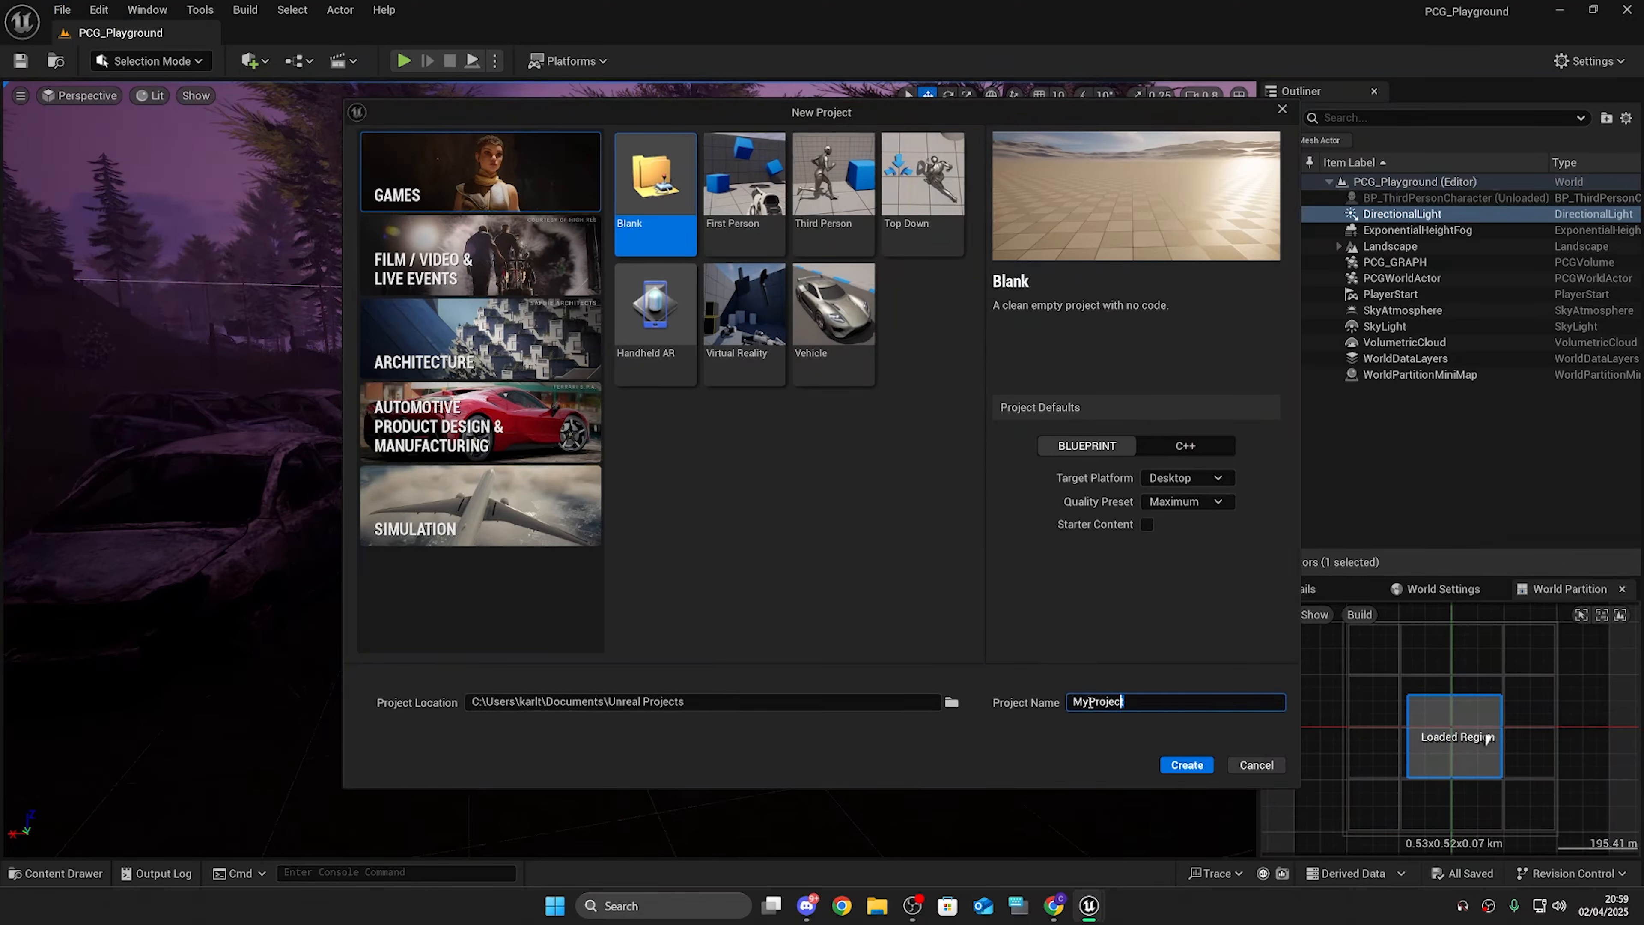
Step: Create a new blank project named Zombie_AI
text(AI_Zombie)
key(ctrl+a)
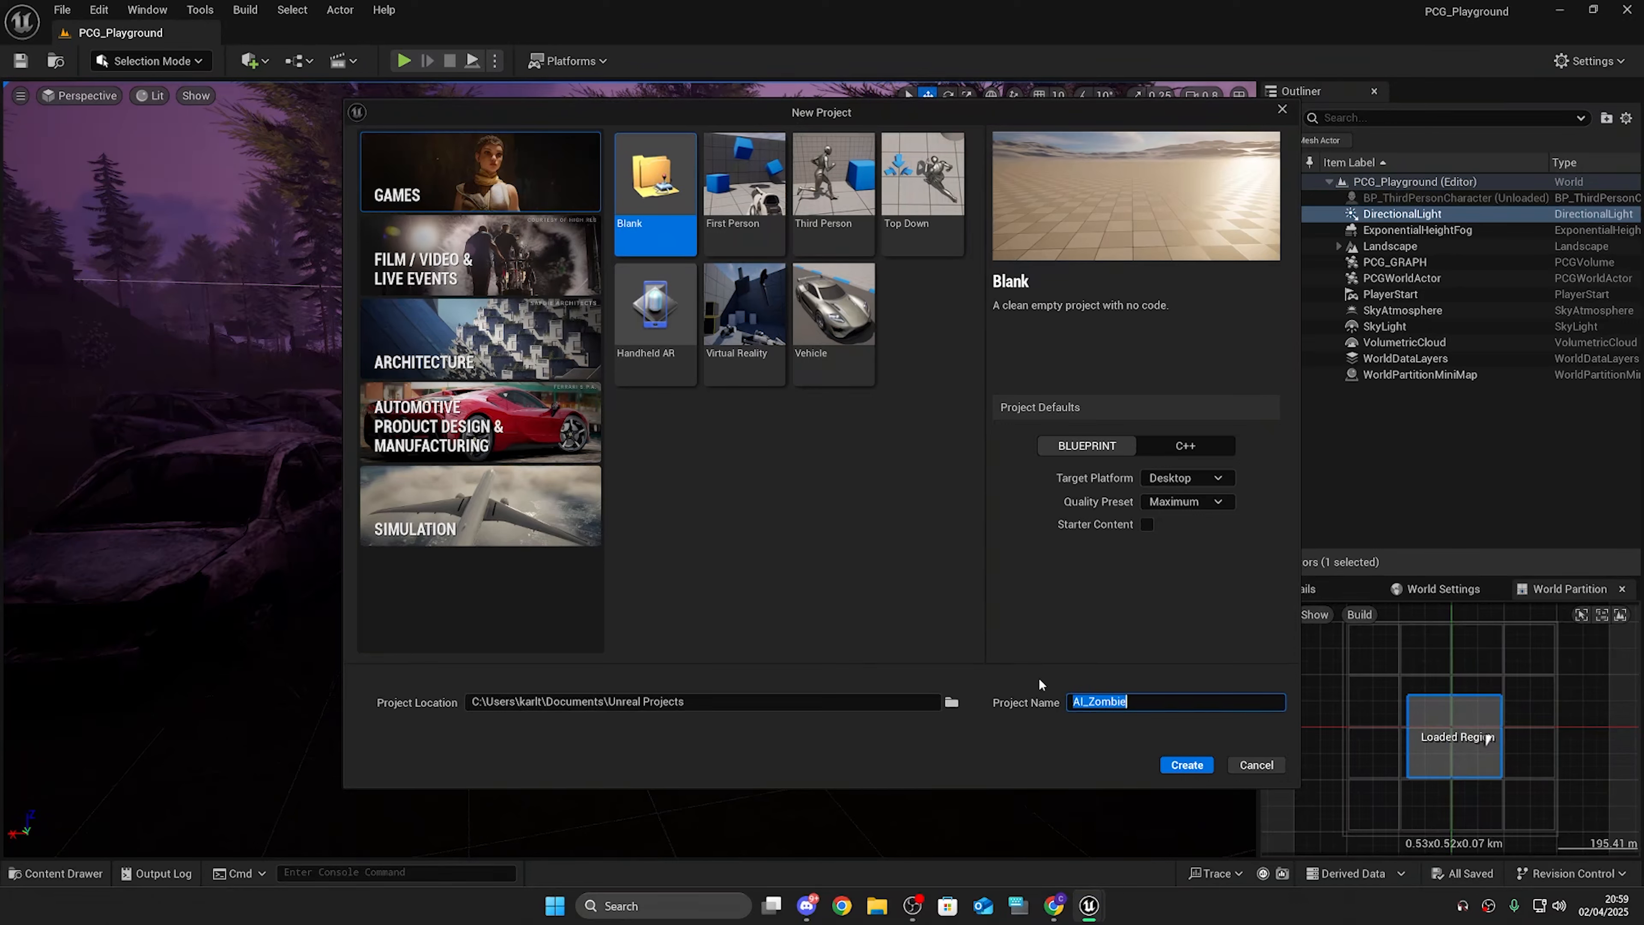
text(Zombie_AI)
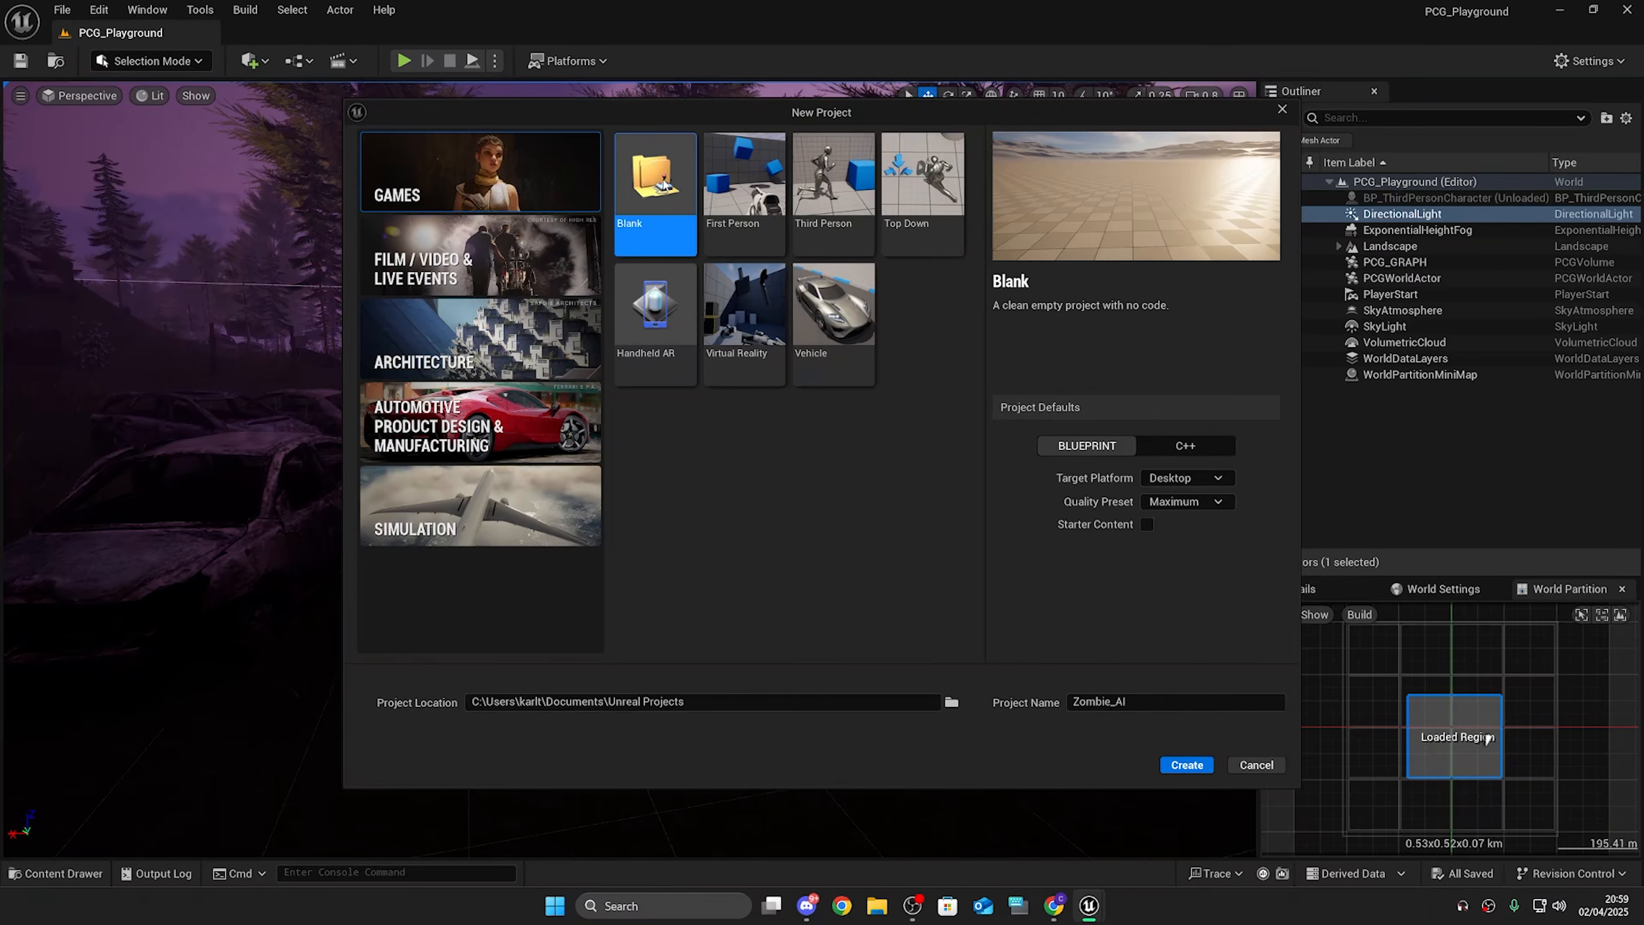
click(1187, 766)
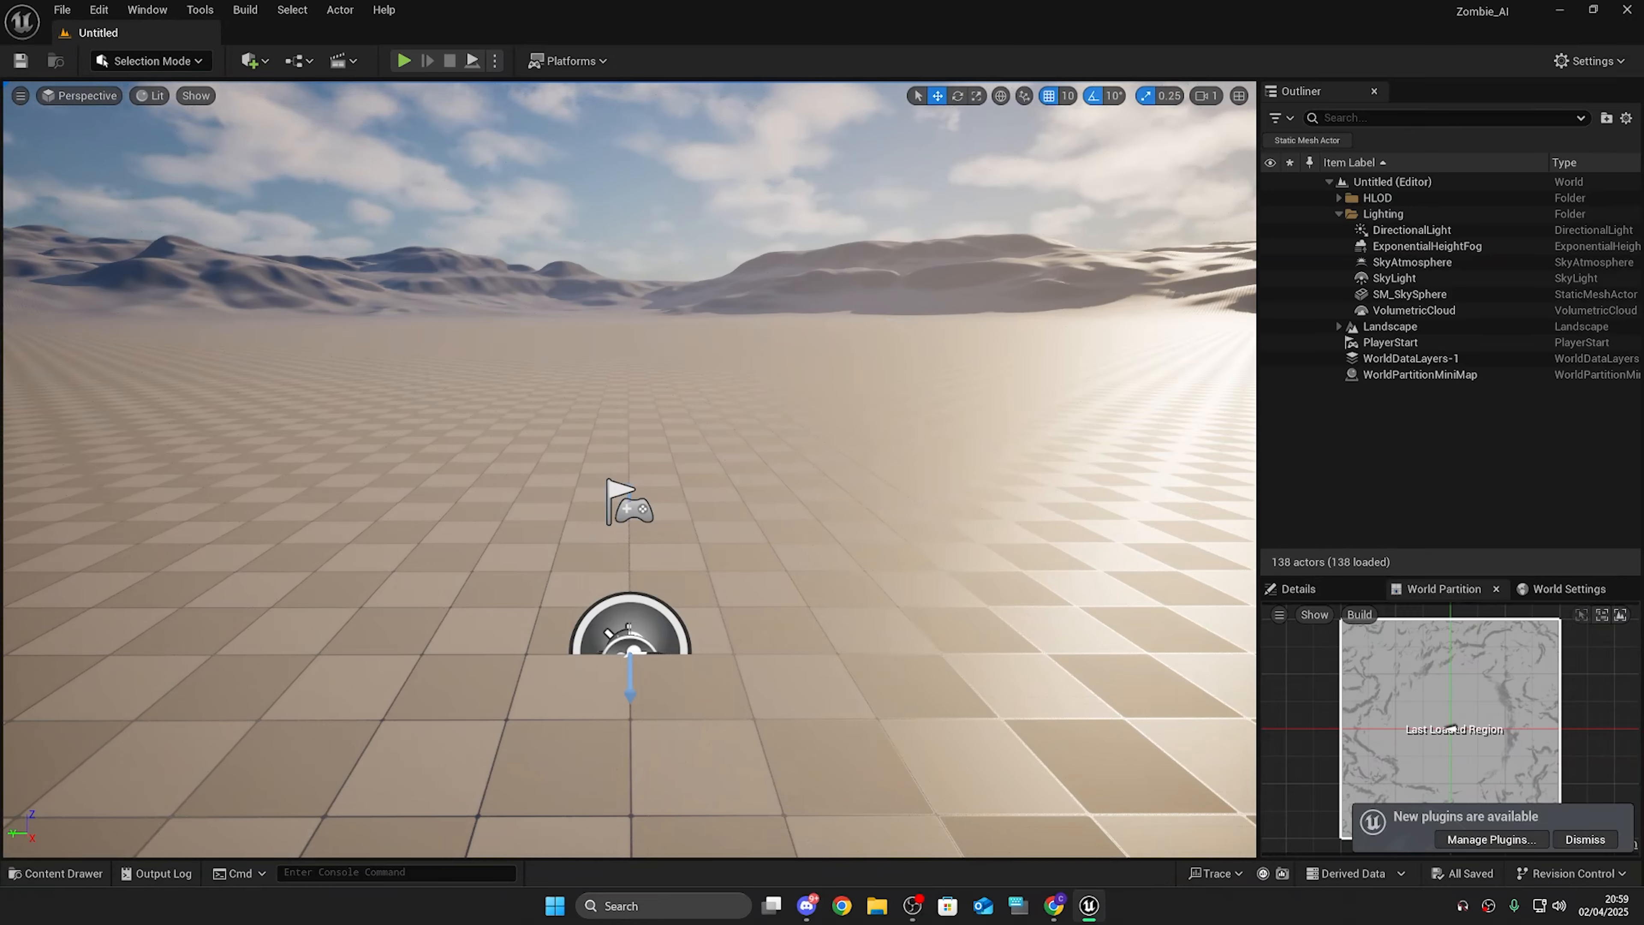
key(w)
right_drag(630, 470, 366, 346)
key(s)
key(s)
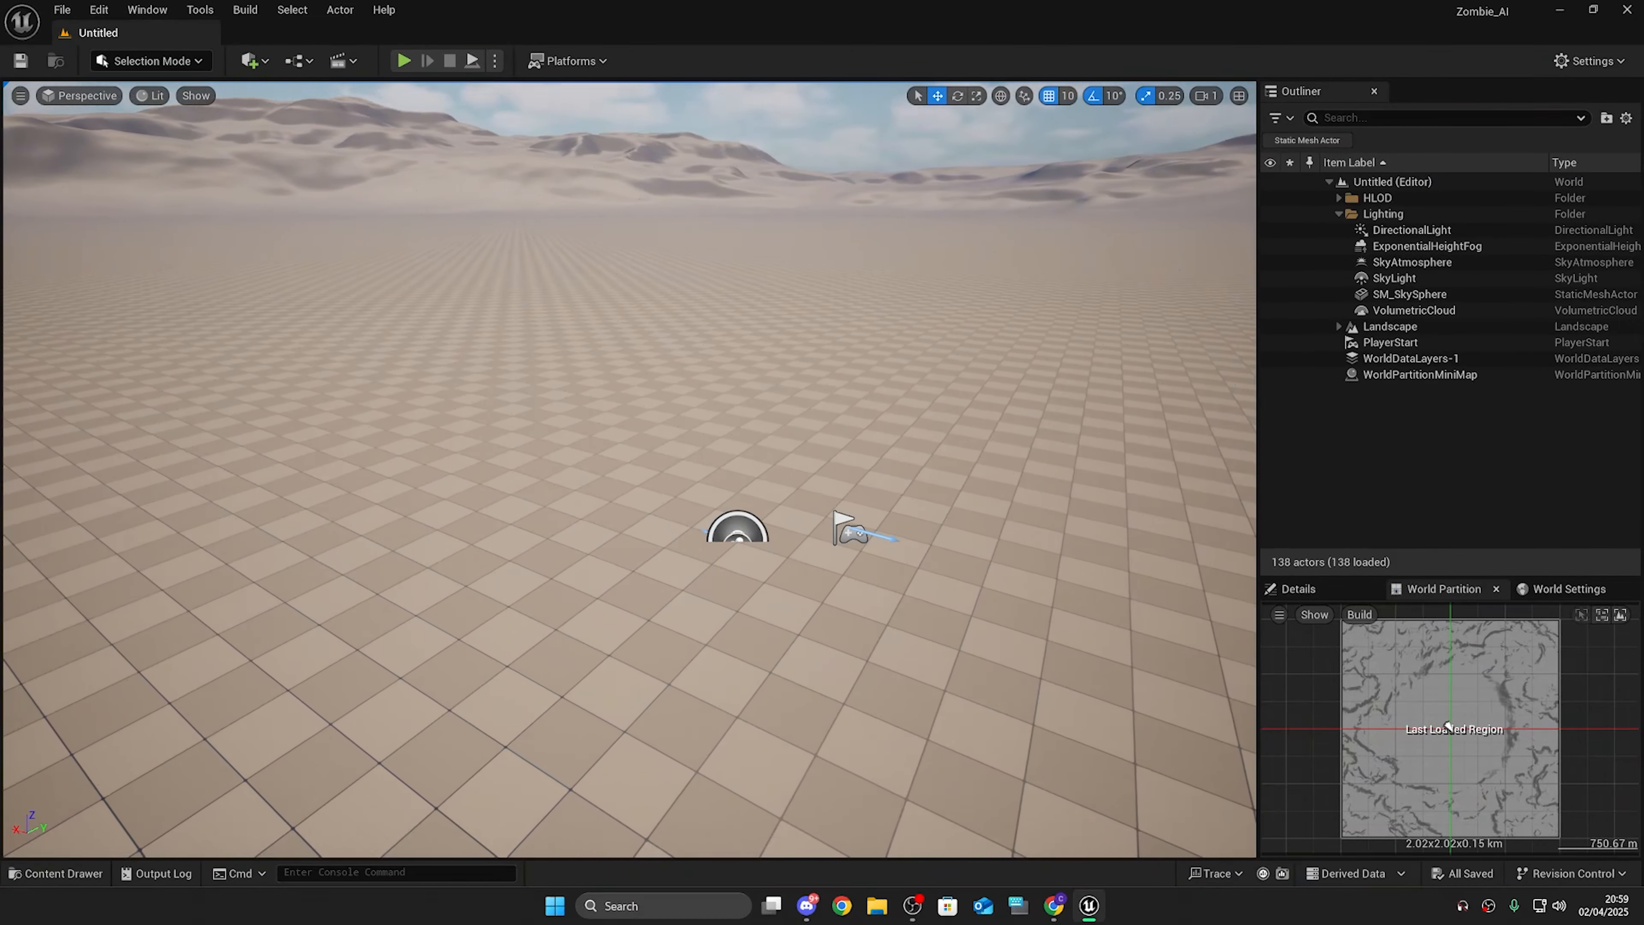
Step: Create a new Empty Level
click(58, 11)
click(91, 69)
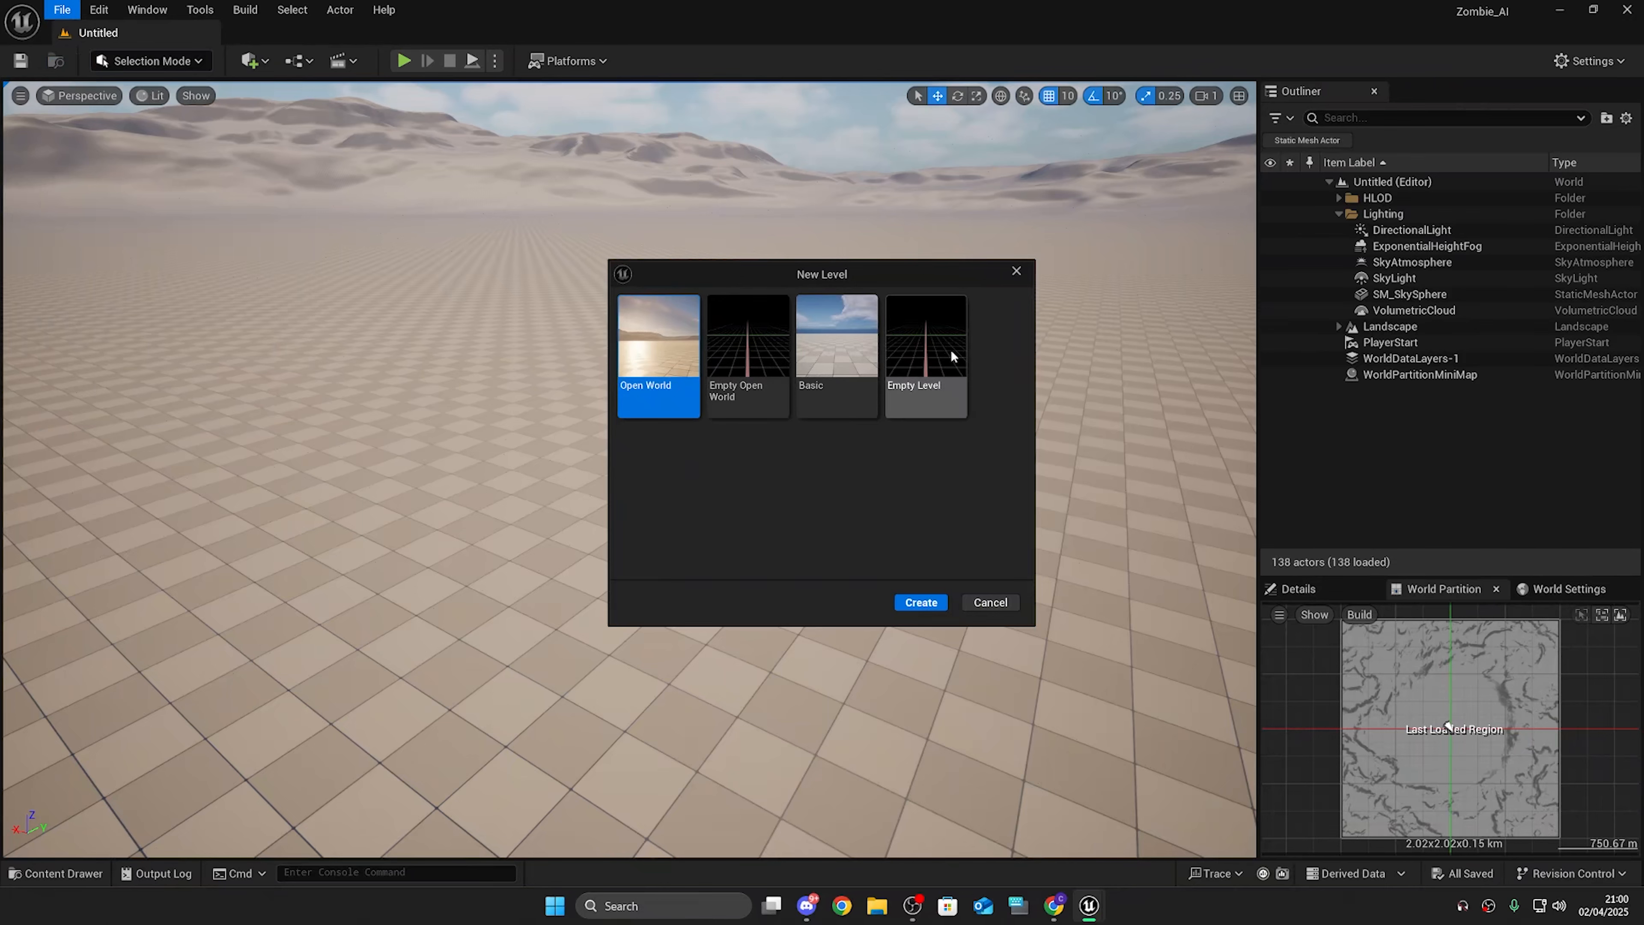
click(950, 353)
click(936, 605)
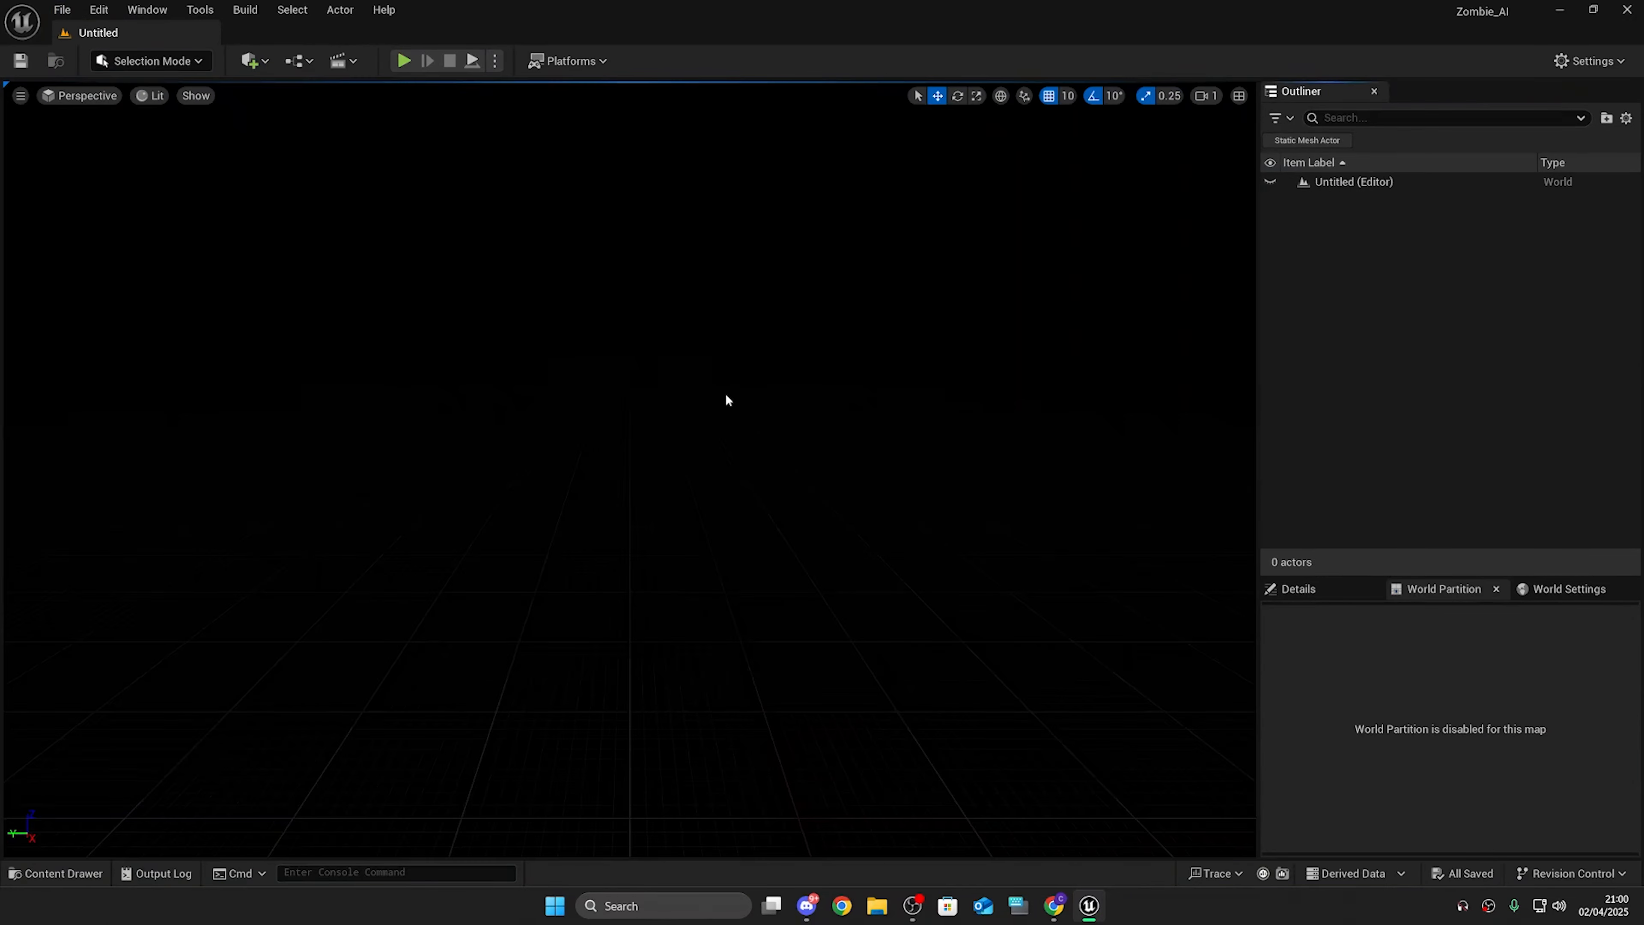
Step: Use the Env. Light Mixer to add a sky light, directional light, sky atmosphere, volumetric cloud and height fog
click(147, 9)
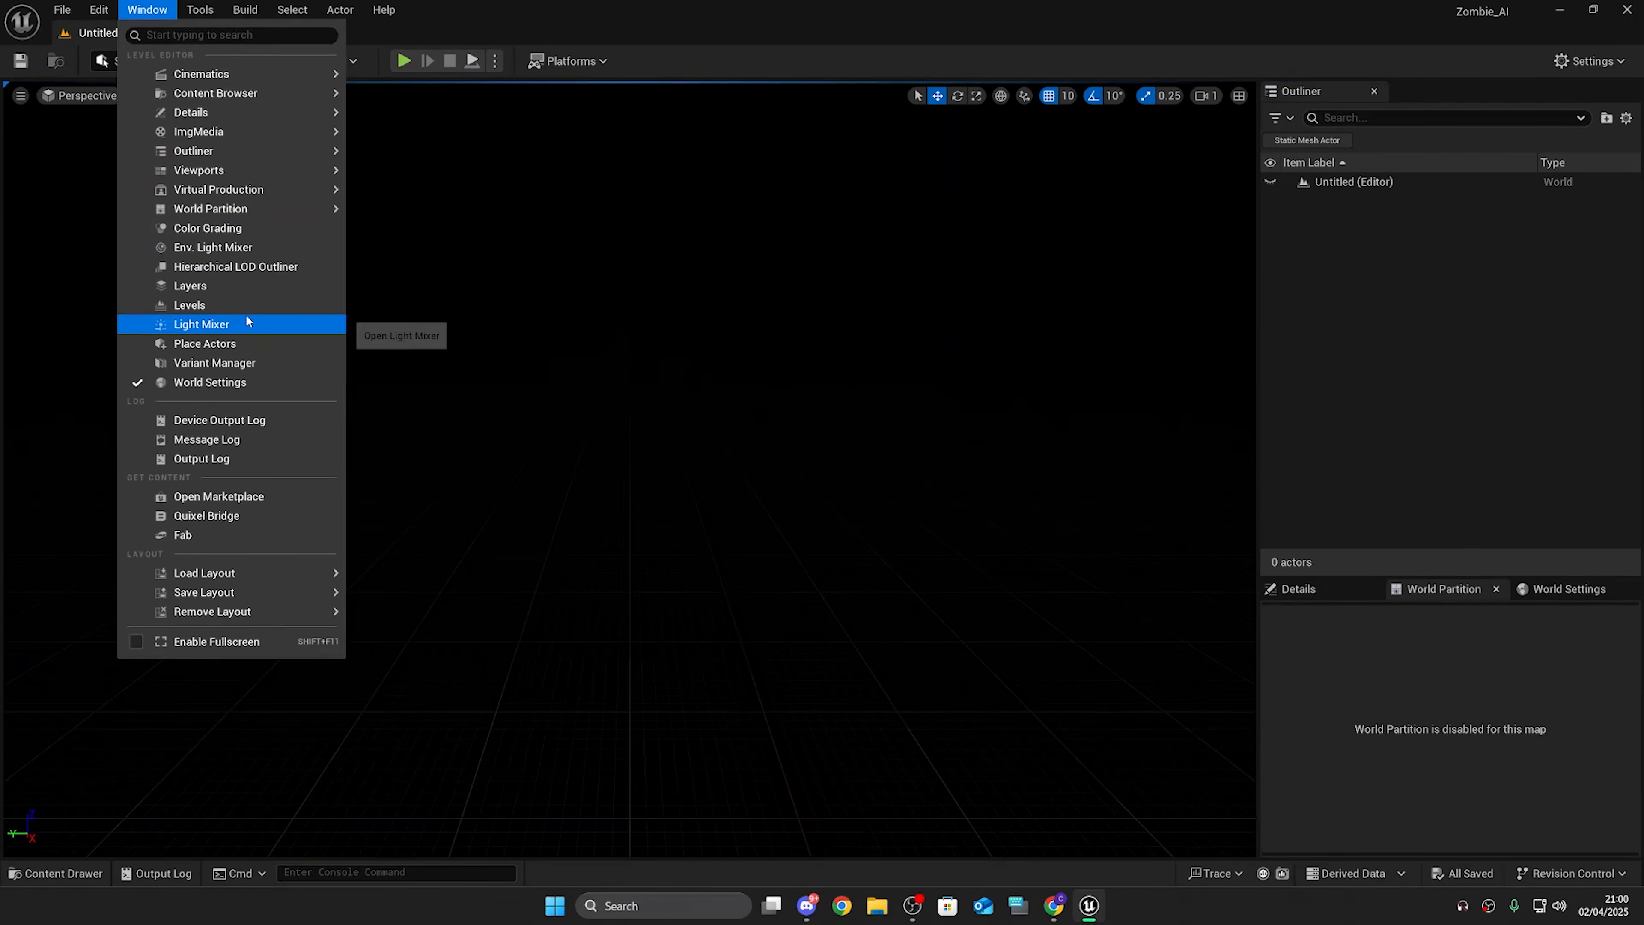
click(251, 247)
click(731, 246)
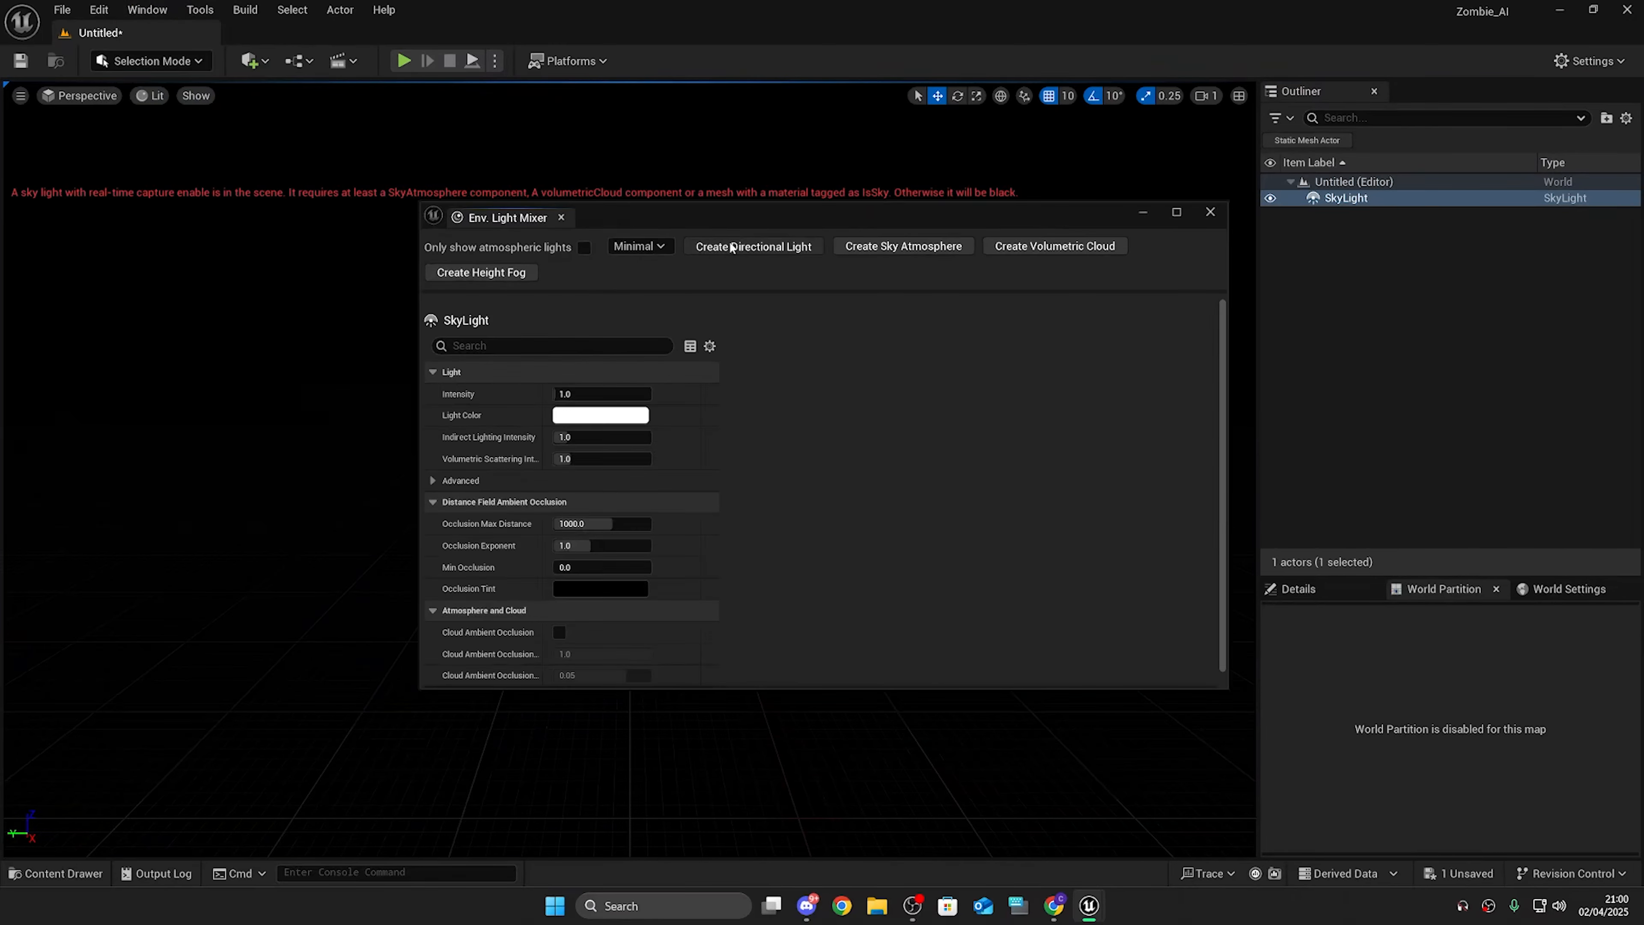
click(731, 246)
click(731, 246)
click(731, 246)
click(731, 246)
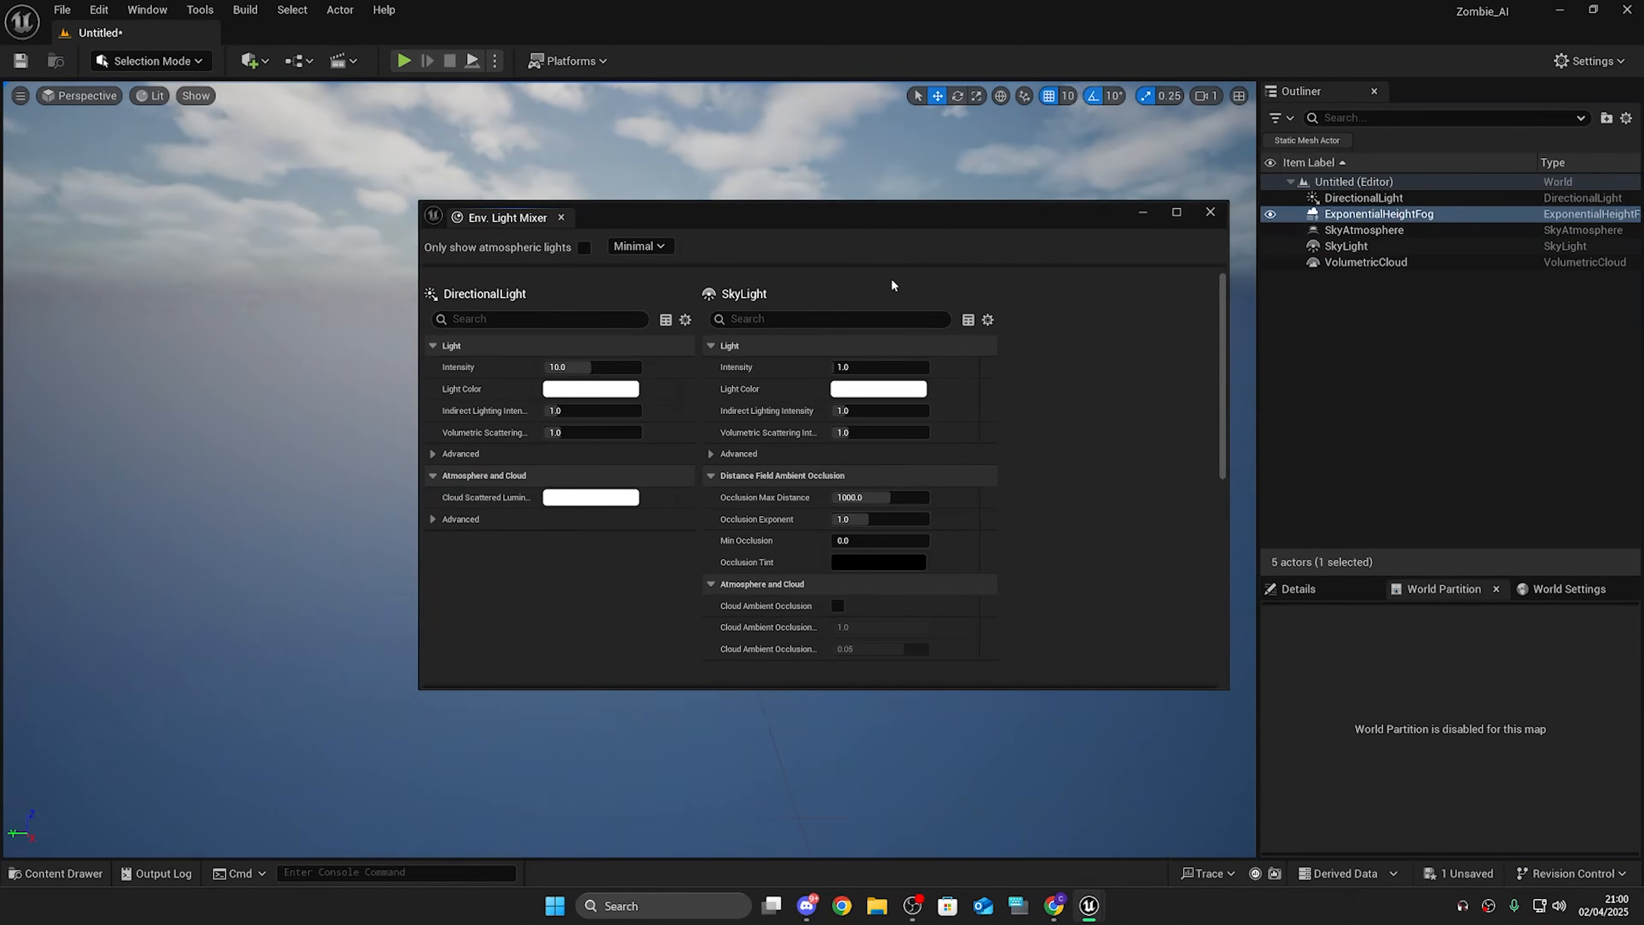
click(1210, 212)
Step: Select all the lighting actors and move them upward in the level
right_drag(630, 453, 612, 414)
click(1435, 263)
key(ctrl+a)
key(s)
right_drag(718, 455, 818, 396)
click(1391, 263)
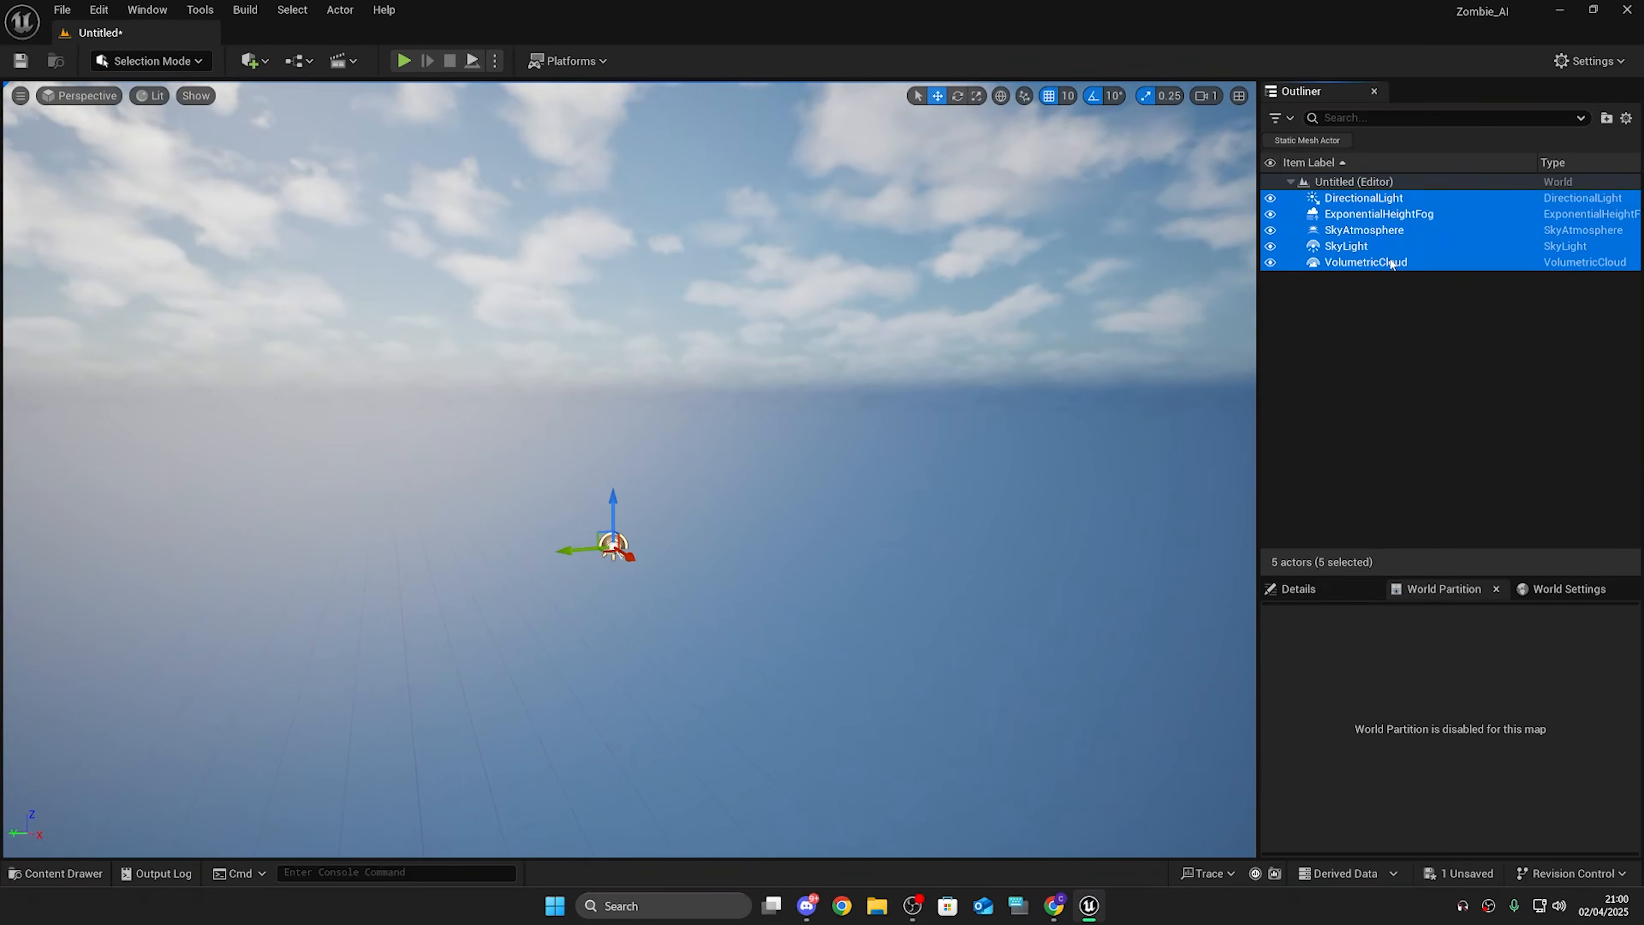
key(ctrl+a)
drag(612, 501, 623, 159)
right_drag(633, 89, 624, 100)
Step: Create a new landscape with default settings in Landscape mode
key(w)
click(155, 61)
click(170, 90)
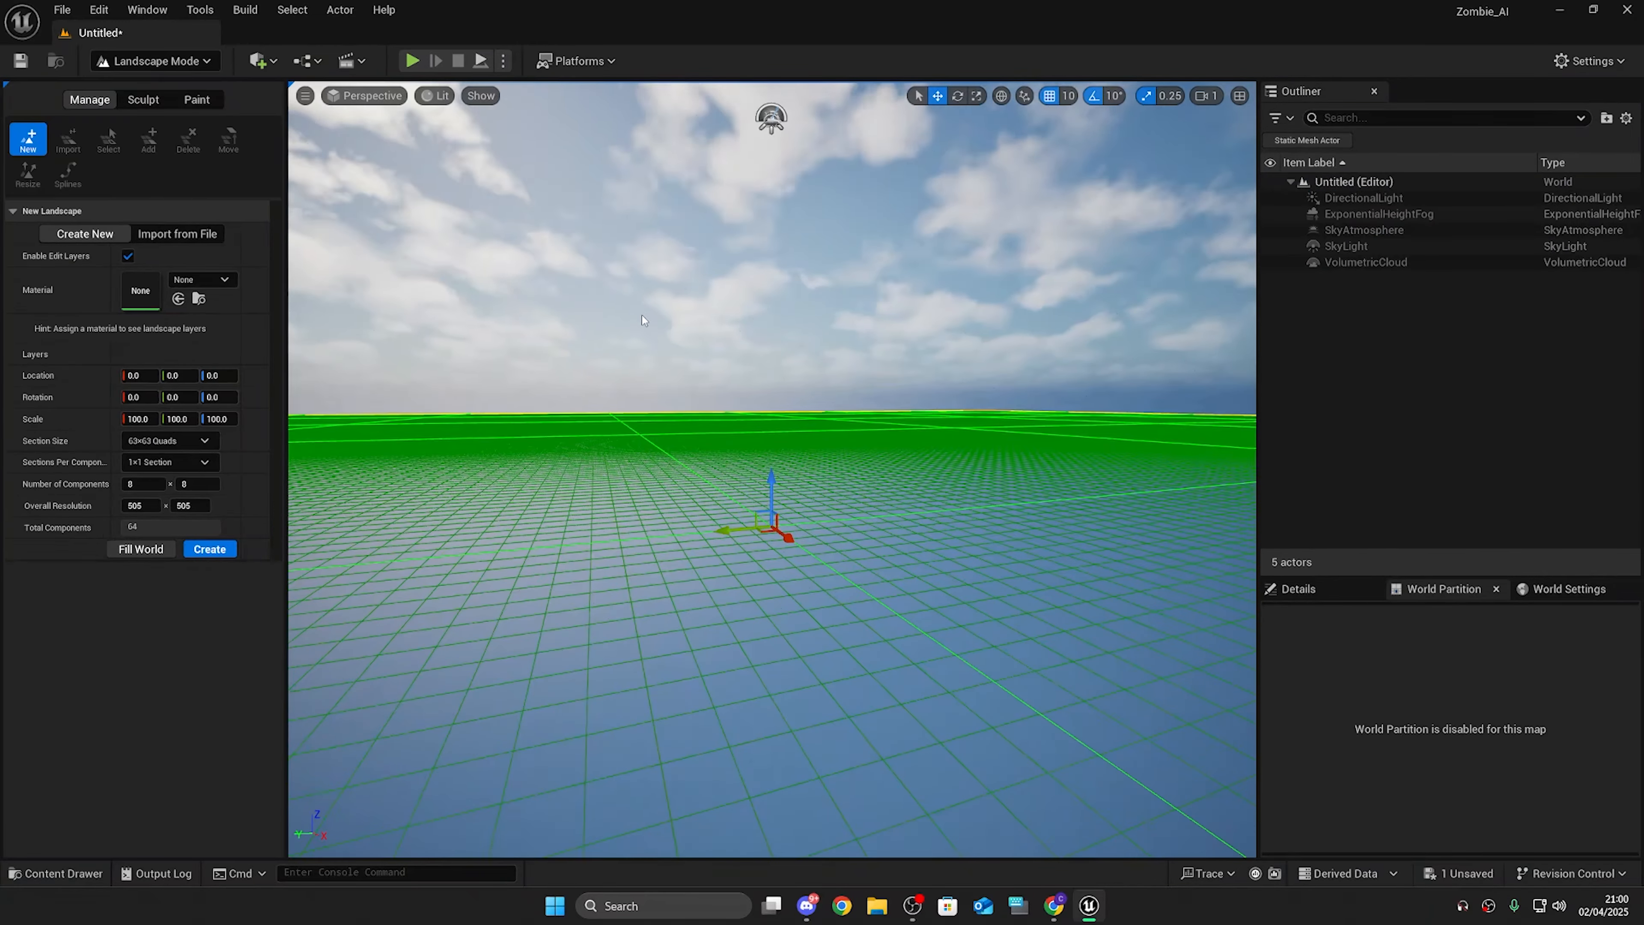
click(216, 549)
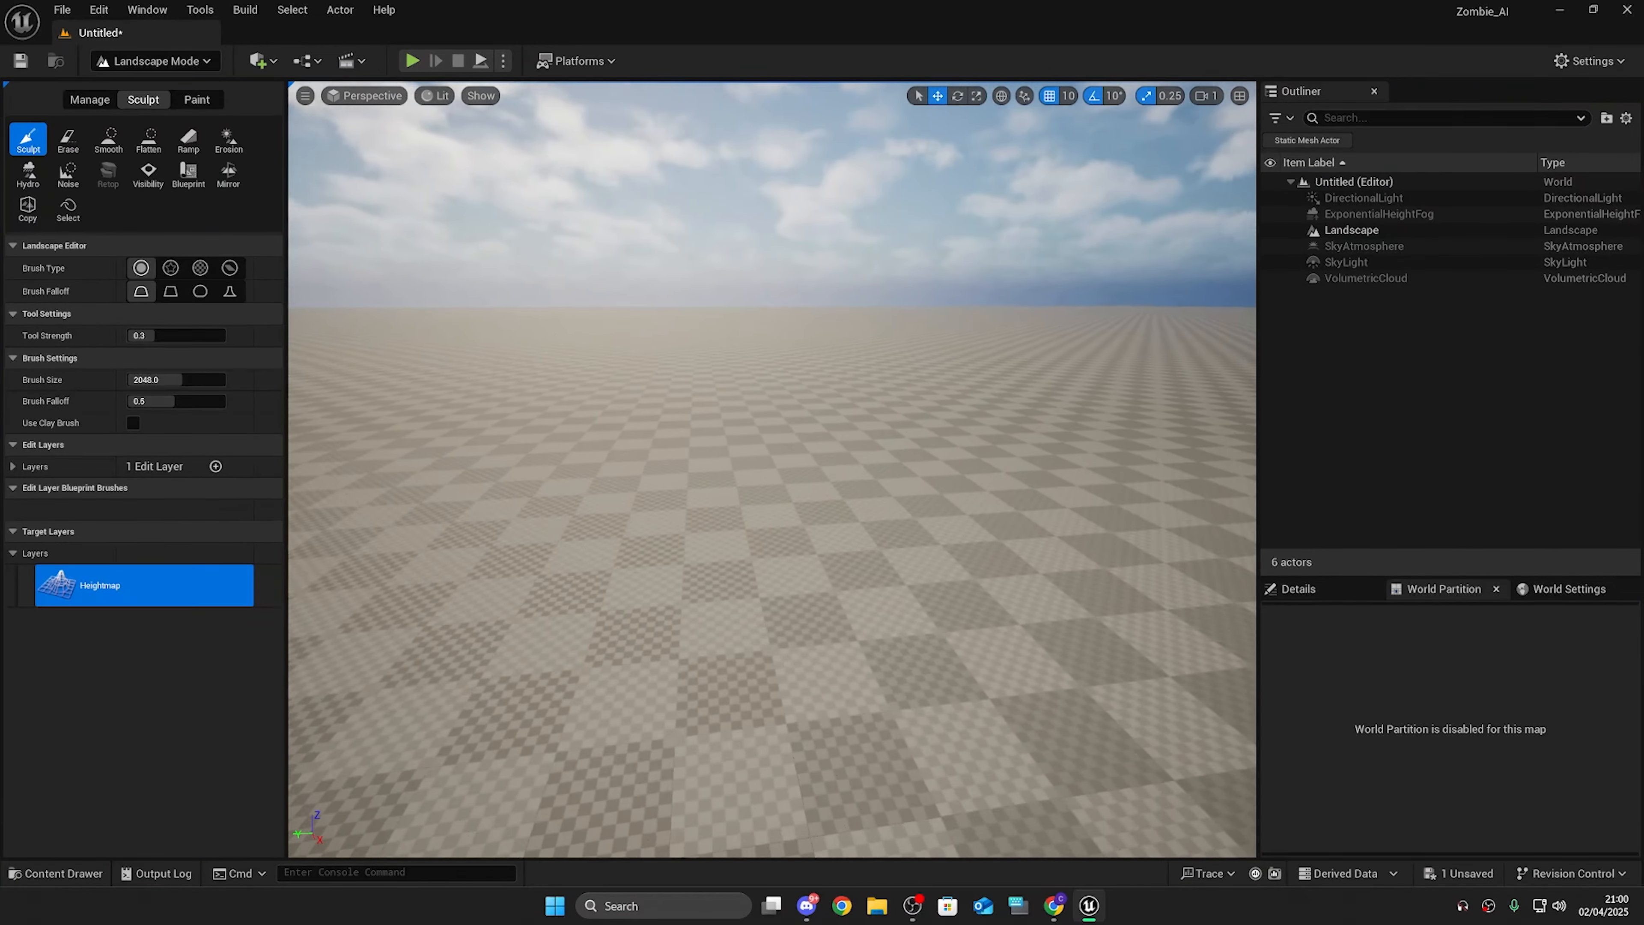
Step: Undo the landscape creation
scroll(771, 470, up, 3)
key(s)
mouse_move(771, 470)
right_down()
mouse_move(835, 470)
mouse_move(816, 505)
mouse_move(834, 427)
mouse_move(783, 395)
mouse_move(788, 467)
mouse_move(691, 468)
right_up()
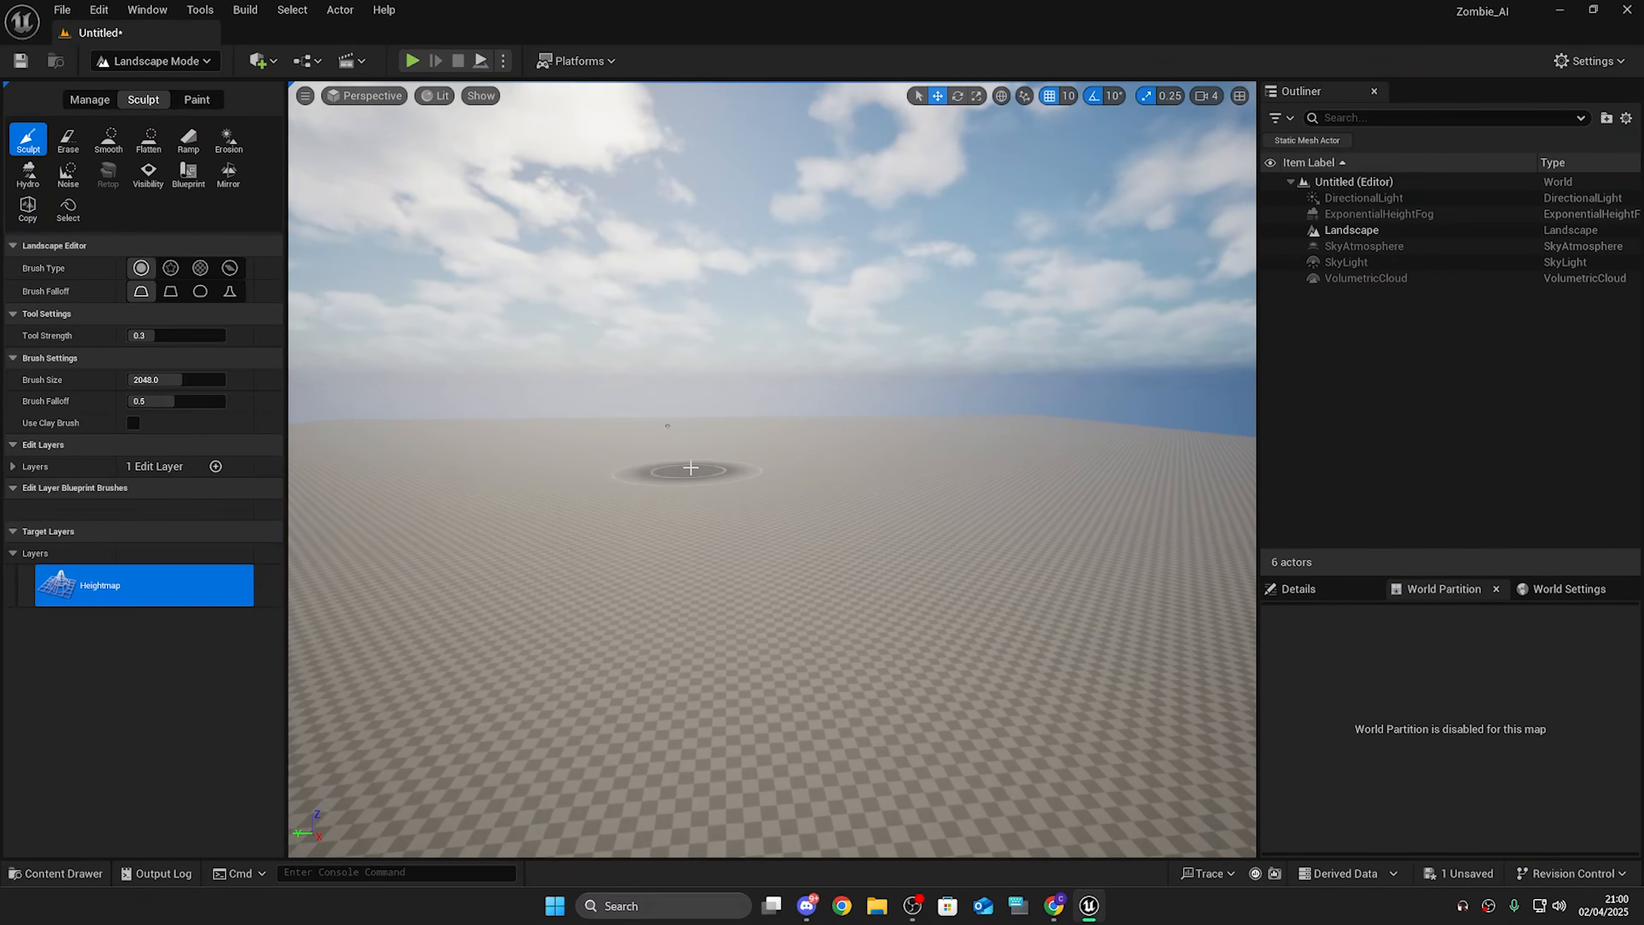
key(ctrl+z)
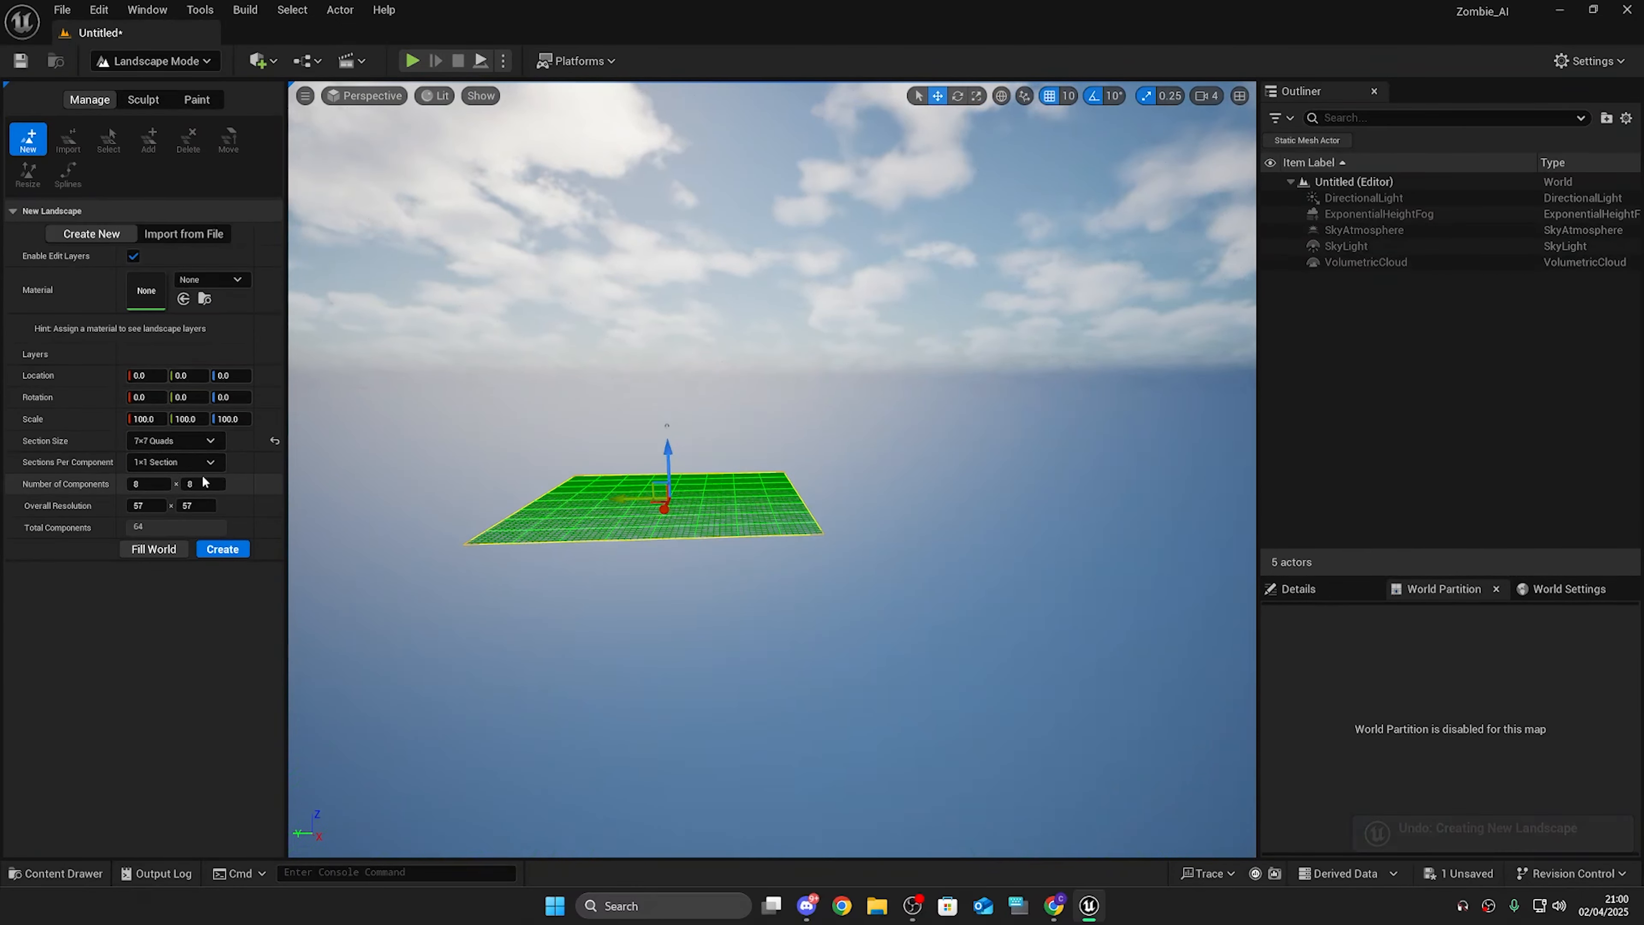
Step: Set the landscape section size to 15x15 Quads and create the landscape
key(w)
mouse_move(517, 491)
right_down()
mouse_move(488, 518)
mouse_move(511, 480)
mouse_move(517, 531)
mouse_move(511, 492)
mouse_move(506, 505)
mouse_move(521, 495)
right_up()
scroll(517, 494, down, 3)
click(183, 441)
click(185, 484)
key(s)
key(w)
key(s)
key(w)
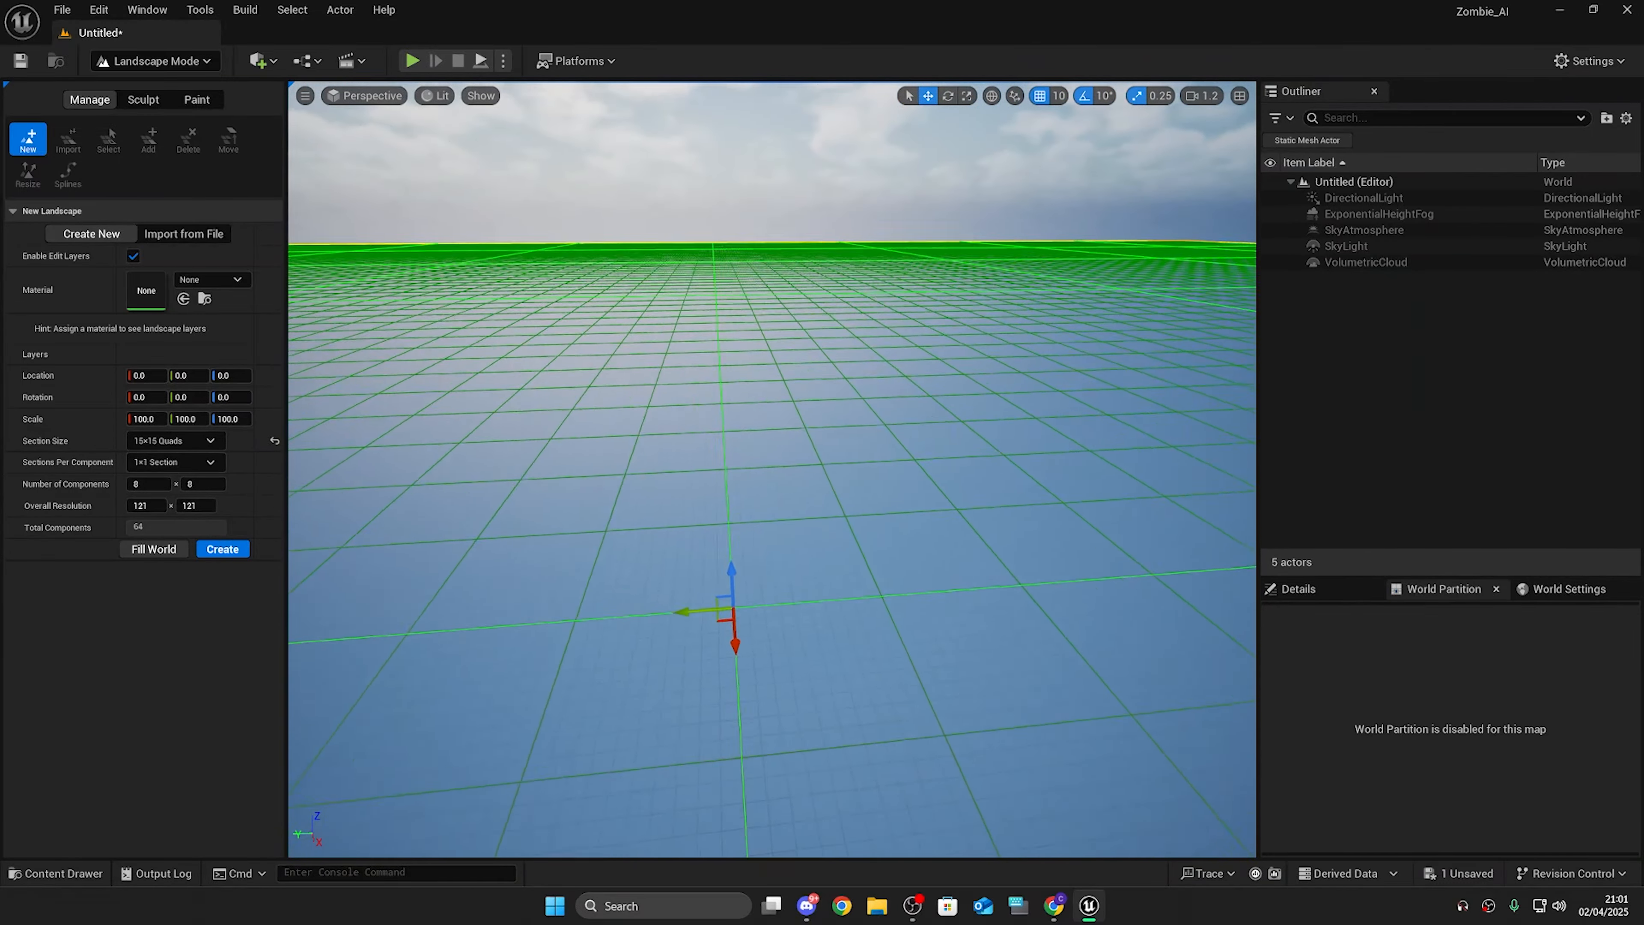
key(w)
right_drag(517, 505, 521, 473)
key(s)
click(223, 548)
Step: Switch back to Selection mode
click(155, 61)
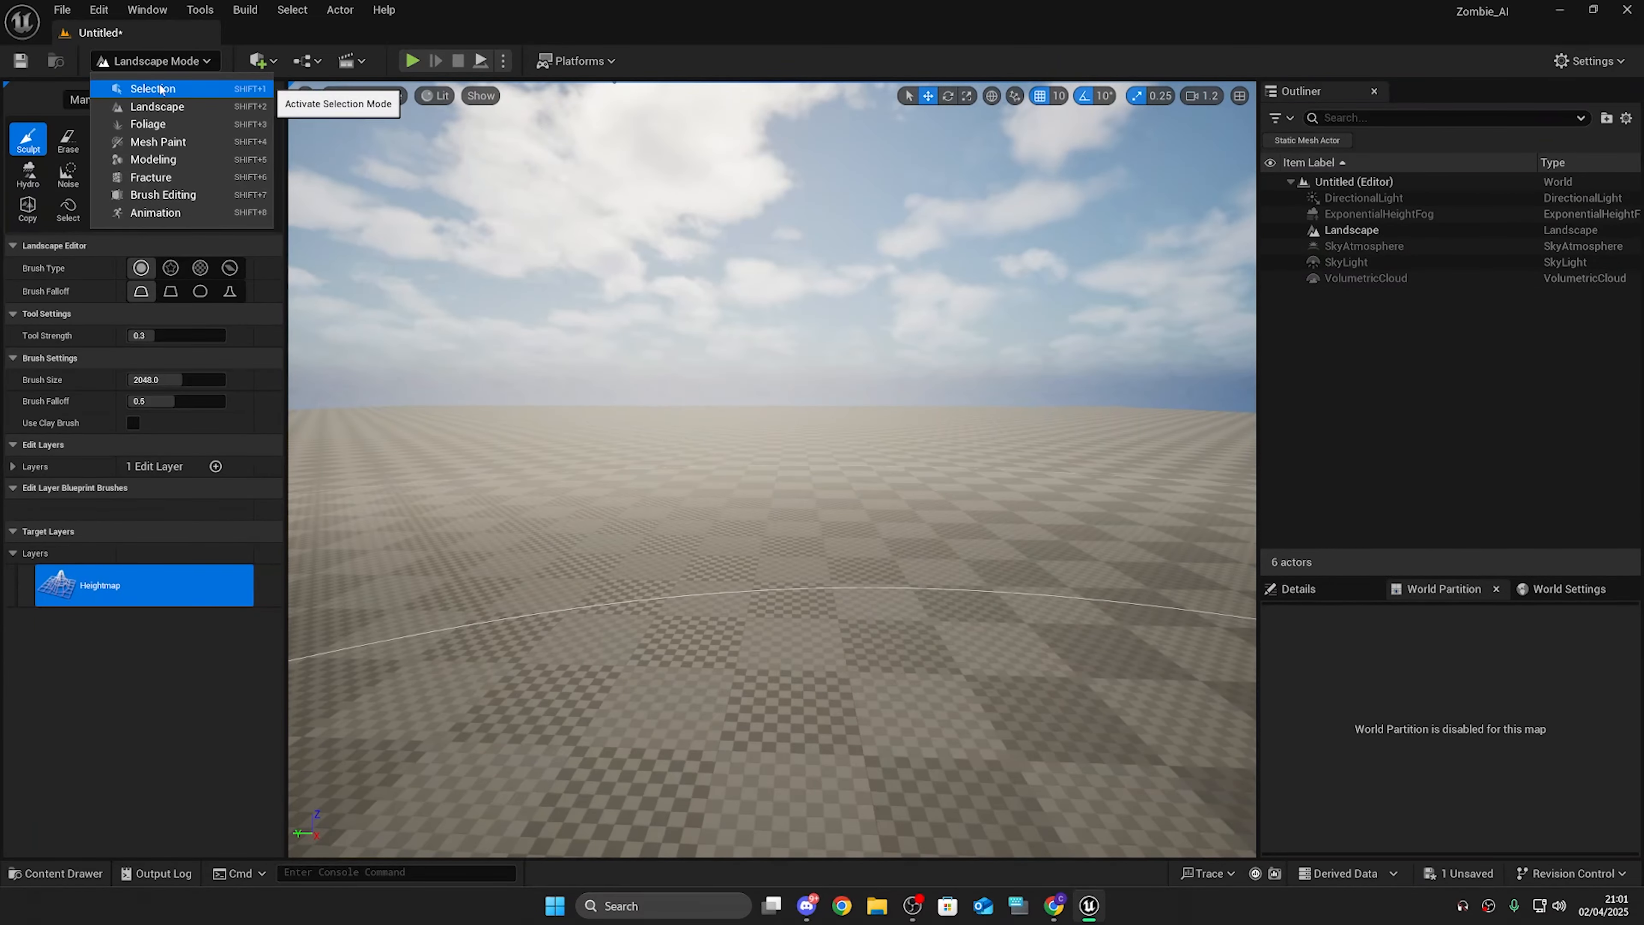
click(160, 88)
right_drag(621, 453, 621, 415)
click(1321, 278)
click(1487, 347)
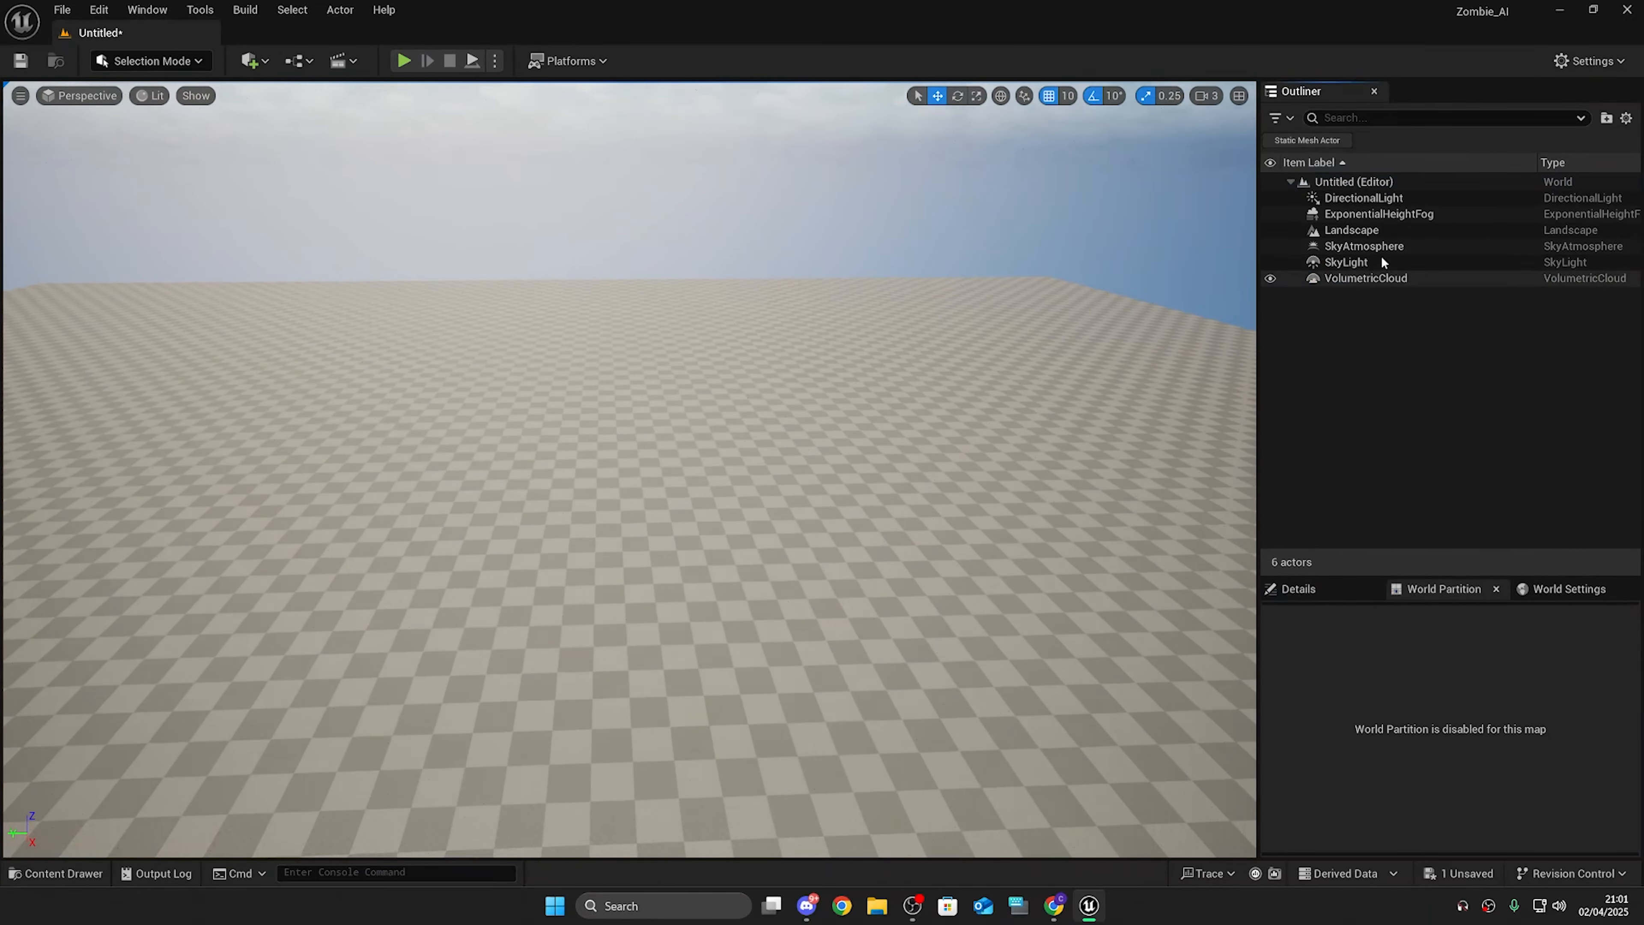
Step: Create a new outliner folder named Lighting
right_click(1486, 346)
click(1525, 377)
text(Lighting)
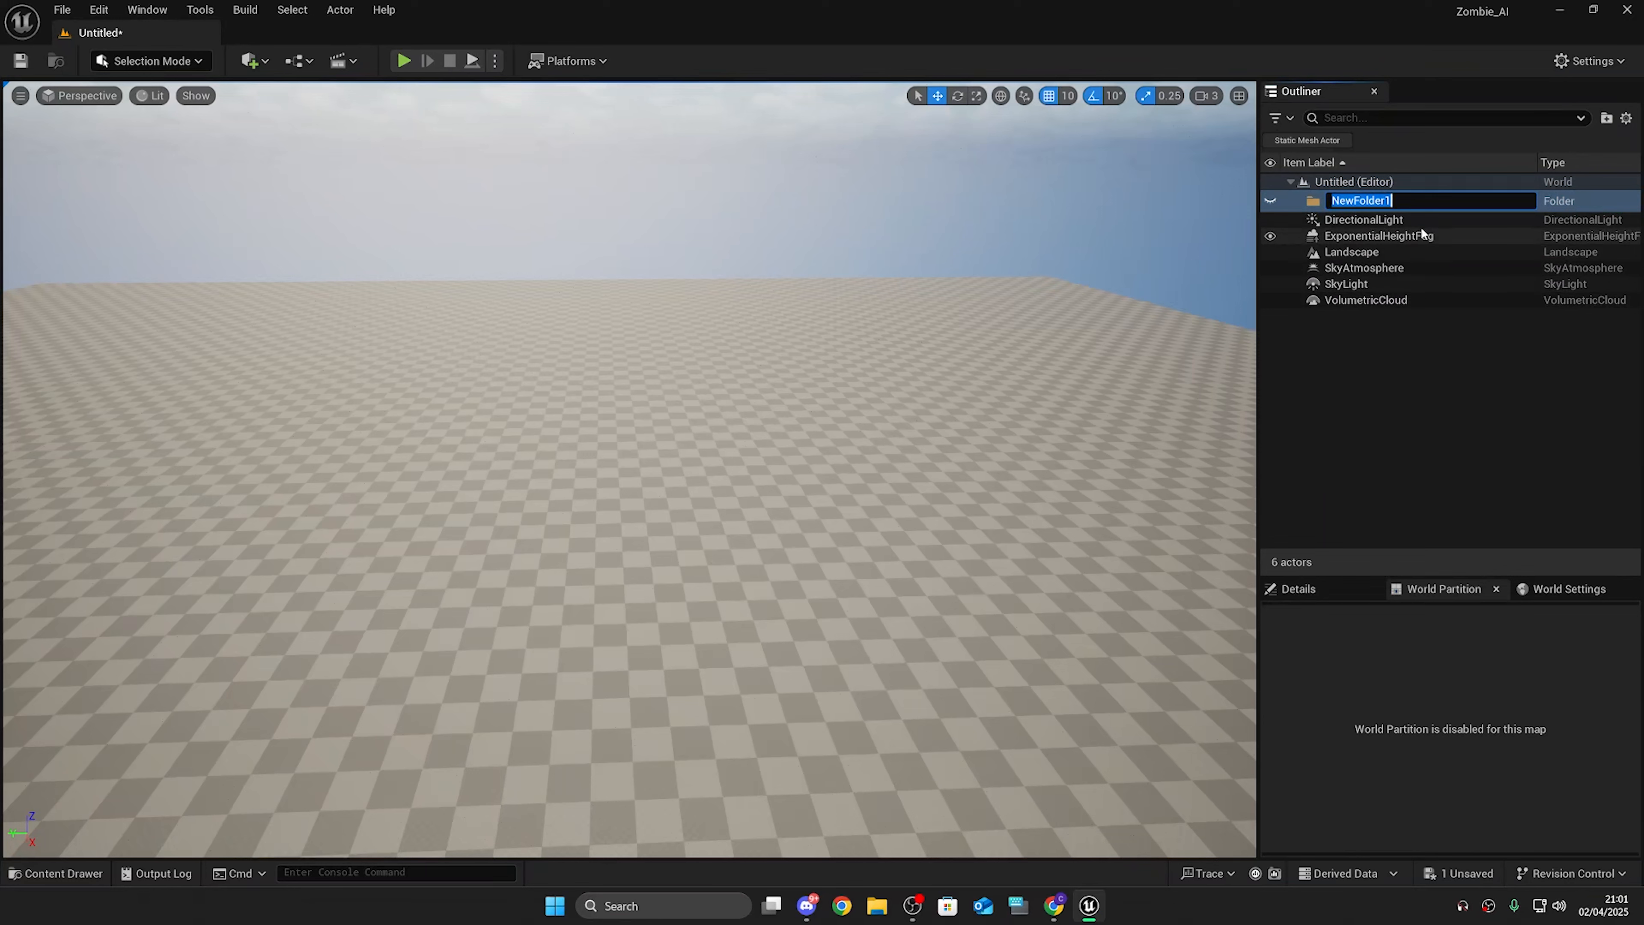
key(Return)
Step: Move all the scene actors into the Lighting folder
click(1379, 216)
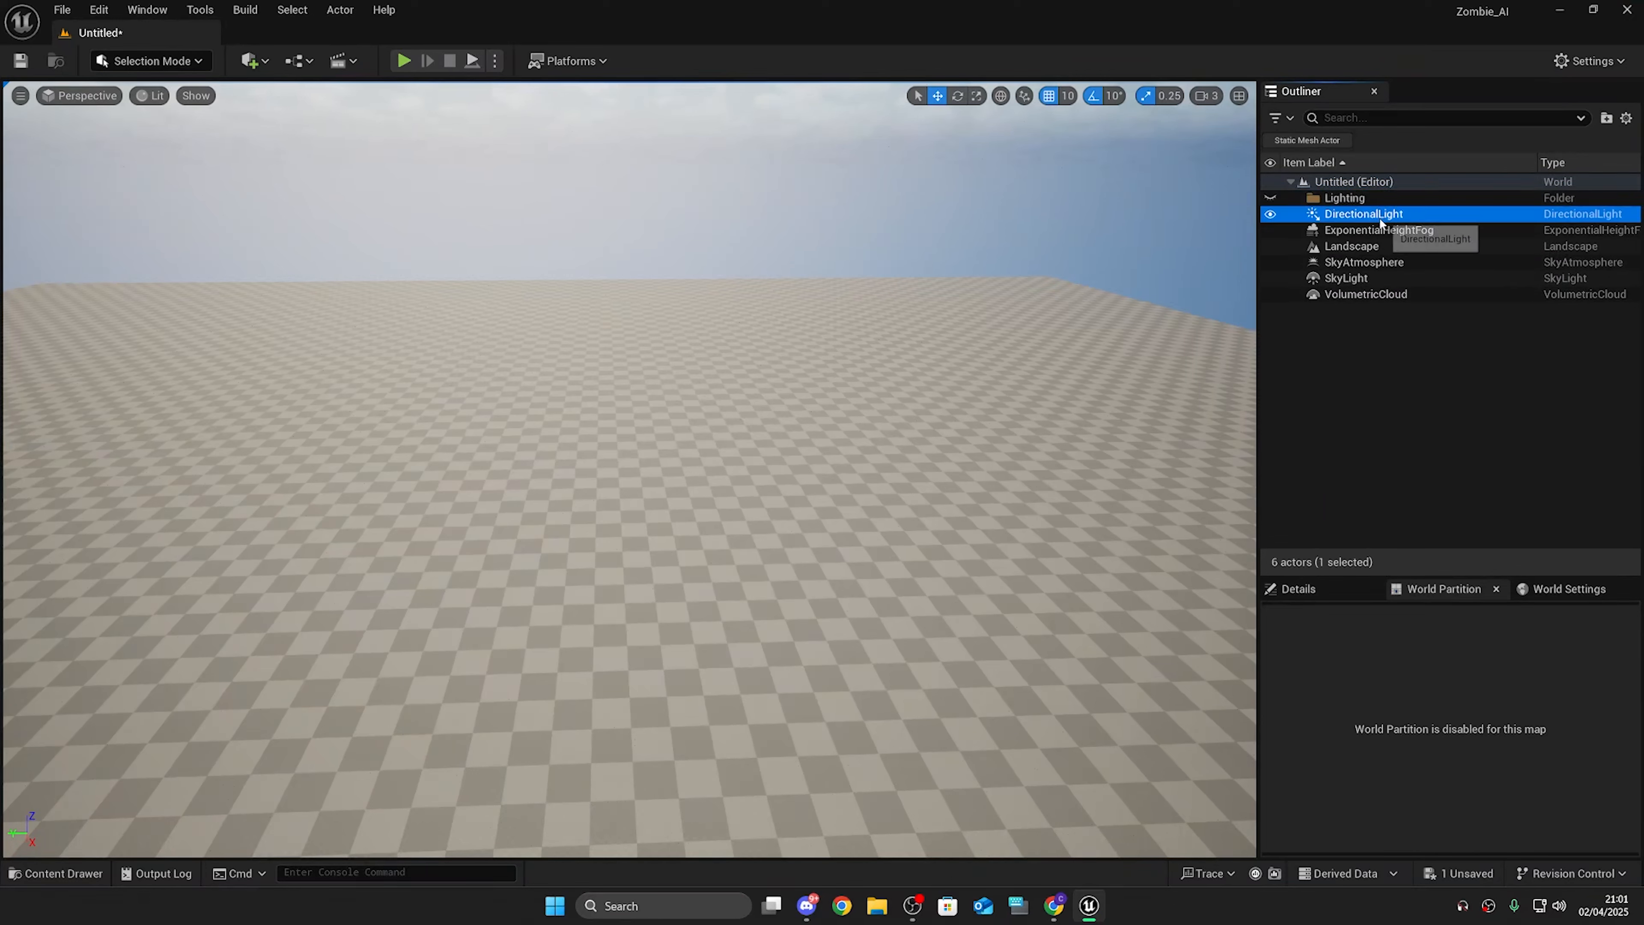
shift+click(1390, 296)
drag(1381, 234, 1376, 198)
click(1300, 197)
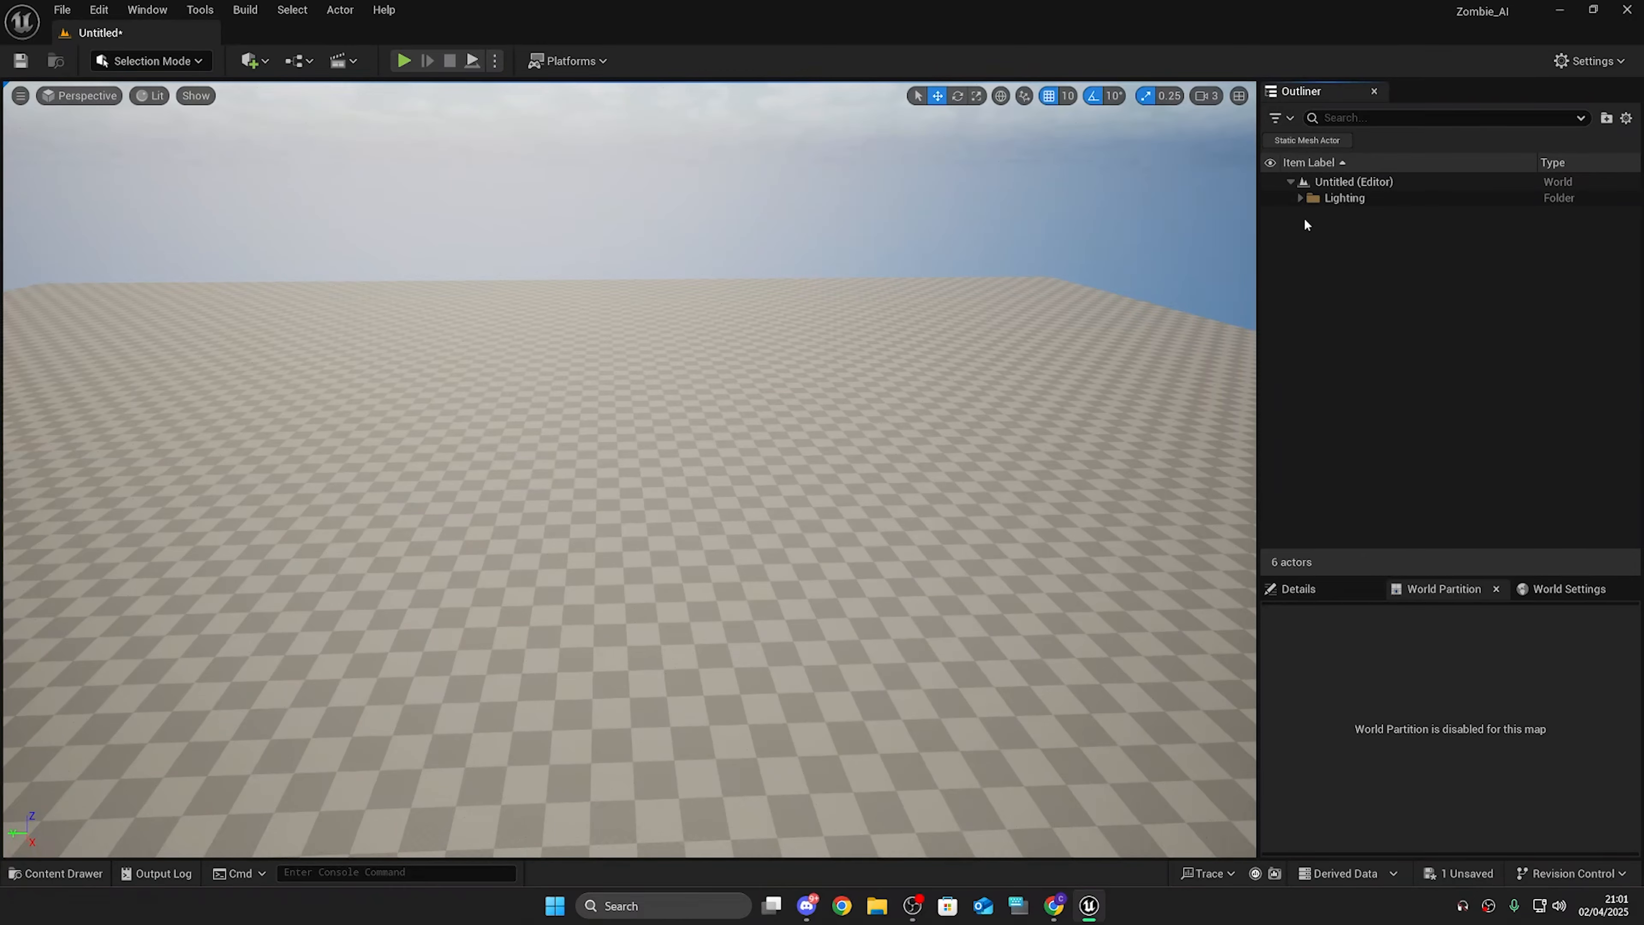
click(1300, 197)
right_drag(998, 374, 971, 401)
click(915, 916)
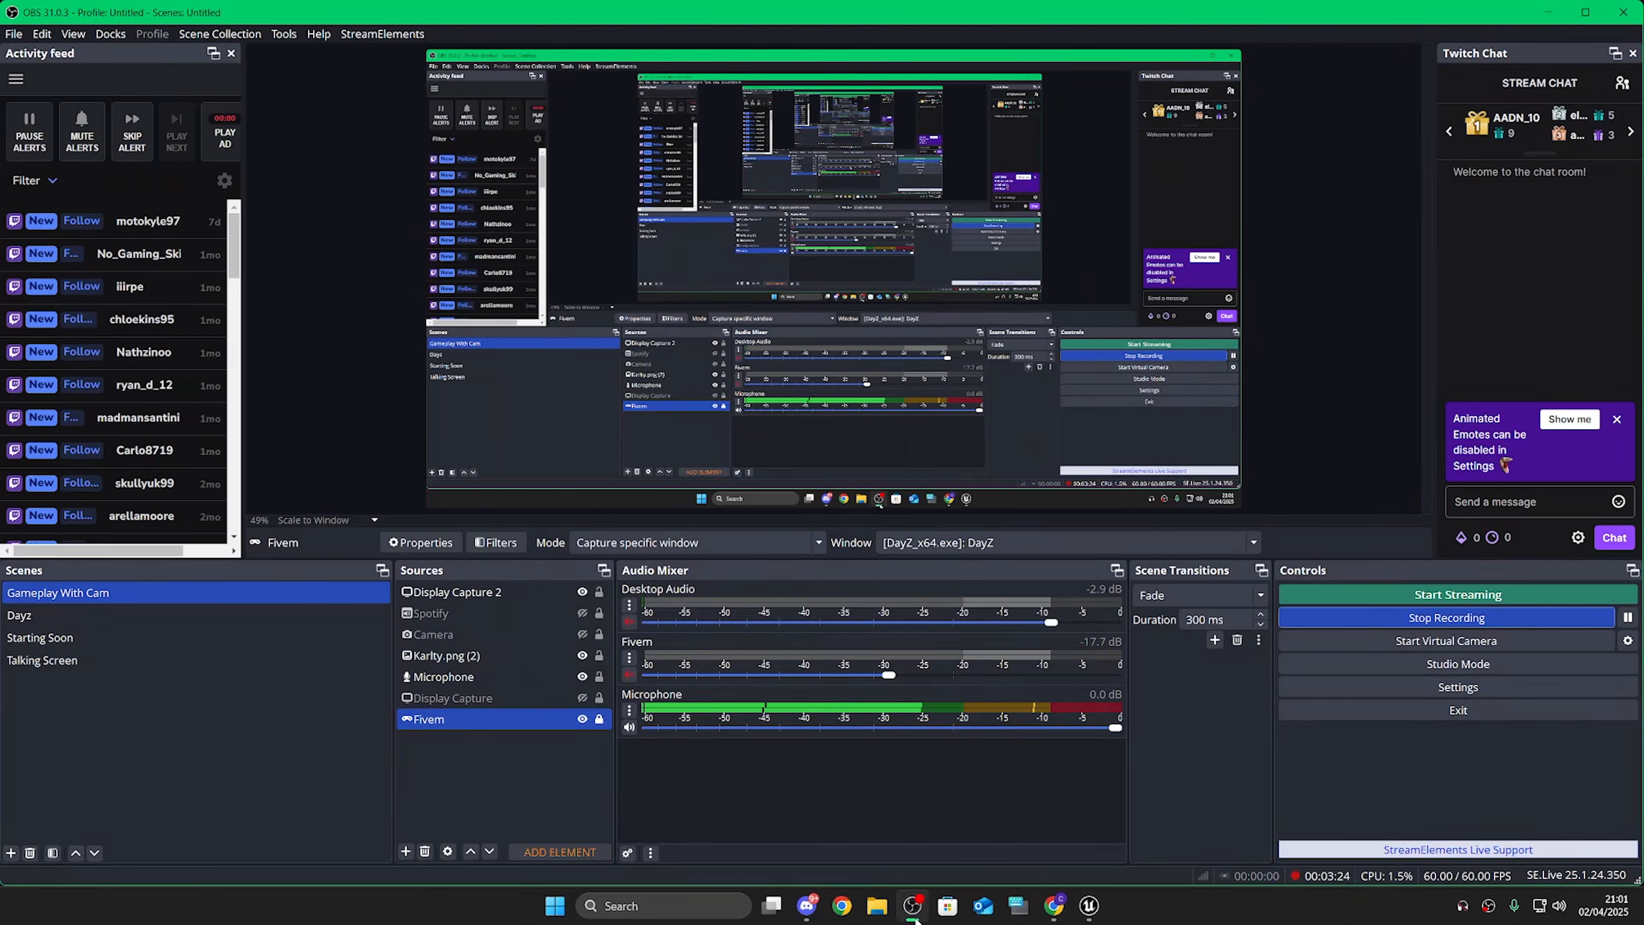
click(914, 915)
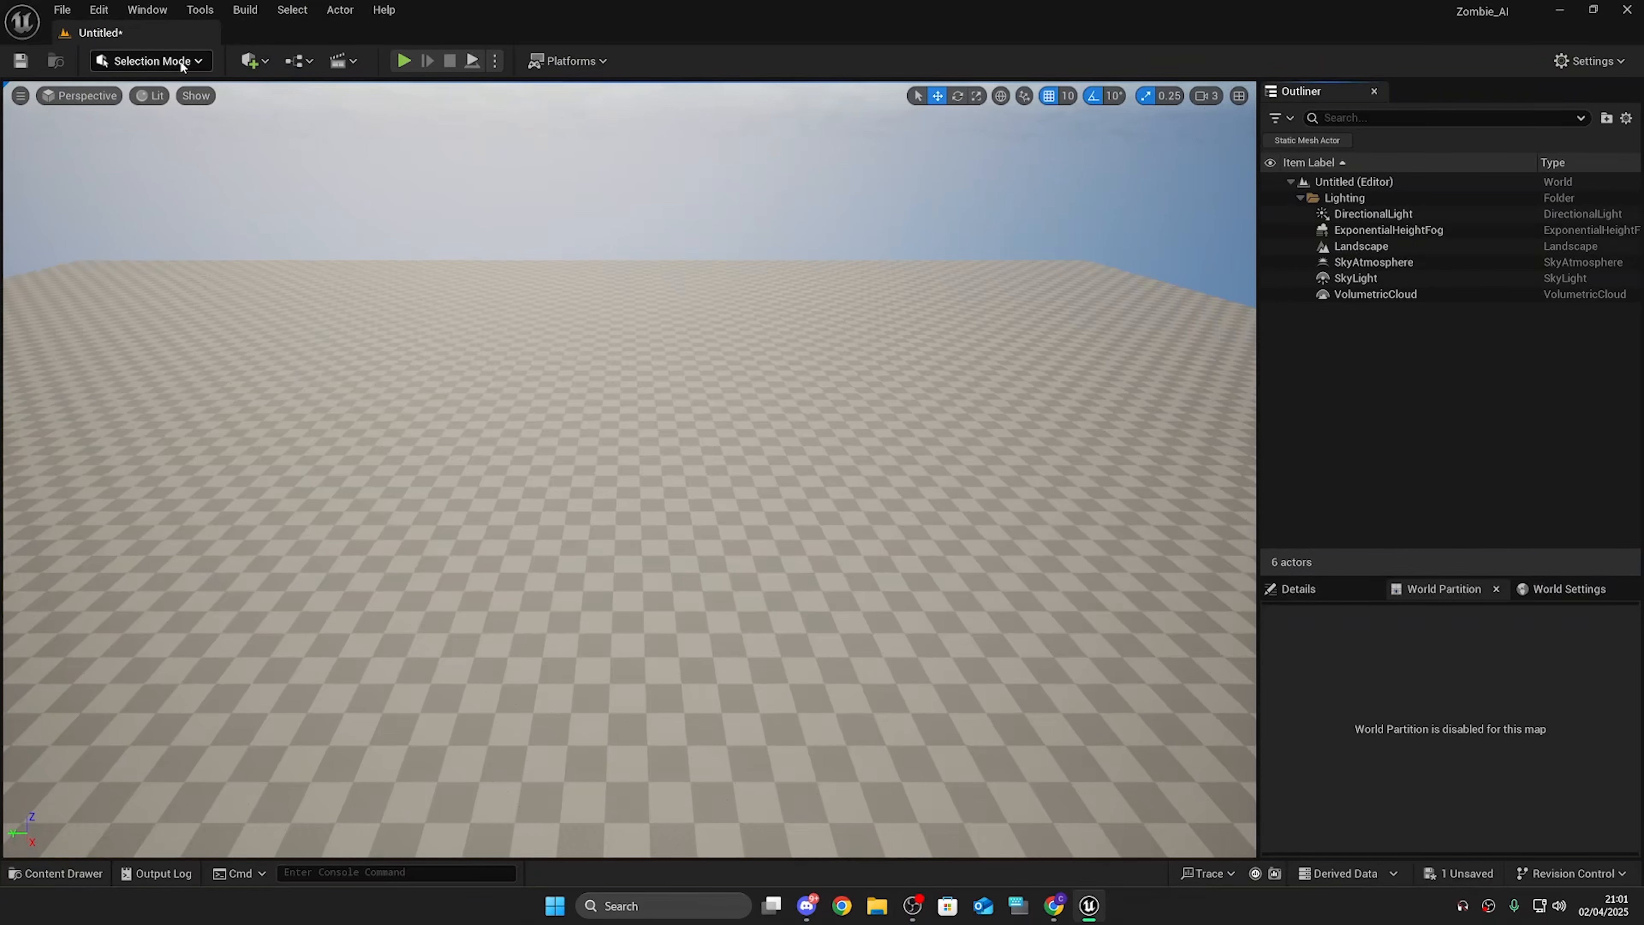
Step: Save the current level as ZombieAI_Map
click(62, 10)
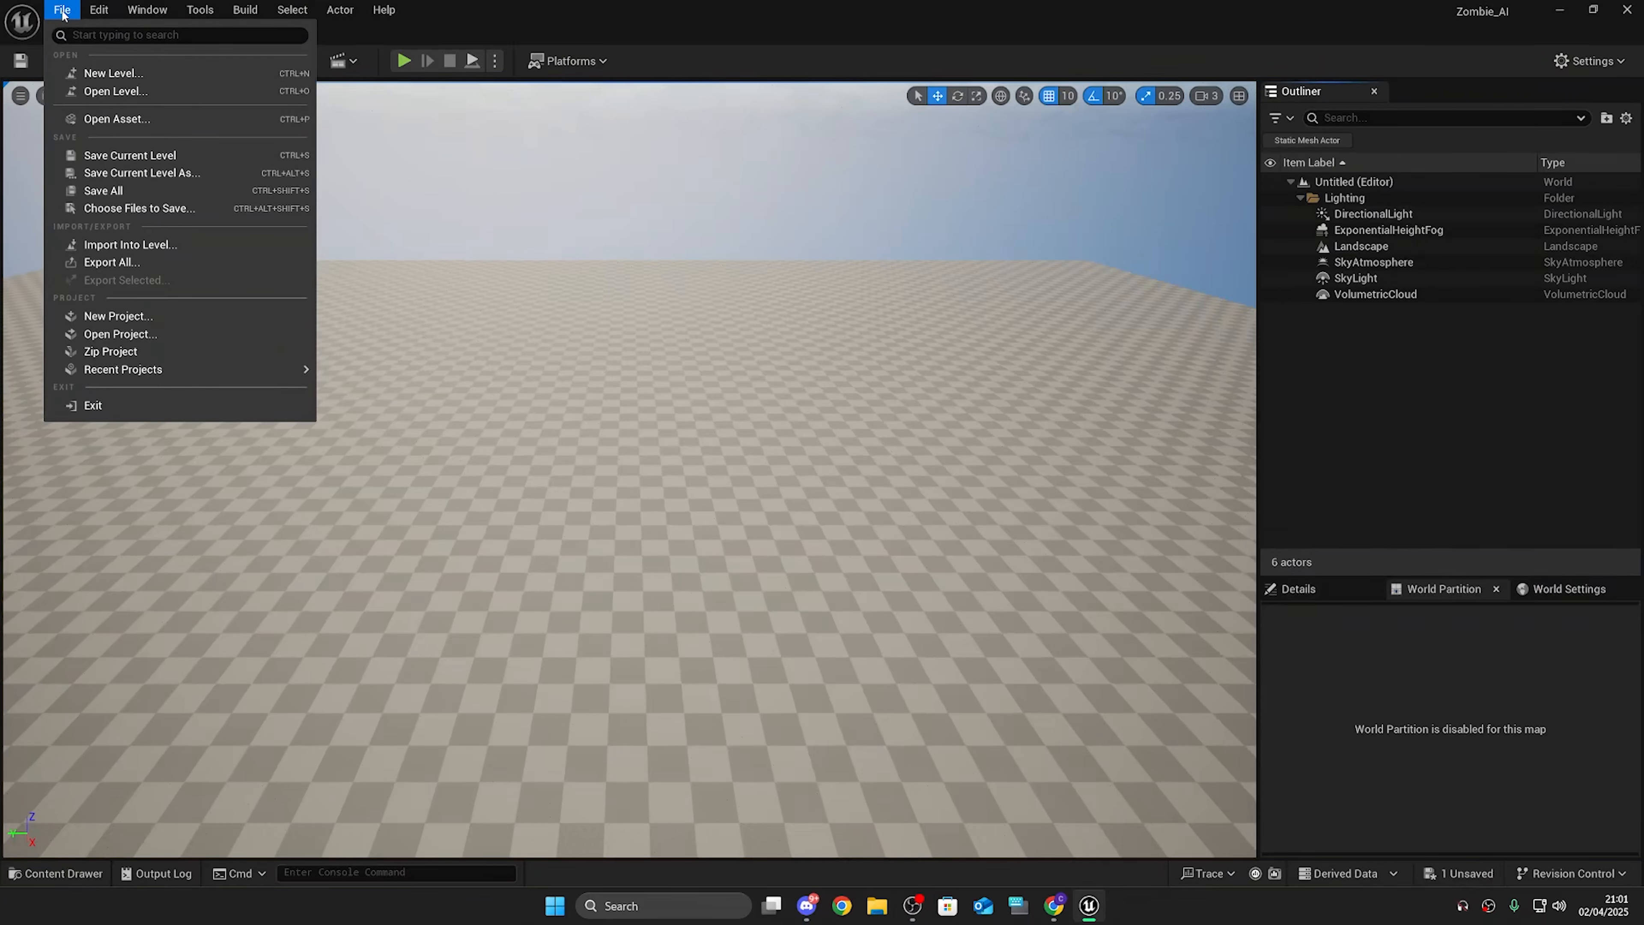
click(214, 190)
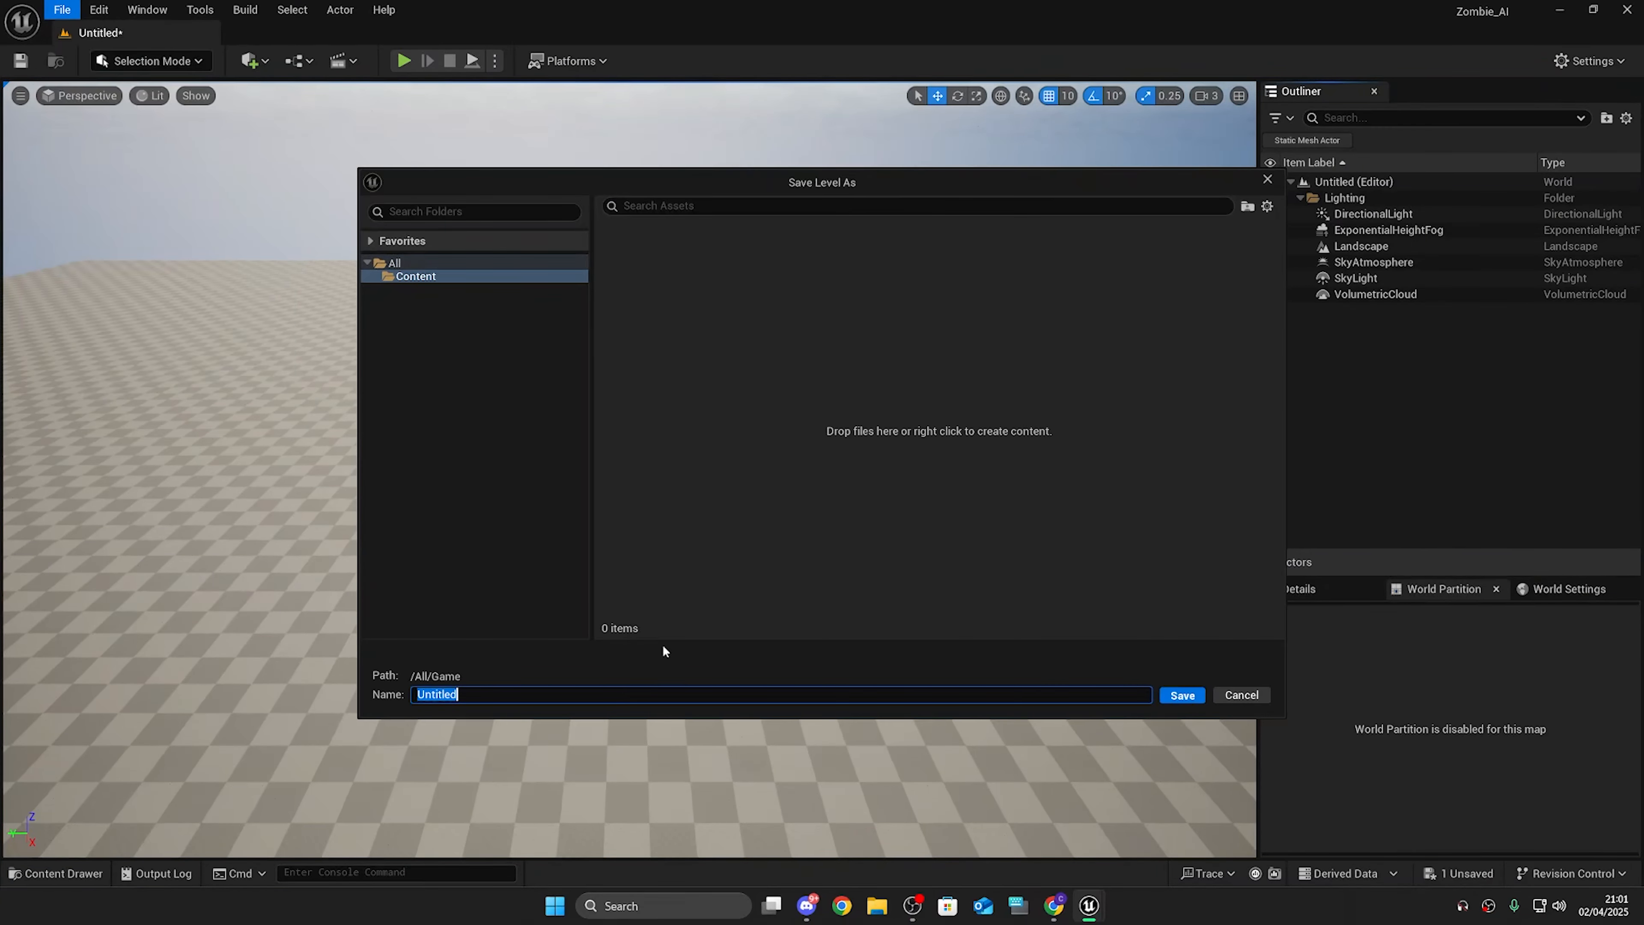
text(ZombieAI_Map)
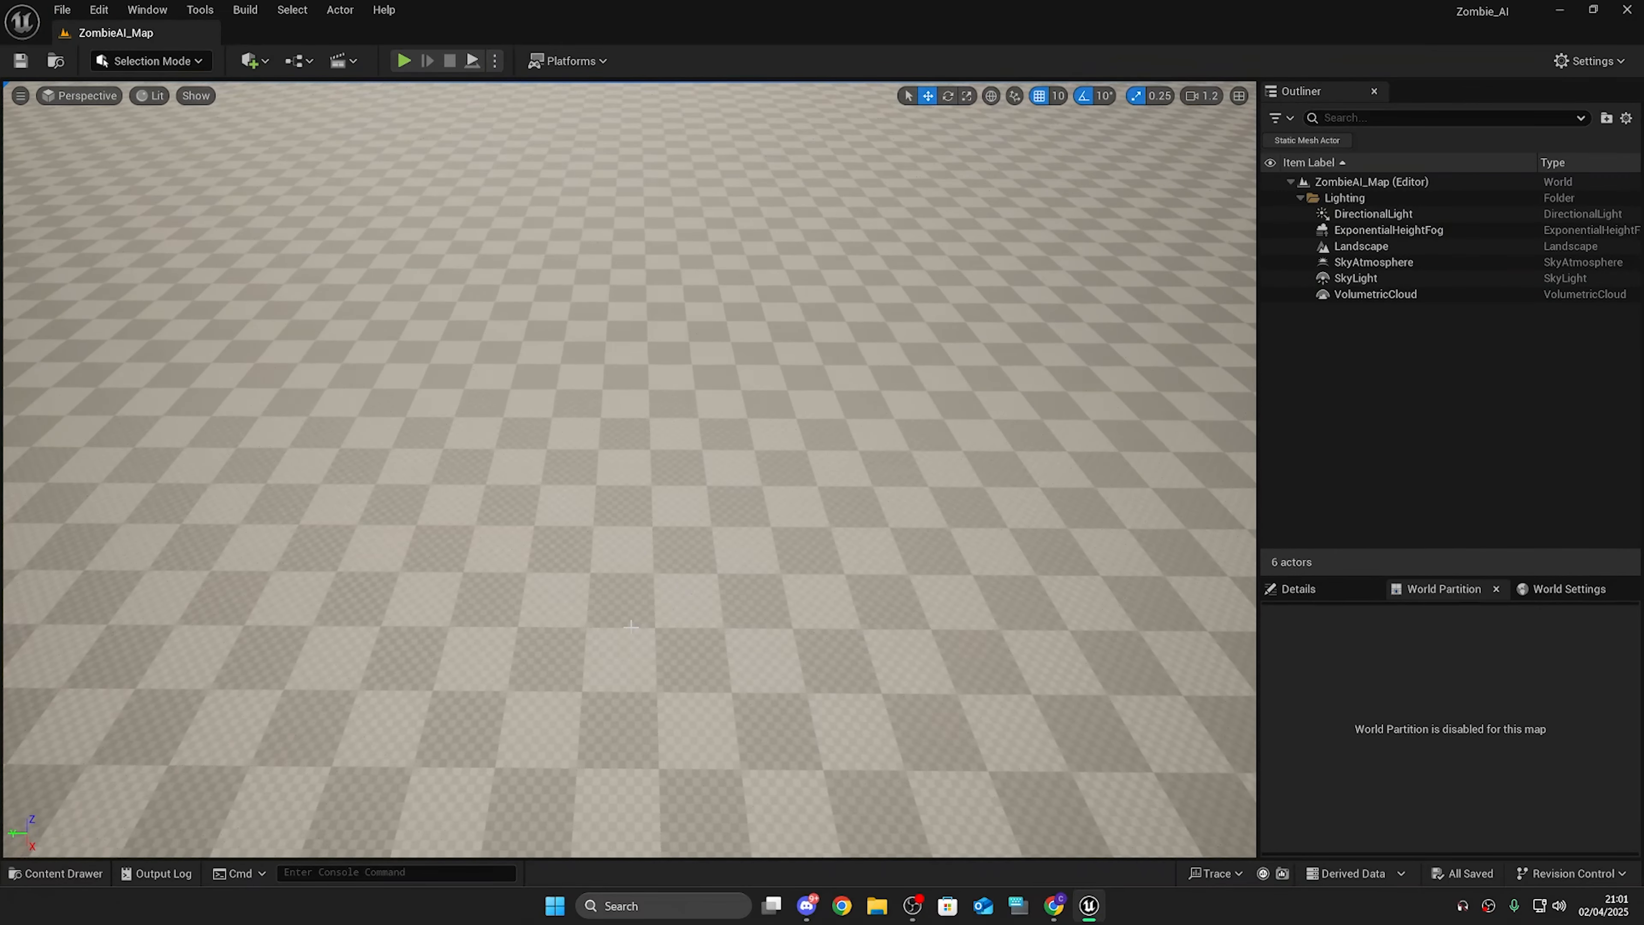
key(ctrl+space)
click(575, 711)
Step: Add the Third Person feature pack to the project and place BP_ThirdPersonCharacter in the level
key(ctrl+space)
key(ctrl+space)
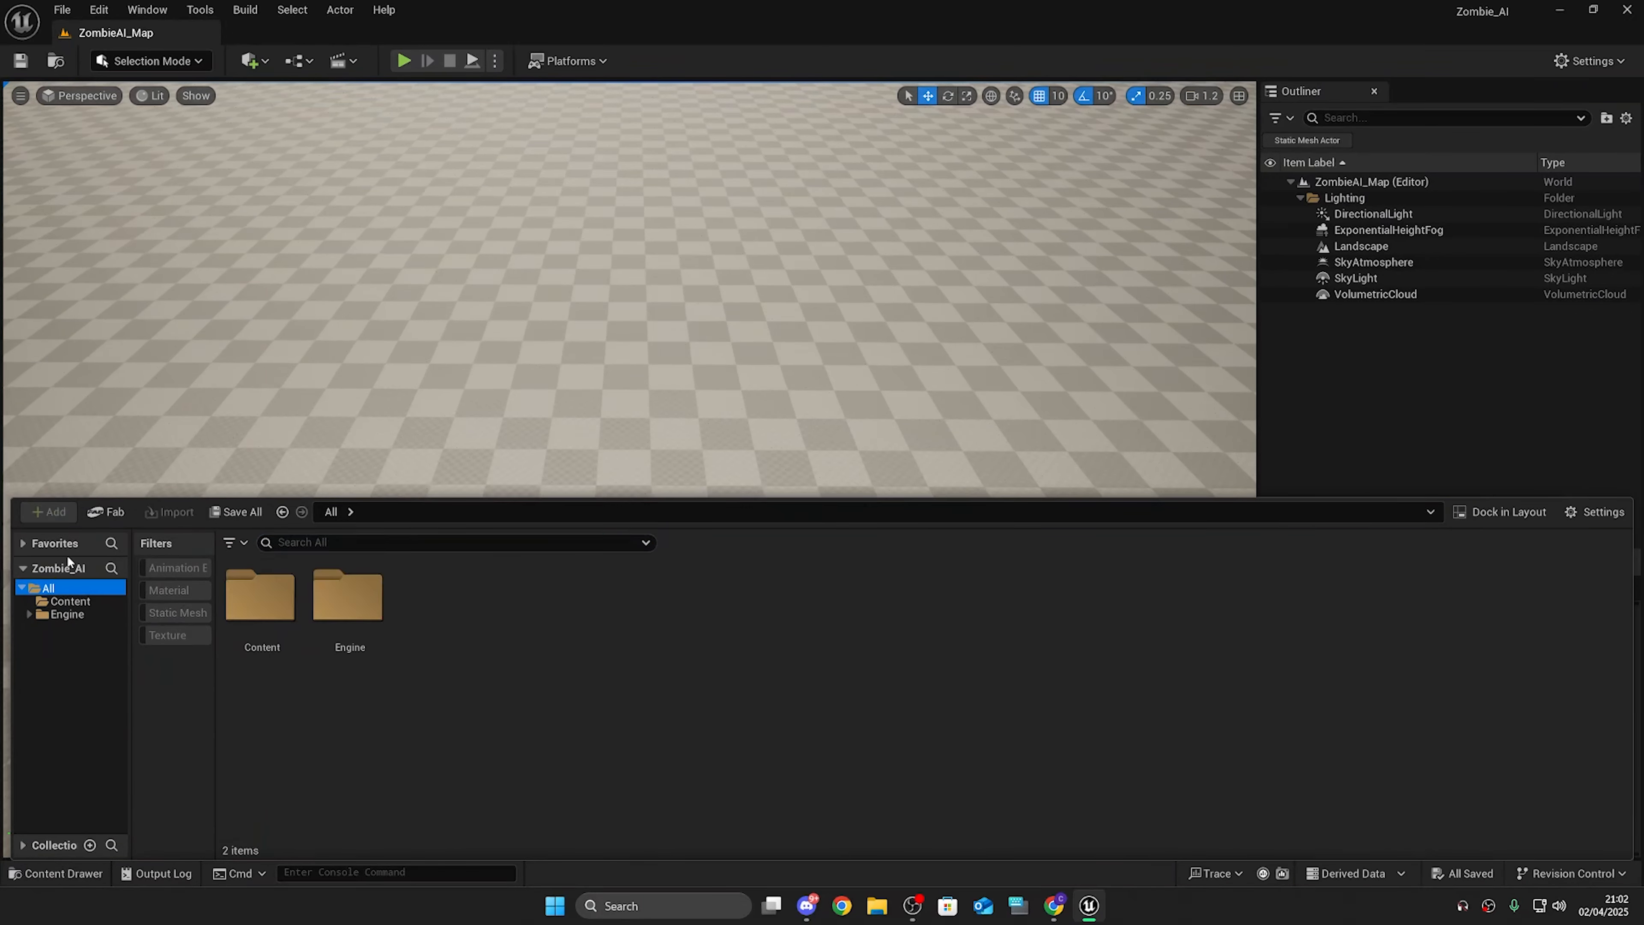
click(71, 602)
click(49, 511)
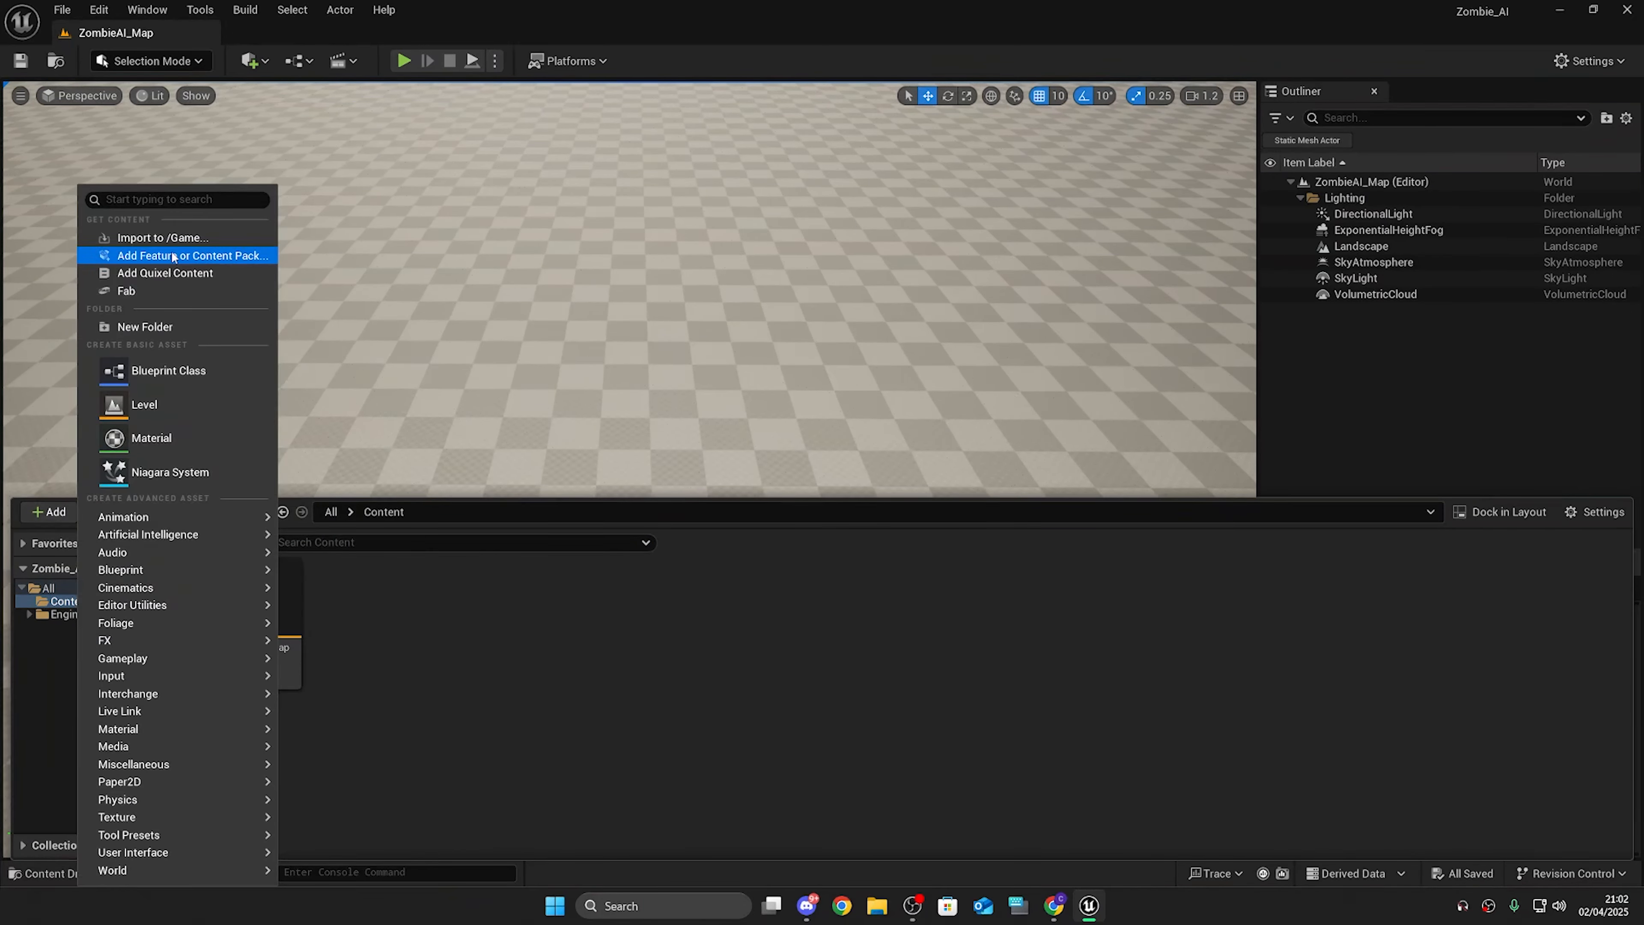
click(184, 256)
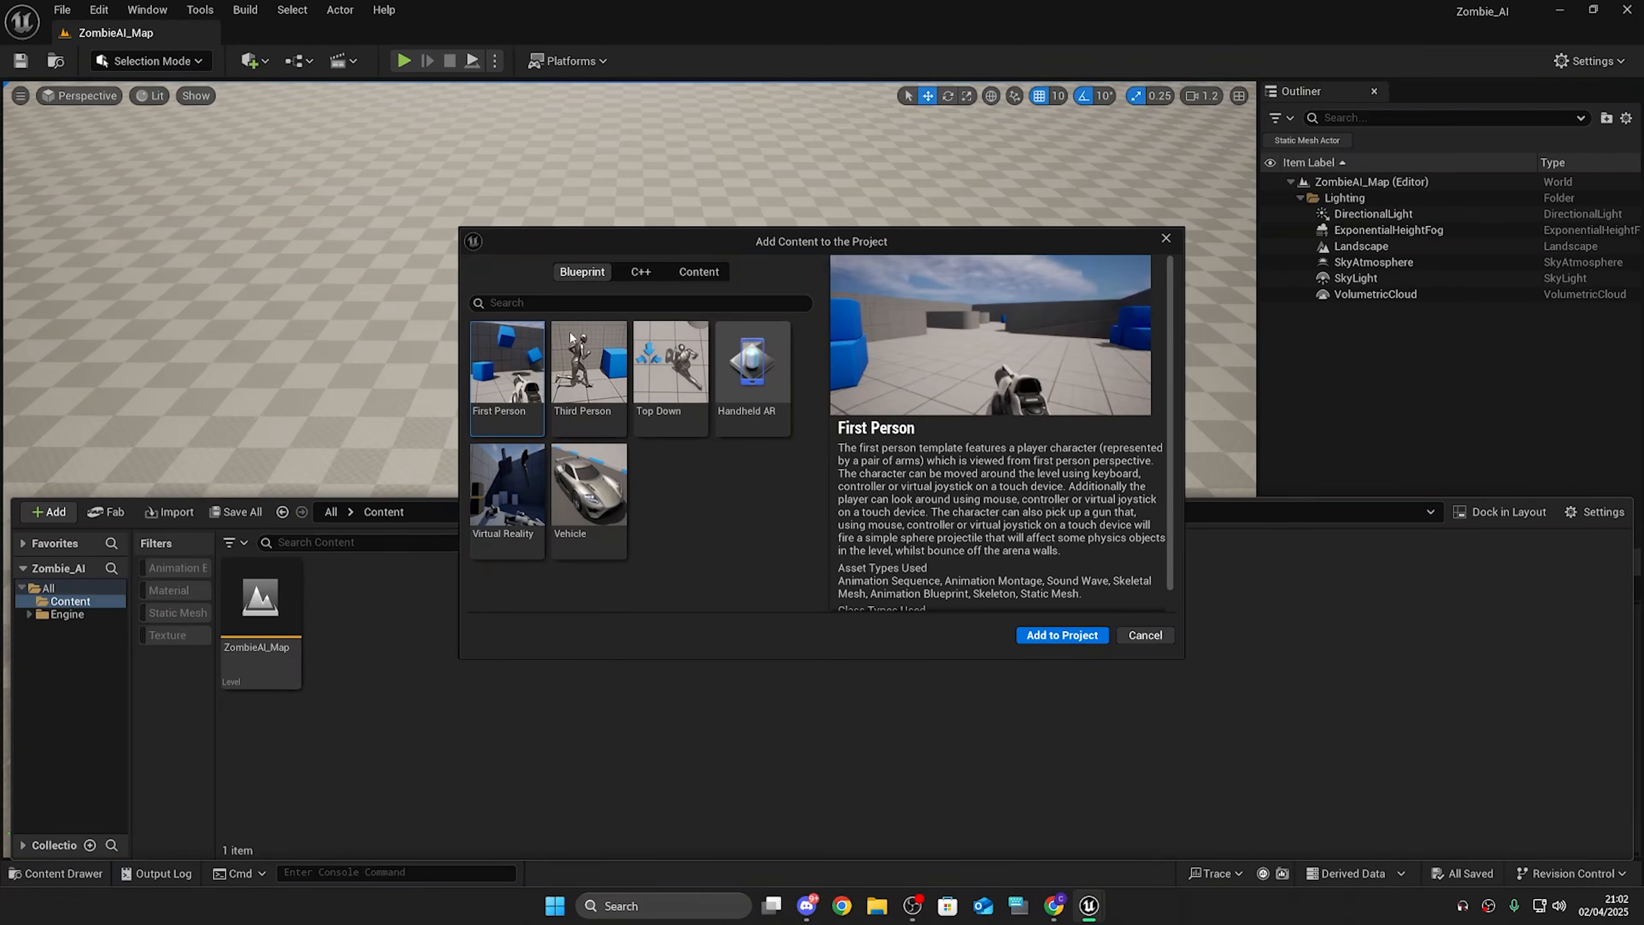
click(606, 381)
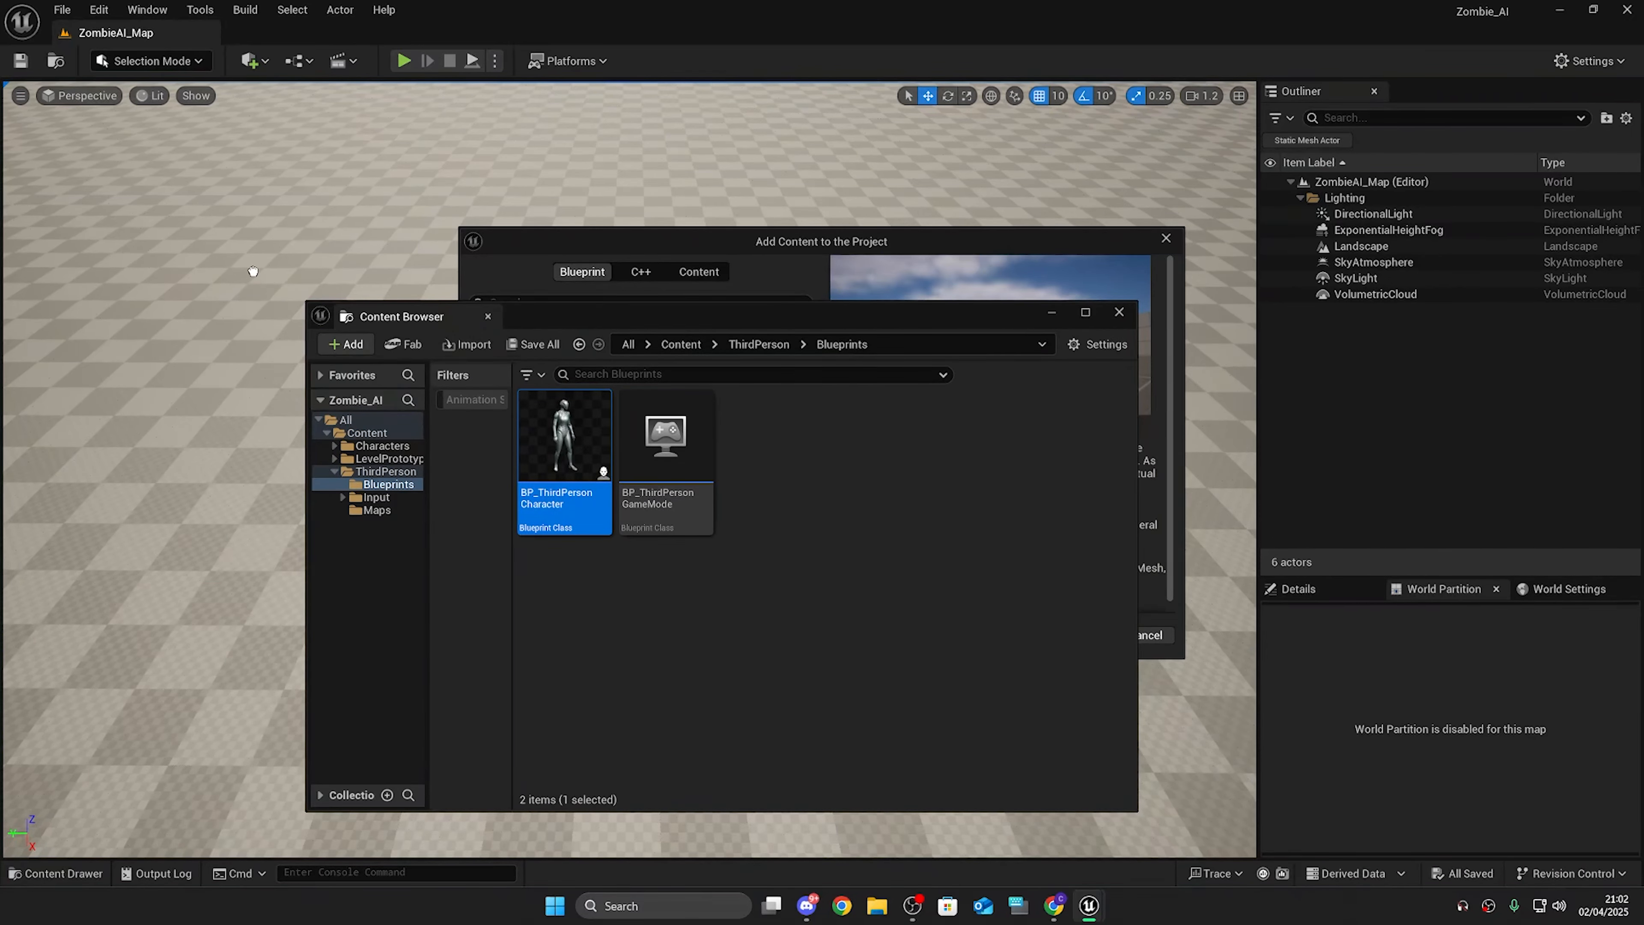
drag(253, 271, 211, 541)
right_drag(628, 453, 783, 259)
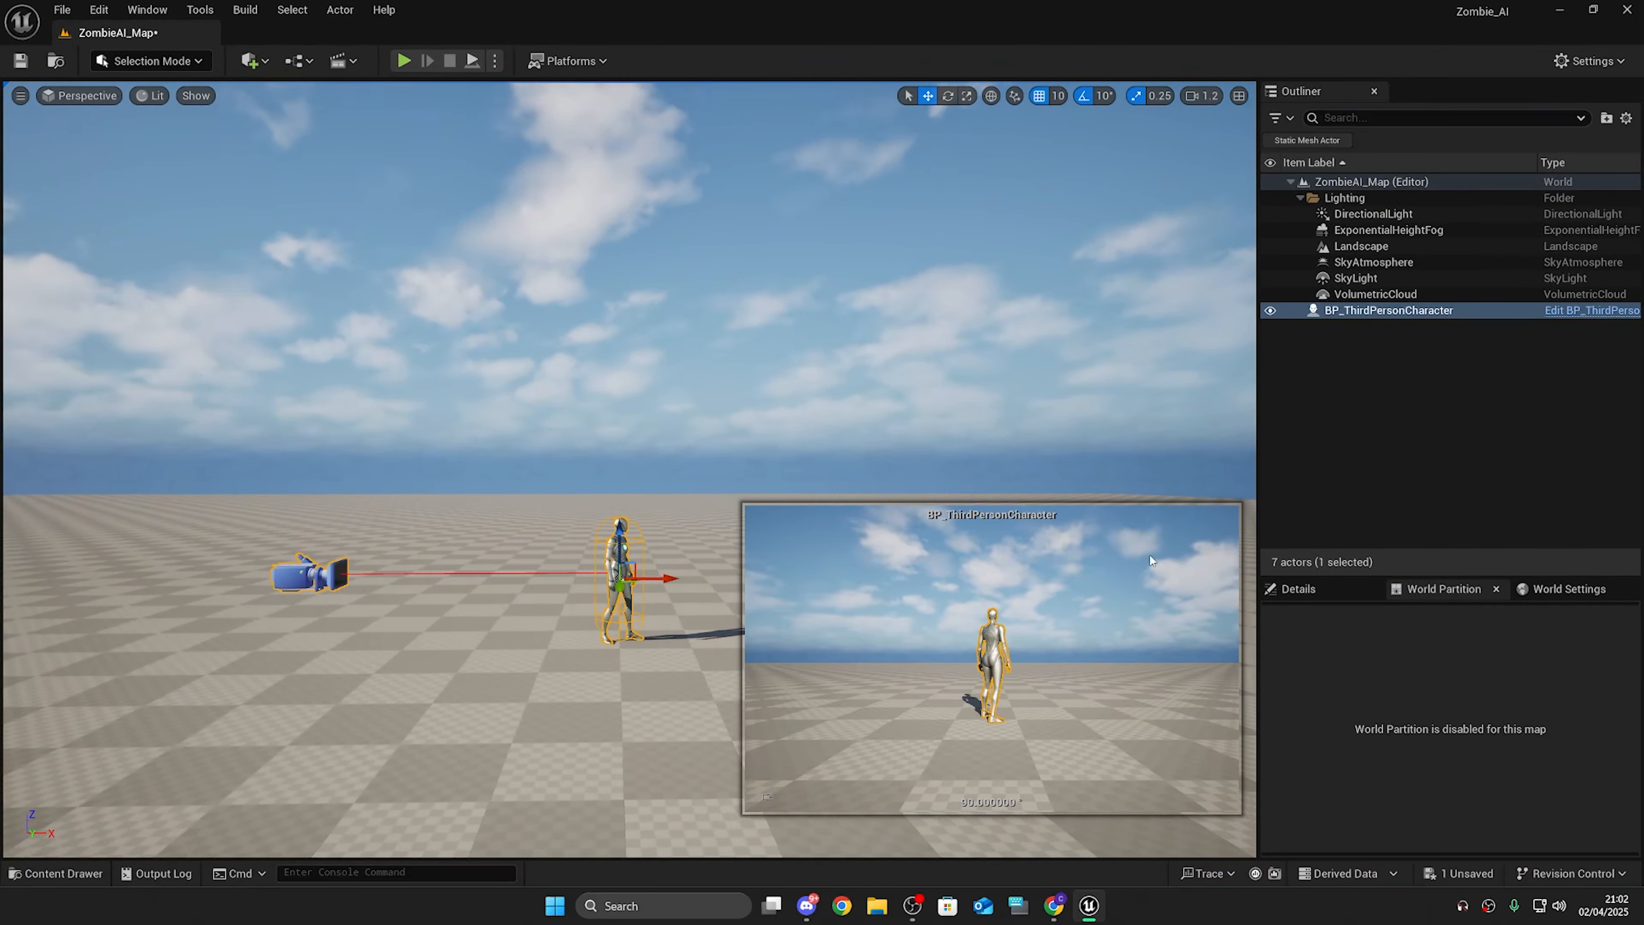
Step: Set the world's GameMode Override to BP_ThirdPersonGameMode and play-test the level
click(1297, 588)
click(1569, 589)
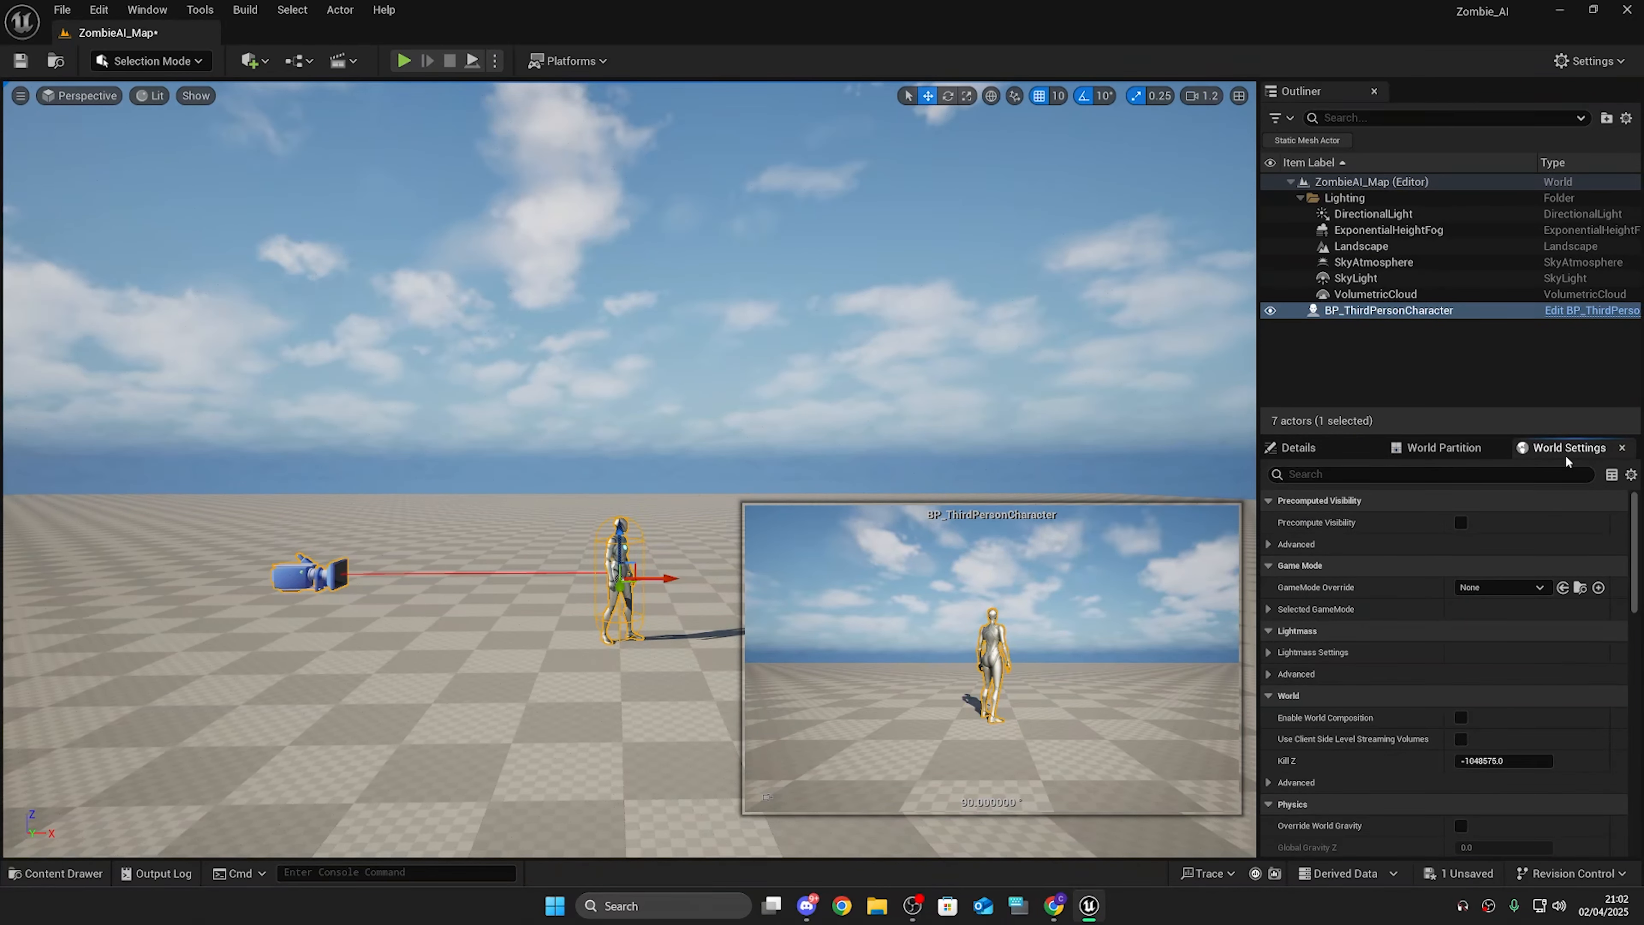
click(1517, 586)
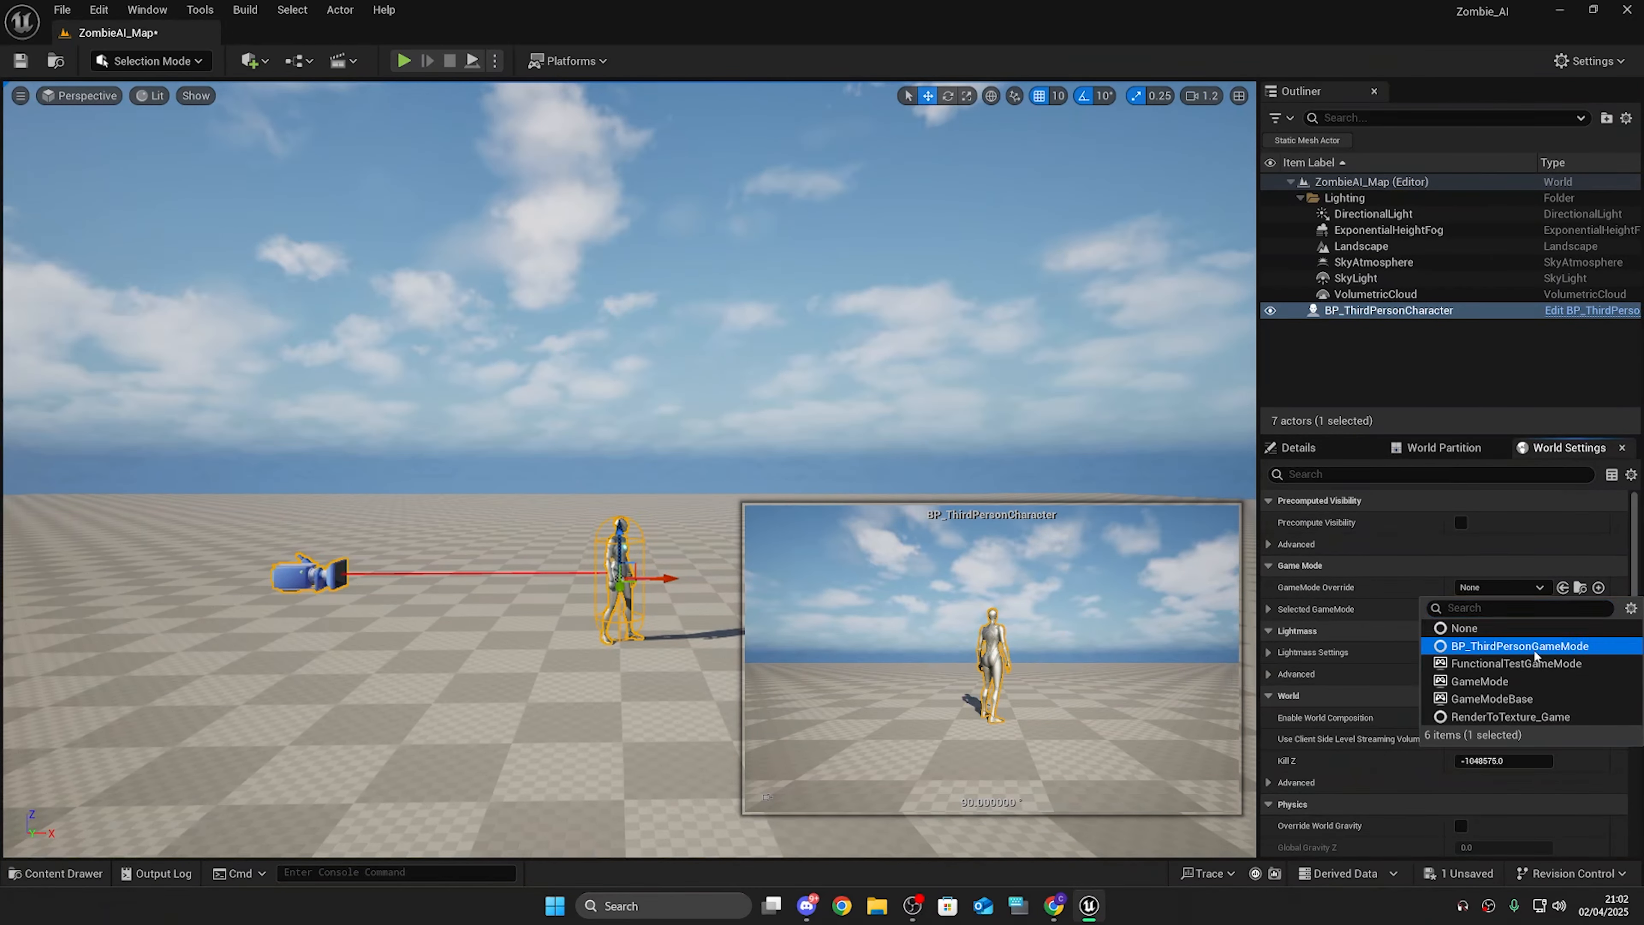
click(1514, 646)
click(404, 61)
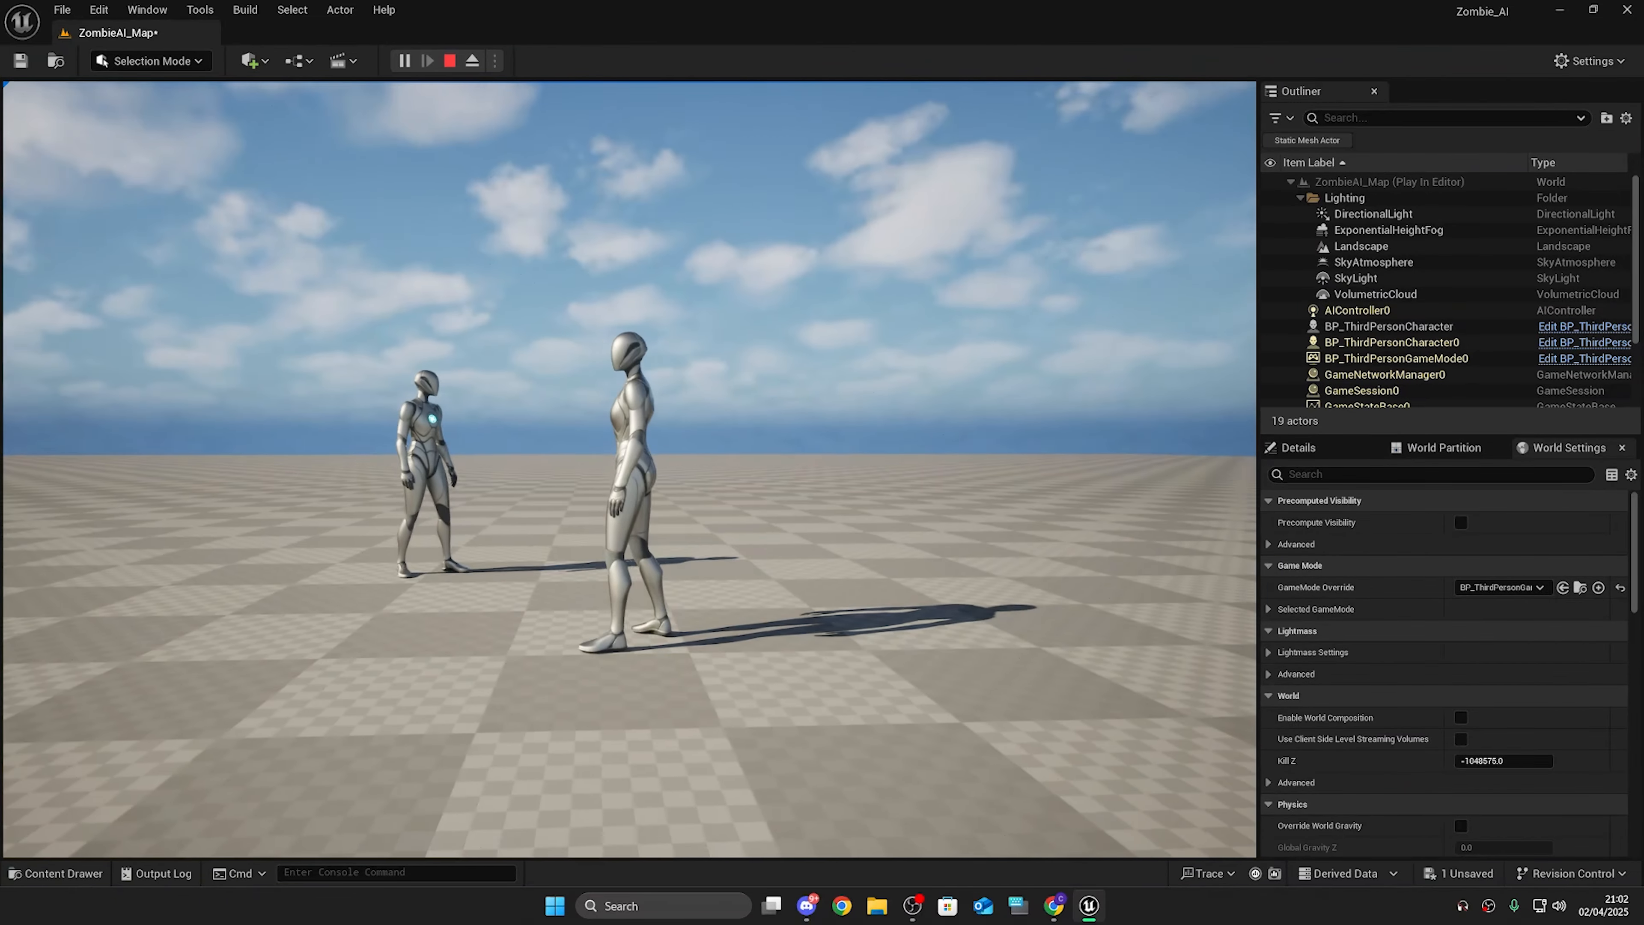
key(Escape)
Step: Delete the placed third-person character from the level
key(s)
mouse_move(662, 389)
right_down()
mouse_move(662, 421)
mouse_move(662, 362)
right_up()
key(Delete)
key(w)
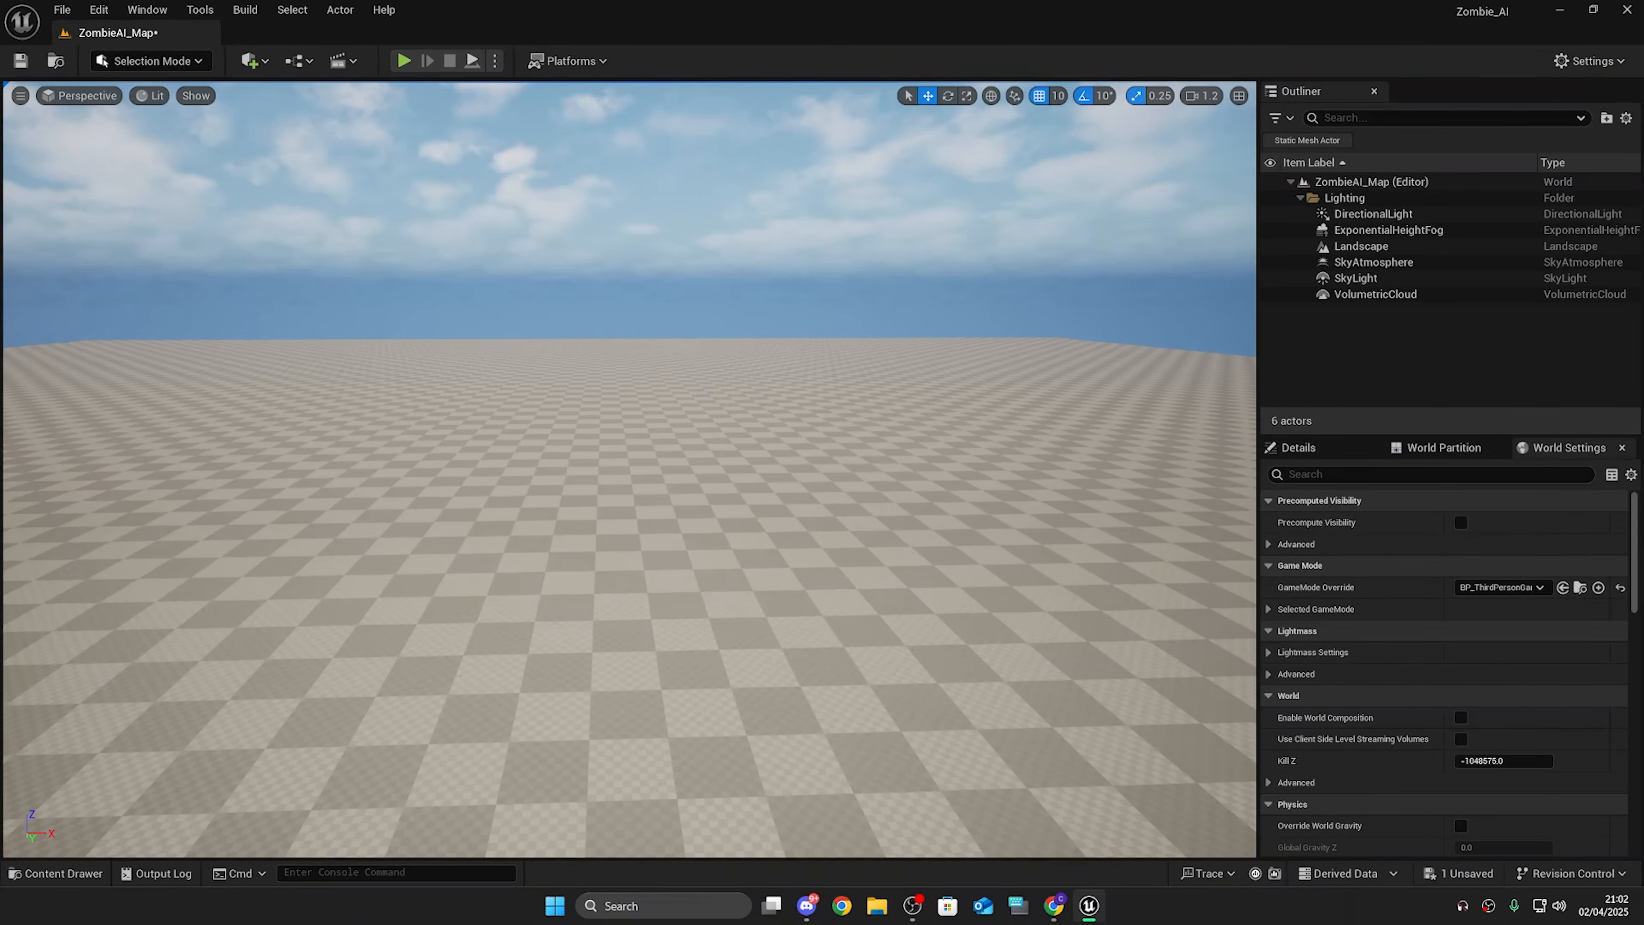
Step: Open the content drawer and create a new folder named AI in Content
key(ctrl+space)
right_click(687, 627)
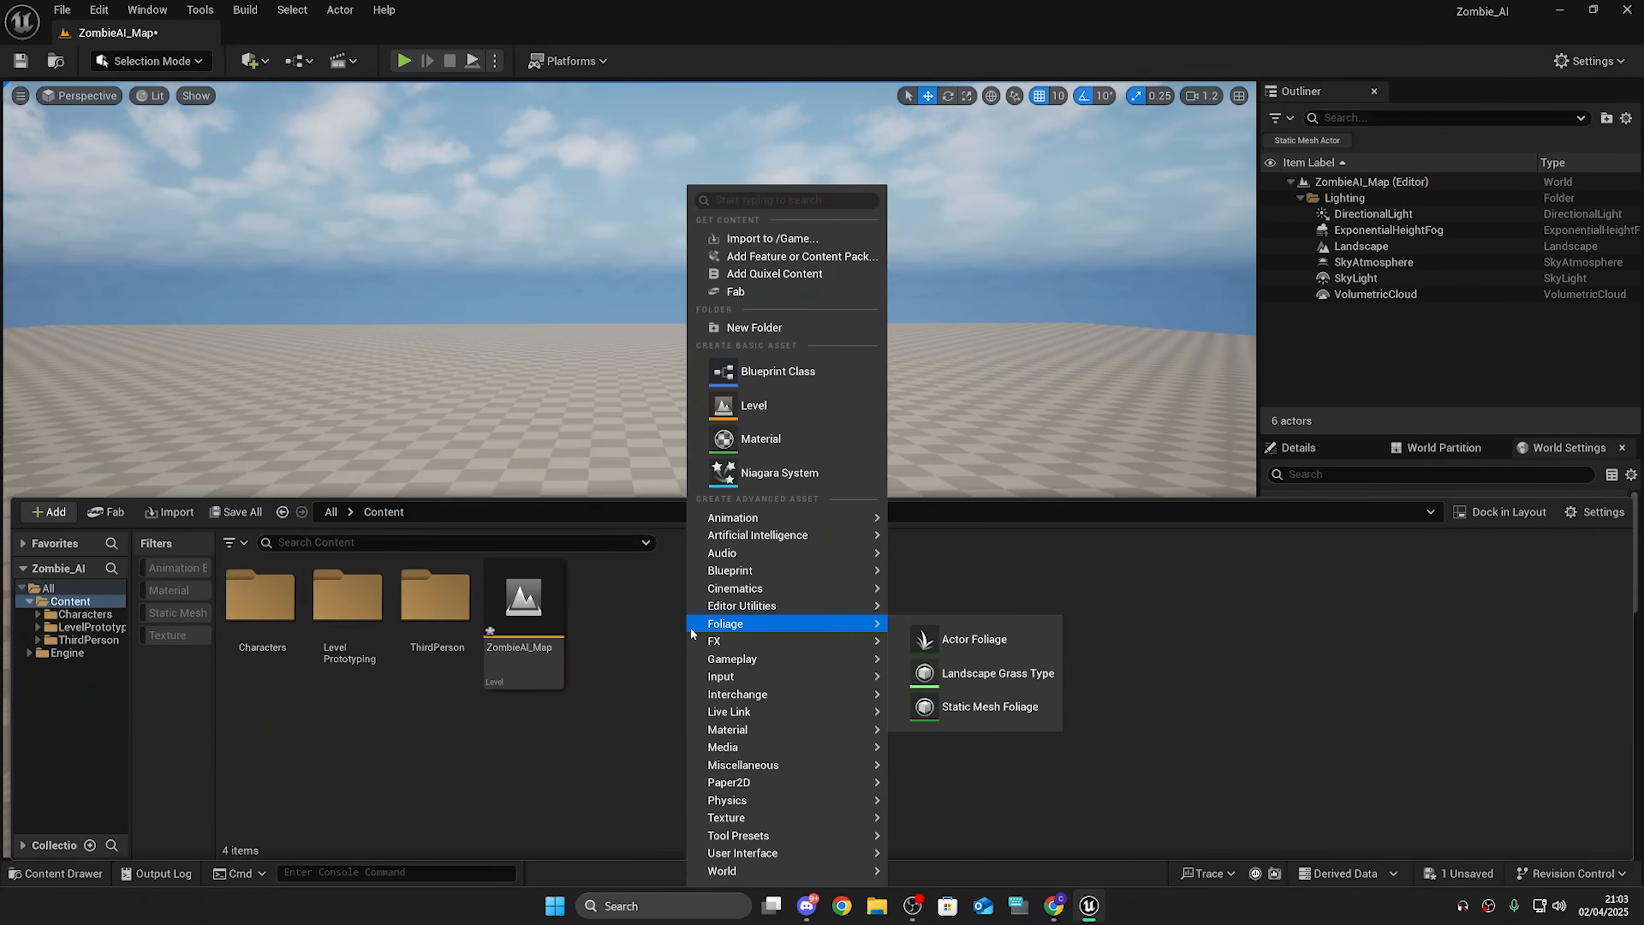
click(796, 327)
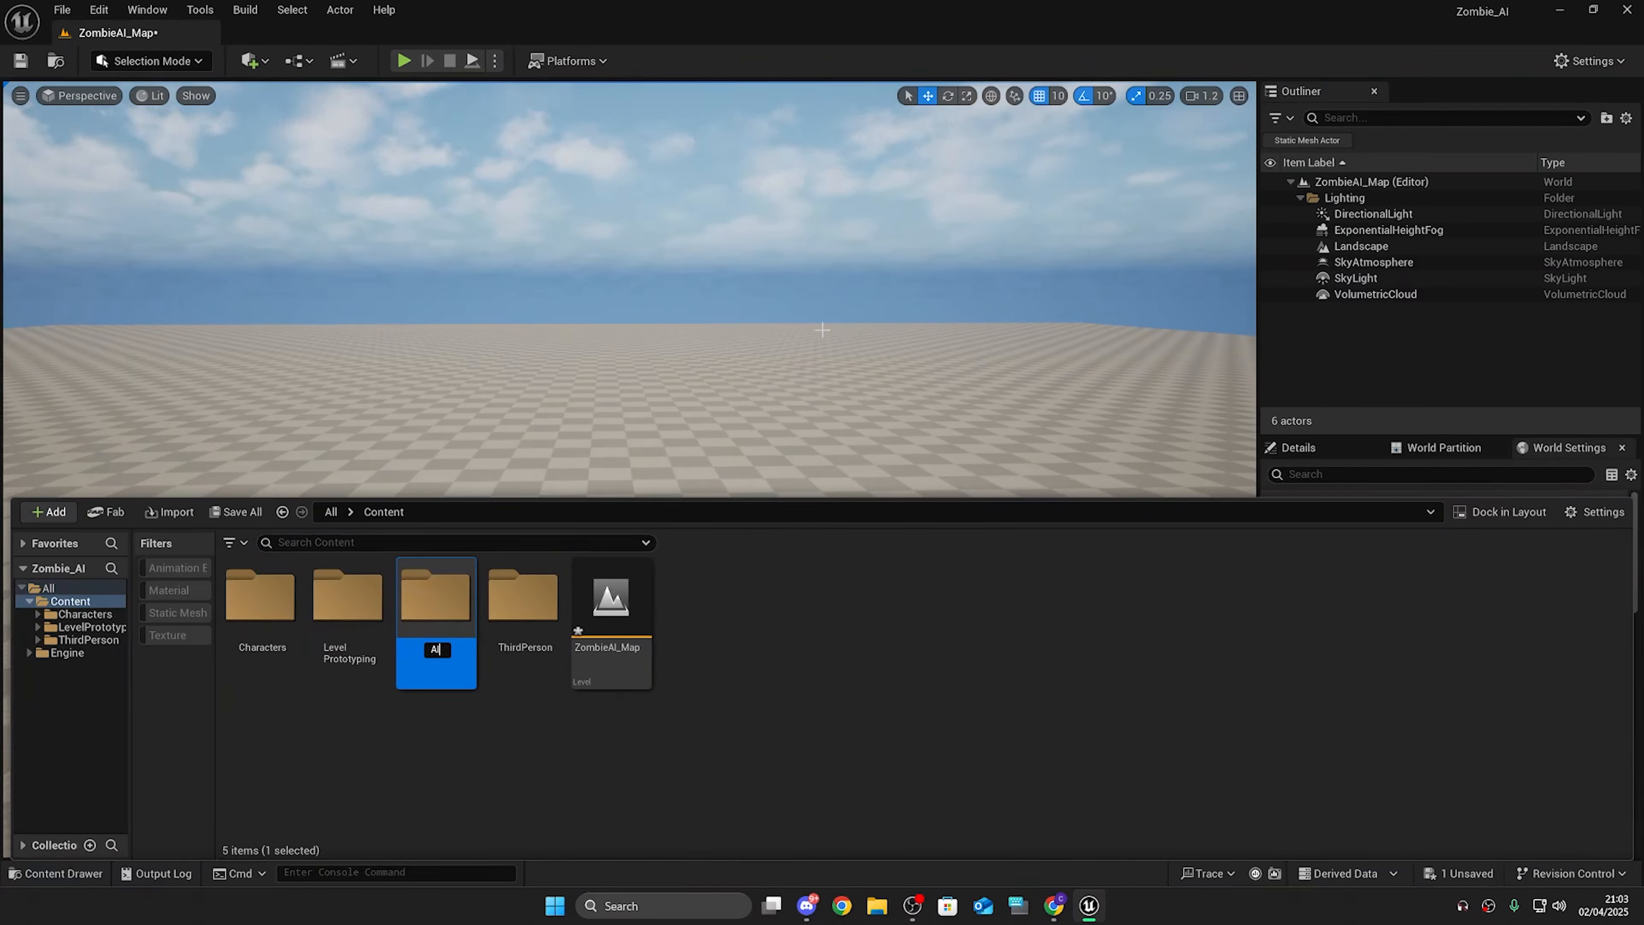
key(Return)
key(Return)
Step: Create a Character-based Blueprint class named BP_Zombie inside the AI folder and open it
right_click(424, 609)
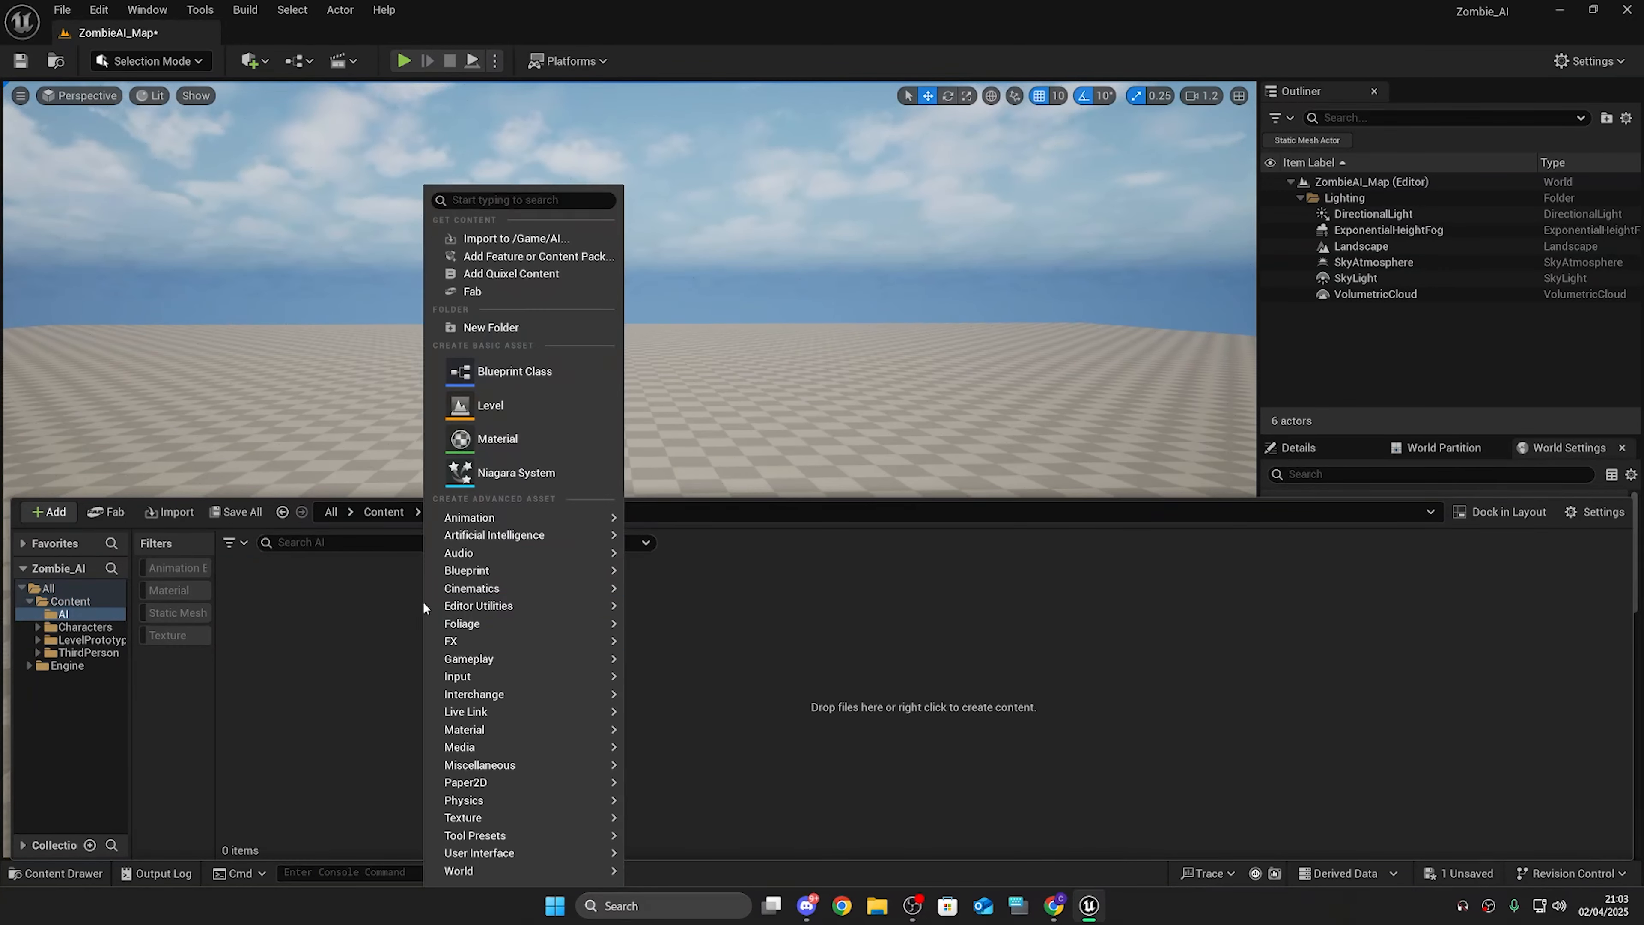
click(538, 373)
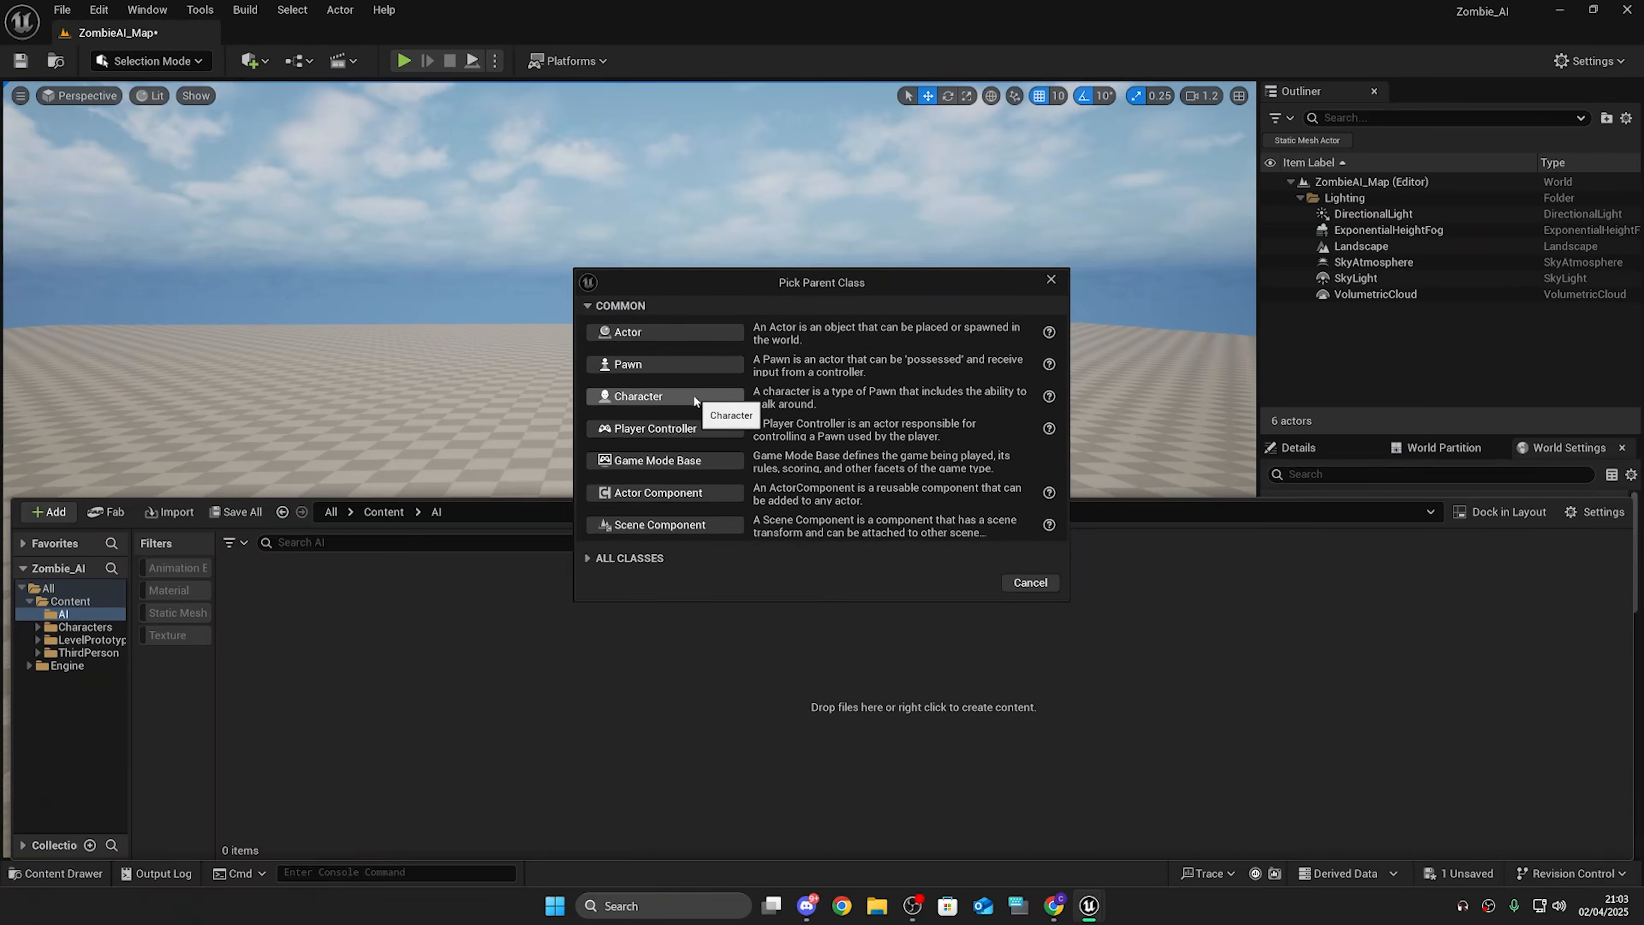
click(694, 393)
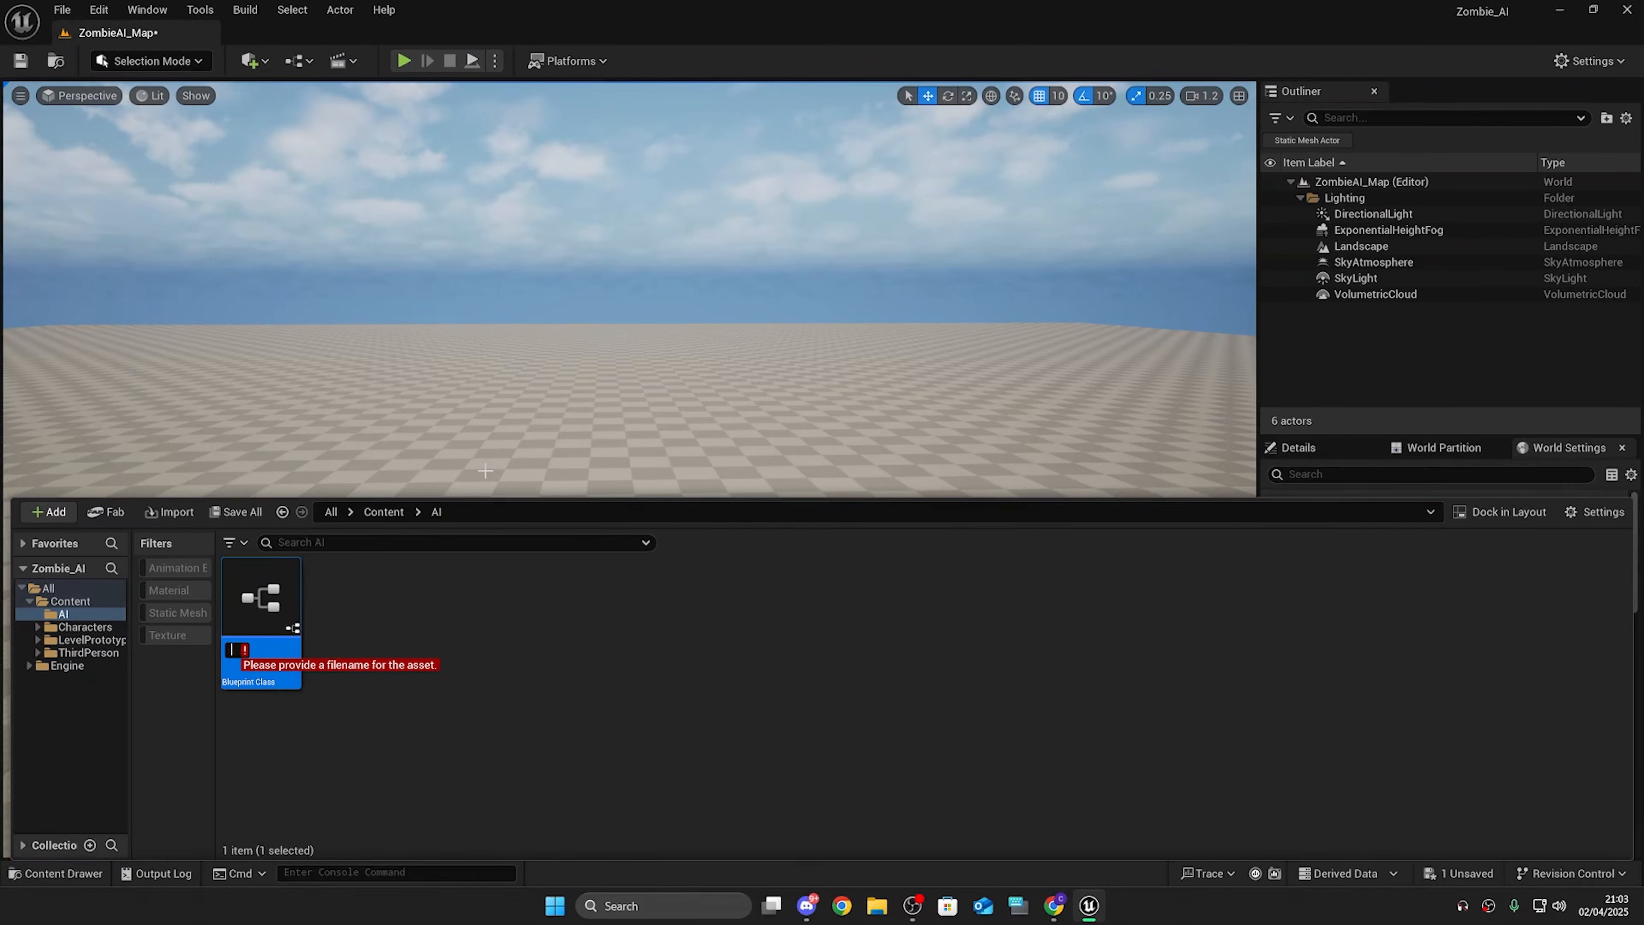
double_click(260, 598)
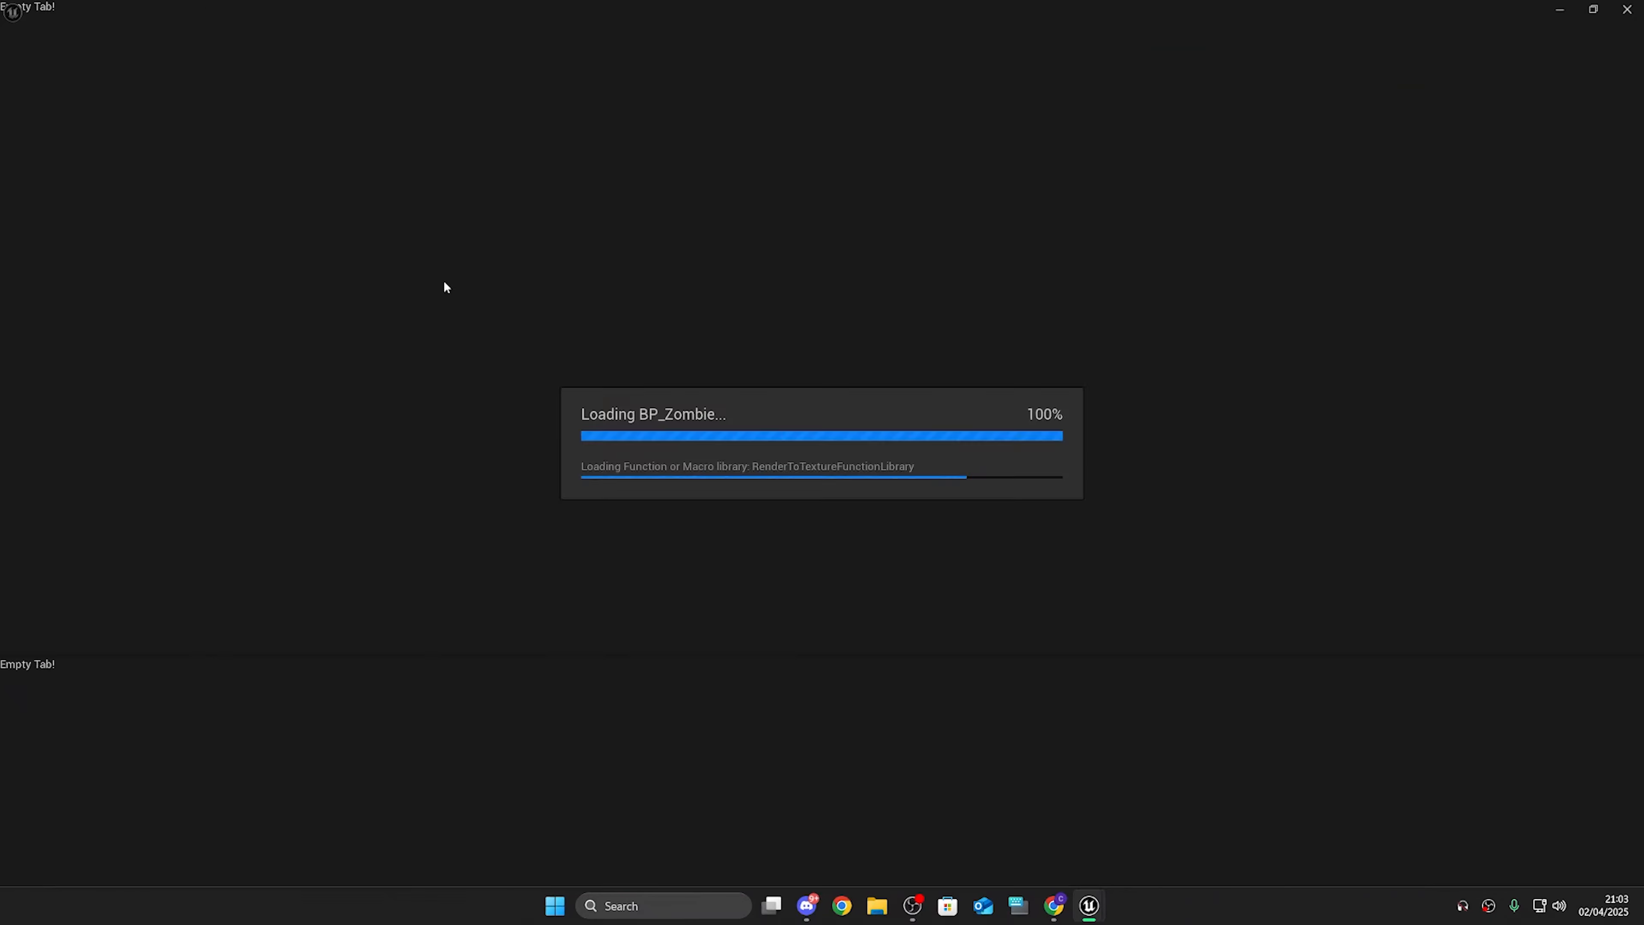
Step: Dock the BP_Zombie Blueprint editor beside the level and inspect its viewport and Event Graph
drag(92, 32, 360, 38)
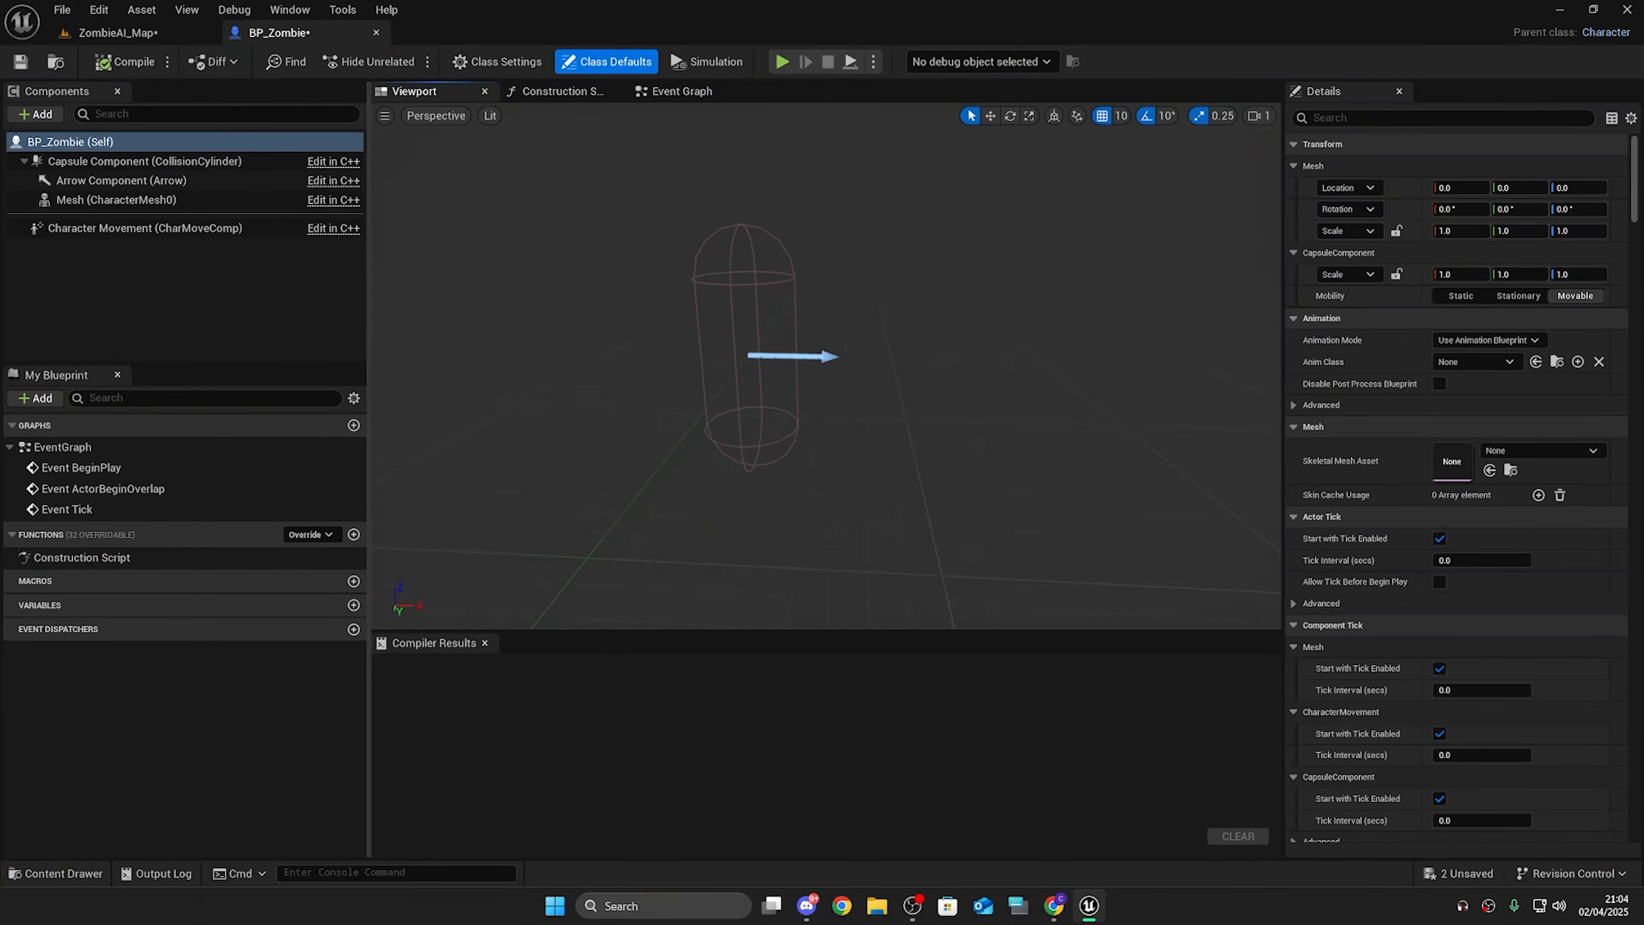
right_drag(854, 202, 809, 194)
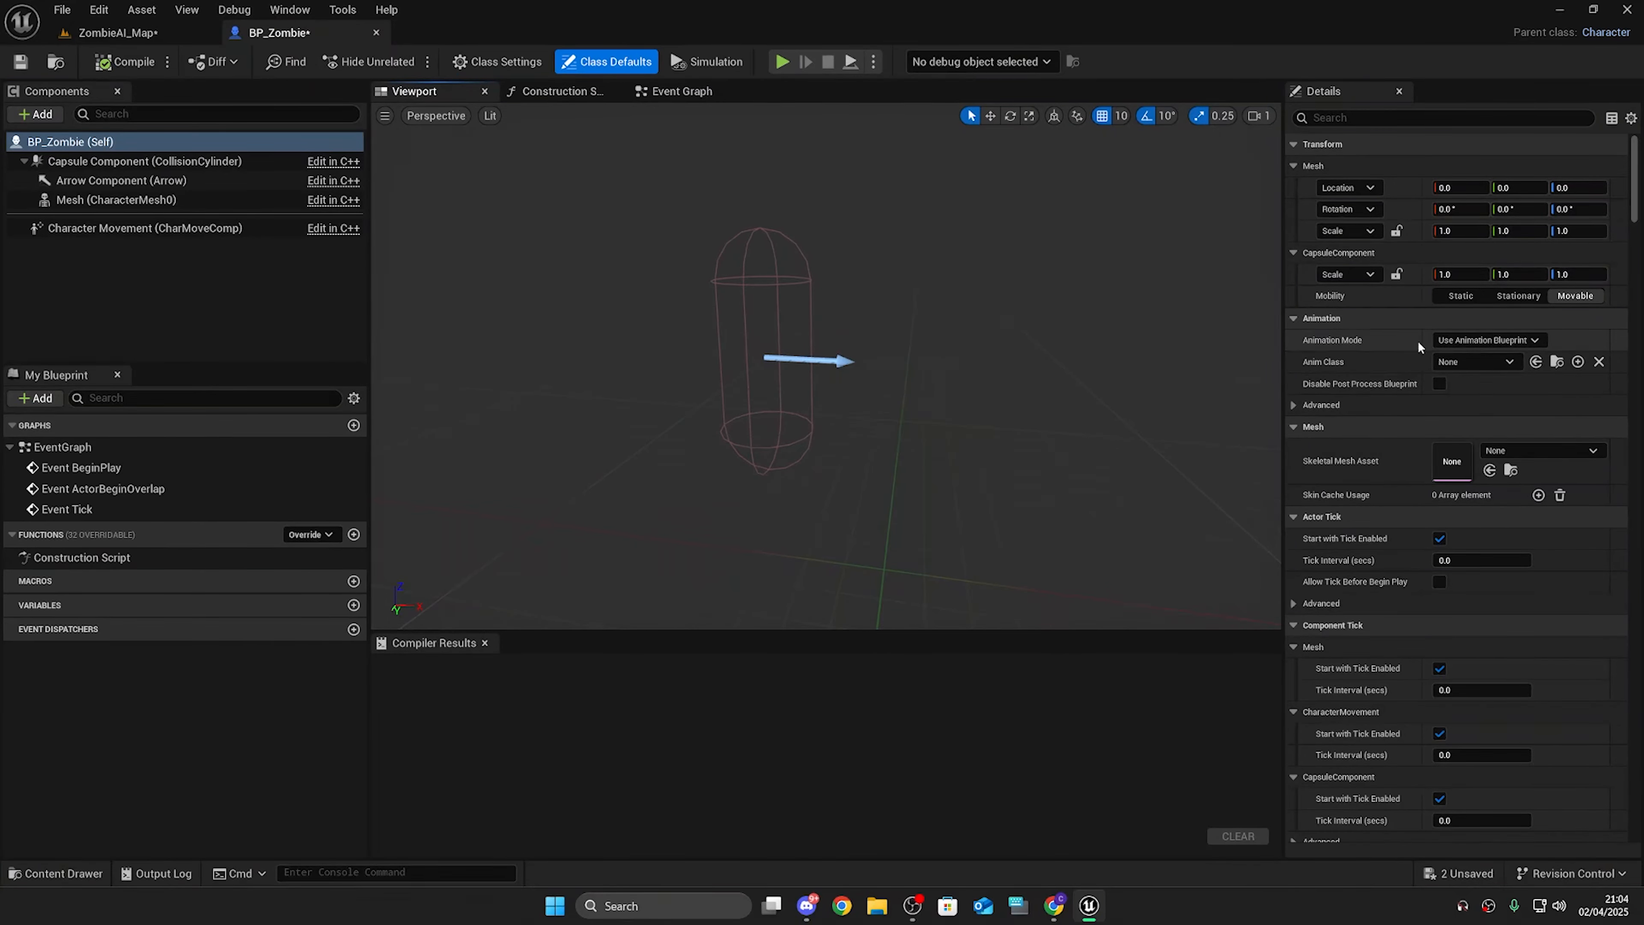
click(693, 97)
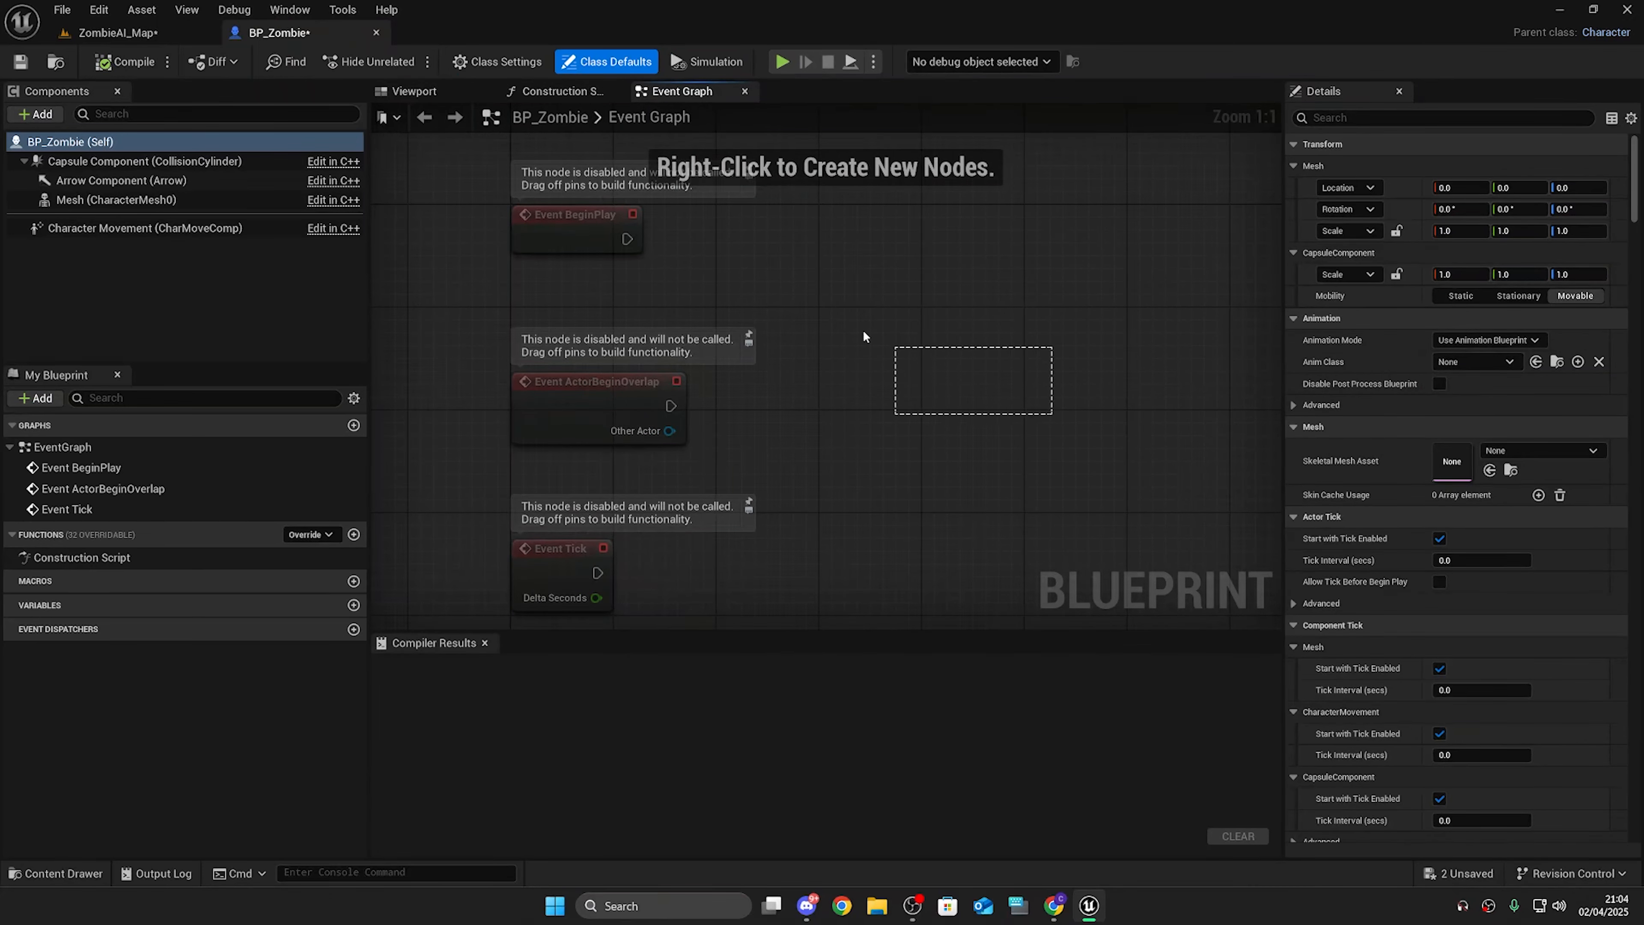
click(426, 94)
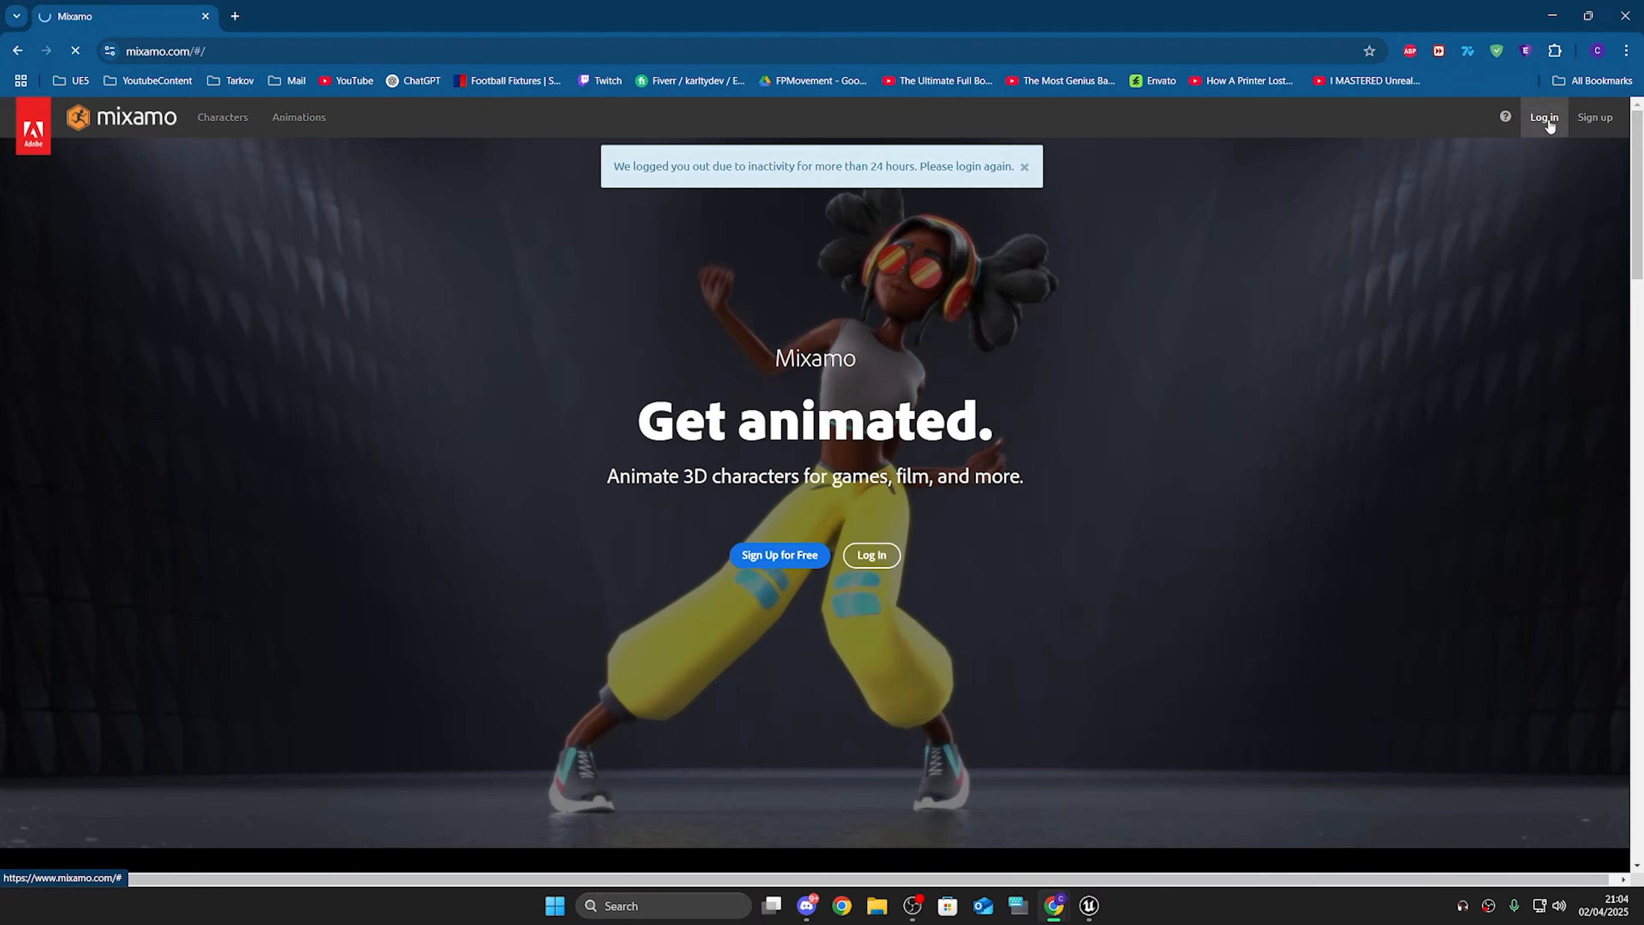
Step: Switch to Mixamo in the browser and search the Characters library for zombie
click(1549, 120)
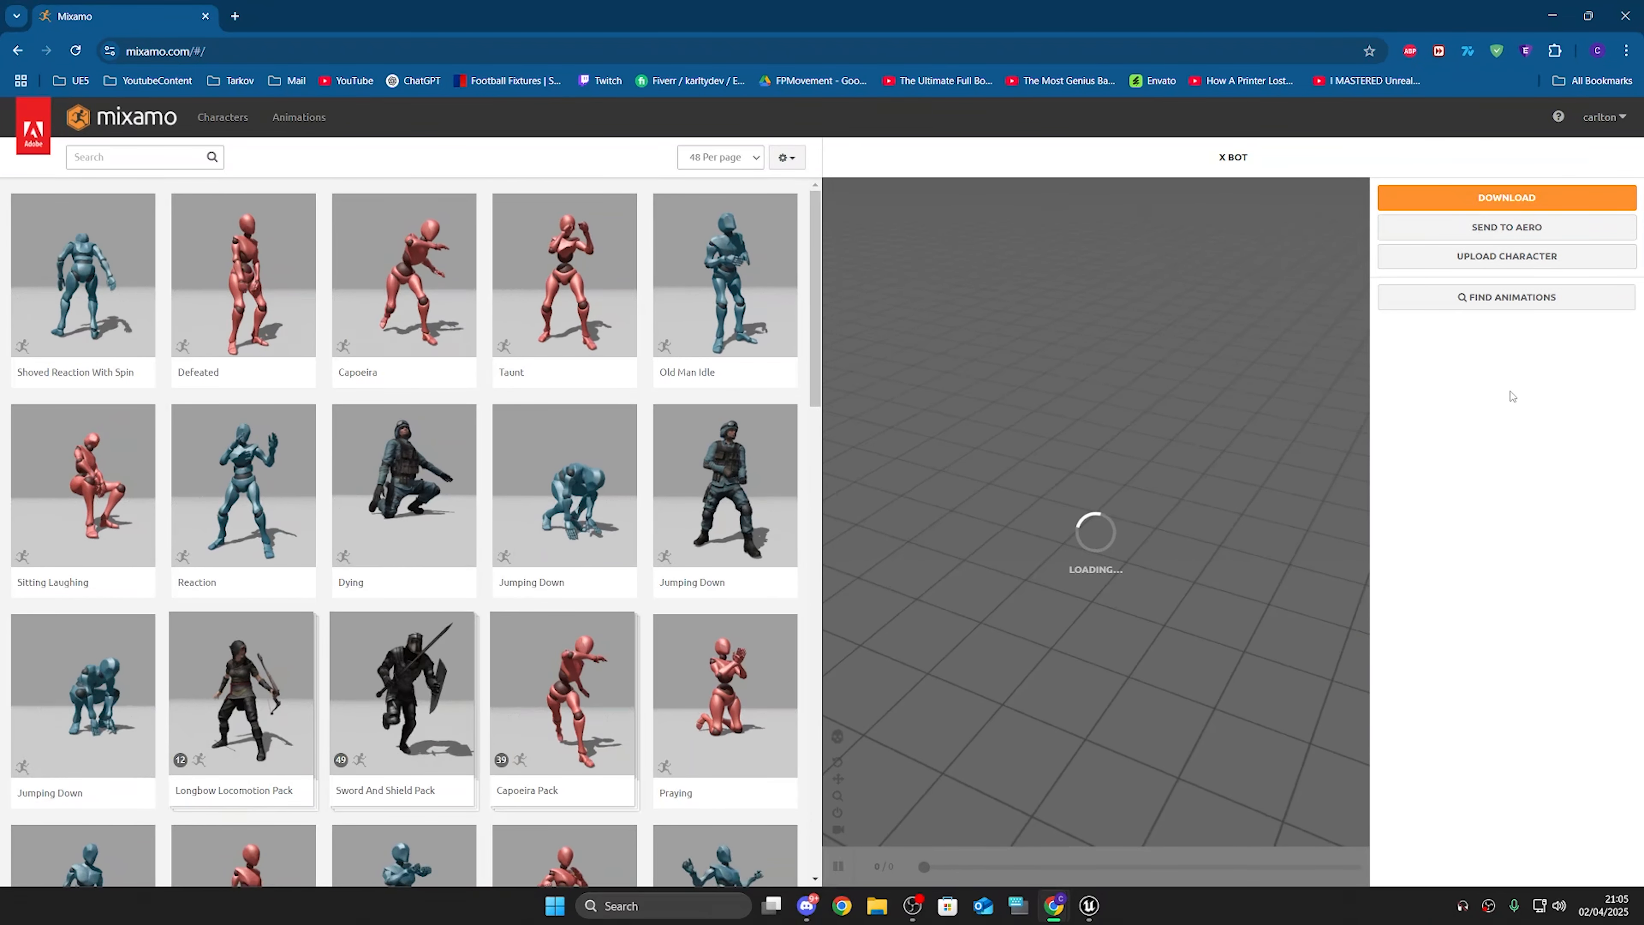
click(220, 119)
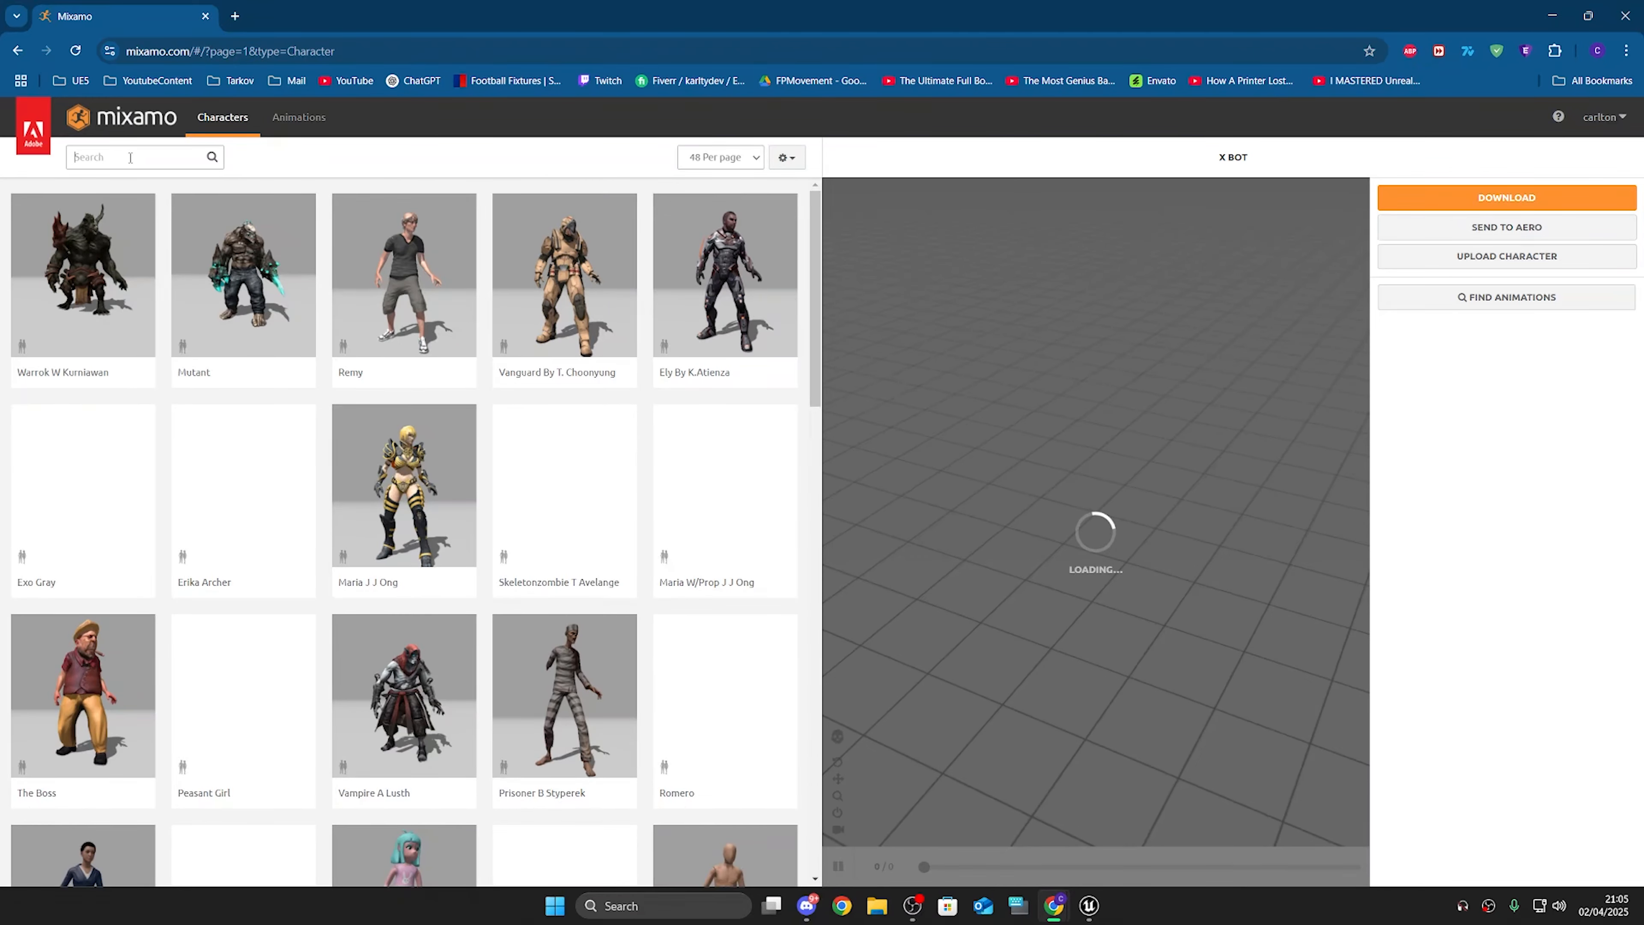
click(156, 158)
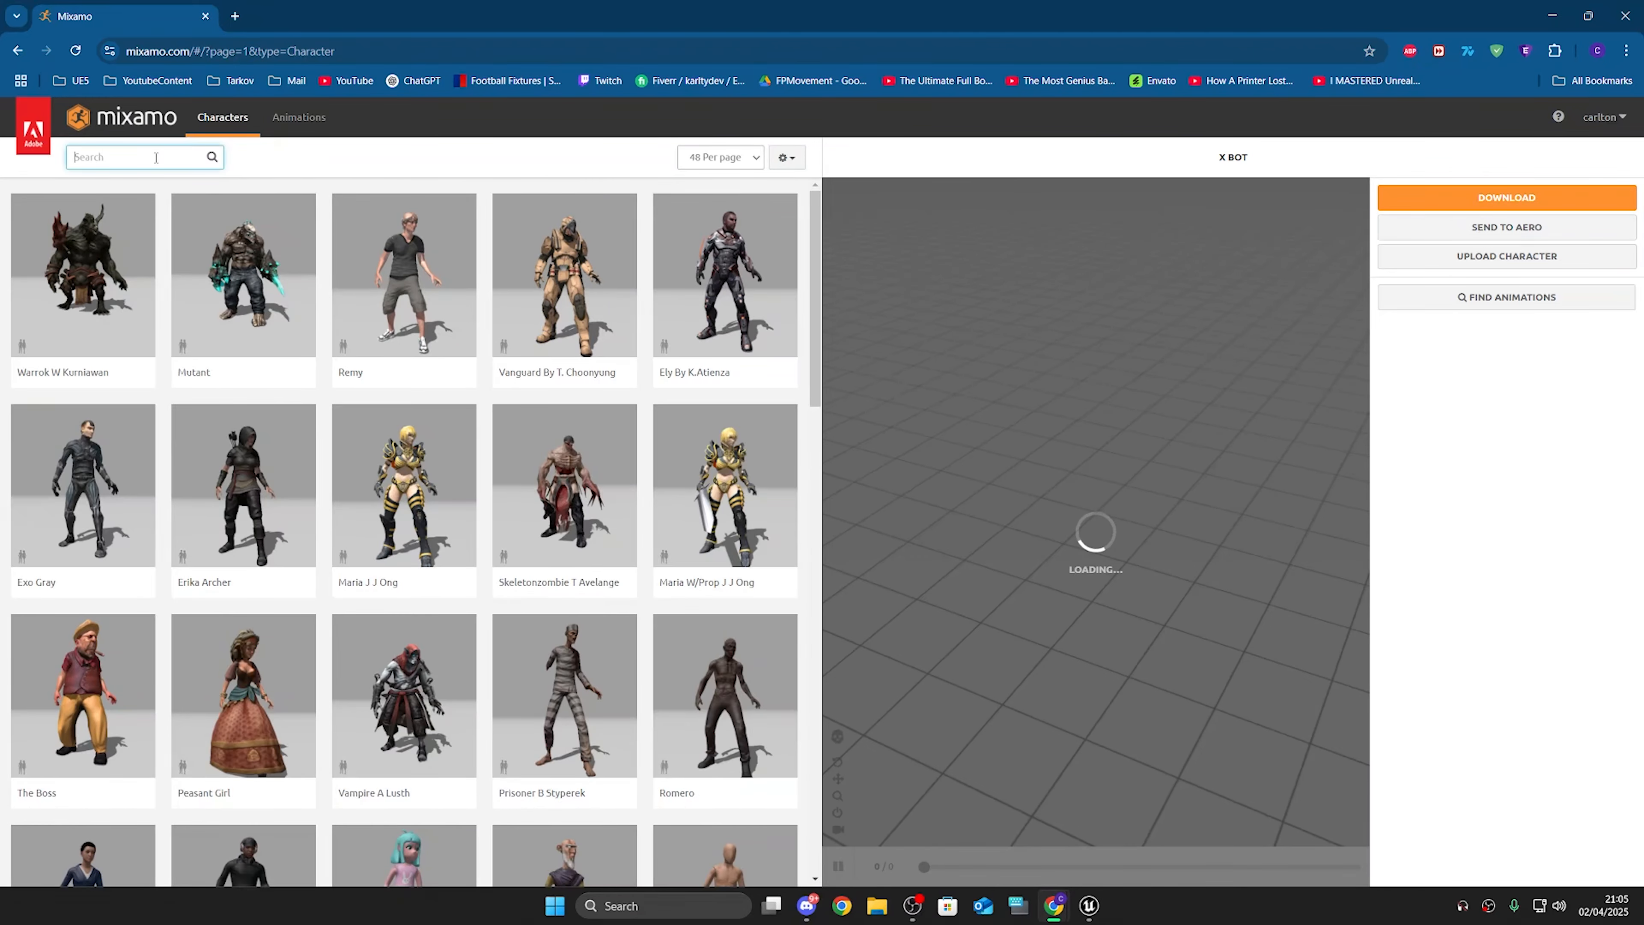
text(zombie)
key(Return)
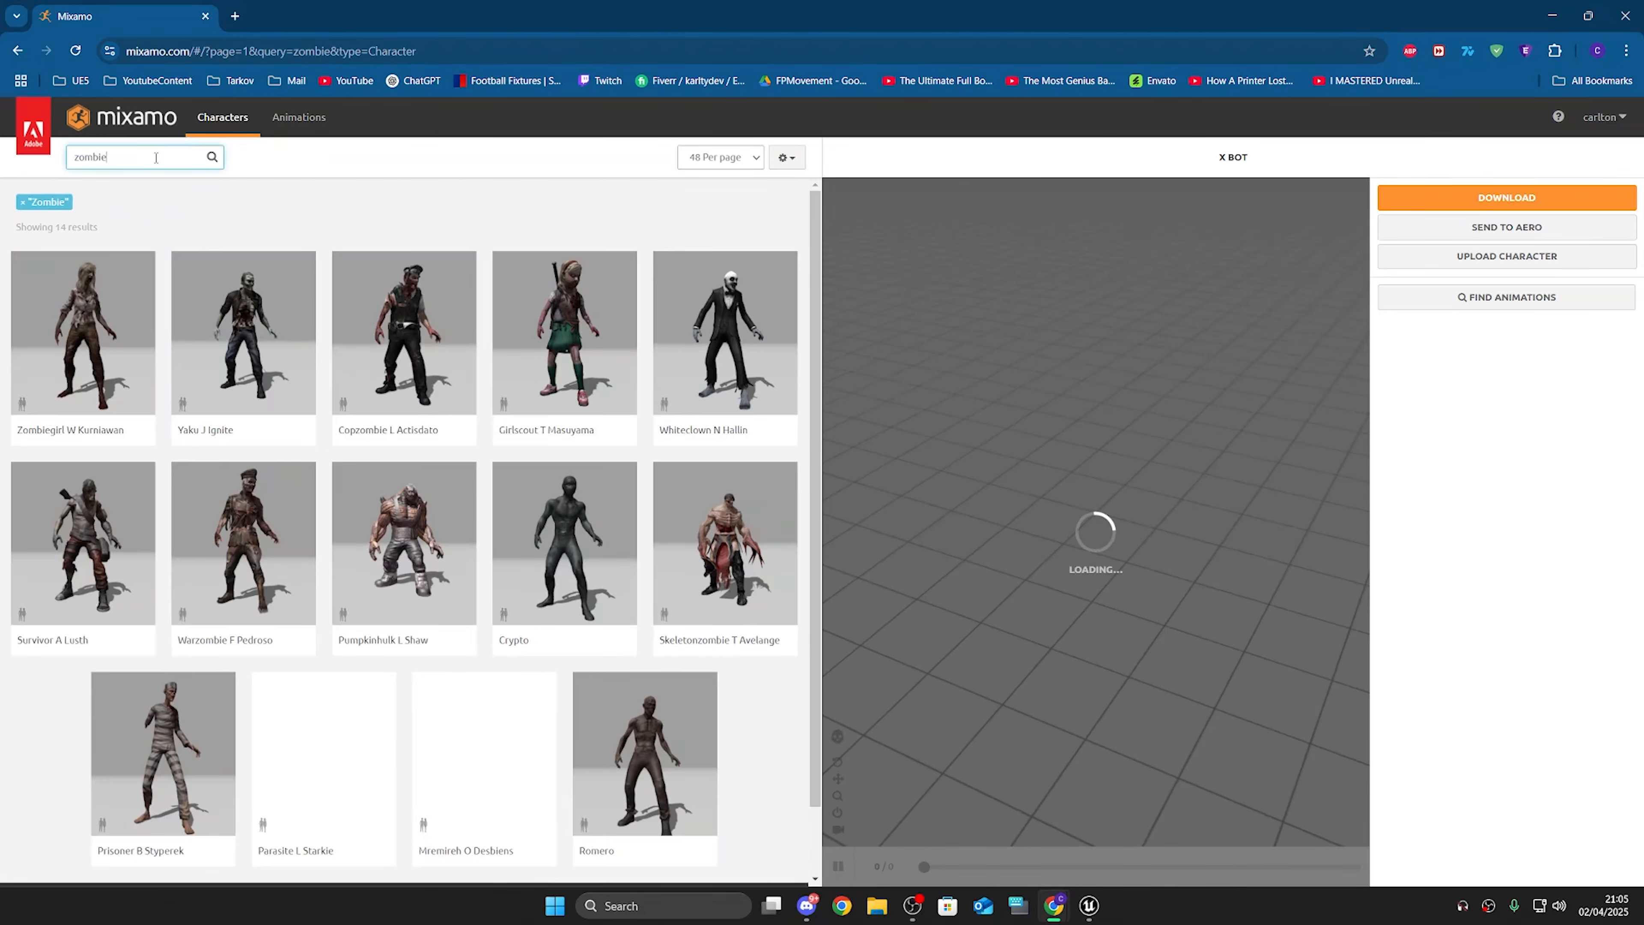
Step: Select the Zombiegirl W Kurniawan character and download it as FBX Binary in T-pose
scroll(605, 454, down, 2)
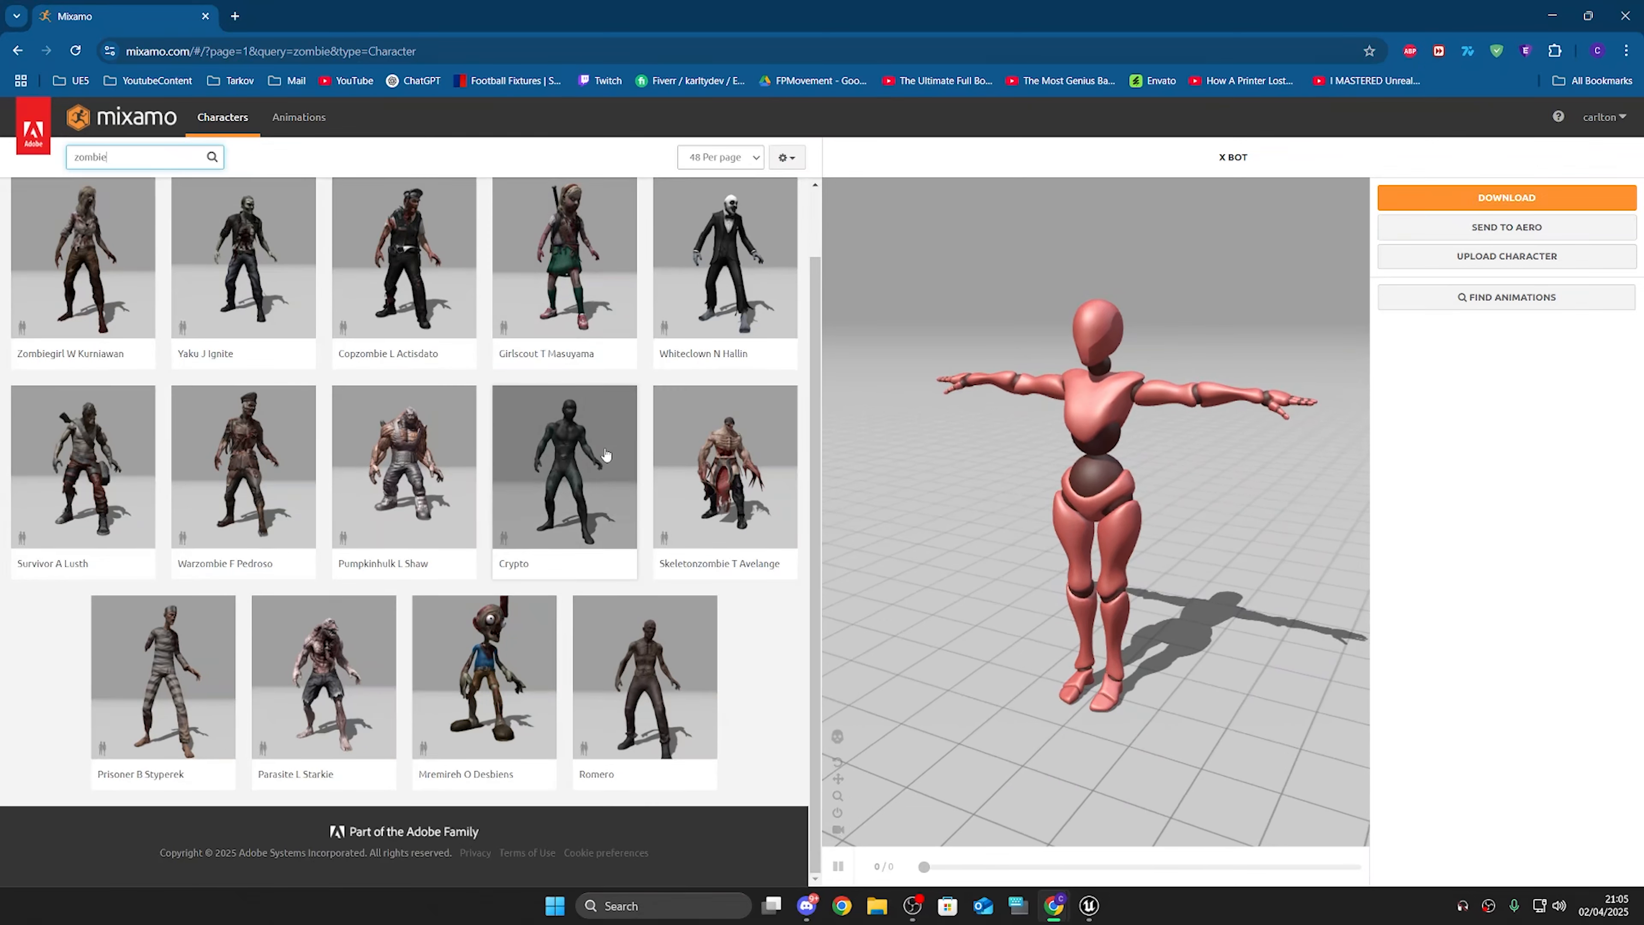
click(213, 689)
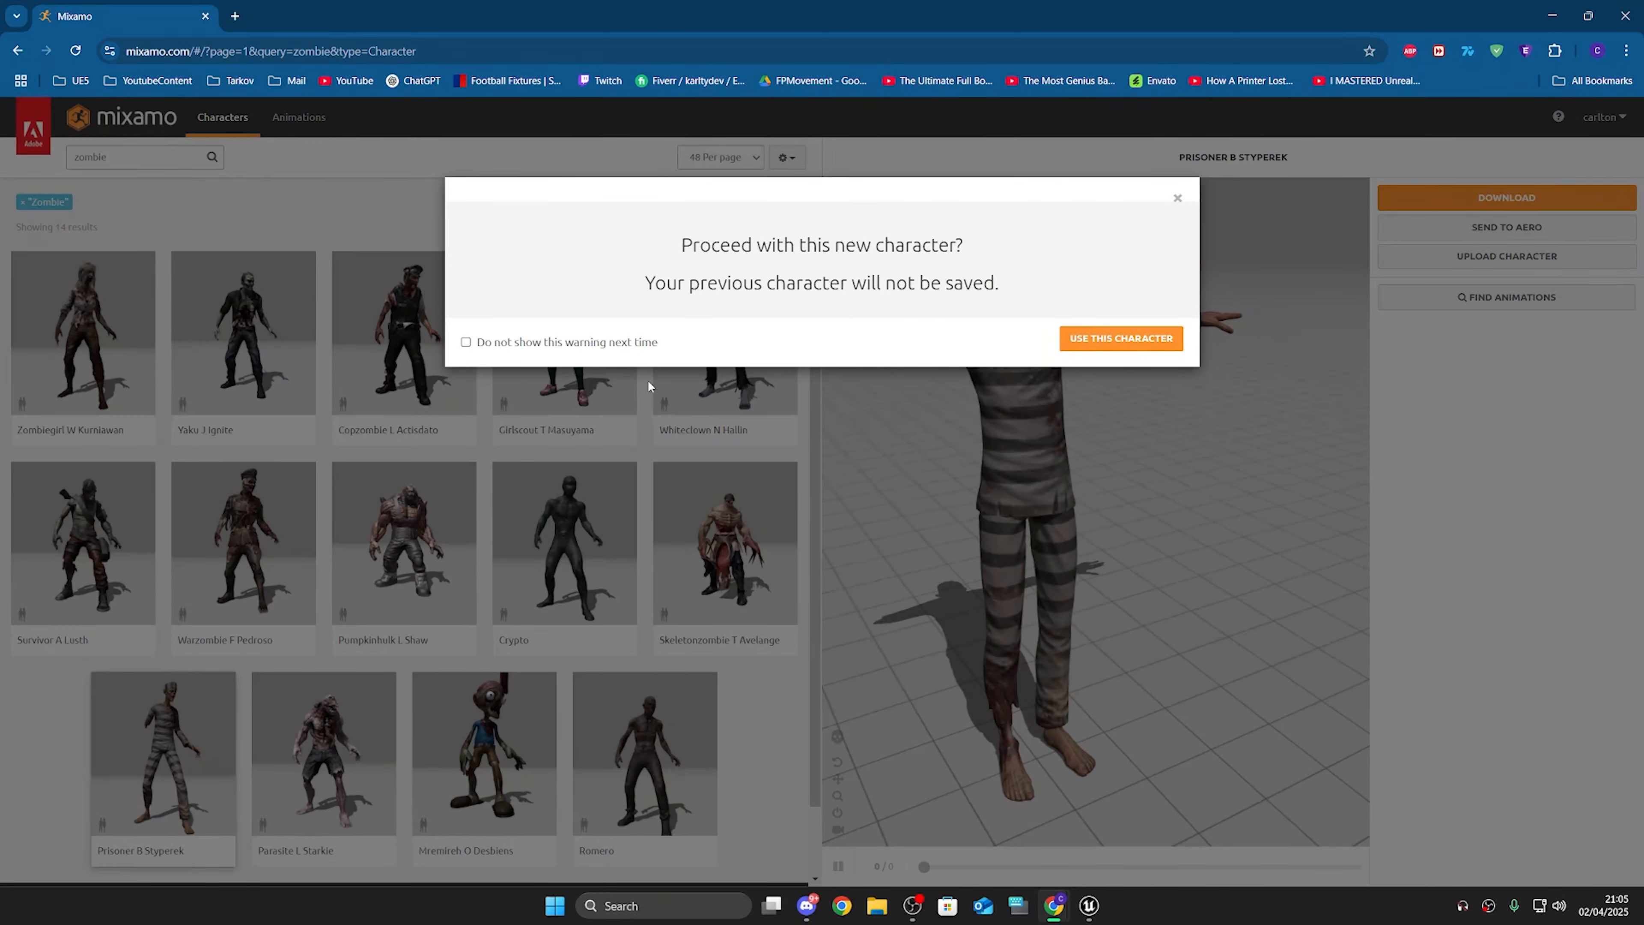
click(1100, 338)
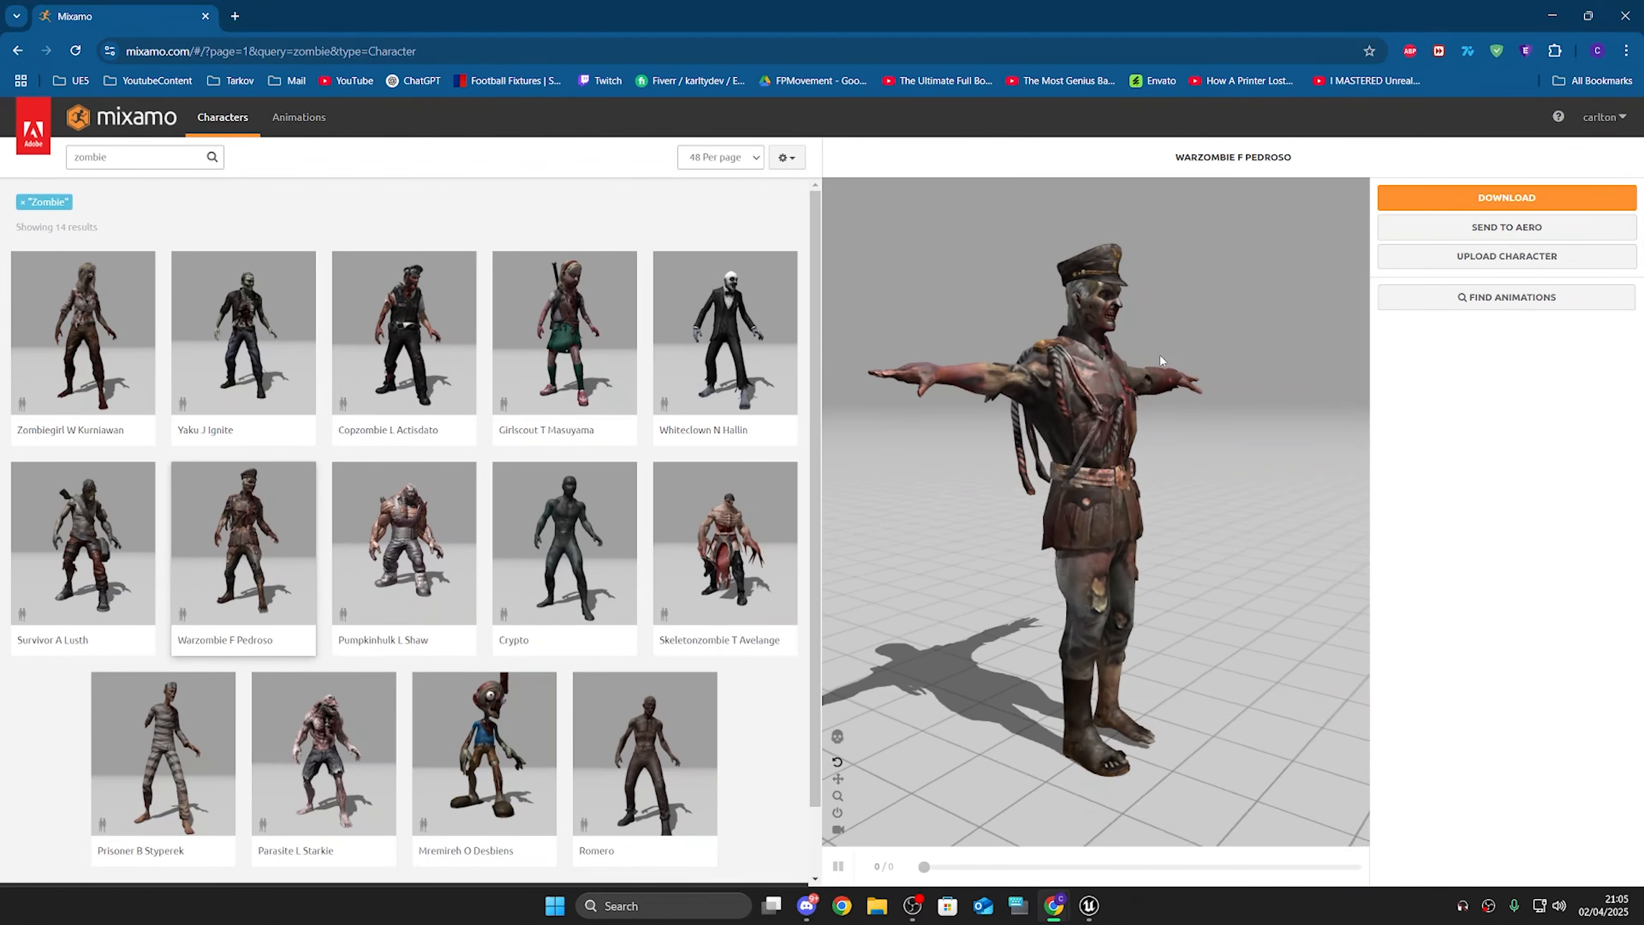
drag(1160, 358, 1087, 270)
scroll(1029, 183, up, 3)
scroll(1137, 298, down, 3)
click(83, 334)
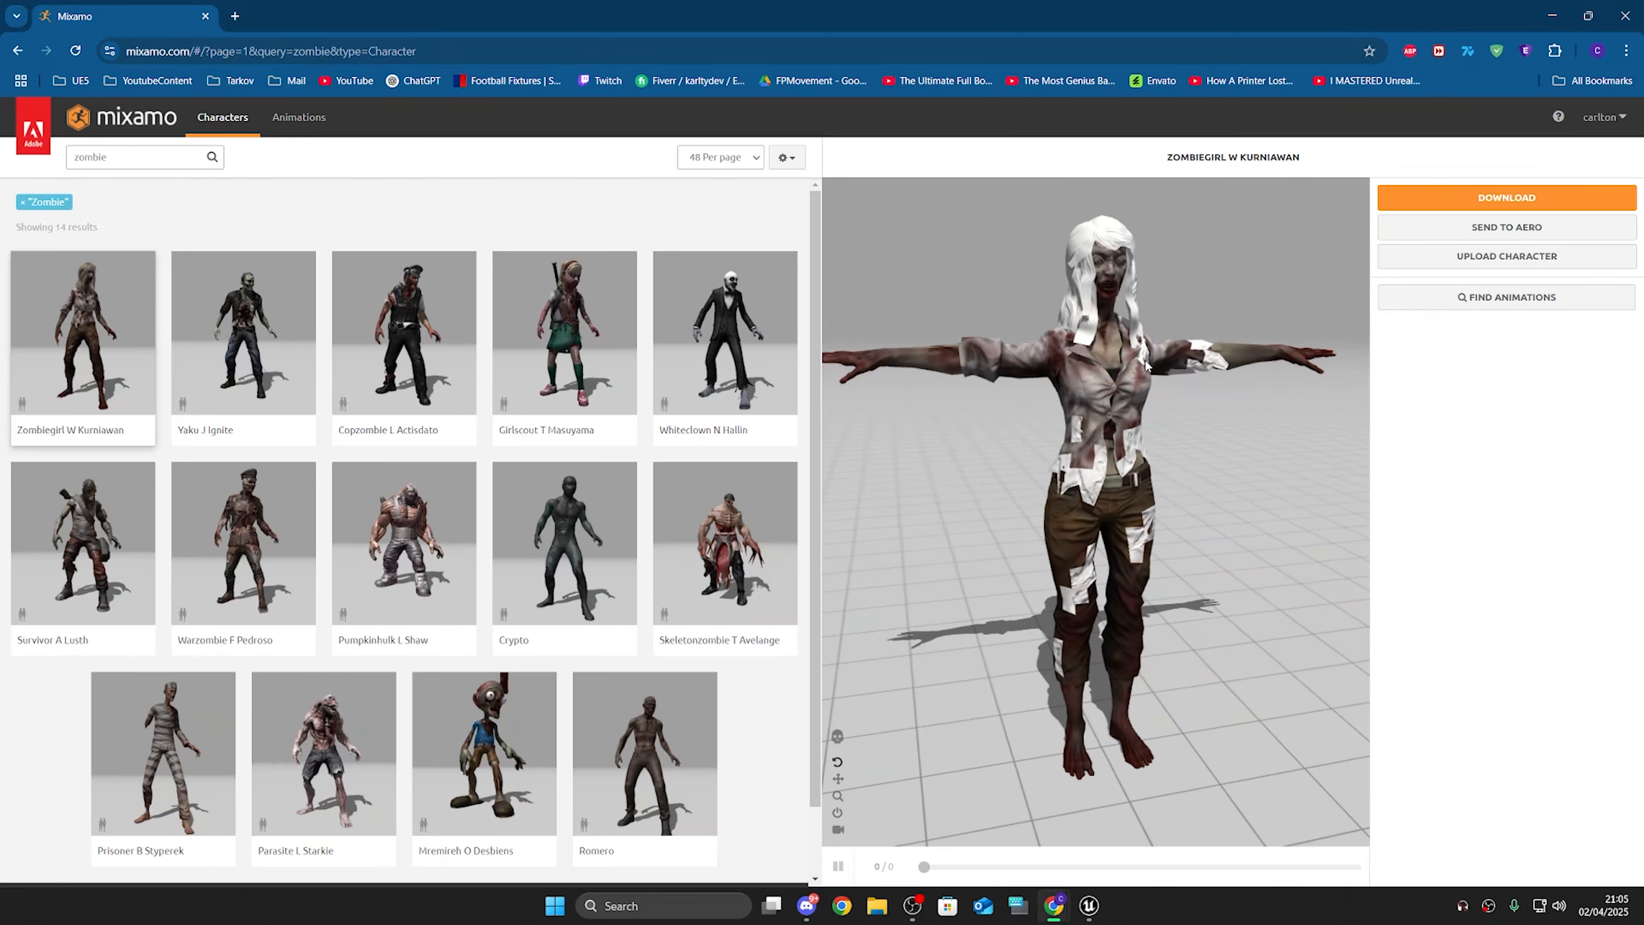
drag(1145, 366, 1236, 376)
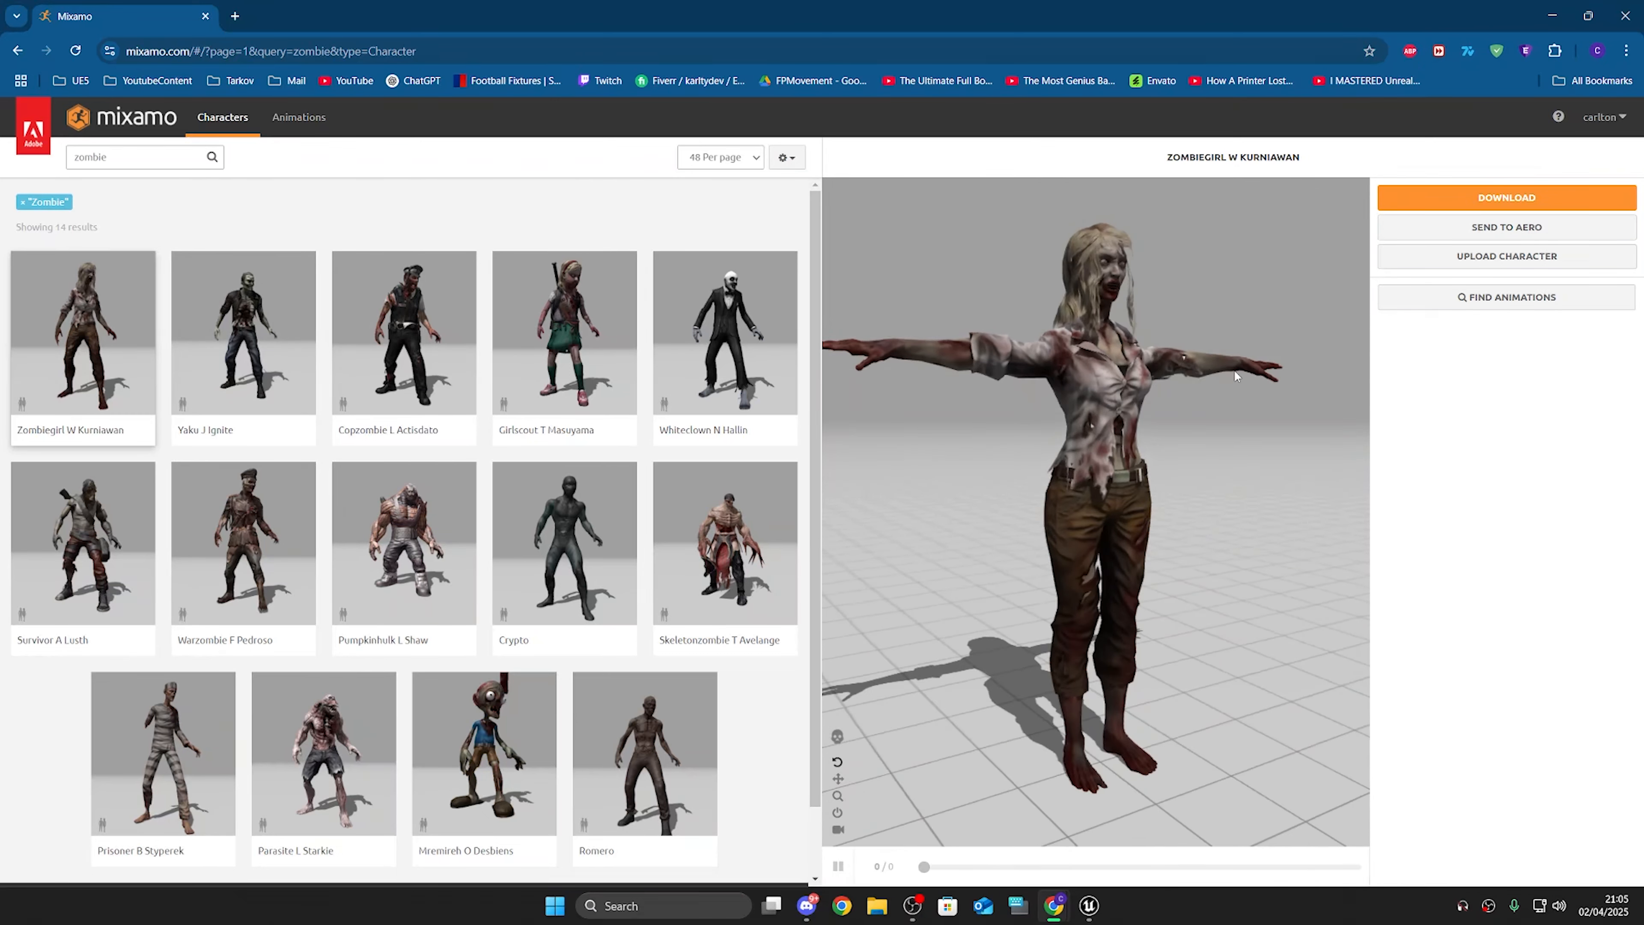
click(1502, 202)
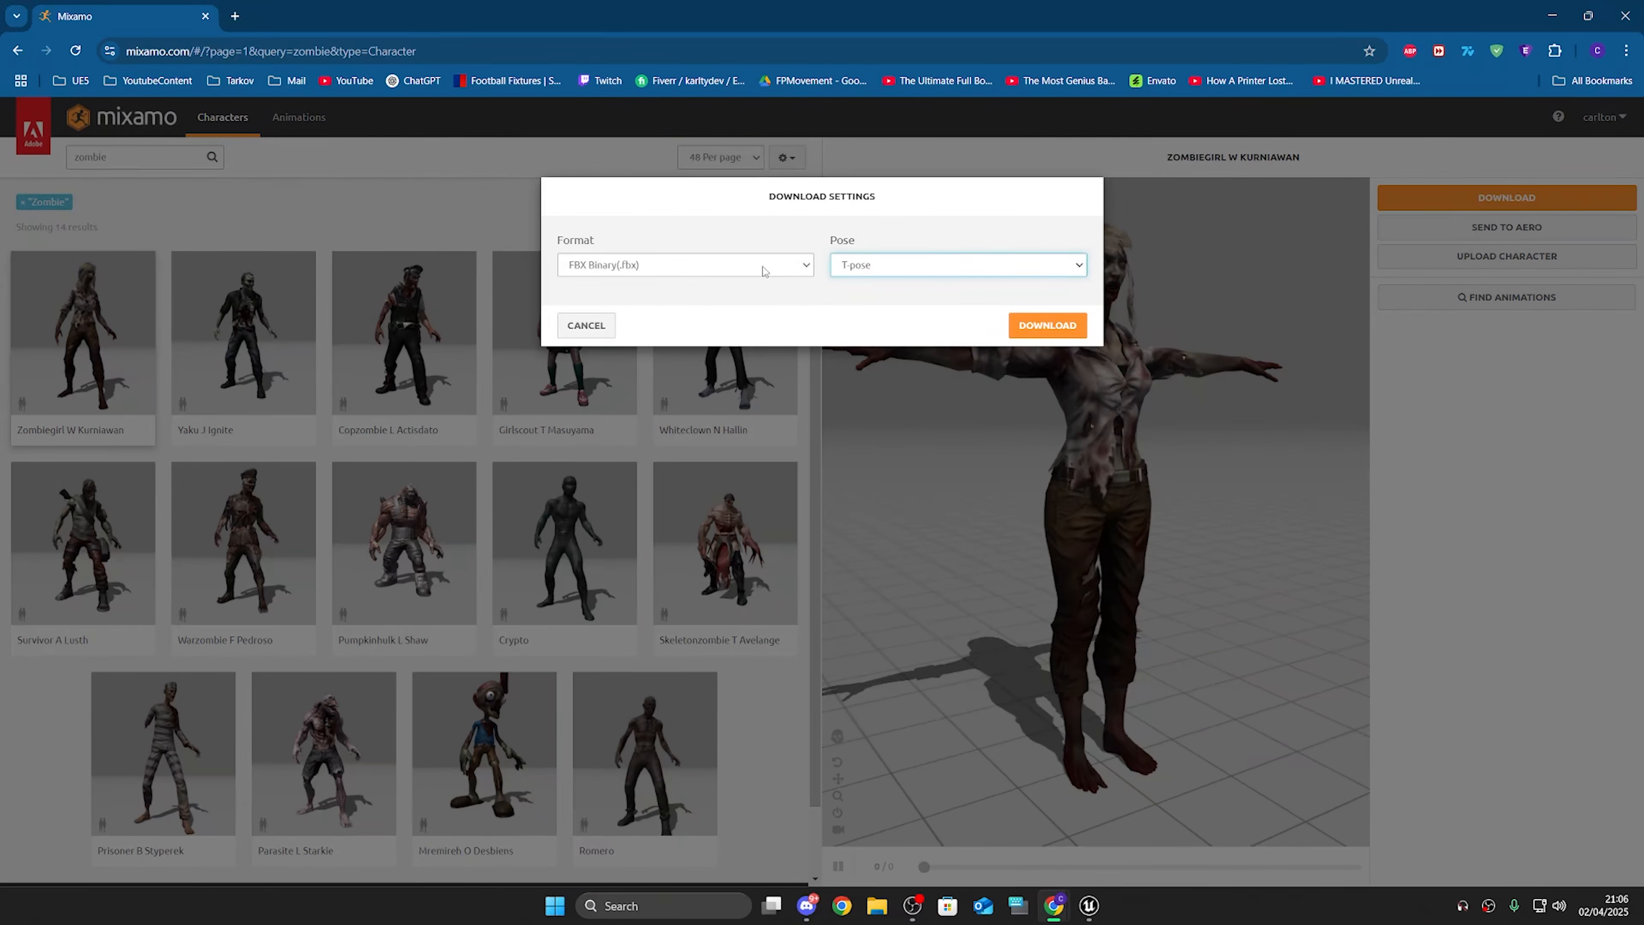
click(1059, 322)
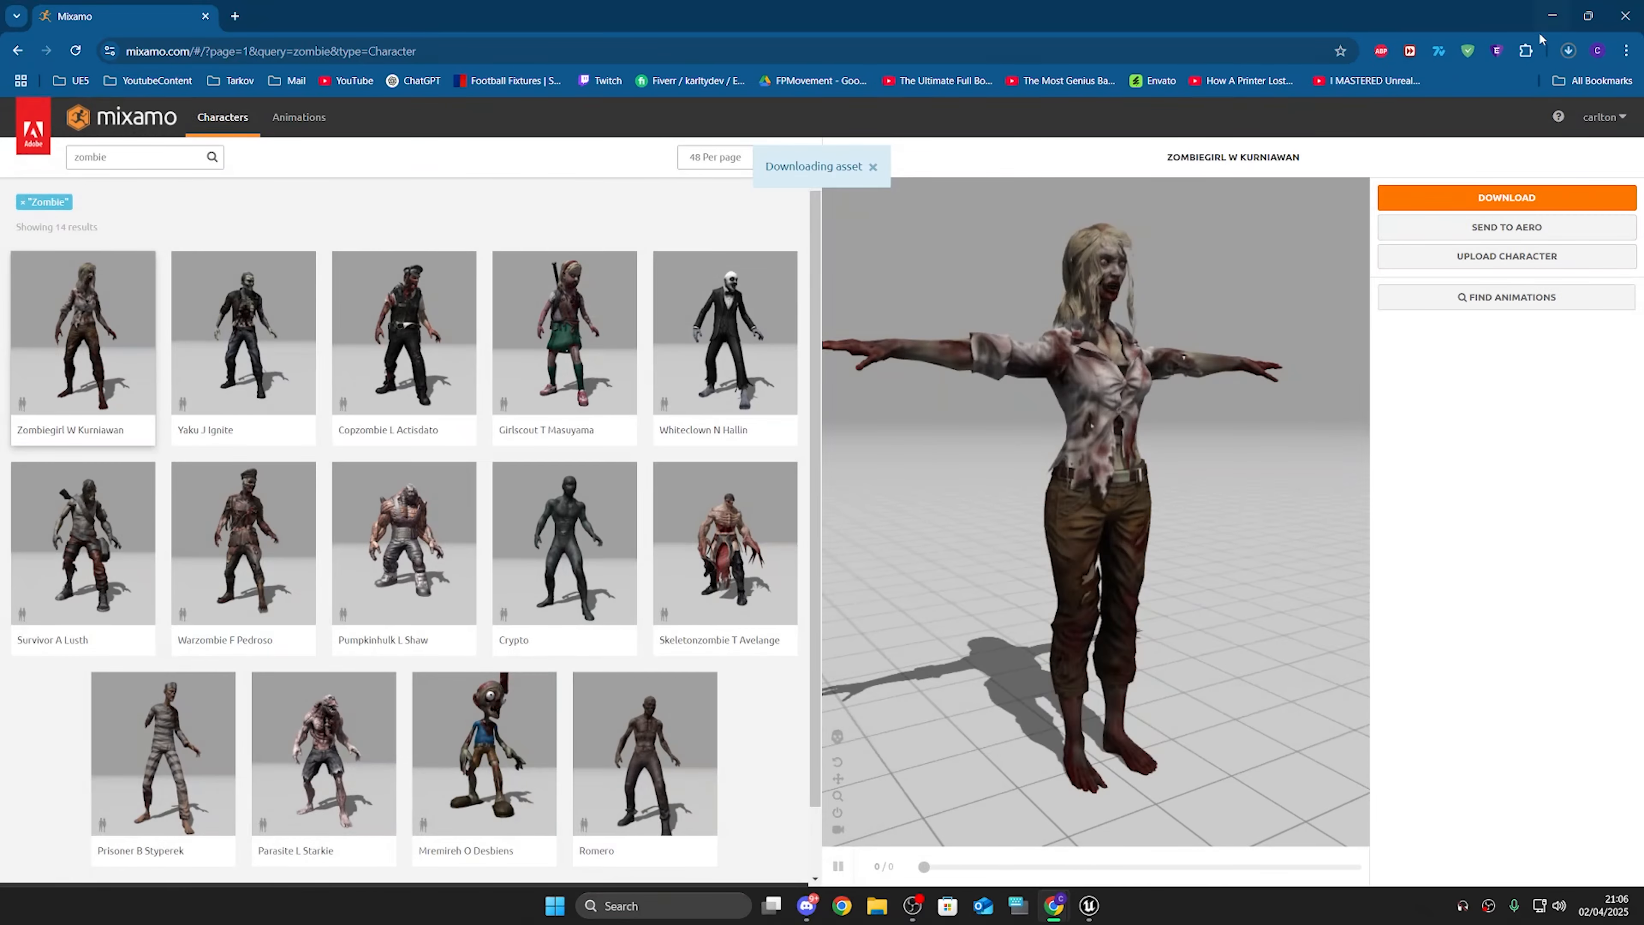
Step: Browse the zombie animations, previewing several of them on the zombie girl character
click(288, 120)
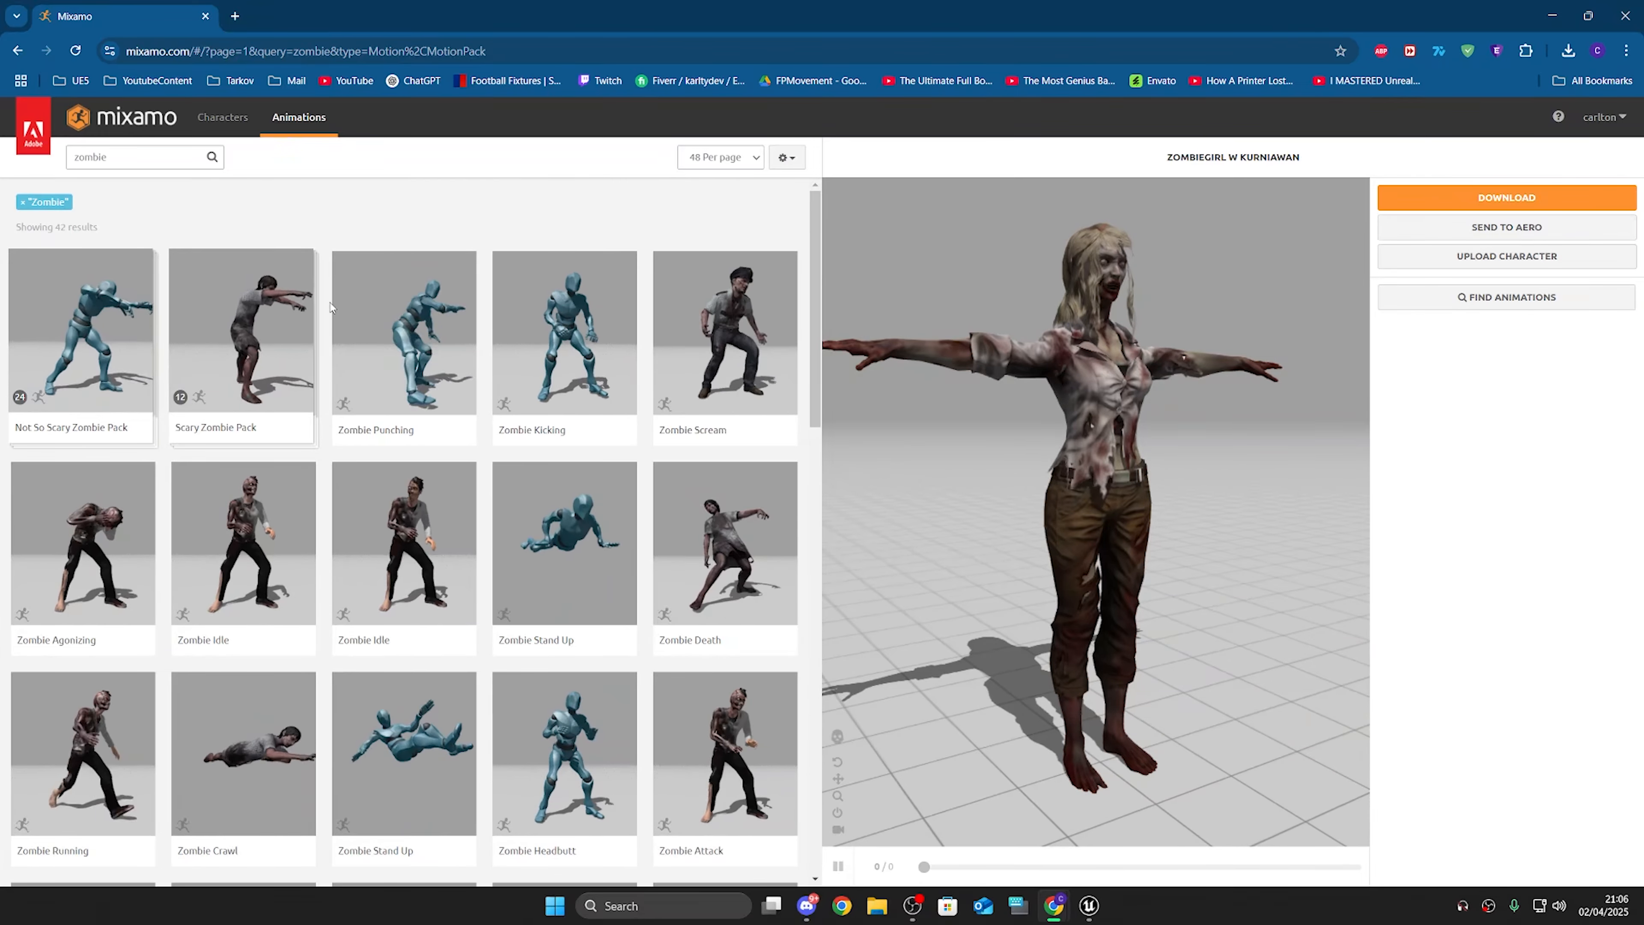
drag(914, 327, 898, 359)
click(751, 331)
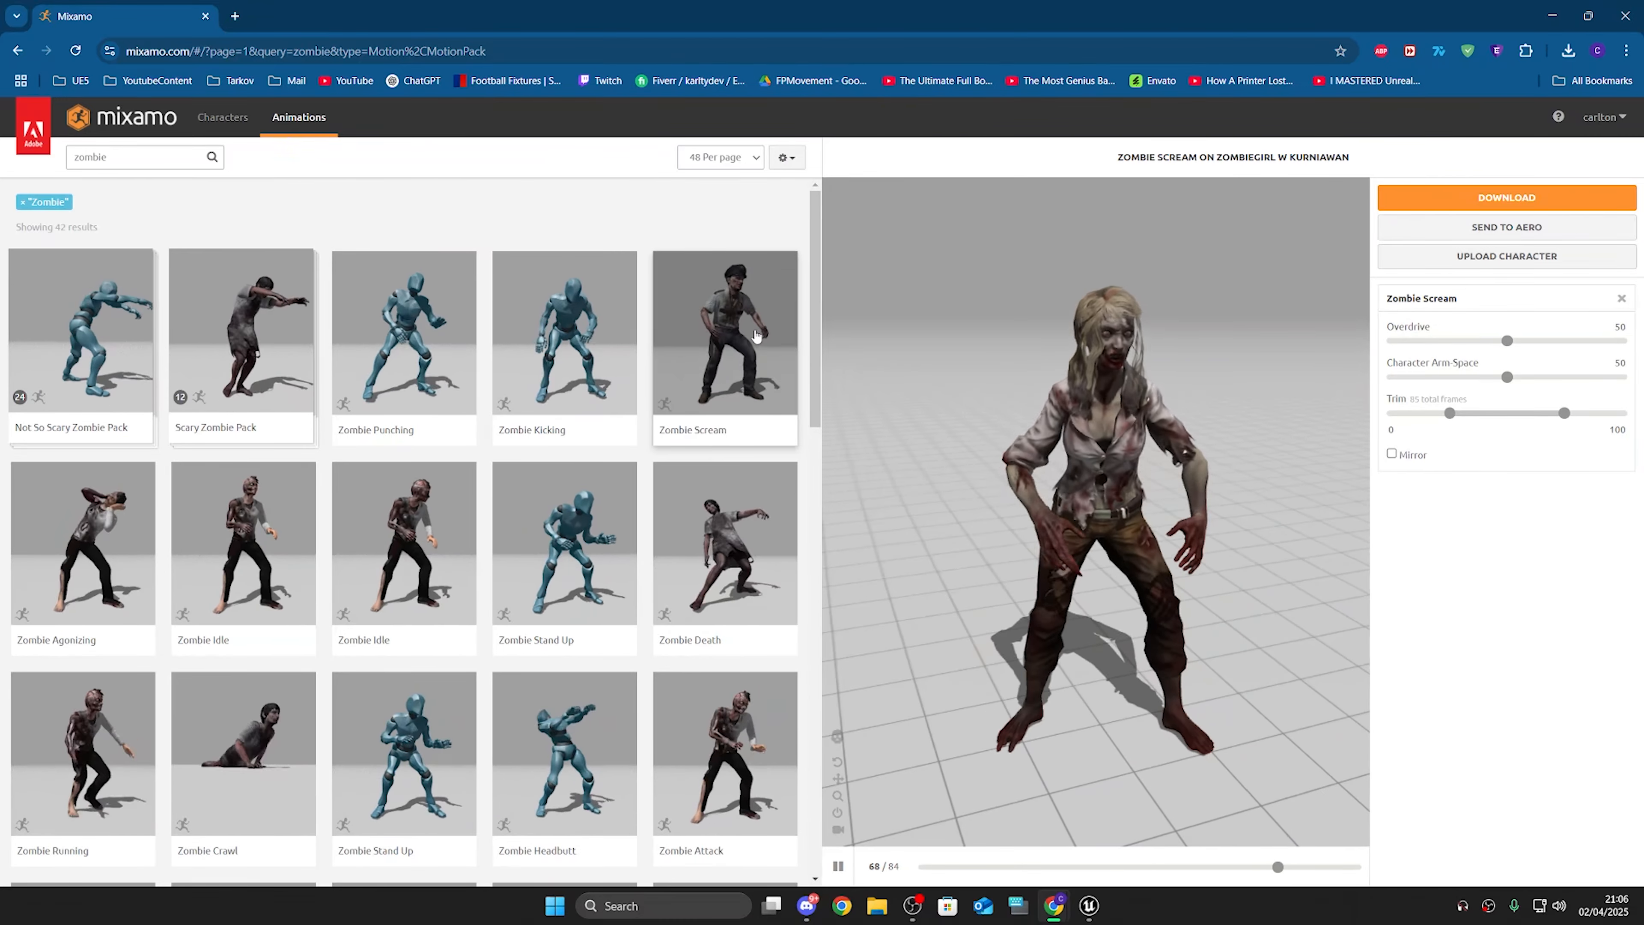
scroll(756, 337, down, 12)
click(388, 363)
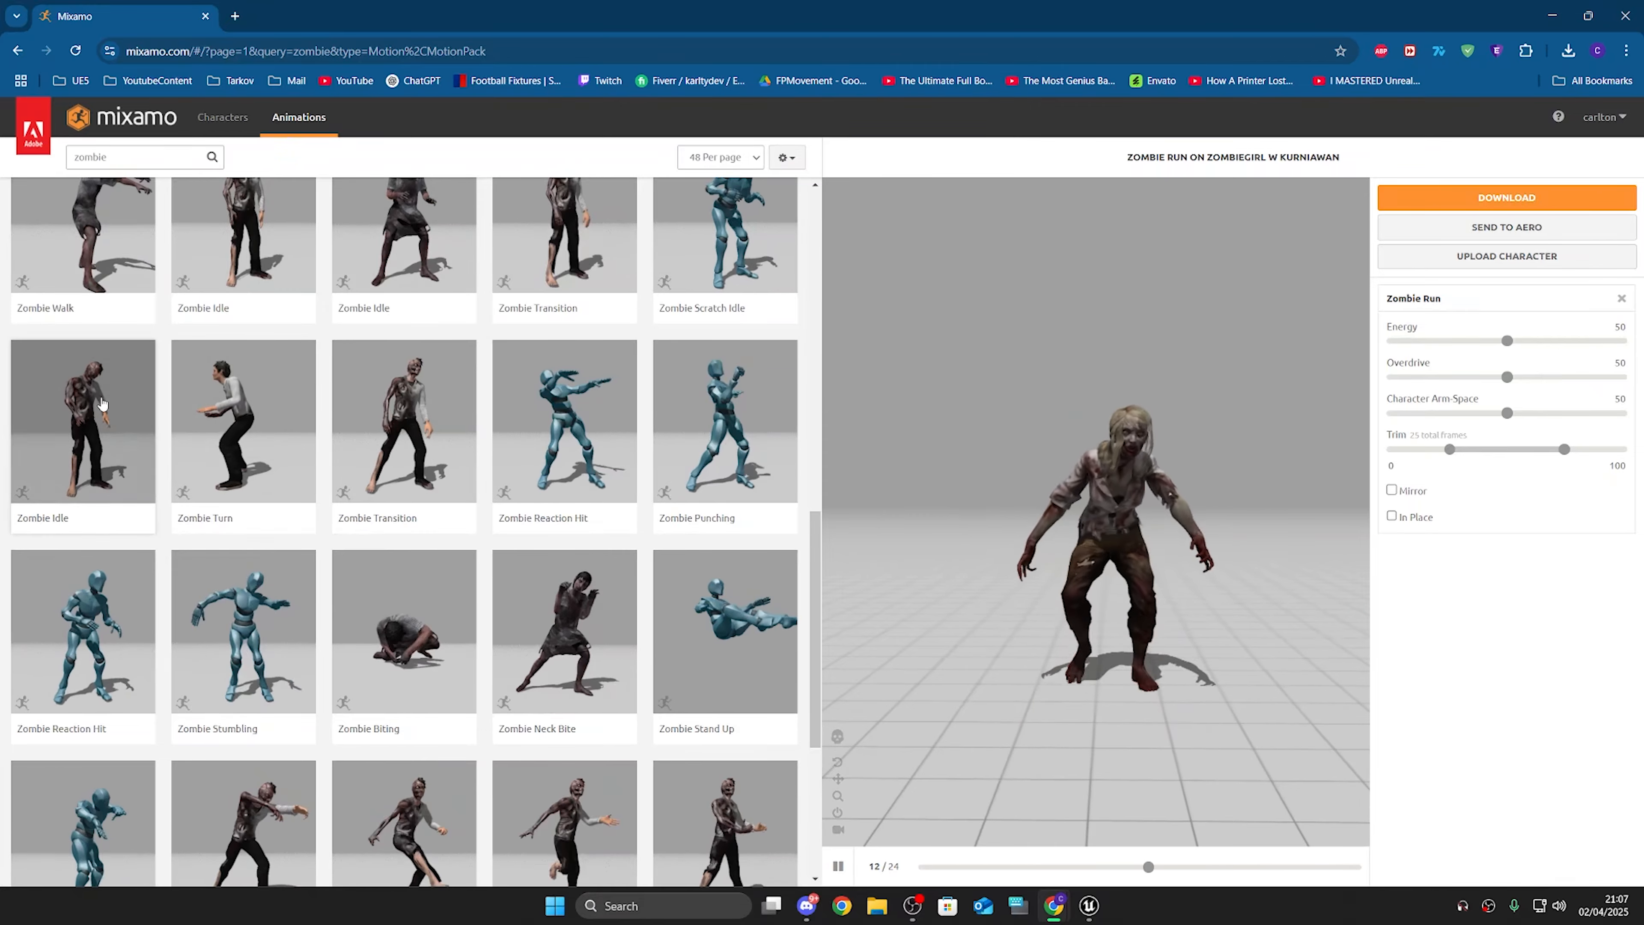
scroll(248, 602, up, 12)
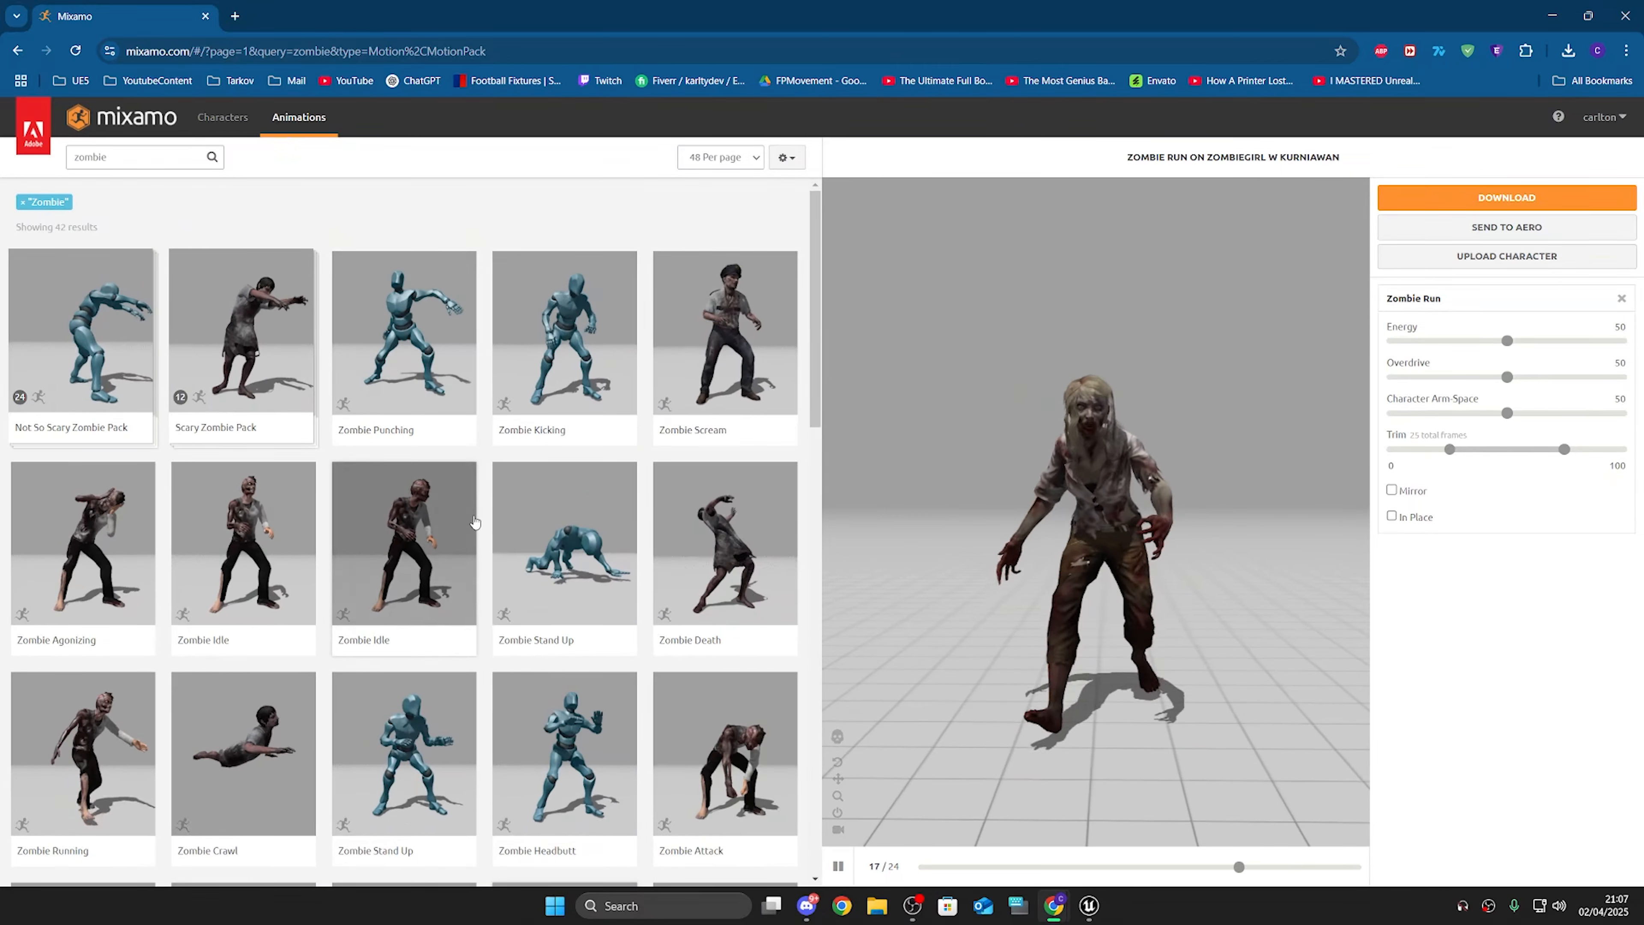
click(420, 299)
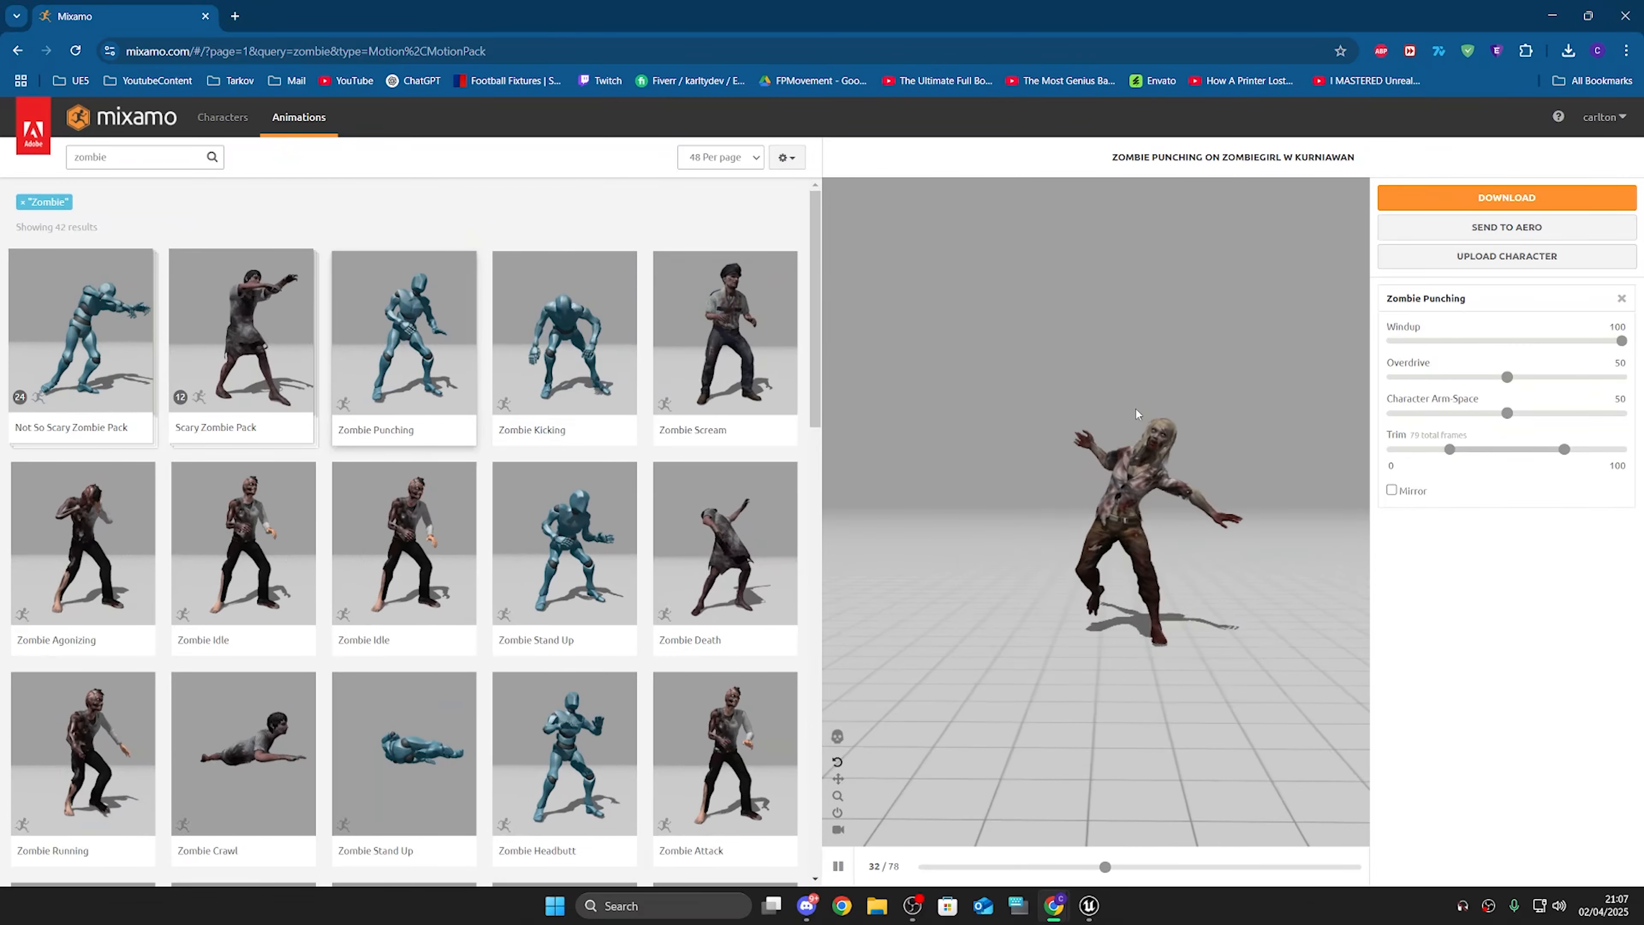
Step: Apply the Zombie Idle animation and set its Character Arm Space to 93
click(120, 325)
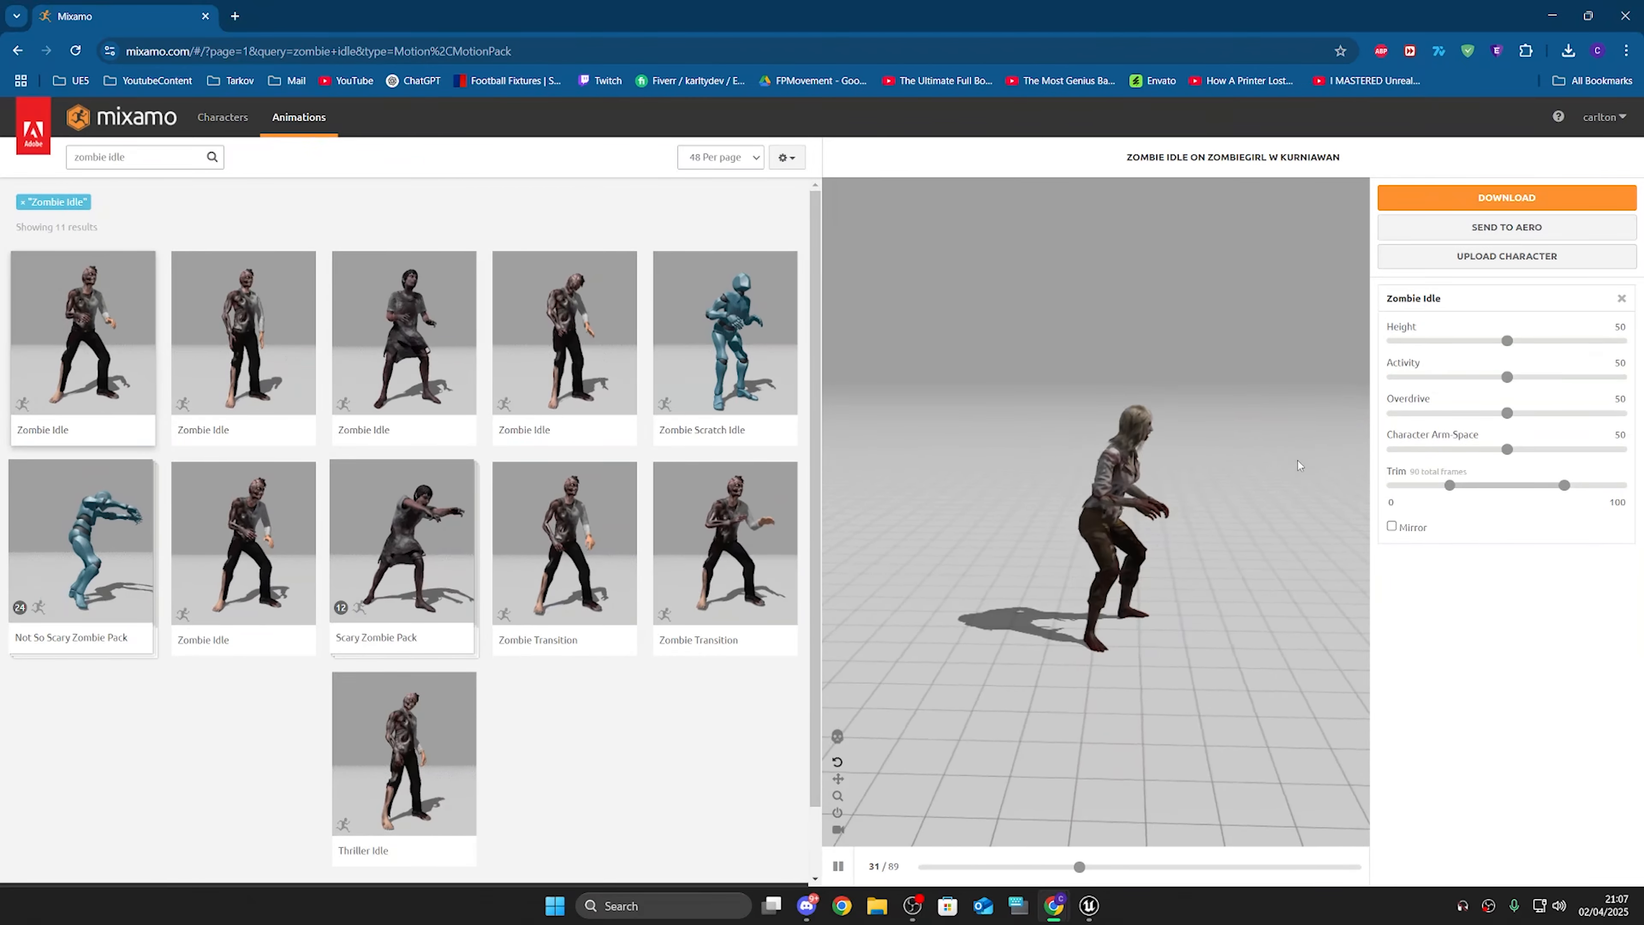
scroll(1156, 489, up, 5)
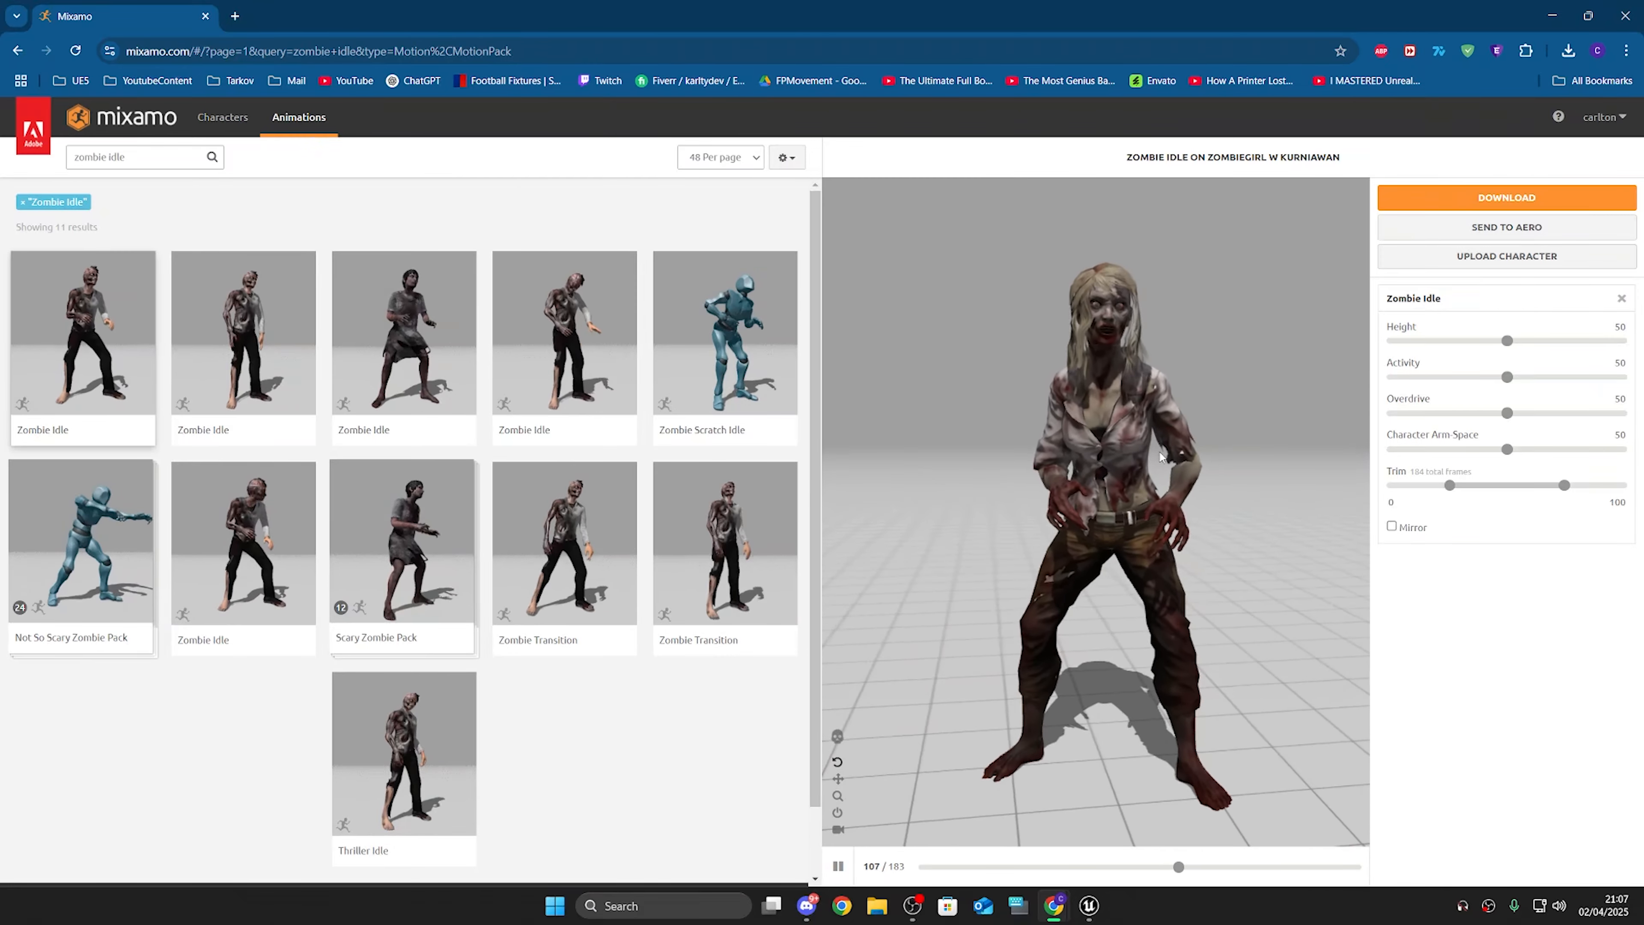
click(1508, 449)
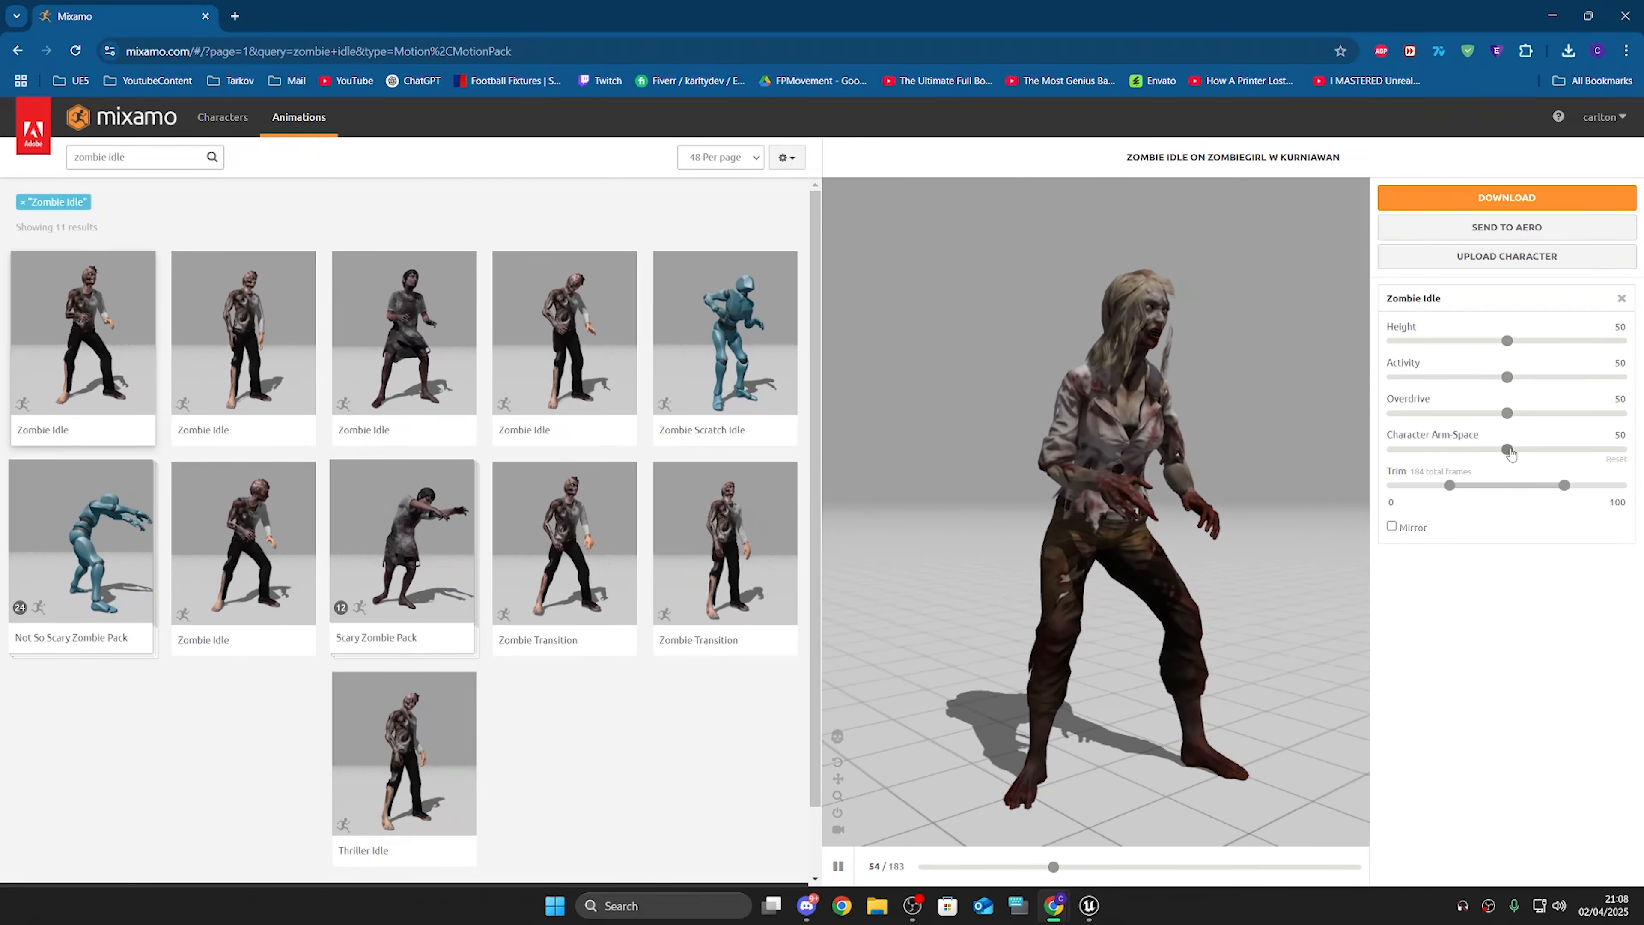
drag(1563, 451, 1563, 449)
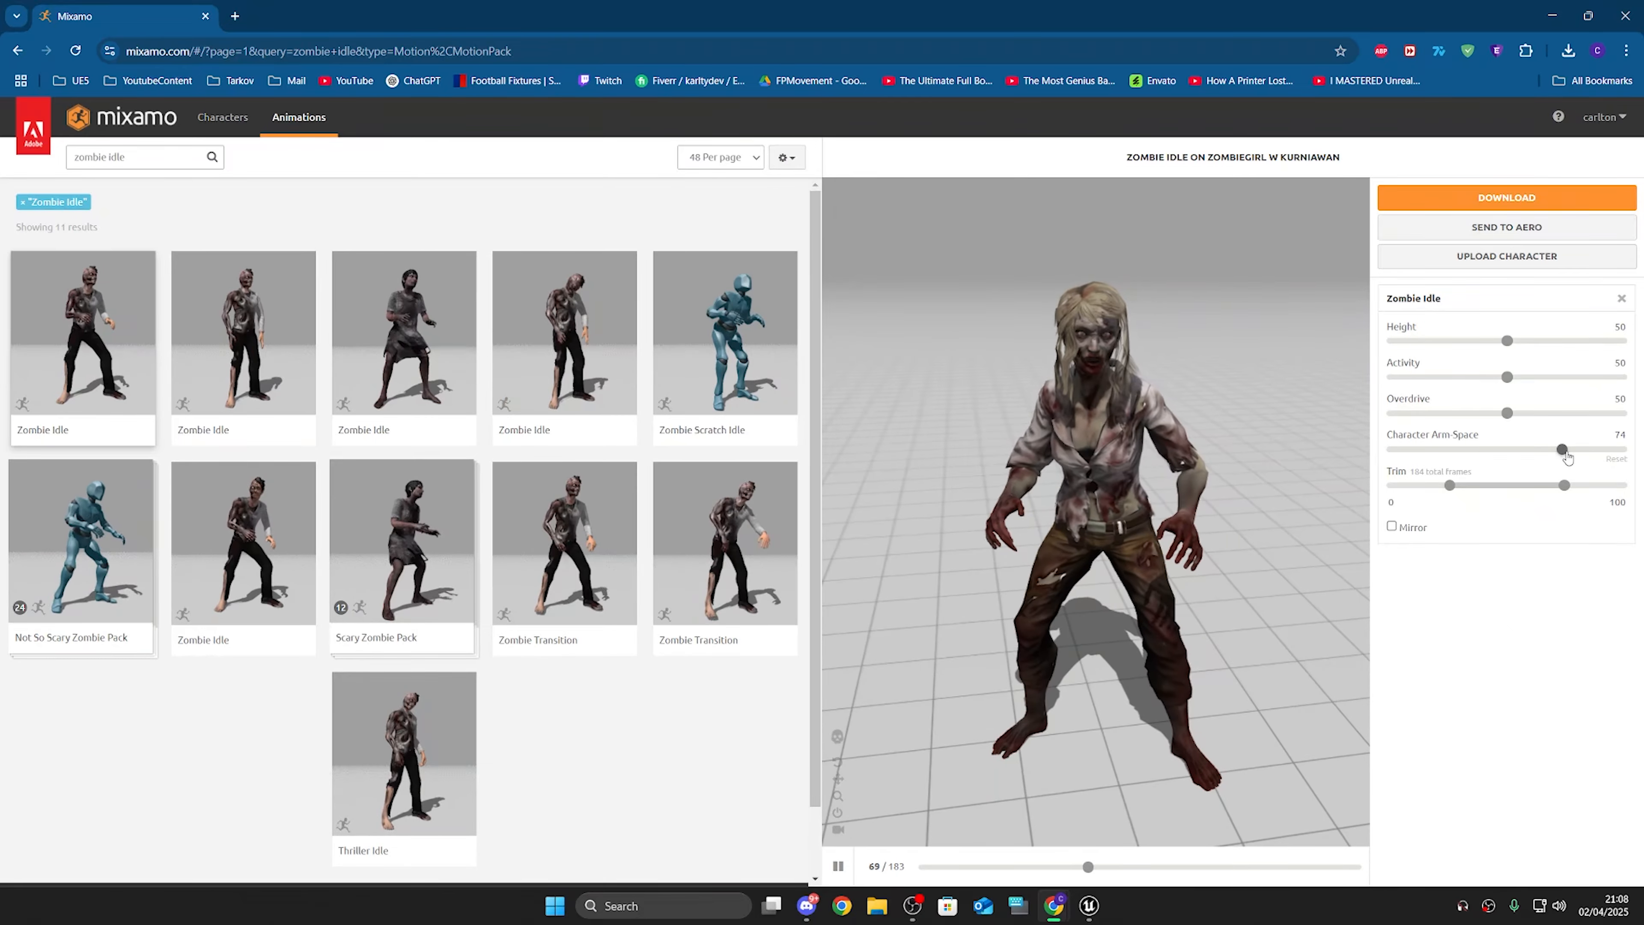
drag(1563, 450, 1615, 454)
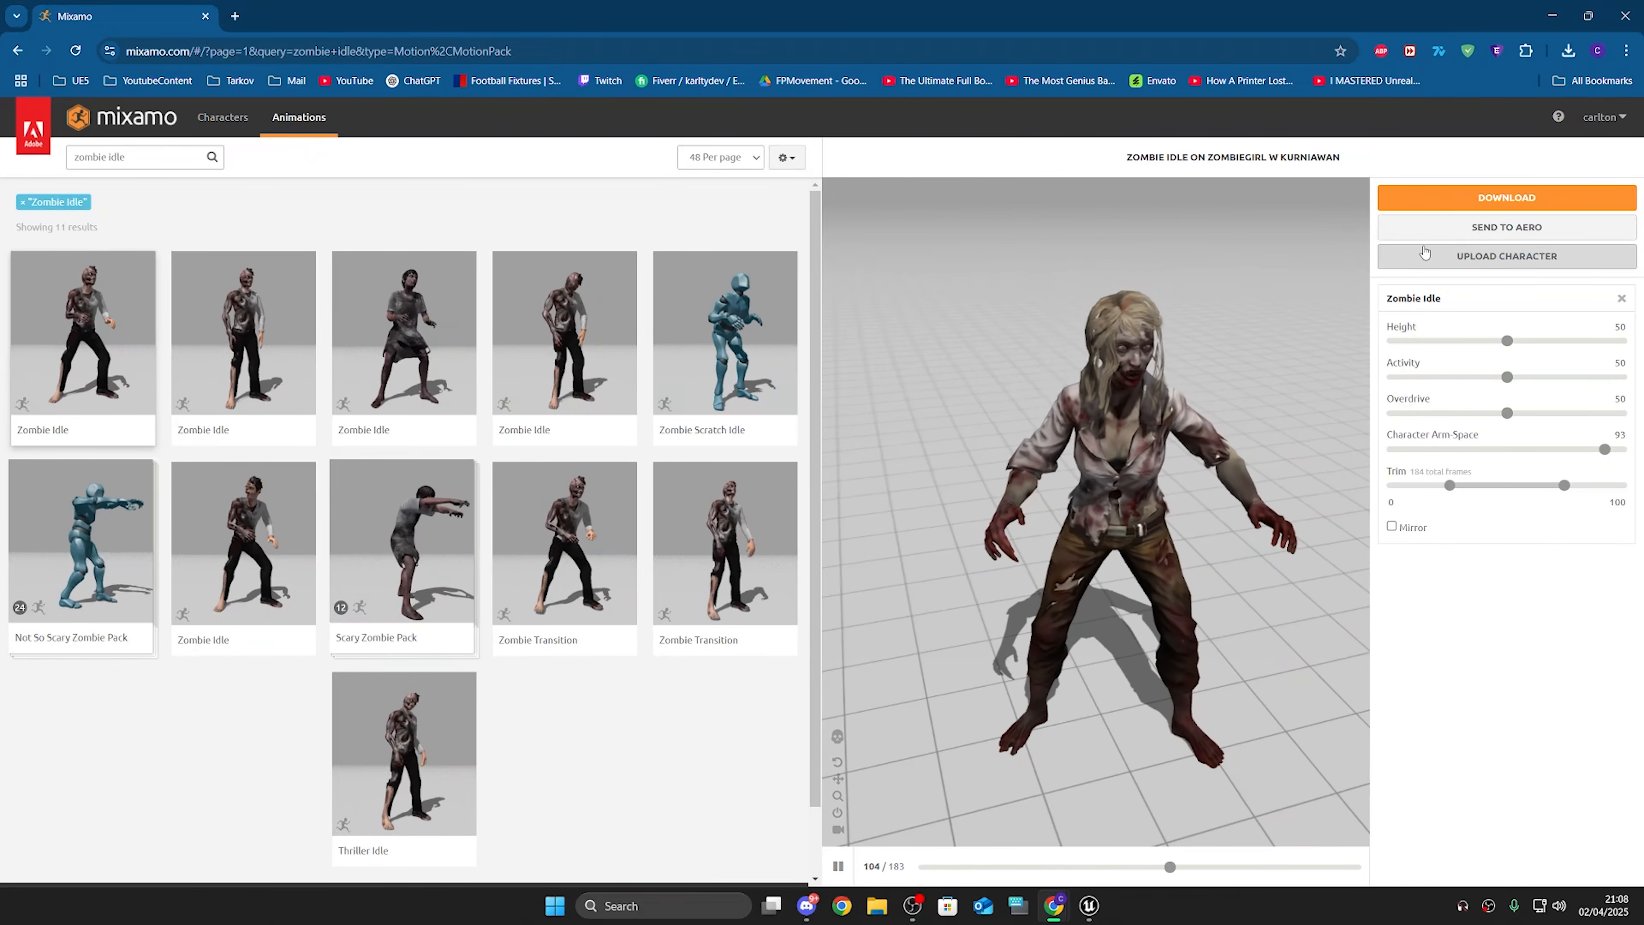
Step: Download Zombie Idle as FBX Binary without skin at 60 frames per second
click(1488, 205)
click(958, 265)
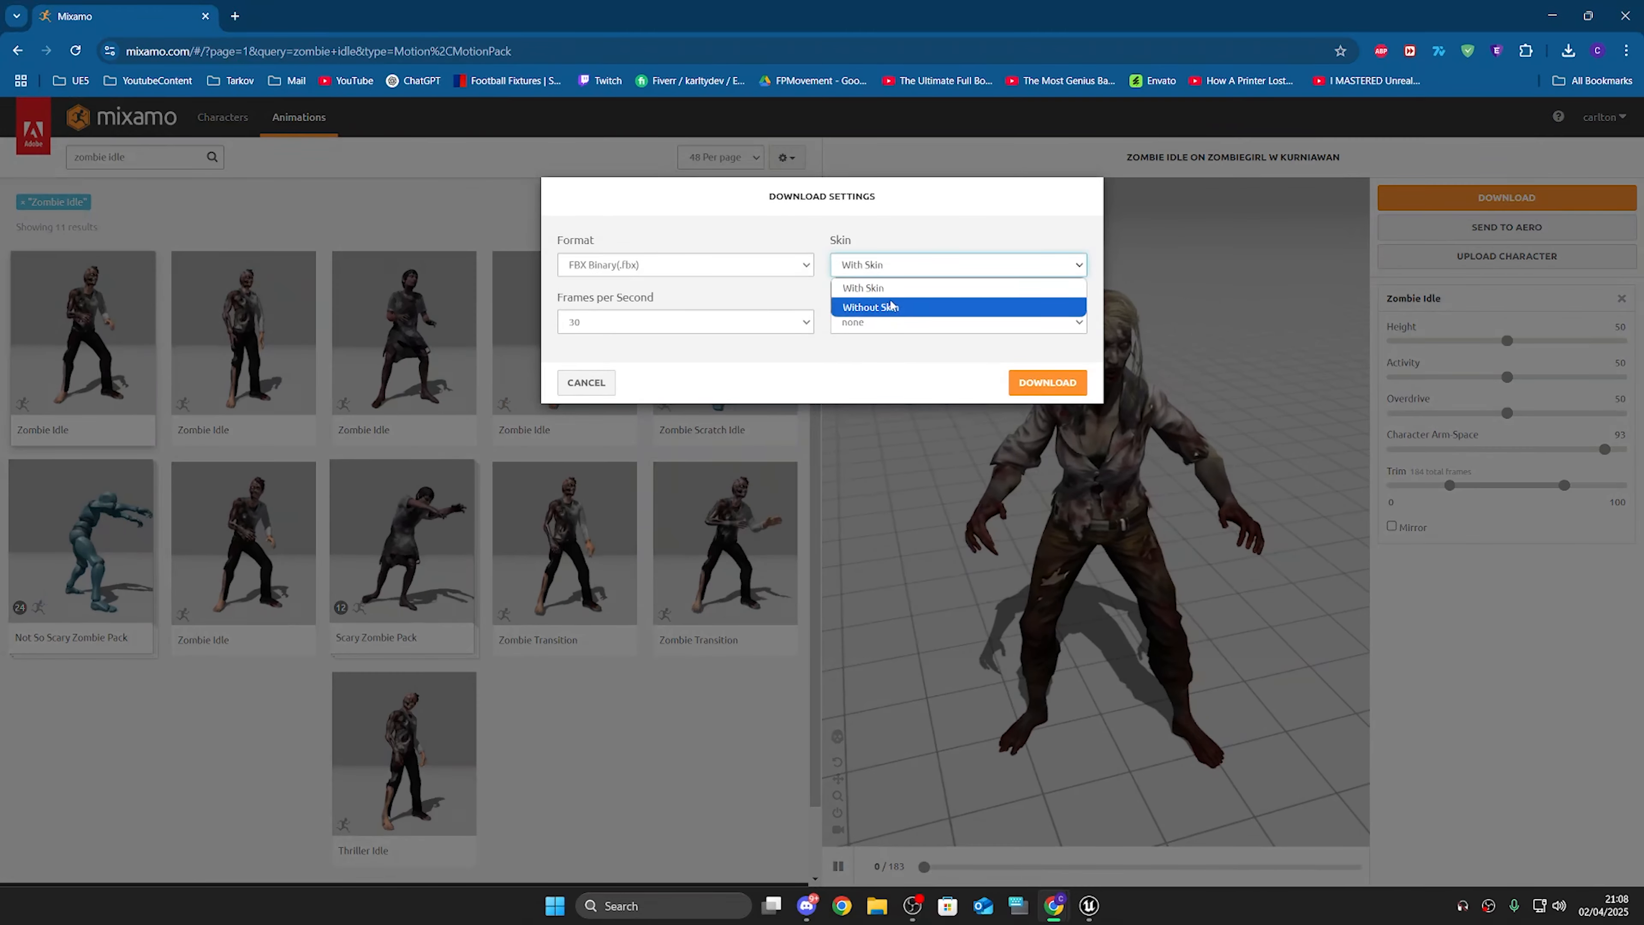
click(958, 309)
click(684, 322)
click(701, 383)
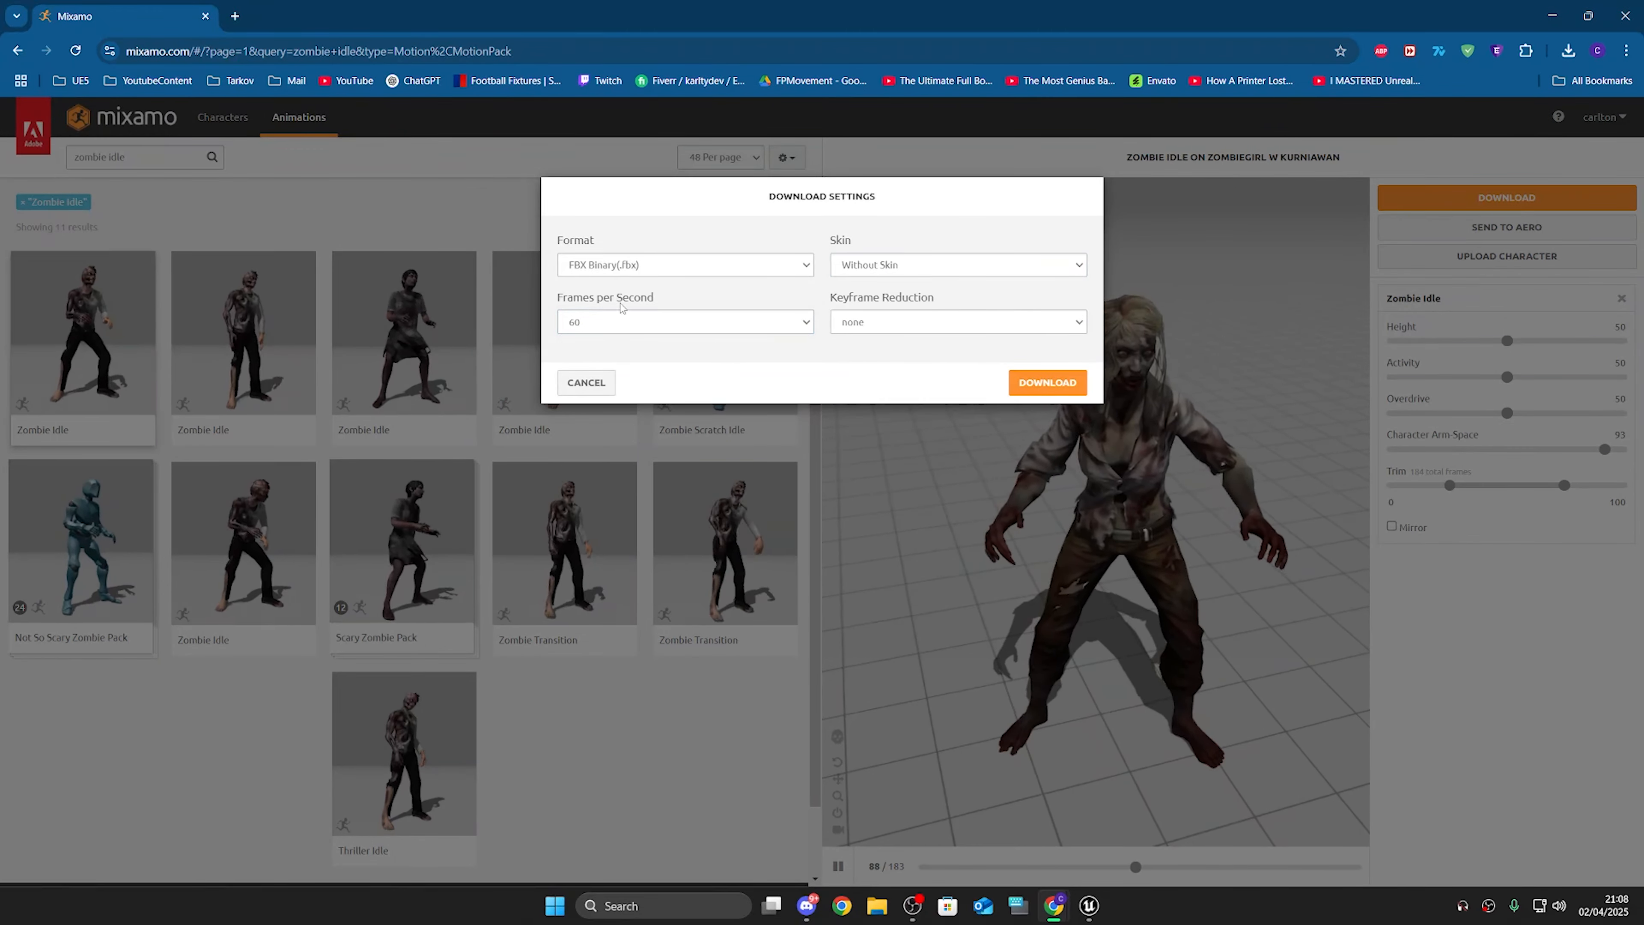
click(1047, 382)
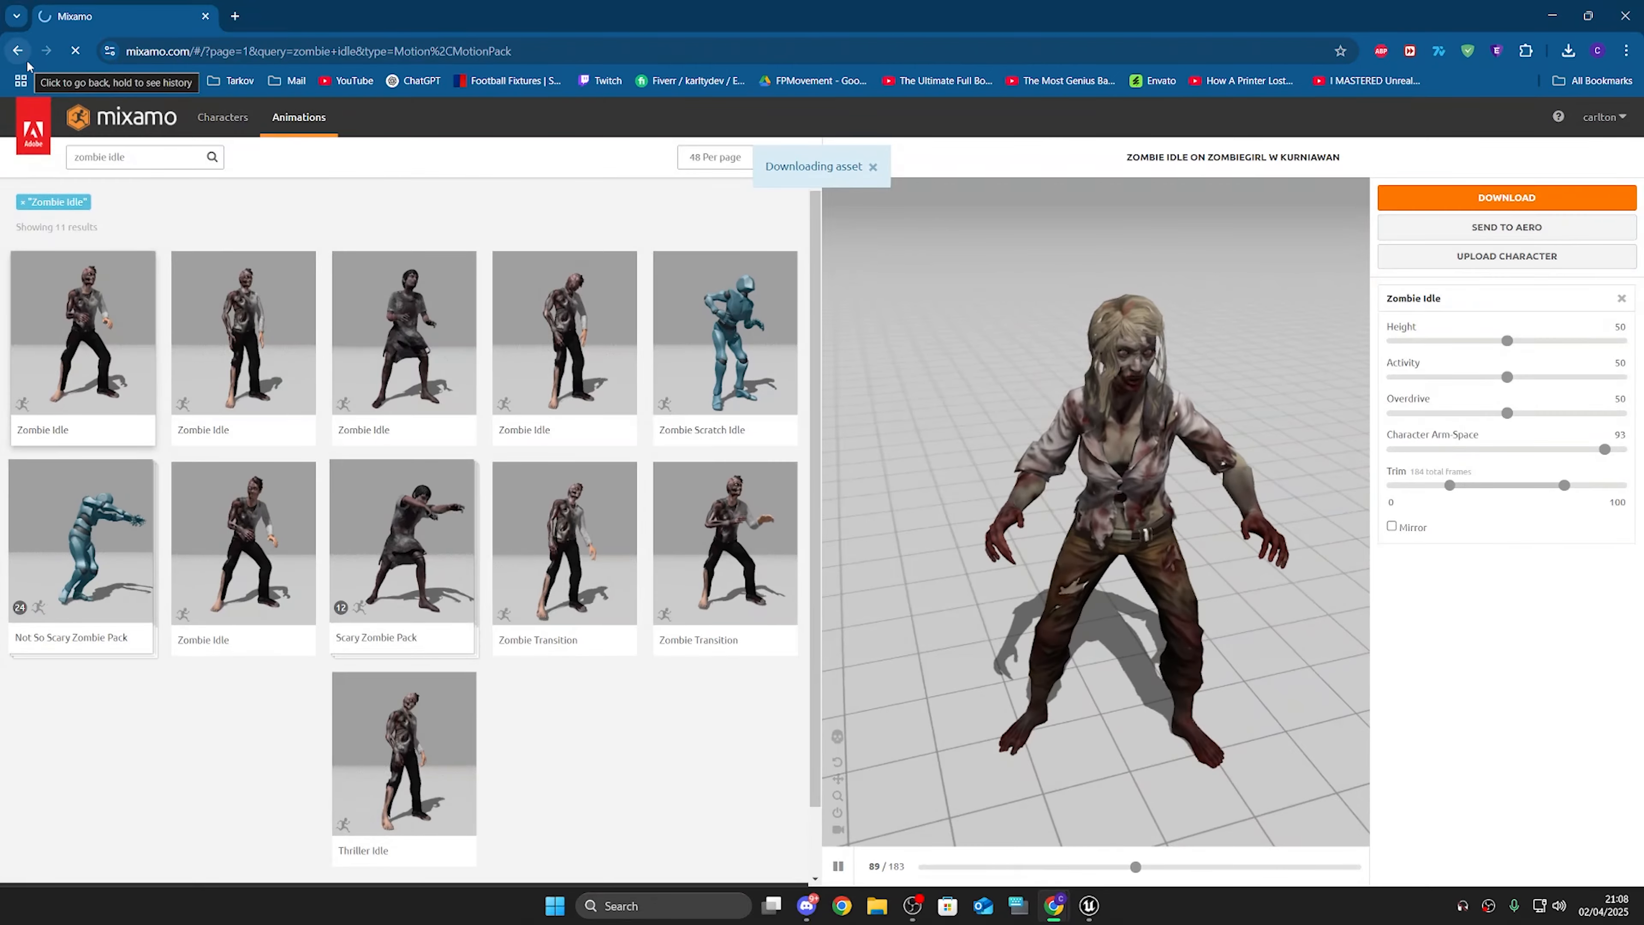
click(18, 51)
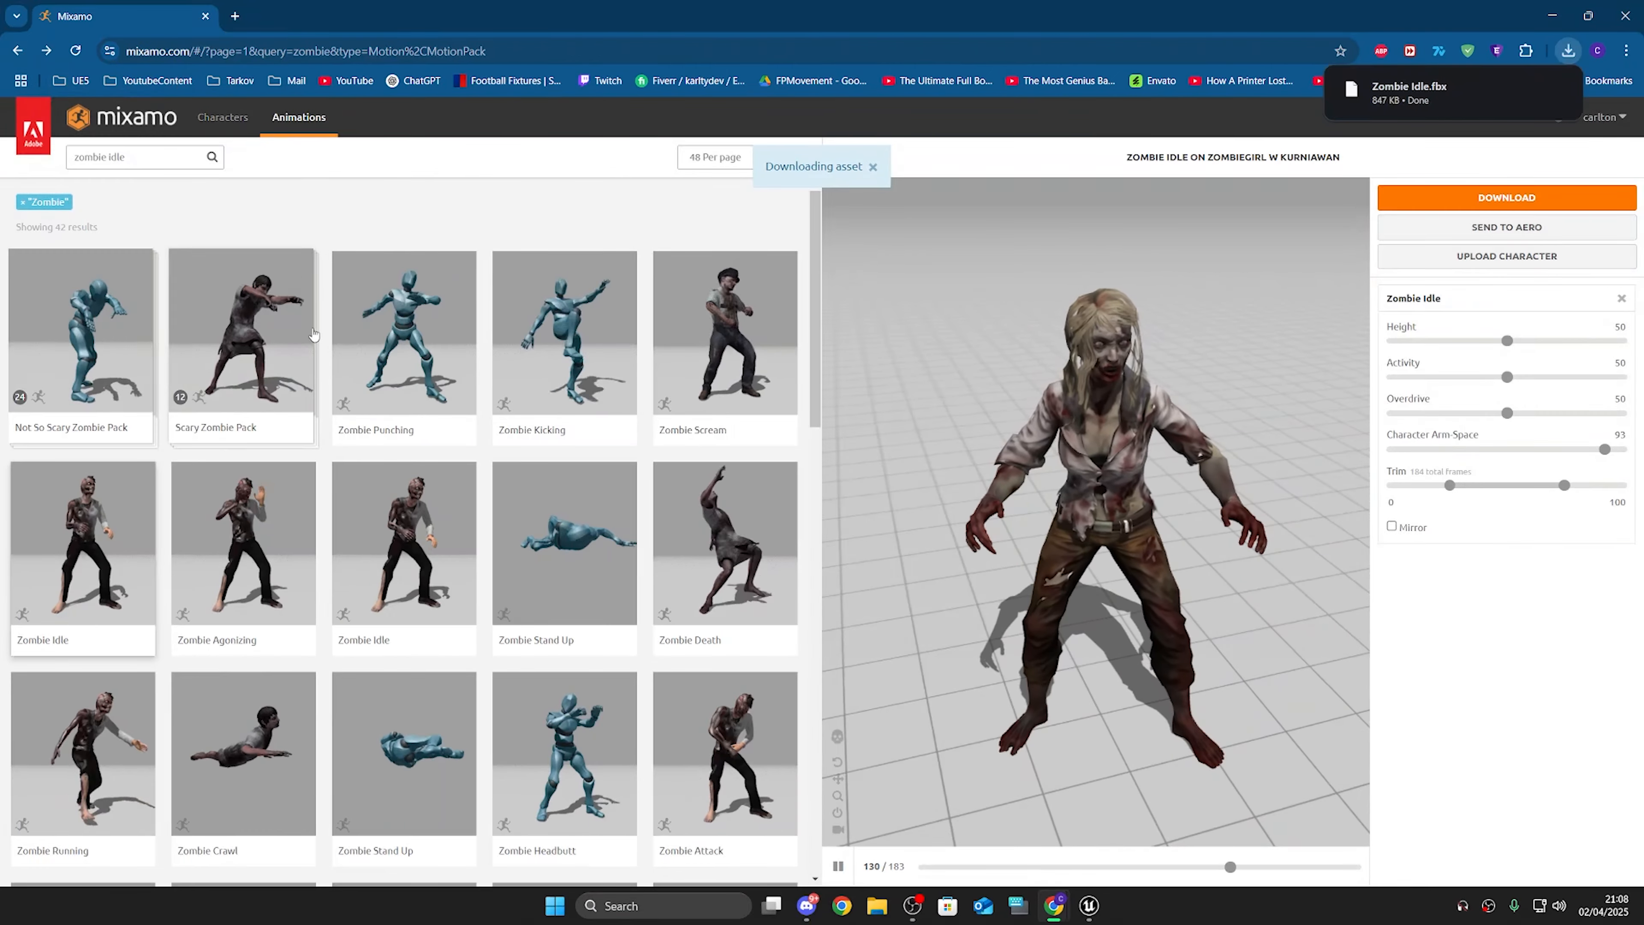
Step: Apply the Zombie Running animation to the character and enable In Place
scroll(271, 357, down, 5)
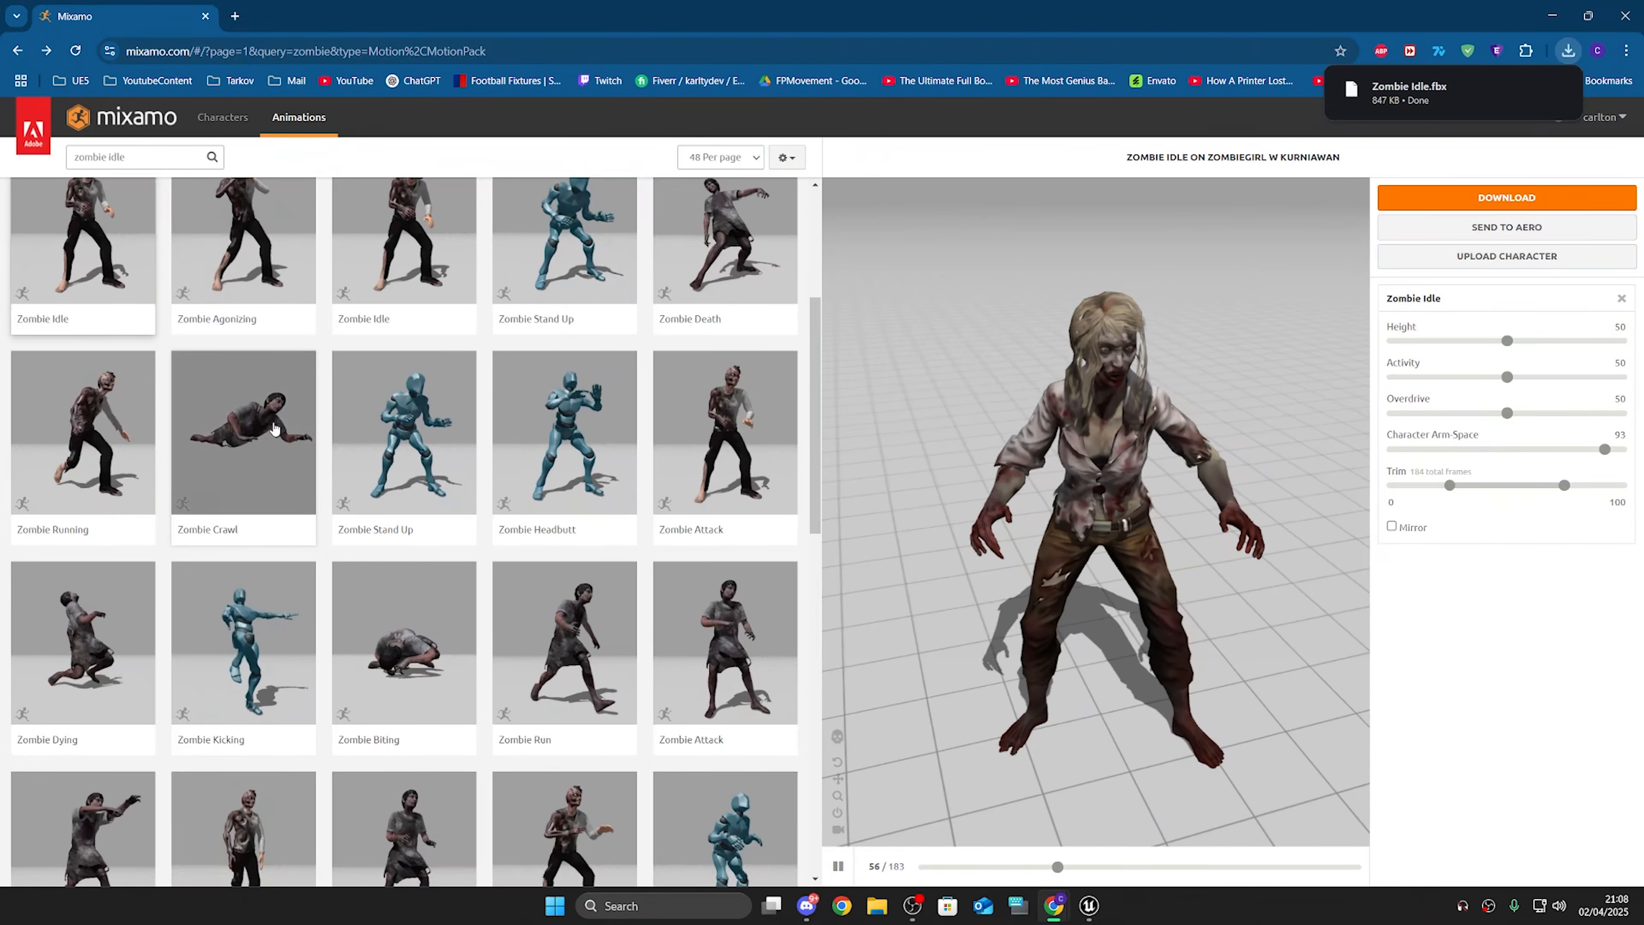
click(84, 438)
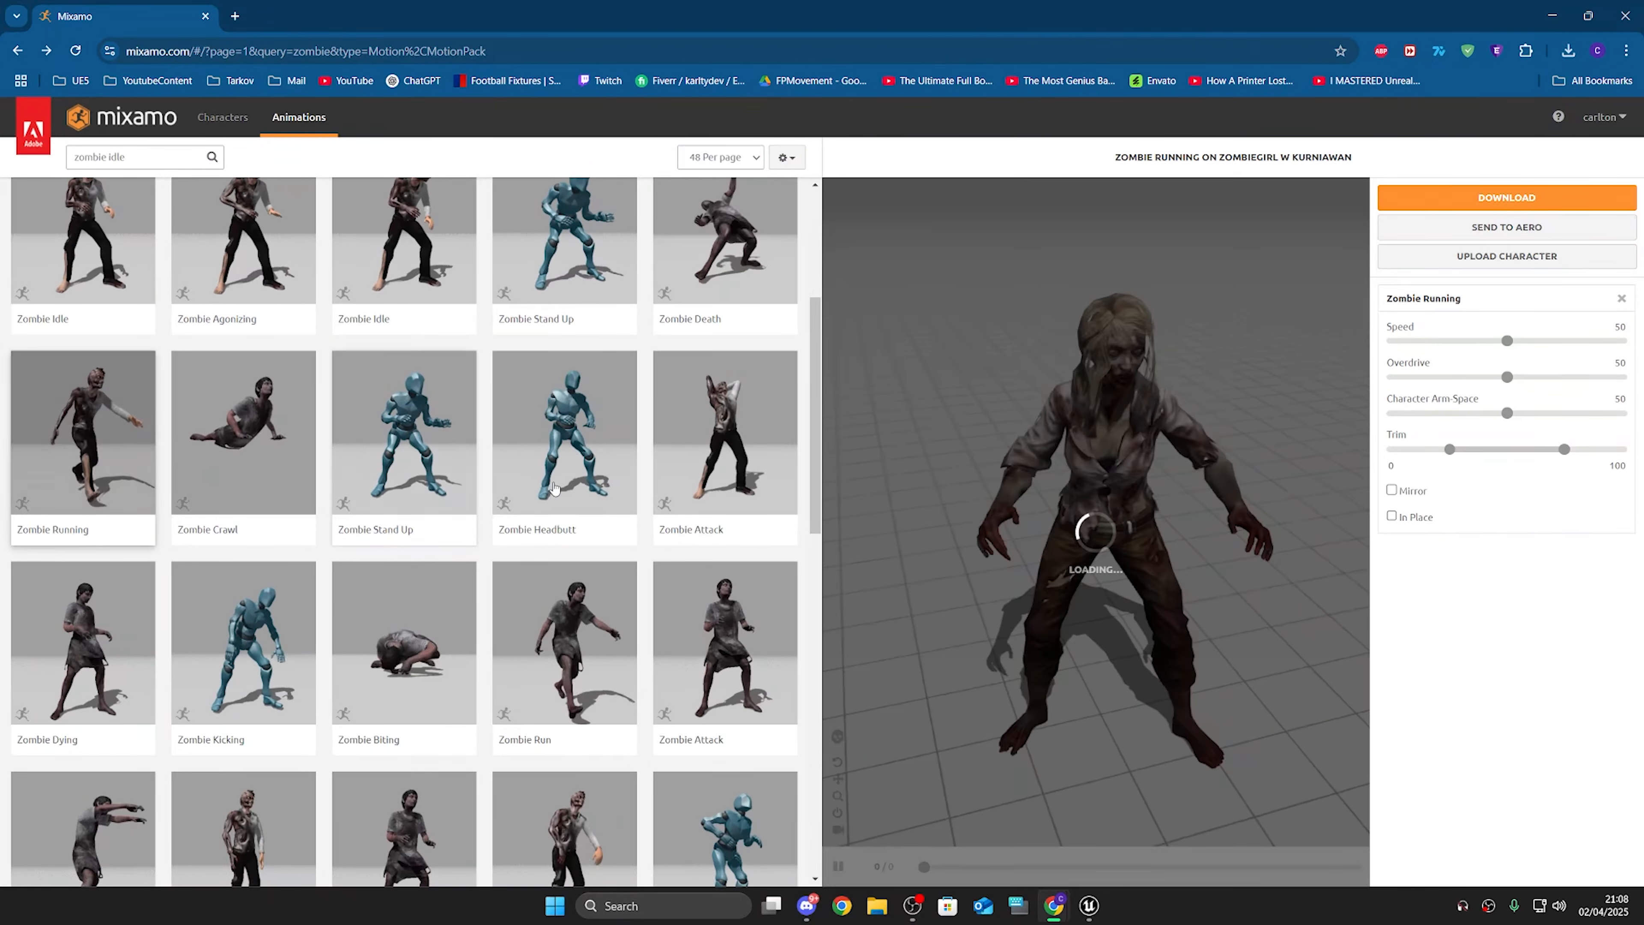
click(1391, 516)
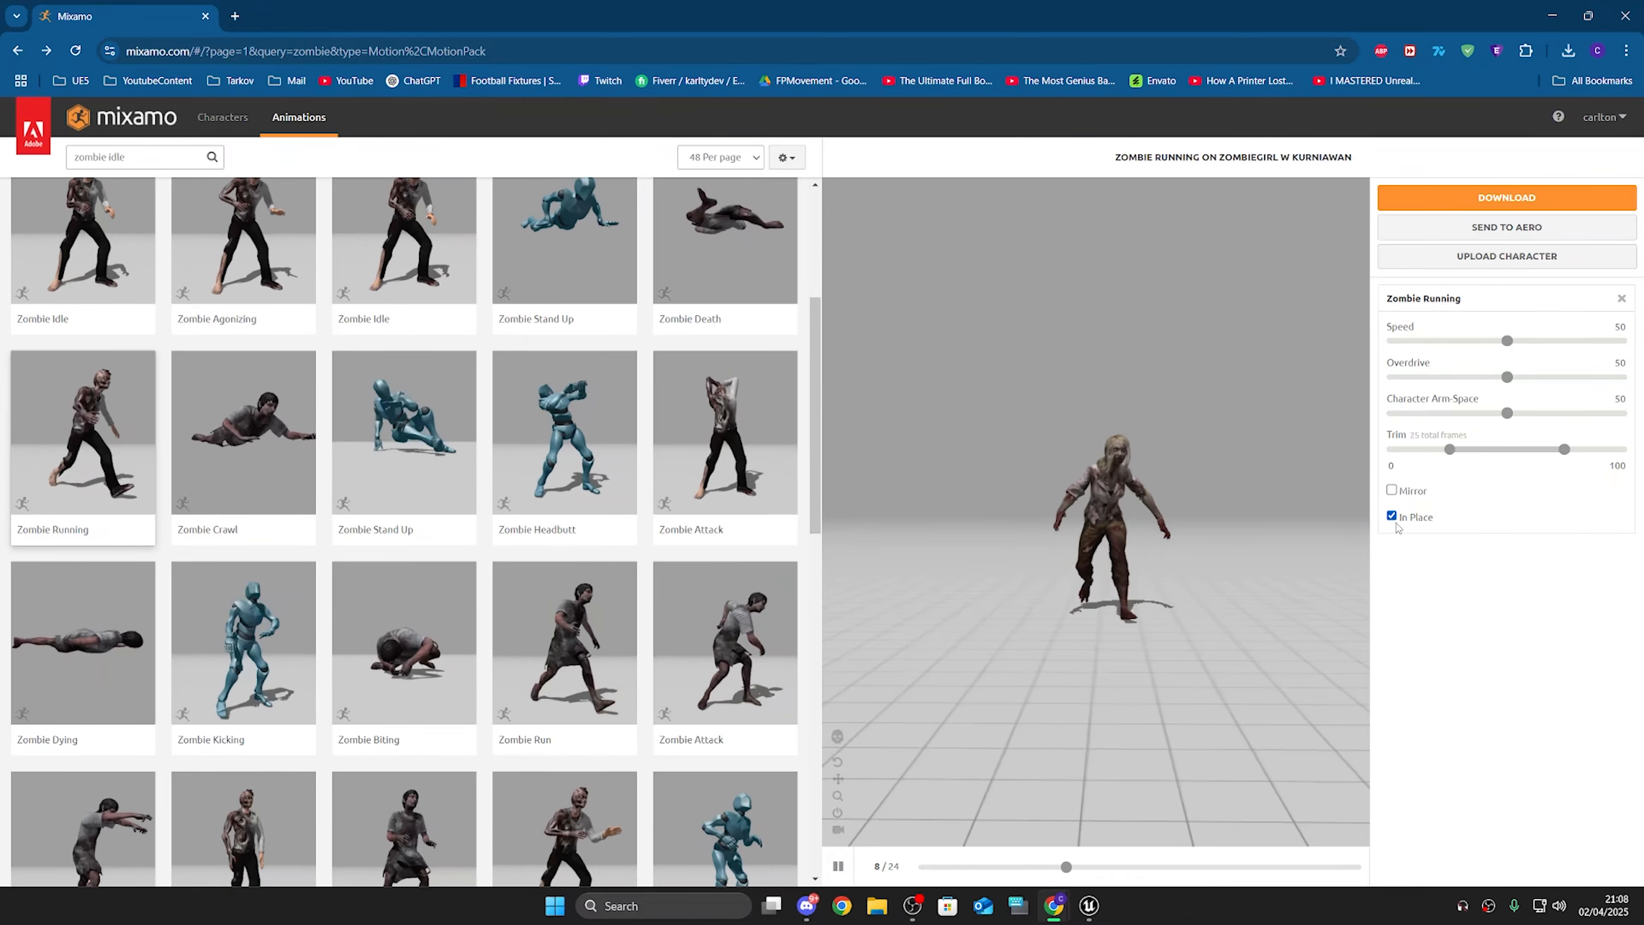
Step: Adjust Zombie Running to Speed 40, Overdrive 42 and Character Arm Space 79
drag(1506, 412, 1598, 413)
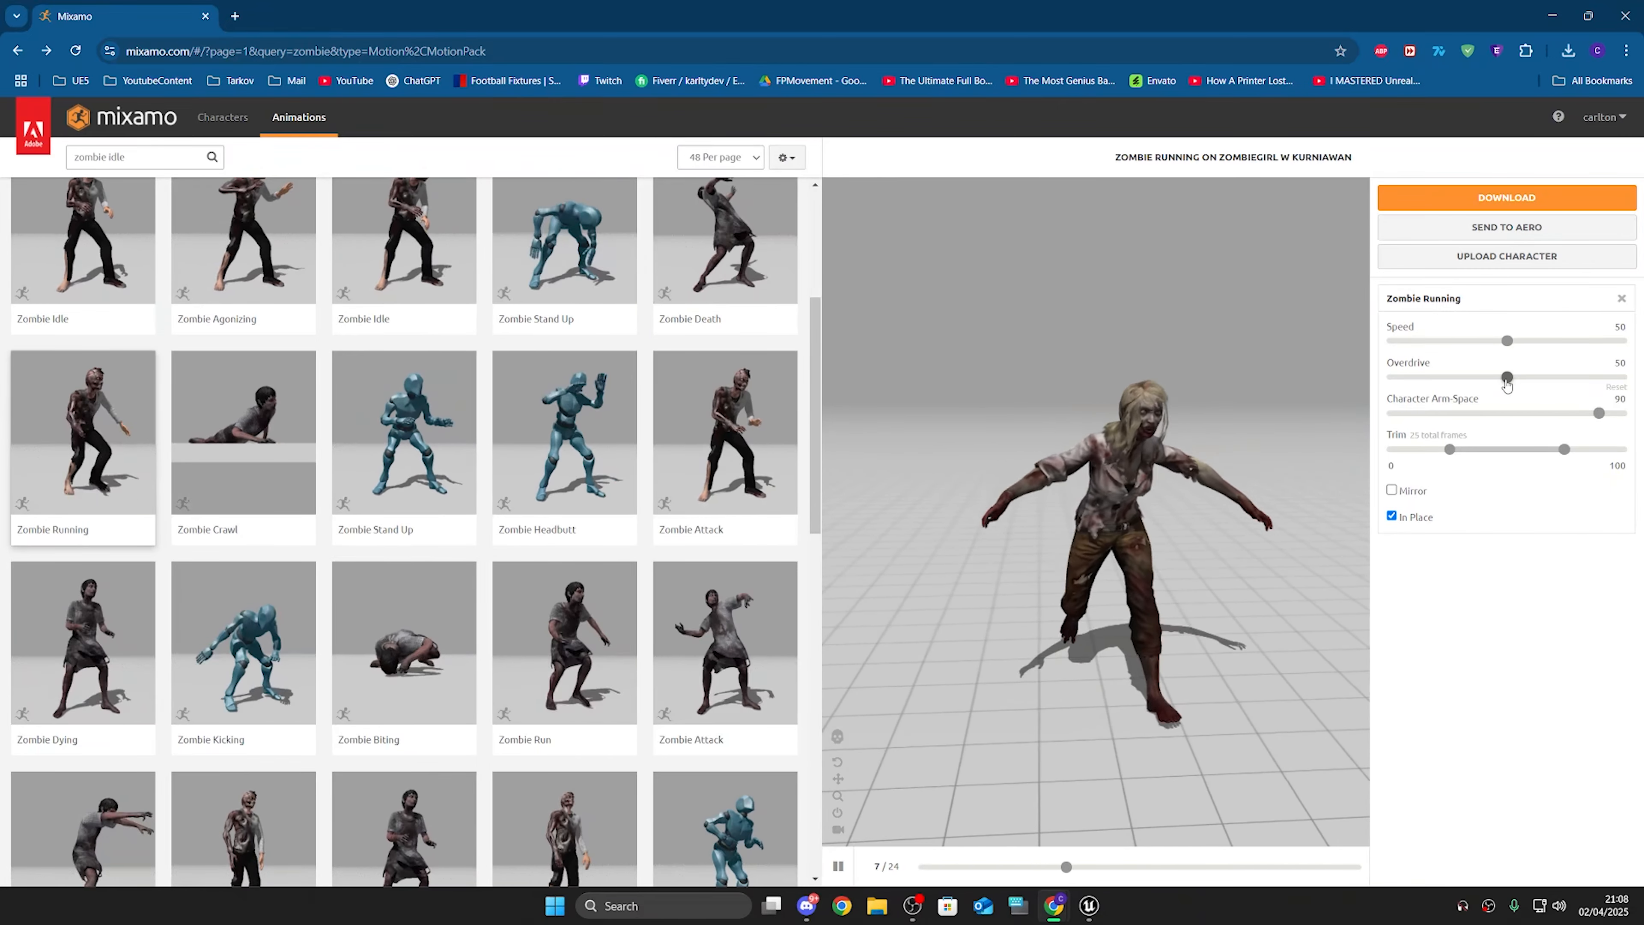
drag(1506, 377, 1476, 377)
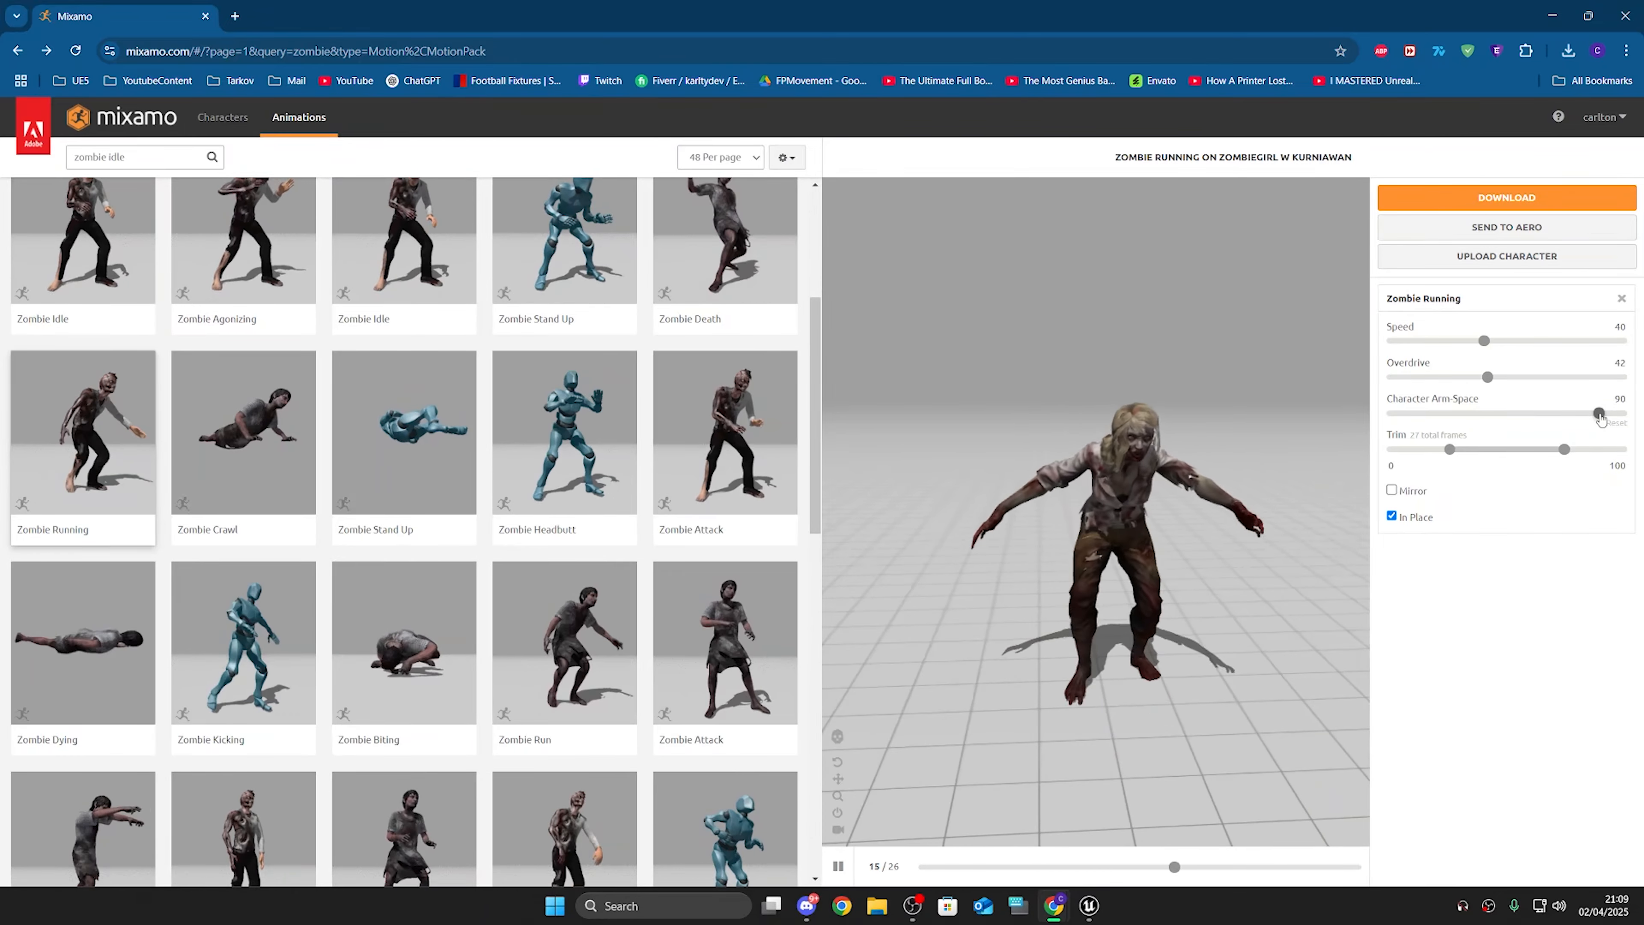
drag(1581, 414, 1573, 415)
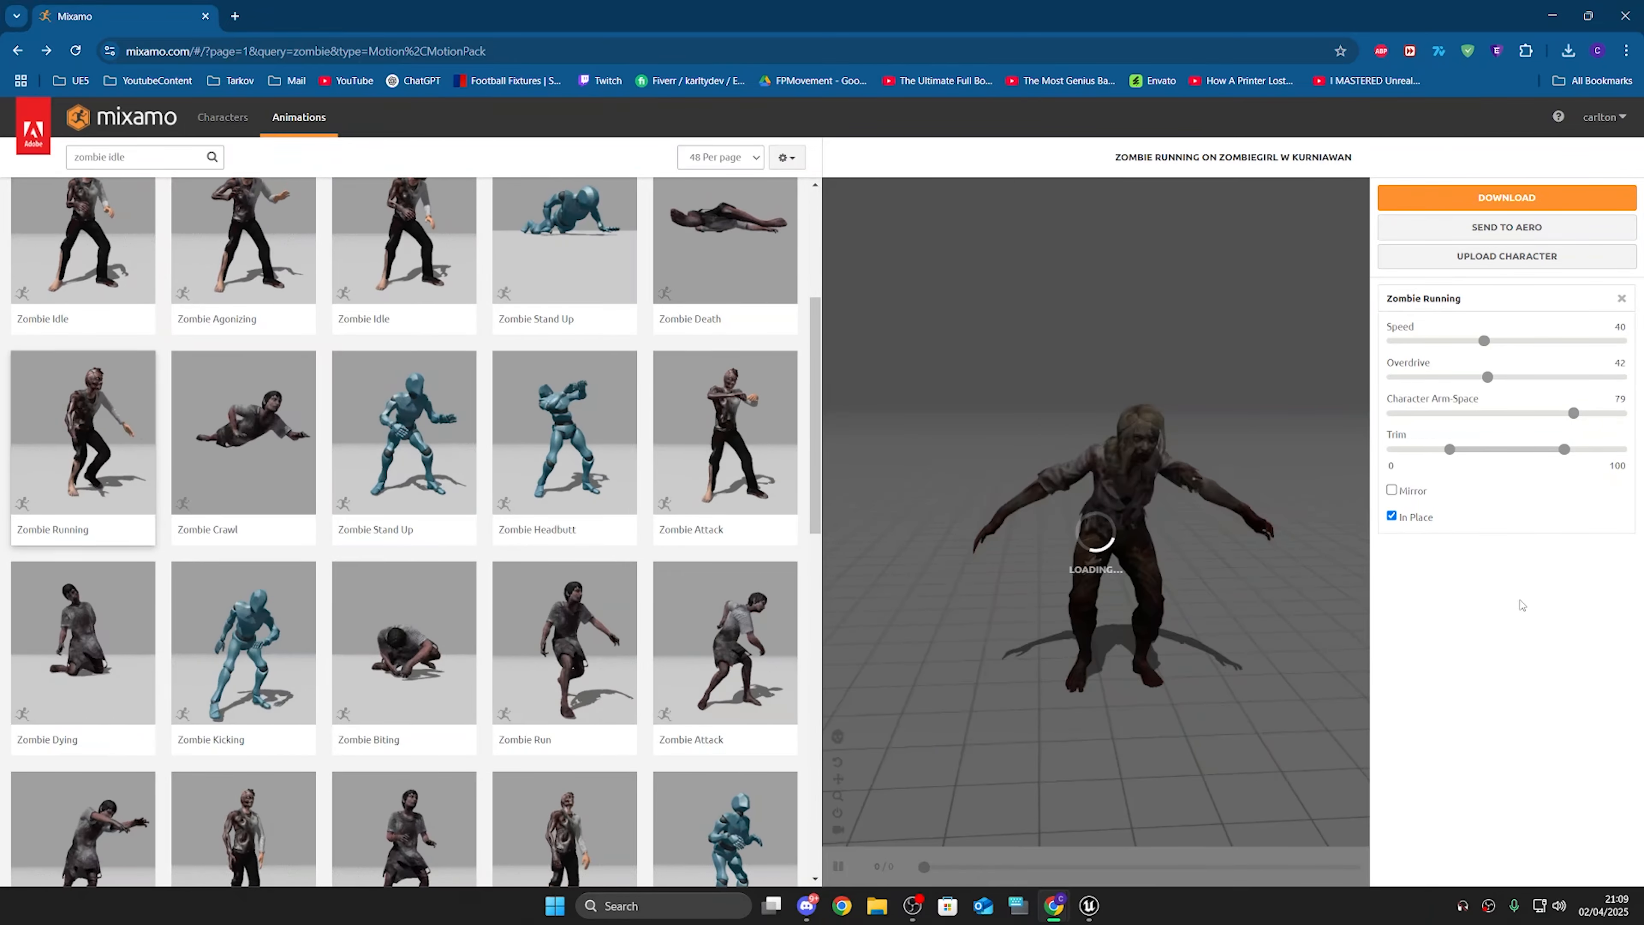
Step: Download Zombie Running as FBX Binary without skin at 60 frames per second
click(1507, 197)
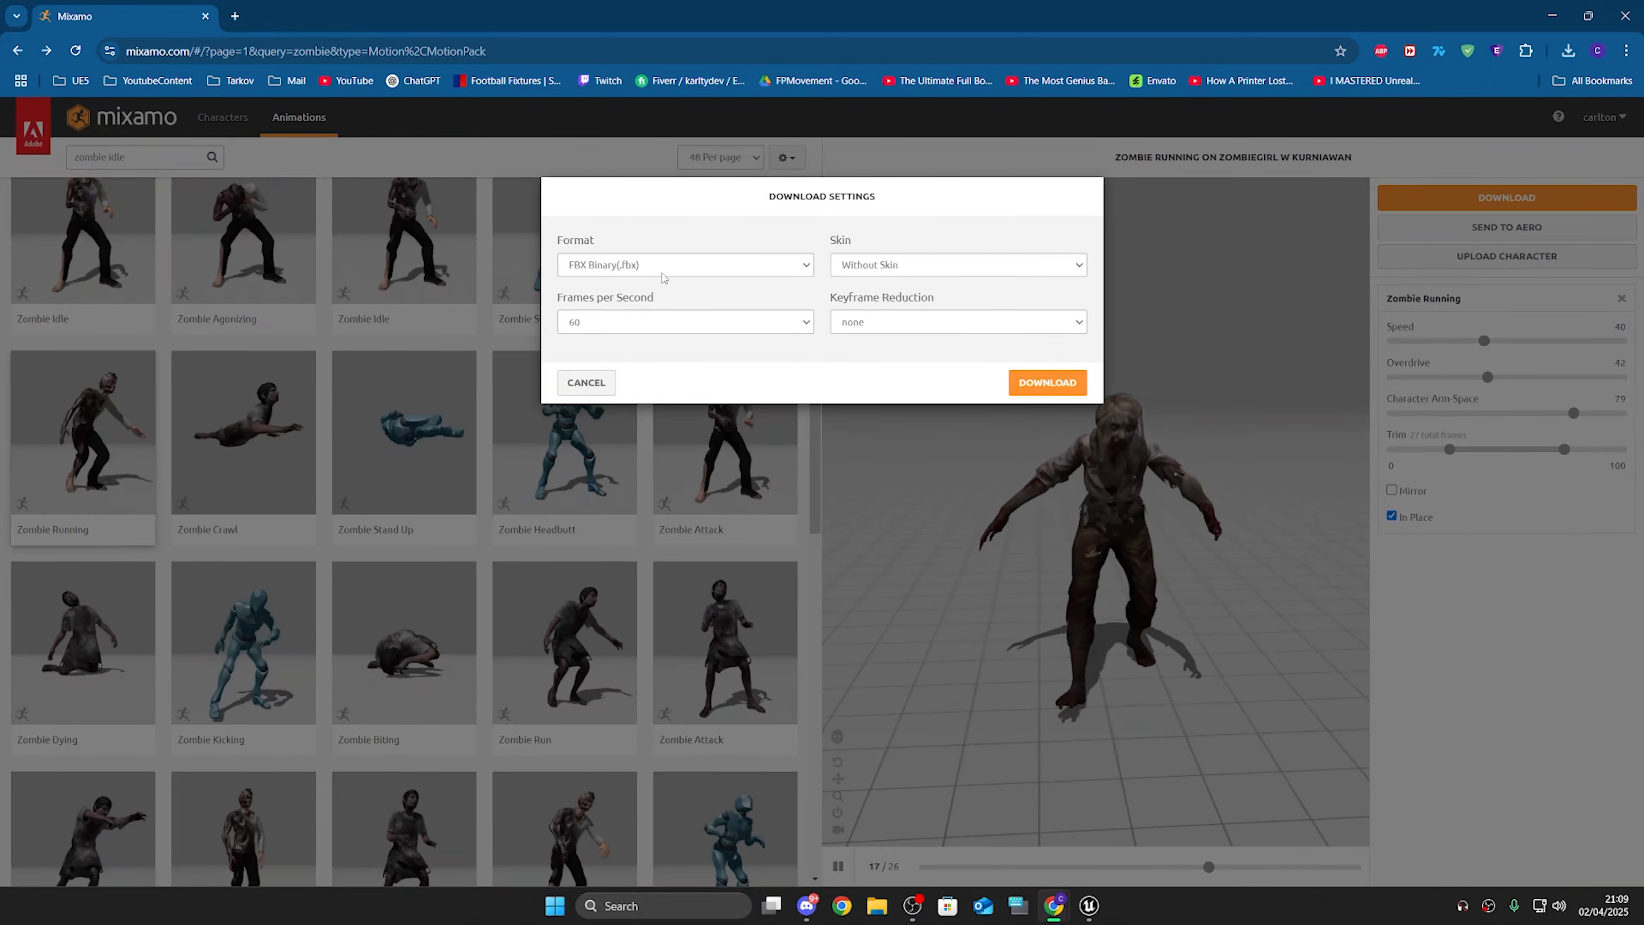
click(1043, 381)
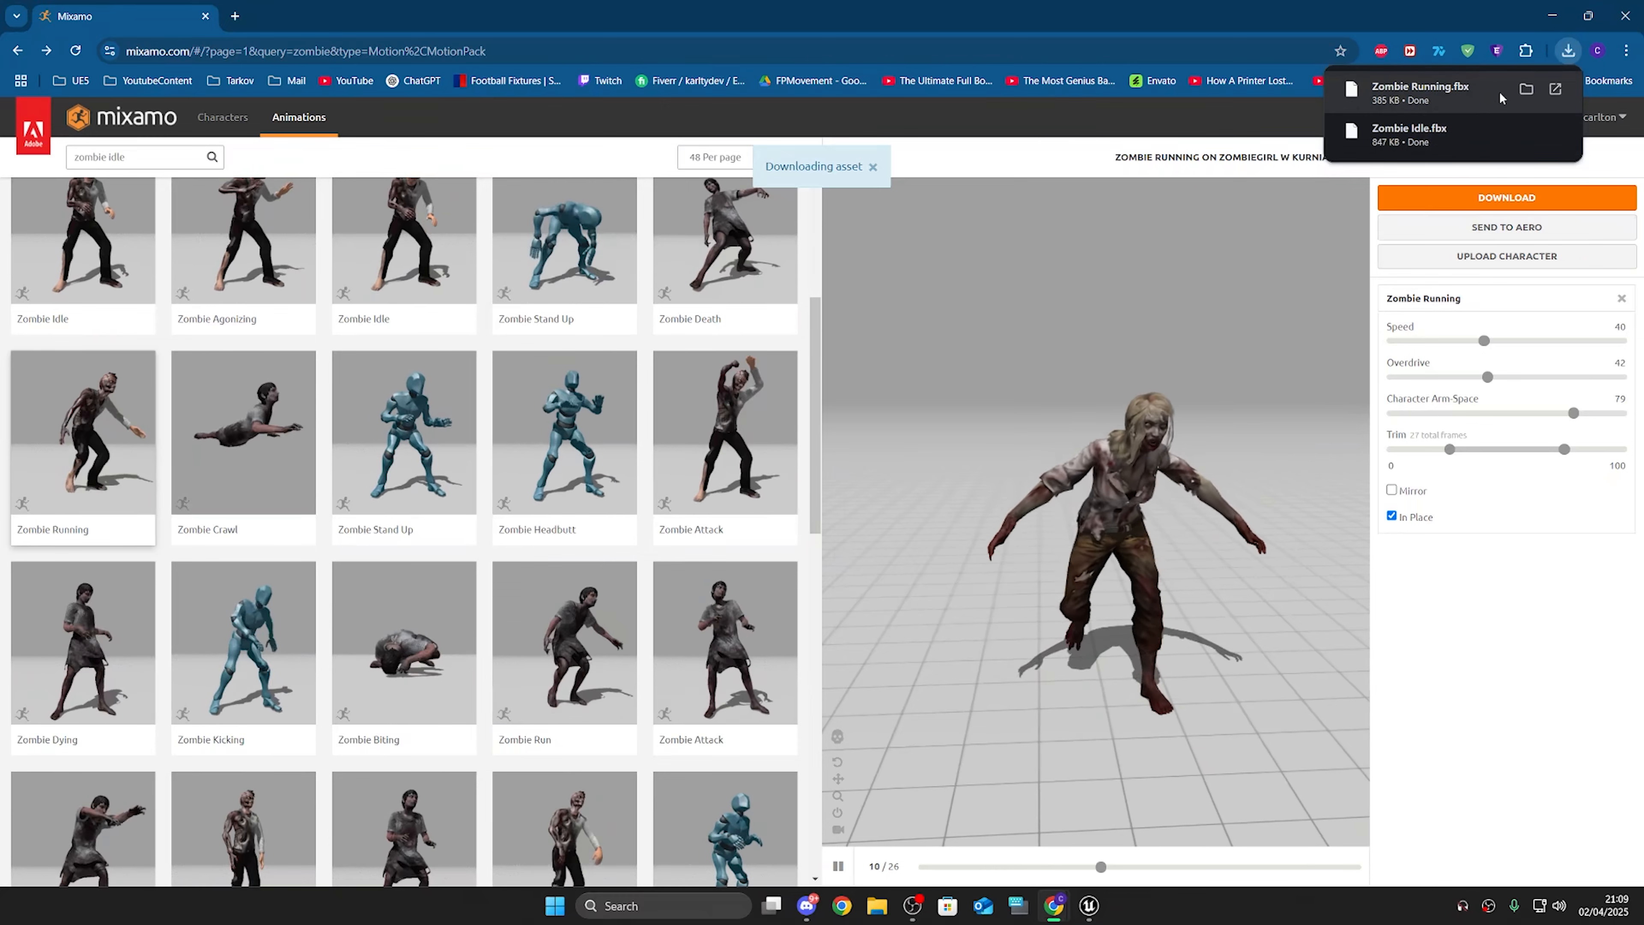
click(1553, 16)
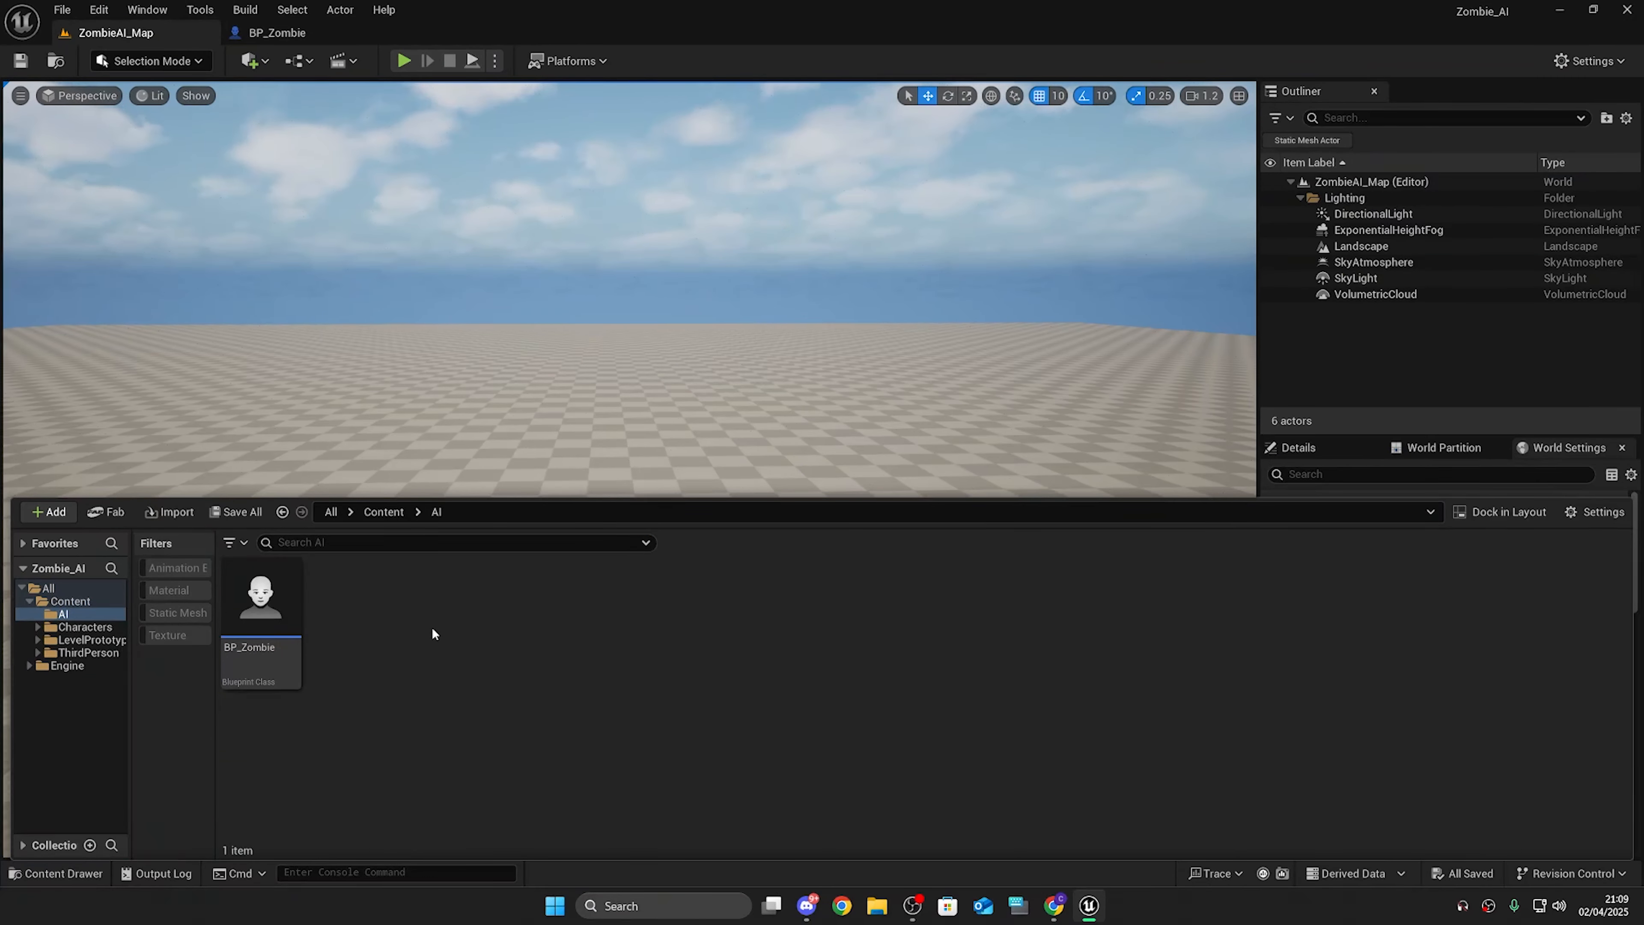
Step: Import the Zombiegirl W Kurniawan FBX into the AI content folder with default import settings
key(super+e)
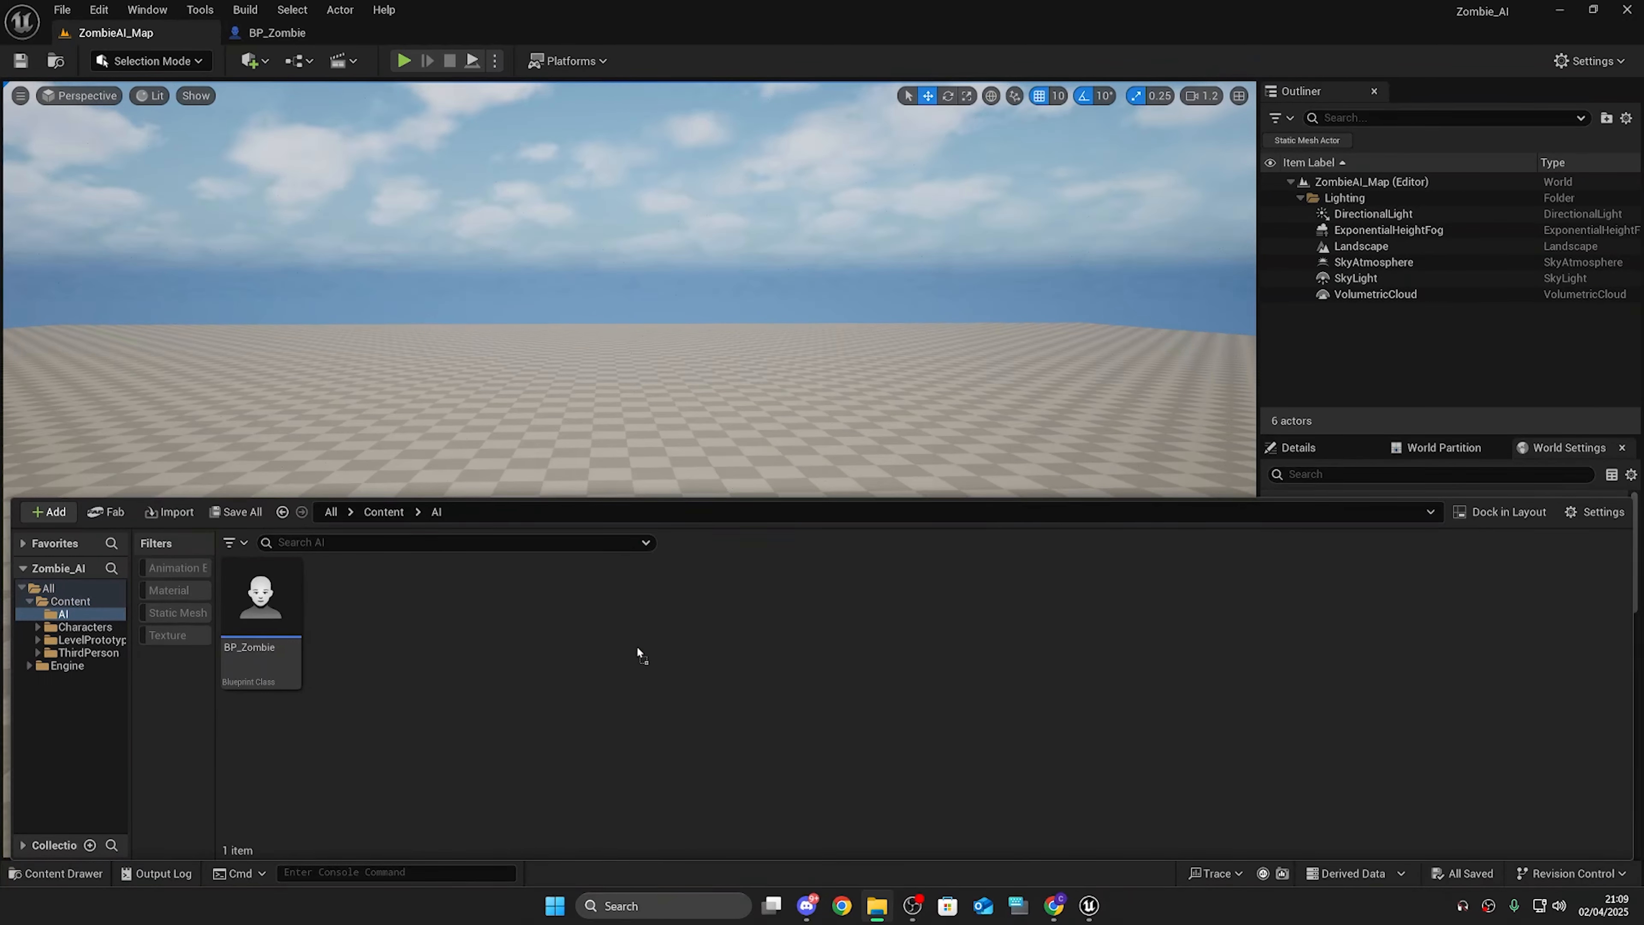
drag(636, 645, 636, 646)
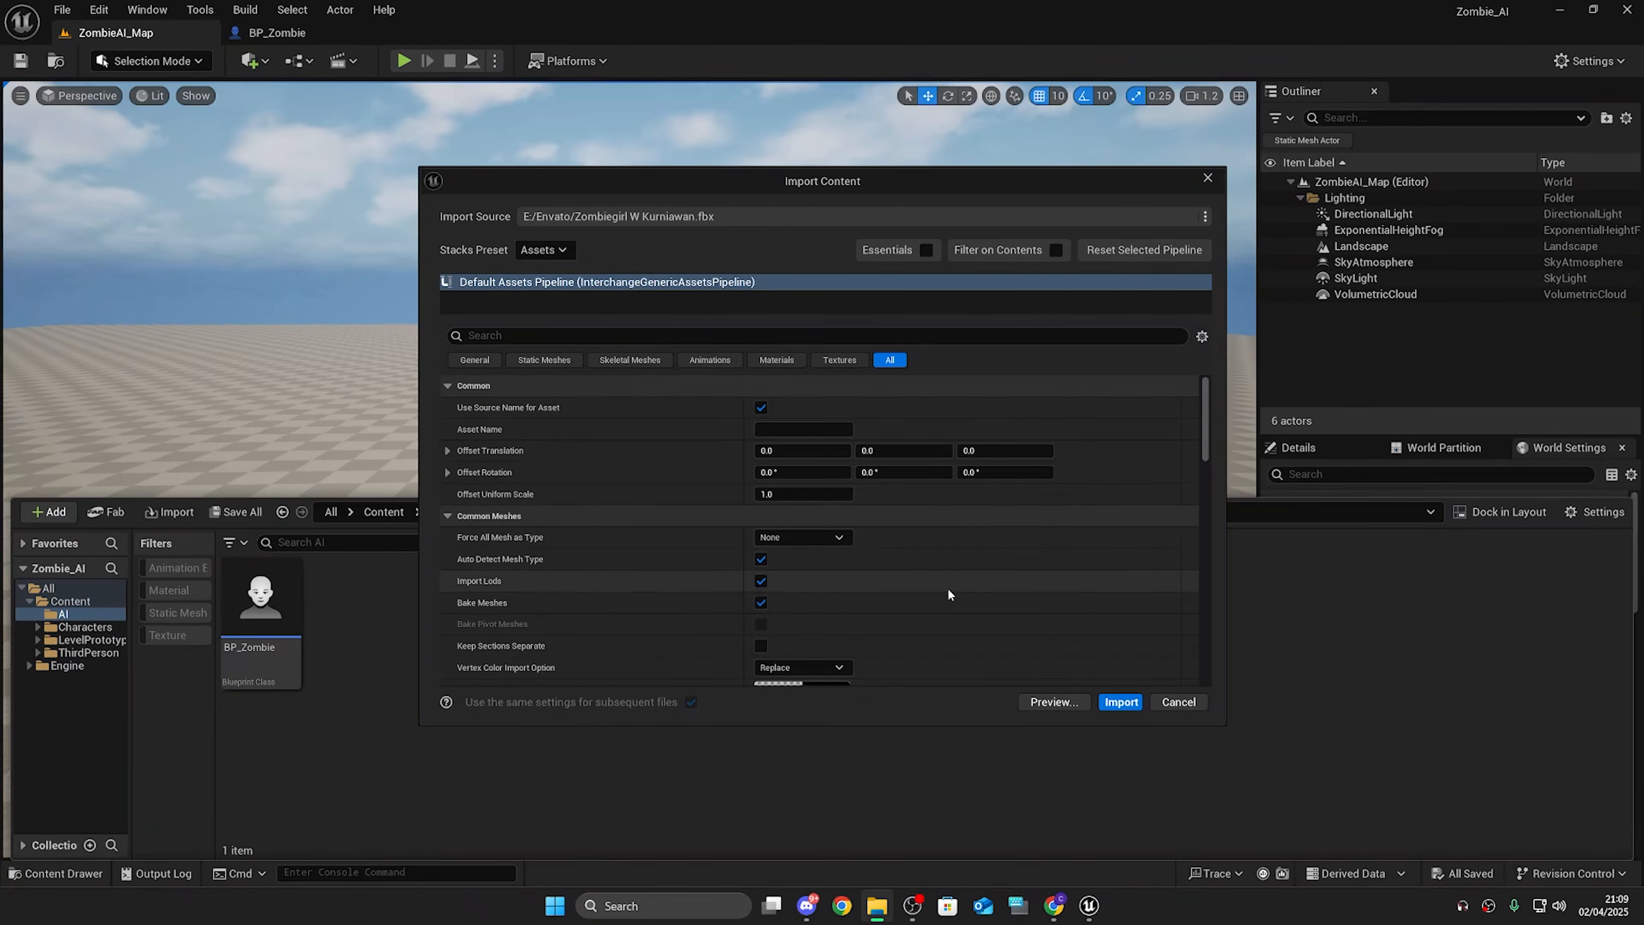
scroll(948, 588, down, 5)
click(1120, 702)
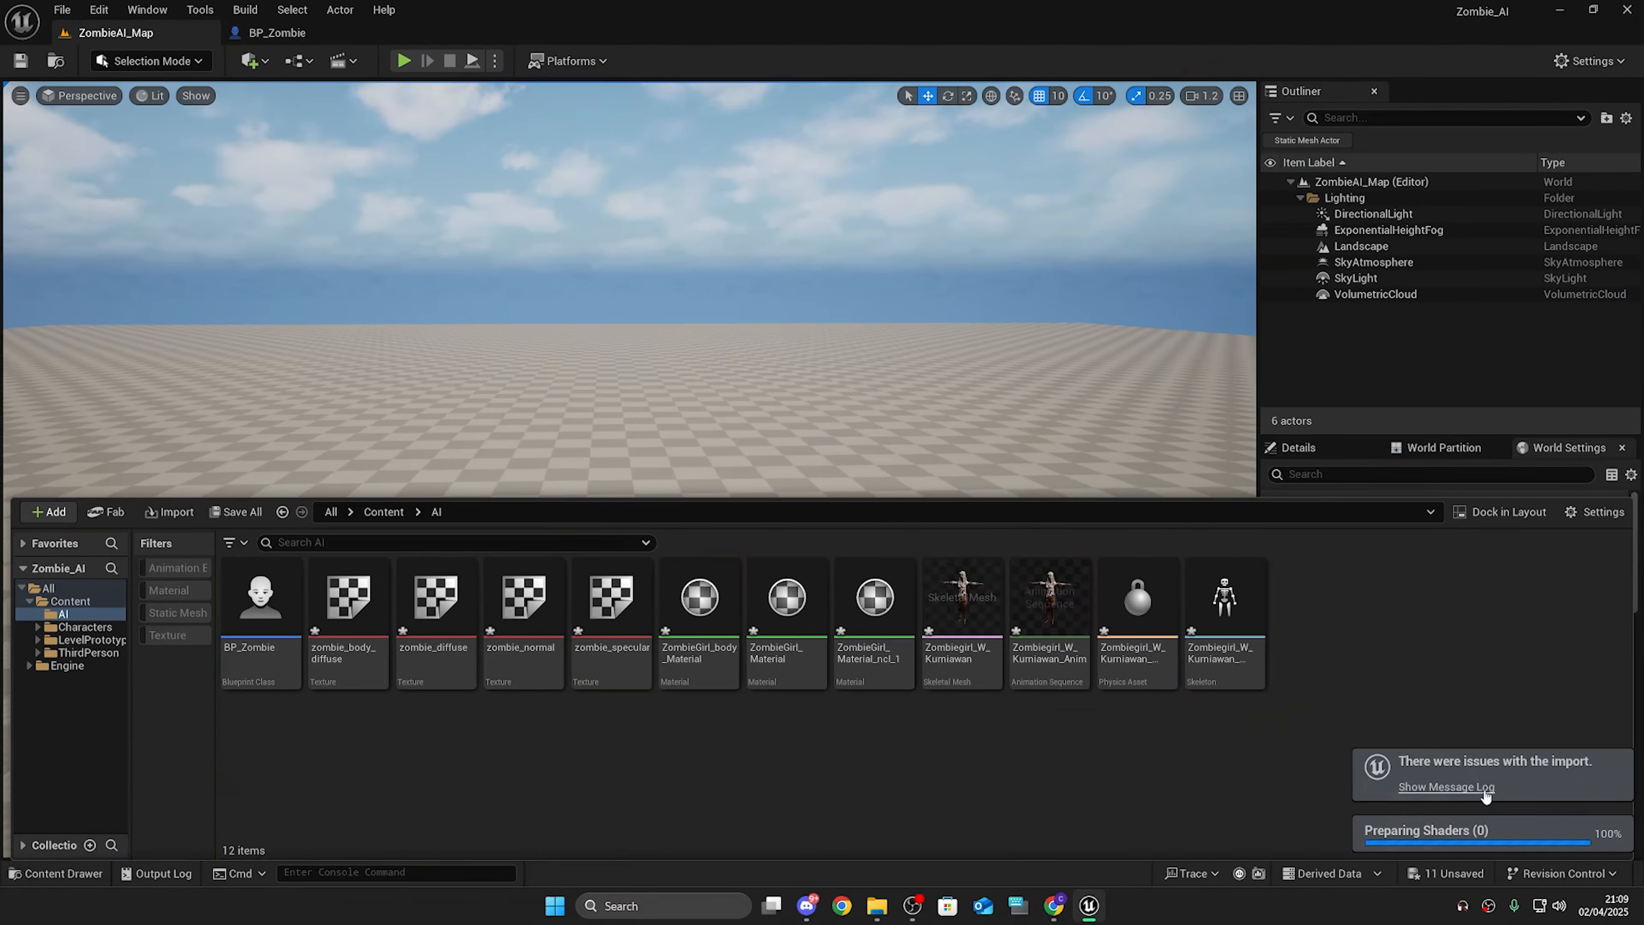
click(1482, 785)
click(1209, 213)
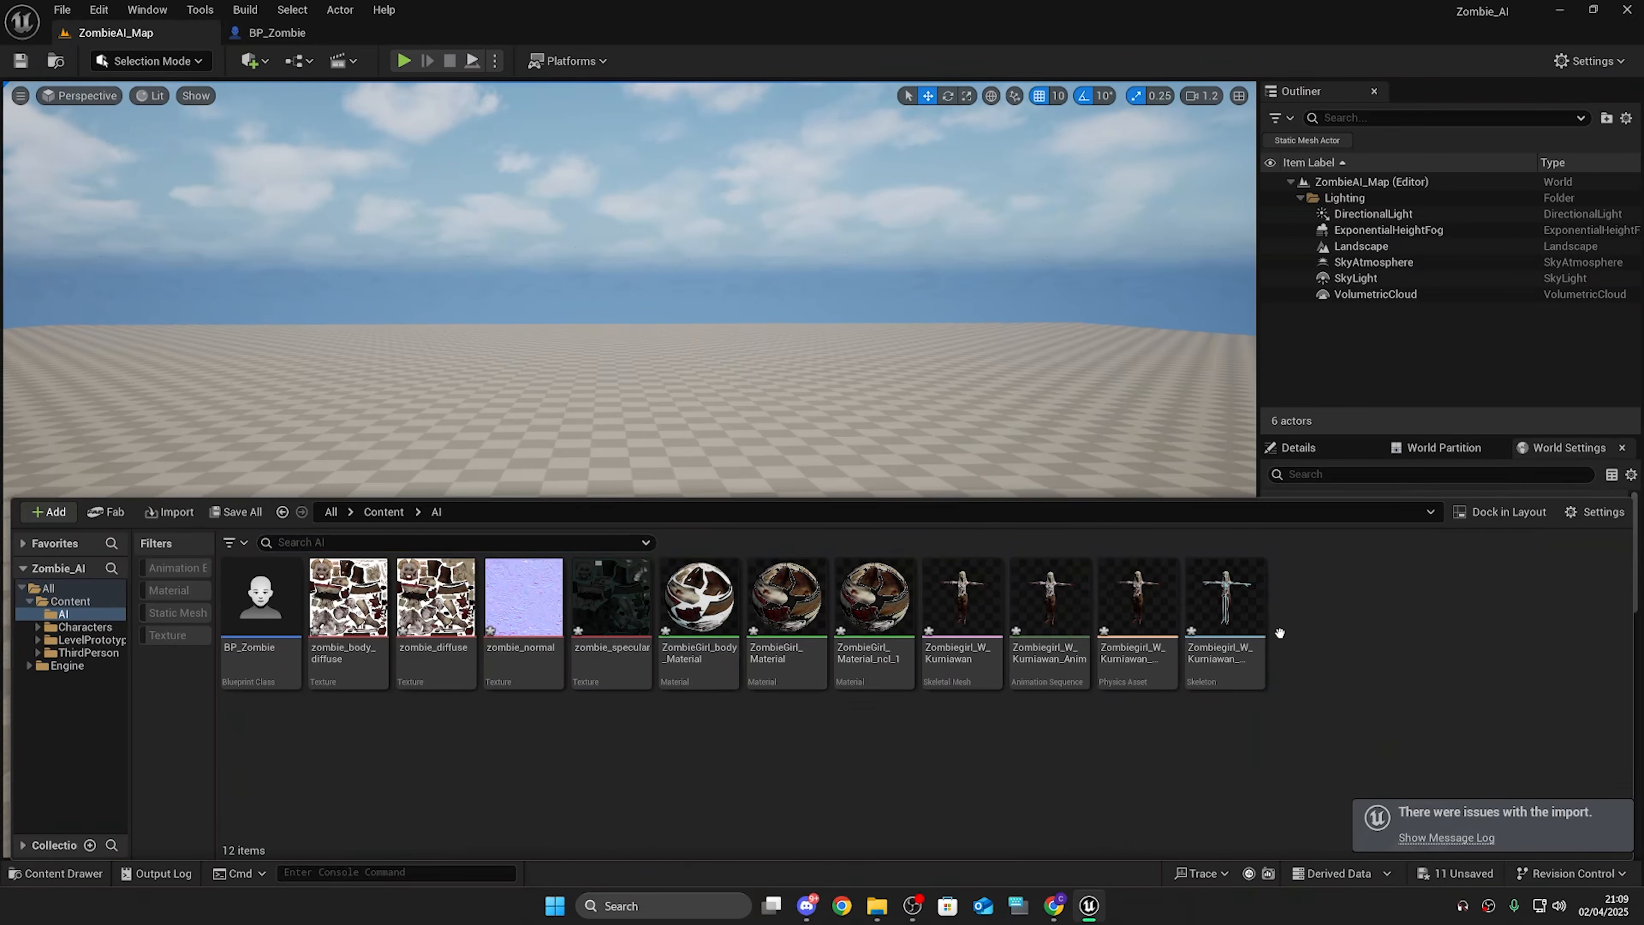
Step: Open BP_Zombie and assign Zombiegirl_W_Kurniawan as the mesh's skeletal mesh asset
double_click(285, 608)
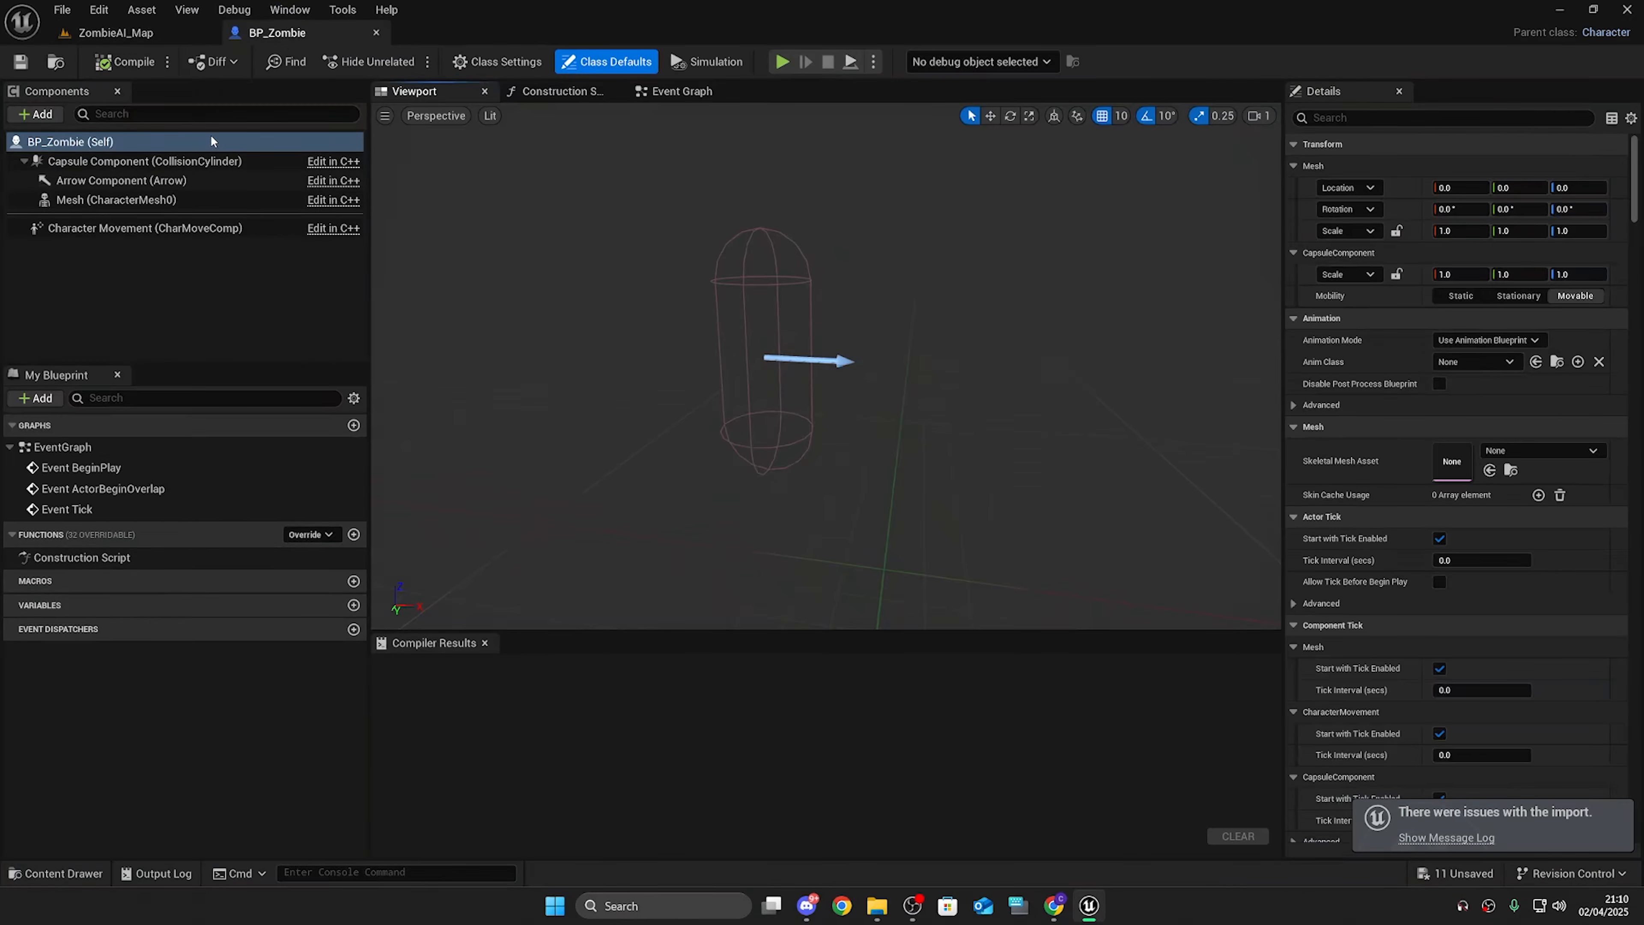
click(1524, 449)
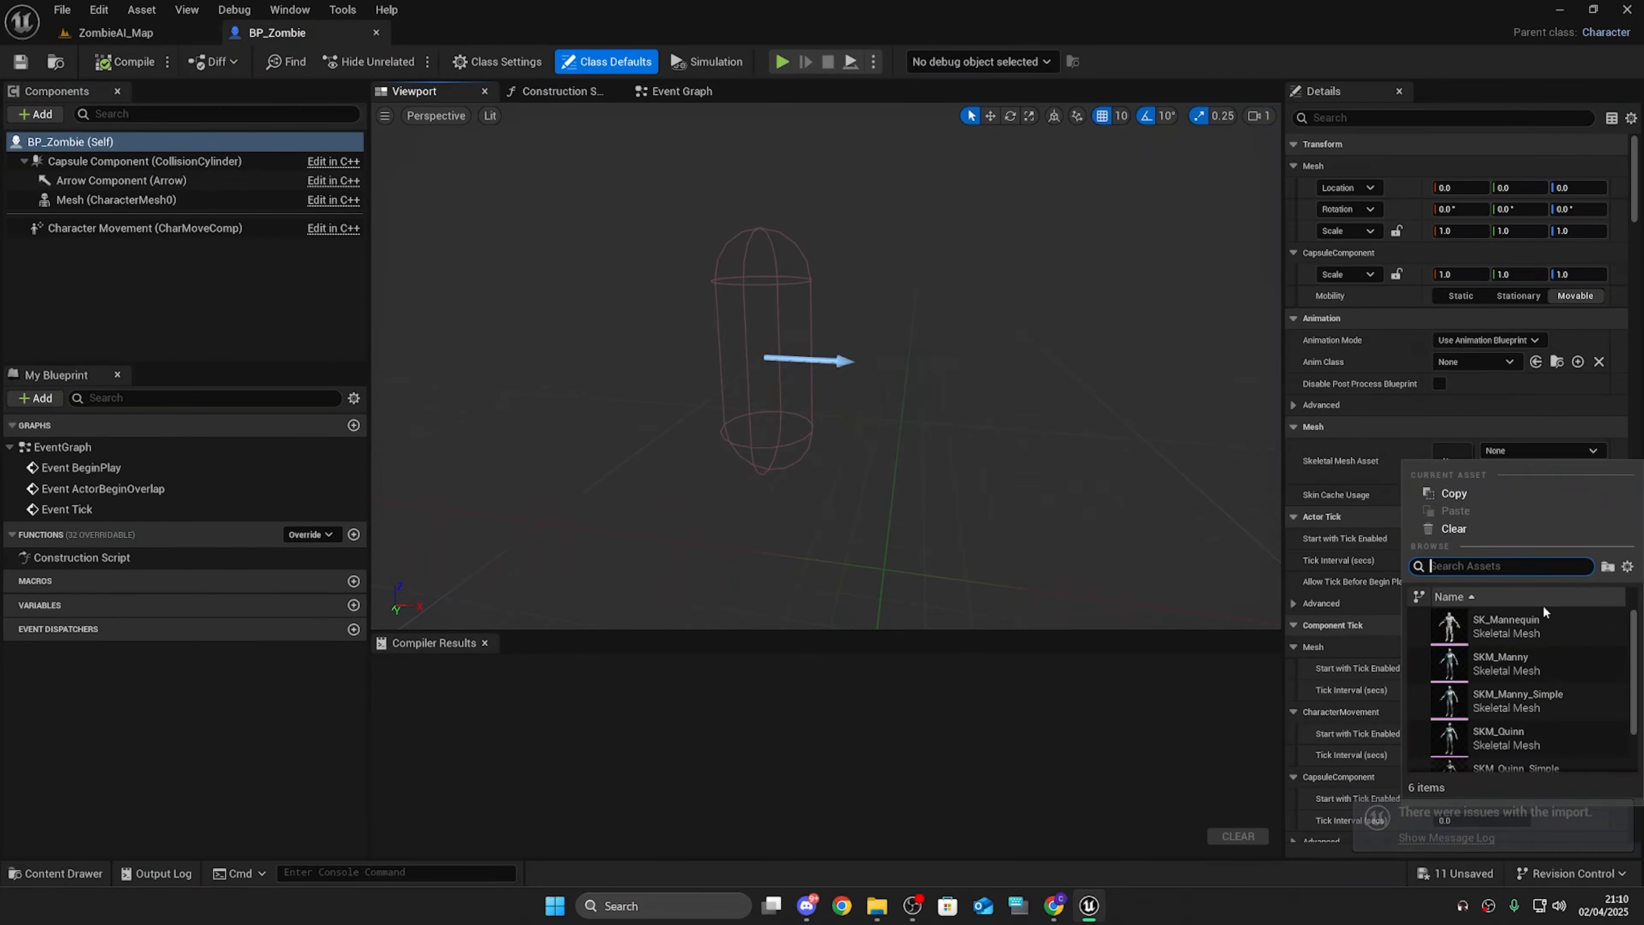
scroll(1552, 752, down, 2)
click(1538, 743)
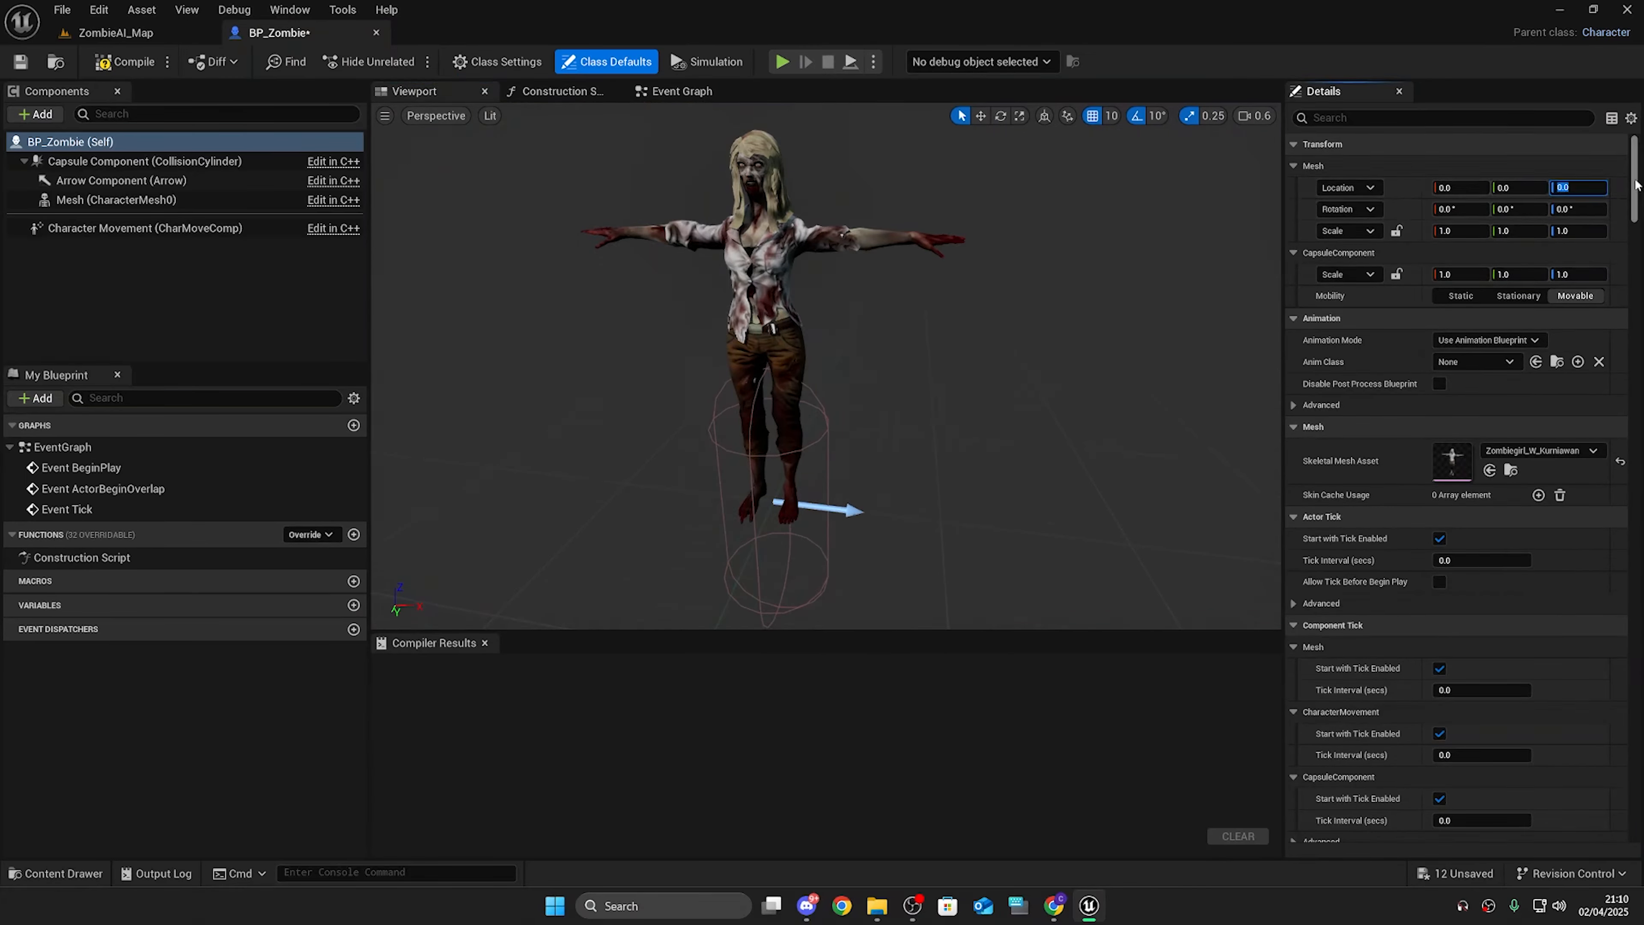
Step: Set the mesh location Z and rotation Z to -90, then compile and save the blueprint
key(Return)
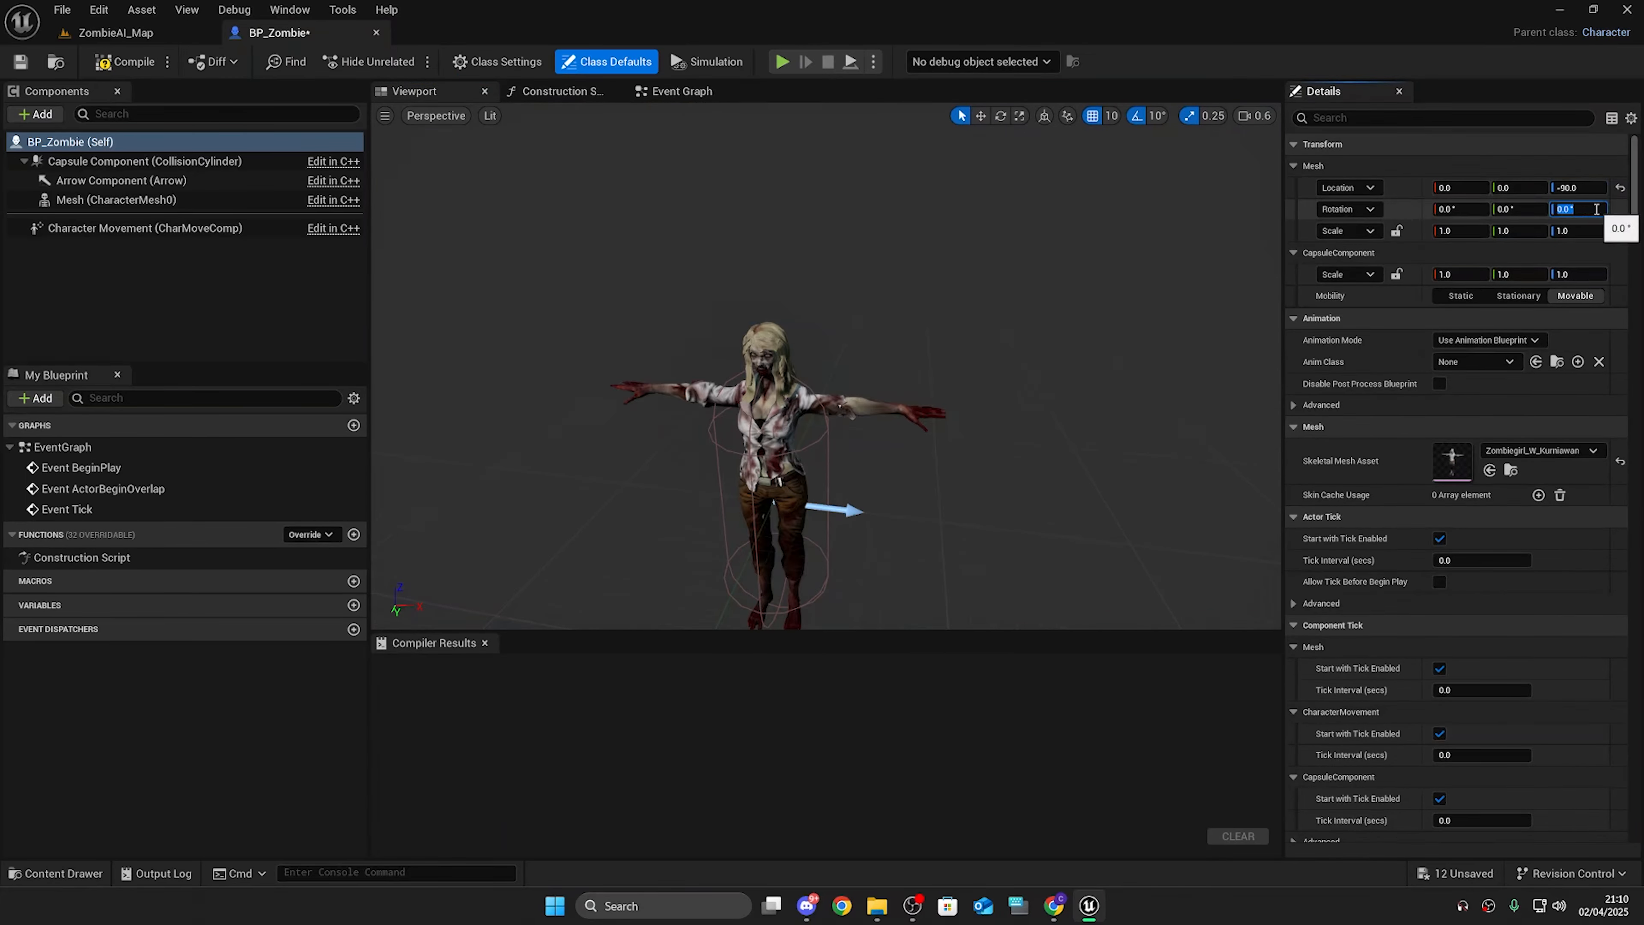
key(Return)
click(125, 62)
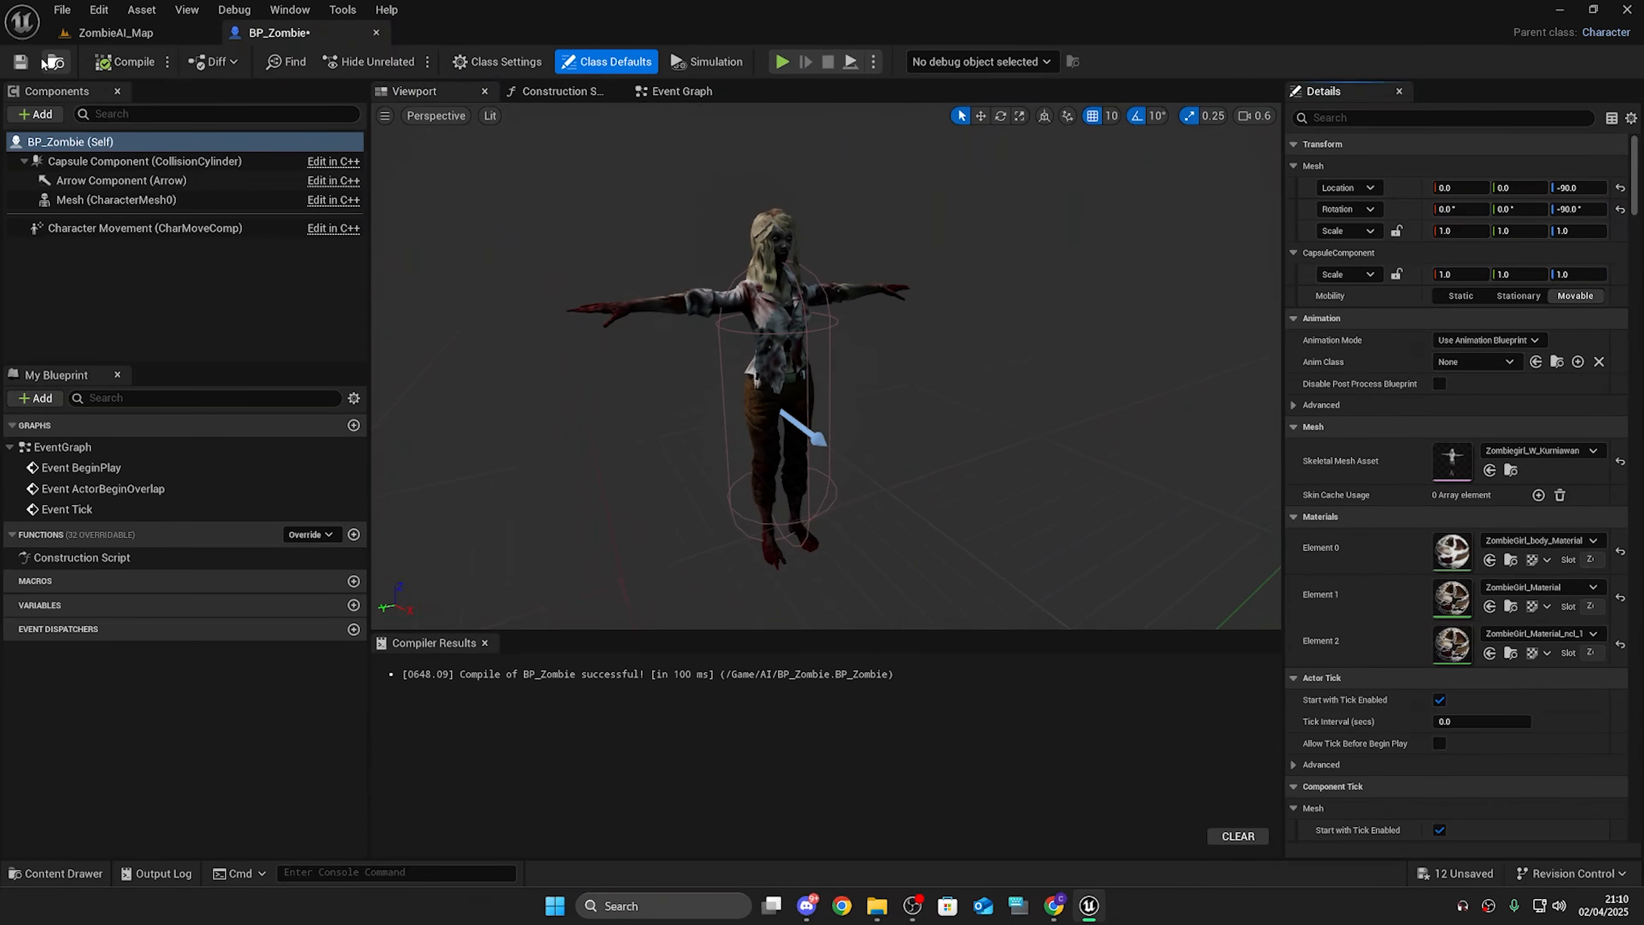
click(18, 60)
Step: Return to the level and place a BP_Zombie actor on the landscape
click(139, 34)
key(ctrl+space)
click(467, 795)
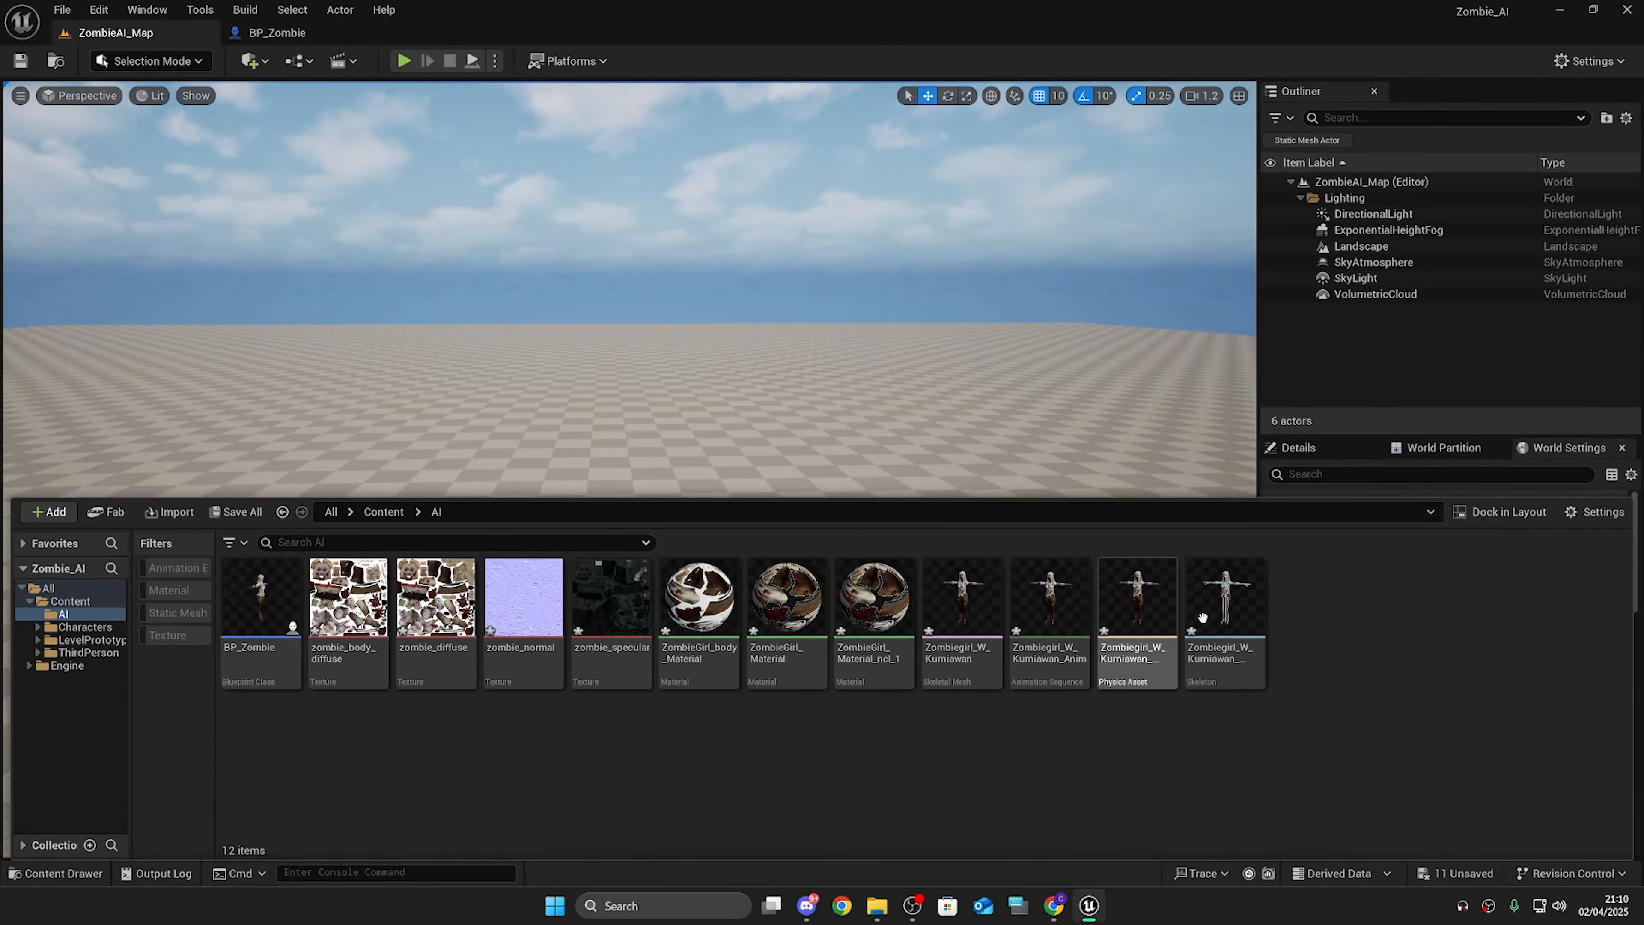
drag(241, 596, 421, 615)
Step: Play the level from a spot near the zombie to check it, then stop play
key(f)
key(d)
right_drag(628, 466, 466, 414)
scroll(628, 466, down, 5)
key(s)
right_click(716, 656)
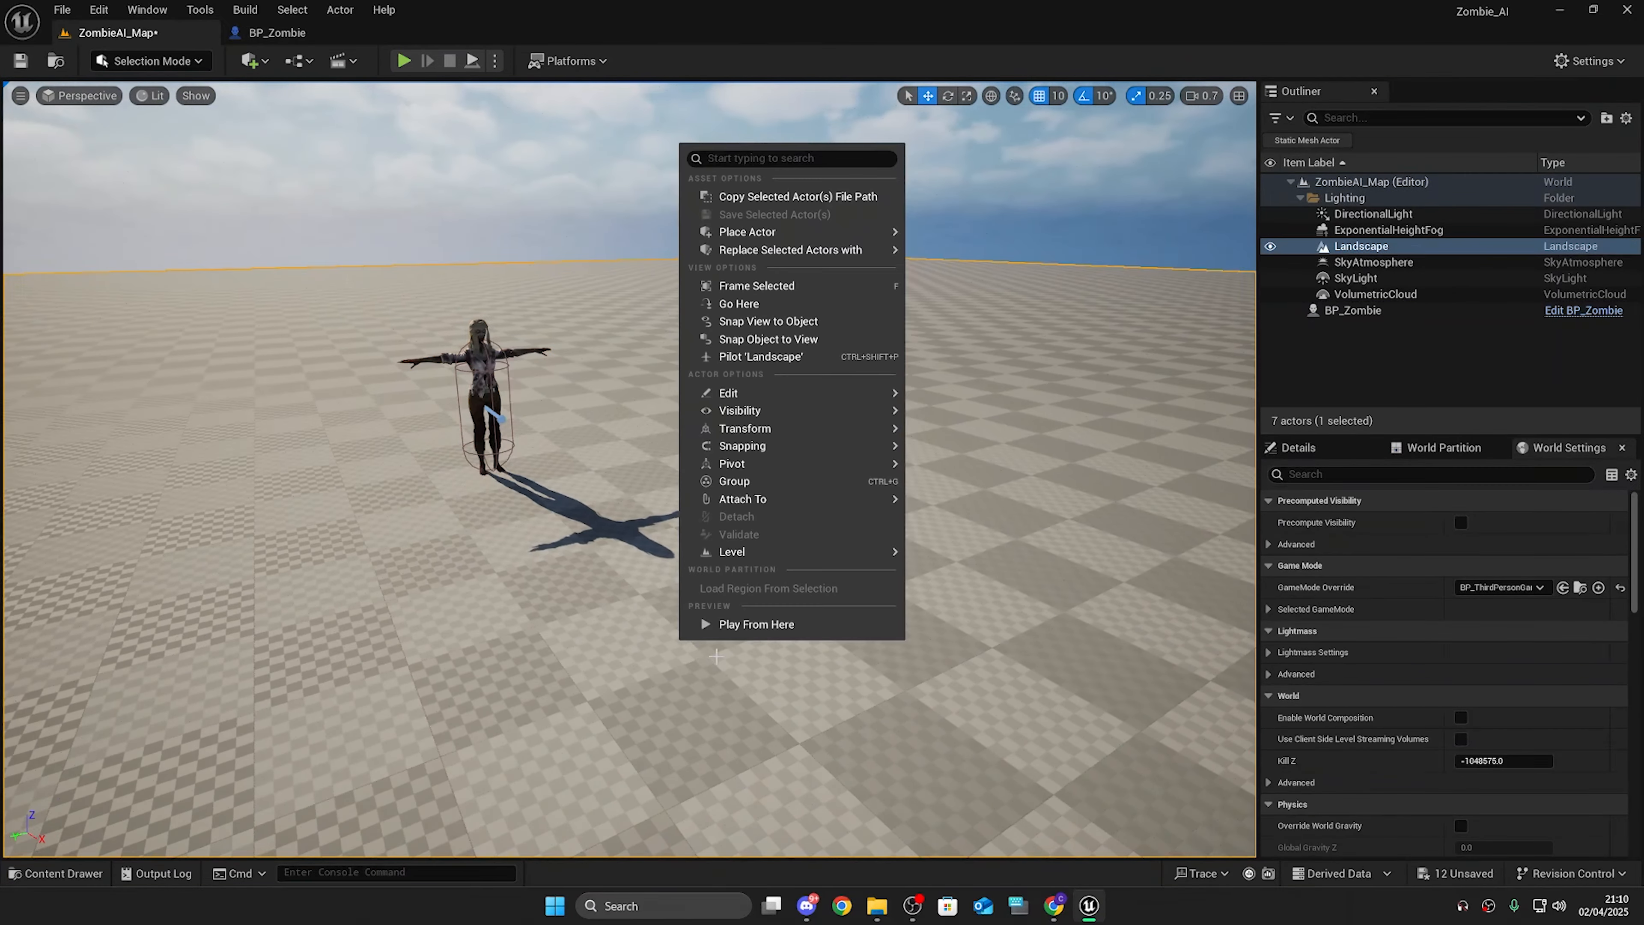
click(755, 624)
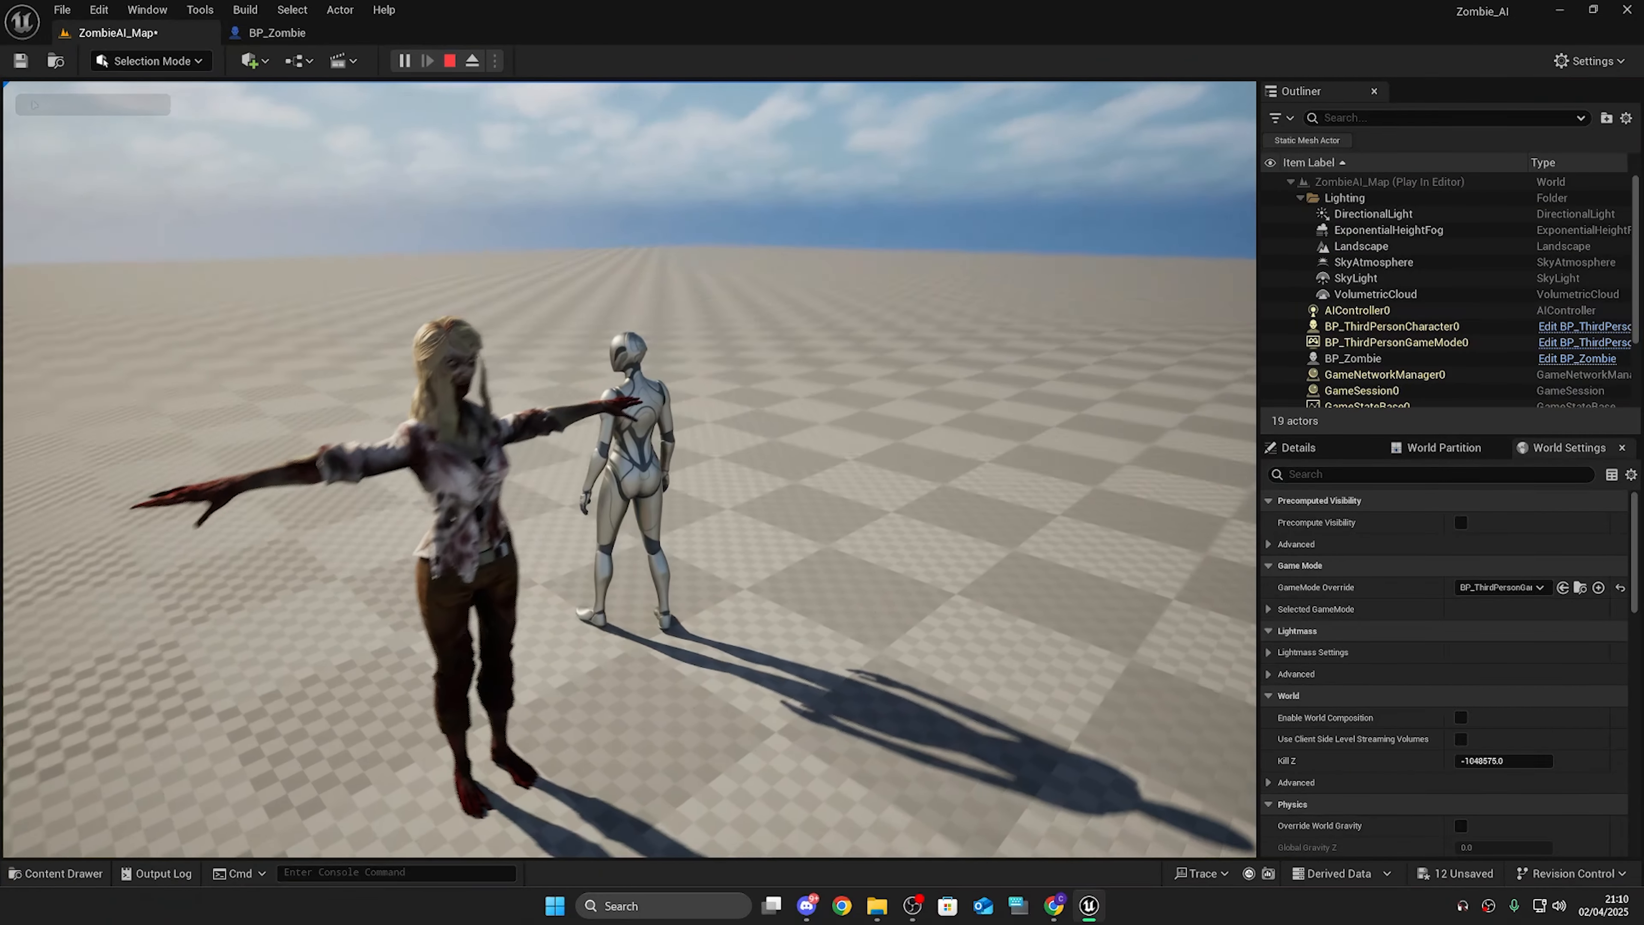
key(Escape)
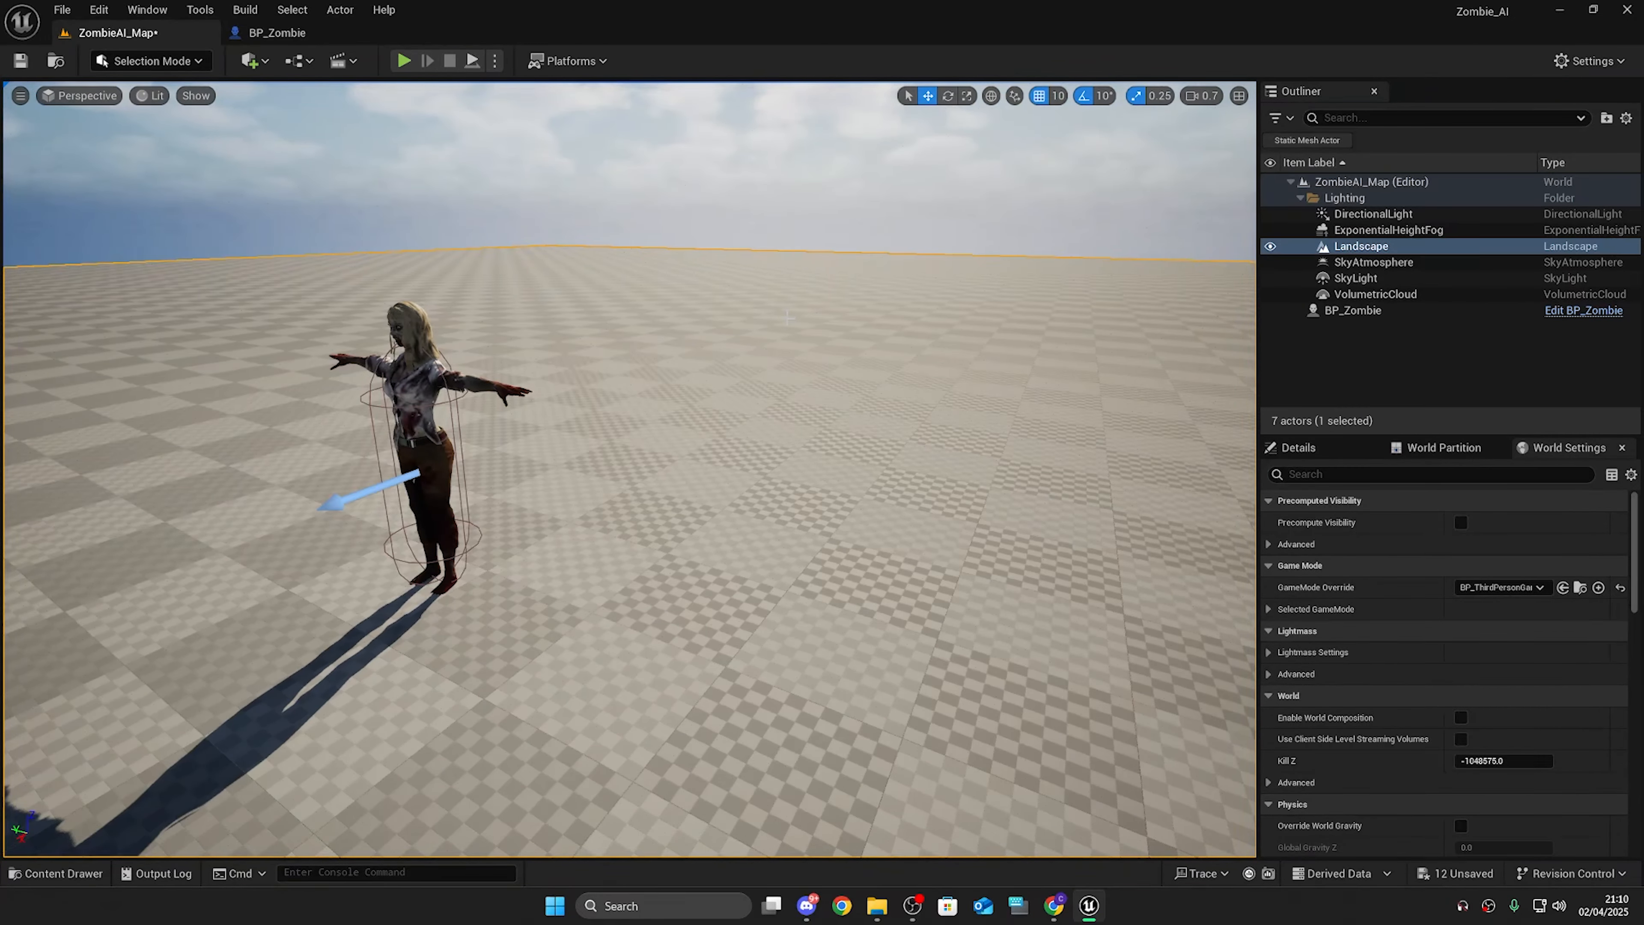
Step: Create a new folder named Anims inside the AI folder
key(ctrl+space)
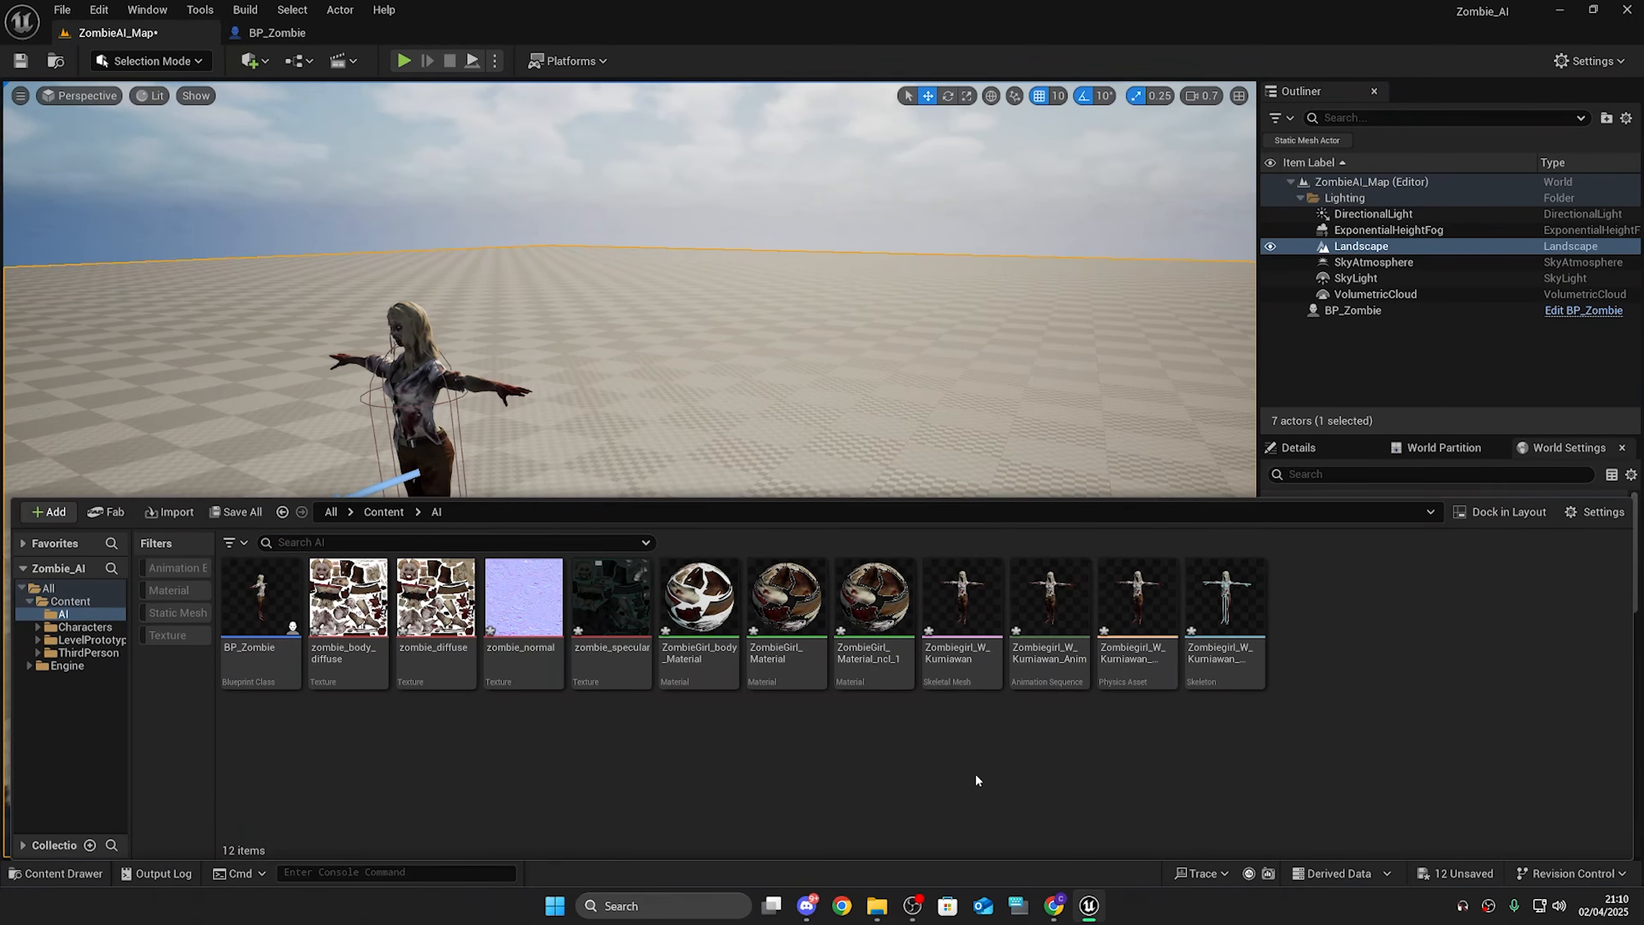
right_click(910, 746)
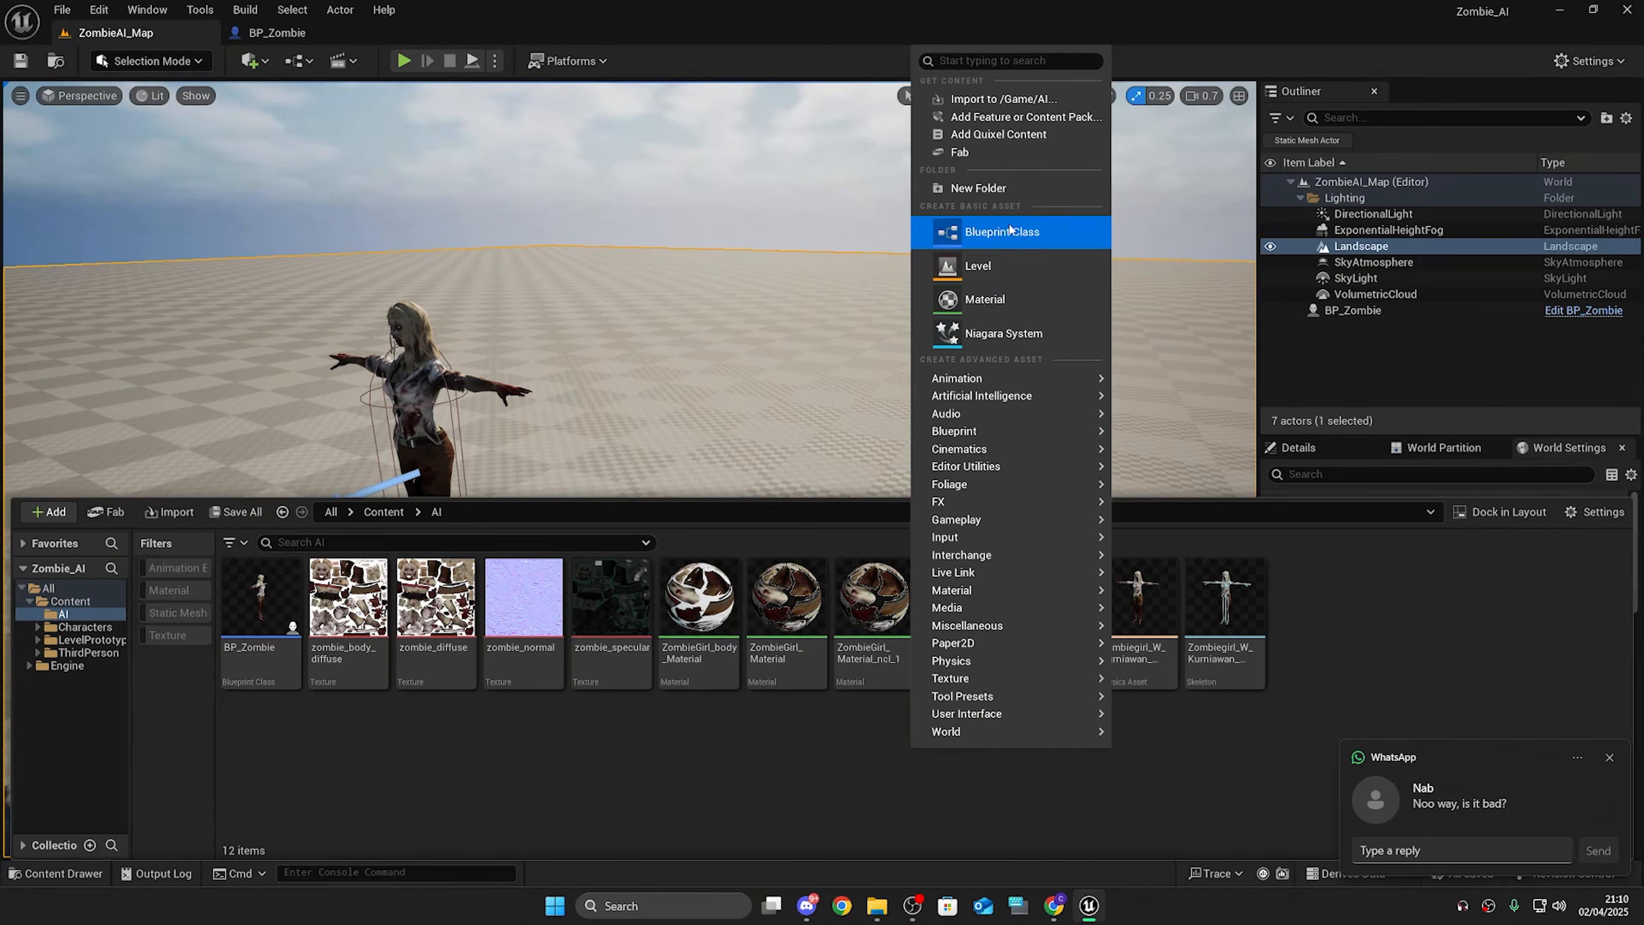
right_click(856, 760)
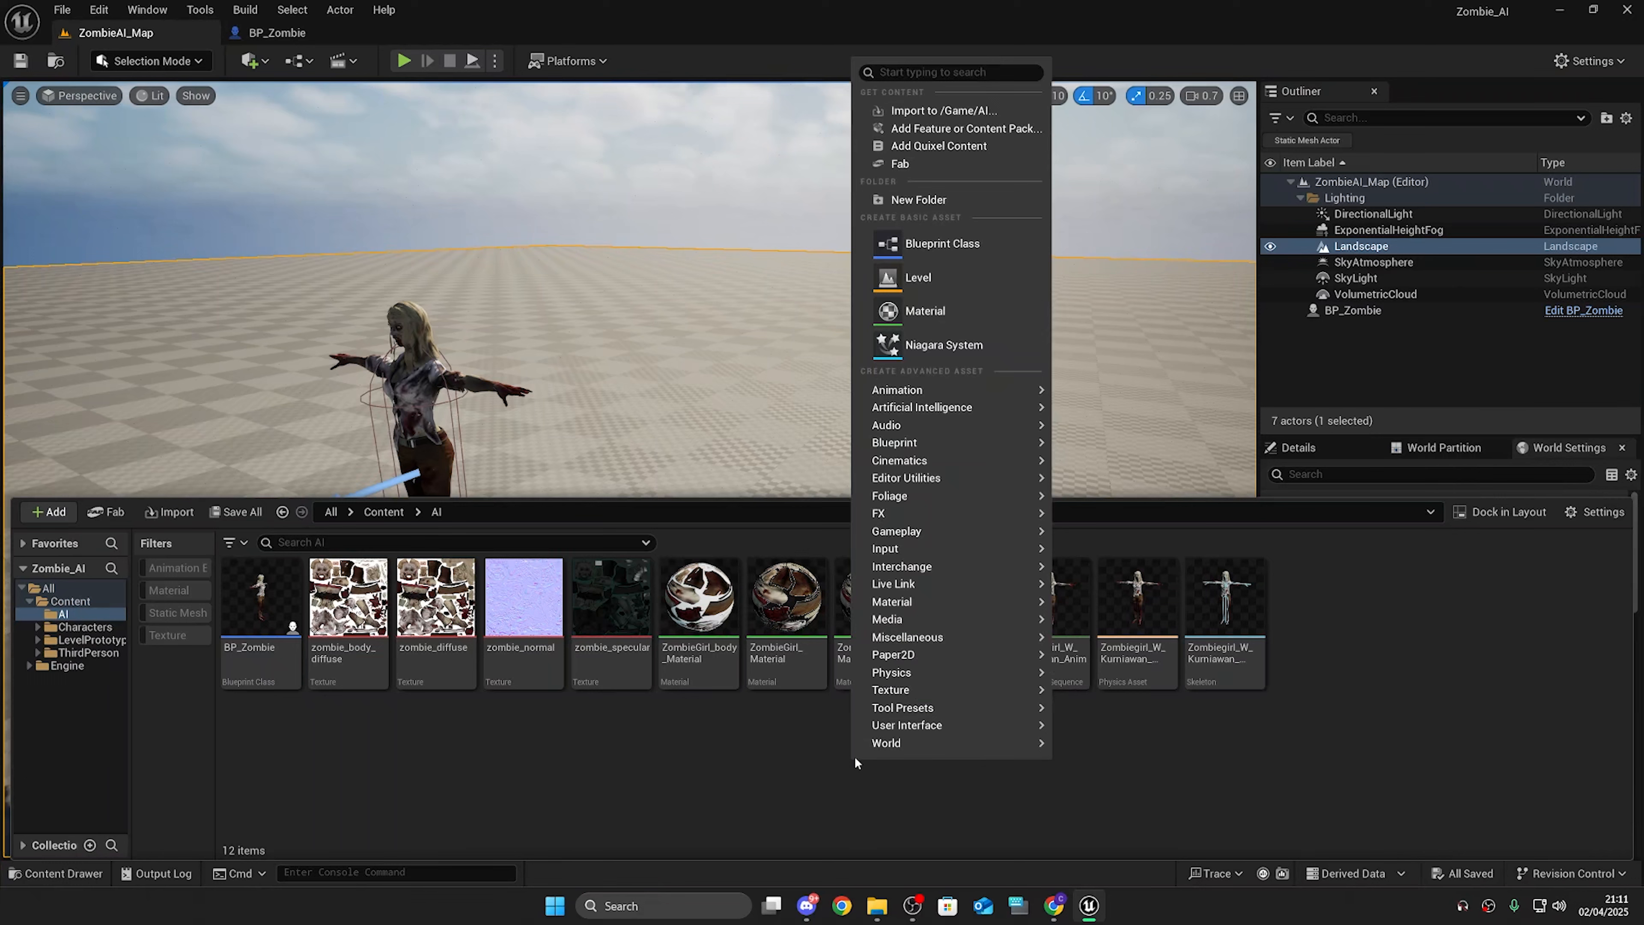
click(994, 198)
text(Anims)
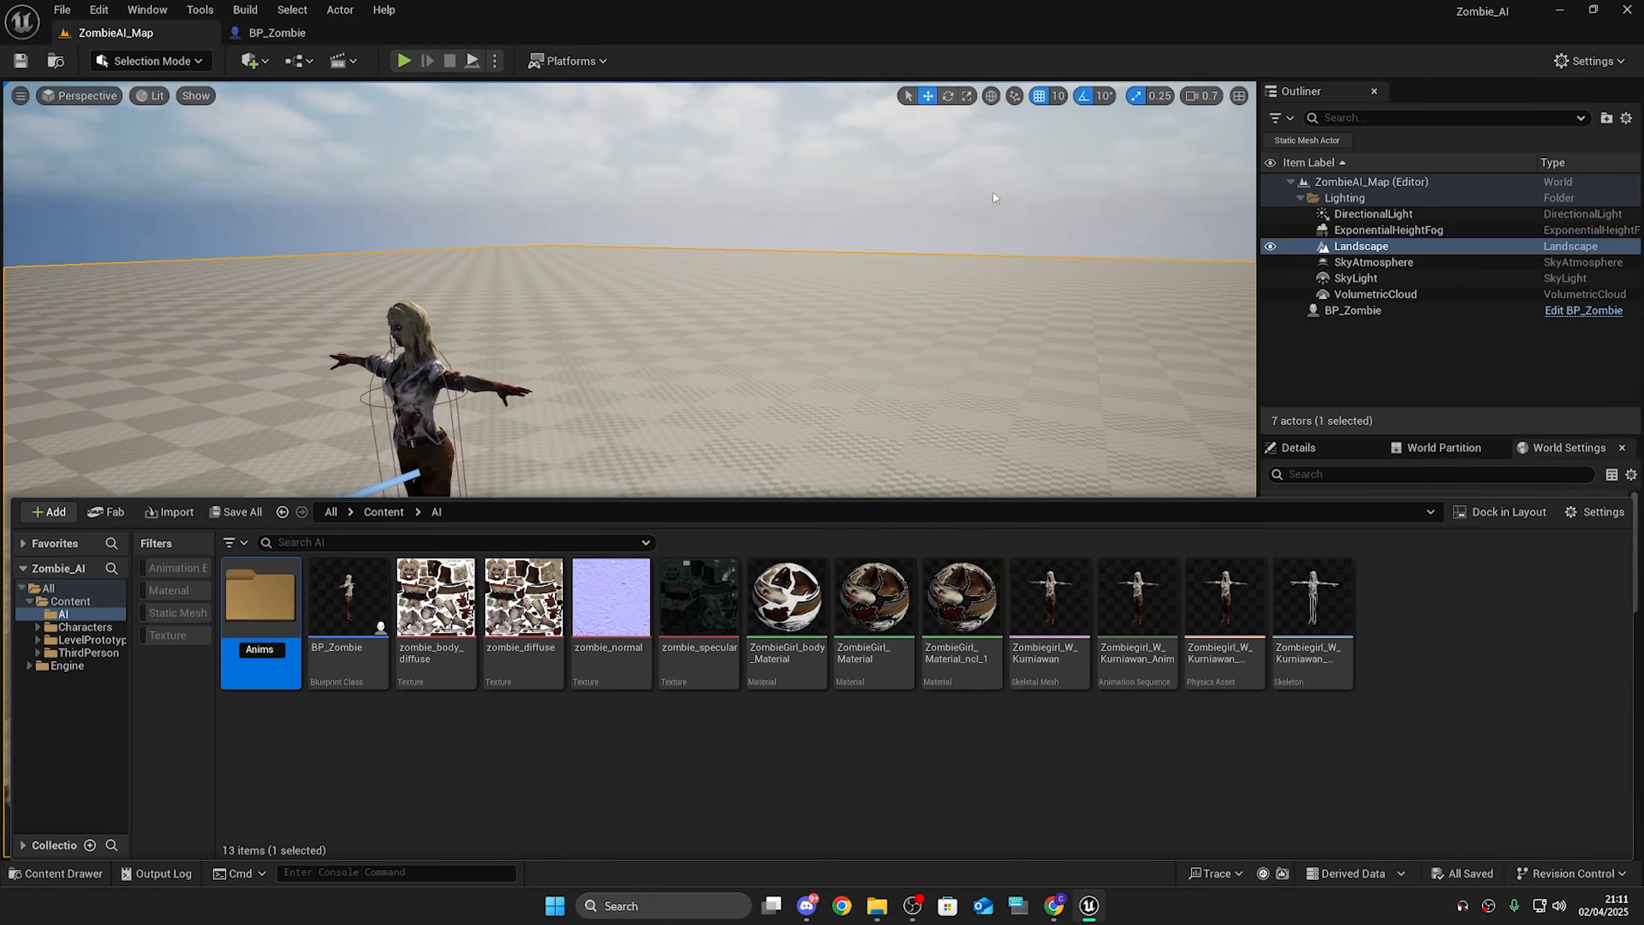
key(Return)
Step: Create a ZombieAssets folder and move all imported zombie textures, materials, mesh and skeleton assets into it
right_click(727, 752)
click(846, 192)
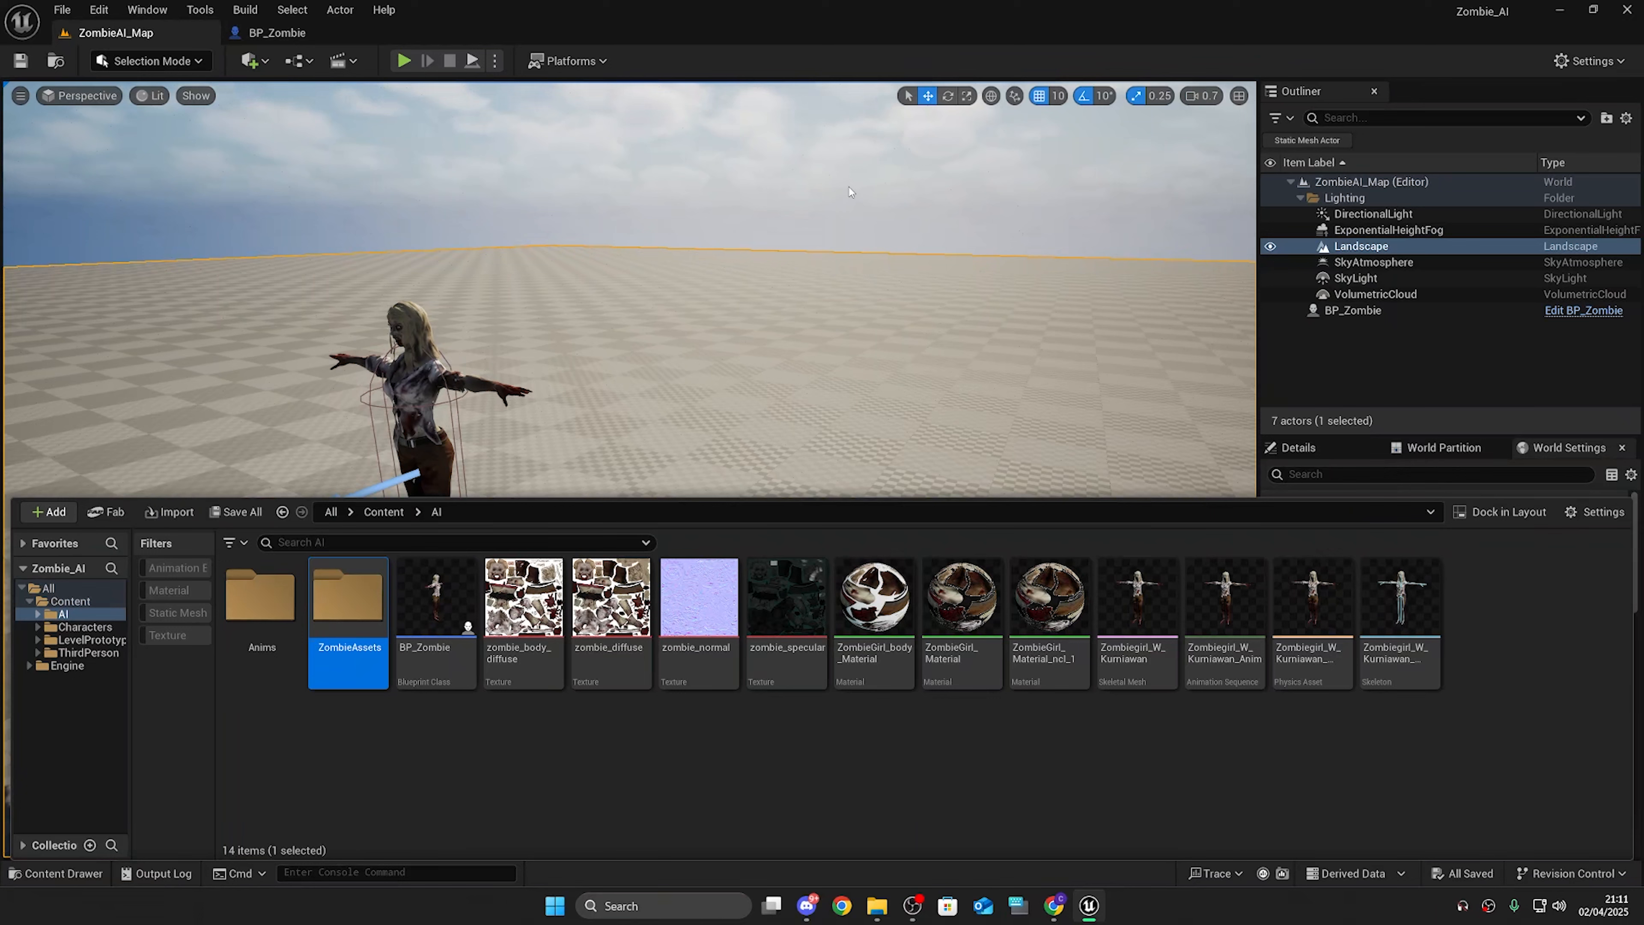
click(523, 599)
shift+click(1400, 603)
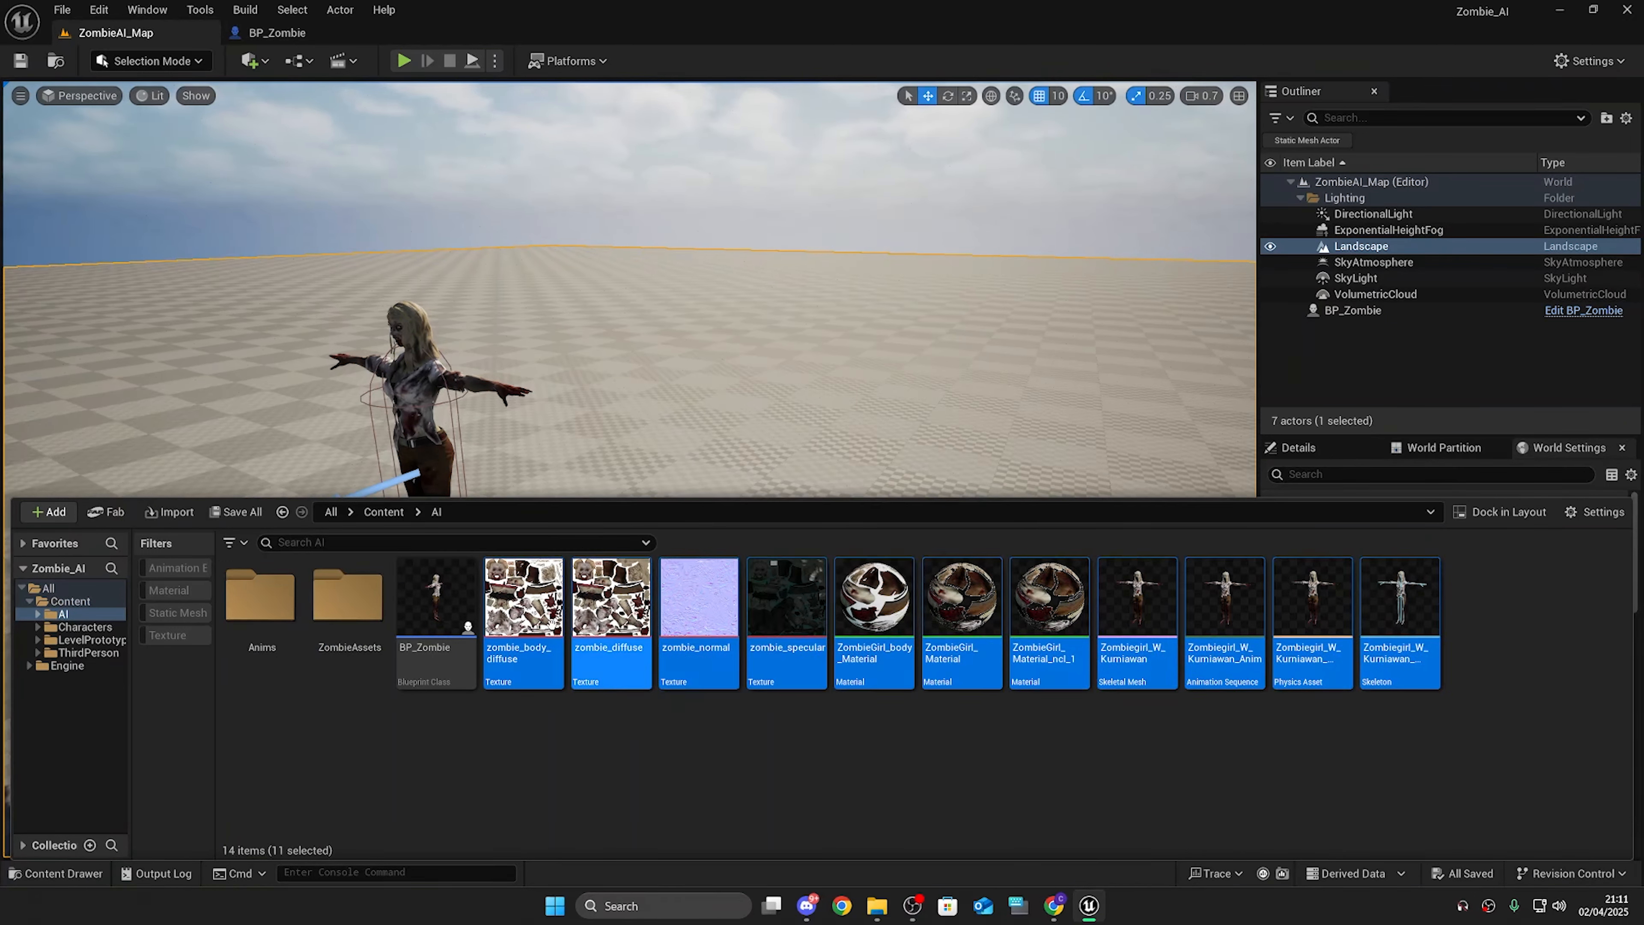
drag(523, 599, 360, 642)
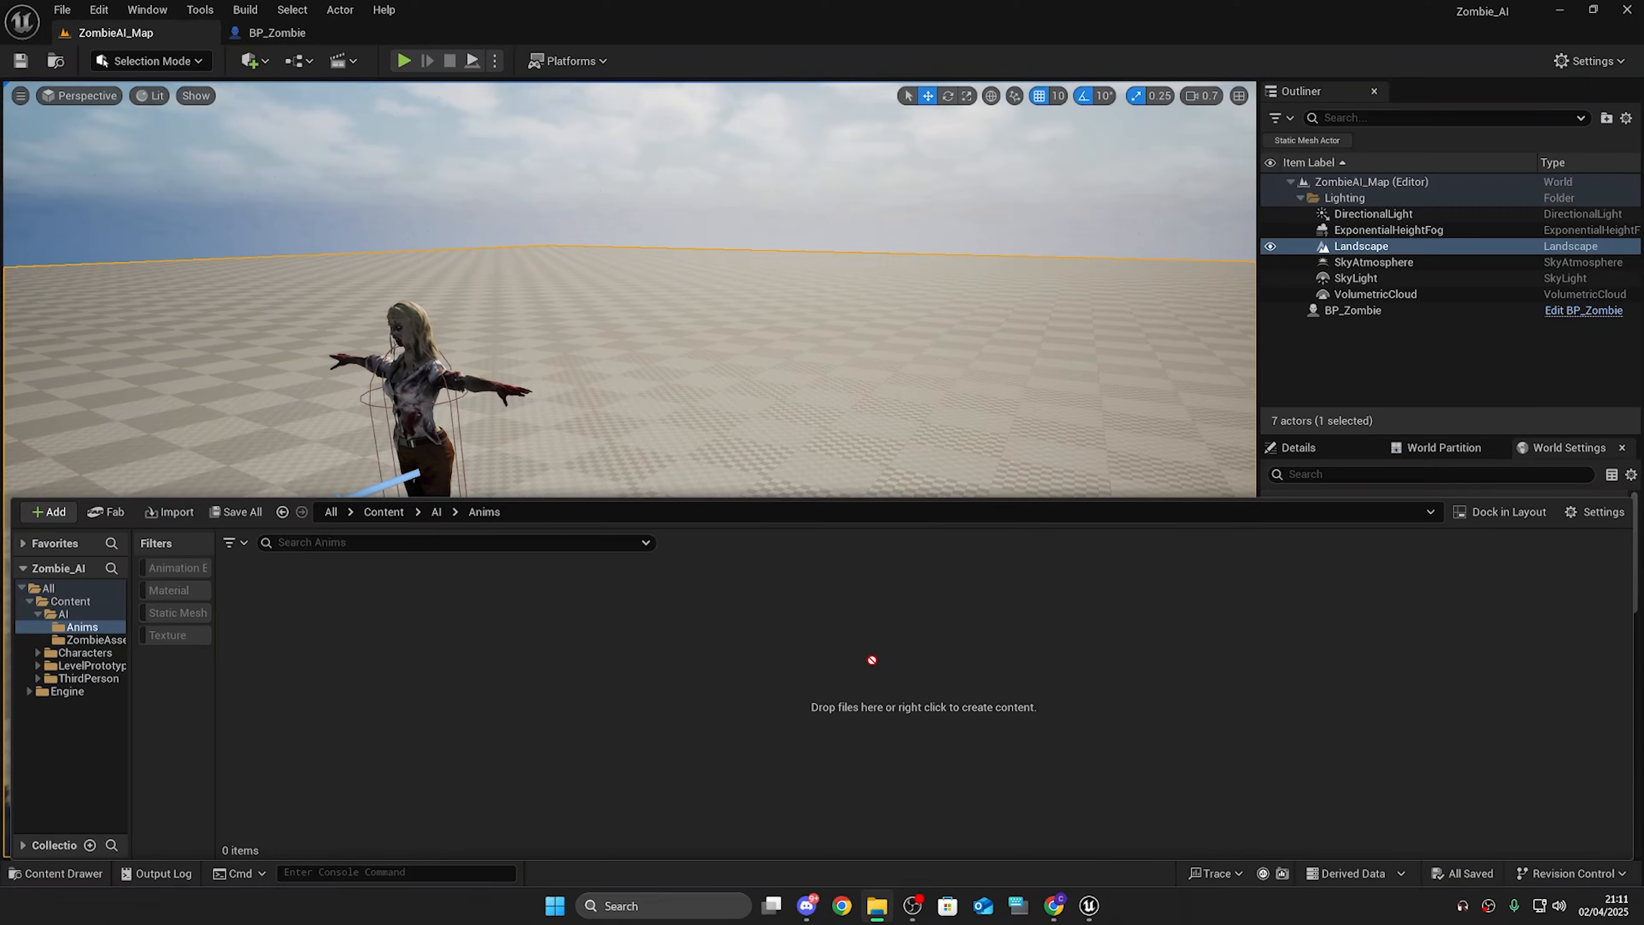
Step: Import the Zombie Idle and Zombie Running FBX files into Anims using the Zombiegirl_W_Kurniawan_Skeleton
drag(872, 661, 872, 661)
scroll(881, 628, down, 1)
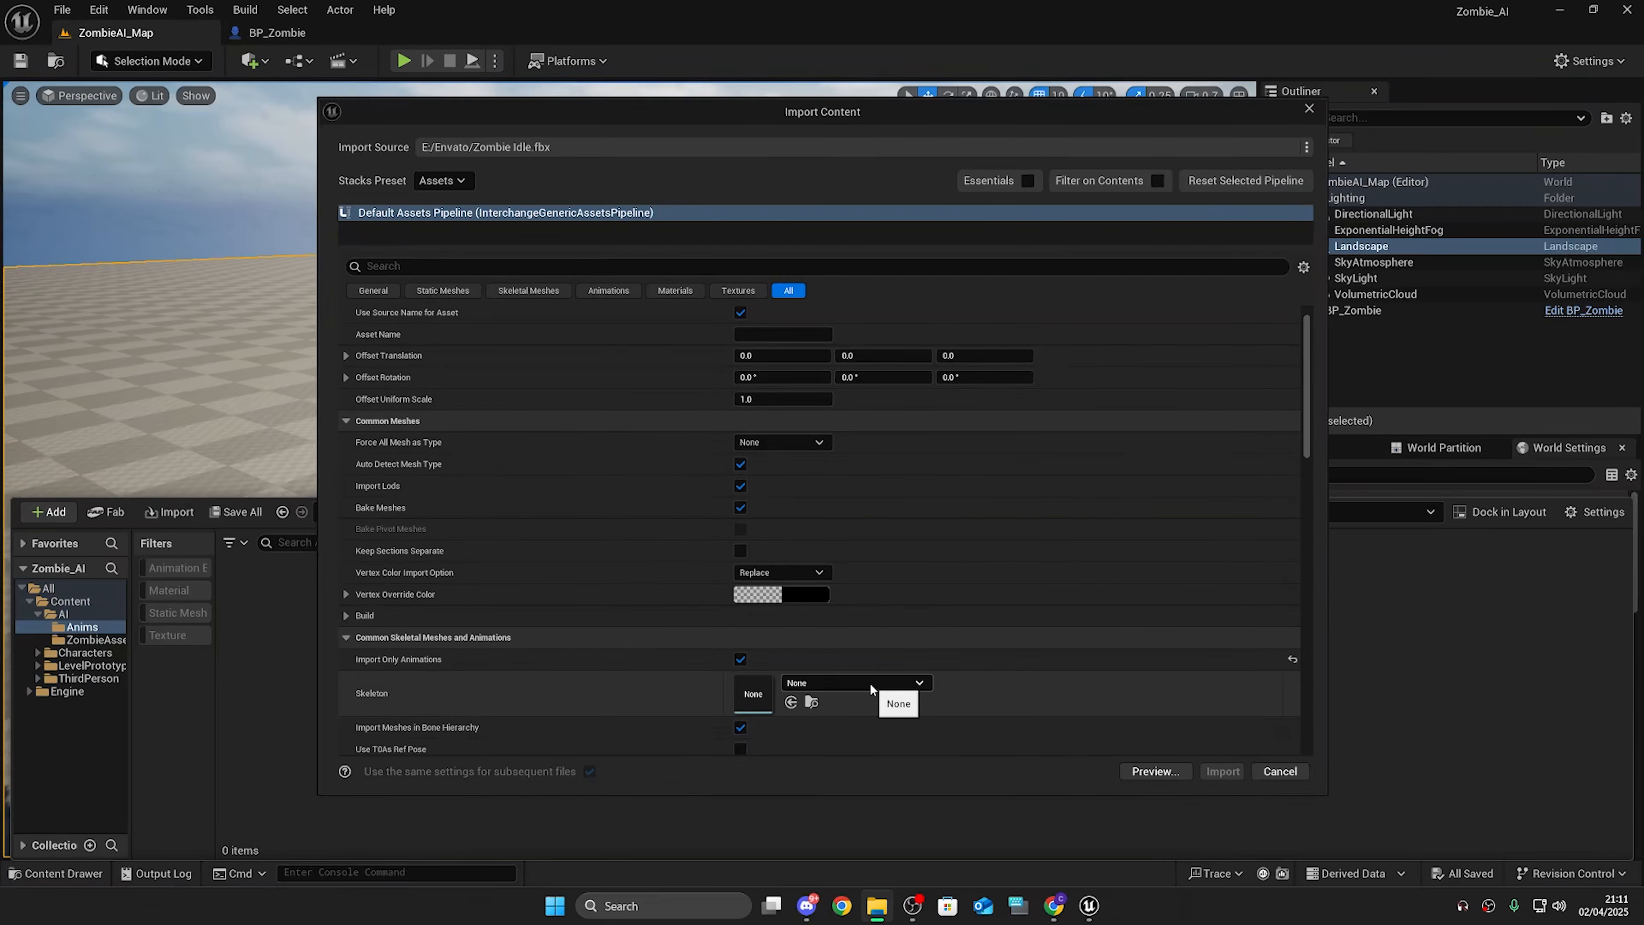
click(869, 682)
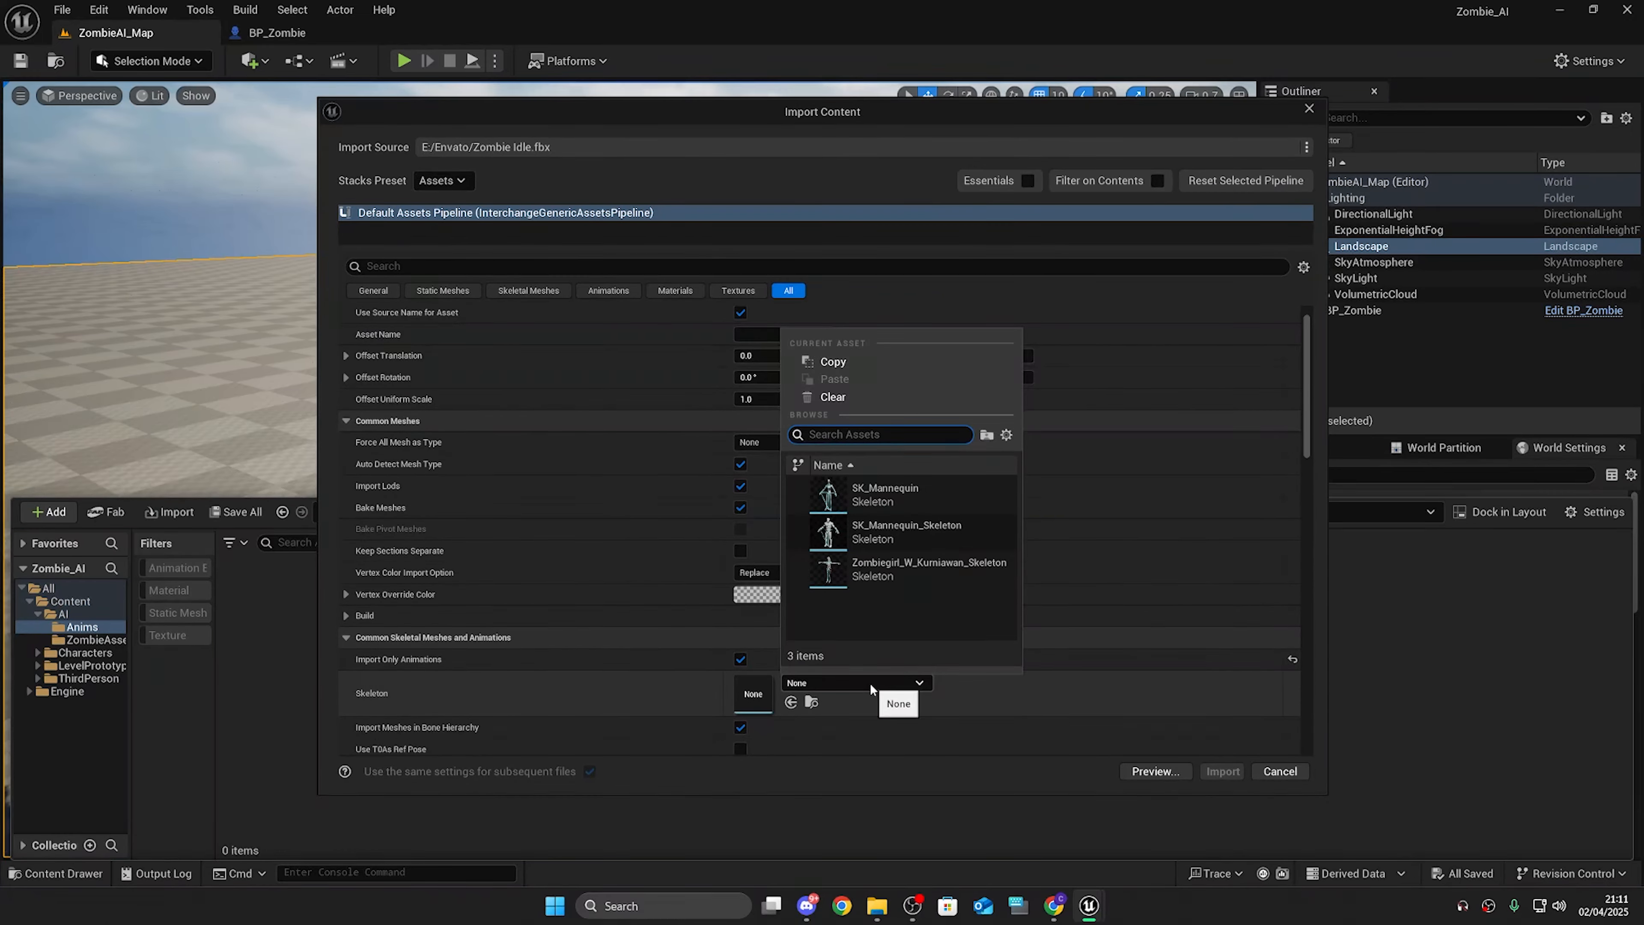
click(919, 582)
scroll(1067, 711, down, 3)
click(1222, 771)
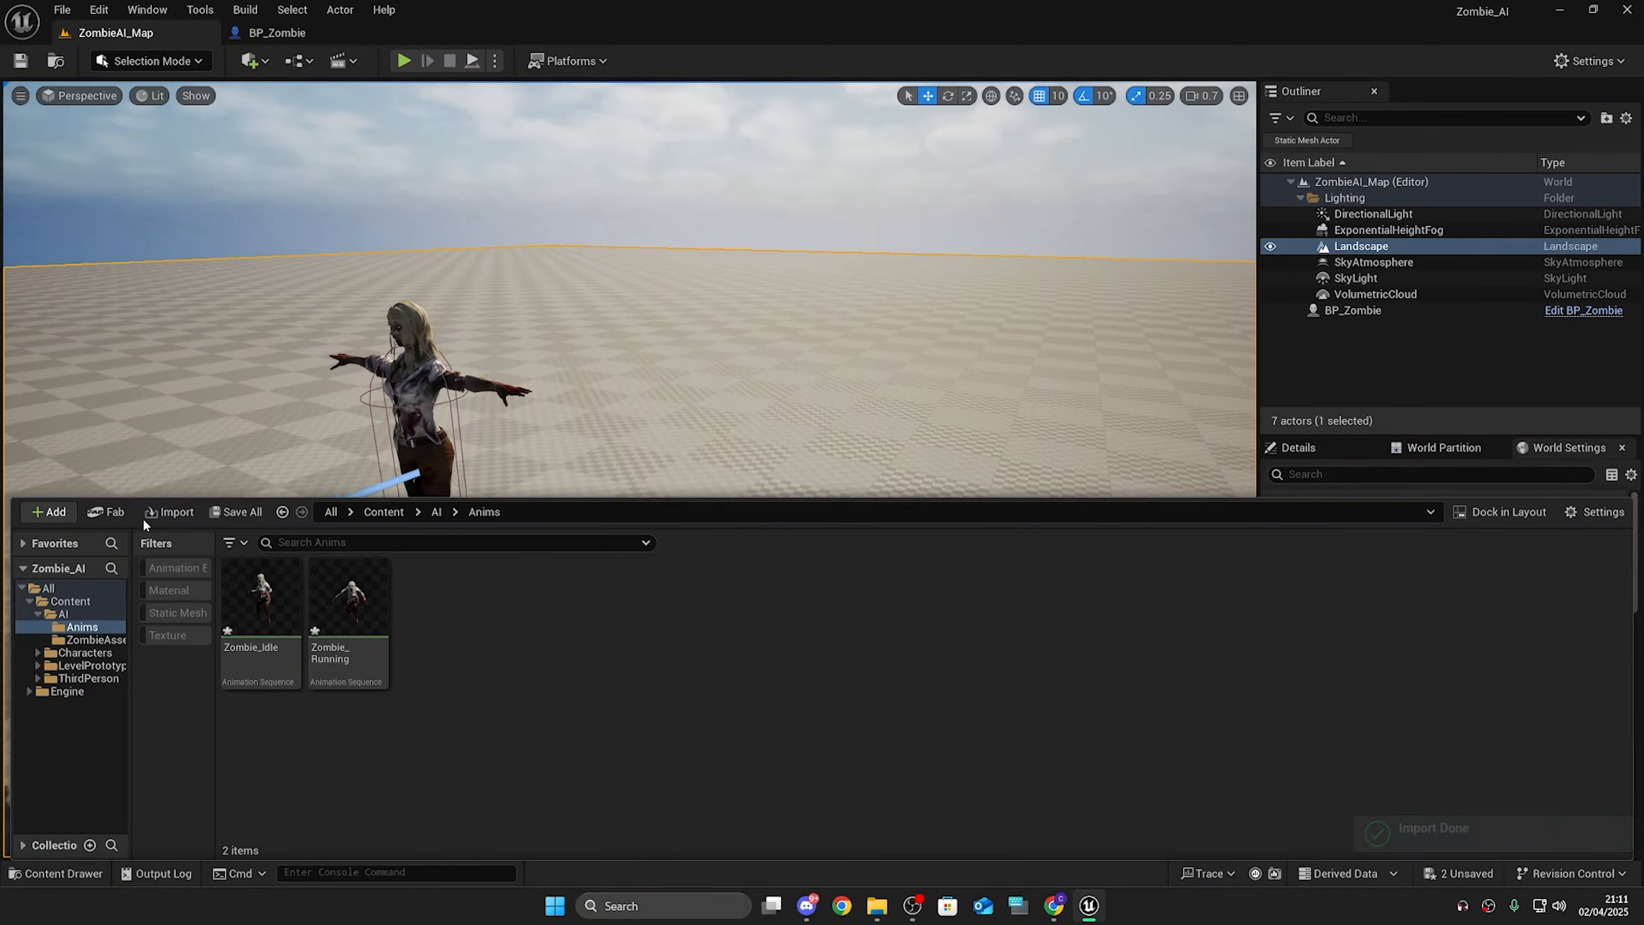
Step: Open the Zombie_Idle animation sequence and preview it on the zombie
click(235, 511)
click(917, 633)
double_click(261, 599)
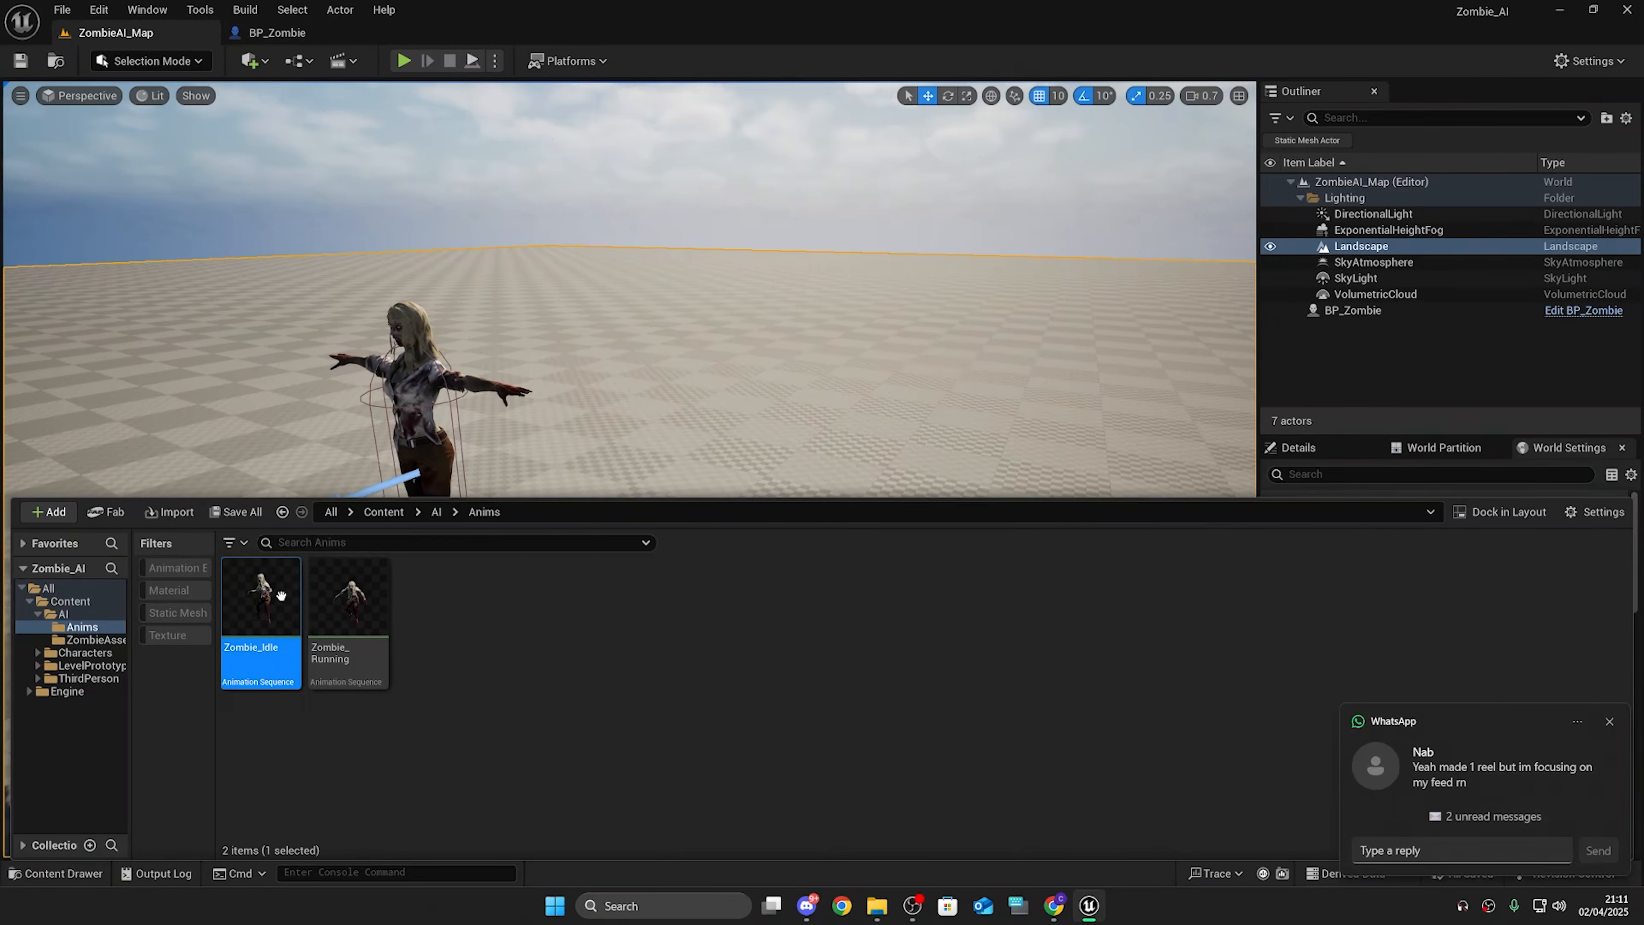
click(1610, 724)
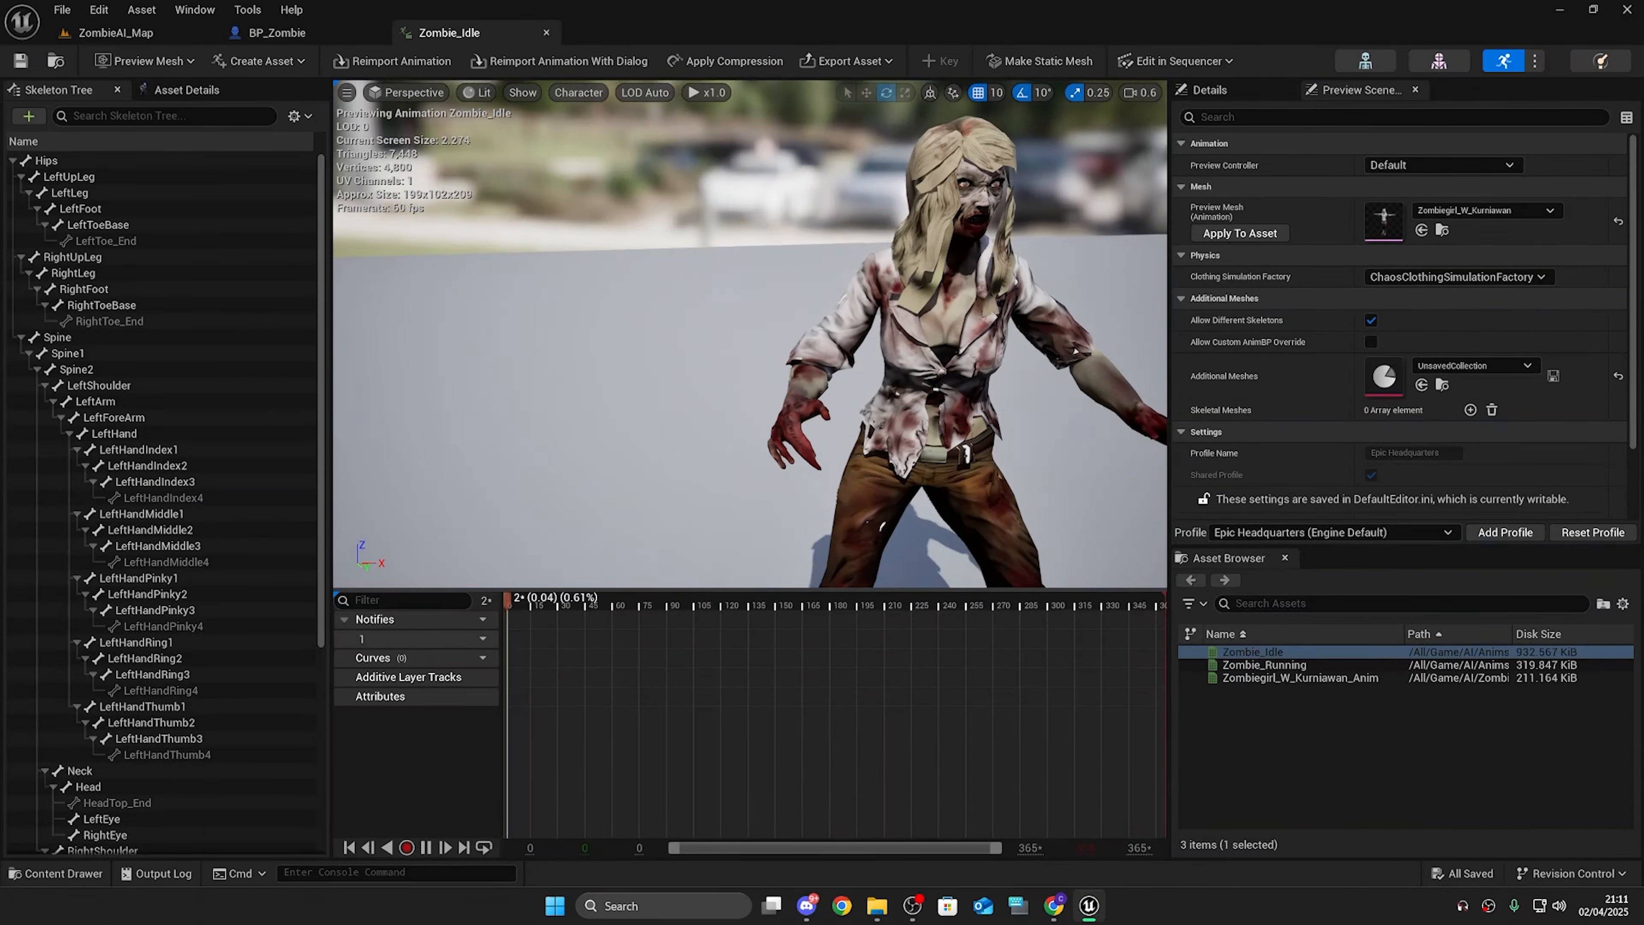
scroll(760, 418, down, 5)
right_drag(761, 418, 796, 447)
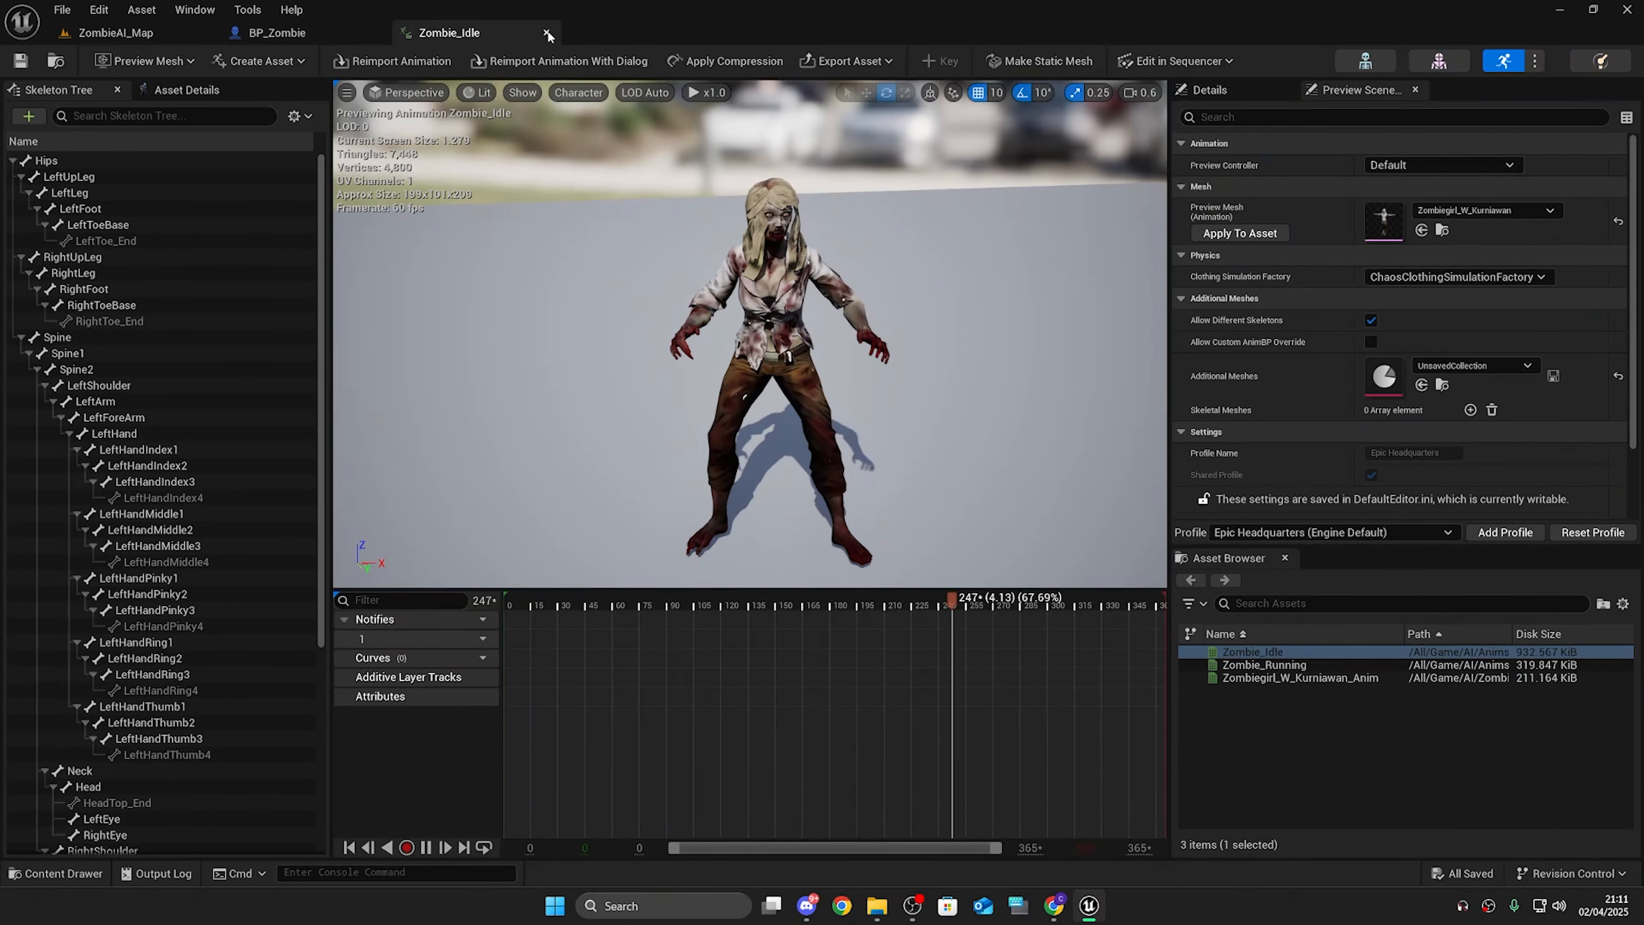
click(175, 434)
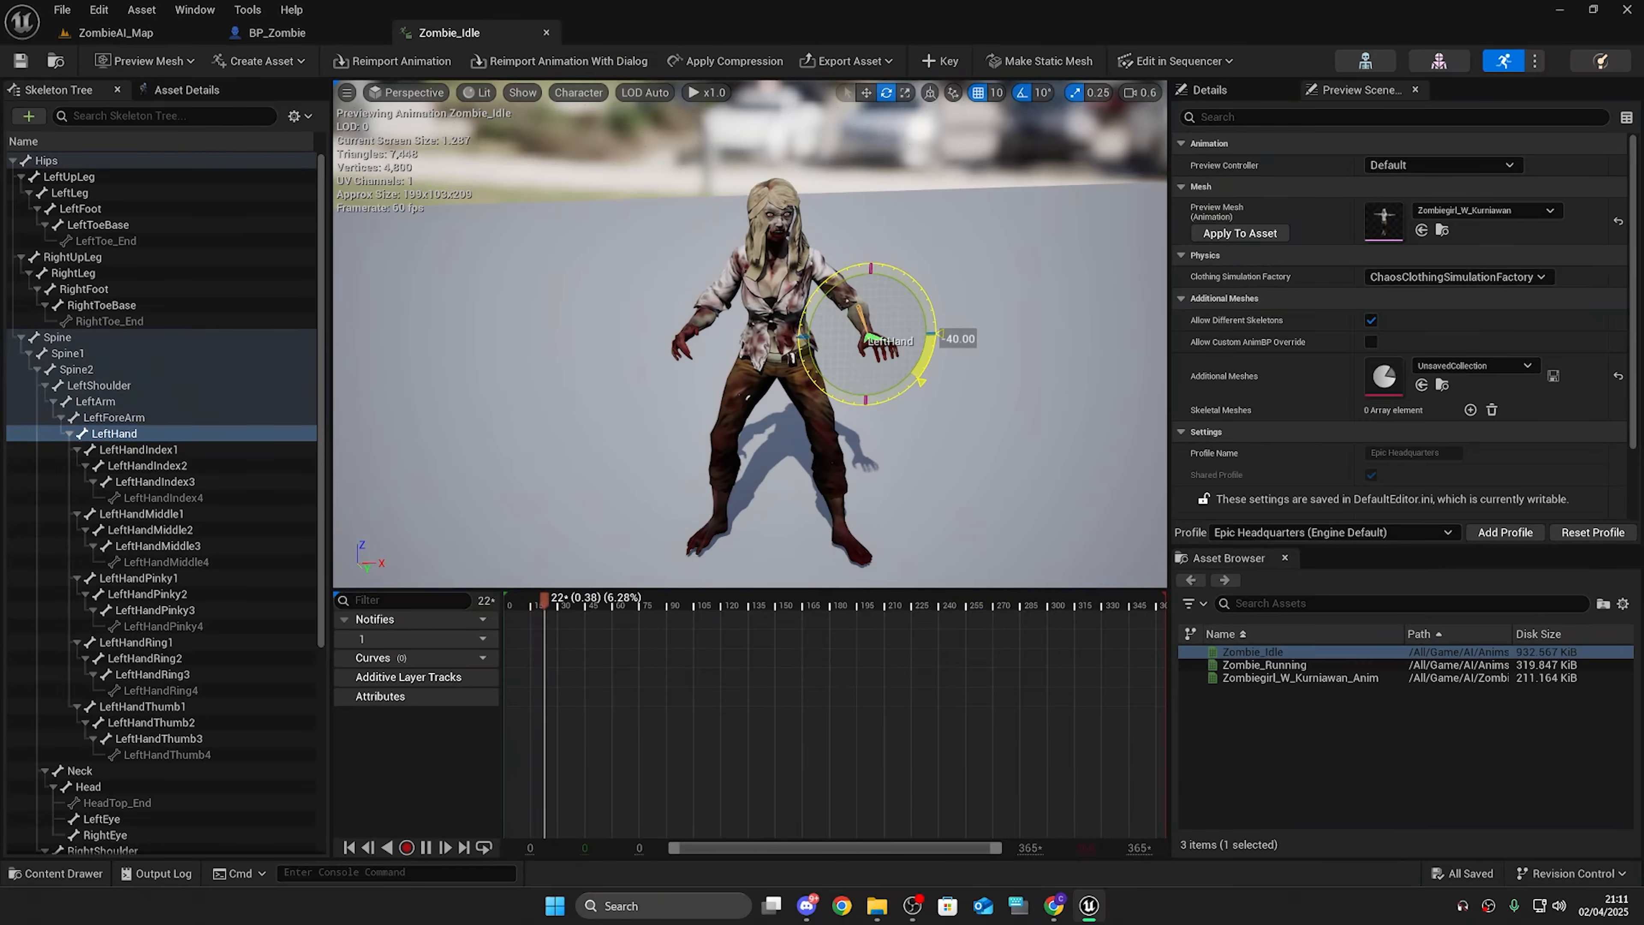
click(95, 339)
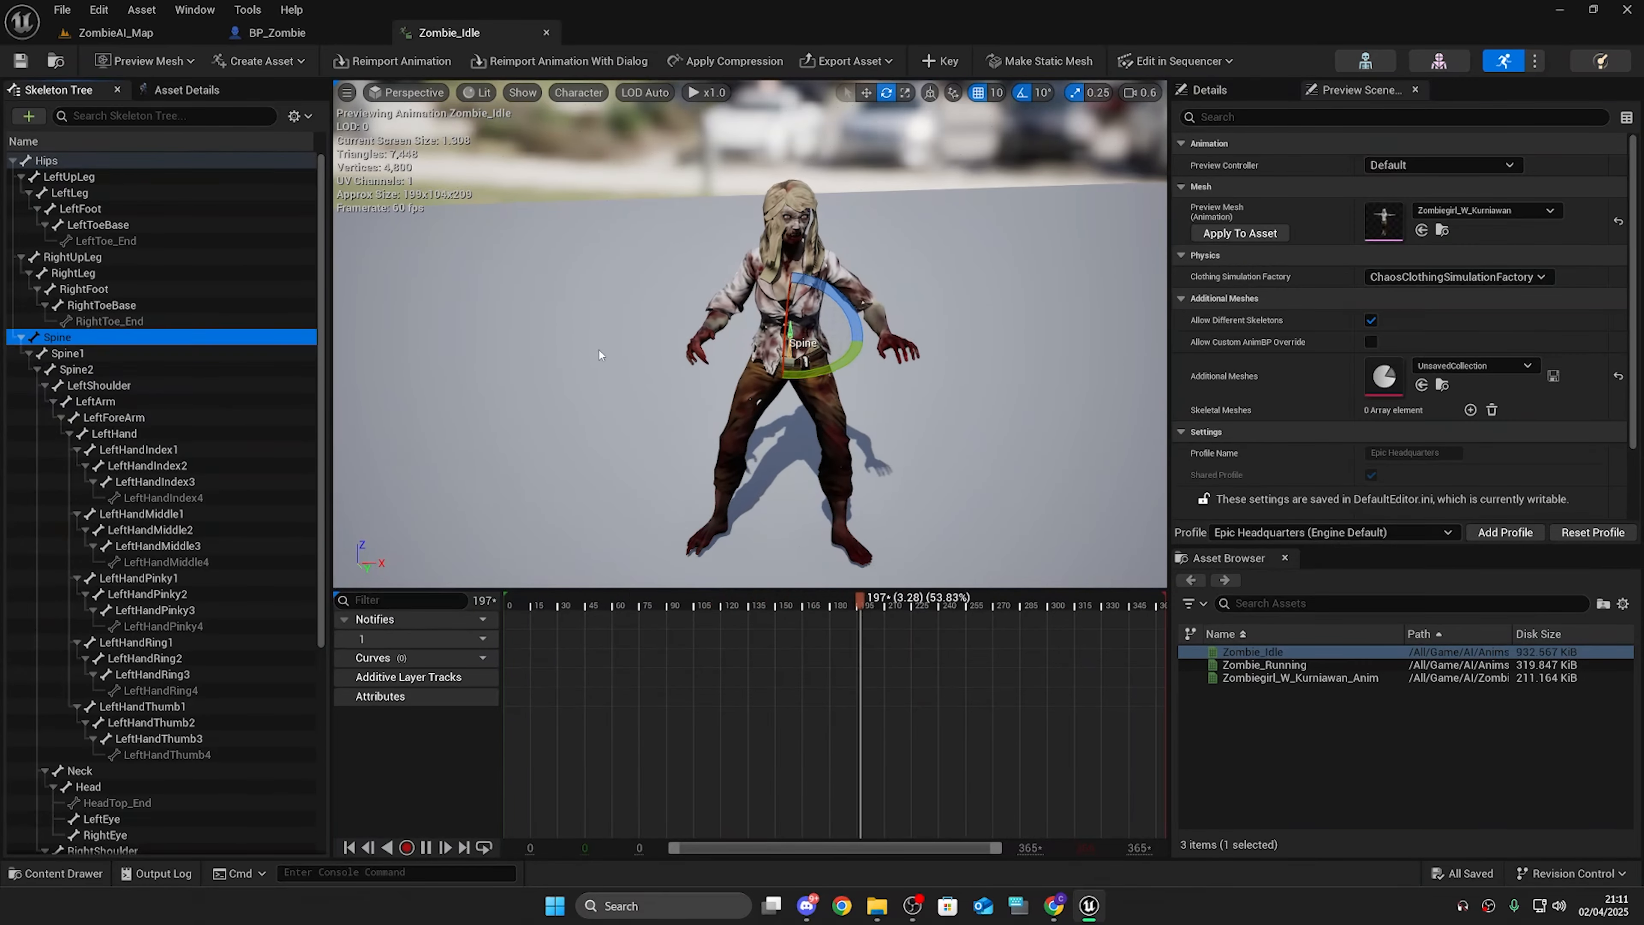
drag(748, 398, 770, 350)
key(ctrl+z)
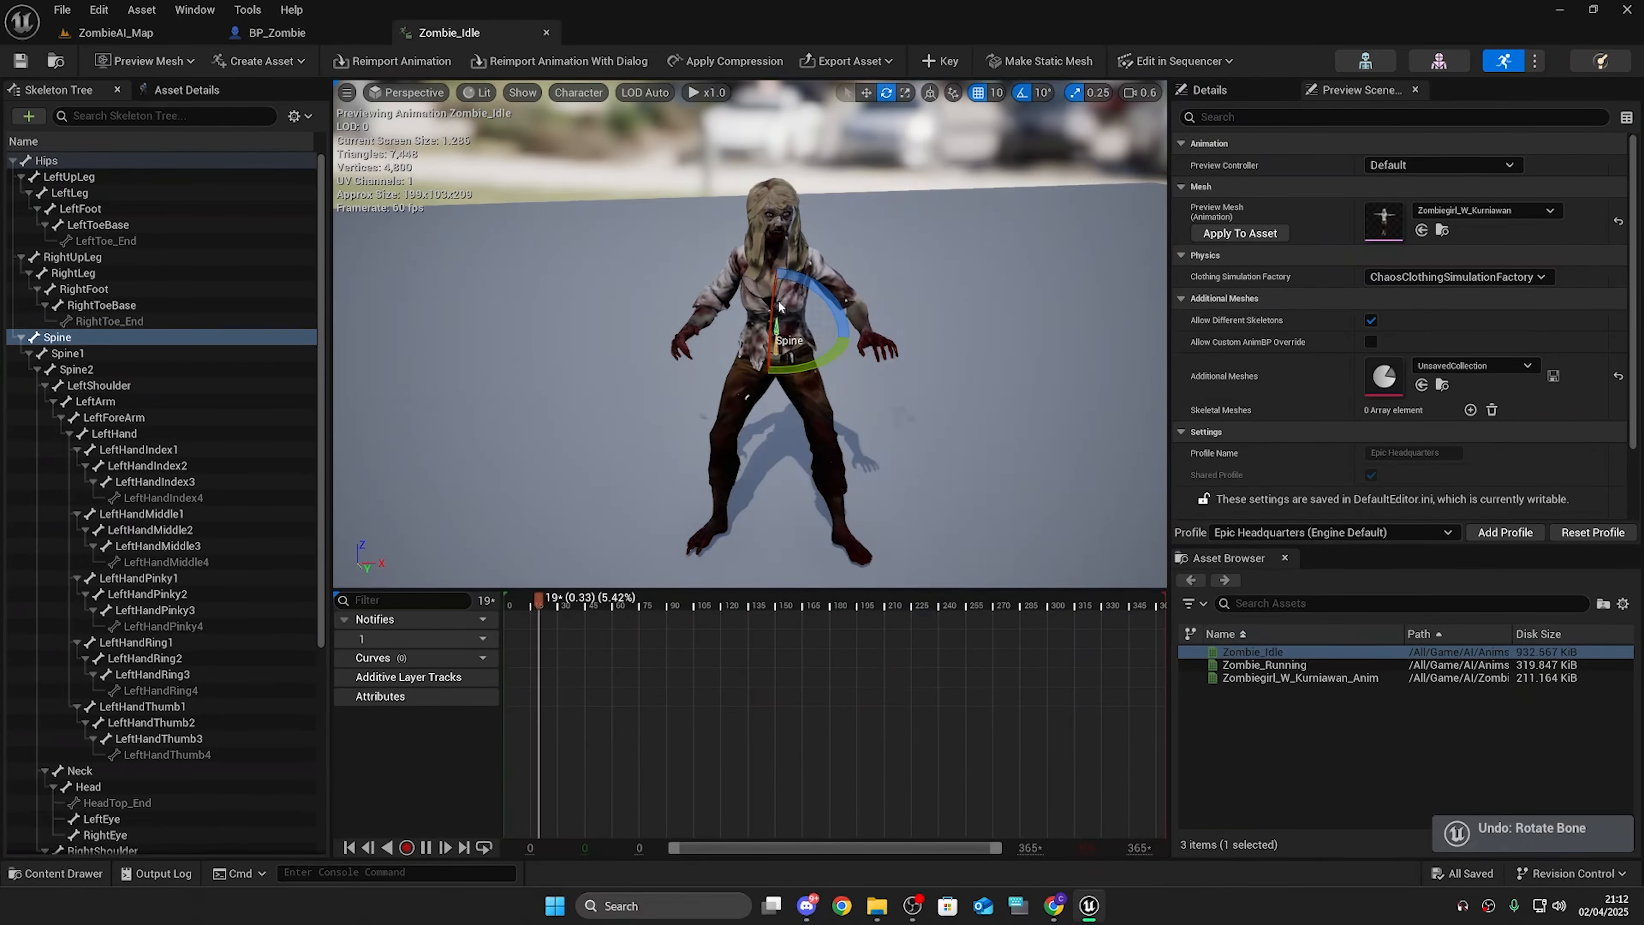
Step: Close the Zombie_Idle animation editor and maximize the BP_Zombie blueprint window
click(546, 33)
double_click(348, 712)
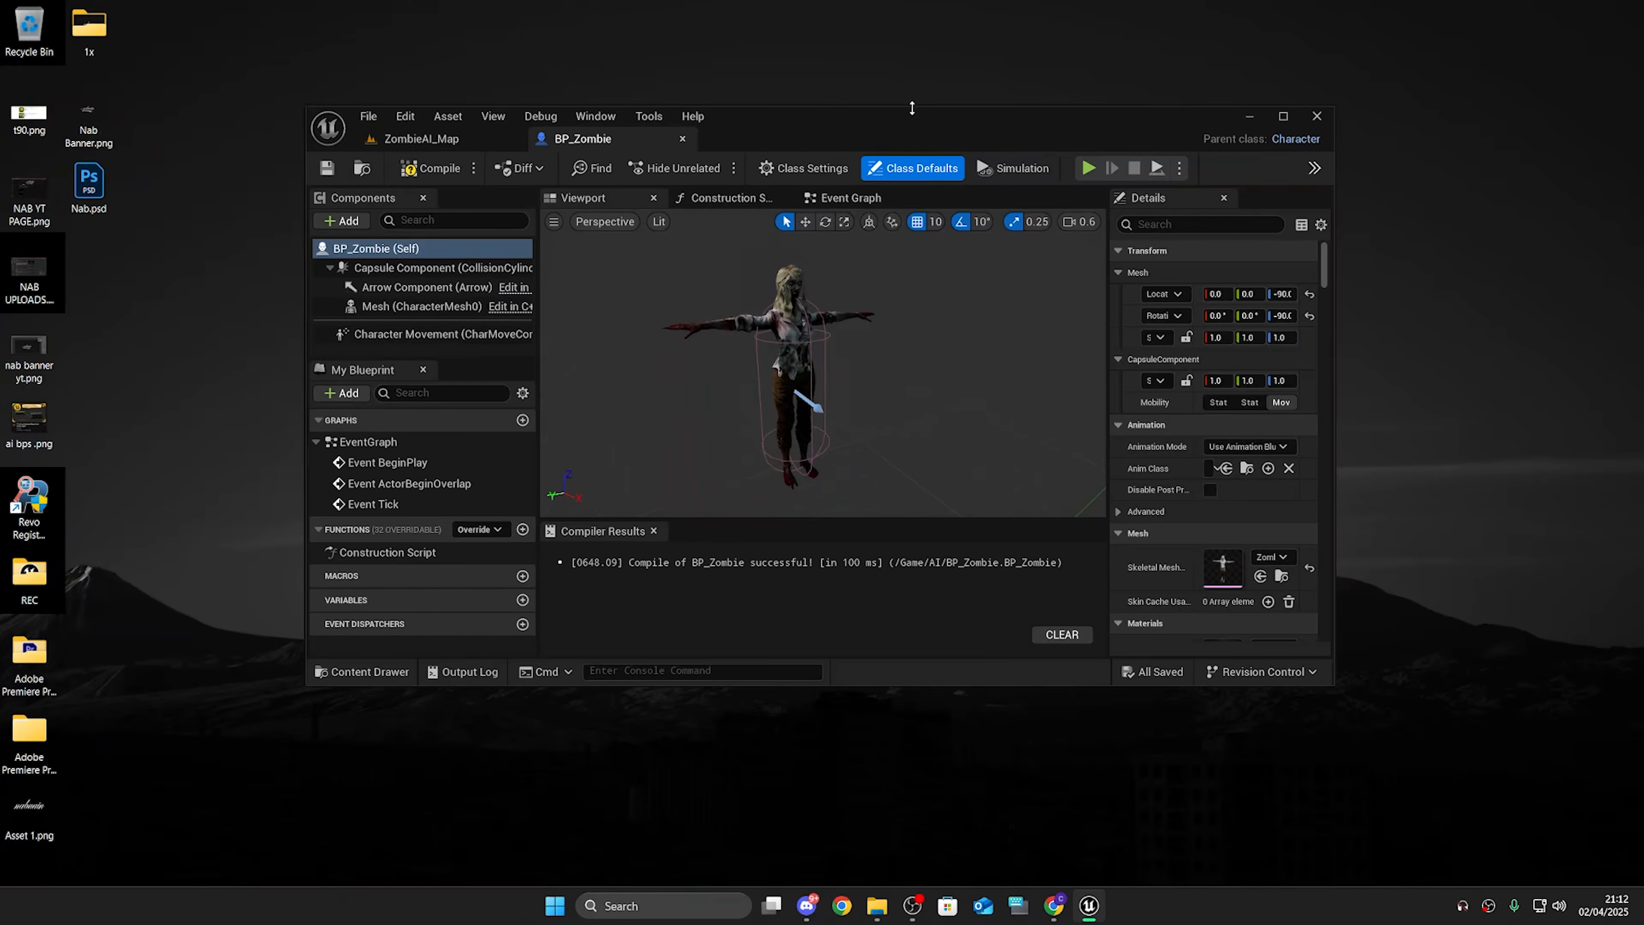
double_click(912, 109)
Step: Create an Animation Blueprint for Zombiegirl_W_Kurniawan_Skeleton in the Anims folder and name it ABP_Zombie
key(ctrl+space)
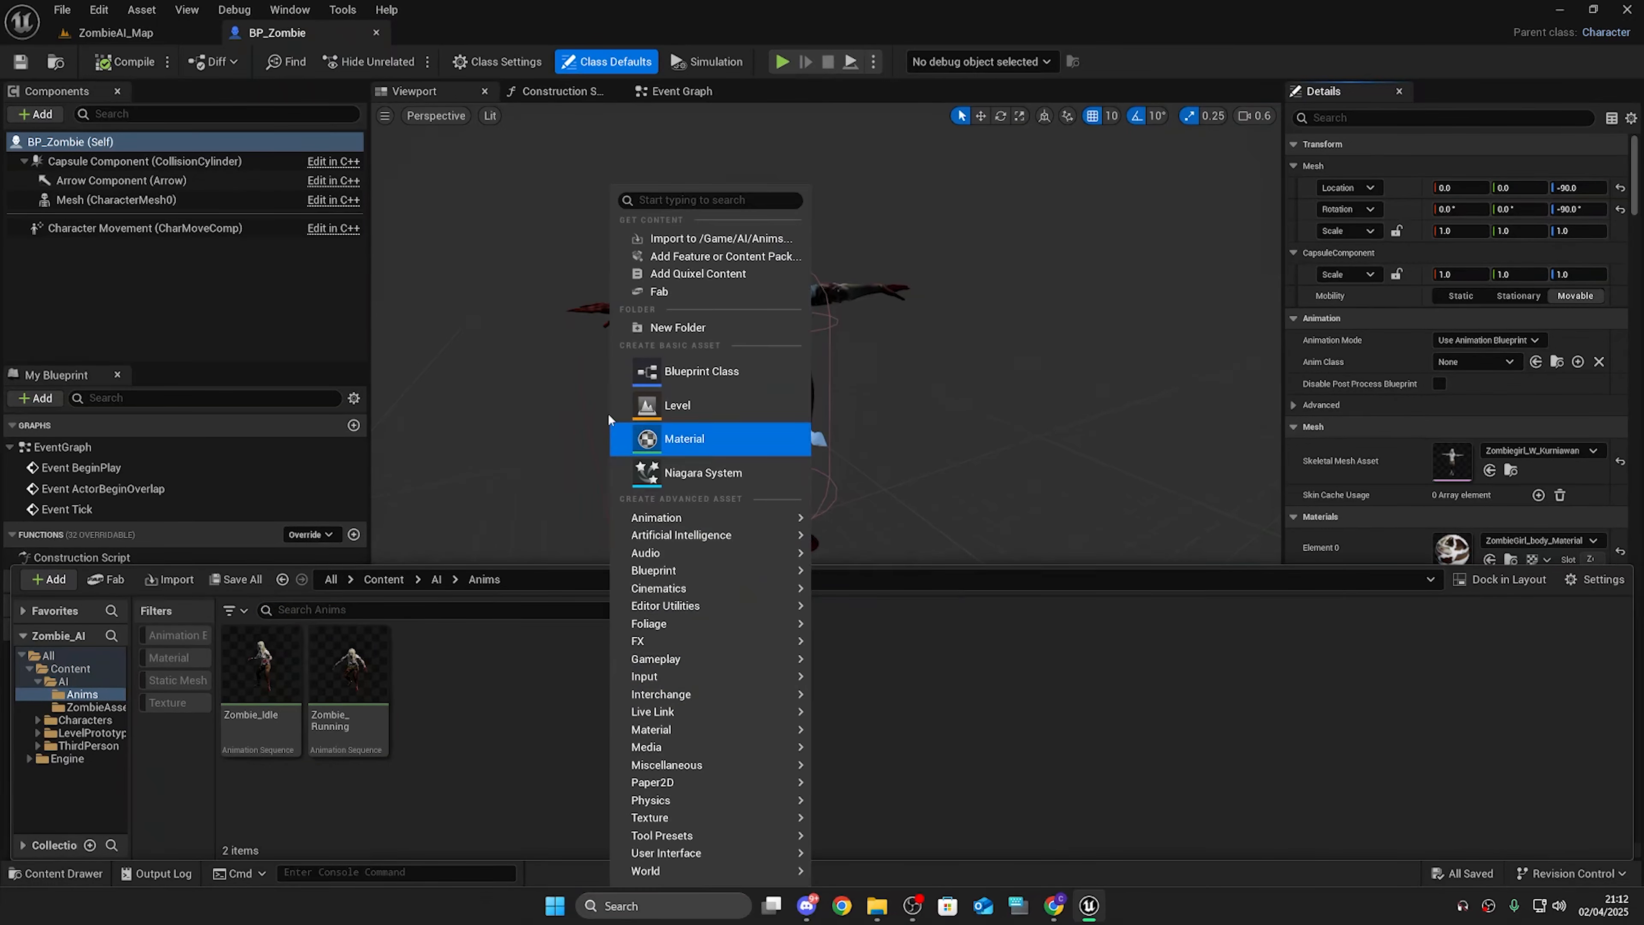
mouse_move(793, 517)
click(919, 526)
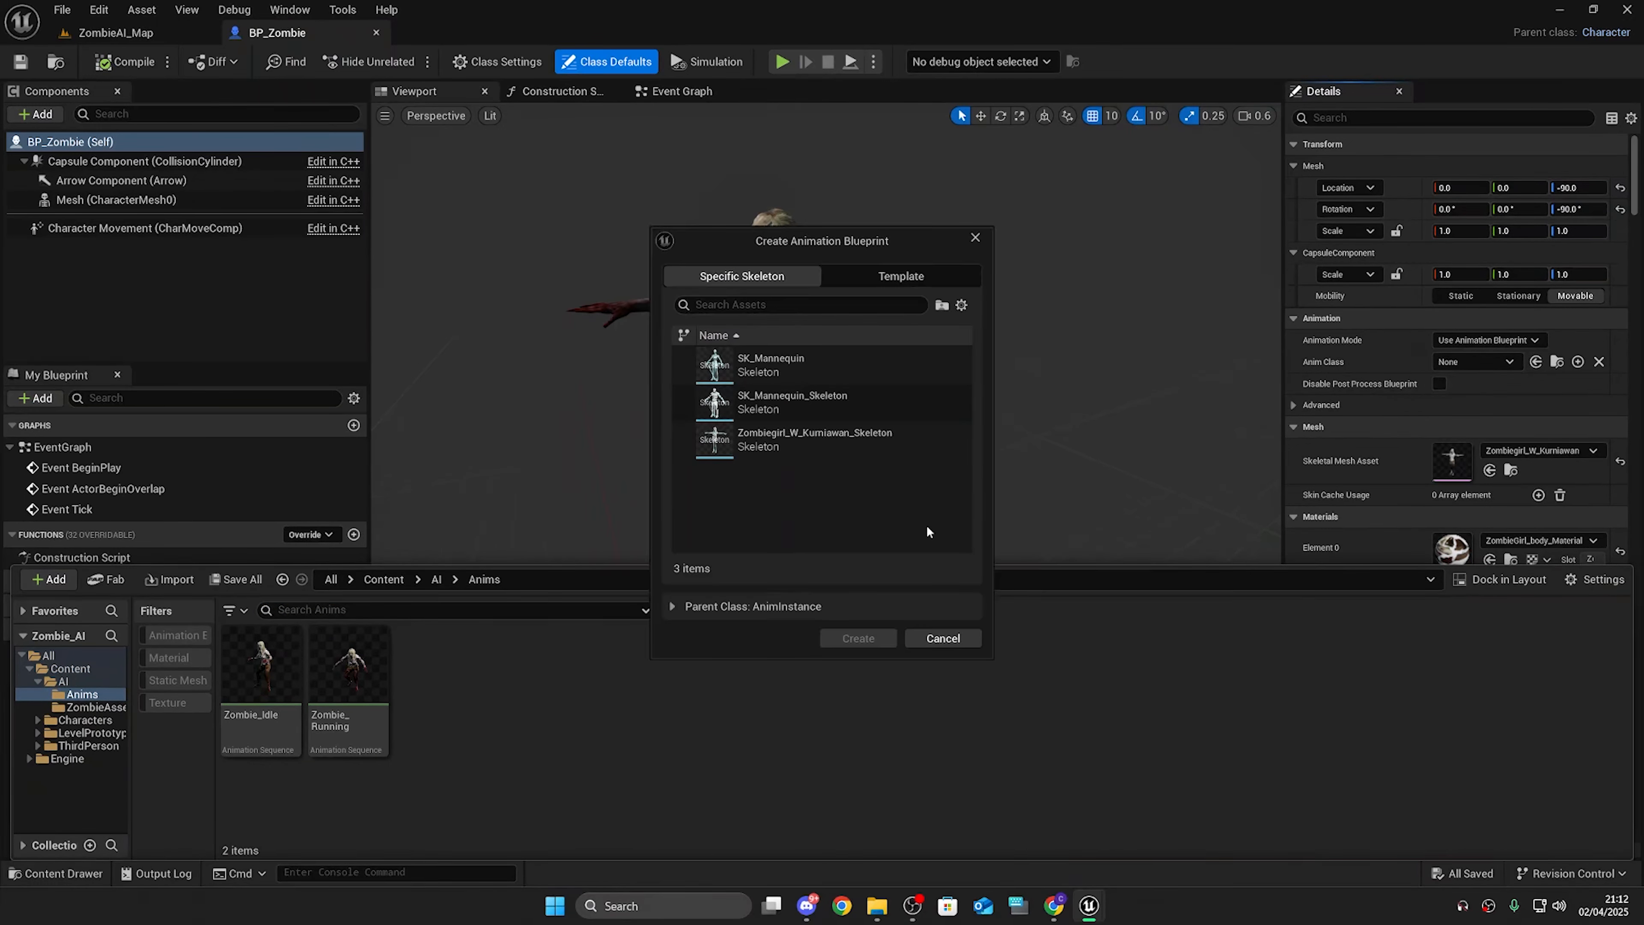
click(816, 438)
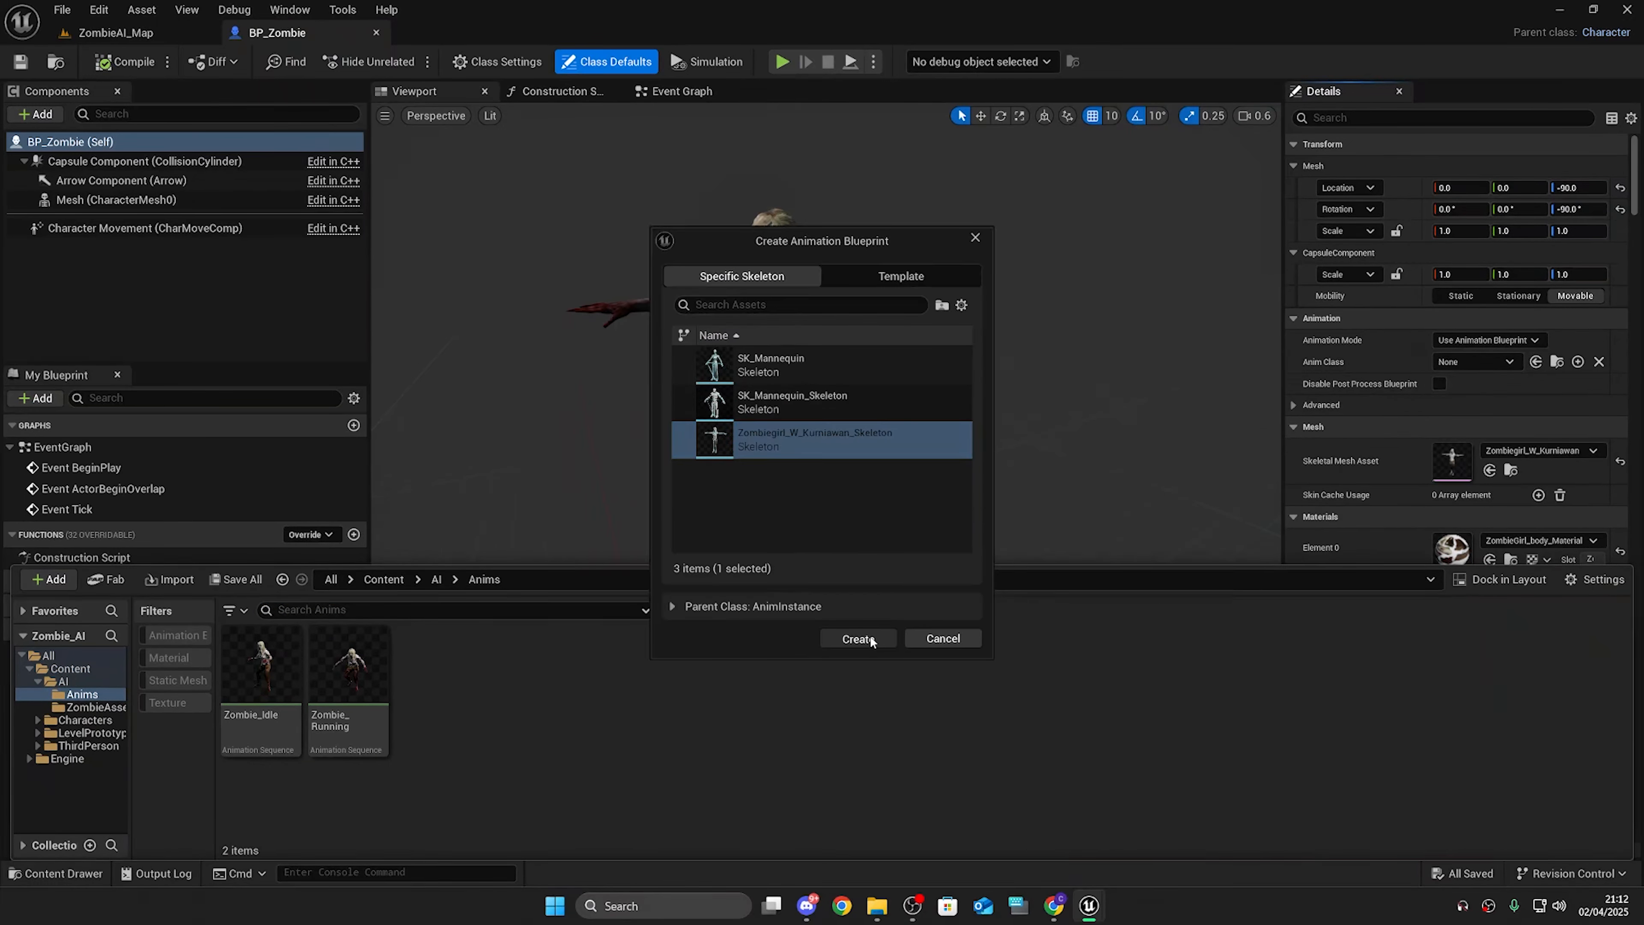
click(857, 638)
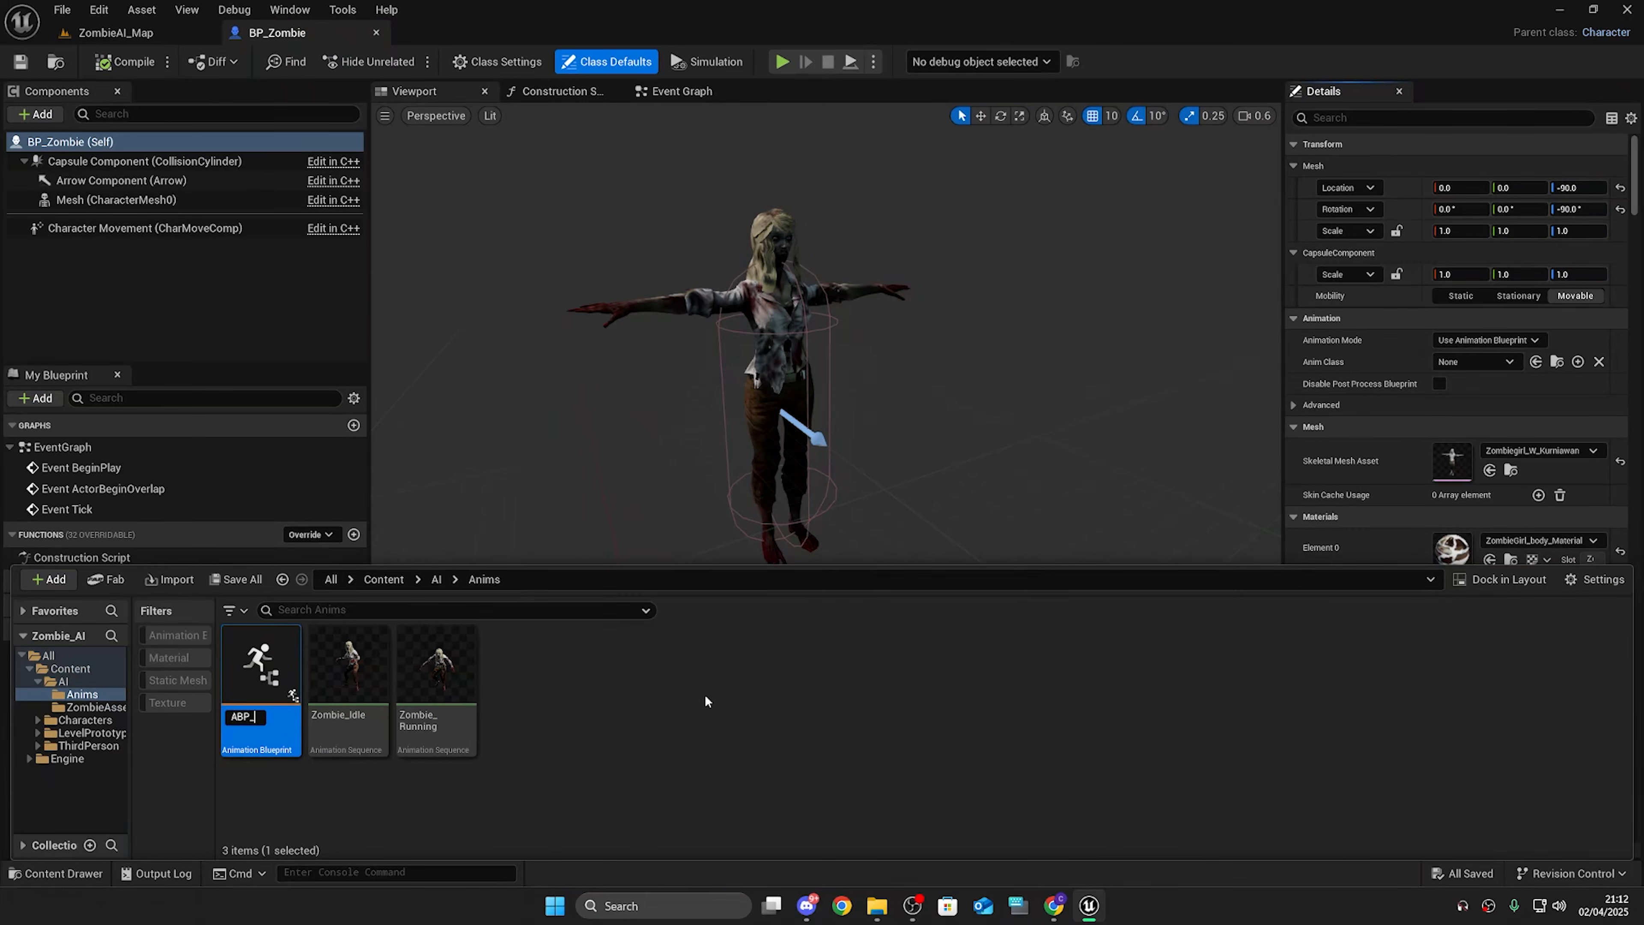
text(ABP_Zombie)
key(Return)
click(1576, 705)
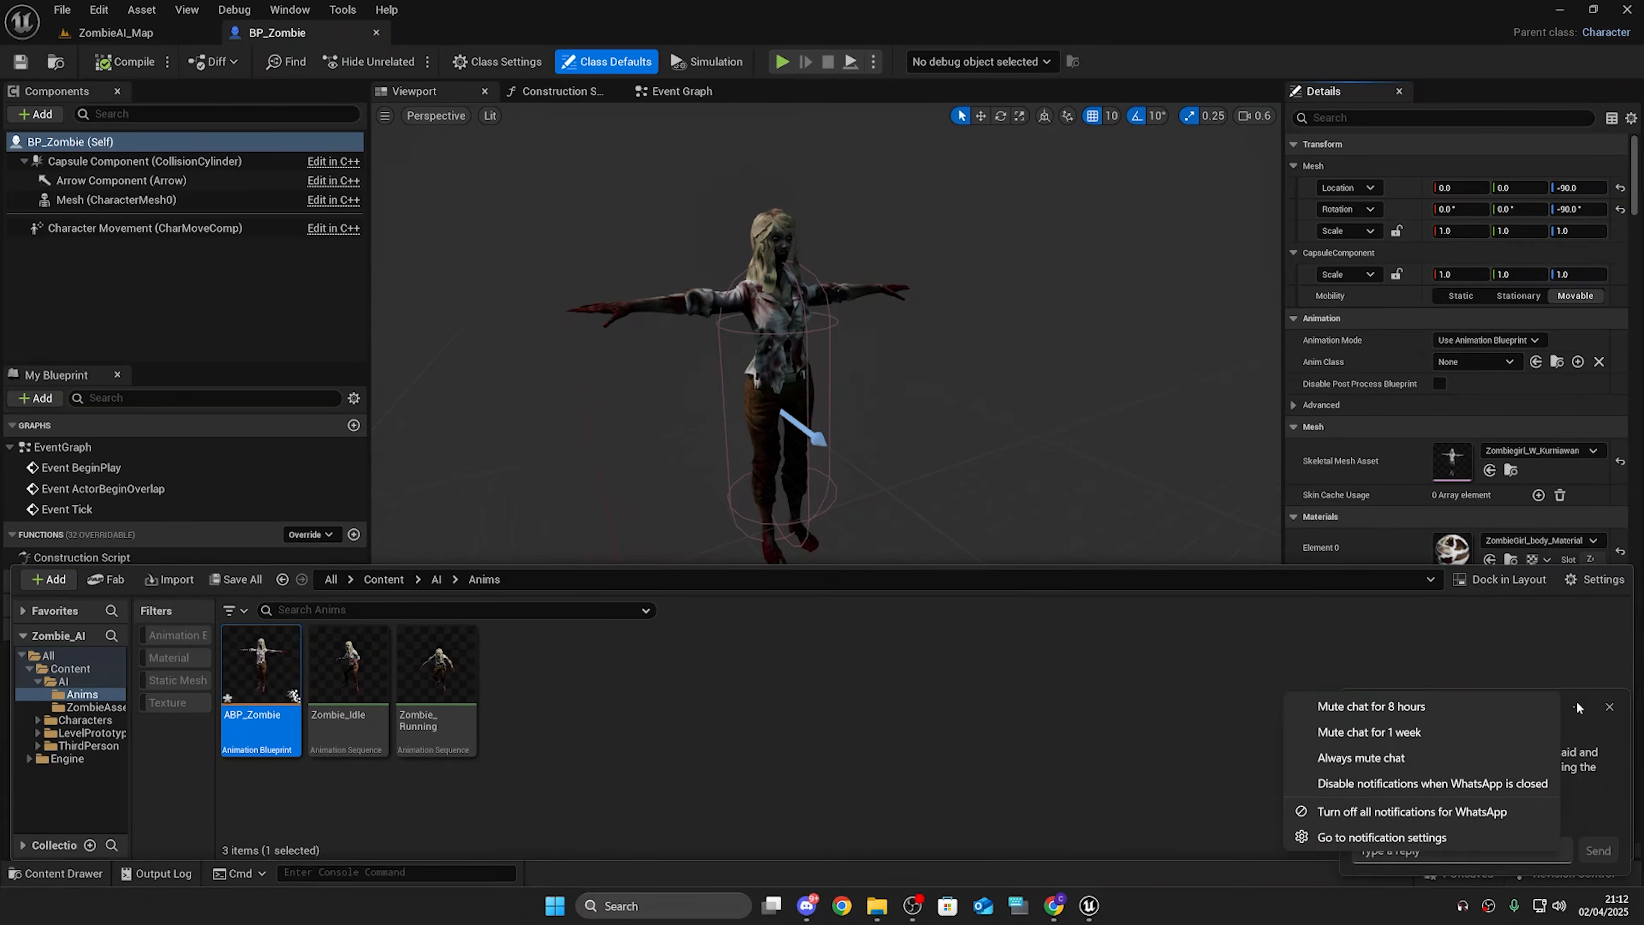
click(1501, 704)
Step: Open ABP_Zombie and add a Zombie_Idle sequence player to its AnimGraph, connected to Output Pose
double_click(251, 634)
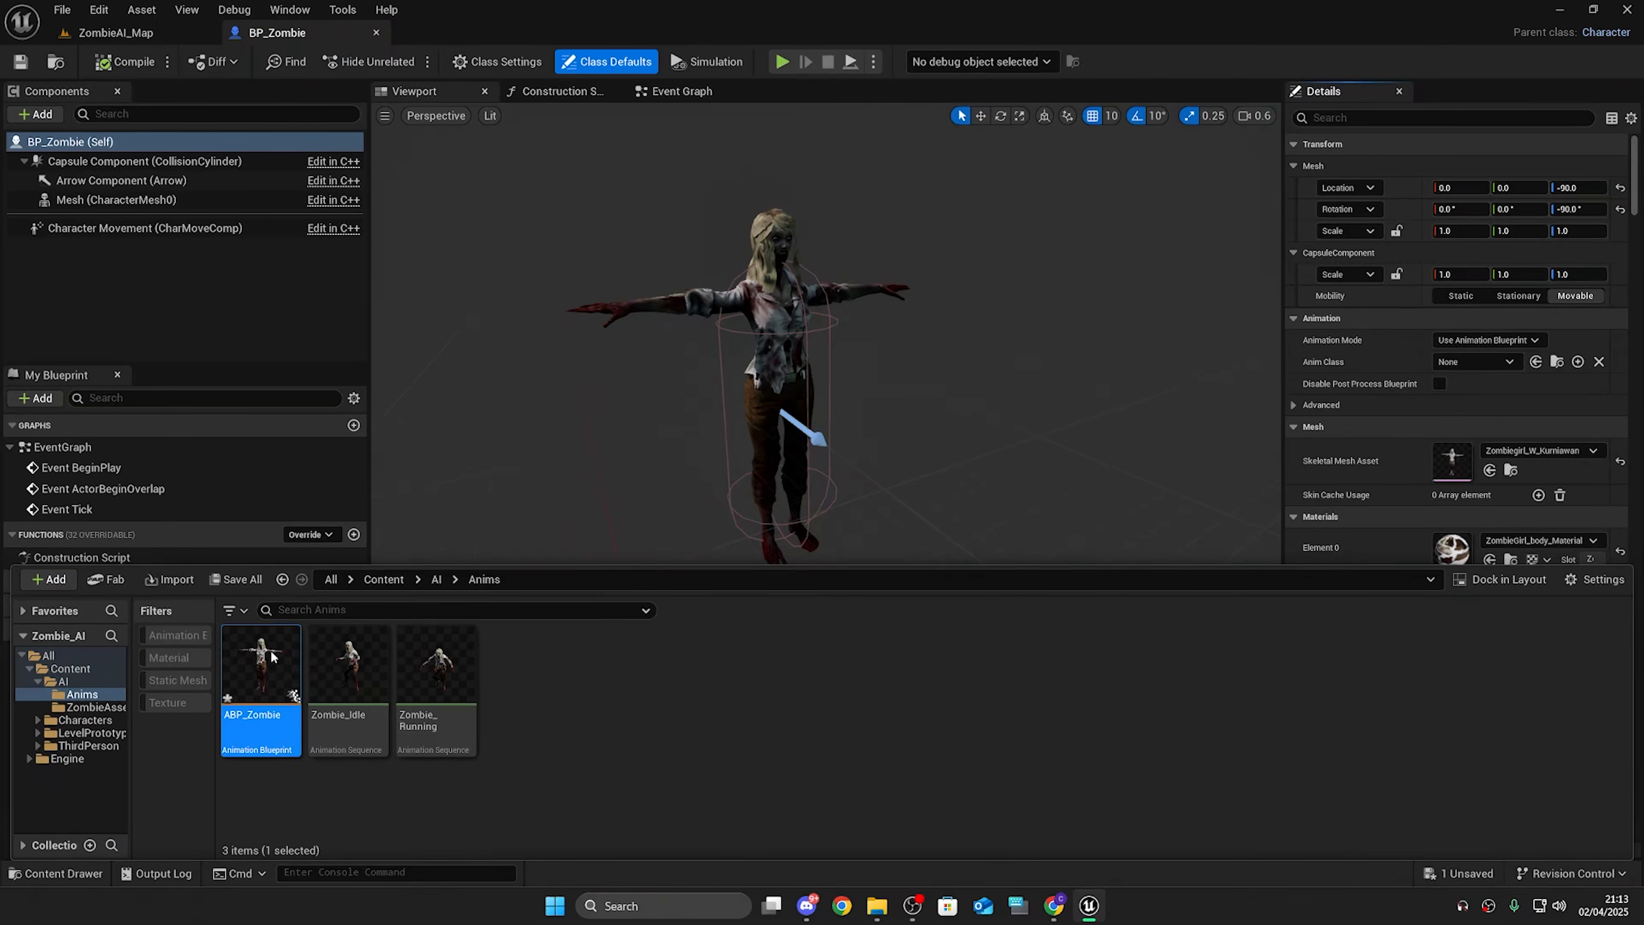
right_drag(826, 527, 662, 529)
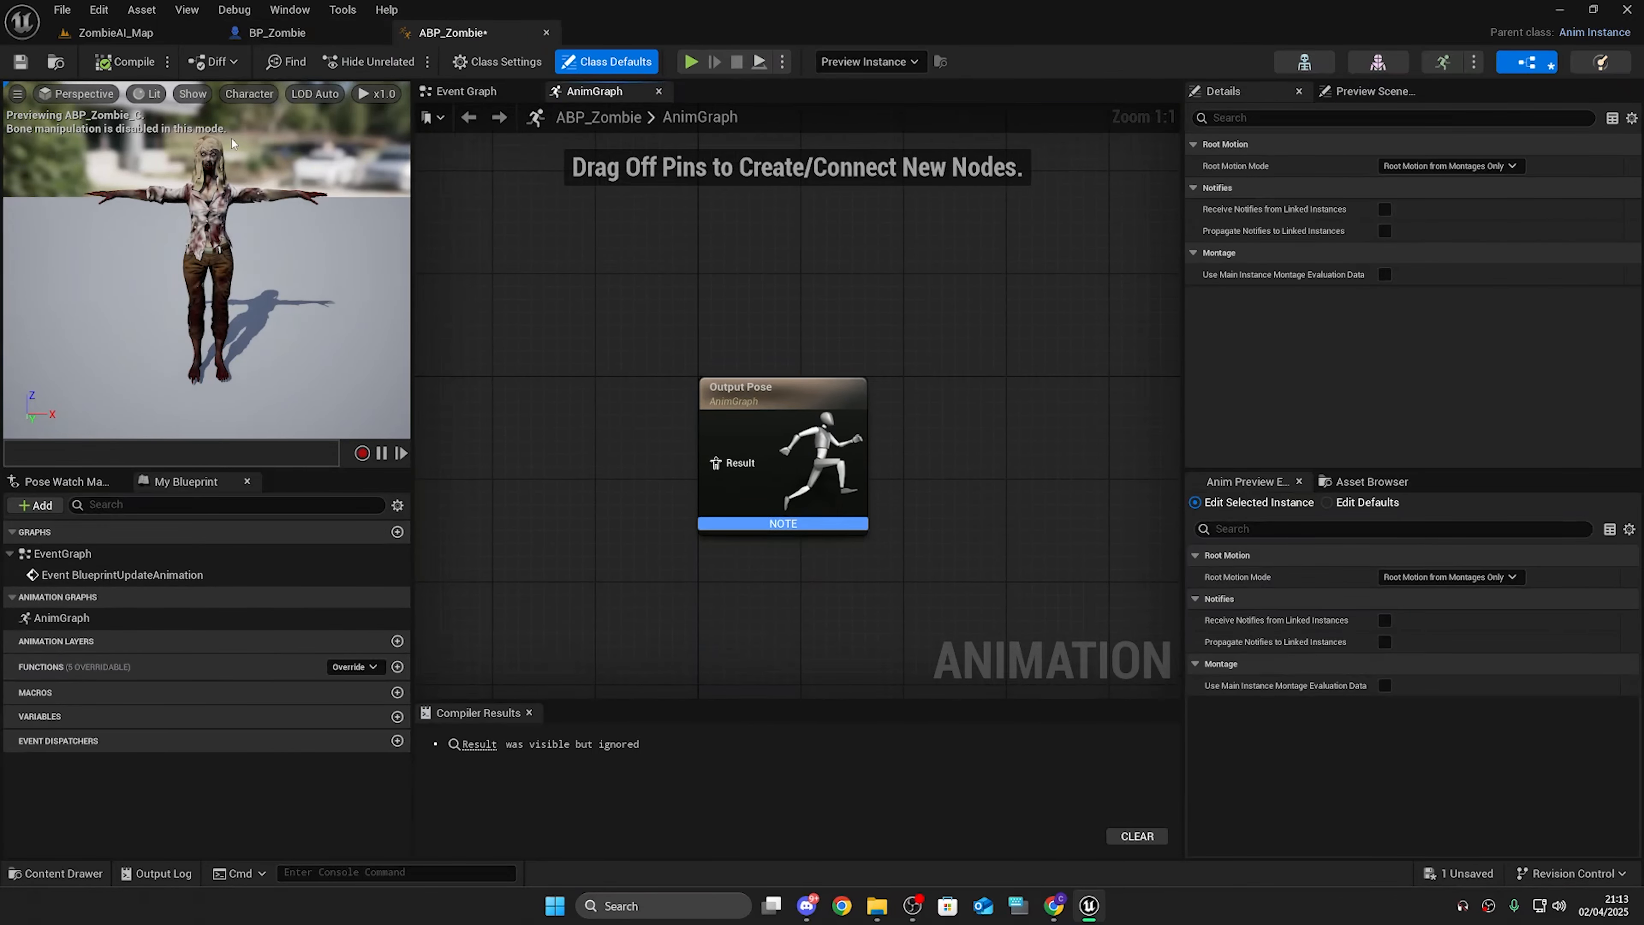
click(20, 63)
right_drag(549, 412, 710, 414)
drag(523, 314, 1167, 603)
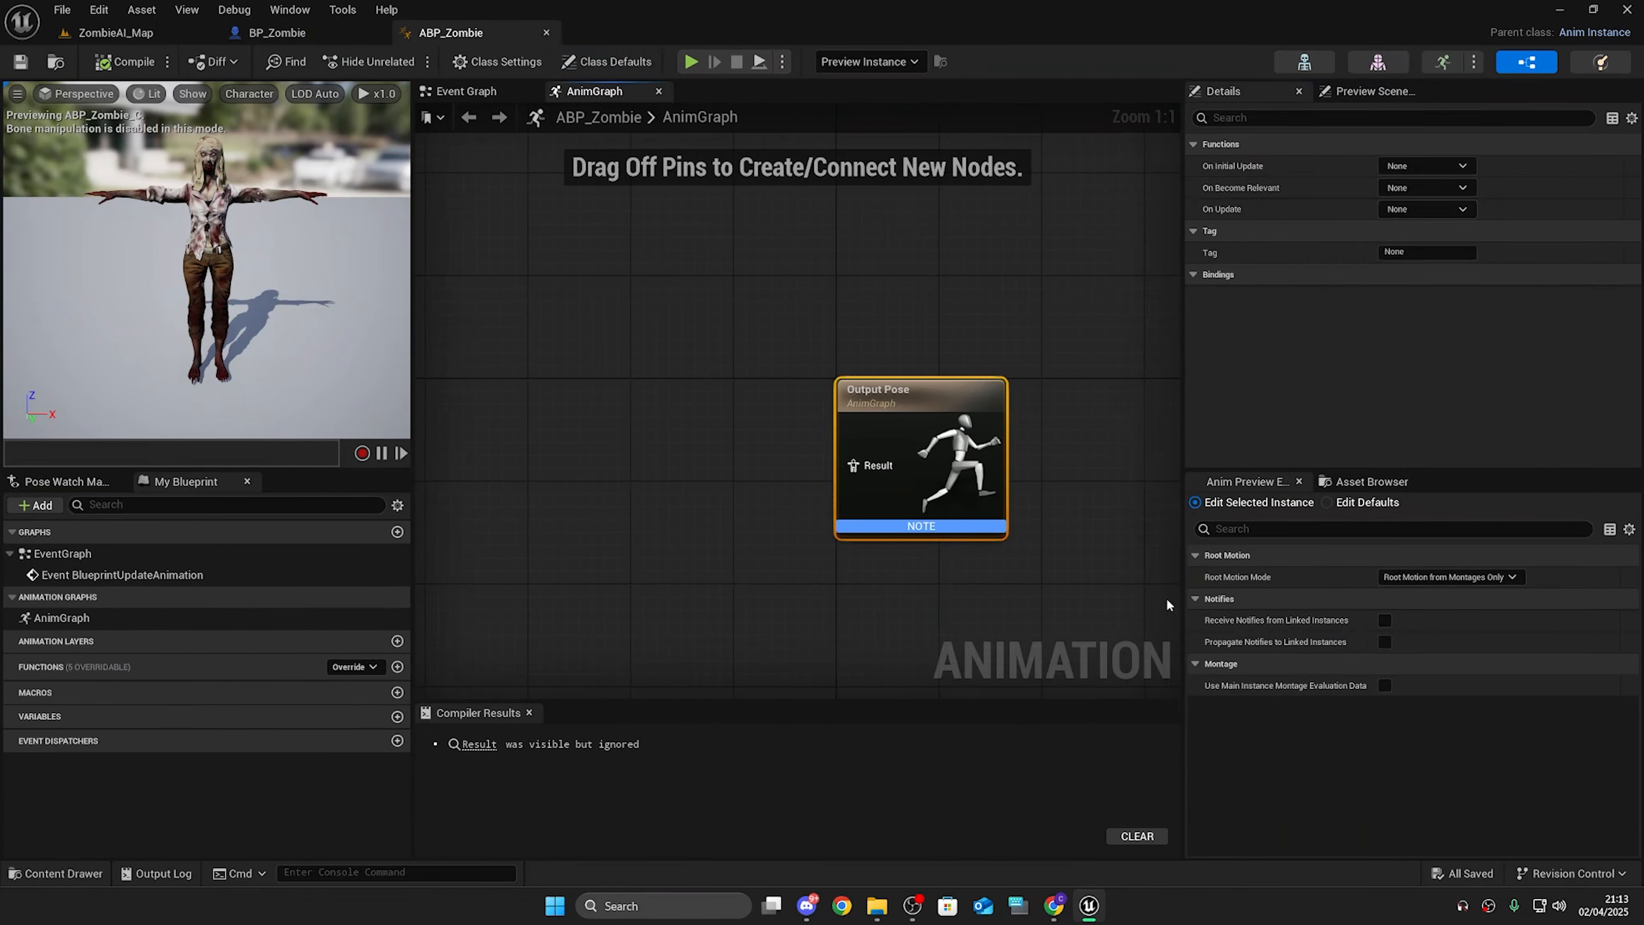
click(507, 437)
key(ctrl+space)
click(491, 751)
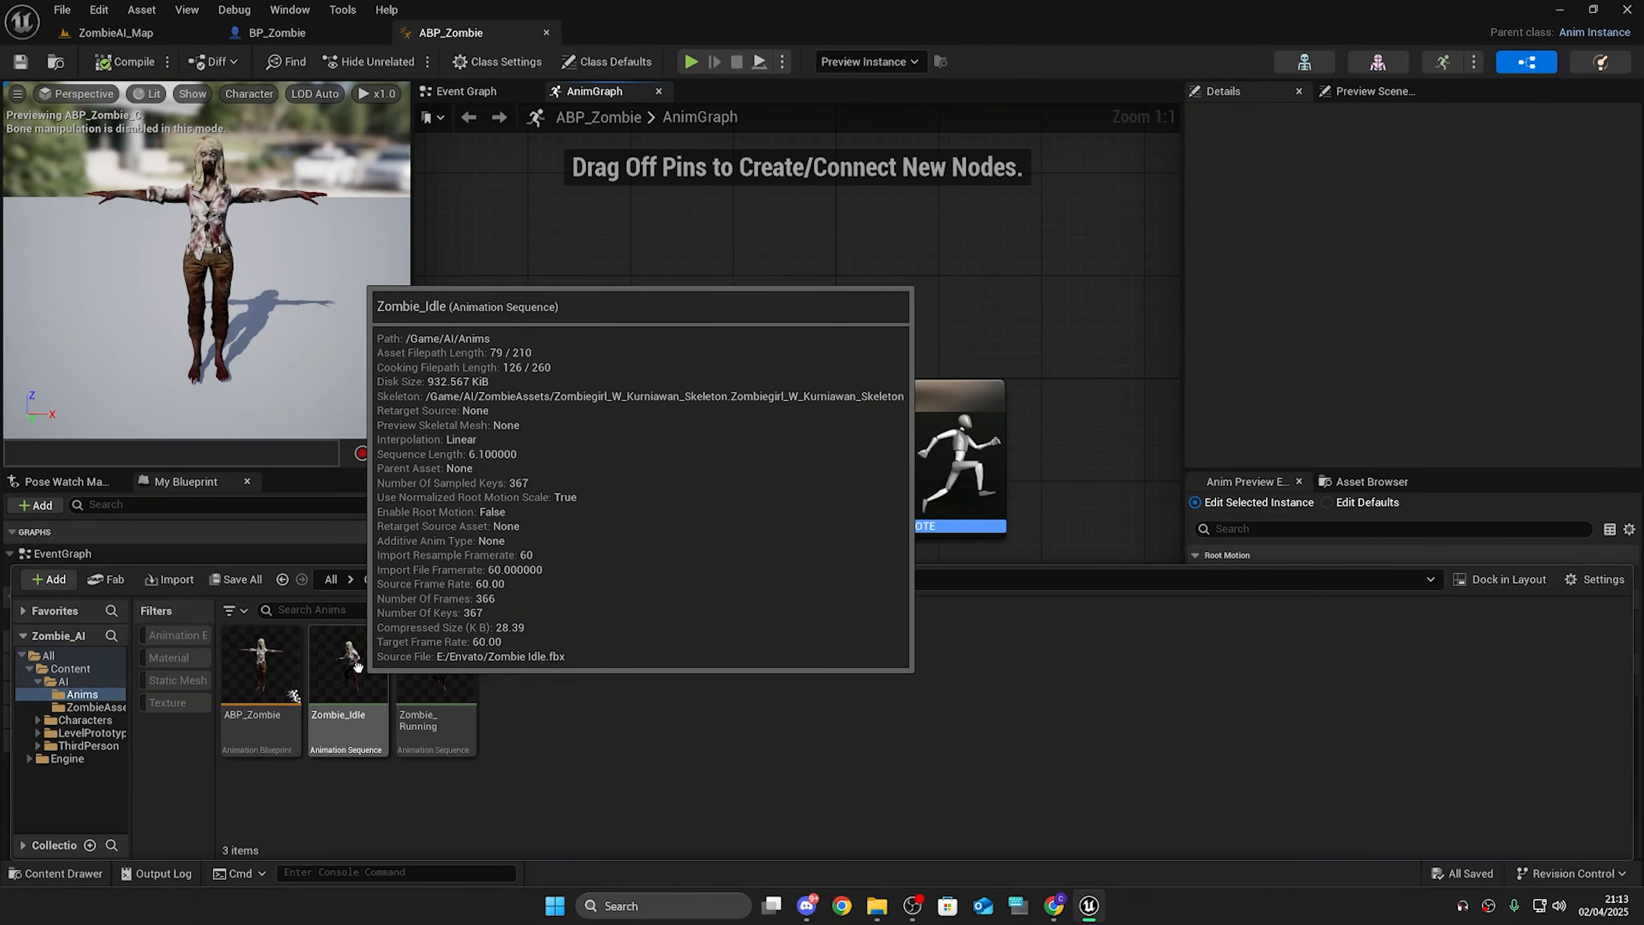
drag(350, 667, 585, 431)
drag(661, 465, 853, 466)
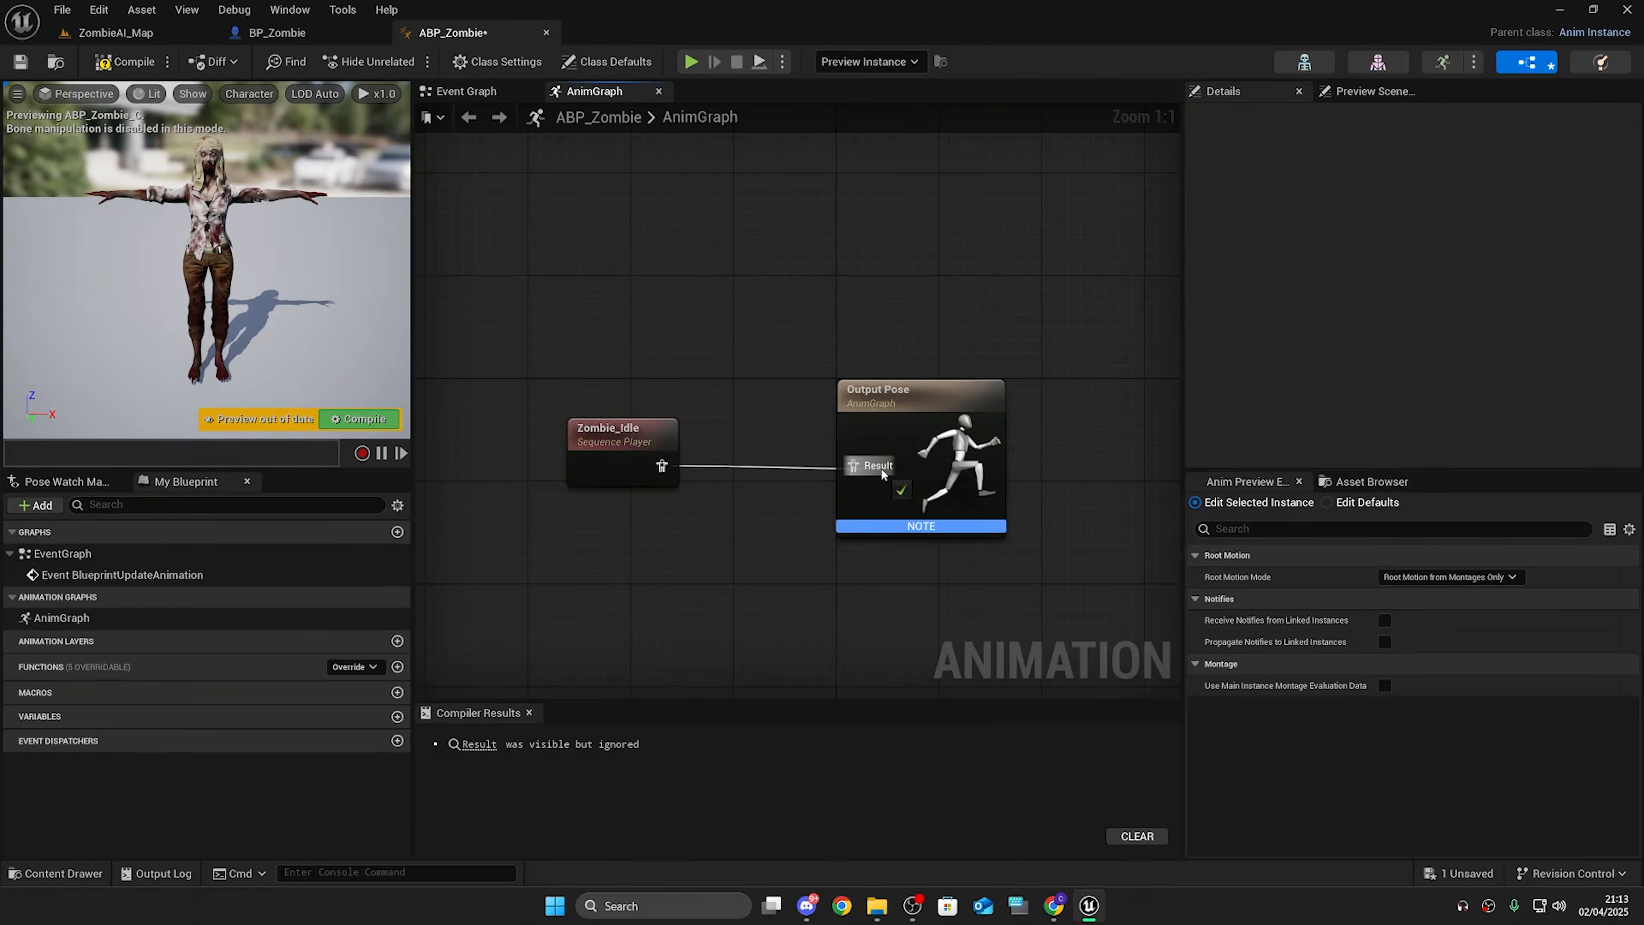
Step: Compile the ABP_Zombie animation blueprint
right_drag(156, 204, 164, 207)
drag(510, 312, 712, 544)
click(712, 544)
drag(712, 544, 521, 346)
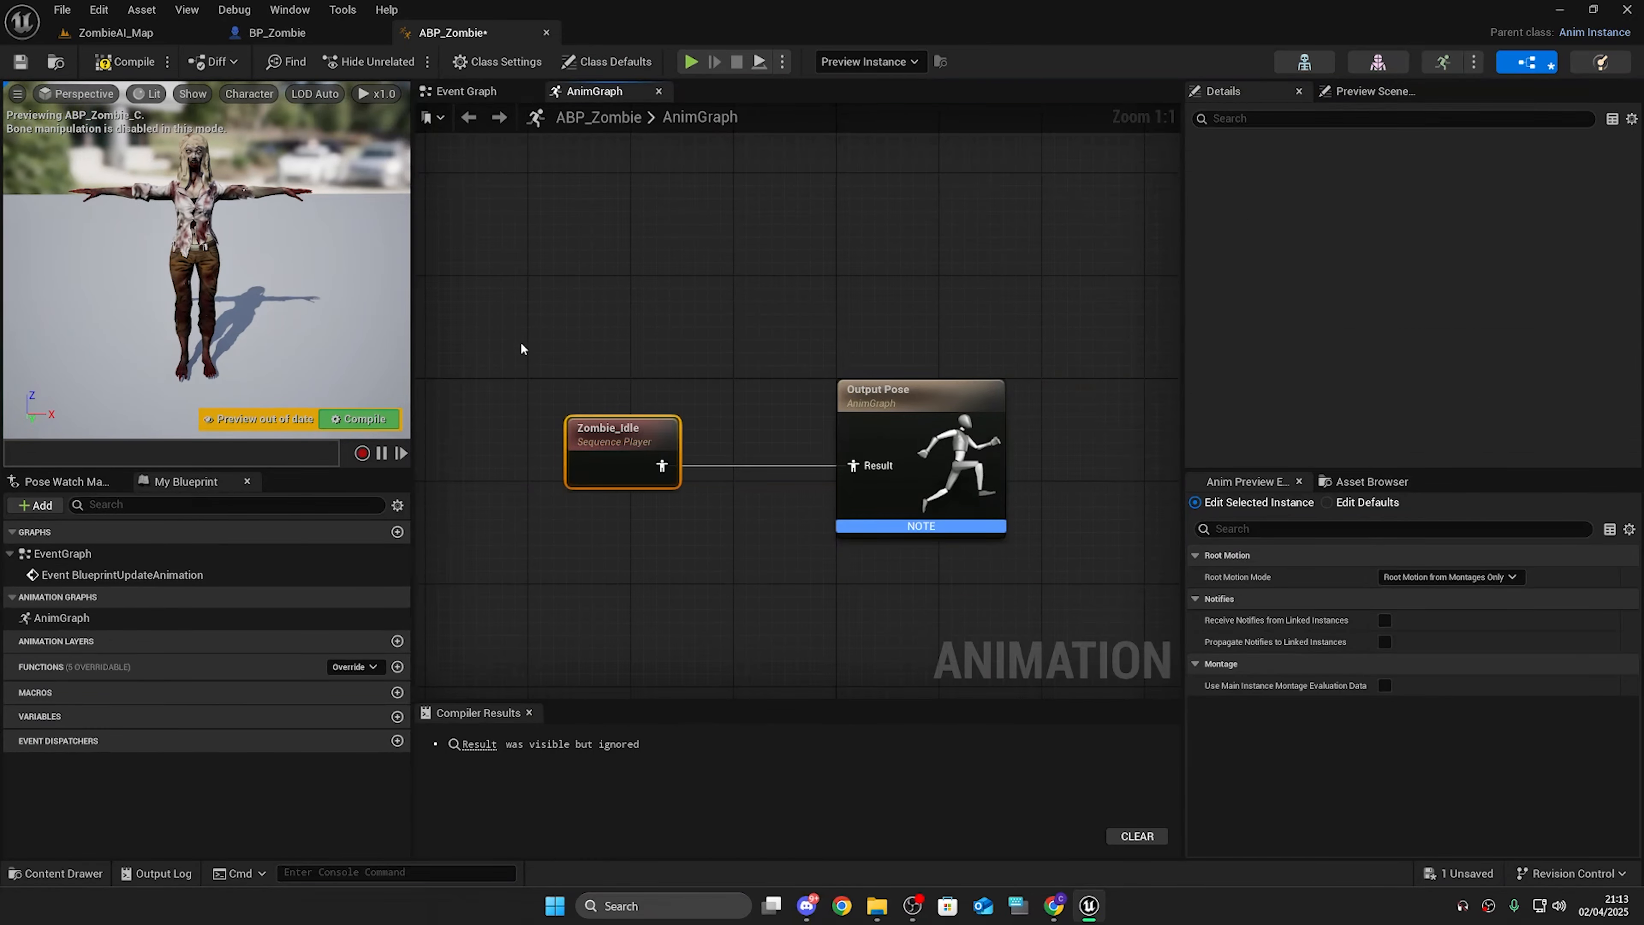
drag(511, 281, 744, 576)
drag(496, 296, 996, 463)
double_click(835, 13)
double_click(917, 14)
drag(764, 246, 946, 499)
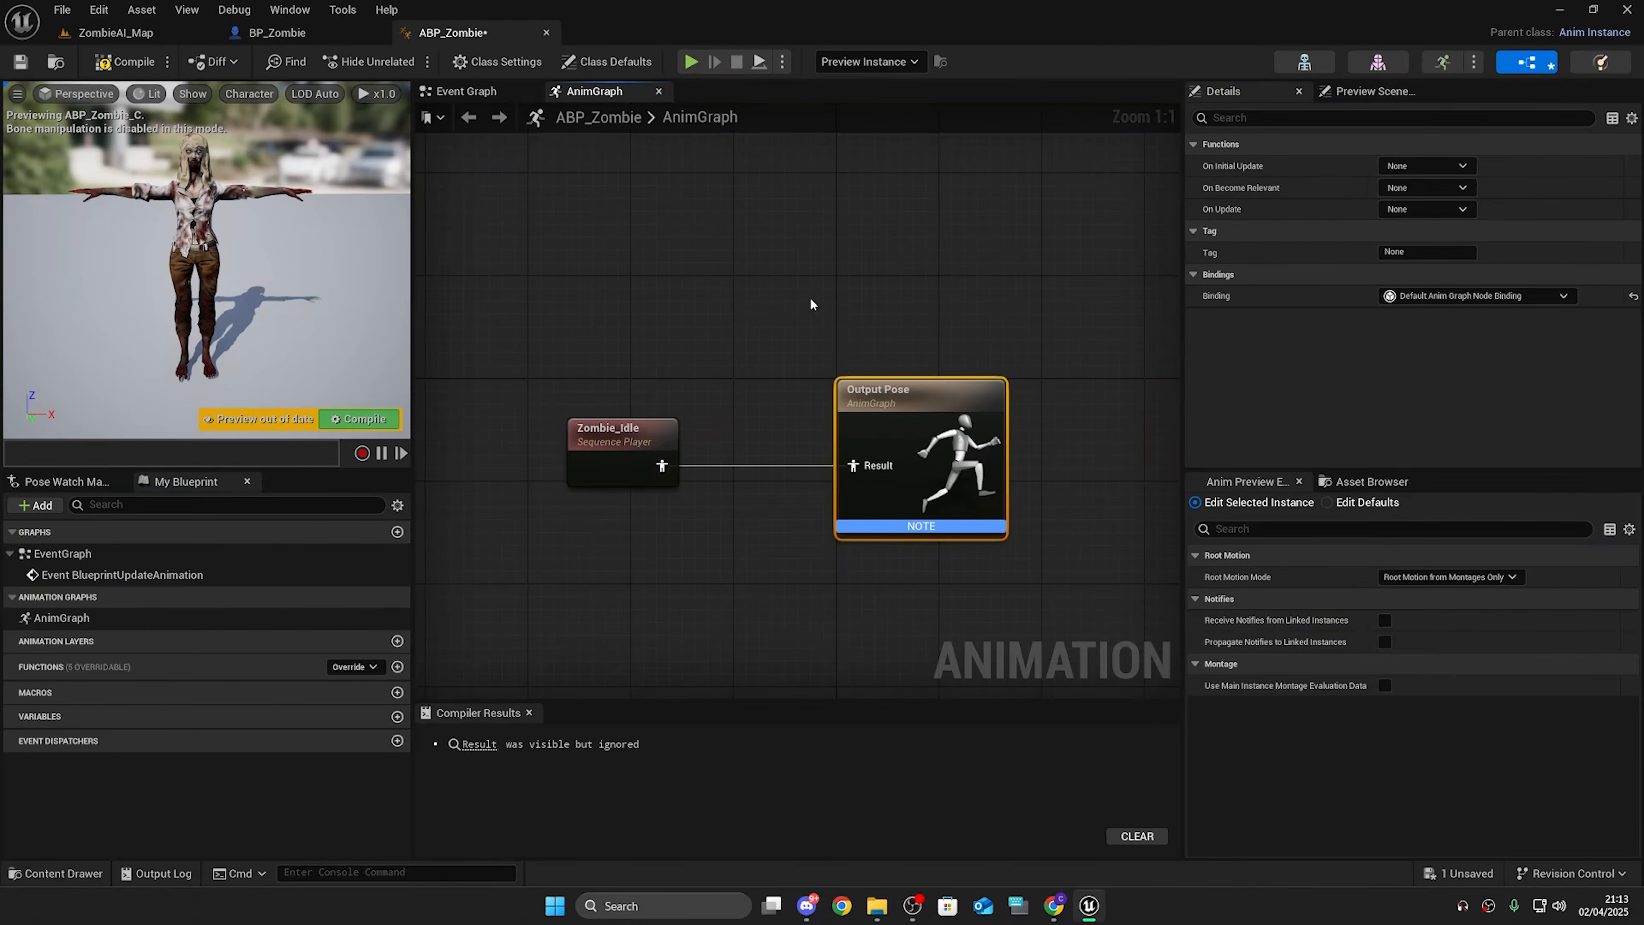
click(123, 61)
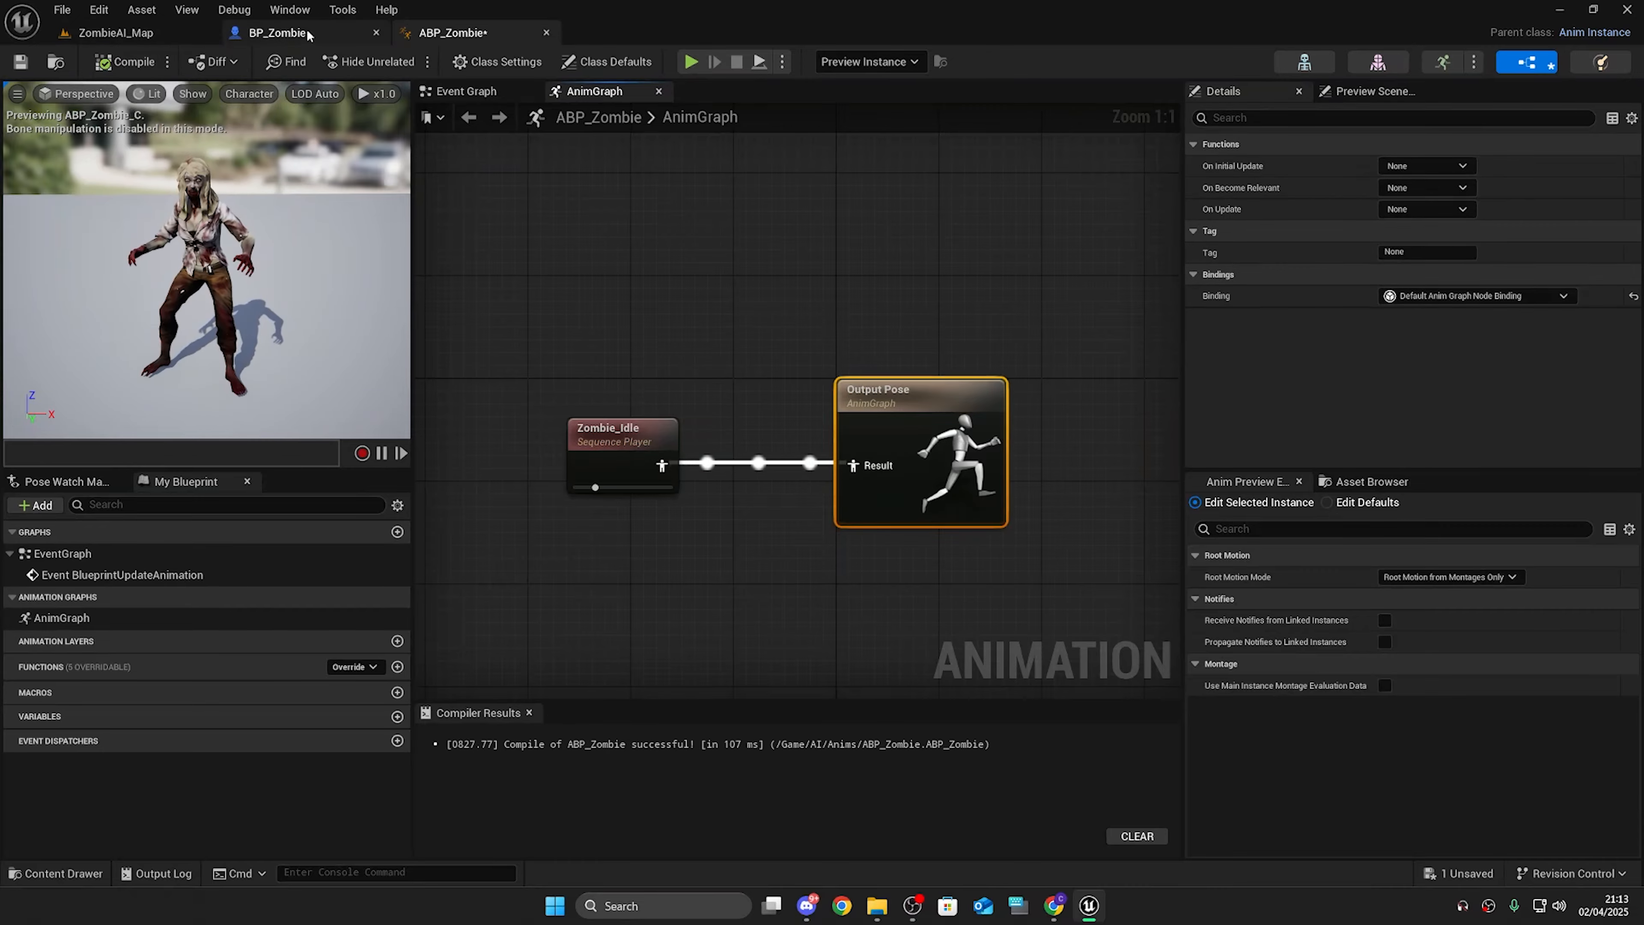
Step: Inspect the zombie character placed in the level viewport
click(308, 34)
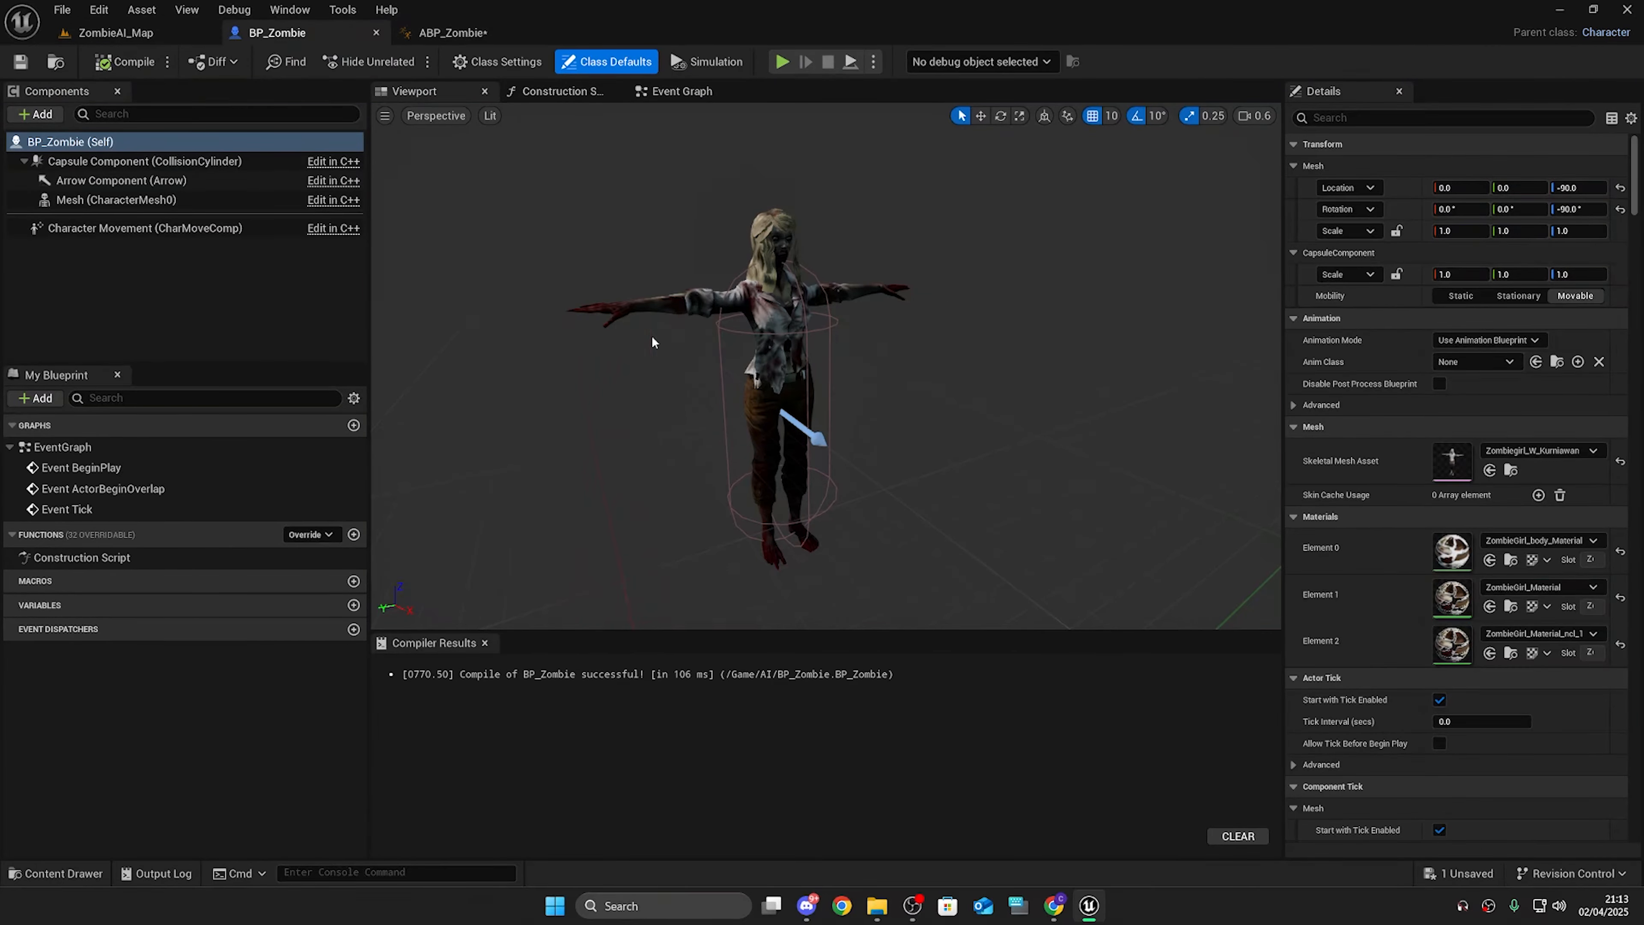
click(136, 35)
key(a)
right_drag(453, 337, 657, 282)
key(w)
key(s)
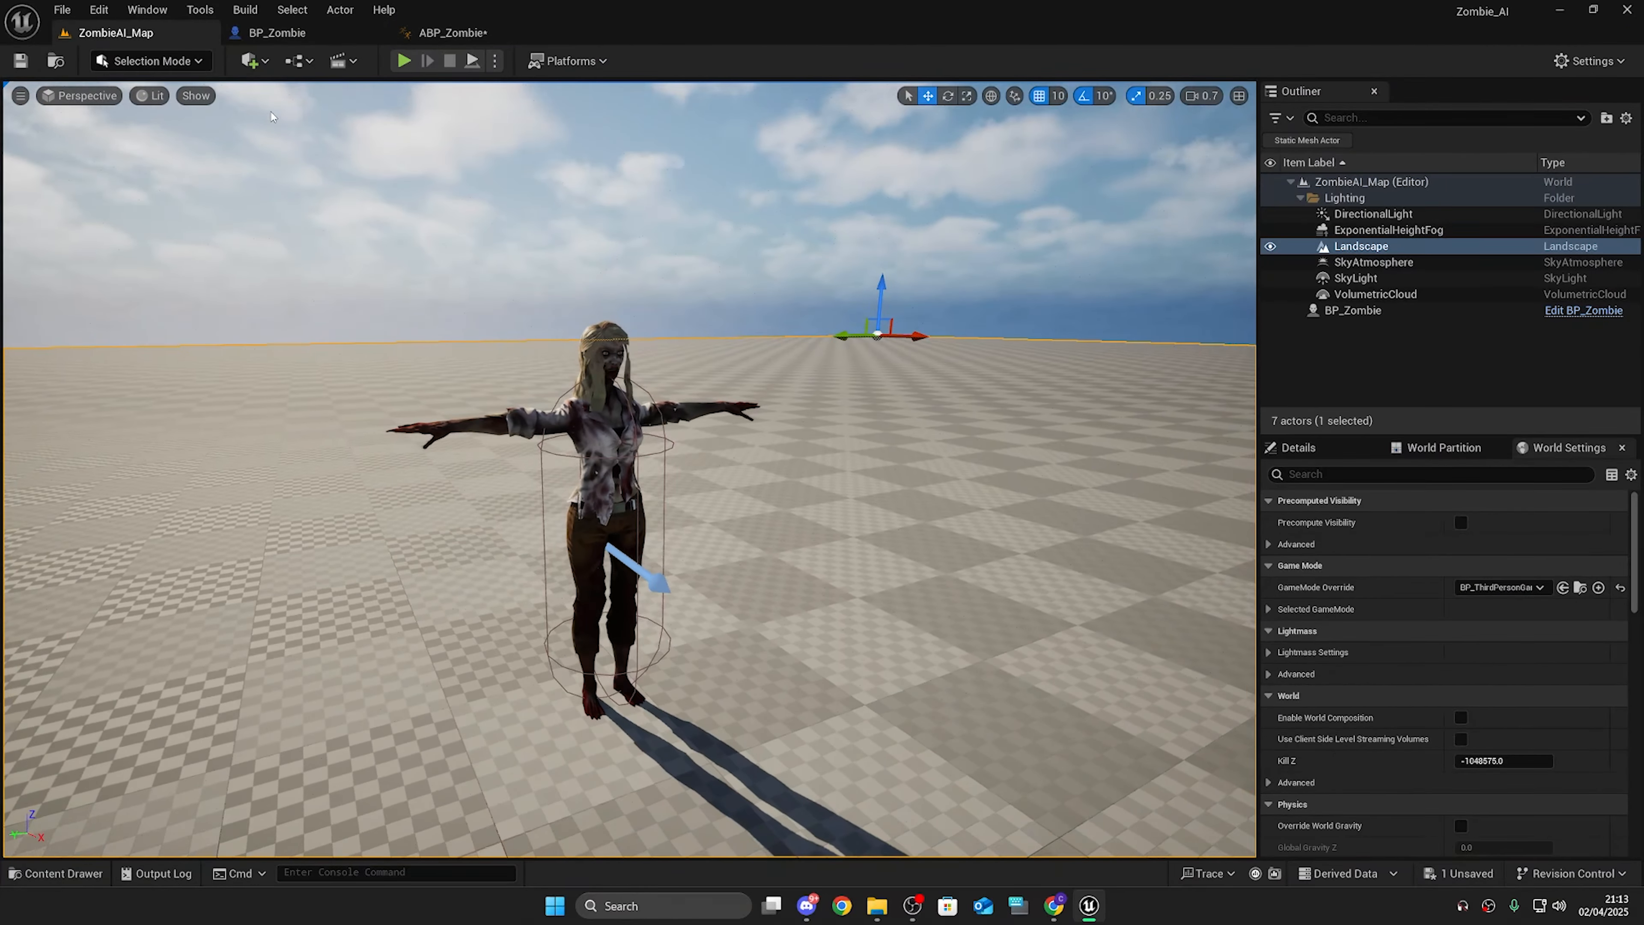
click(315, 38)
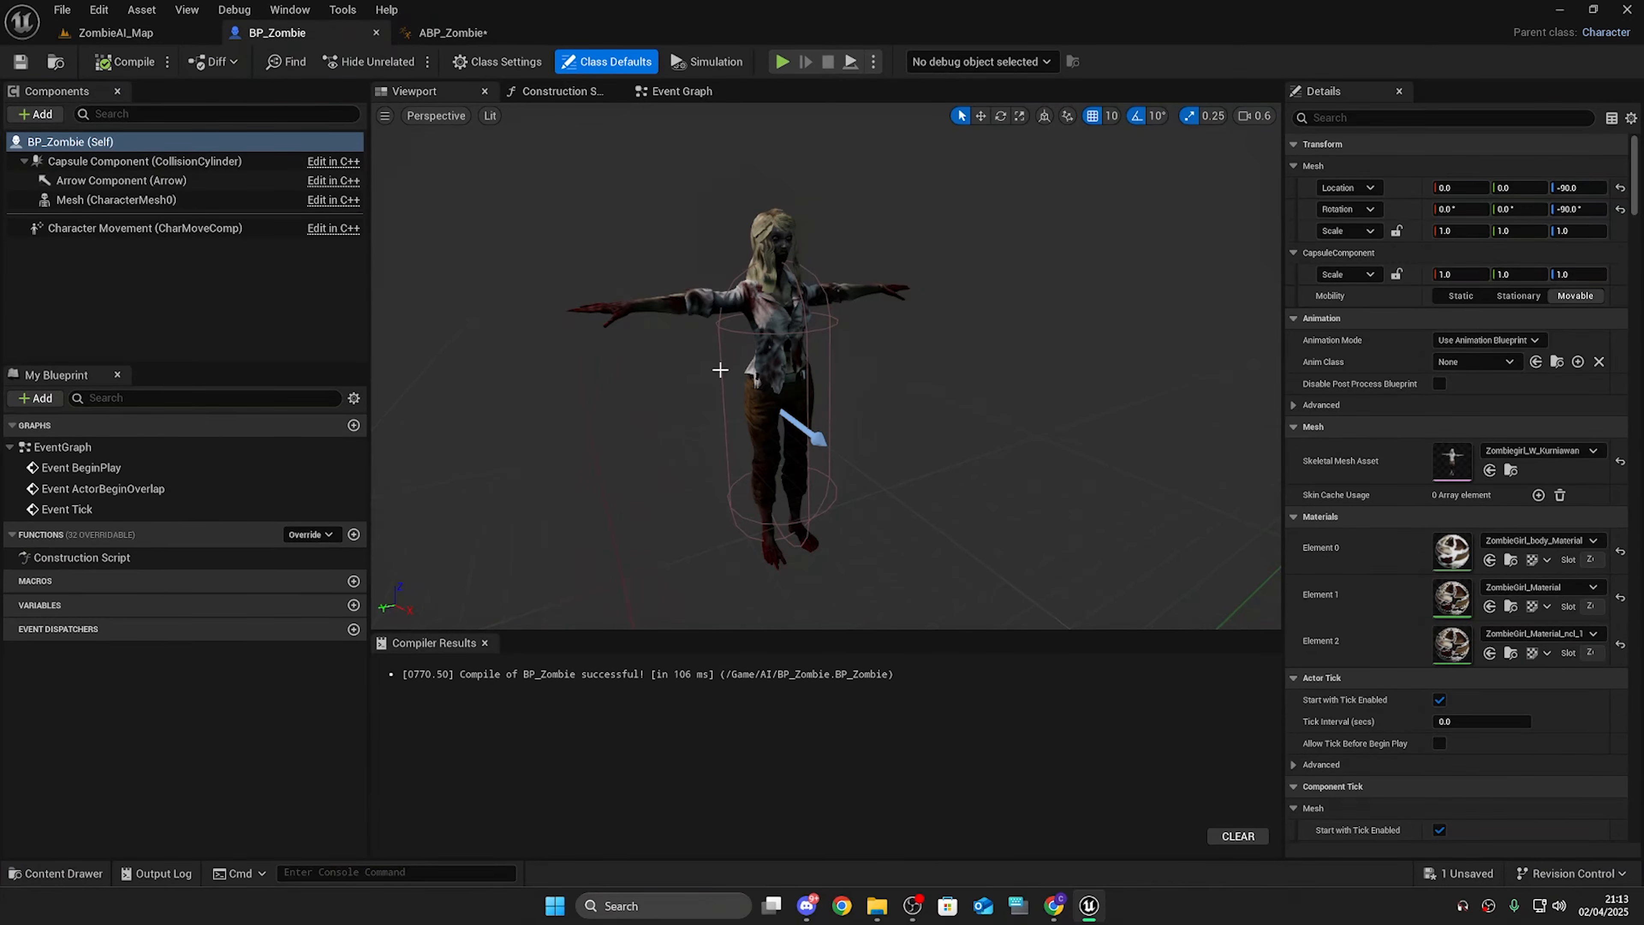
Step: Set the zombie mesh to play the Zombie_Running animation asset directly
click(1506, 344)
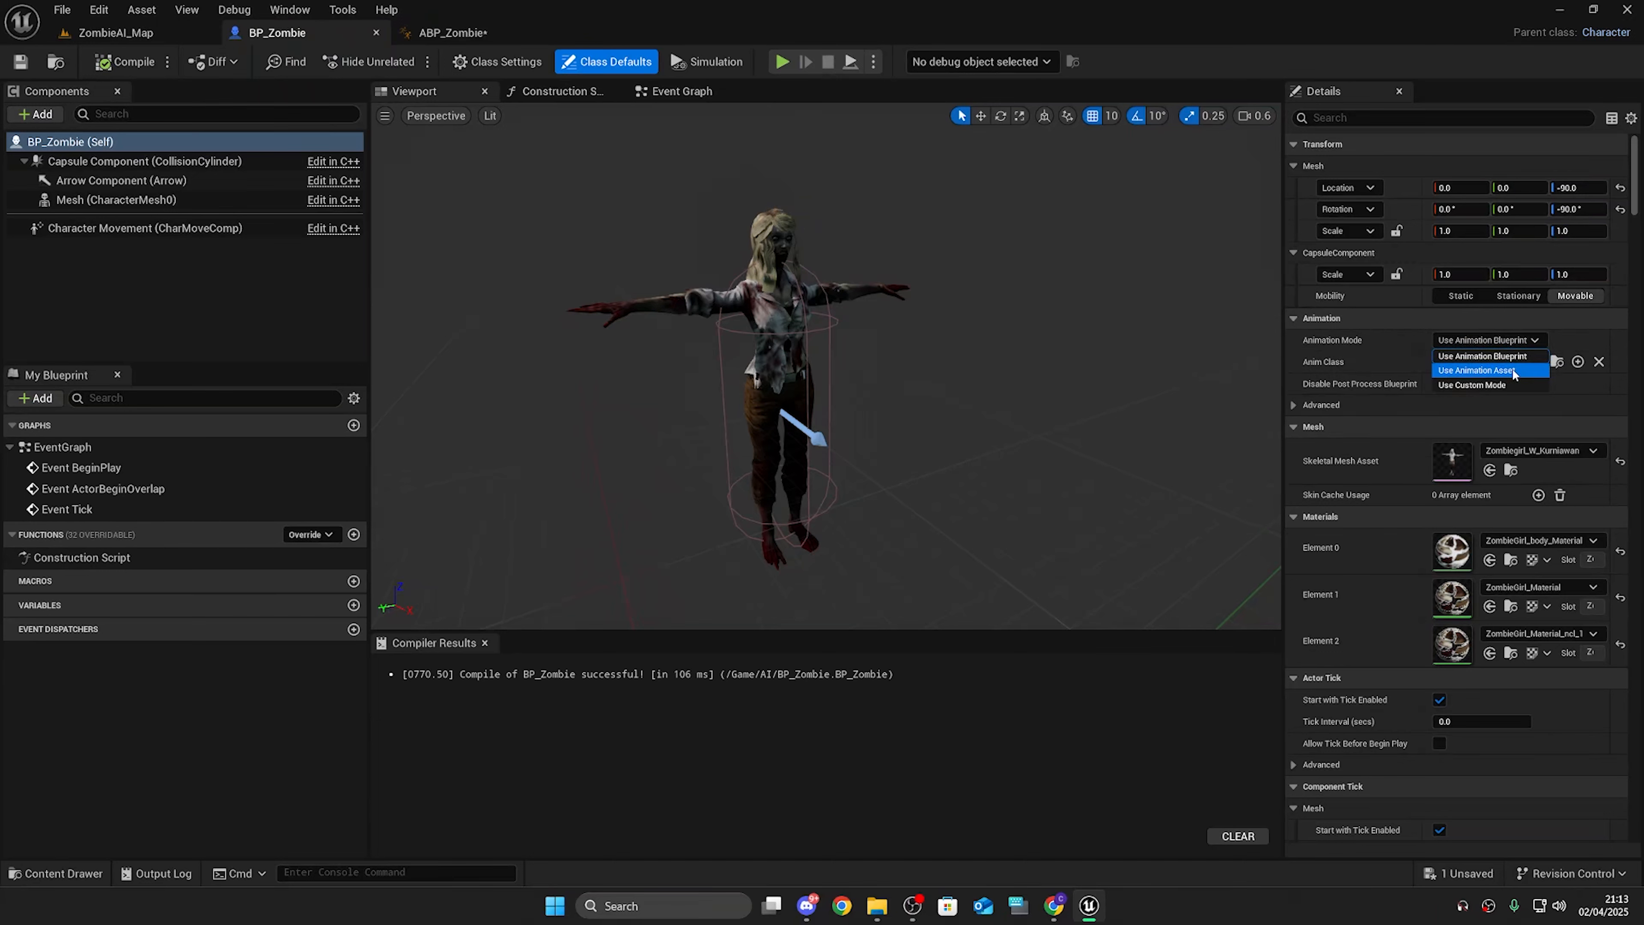
click(1512, 372)
click(1500, 363)
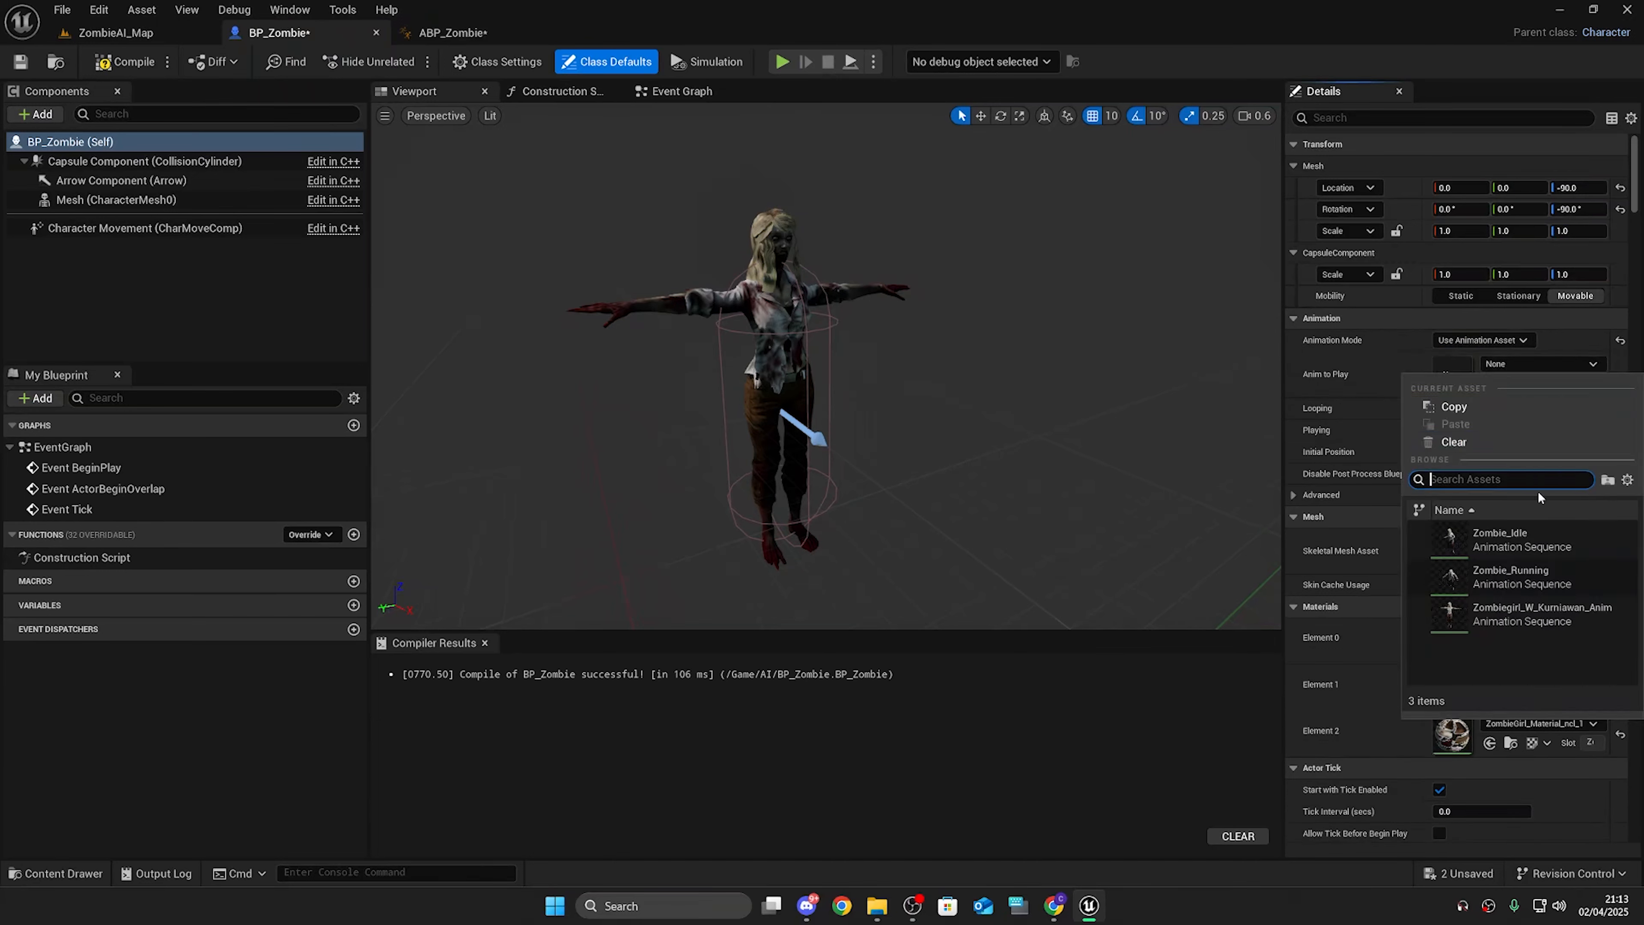
click(1538, 550)
click(1517, 365)
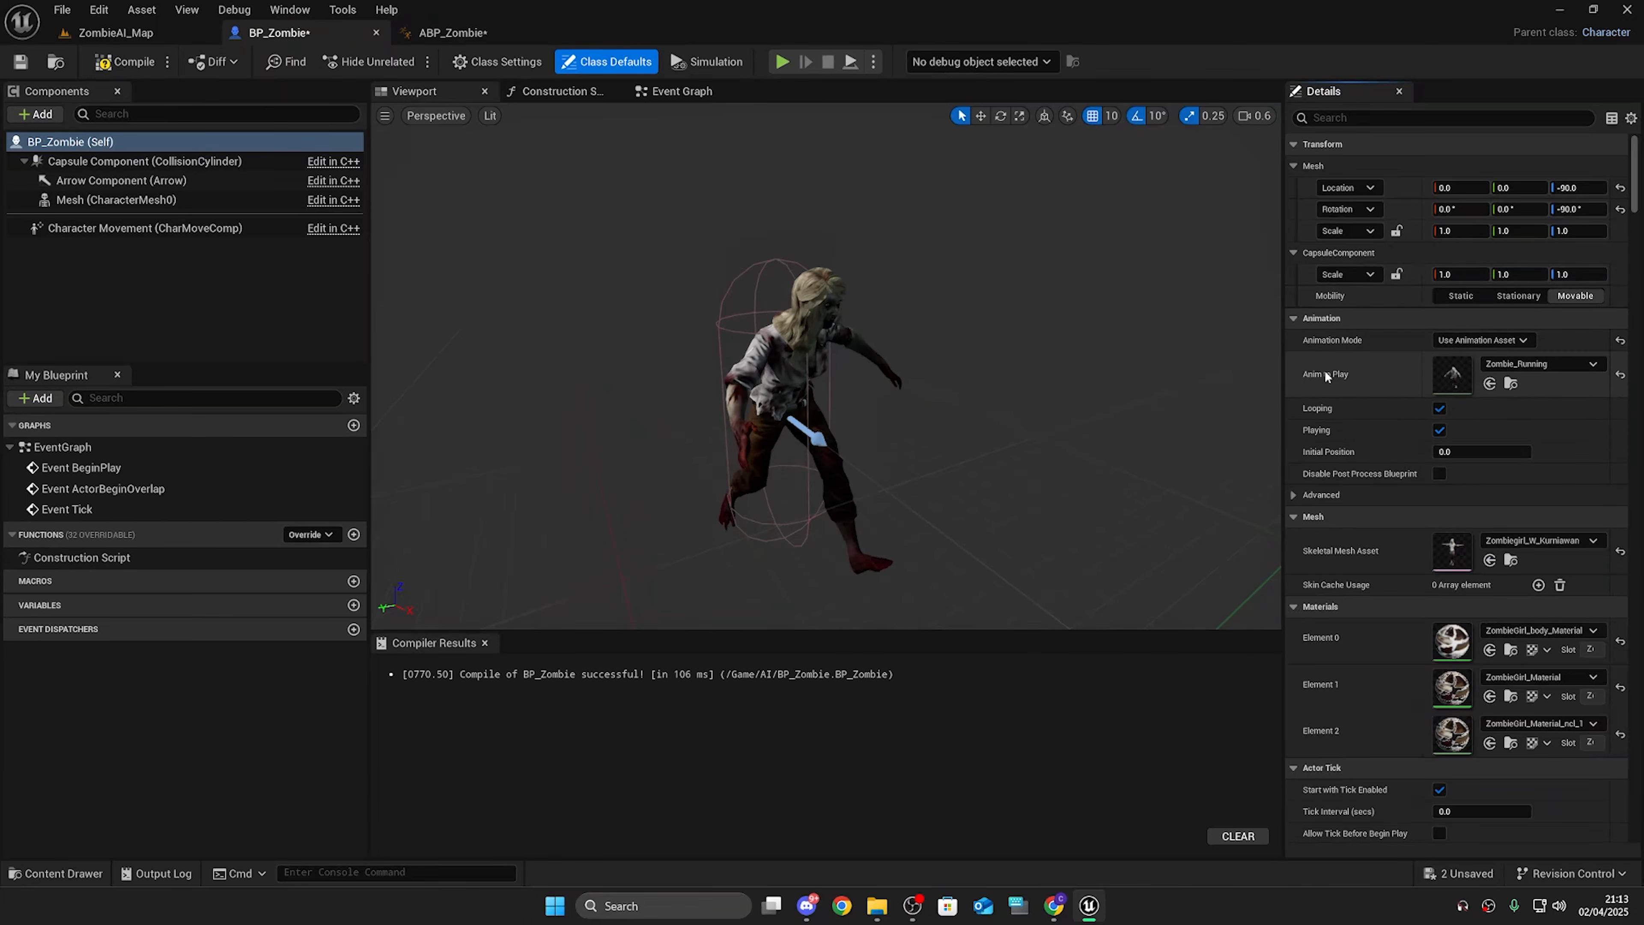
Step: Switch the mesh back to animation blueprint mode, set Anim Class to ABP_Zombie, and compile BP_Zombie
click(1482, 340)
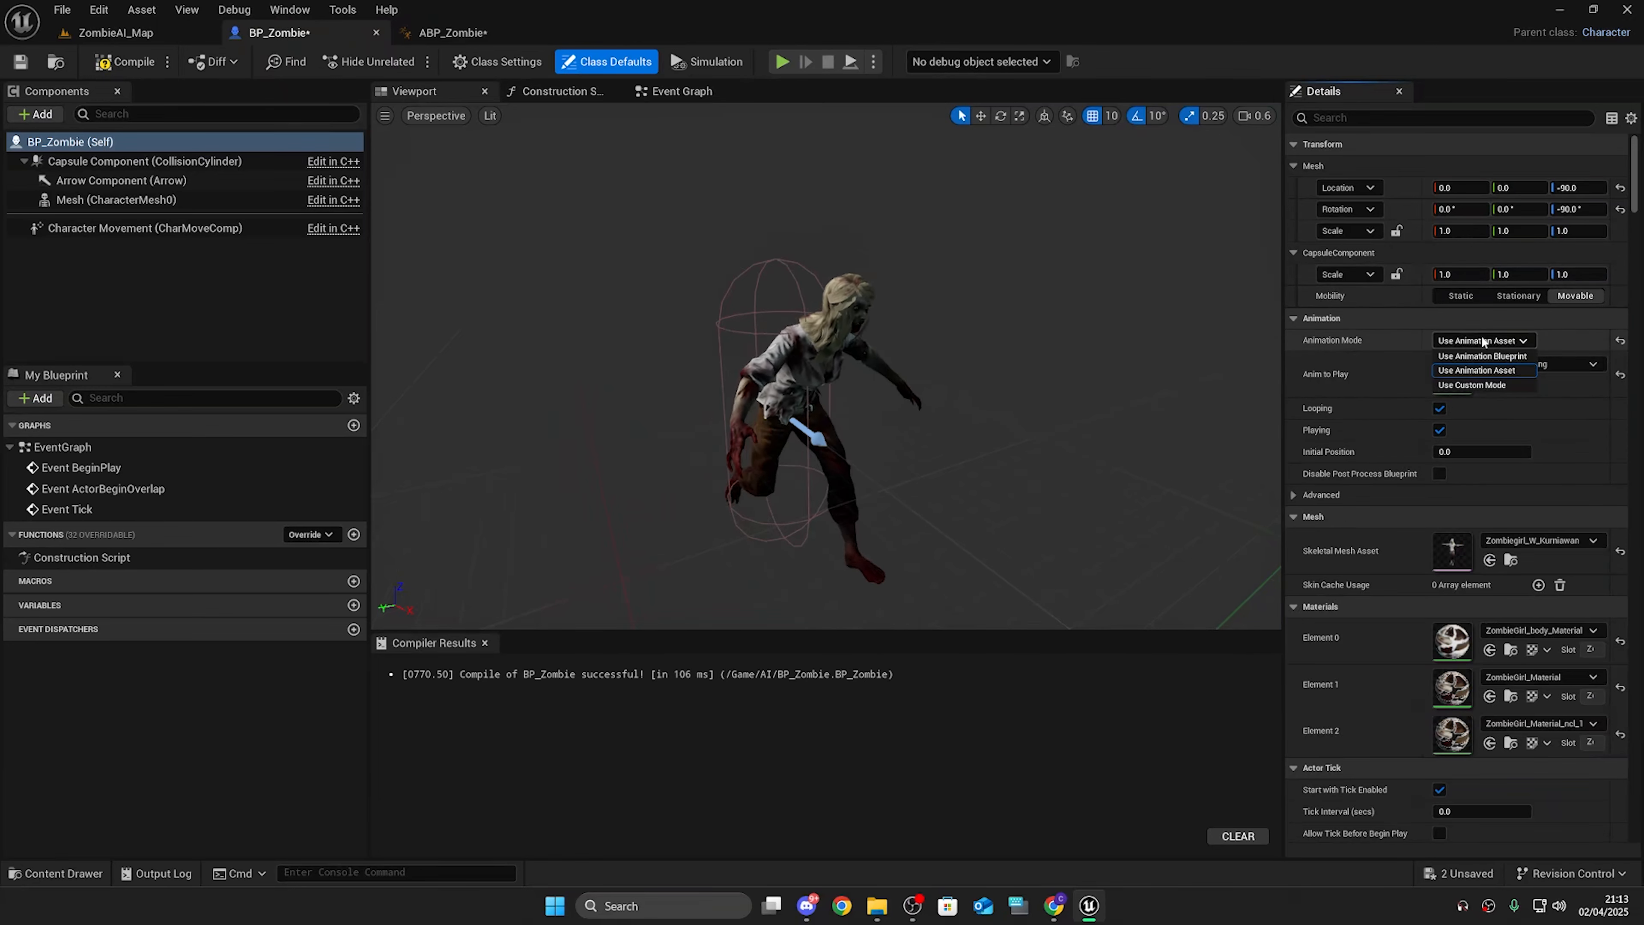
click(1501, 356)
click(1494, 362)
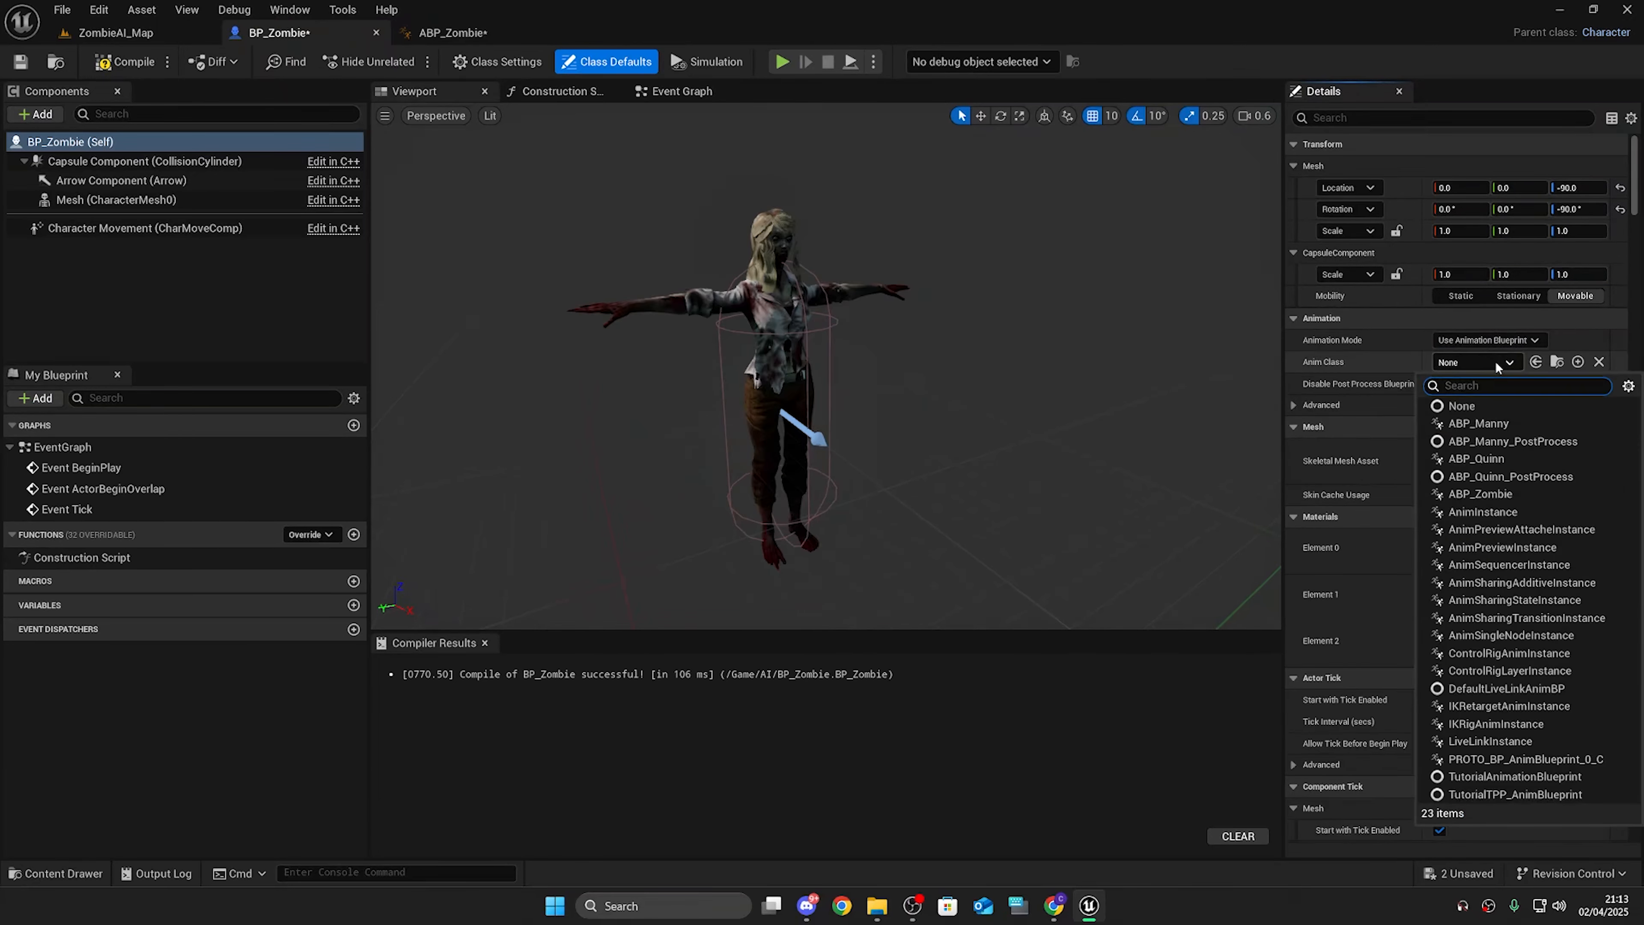
click(1504, 493)
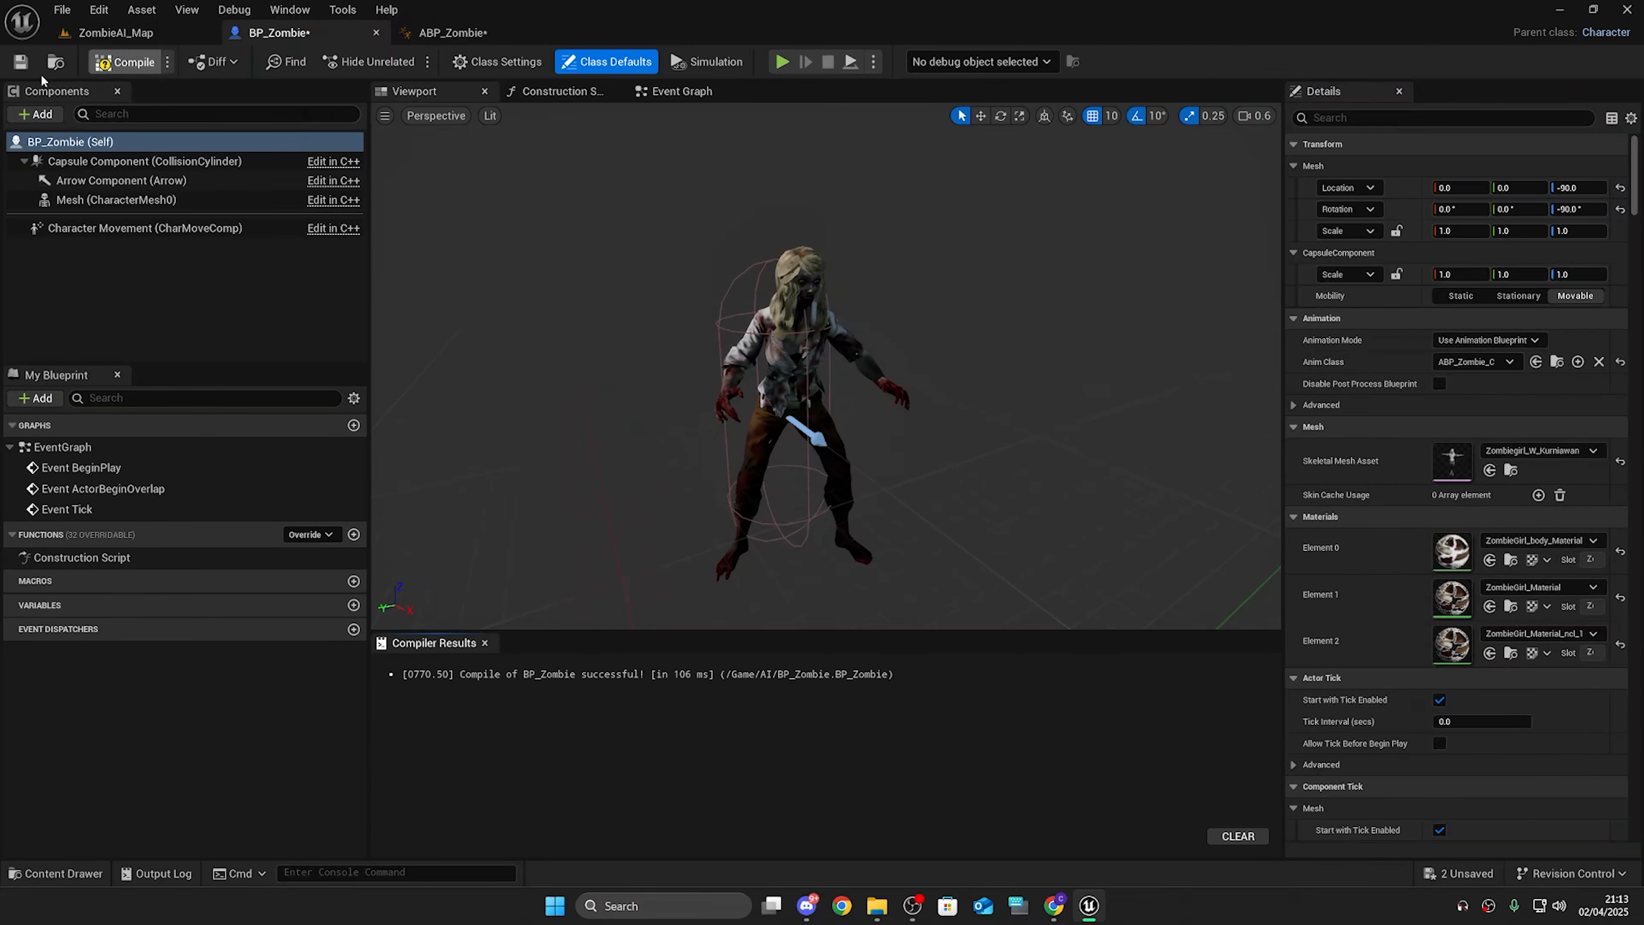
click(113, 61)
Step: Add a Zombie_Running sequence player to ABP_Zombie's AnimGraph and connect it to Output Pose
drag(453, 32, 1026, 252)
drag(1279, 594, 1280, 865)
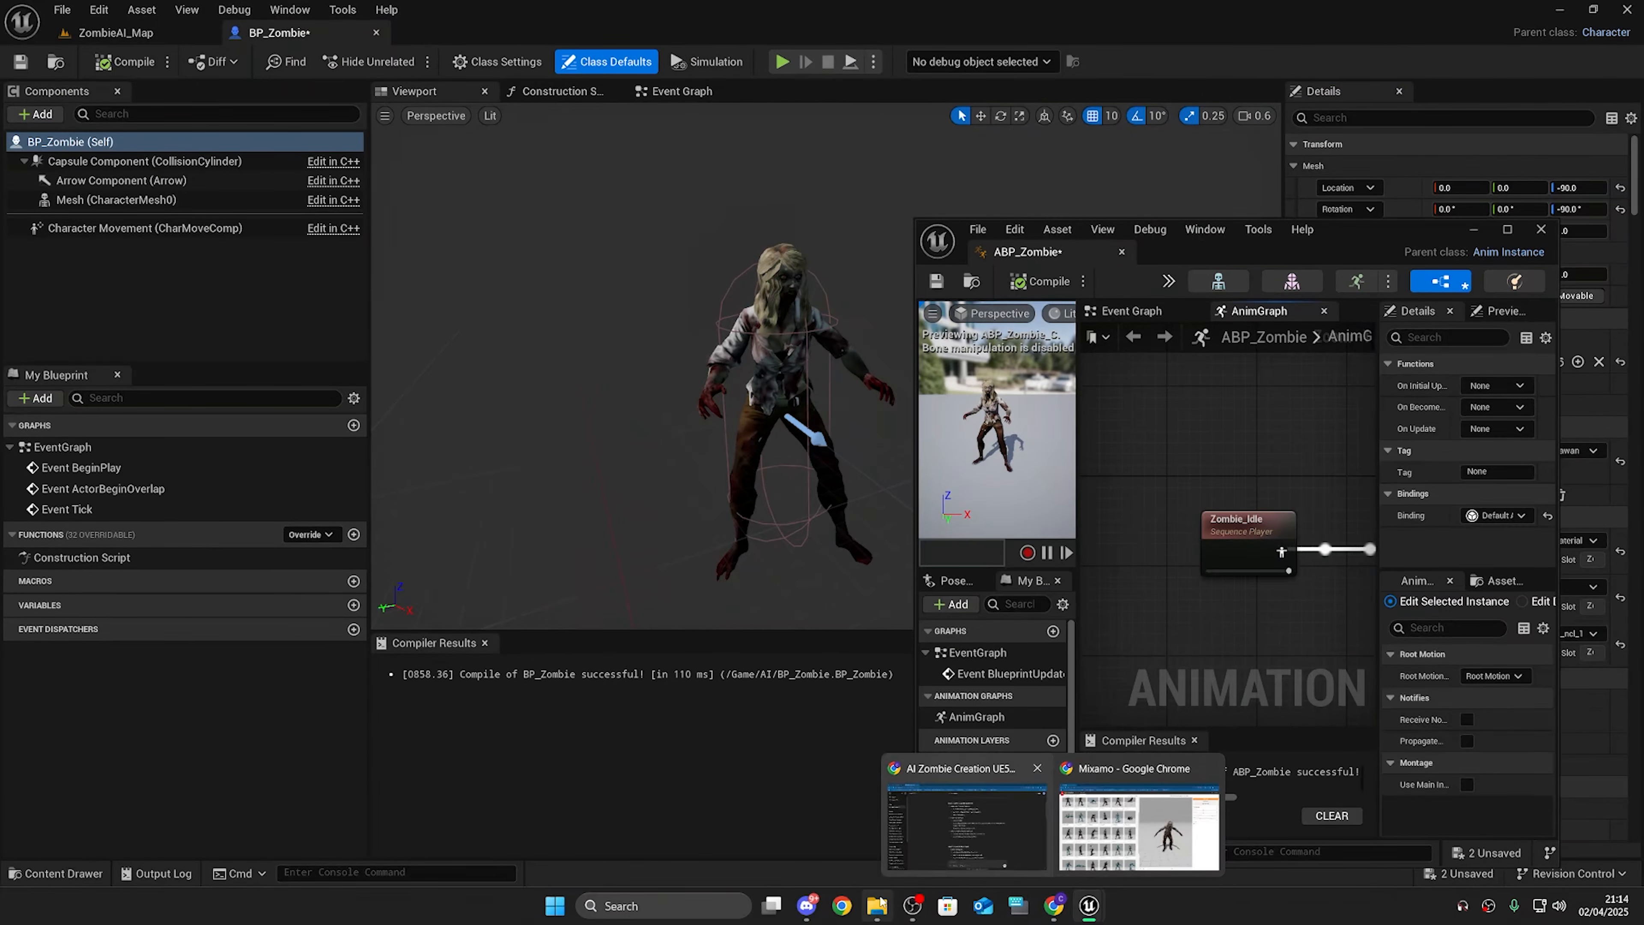
click(974, 853)
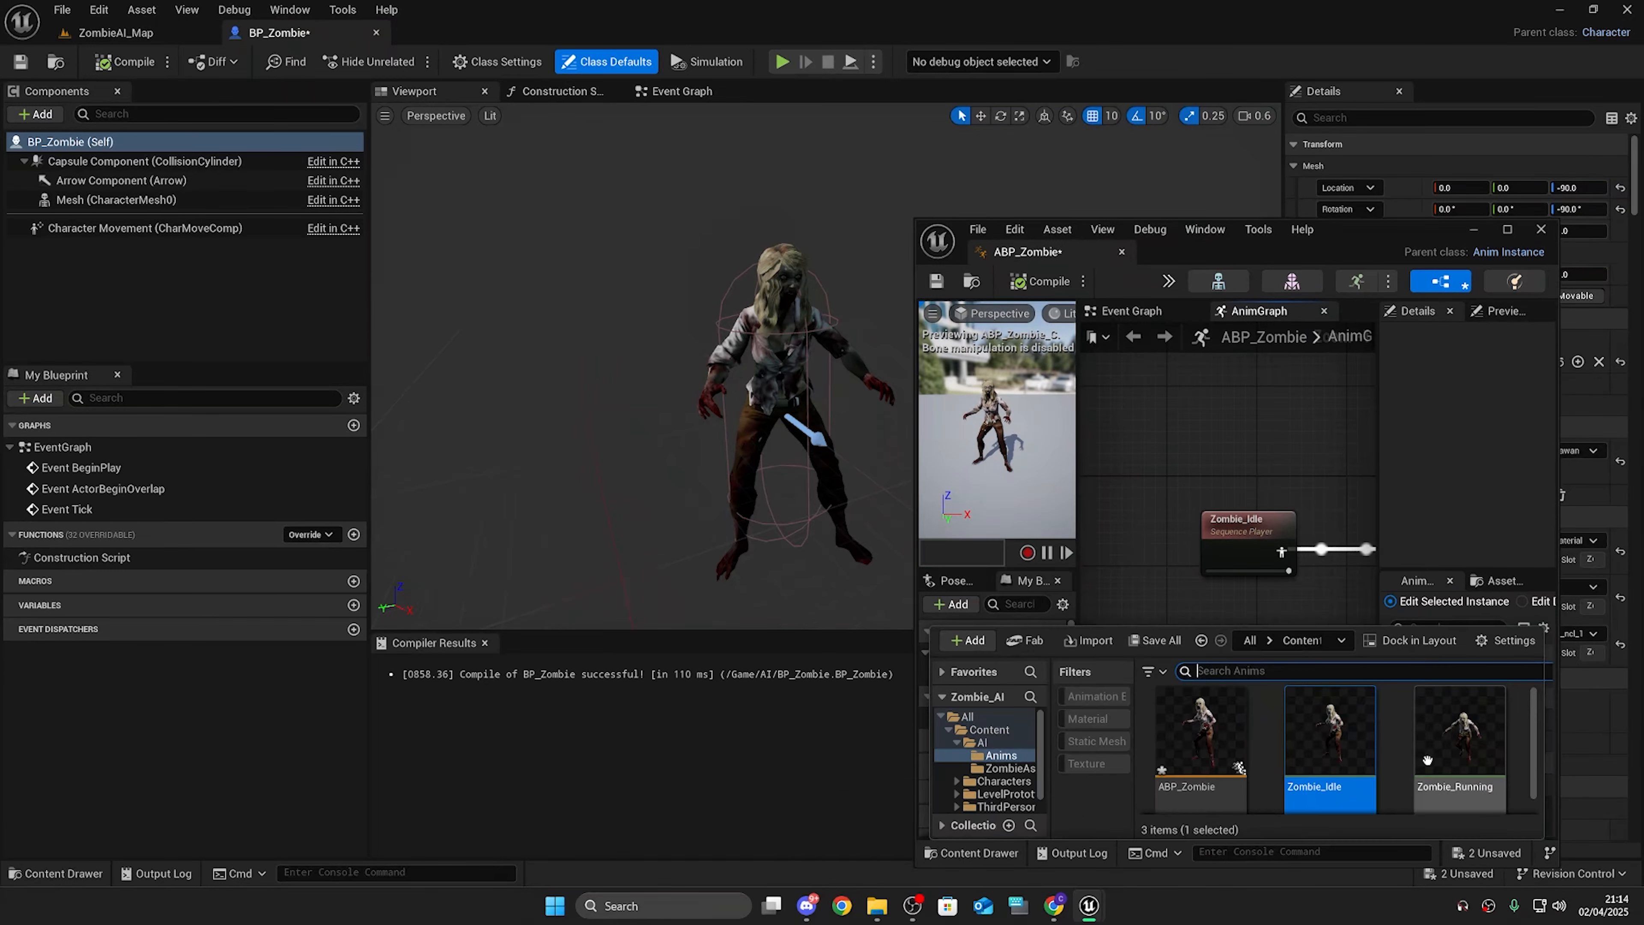
drag(1427, 759, 1151, 392)
drag(1236, 428, 1322, 558)
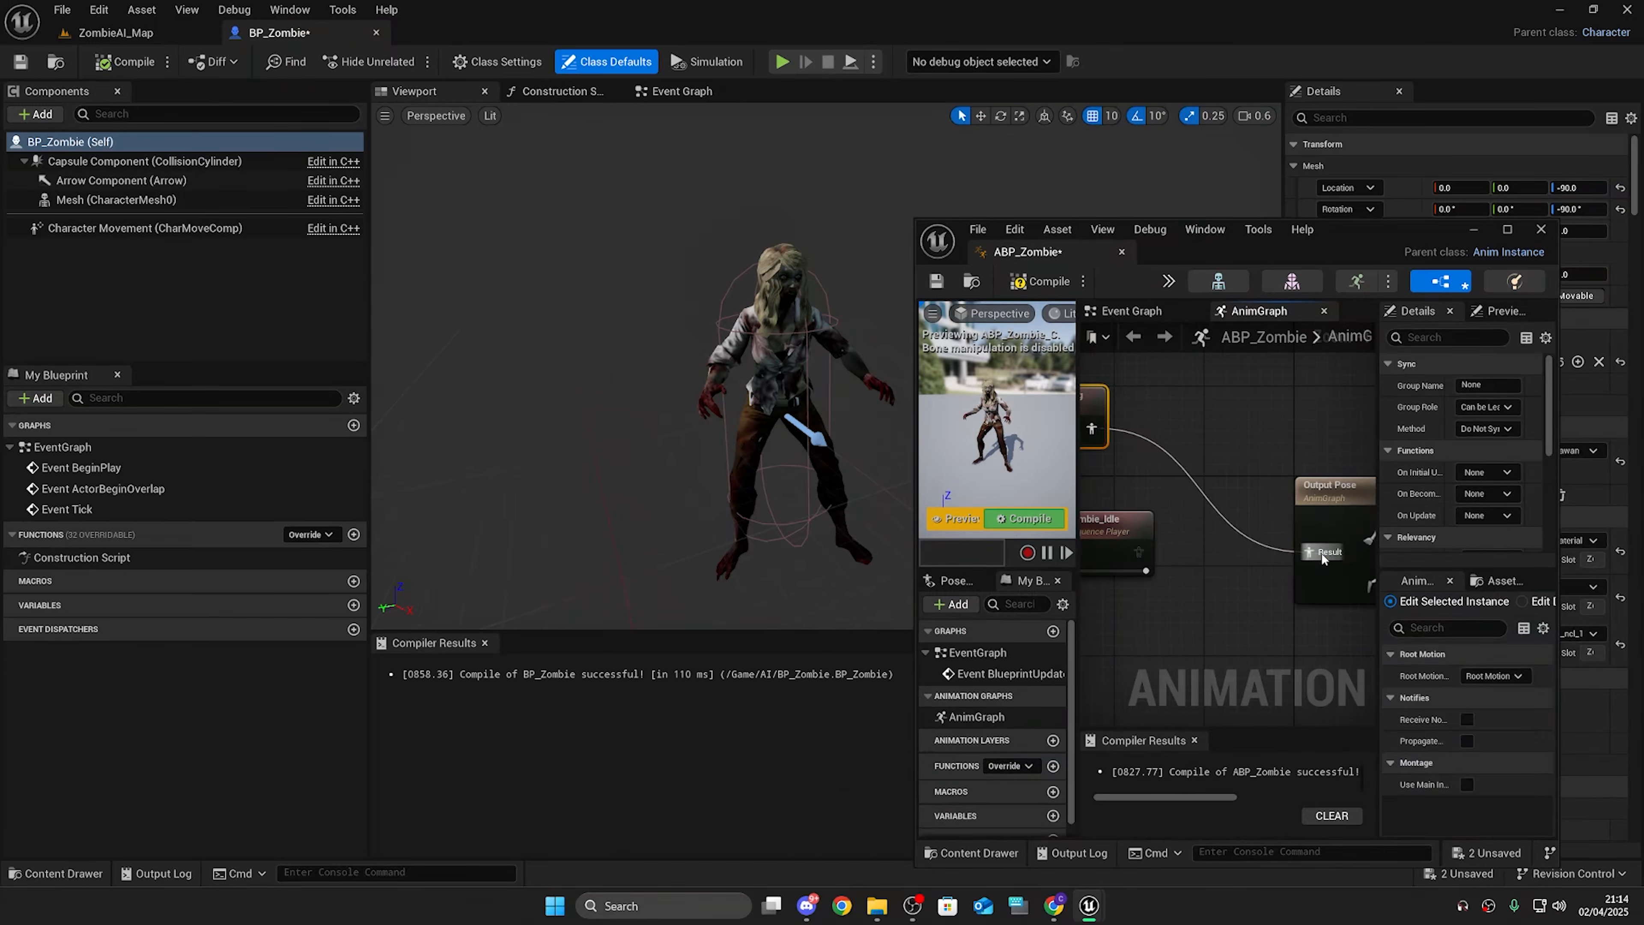
Step: Compile ABP_Zombie and play the level to test the zombie's animation
click(136, 33)
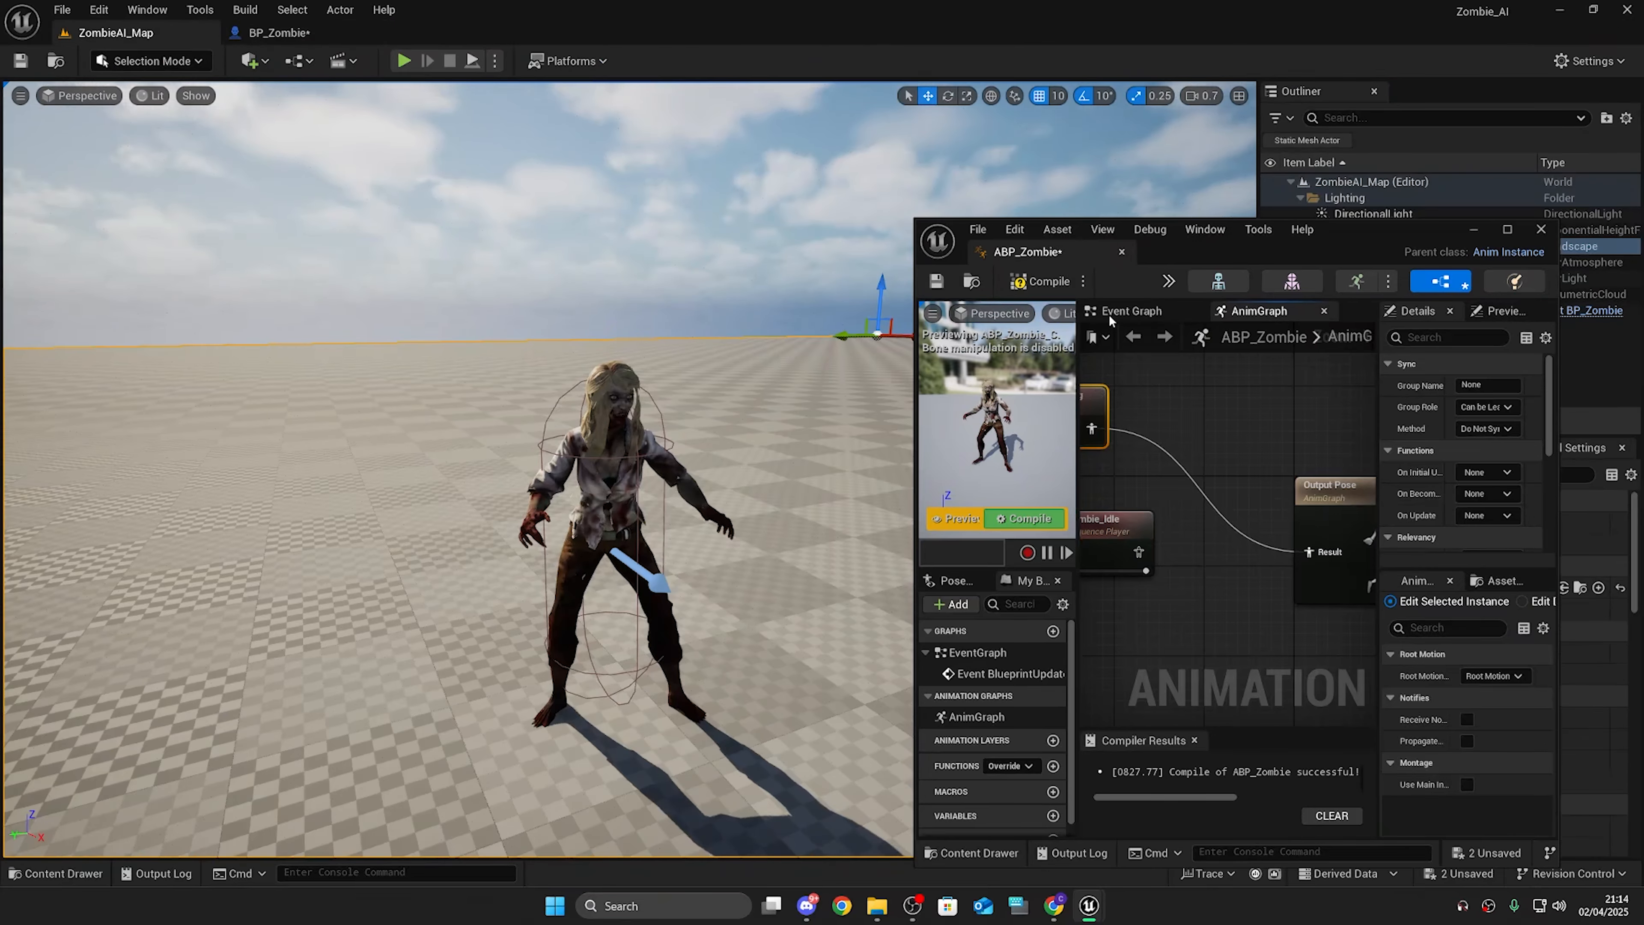
click(1046, 283)
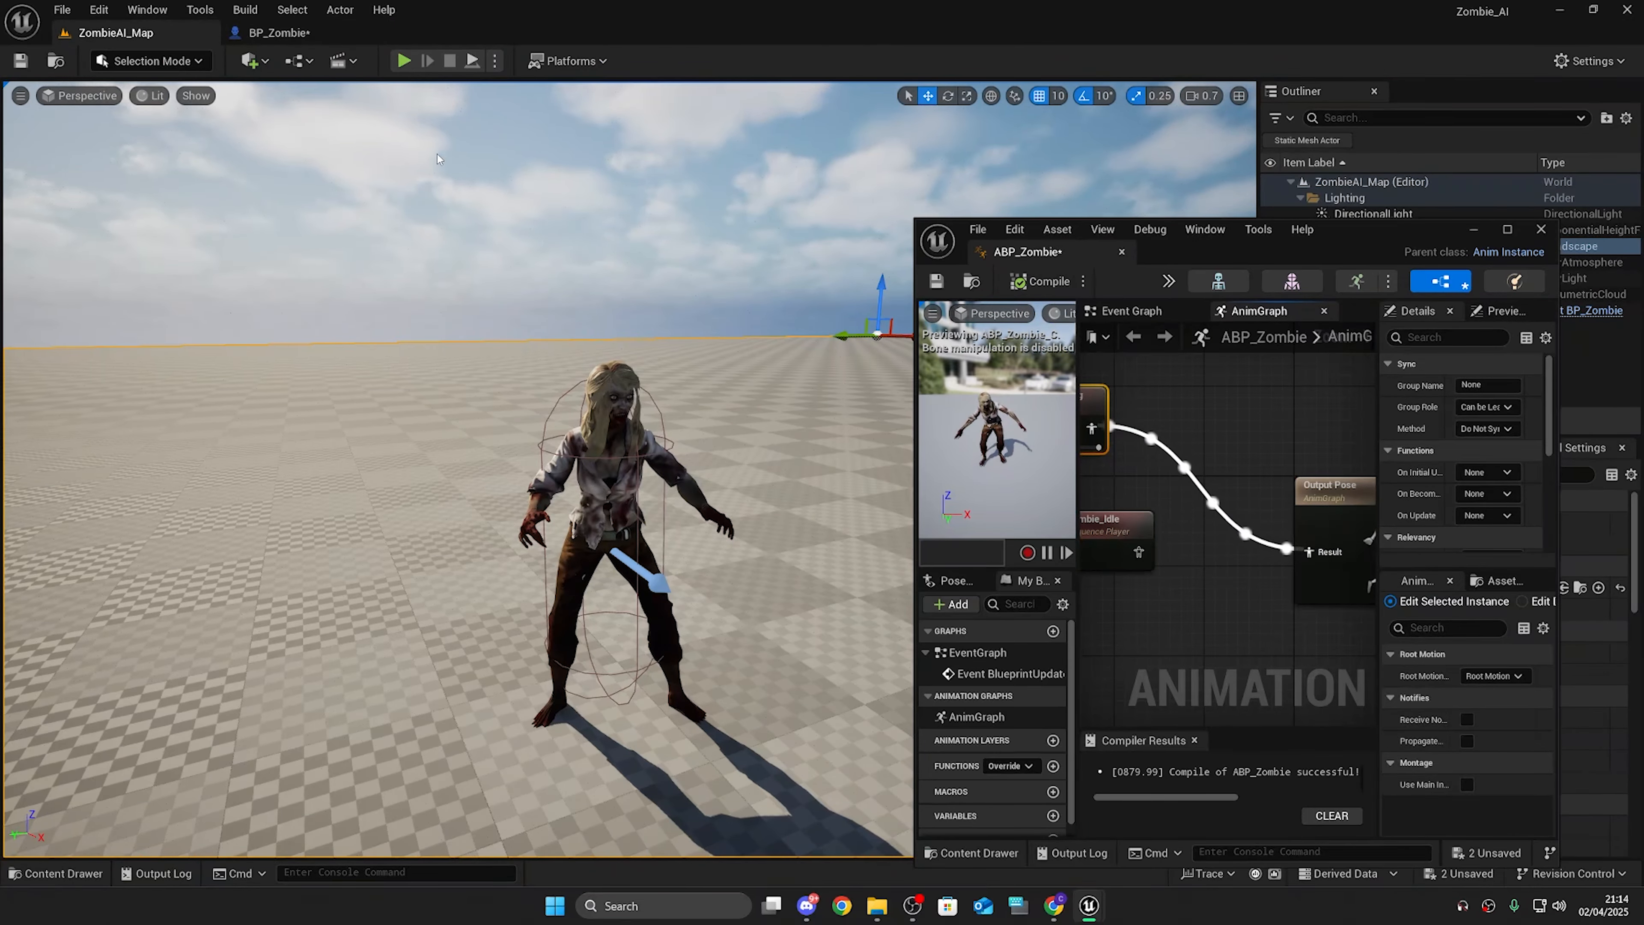
click(404, 61)
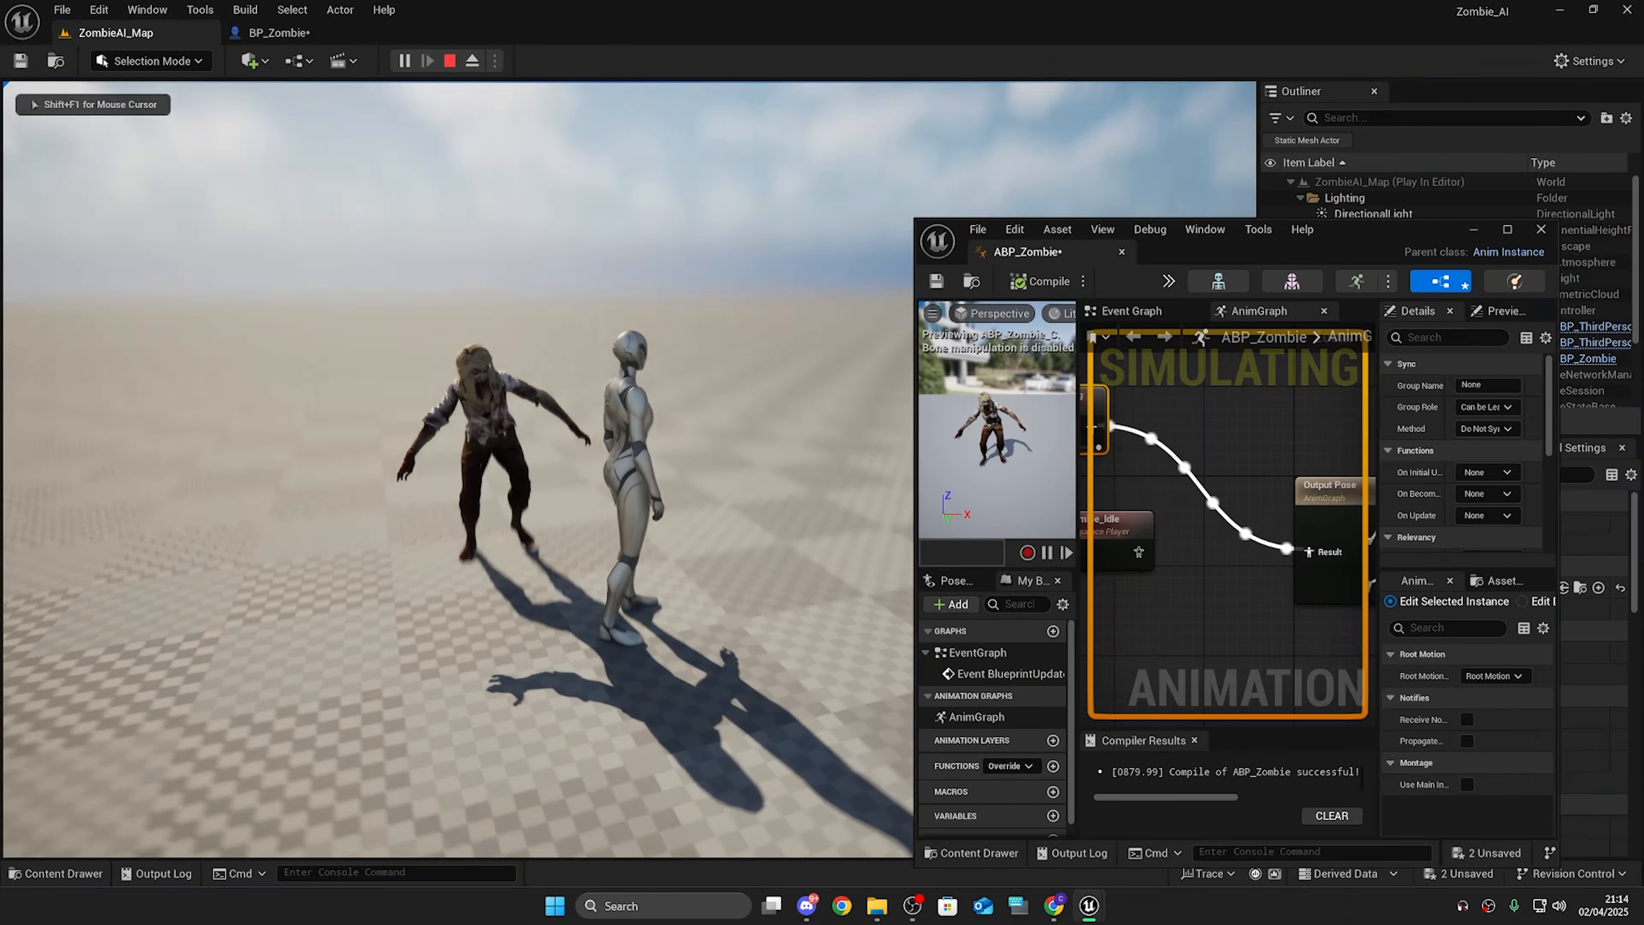
key(Escape)
Step: Enable Loop Animation on the Zombie_Running sequence player
right_drag(1289, 480, 1362, 473)
click(1266, 481)
click(1170, 418)
scroll(1410, 499, down, 6)
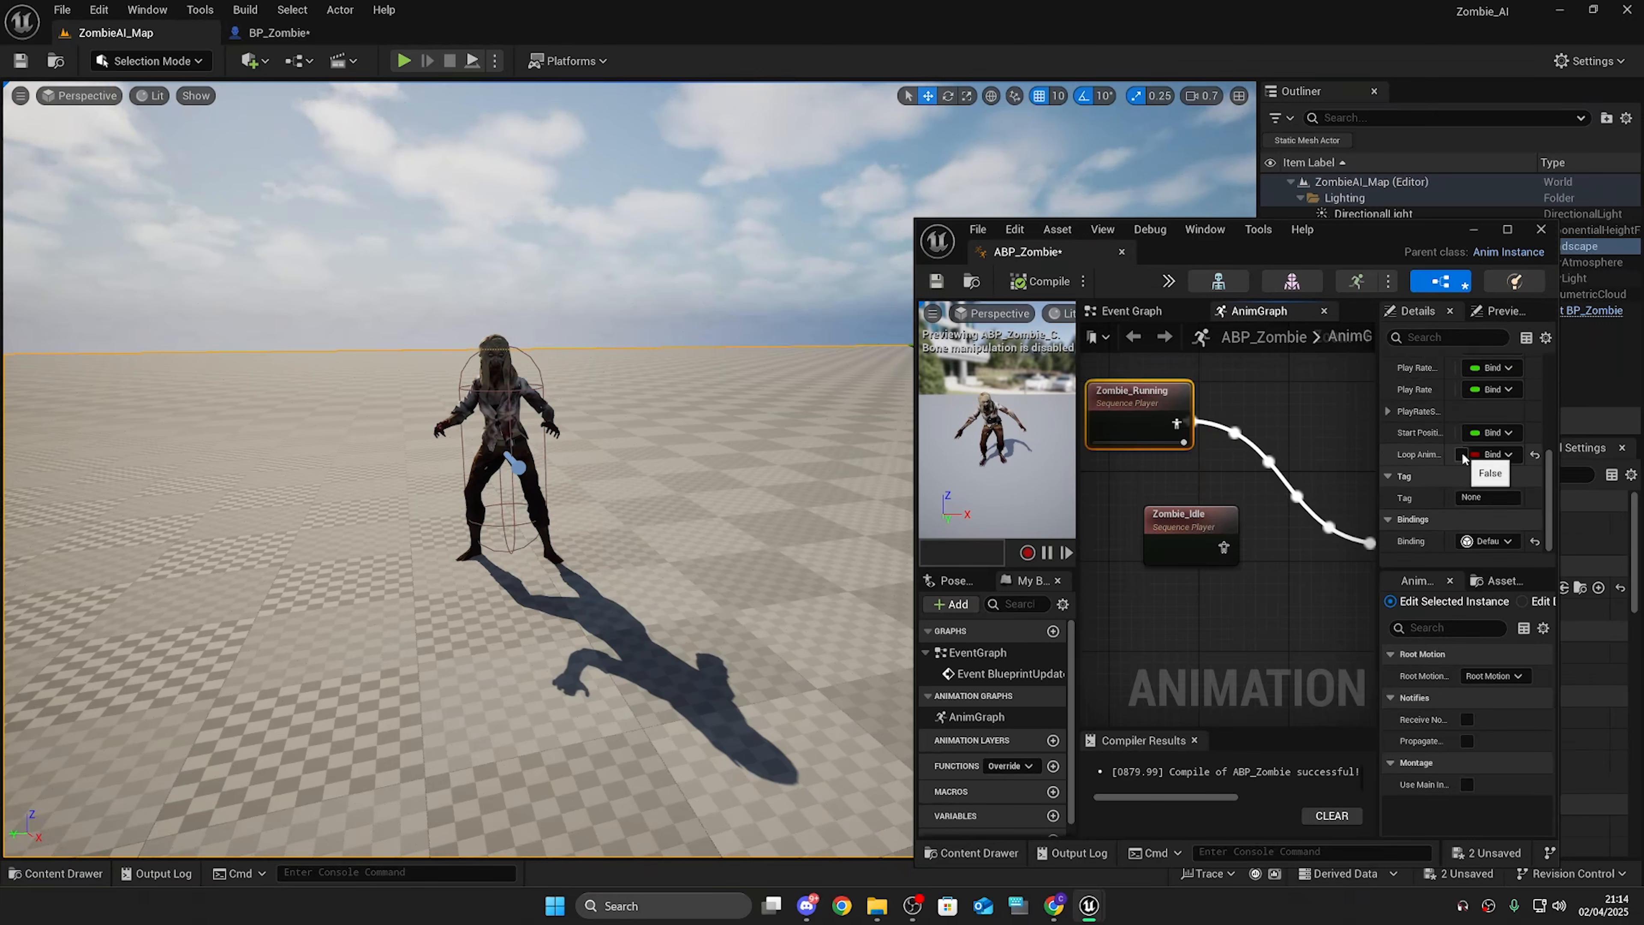
drag(1379, 448, 1294, 448)
click(1410, 454)
Step: Compile ABP_Zombie and play the level again to test the looping run
click(1047, 285)
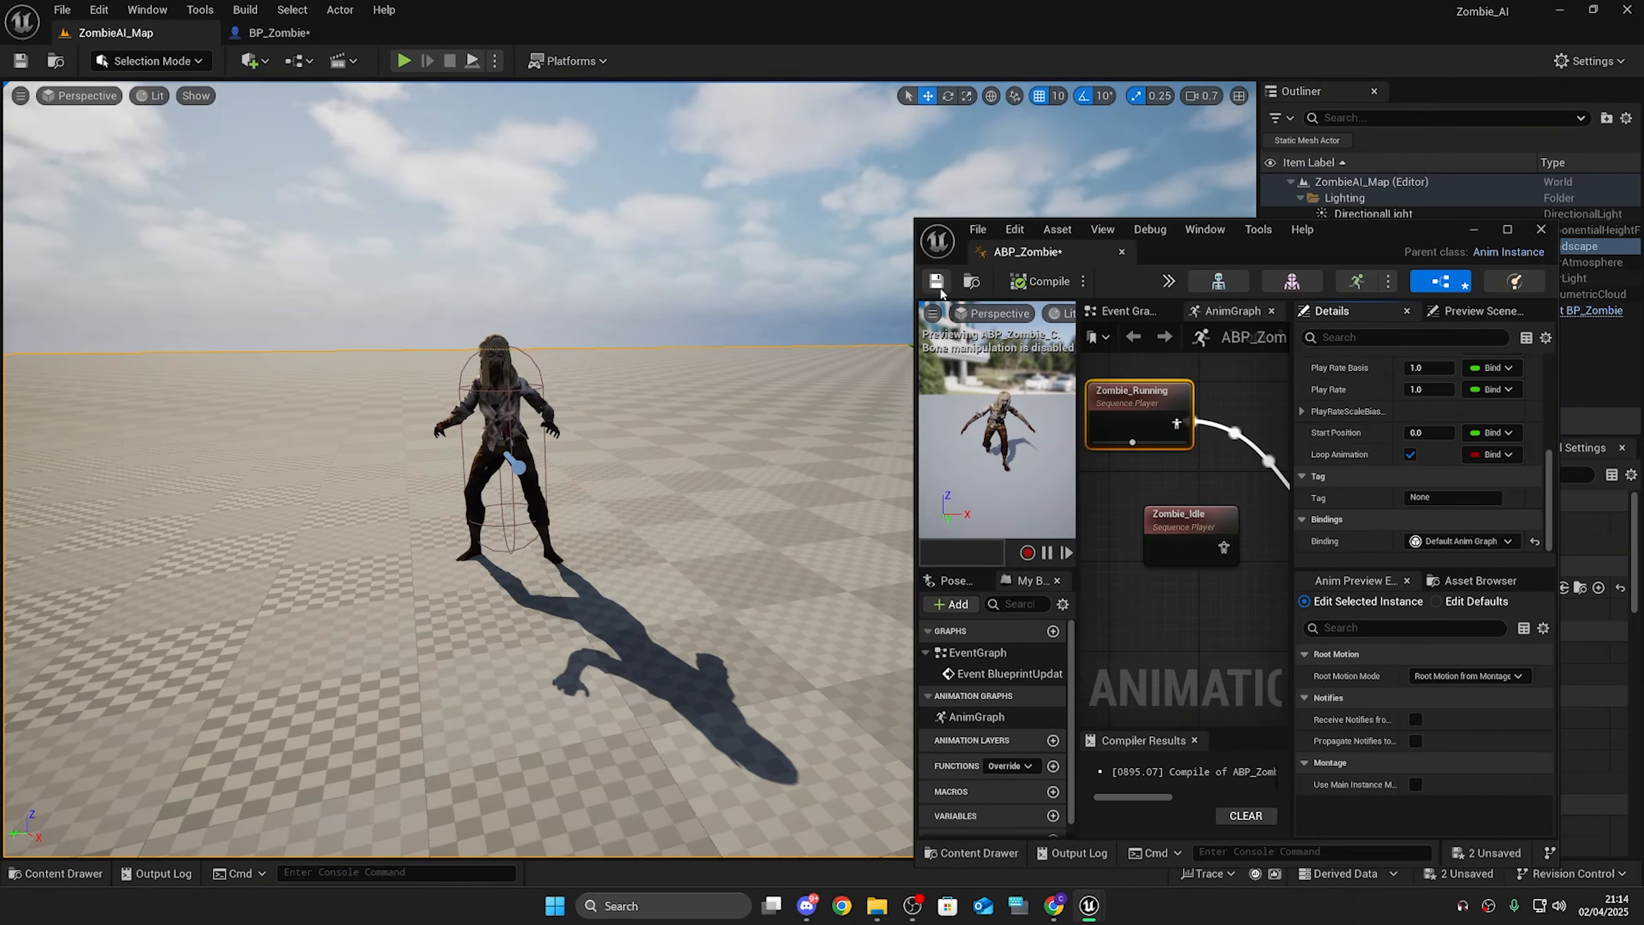
click(403, 60)
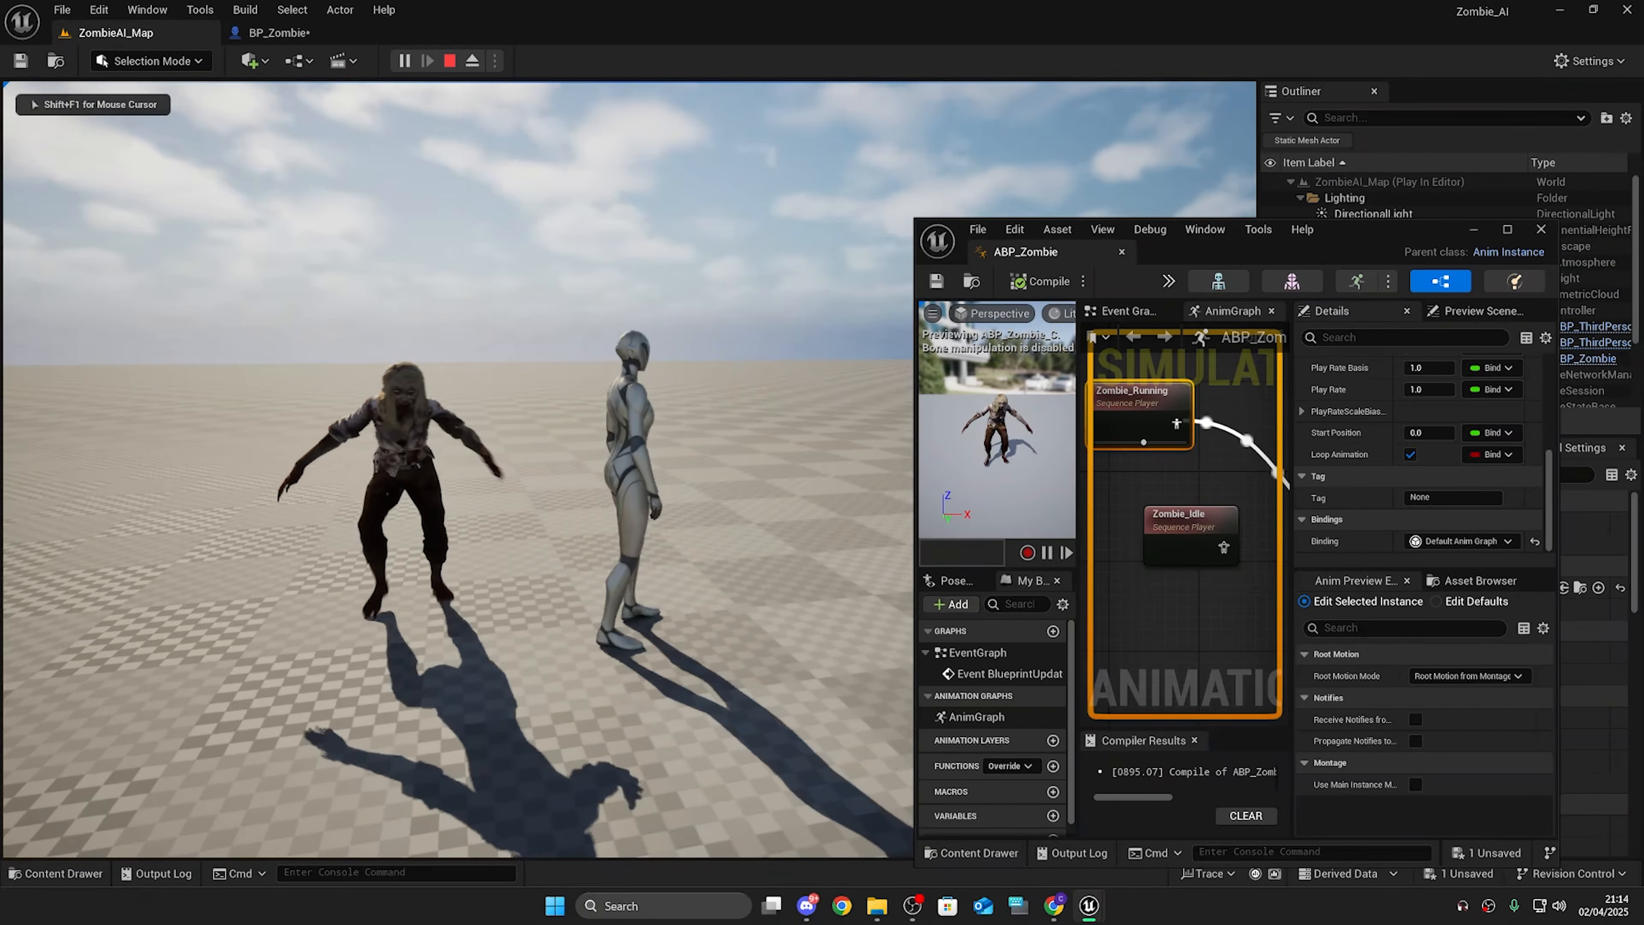
Step: Stop the play session and dock the ABP_Zombie editor as a tab in the main window
key(Escape)
drag(1026, 252, 452, 32)
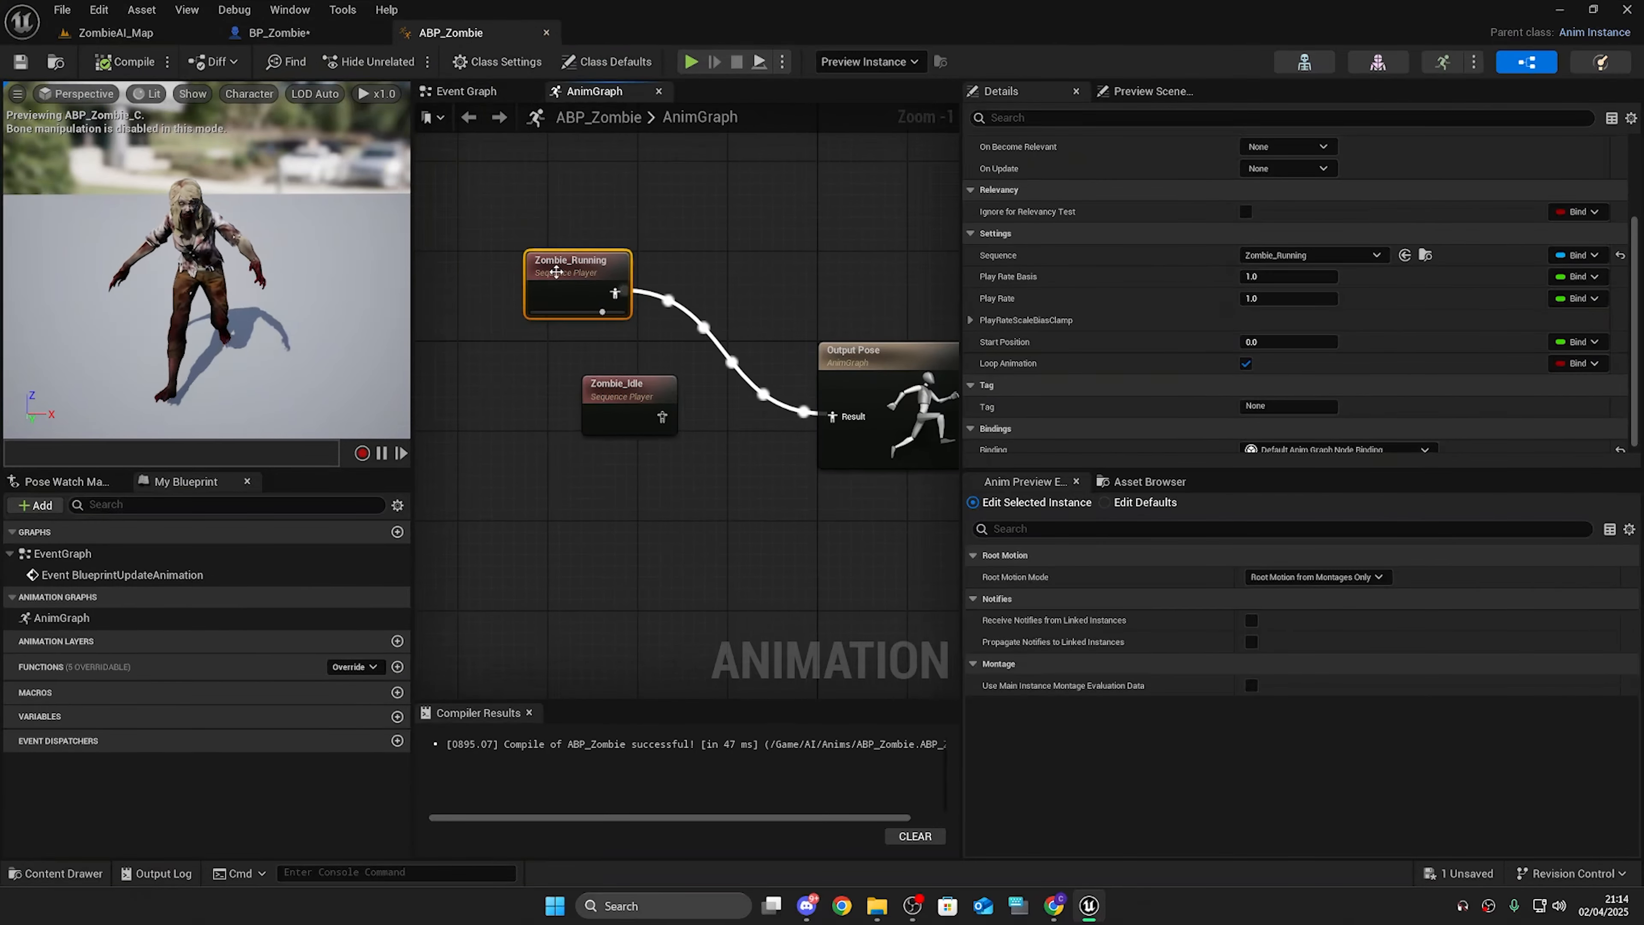
Step: Delete the Zombie_Running and Zombie_Idle sequence players from the AnimGraph
drag(648, 396, 579, 405)
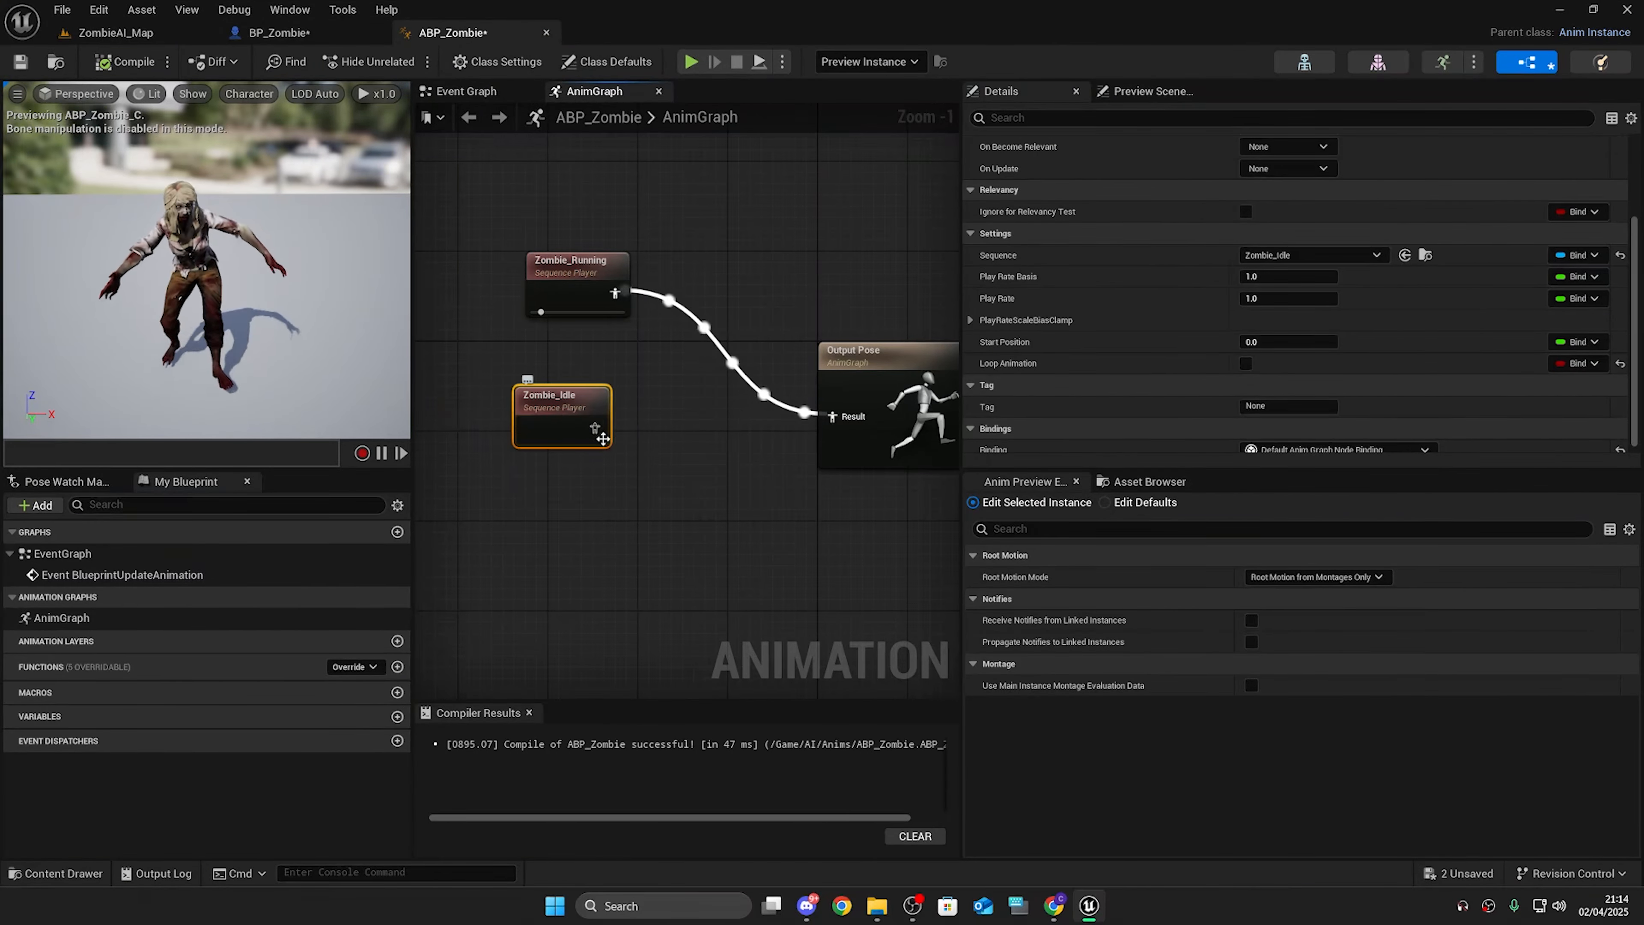
drag(558, 286, 670, 364)
click(864, 355)
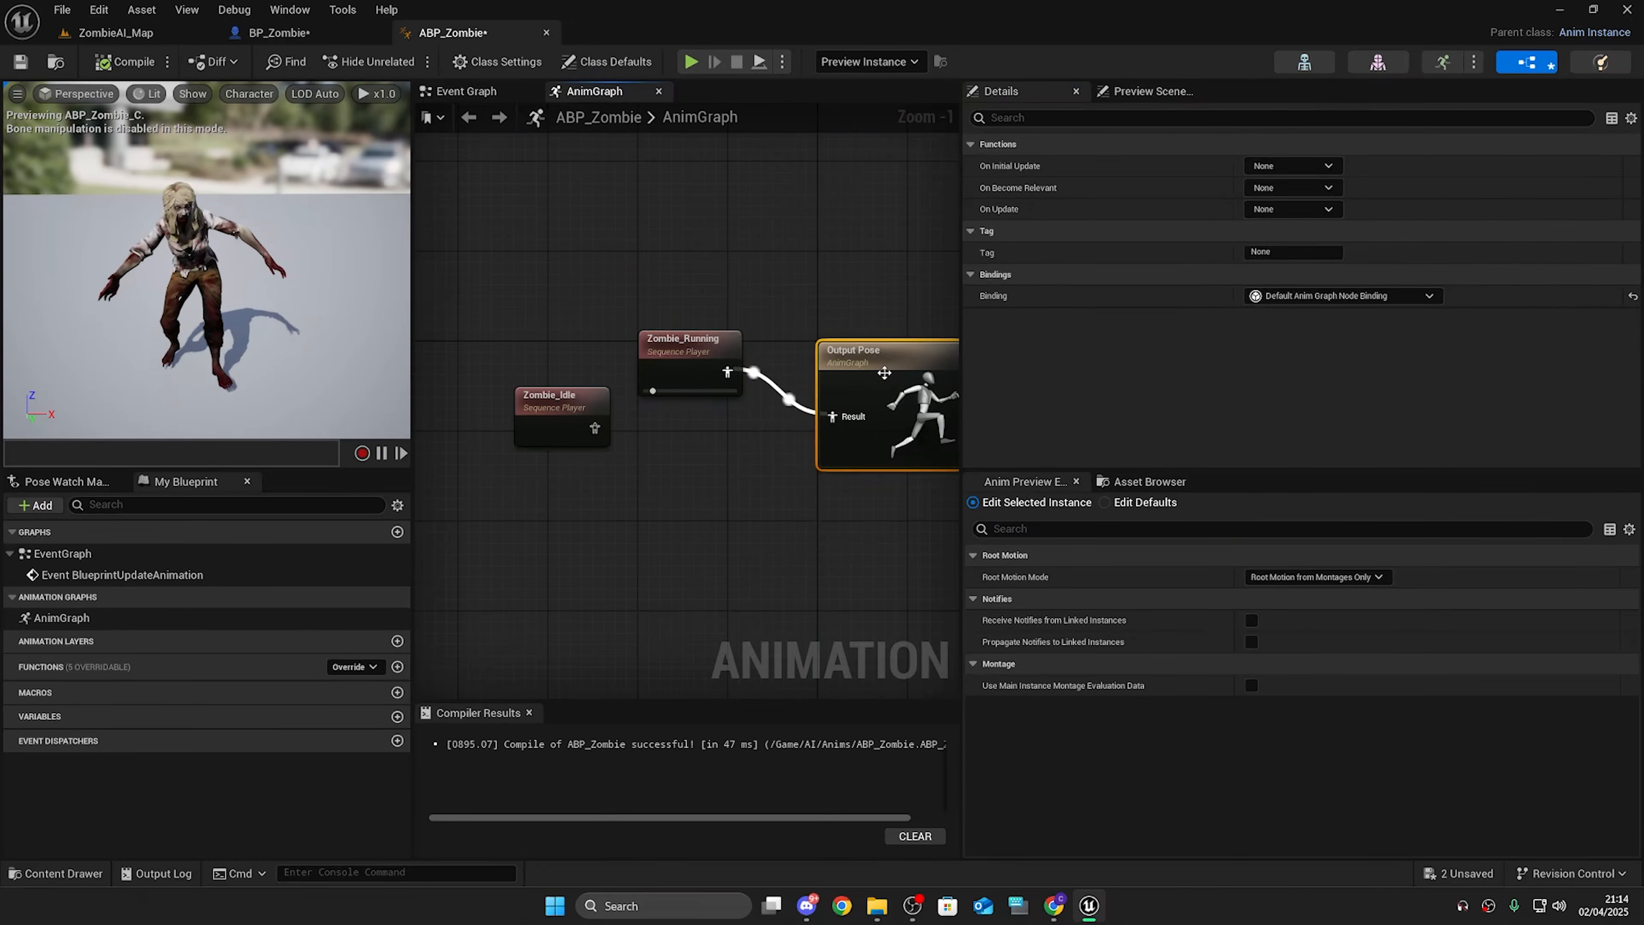
right_drag(803, 523, 707, 532)
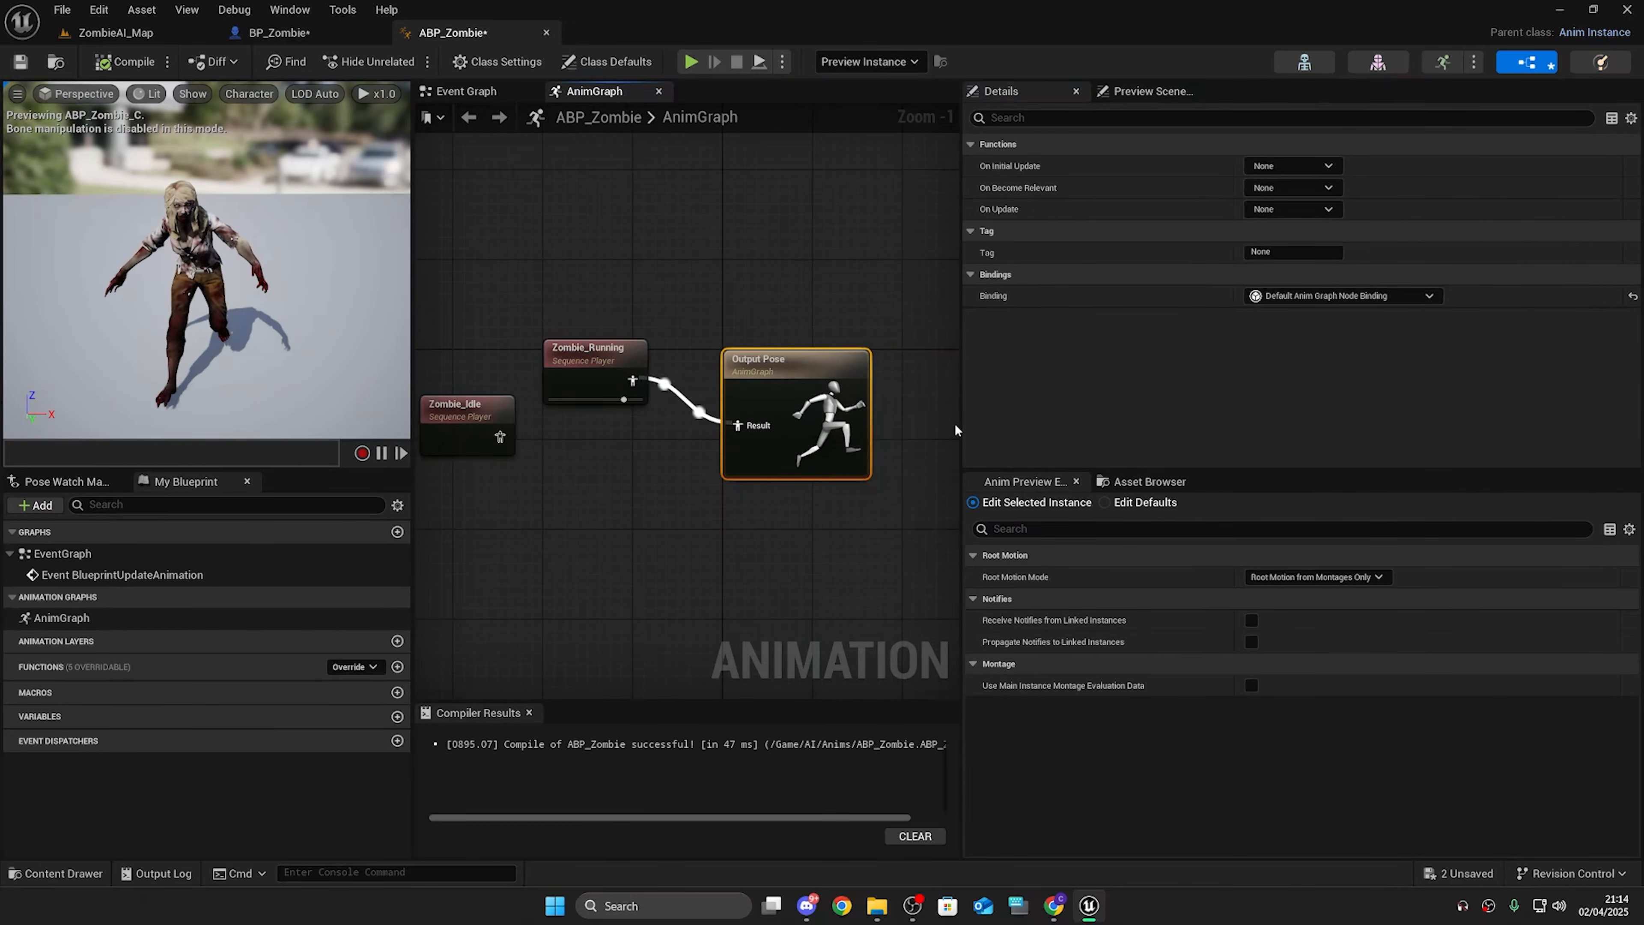
drag(962, 429, 1204, 430)
click(1016, 434)
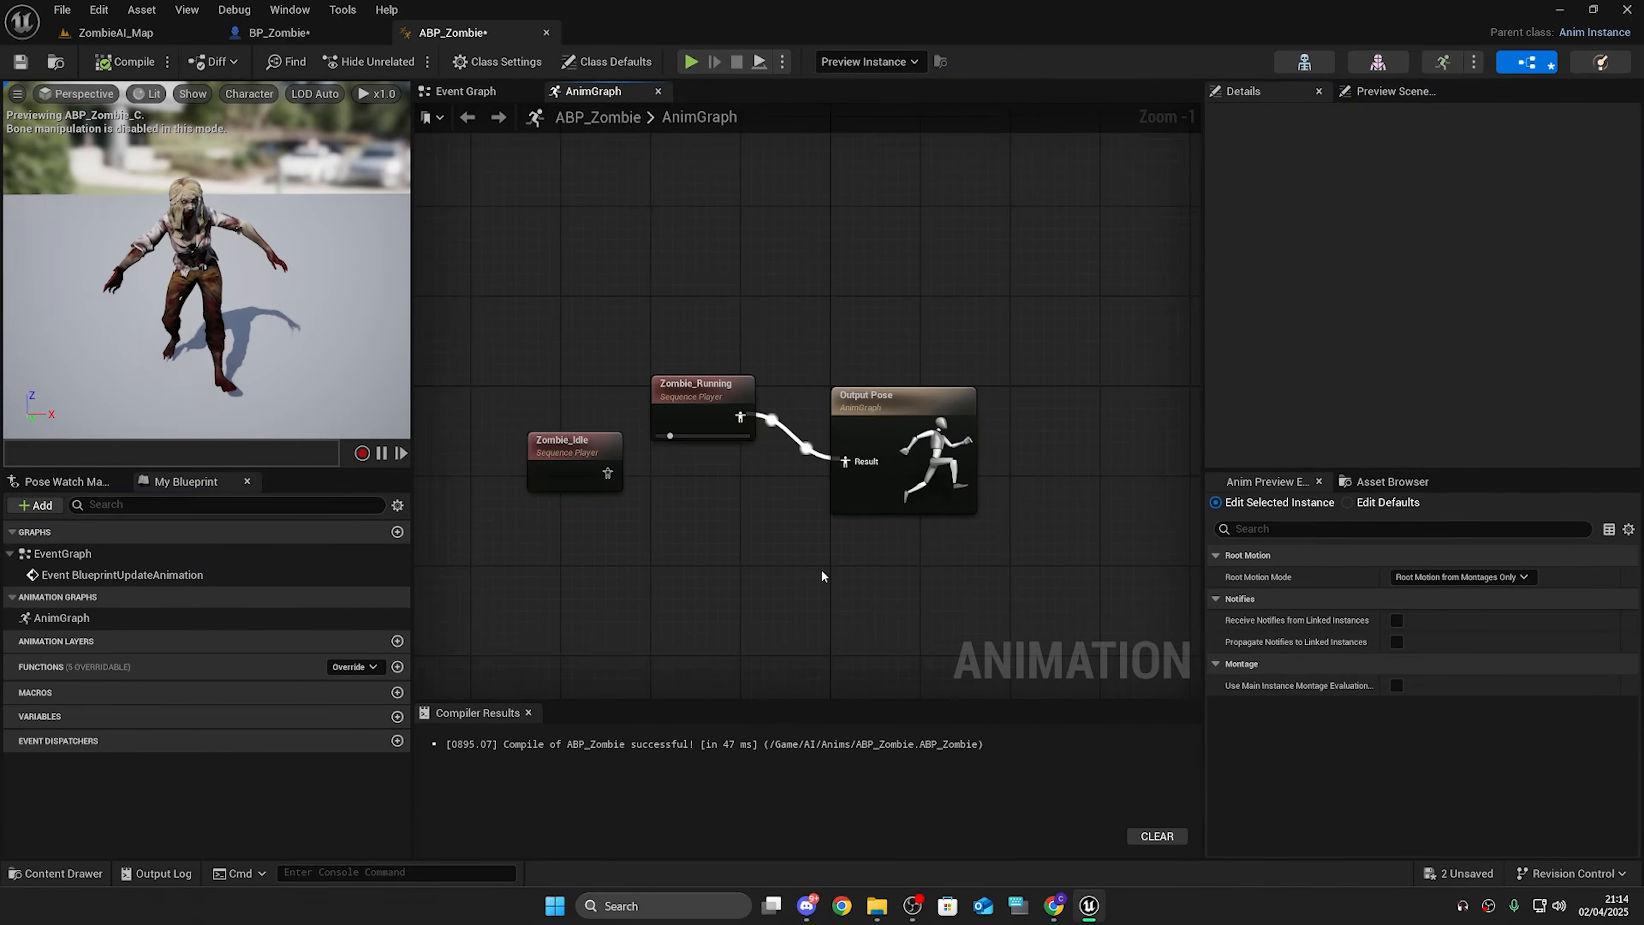
drag(573, 453, 696, 474)
click(563, 363)
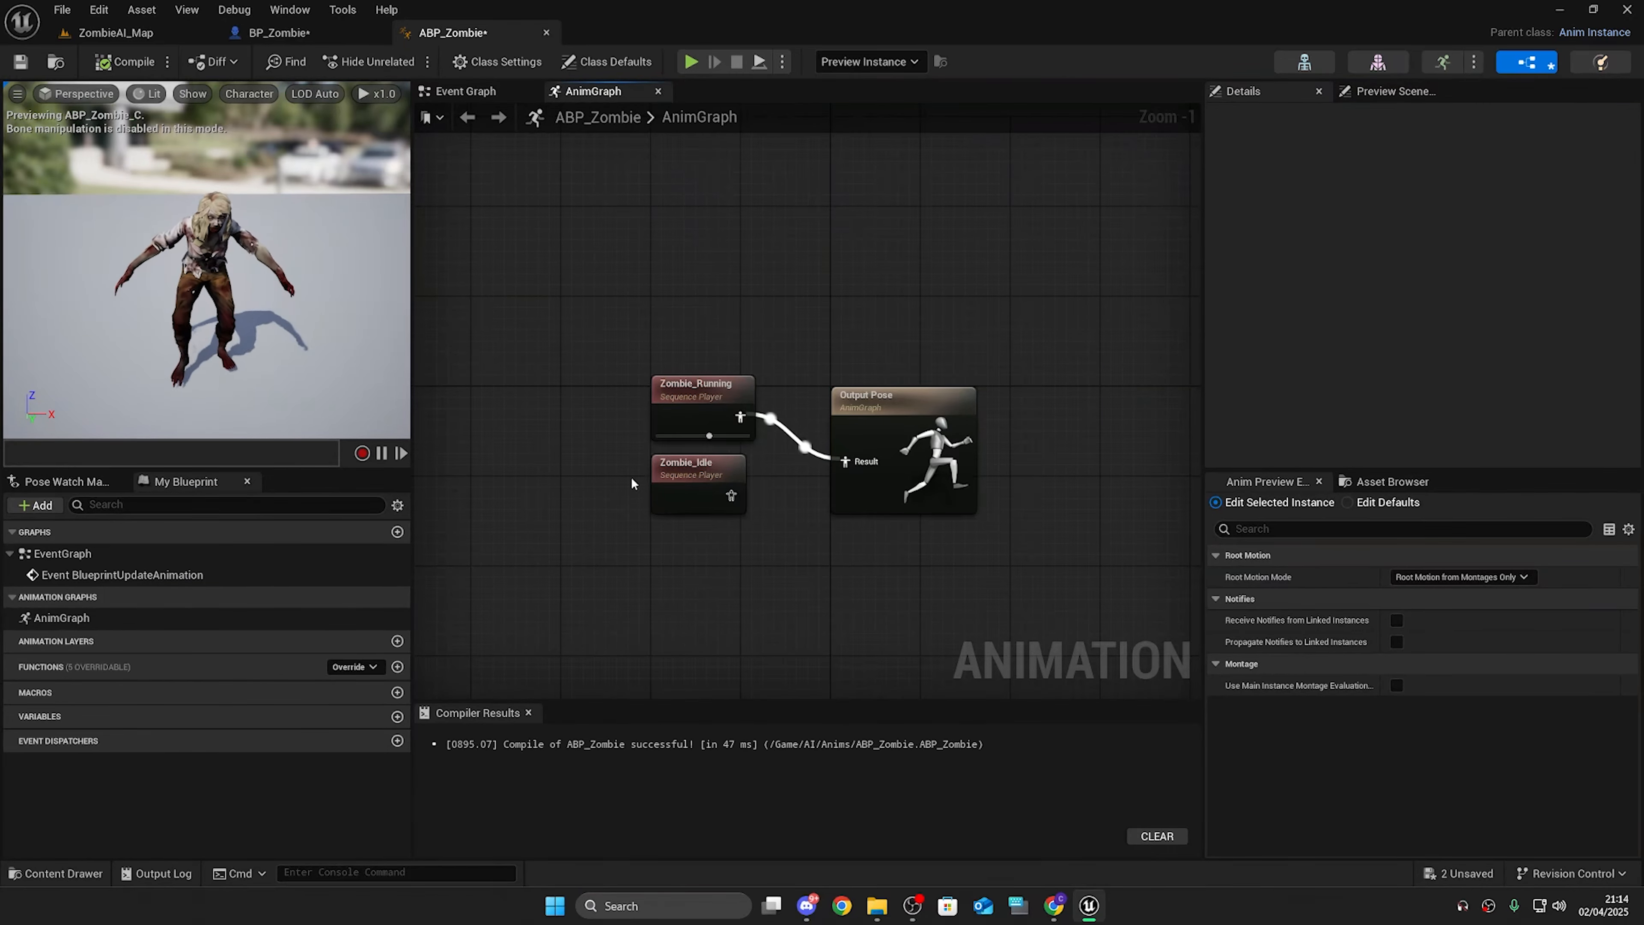
drag(639, 450, 768, 587)
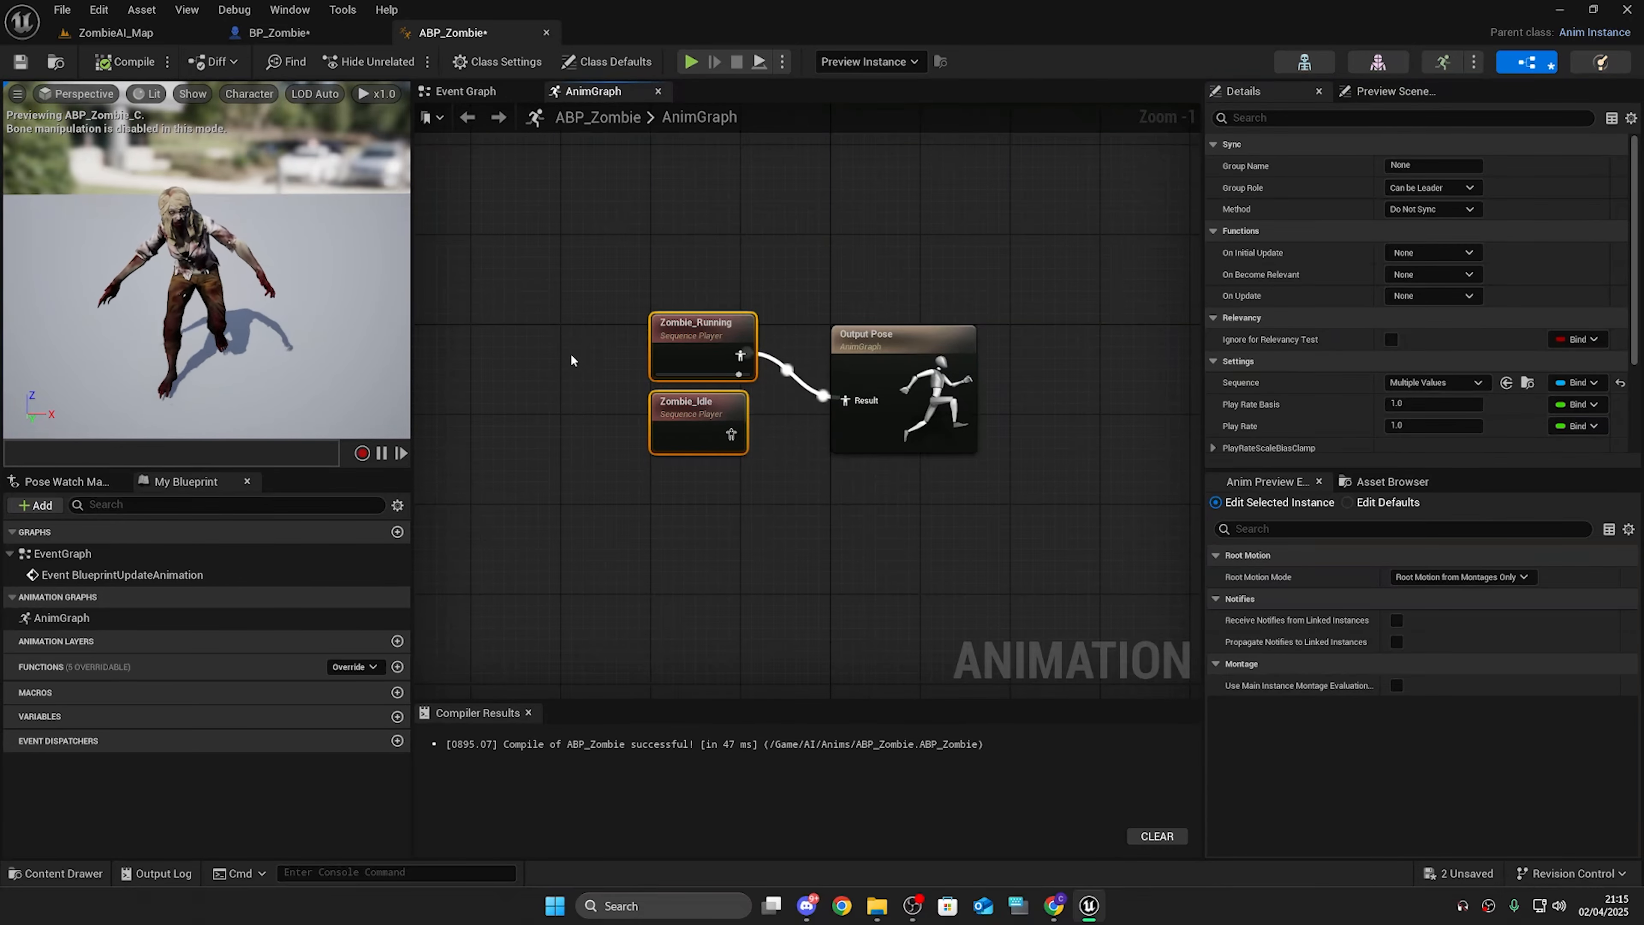
key(Delete)
Step: Add a state machine named Locomotion feeding the Output Pose
right_click(683, 446)
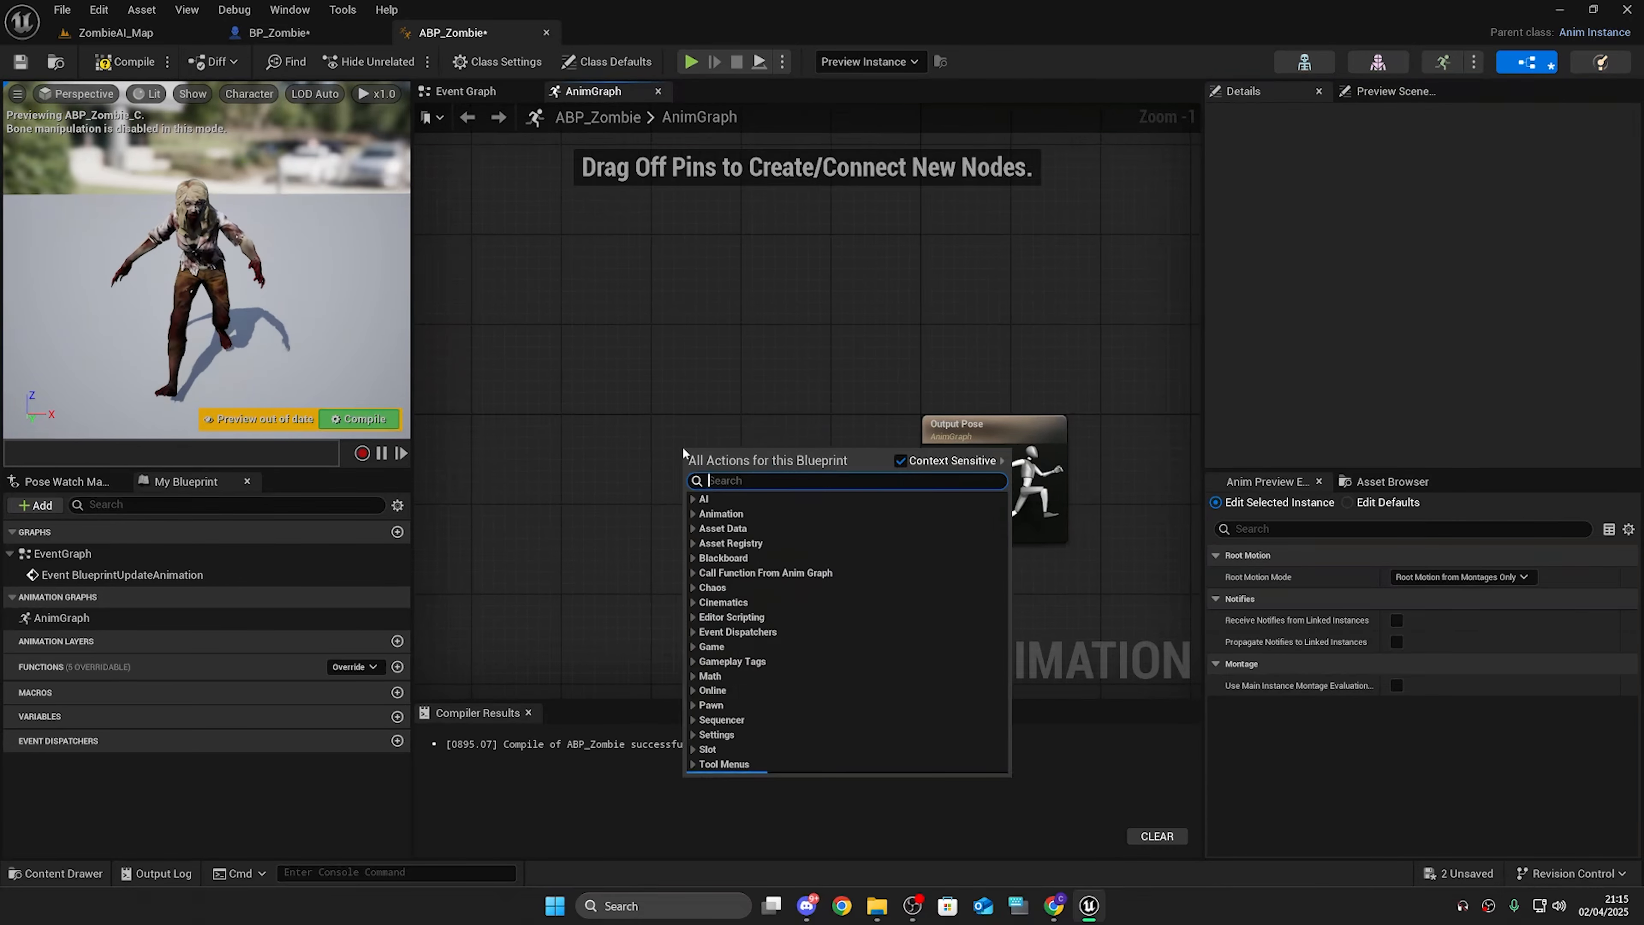
click(735, 531)
text(Locomotion)
key(Return)
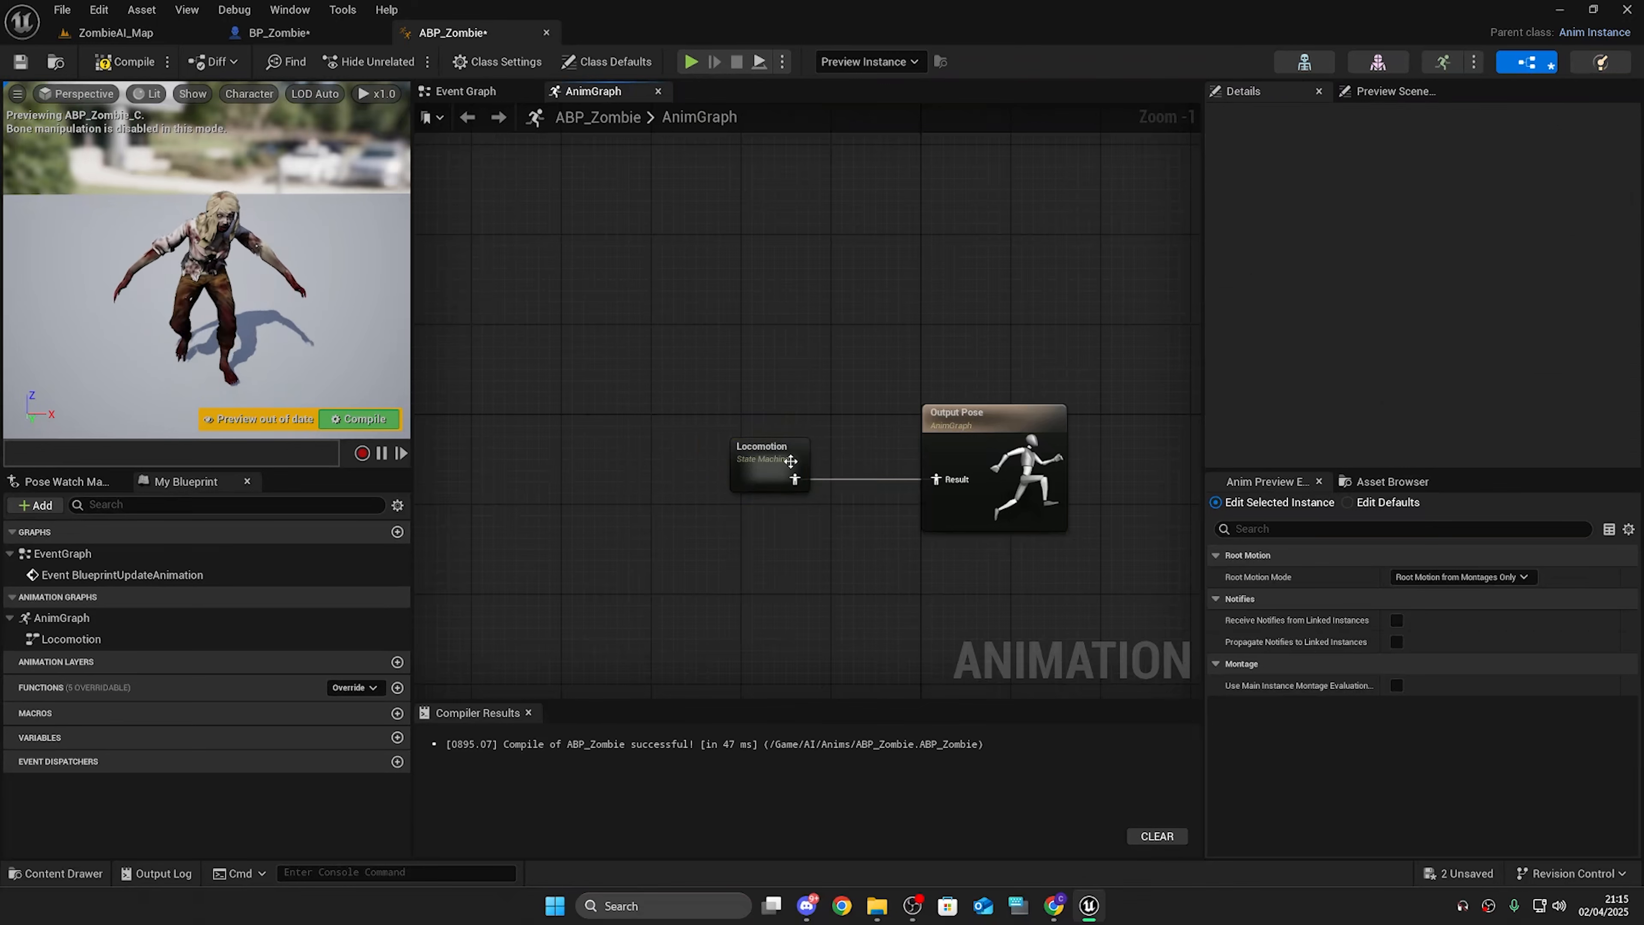
Step: Inside the Locomotion state machine, add an Idle state from Entry, then compile ABP_Zombie
double_click(769, 465)
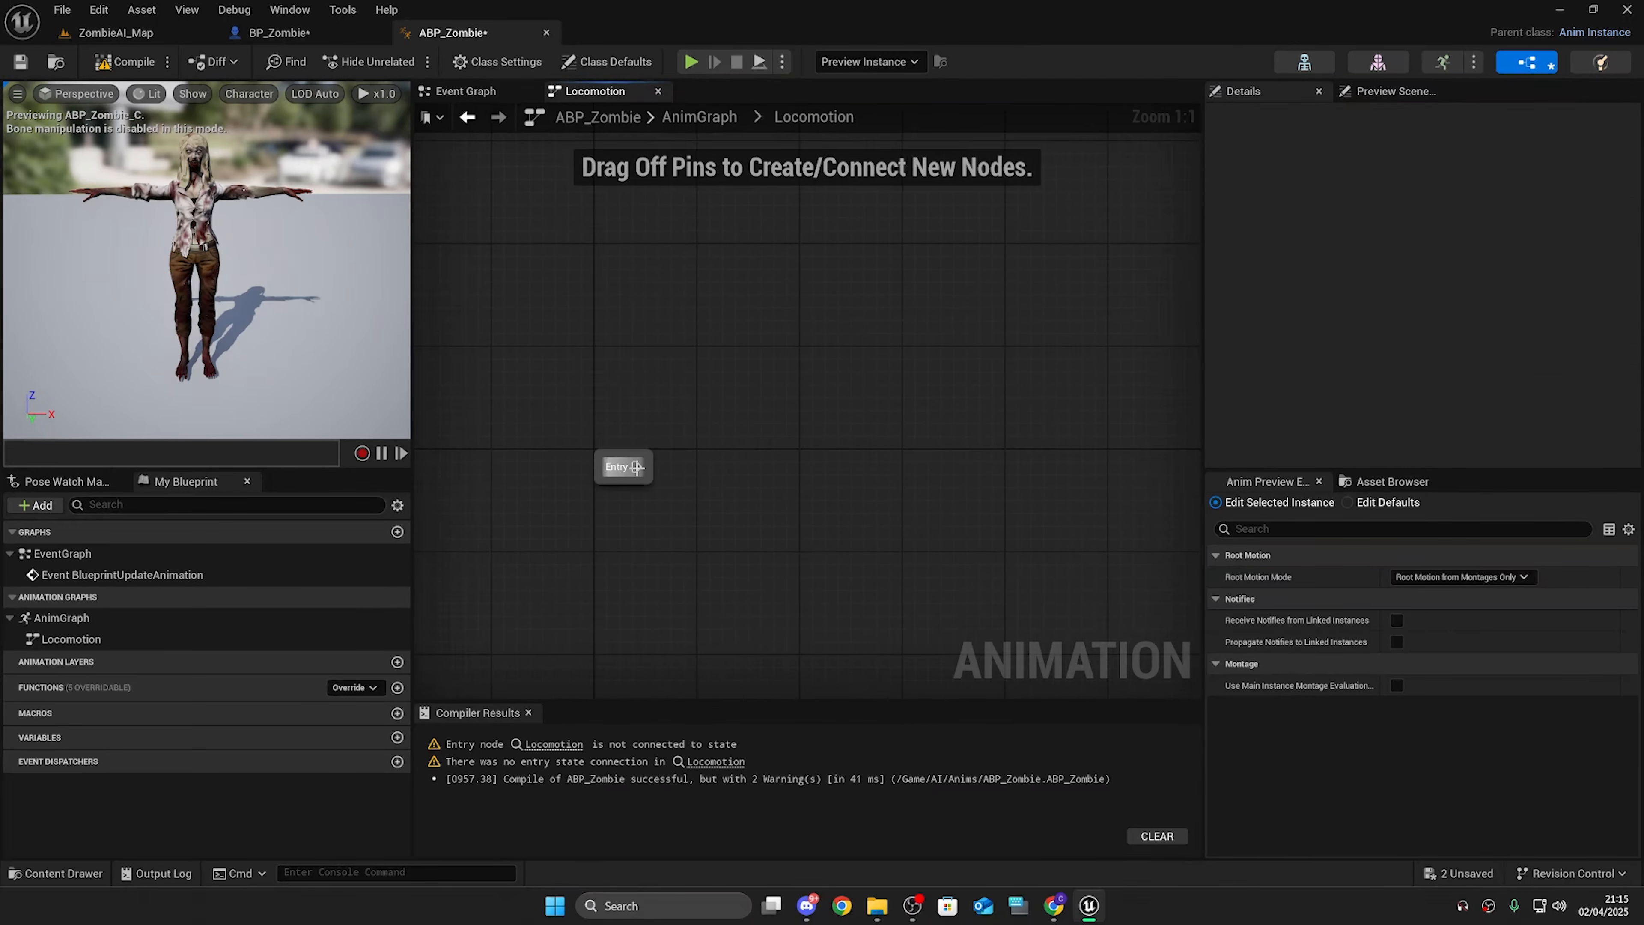
drag(796, 470, 793, 481)
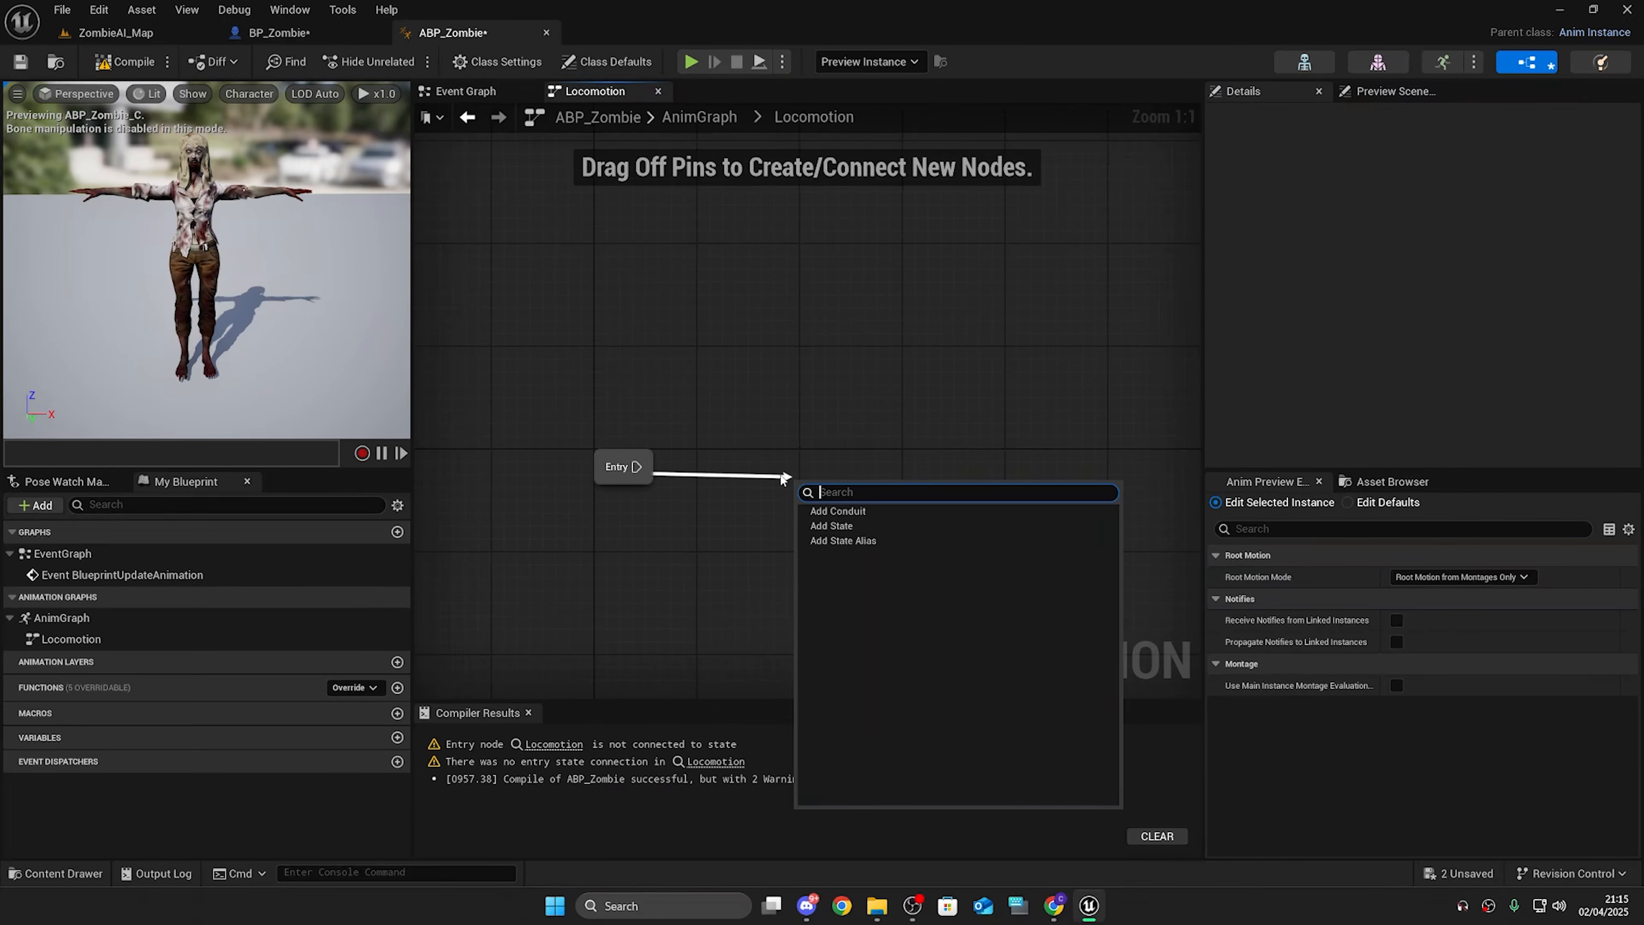
click(881, 528)
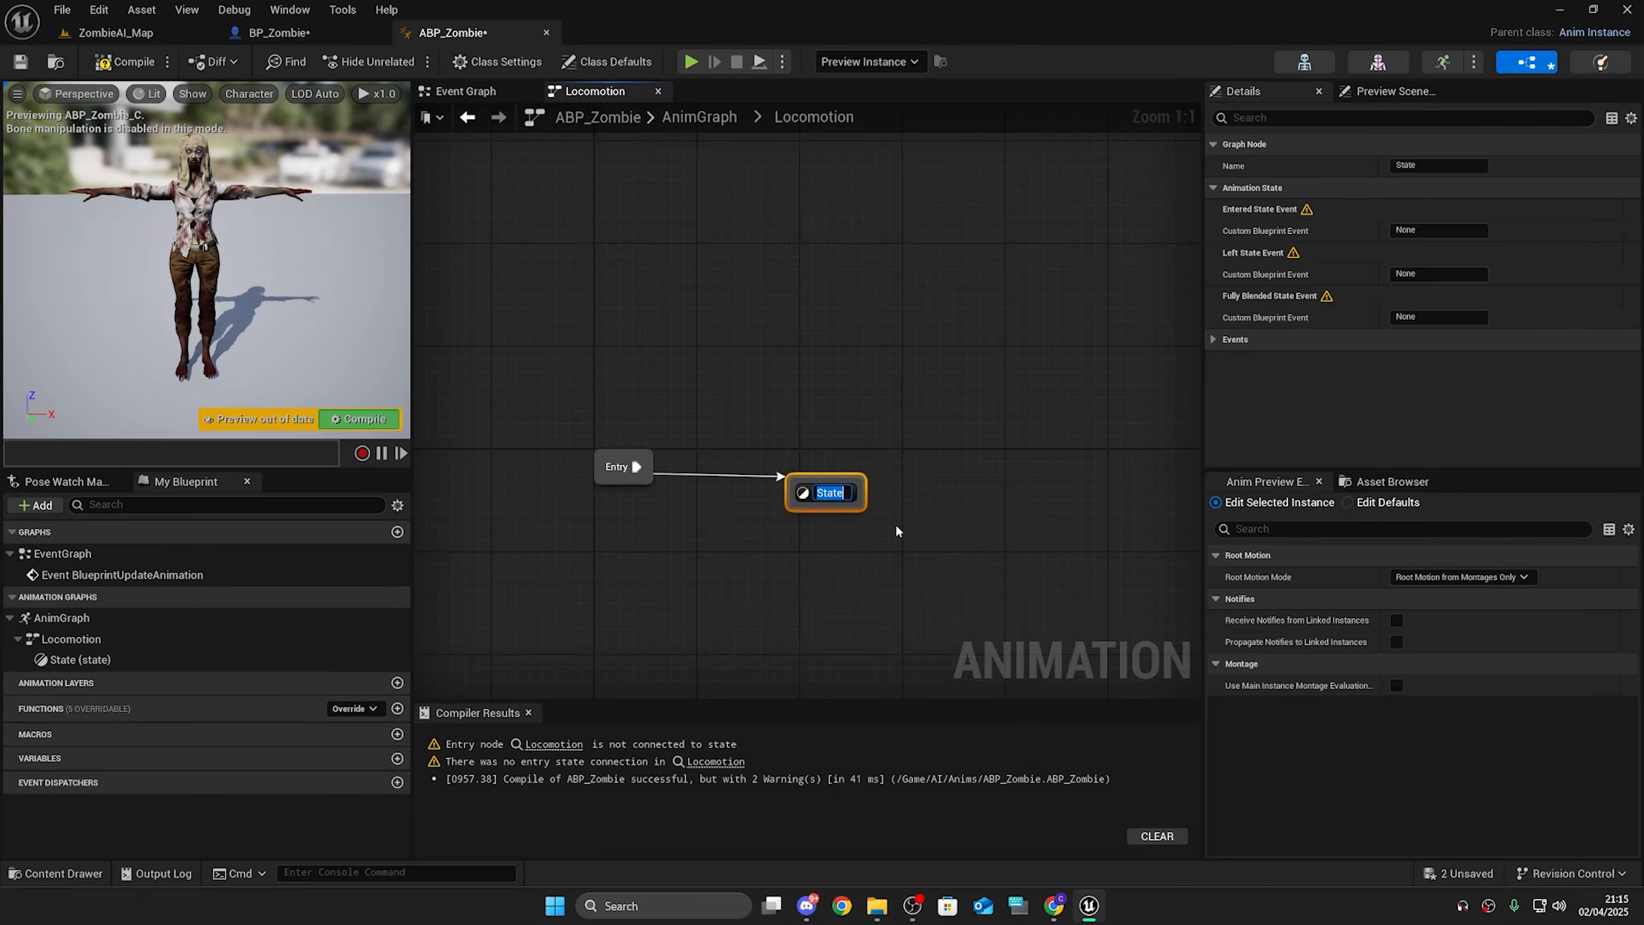
text(Idle)
key(Return)
click(817, 343)
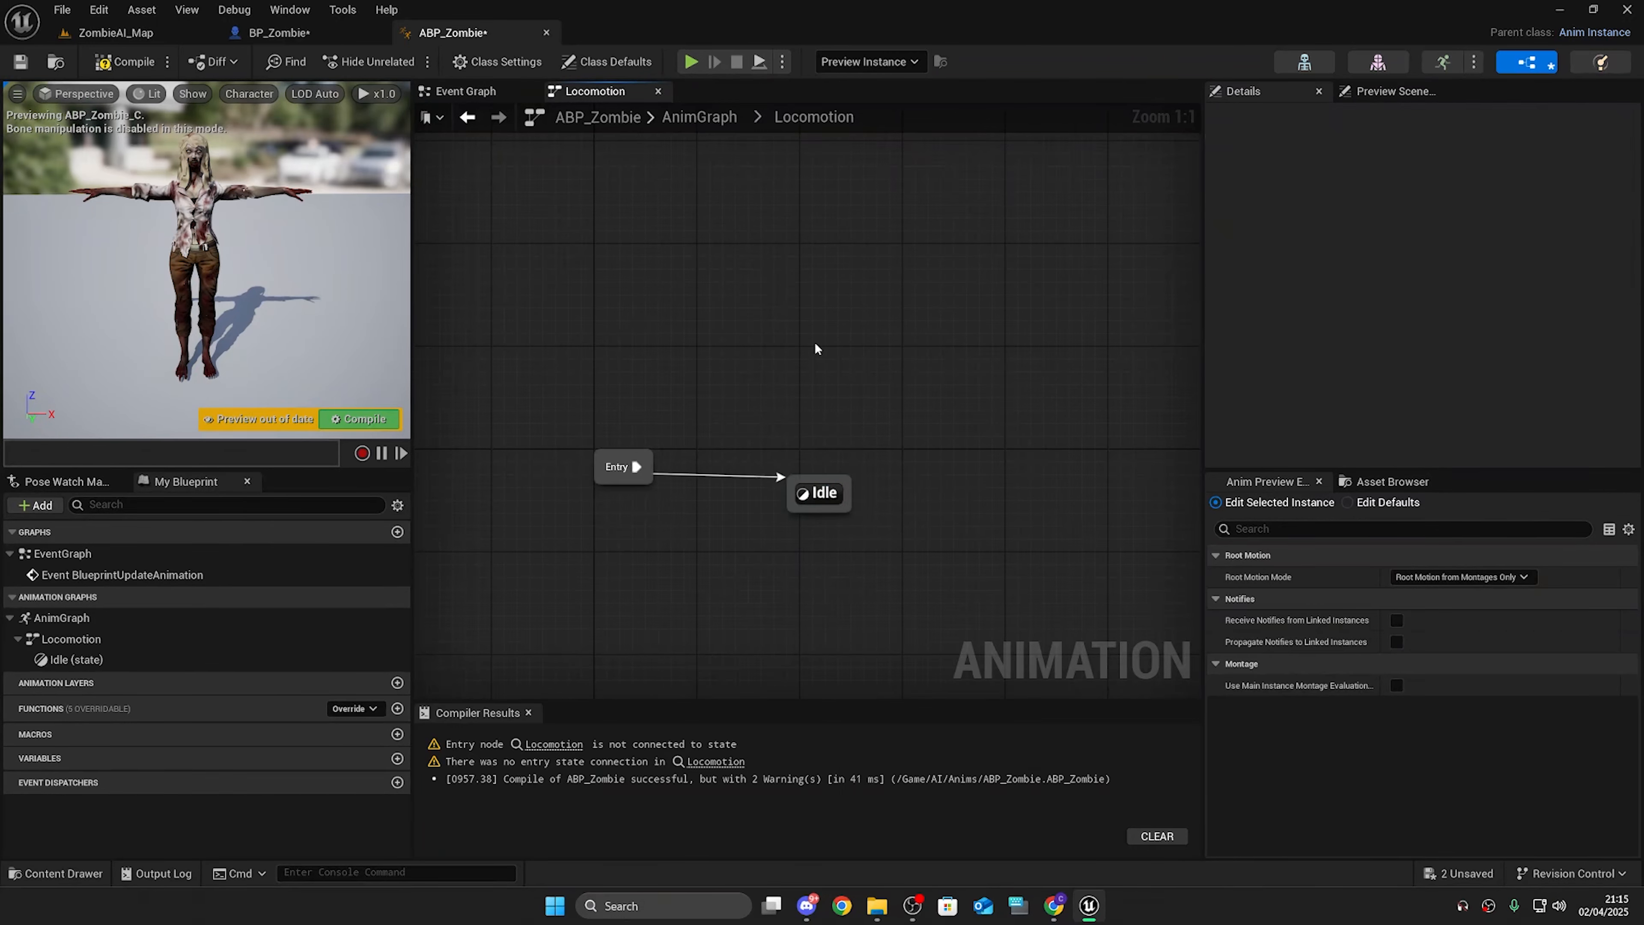
click(699, 118)
click(152, 66)
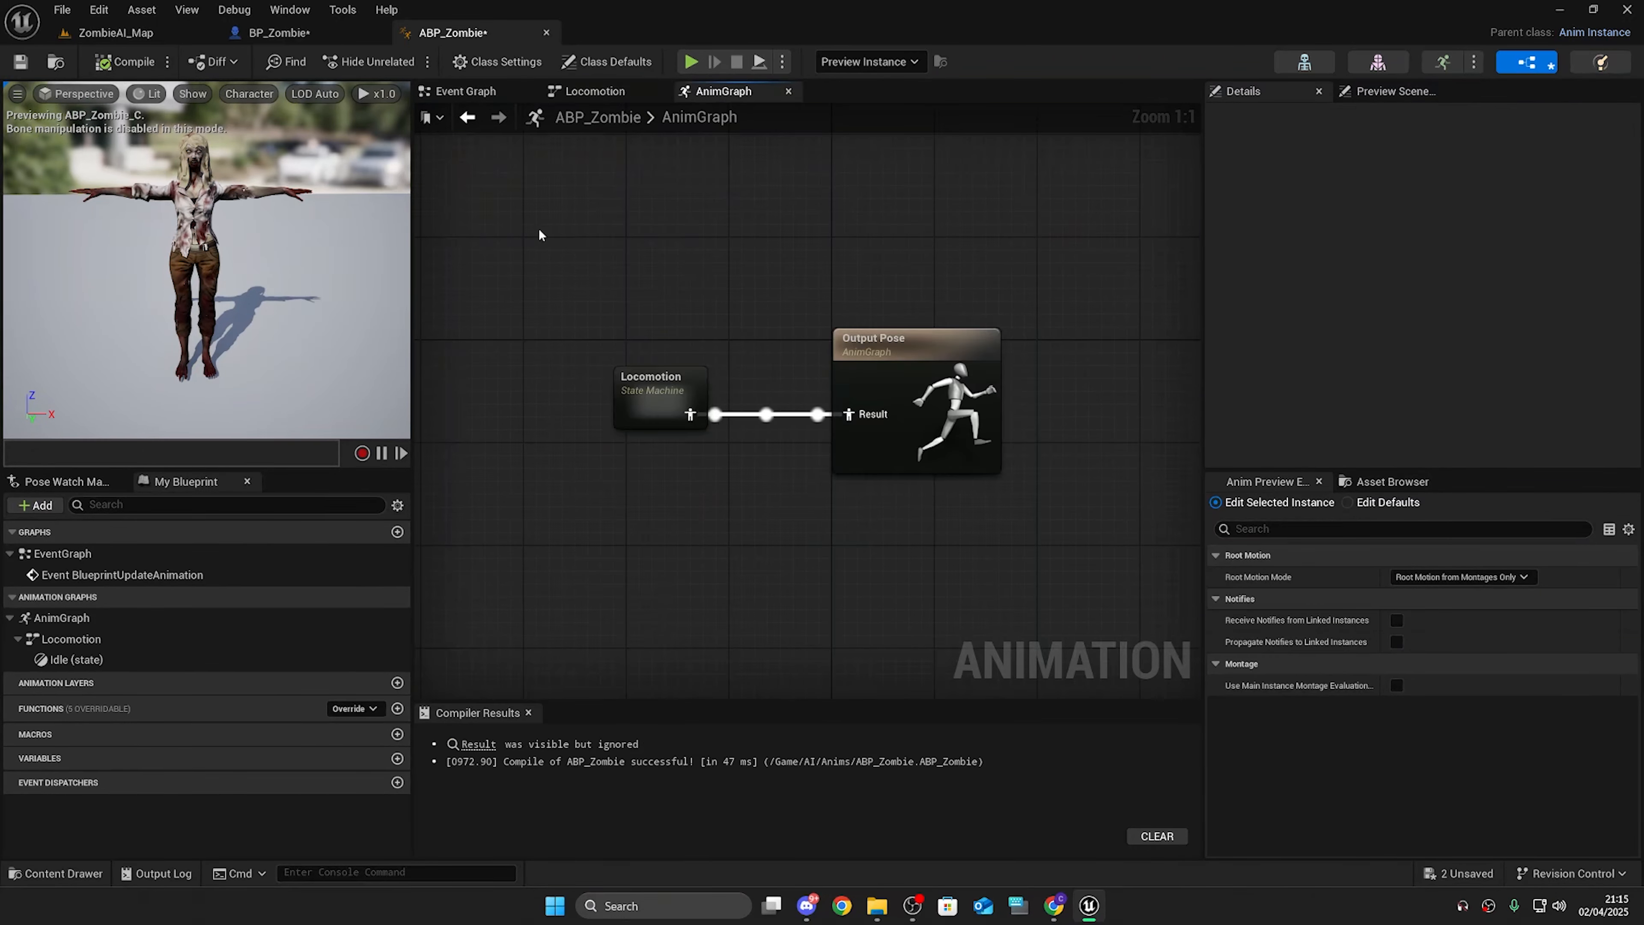
Step: Reopen Locomotion and add a Running state with a transition from Idle
double_click(628, 393)
mouse_move(686, 385)
mouse_down()
mouse_move(693, 437)
mouse_move(694, 412)
mouse_up()
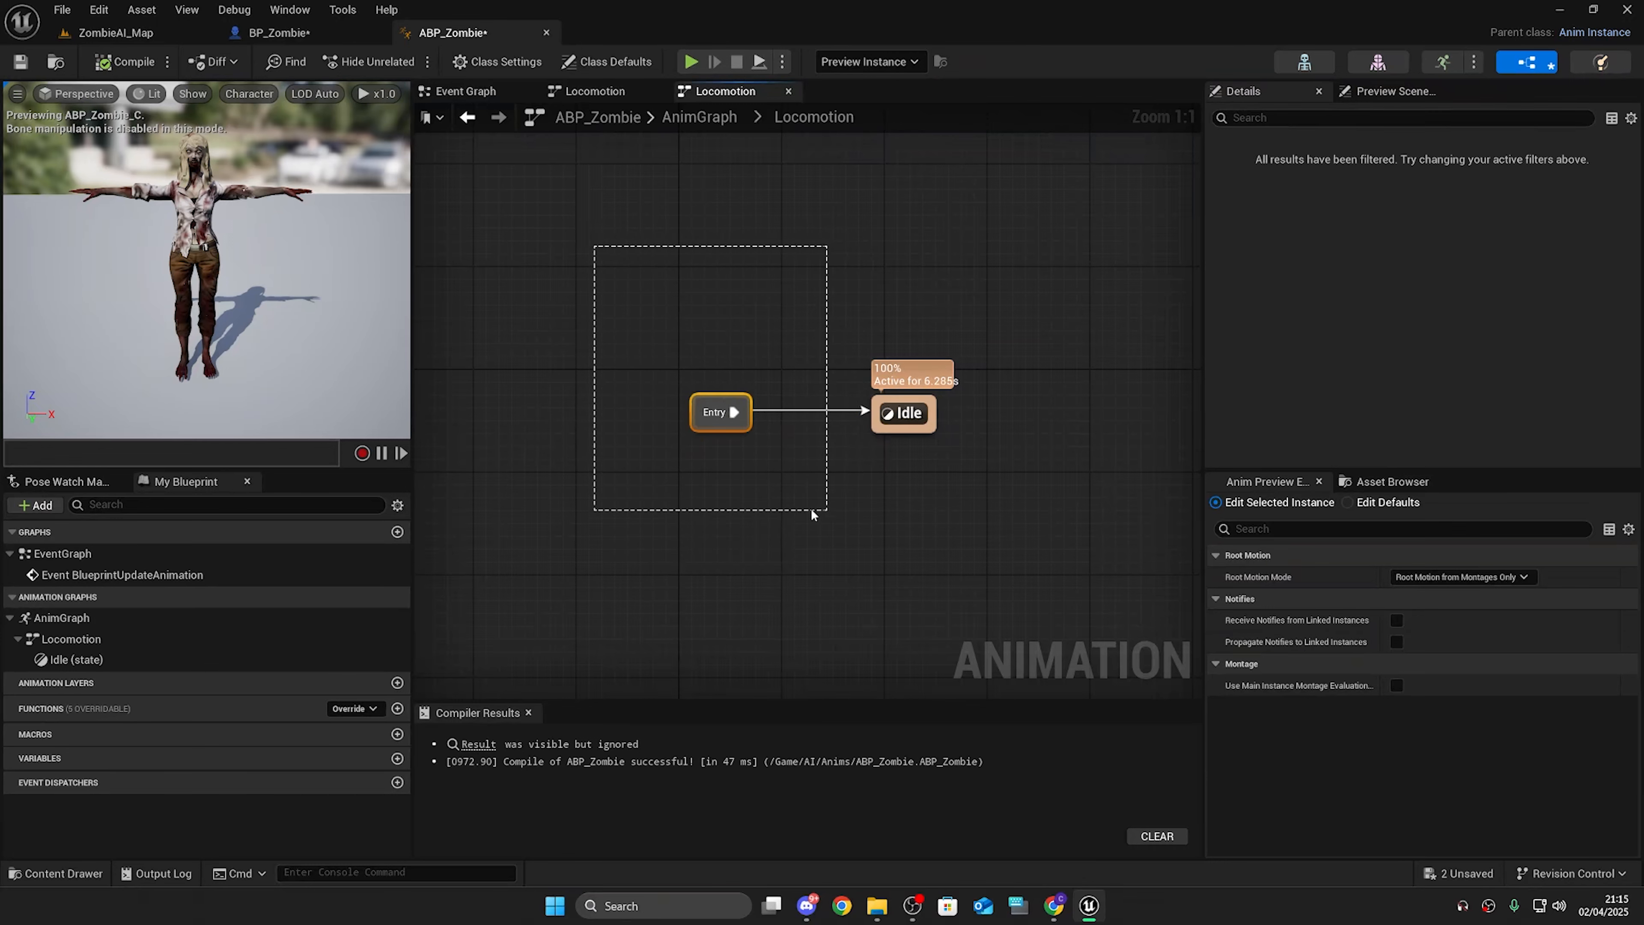
drag(812, 509, 955, 536)
right_drag(797, 366, 622, 388)
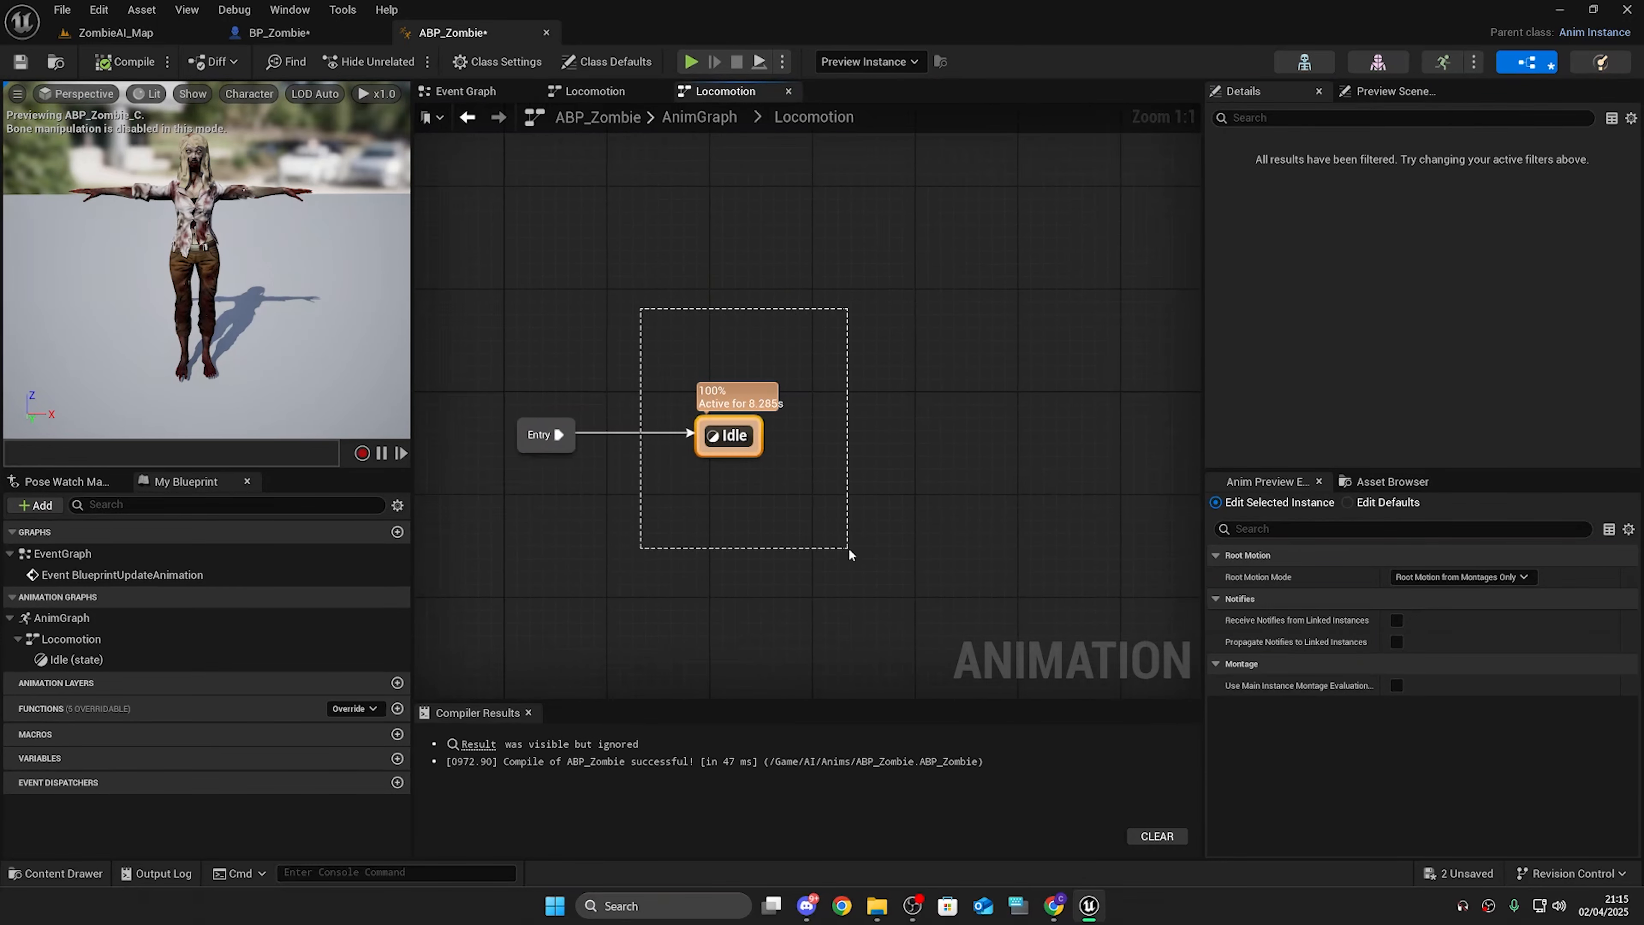
drag(849, 548, 849, 548)
click(902, 501)
right_drag(784, 439, 777, 472)
drag(754, 475, 1004, 463)
click(1054, 509)
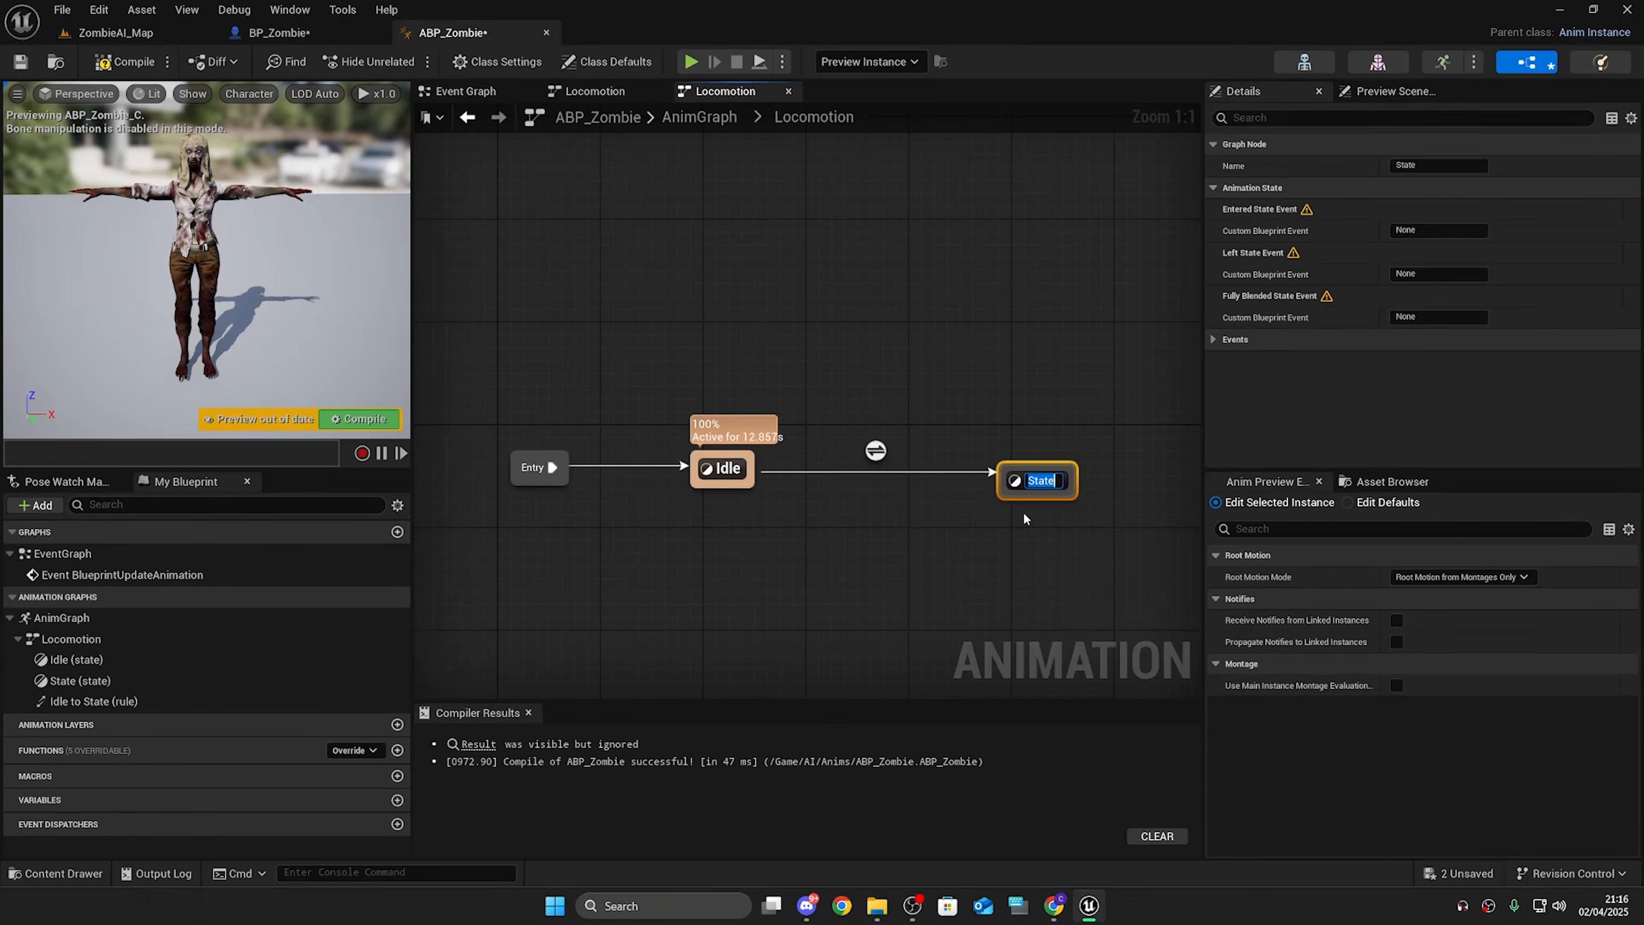
text(Running)
key(Return)
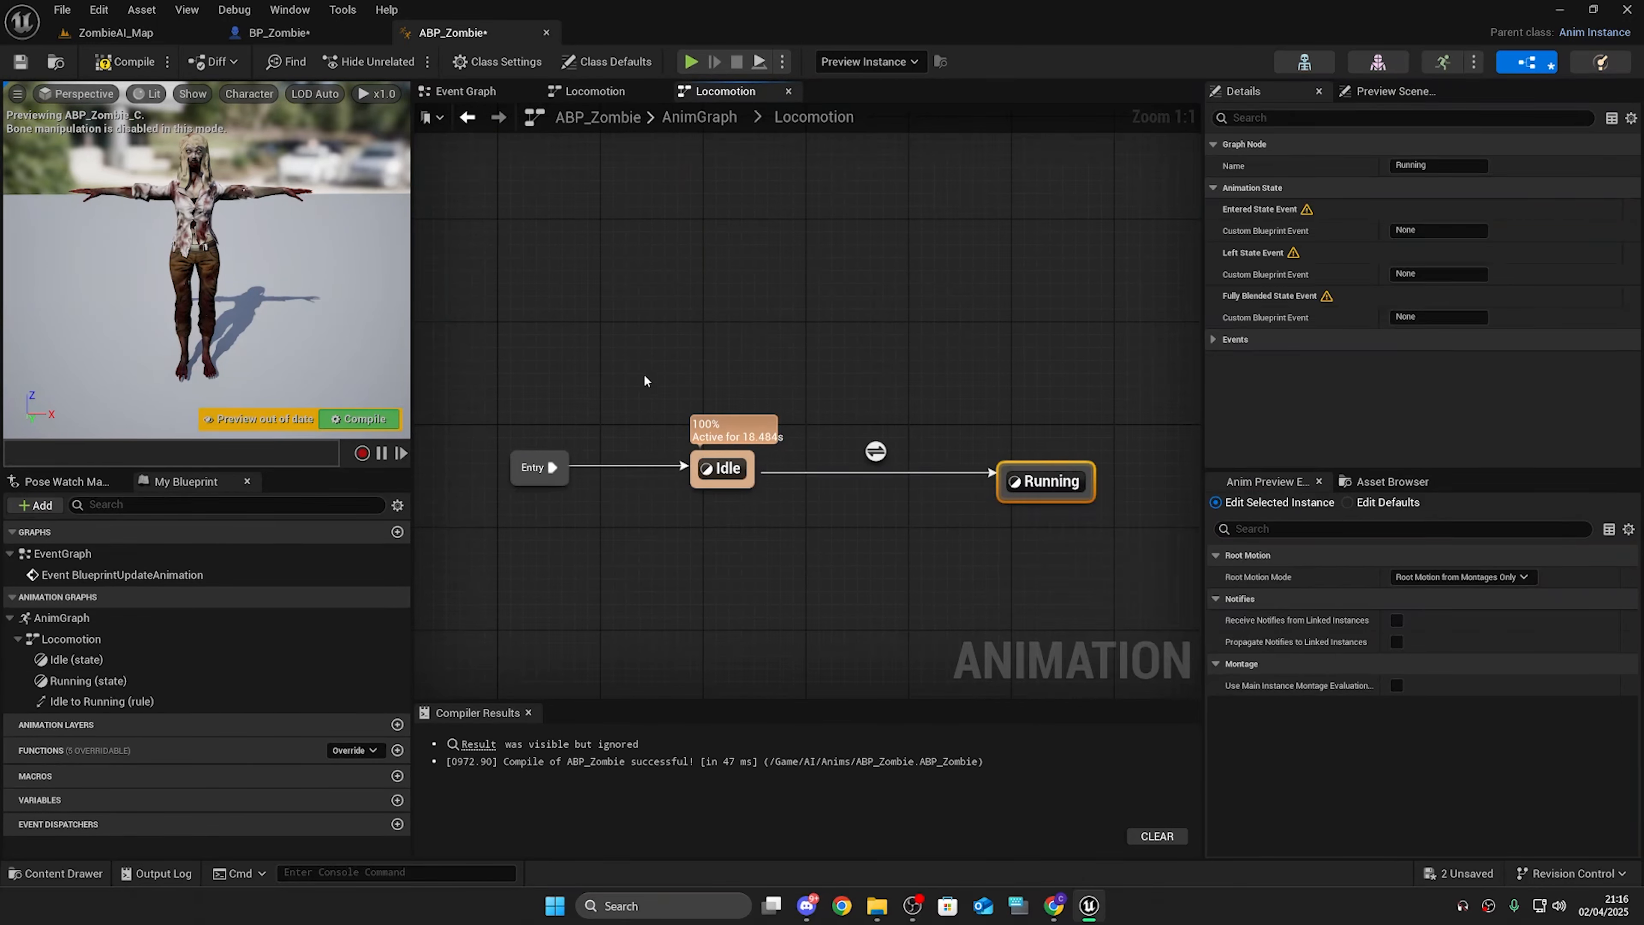
Step: In the Running state, add the Zombie_Running sequence player to the output pose with Loop Animation enabled
drag(982, 371, 1102, 550)
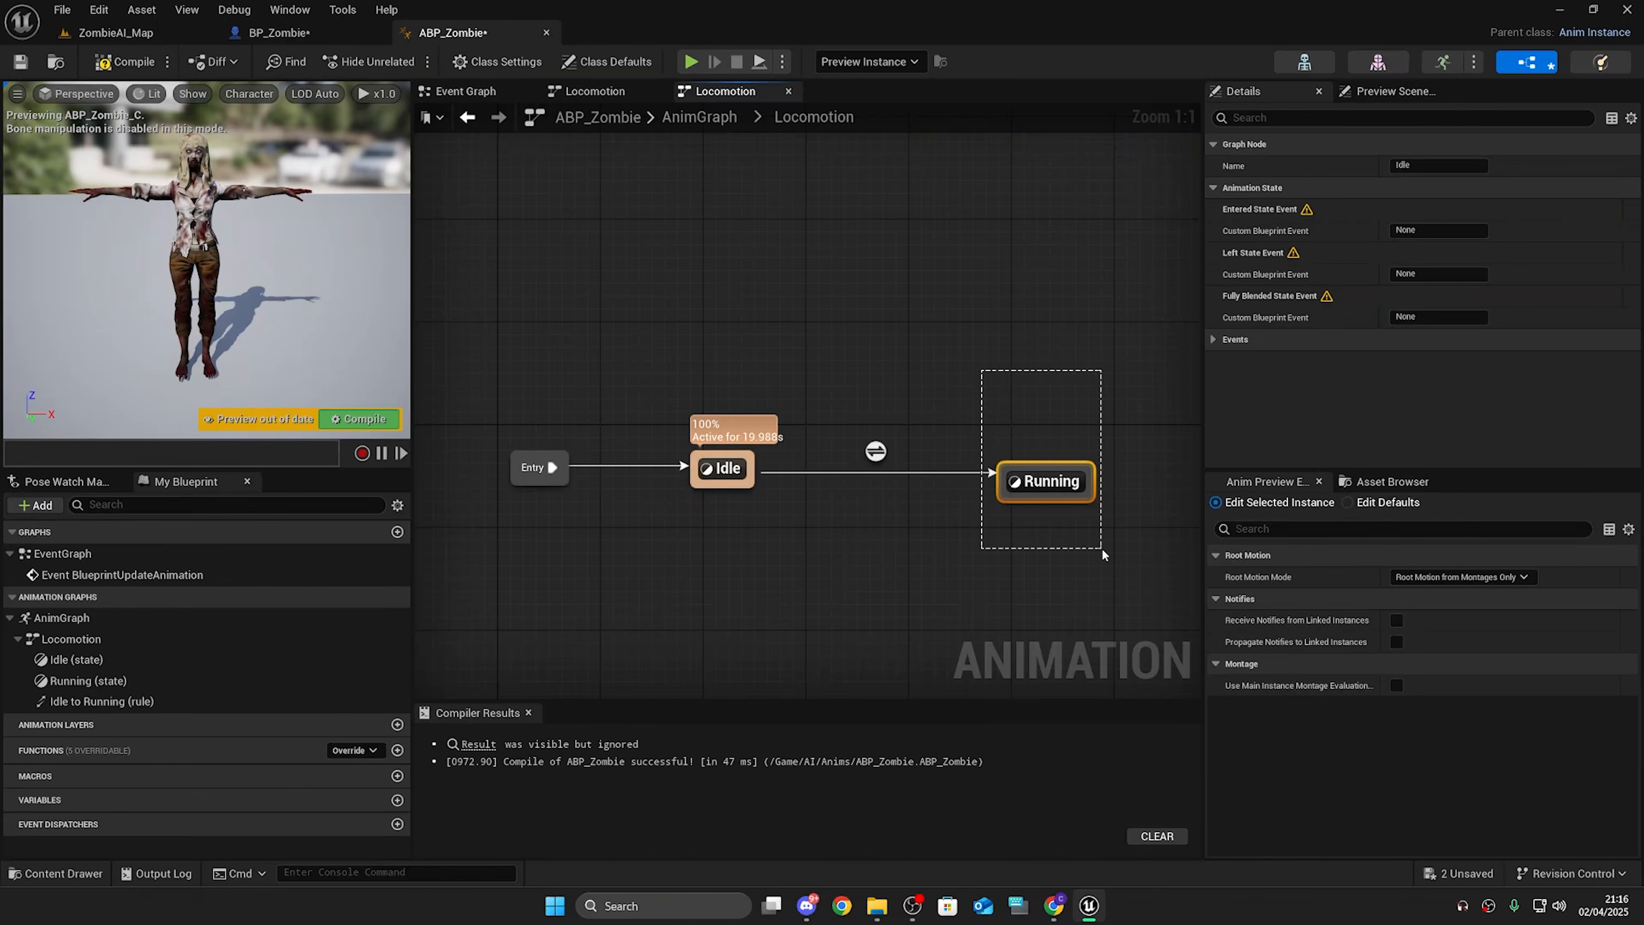
double_click(1063, 482)
key(ctrl+space)
click(432, 710)
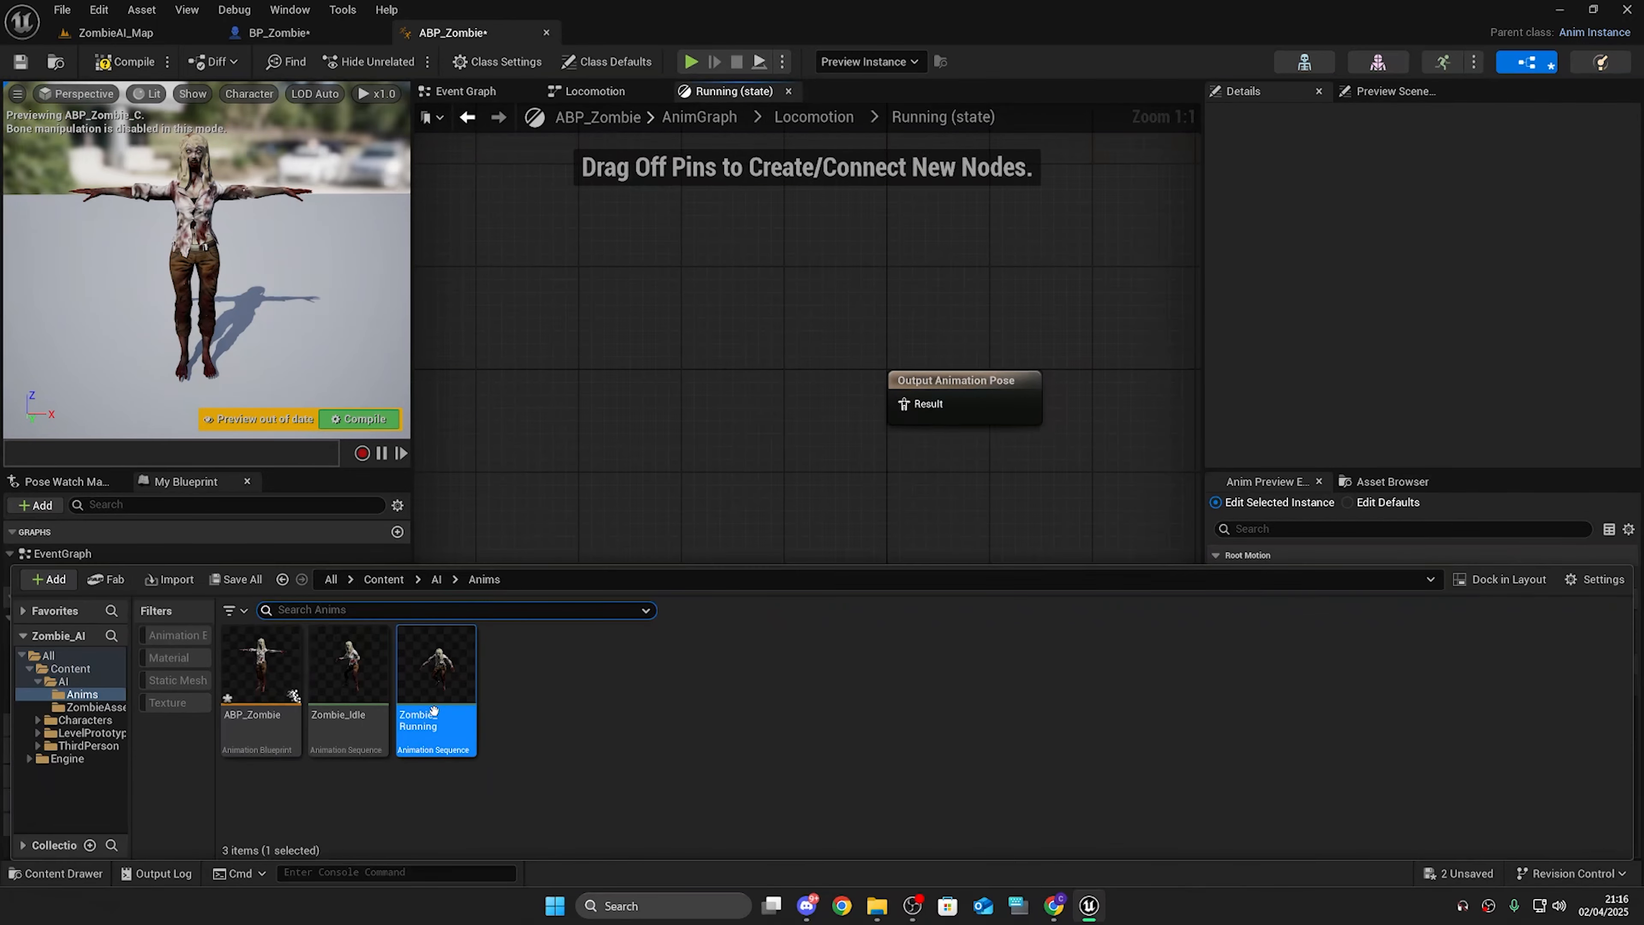
drag(433, 710, 893, 388)
scroll(1389, 328, down, 3)
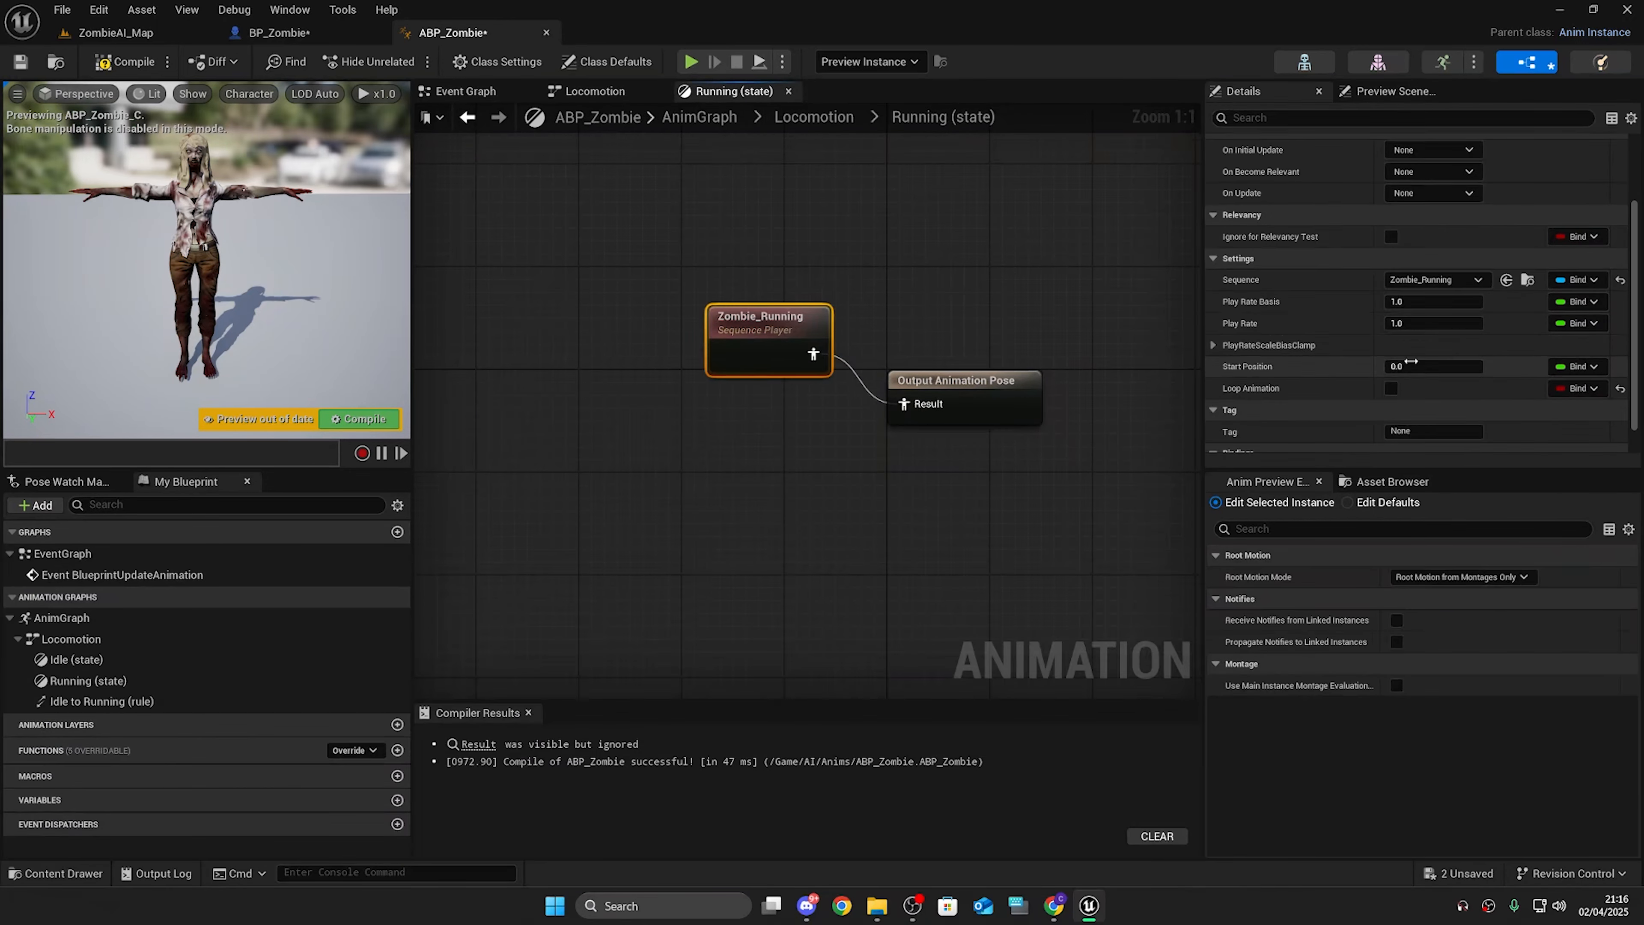
click(1390, 389)
drag(714, 265, 1072, 499)
Step: In the Idle state, add the Zombie_Idle sequence player connected to the output pose and compile
click(817, 117)
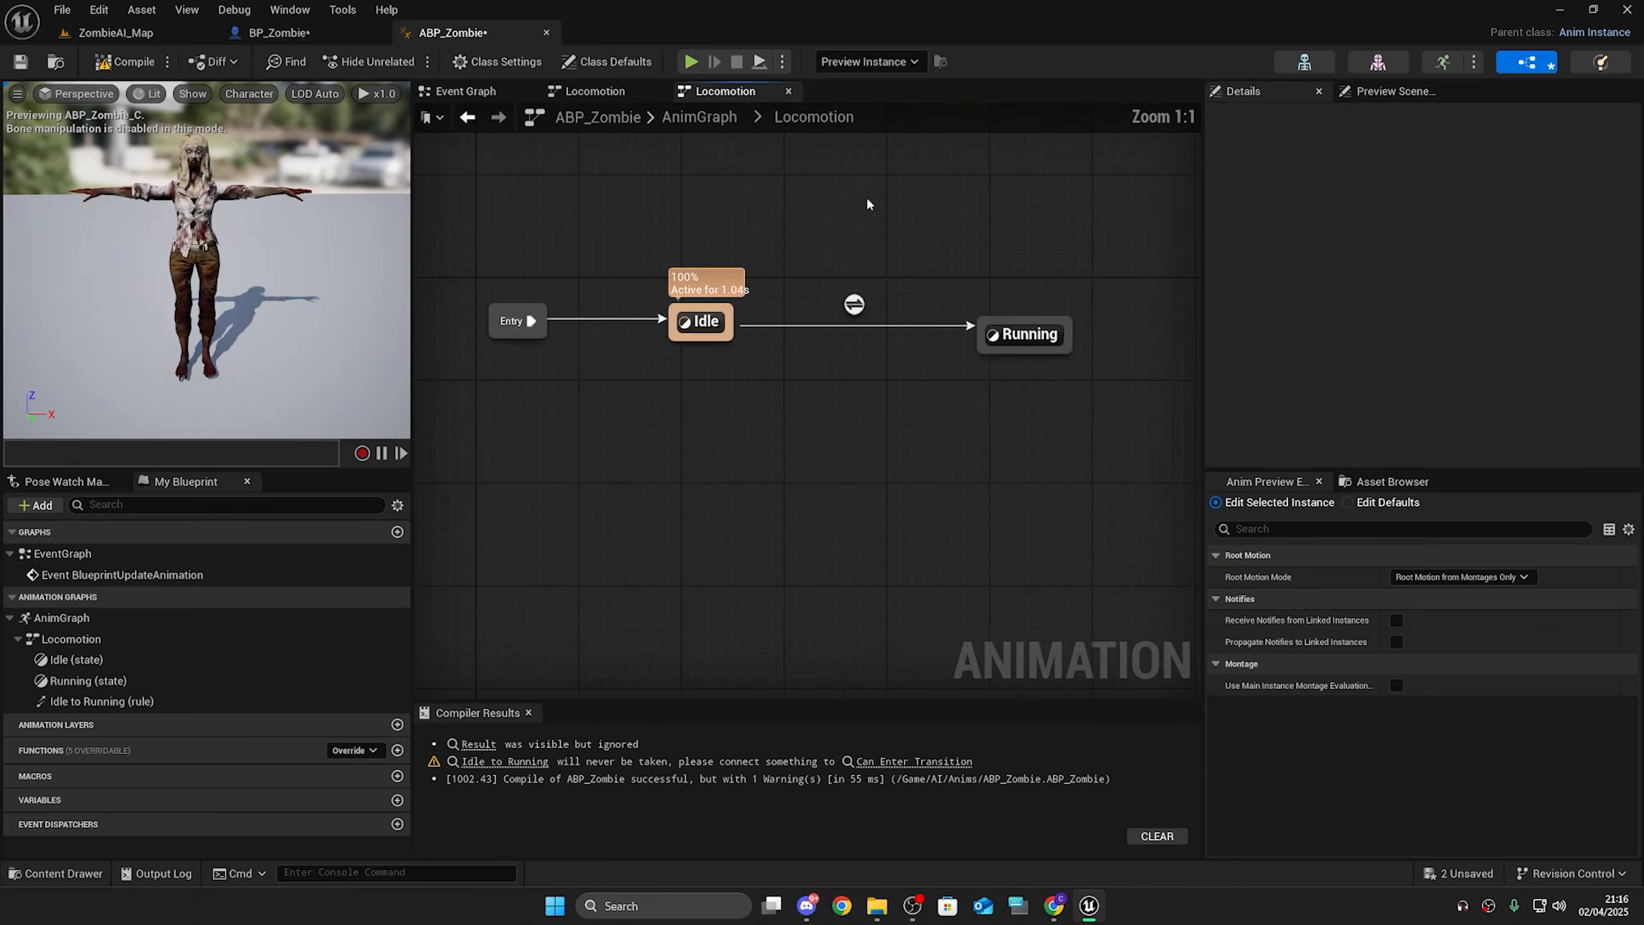
right_drag(870, 203, 909, 333)
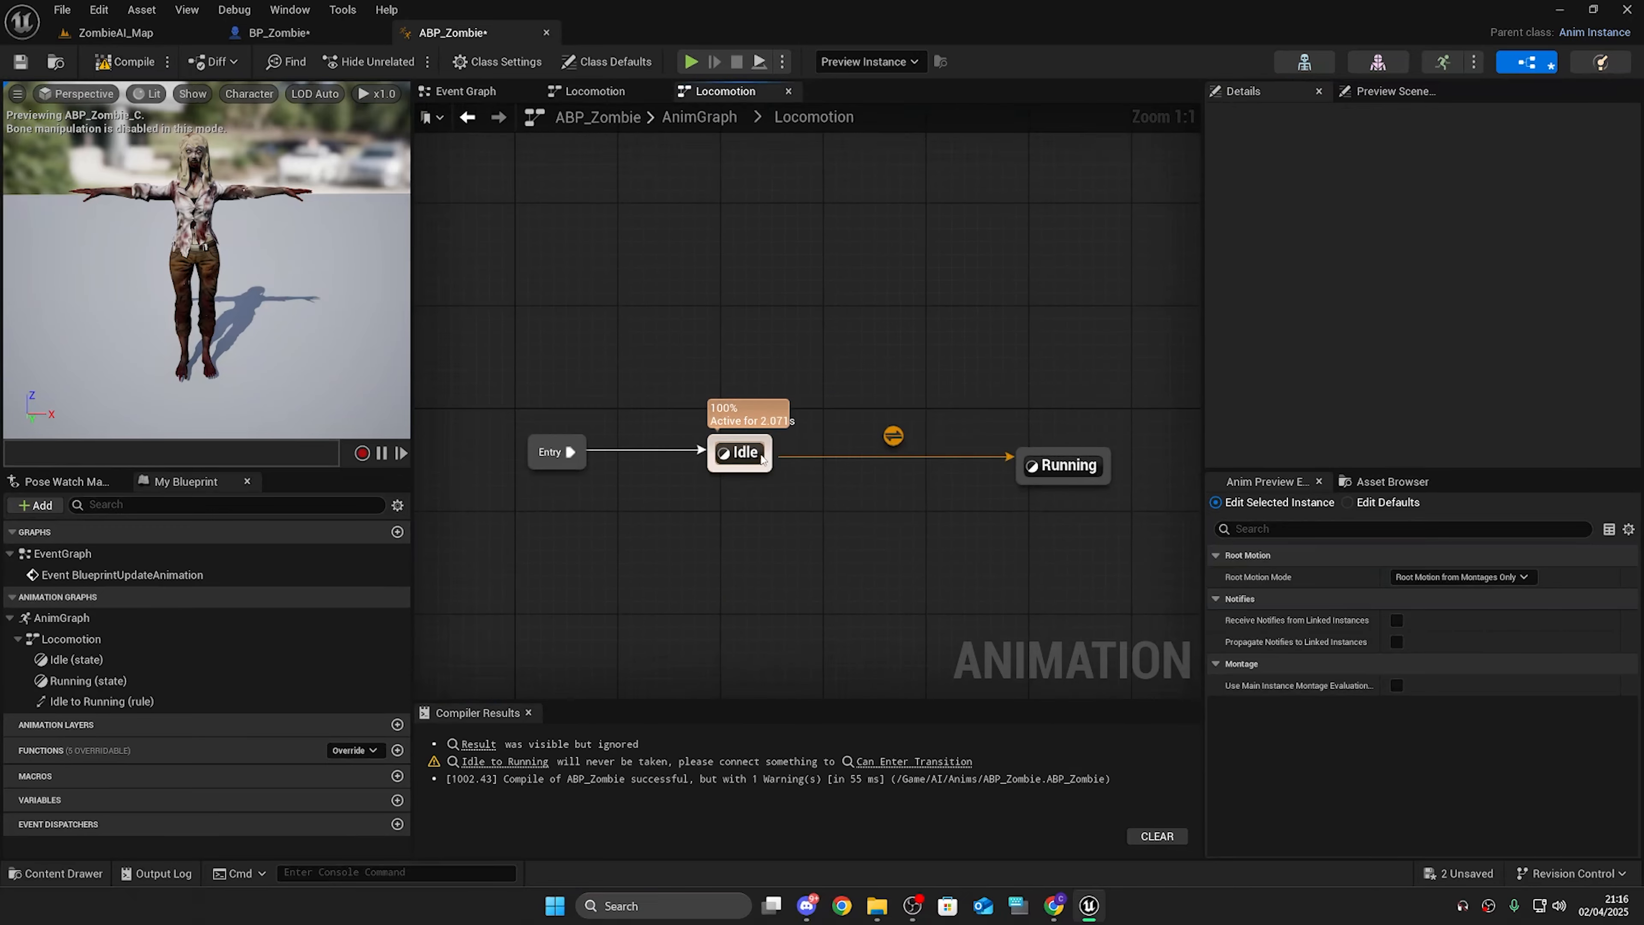
double_click(762, 458)
right_drag(540, 440, 752, 364)
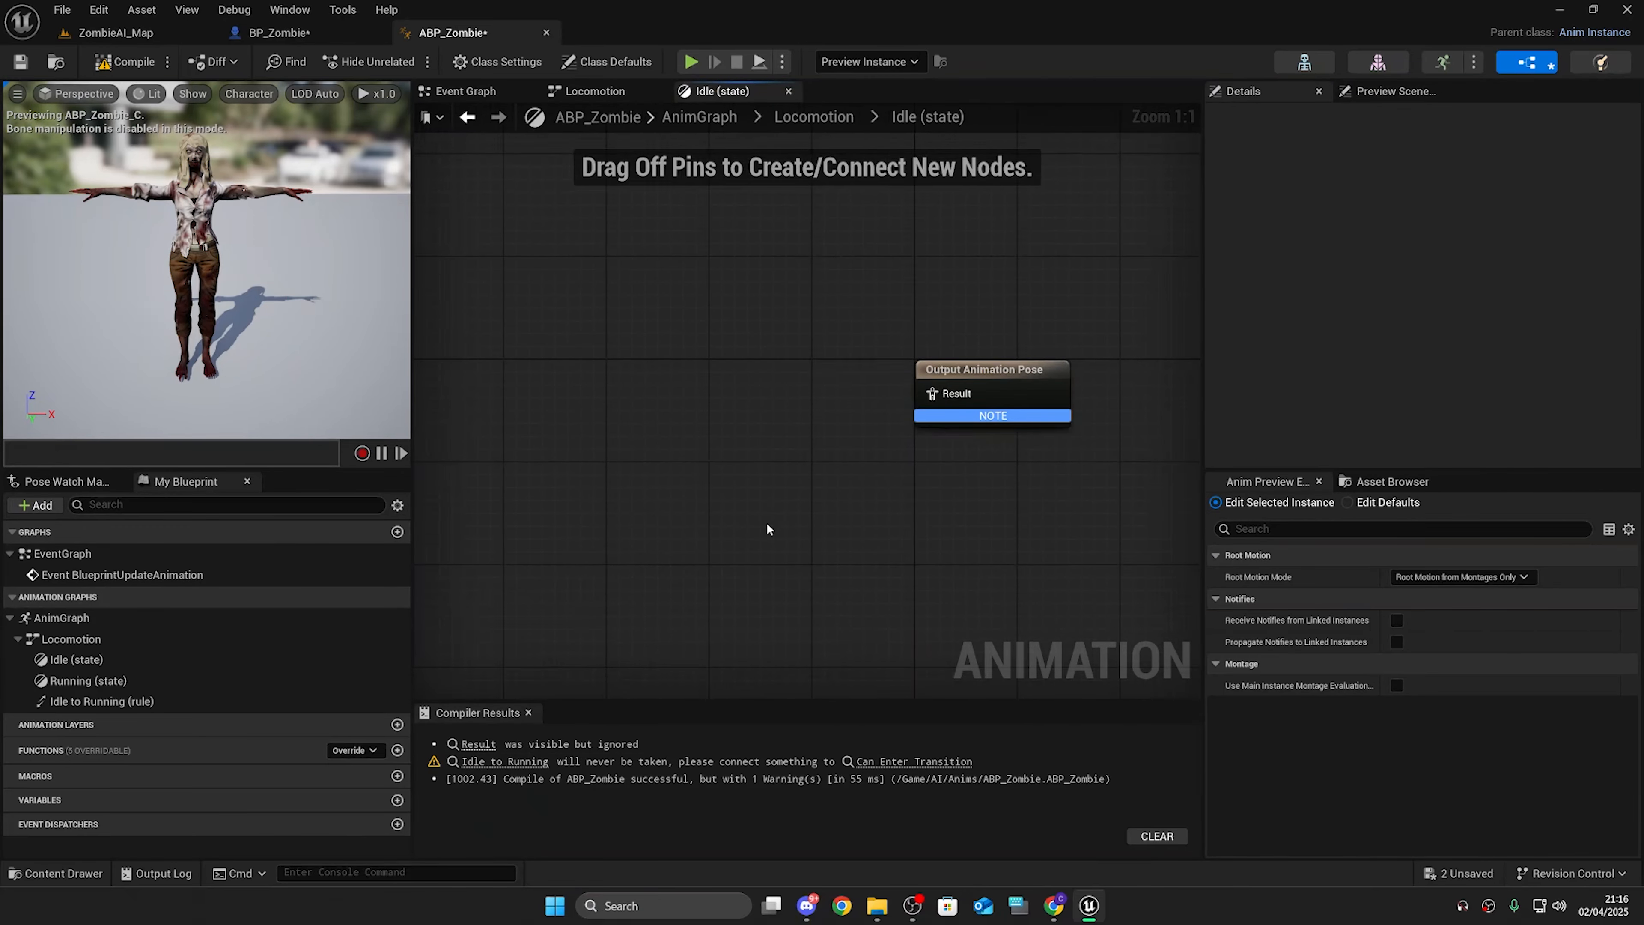
key(ctrl+space)
drag(349, 686, 719, 389)
drag(636, 310, 1064, 536)
key(q)
click(957, 502)
click(770, 397)
scroll(1346, 409, down, 2)
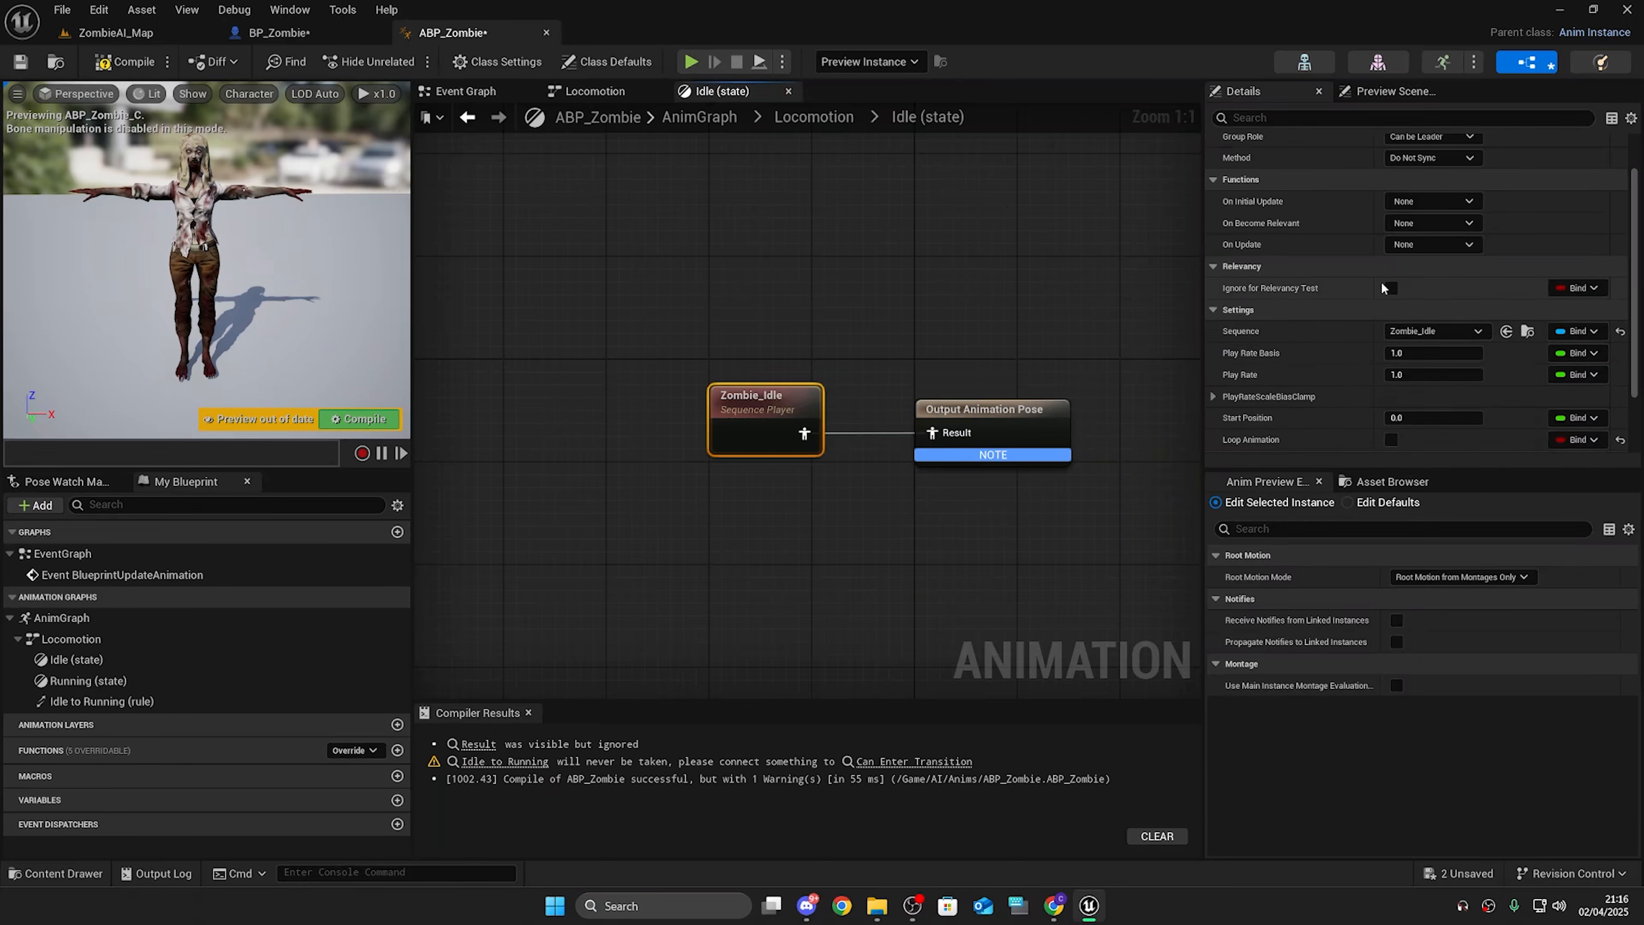
scroll(1381, 285, down, 3)
key(F7)
Step: Examine the Locomotion state machine layout, navigating from the AnimGraph
click(813, 117)
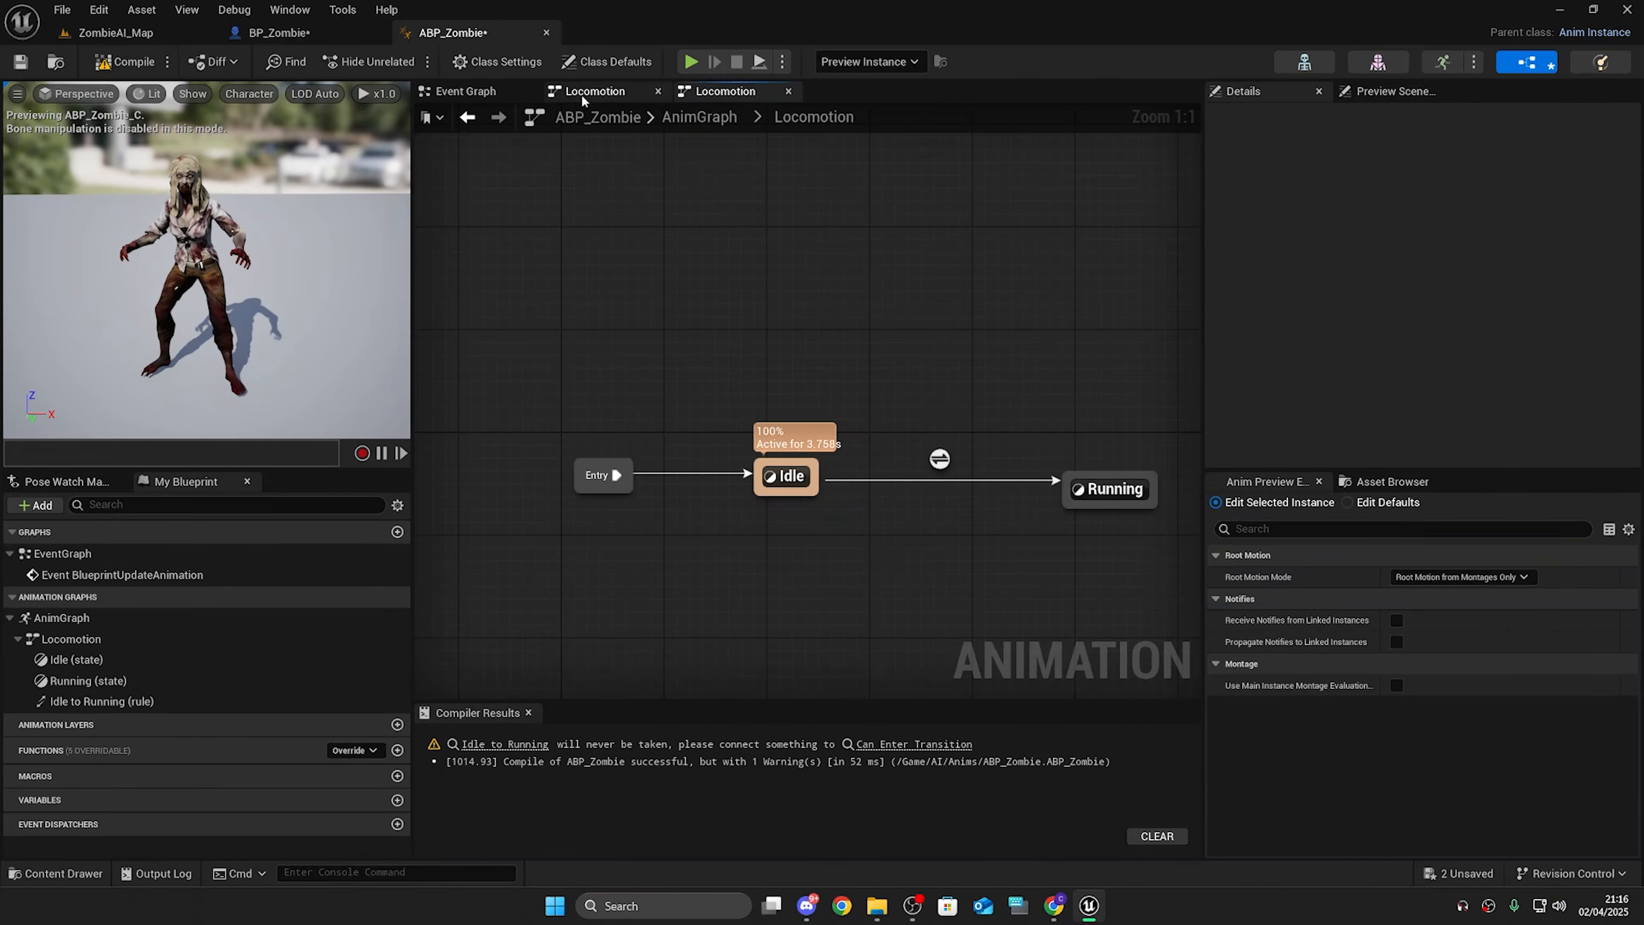
click(704, 118)
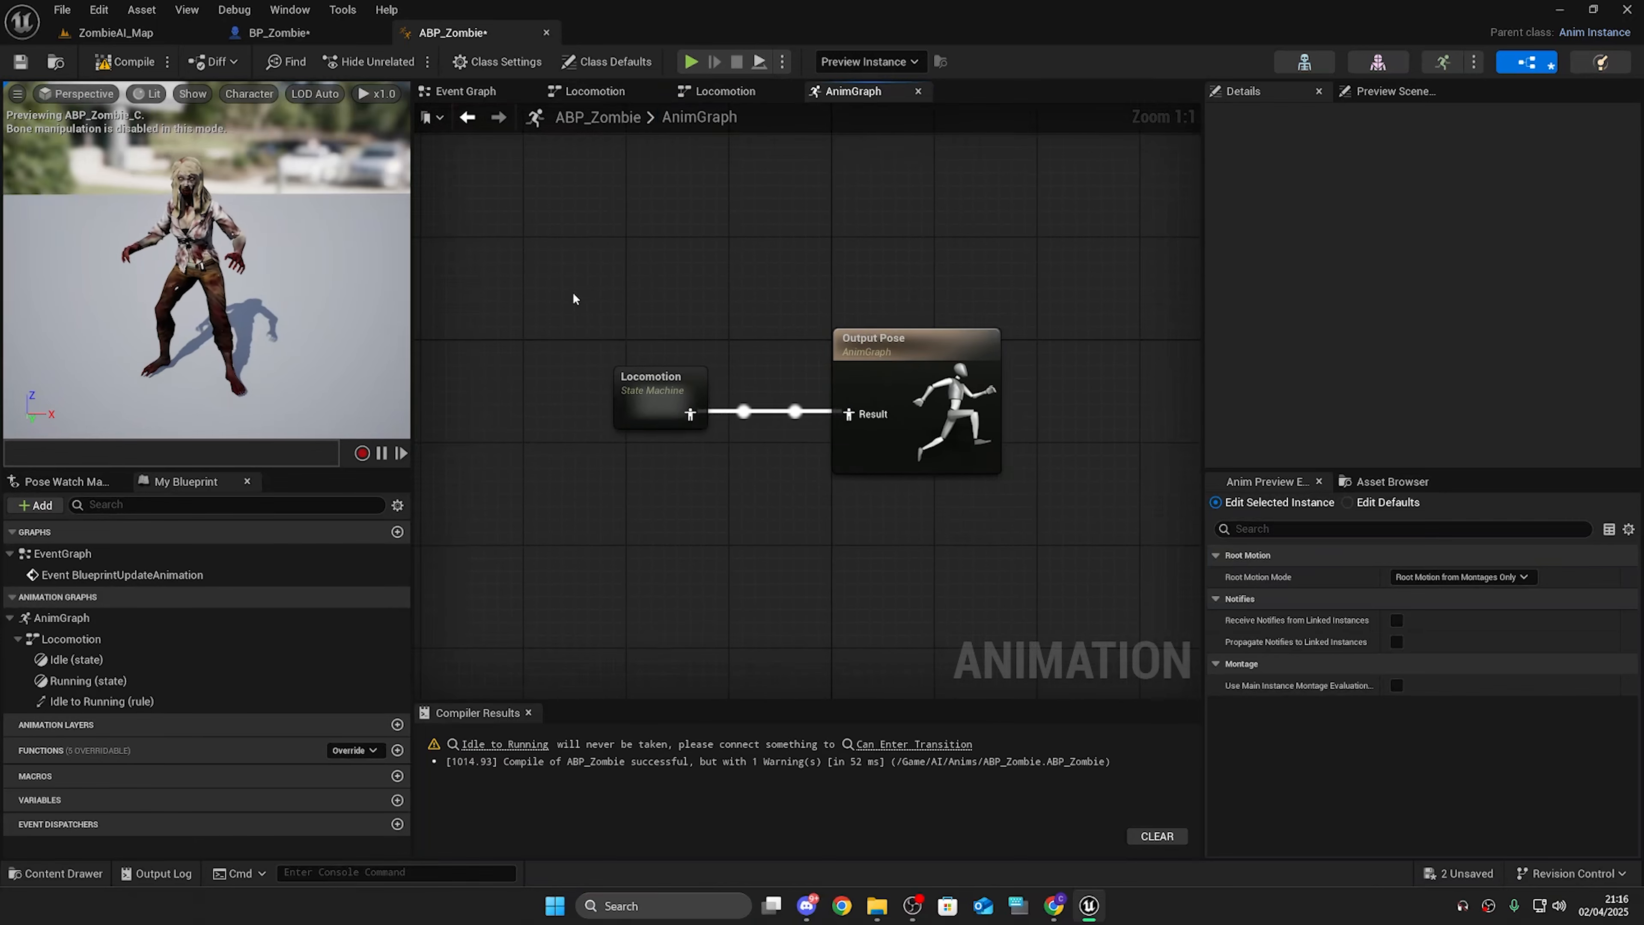
drag(578, 286, 788, 643)
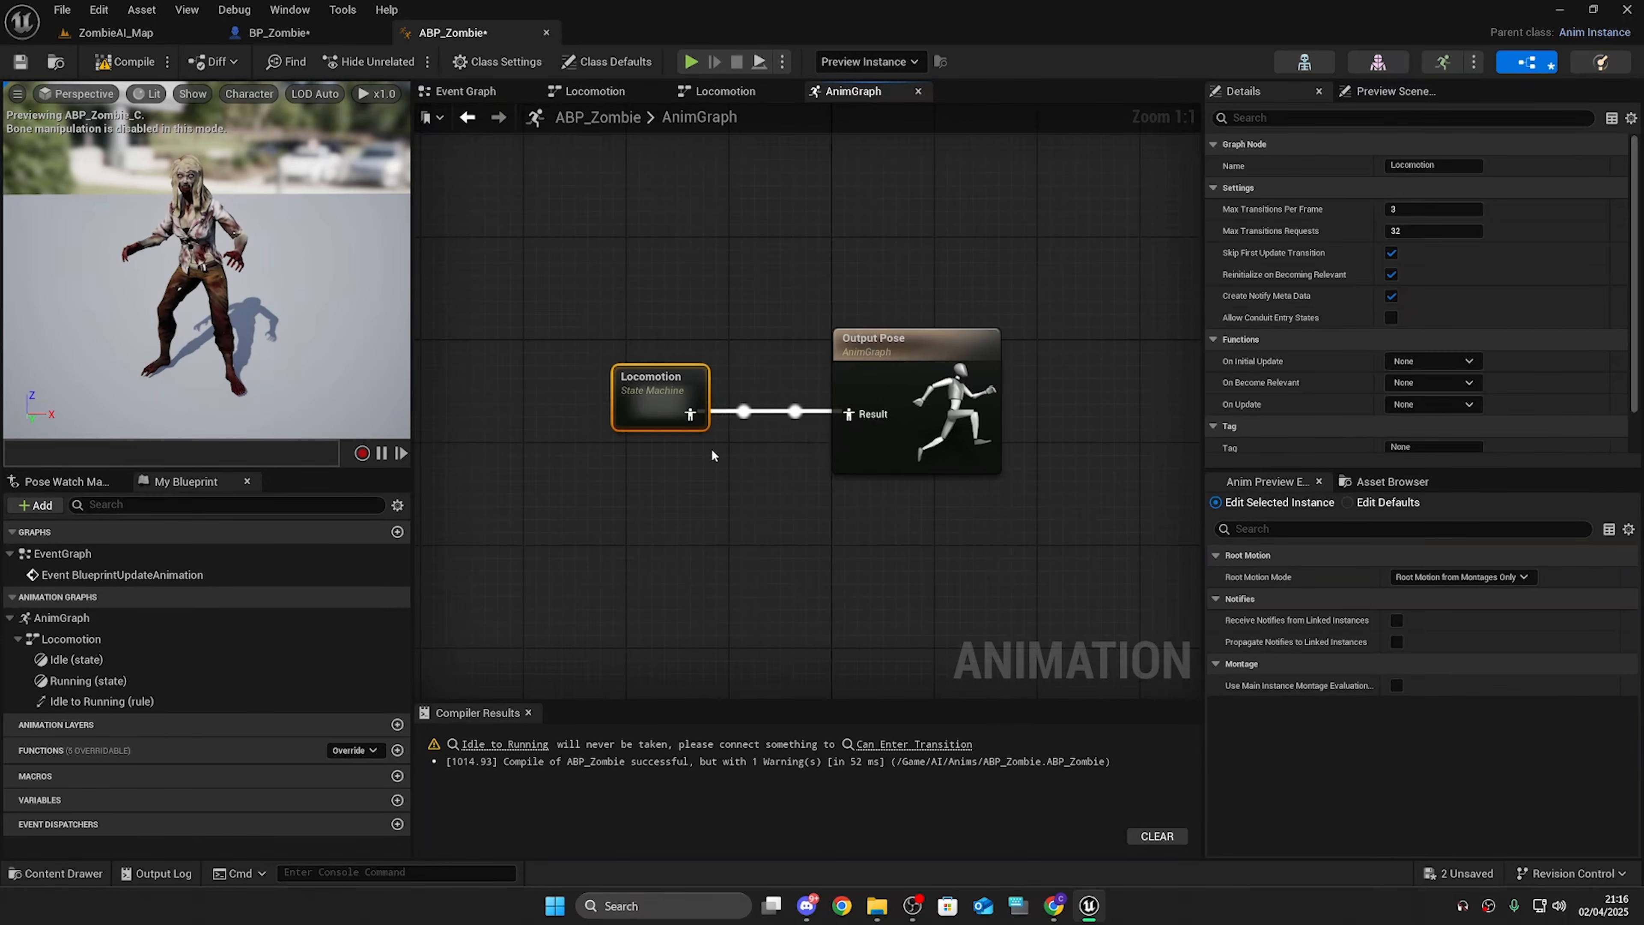
double_click(656, 402)
drag(473, 248, 775, 475)
click(785, 469)
drag(683, 227, 796, 564)
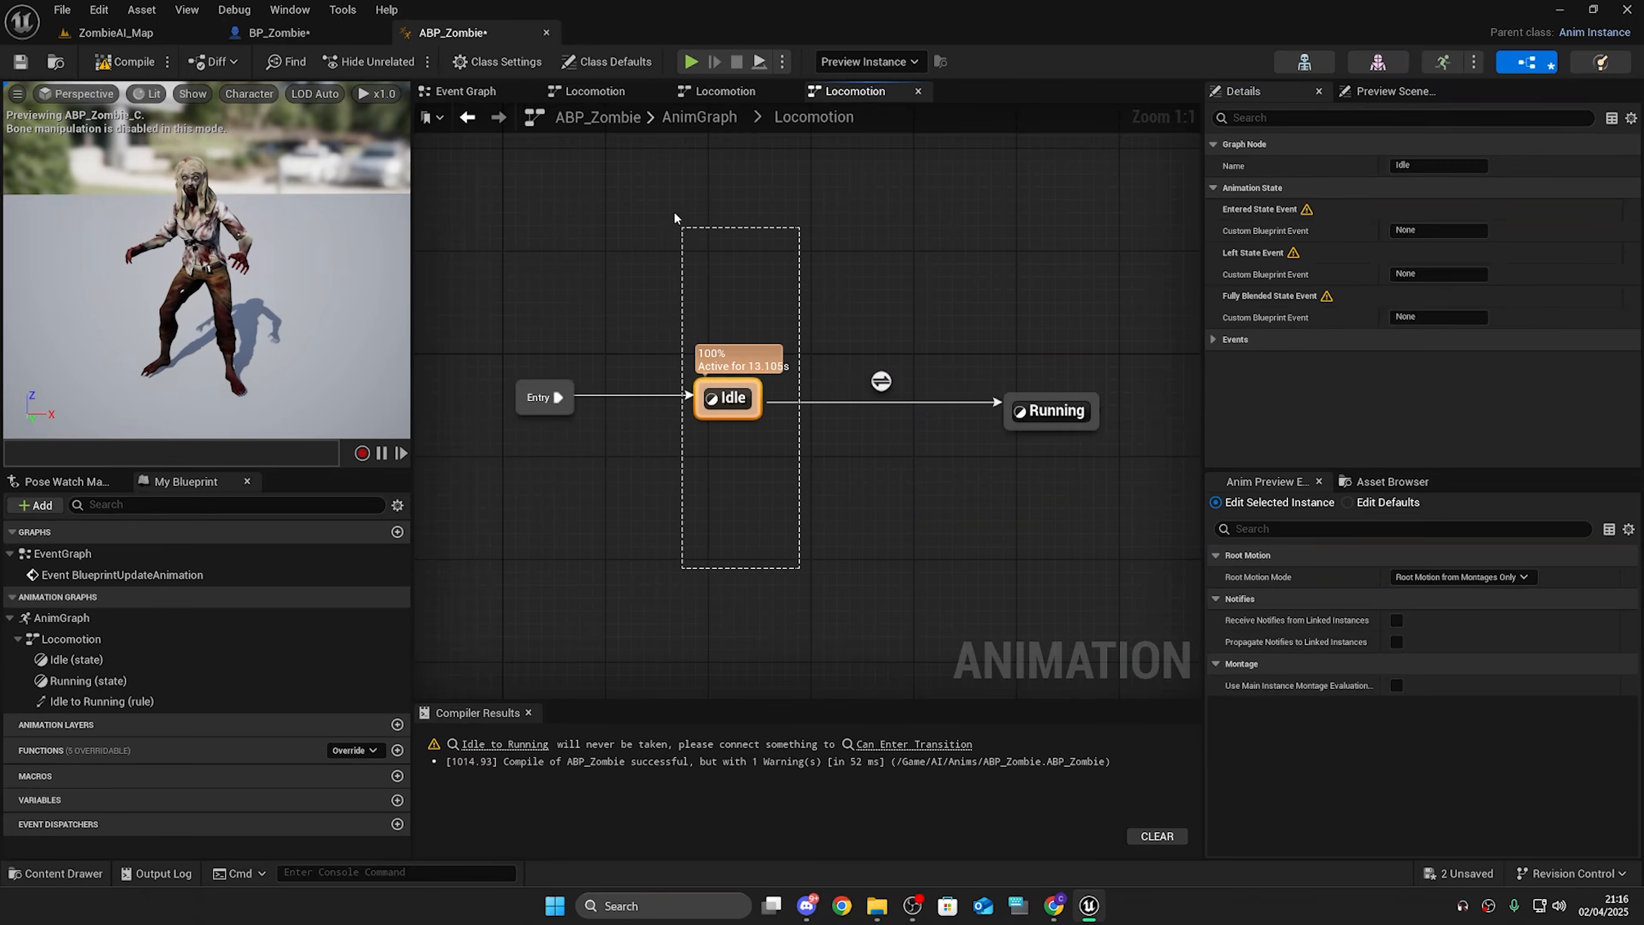
drag(625, 202, 797, 563)
drag(1061, 421, 964, 265)
drag(939, 225, 1100, 508)
click(1122, 527)
right_drag(1088, 505, 974, 500)
right_drag(800, 459, 842, 499)
mouse_move(809, 414)
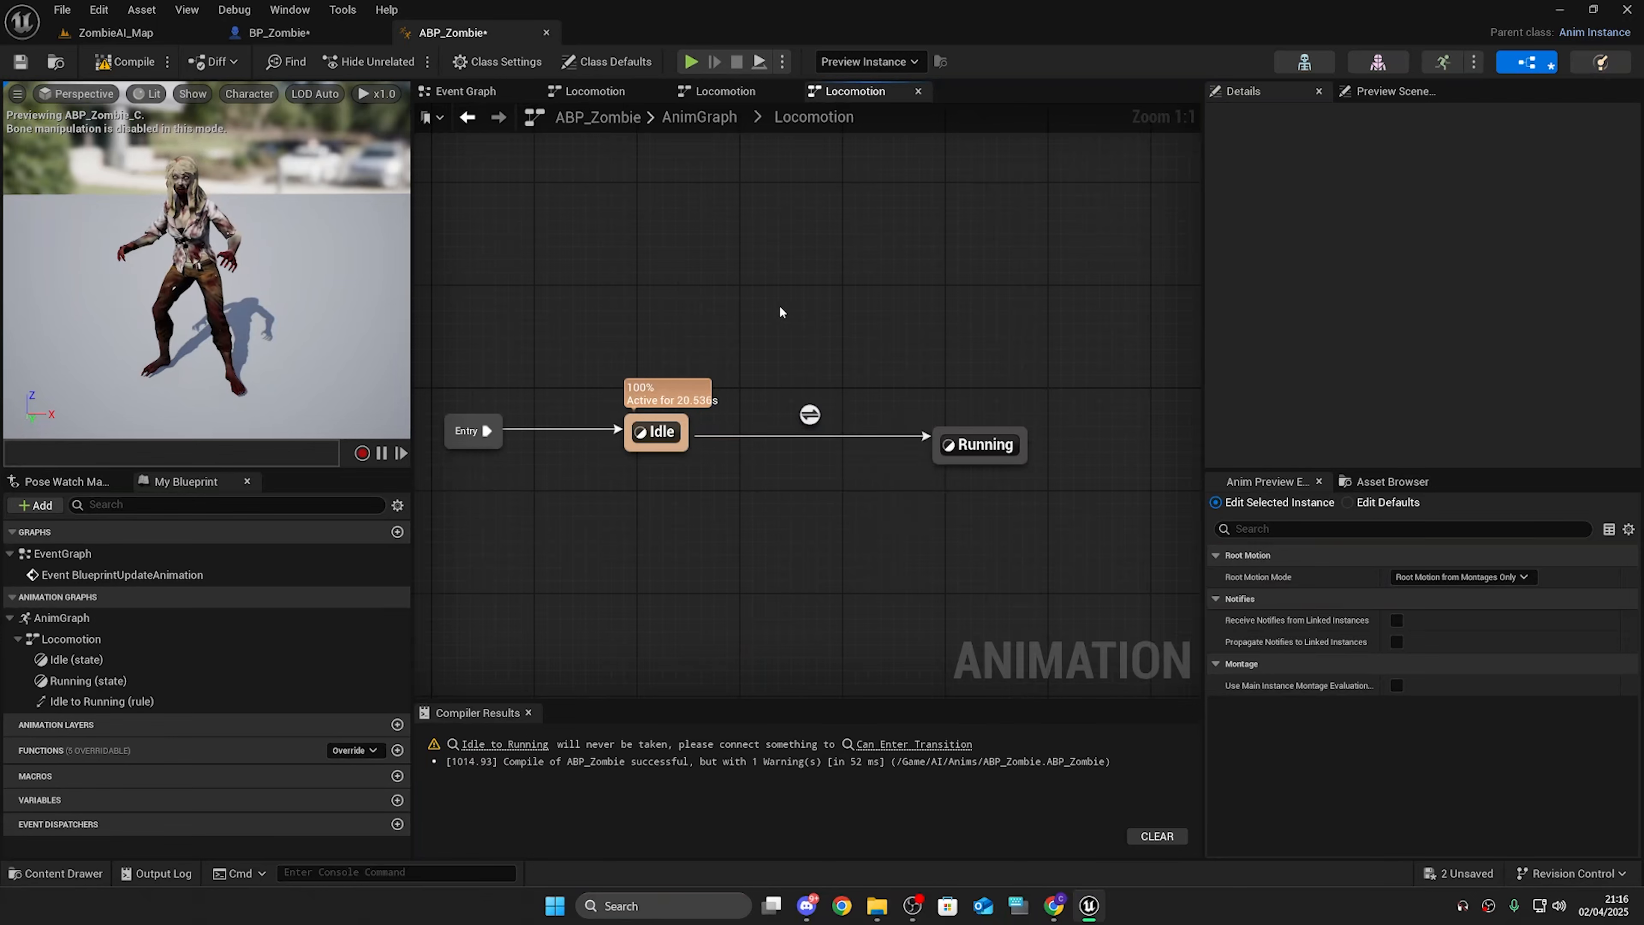
Step: Add a transition from the Running state back to Idle
drag(781, 312, 857, 564)
drag(859, 572, 769, 335)
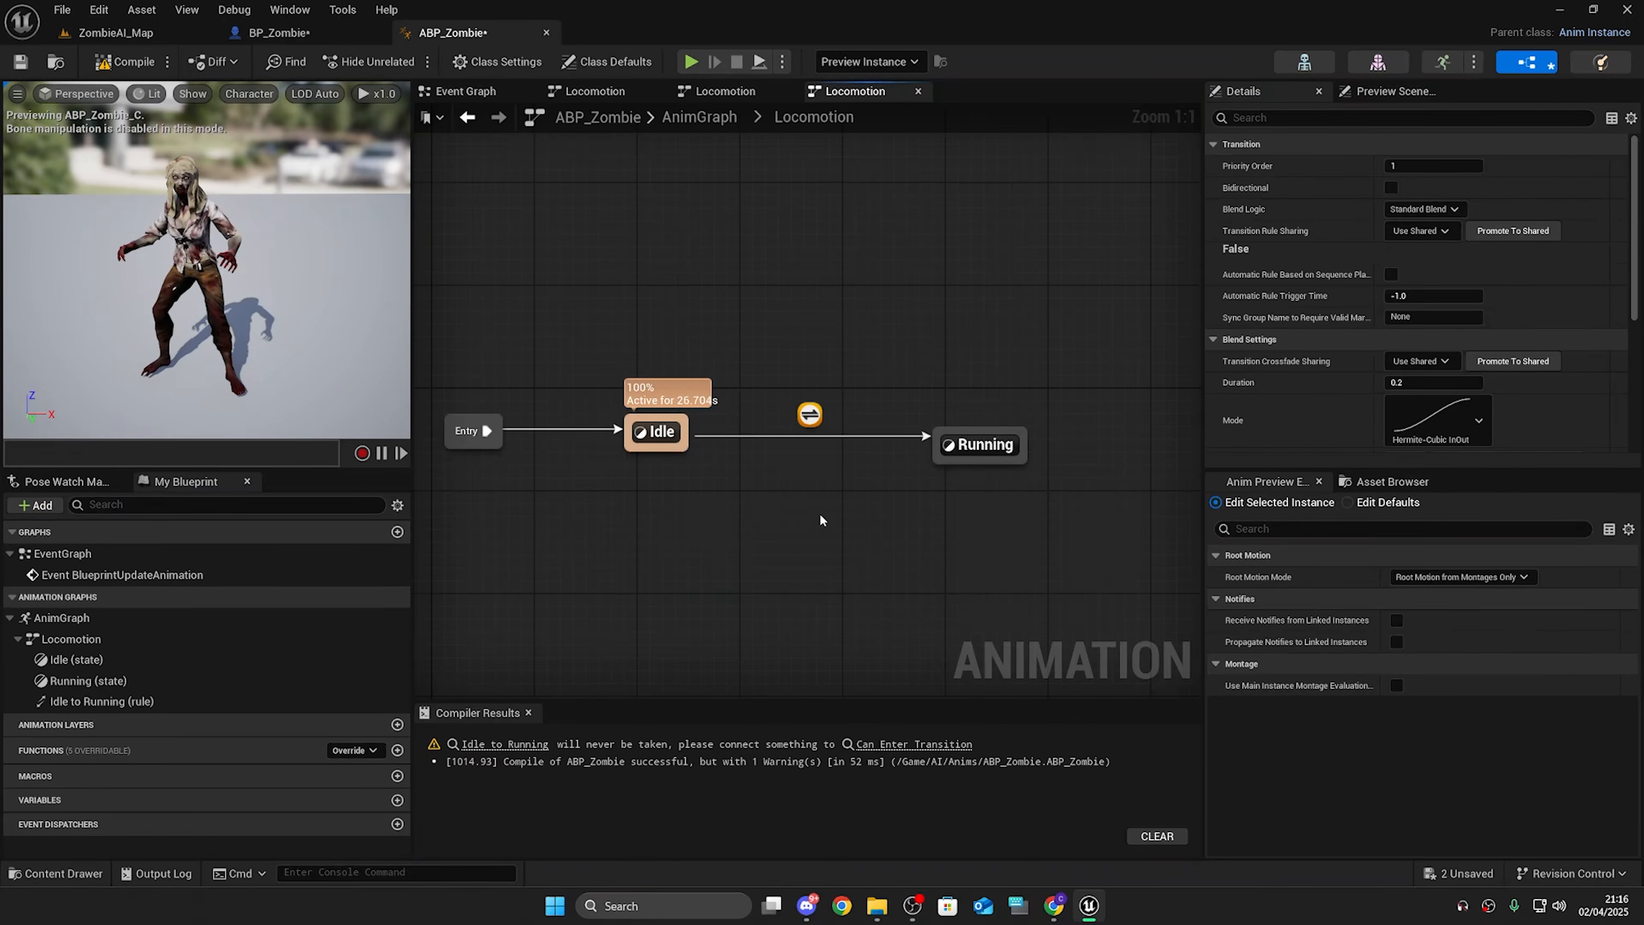
drag(971, 461, 677, 447)
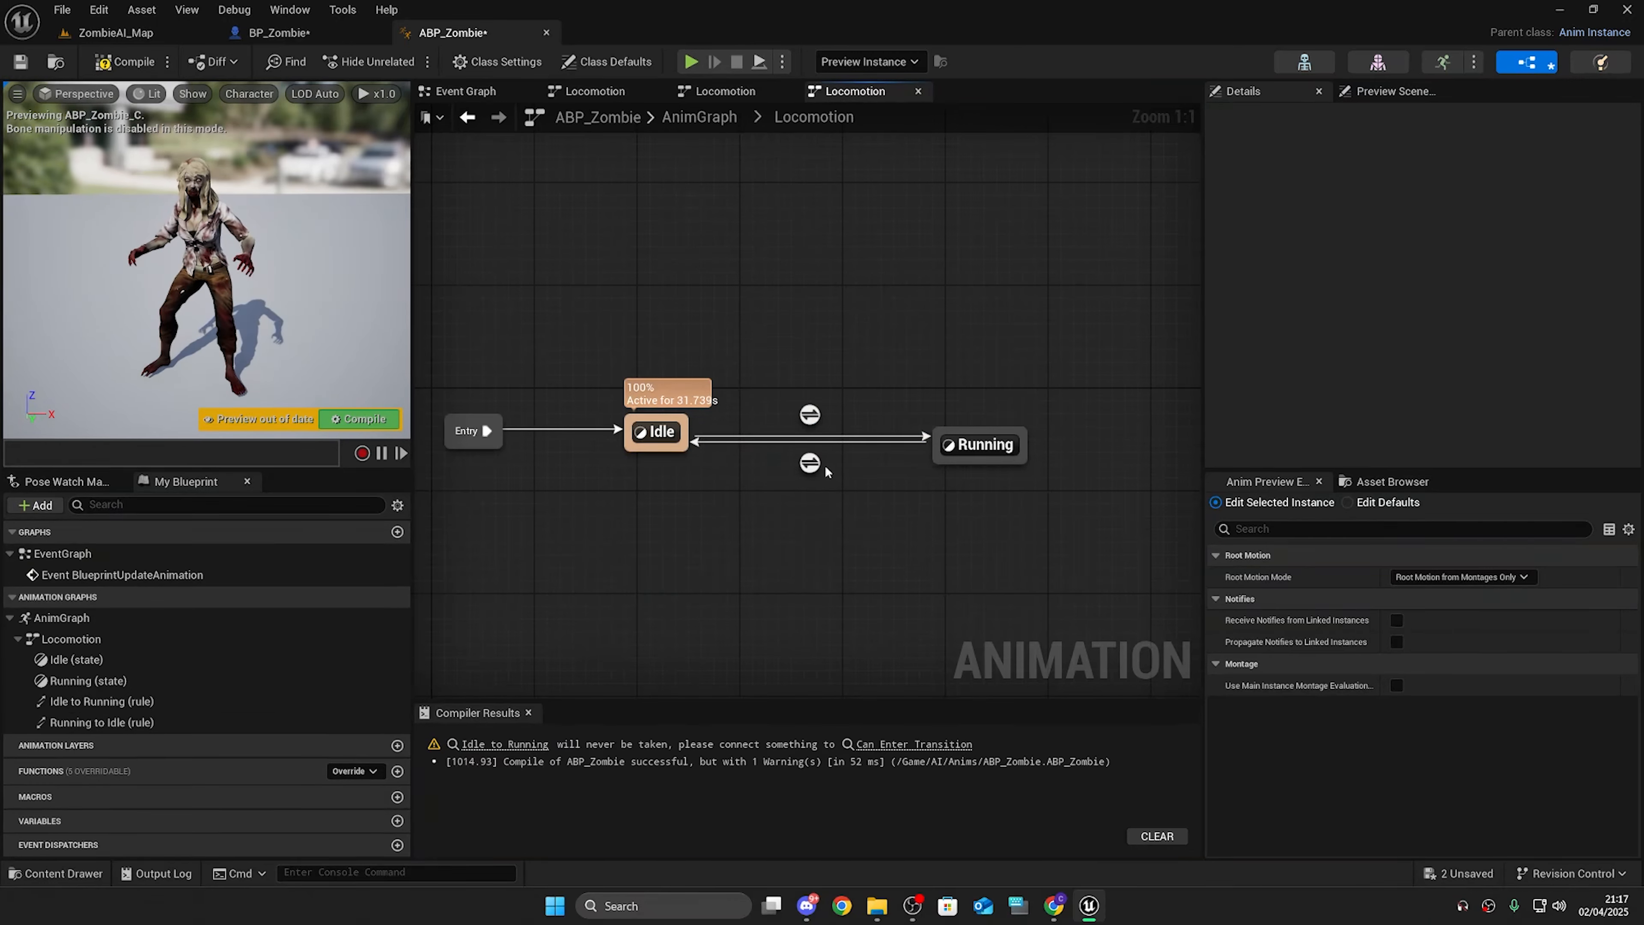
Step: Open the Idle to Running transition rule and compile ABP_Zombie
double_click(810, 415)
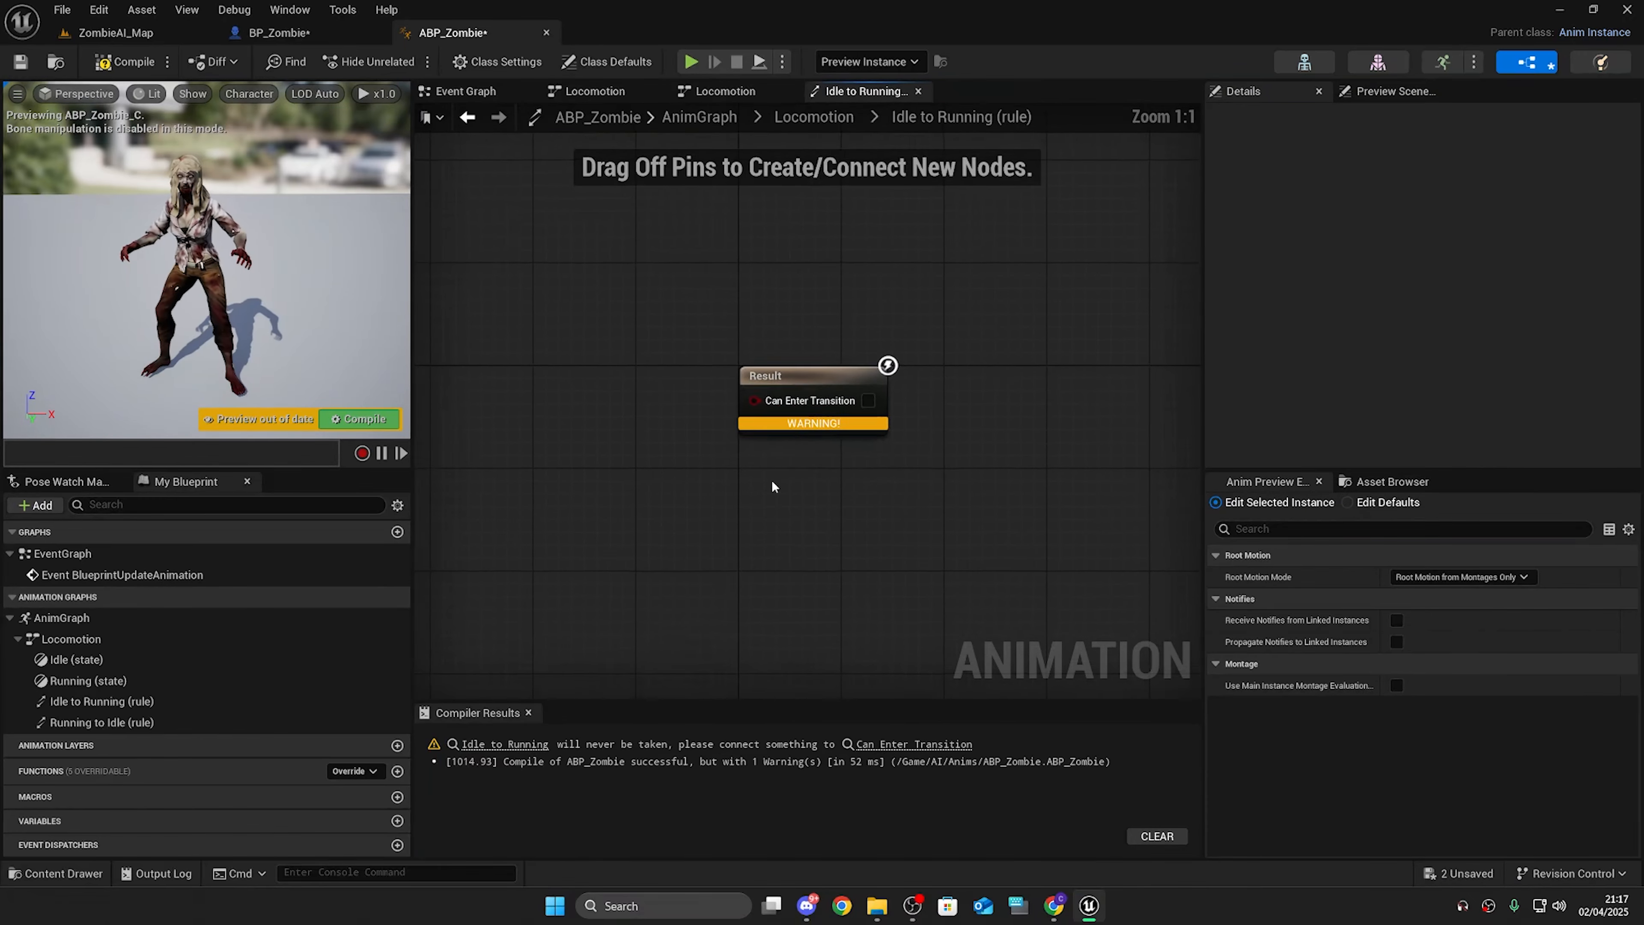
drag(603, 331, 1081, 552)
drag(1081, 552, 587, 298)
drag(587, 298, 1093, 548)
drag(1092, 548, 582, 306)
drag(582, 306, 878, 478)
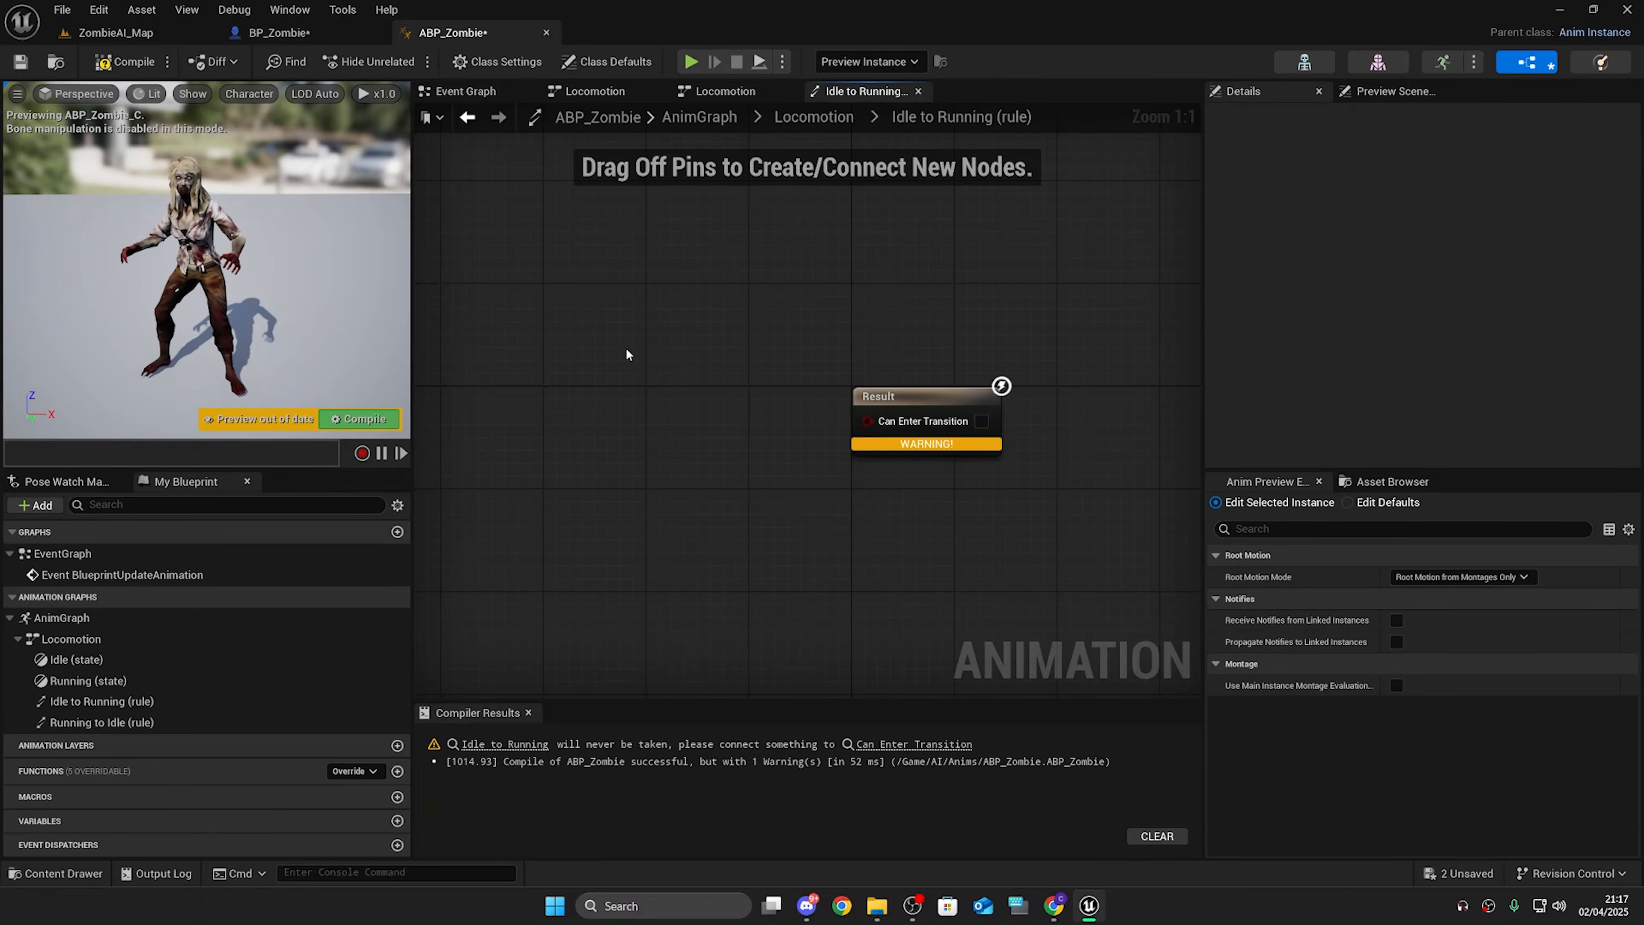
click(640, 450)
right_drag(658, 428, 701, 437)
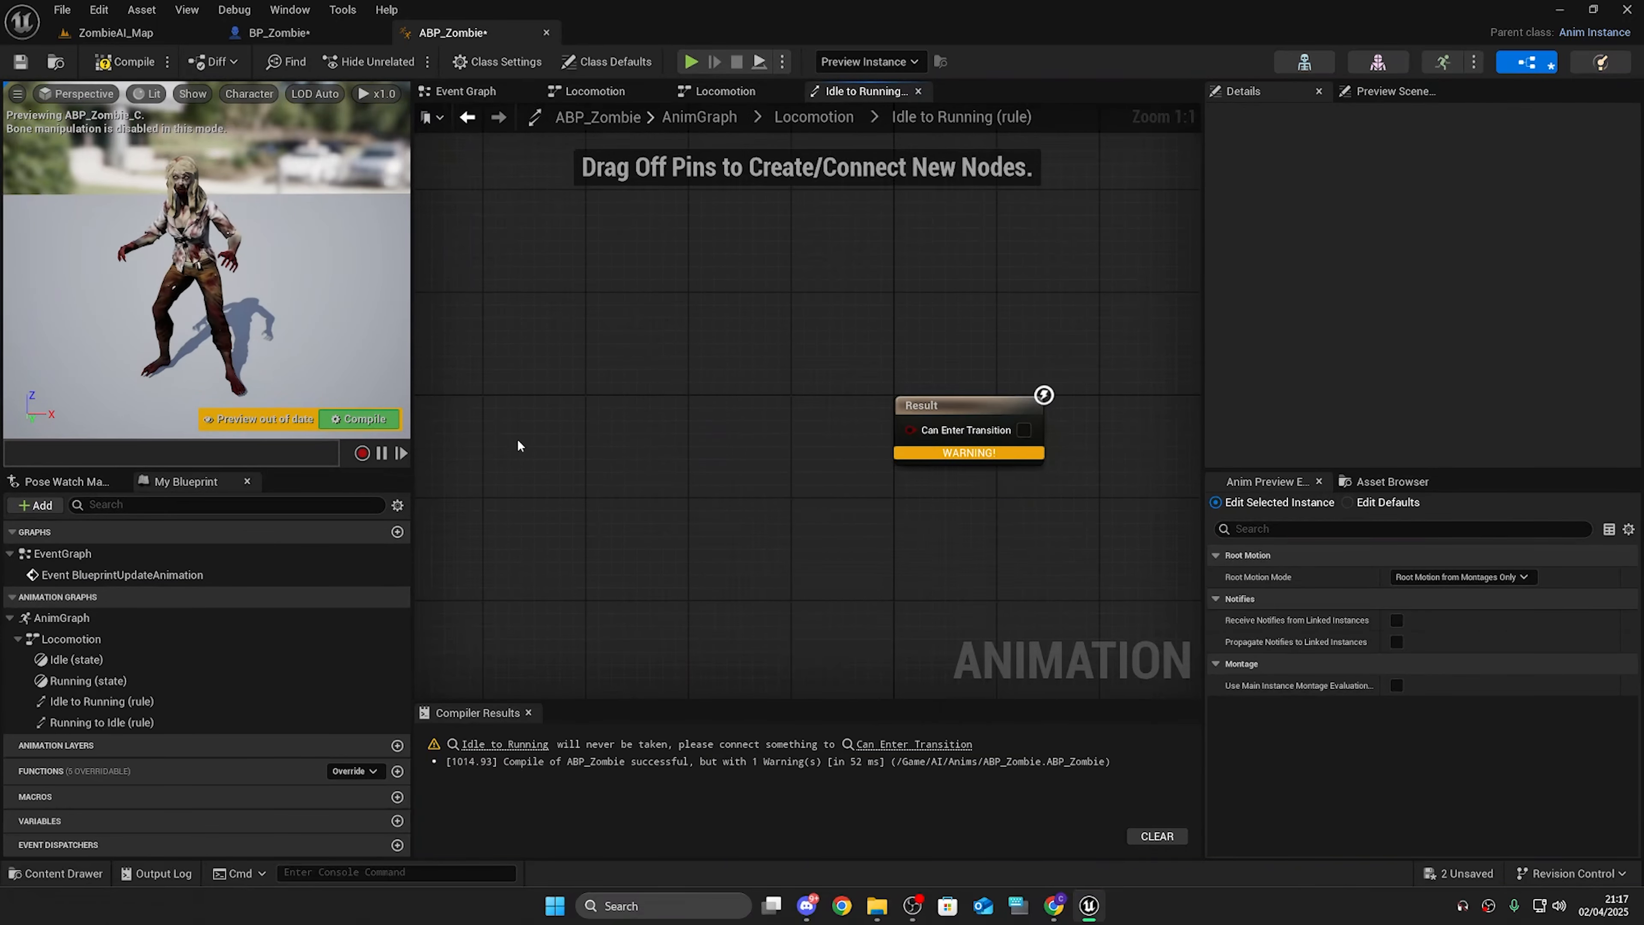
click(128, 63)
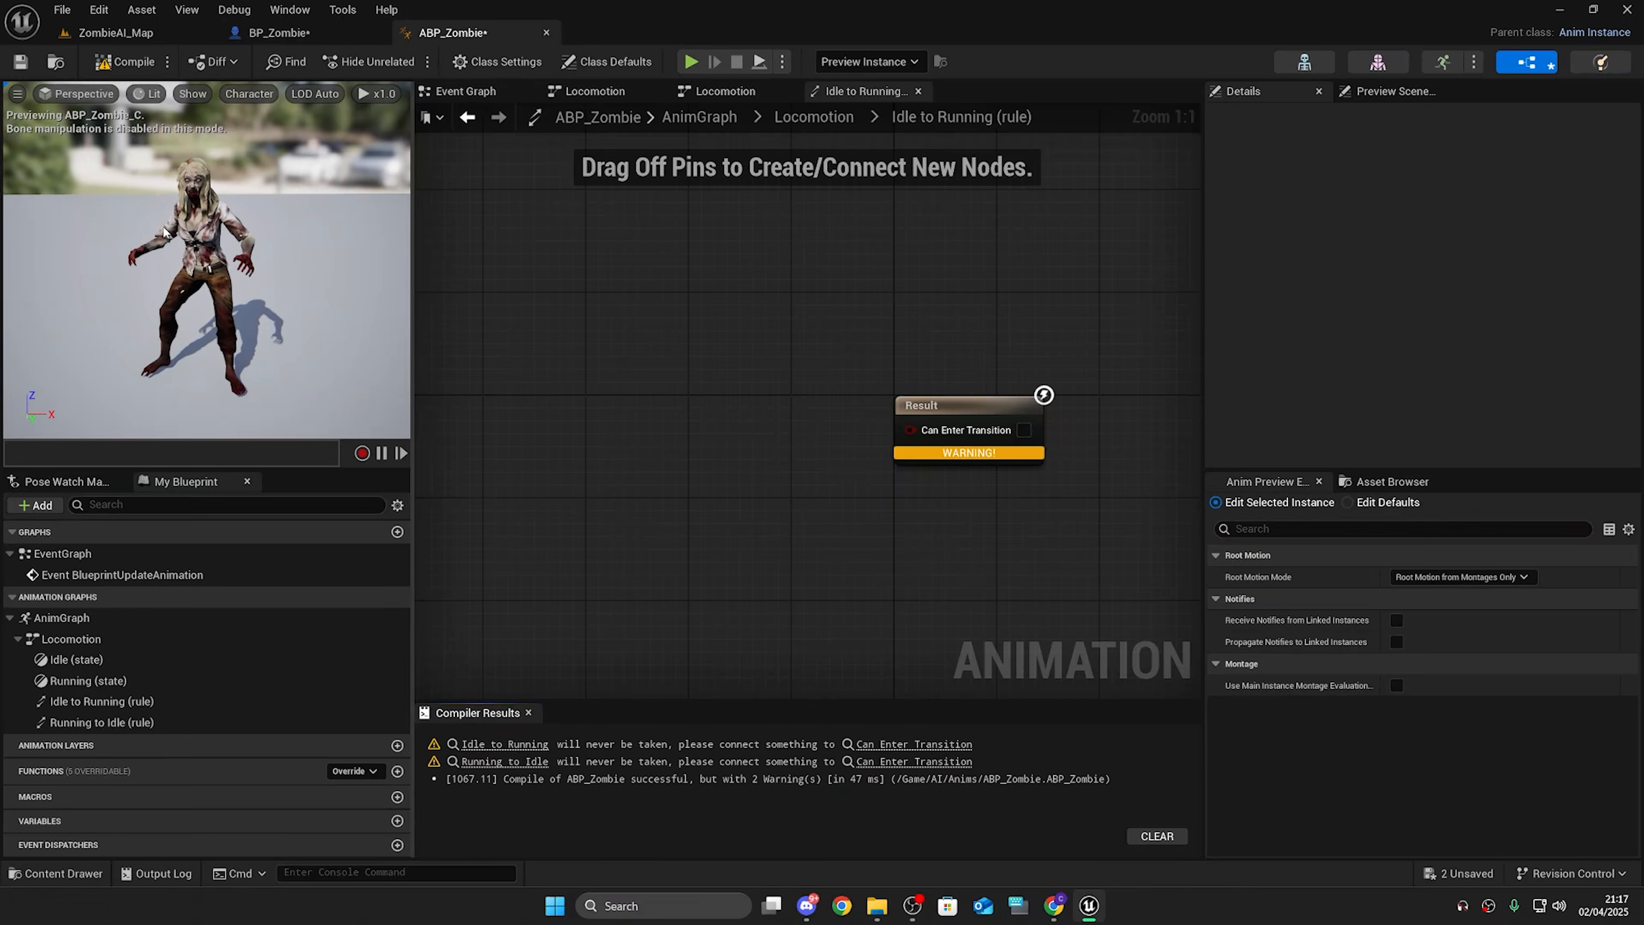
drag(202, 266, 233, 265)
drag(214, 280, 214, 281)
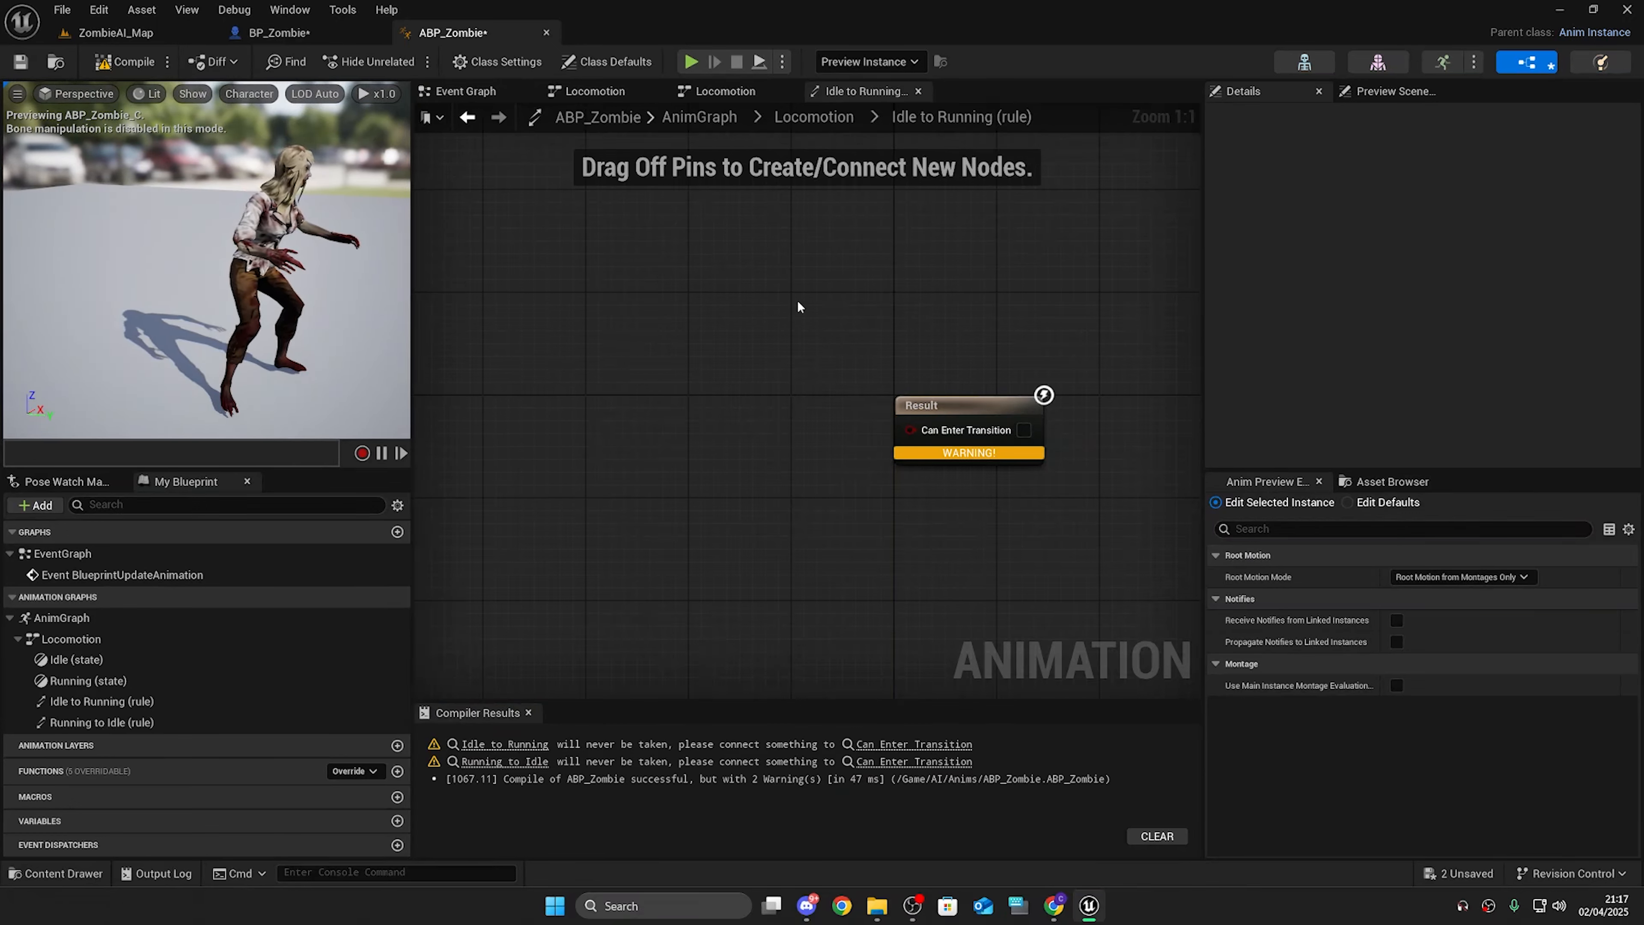
drag(506, 396, 839, 408)
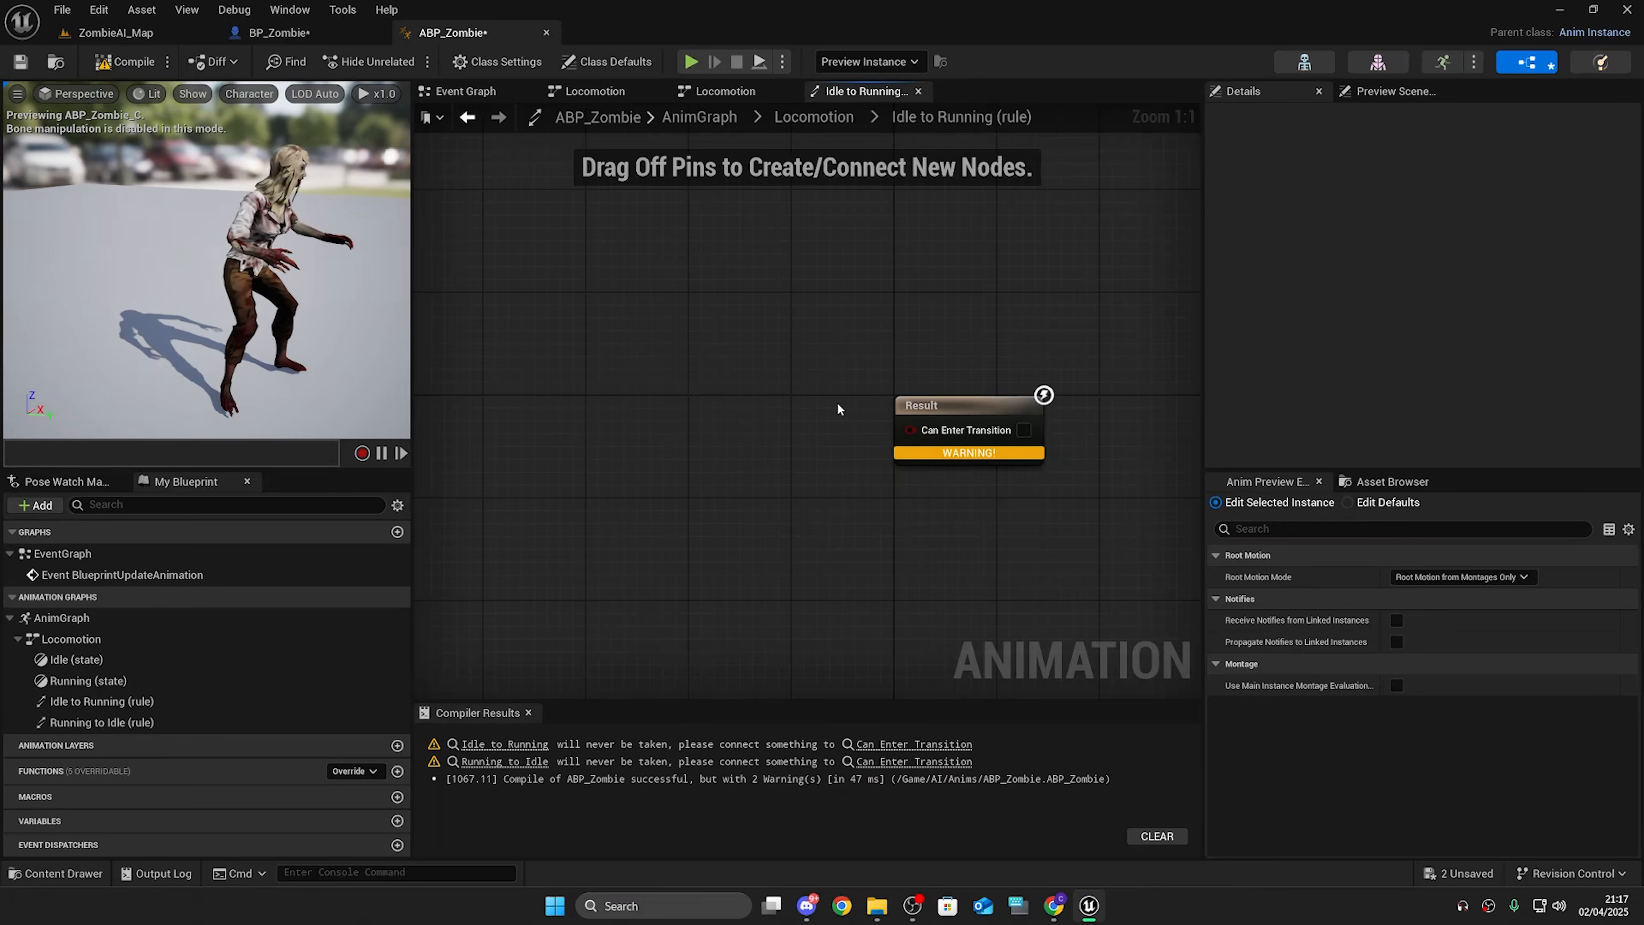
drag(566, 396, 674, 522)
drag(691, 279, 1103, 504)
click(1078, 535)
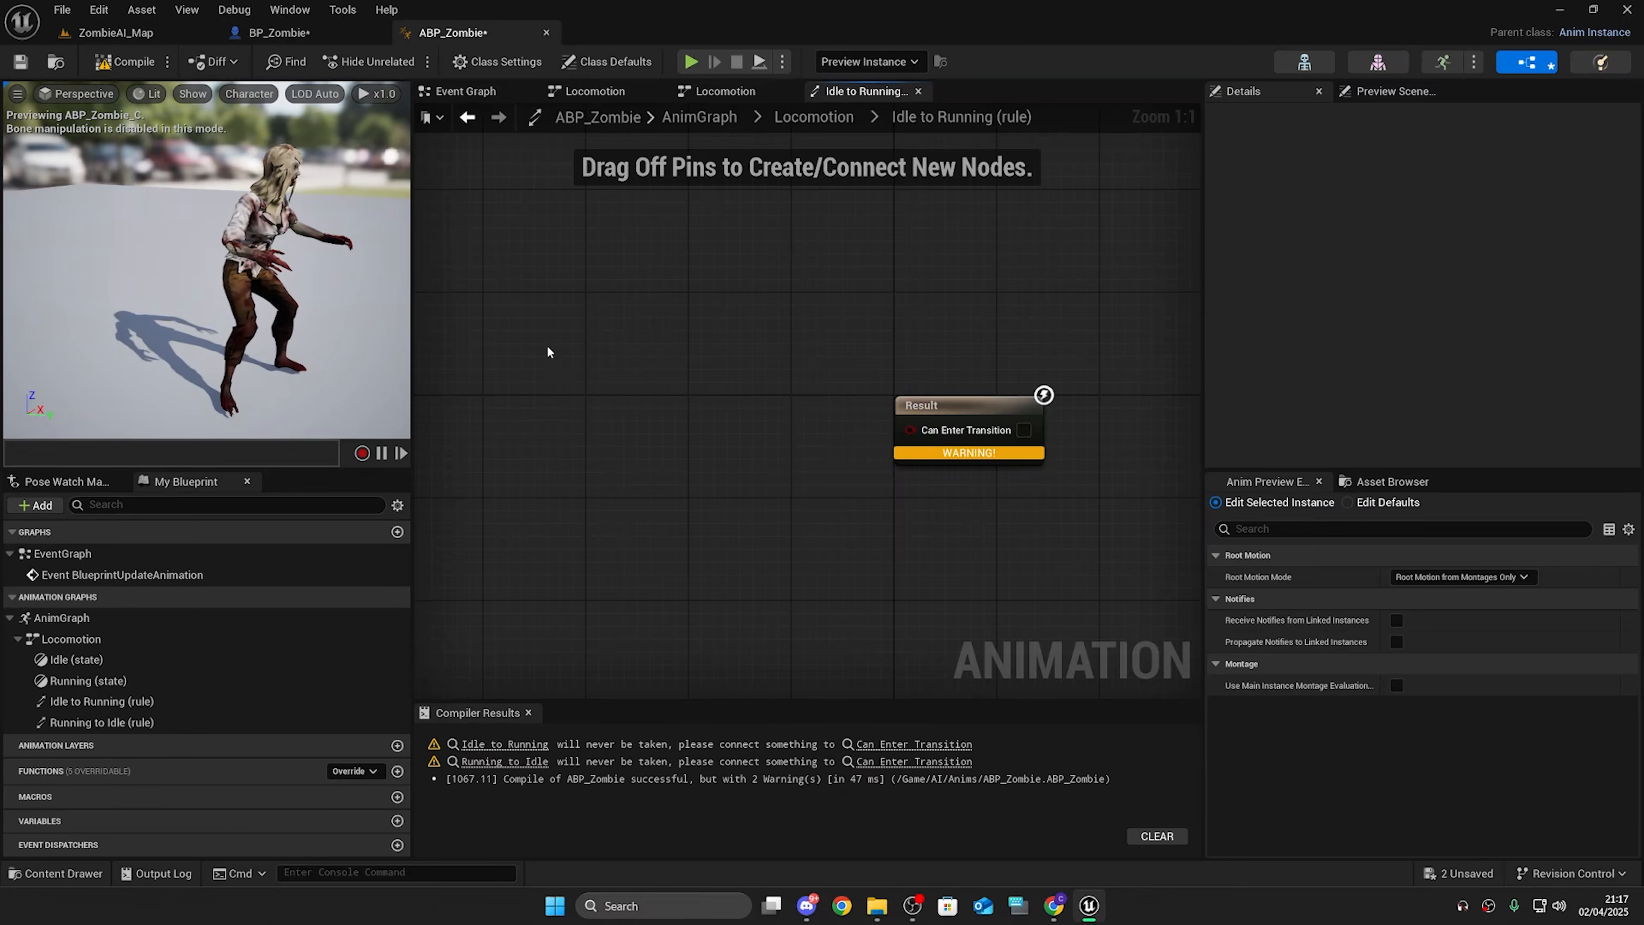
drag(539, 325, 791, 413)
drag(827, 221, 1091, 516)
click(819, 298)
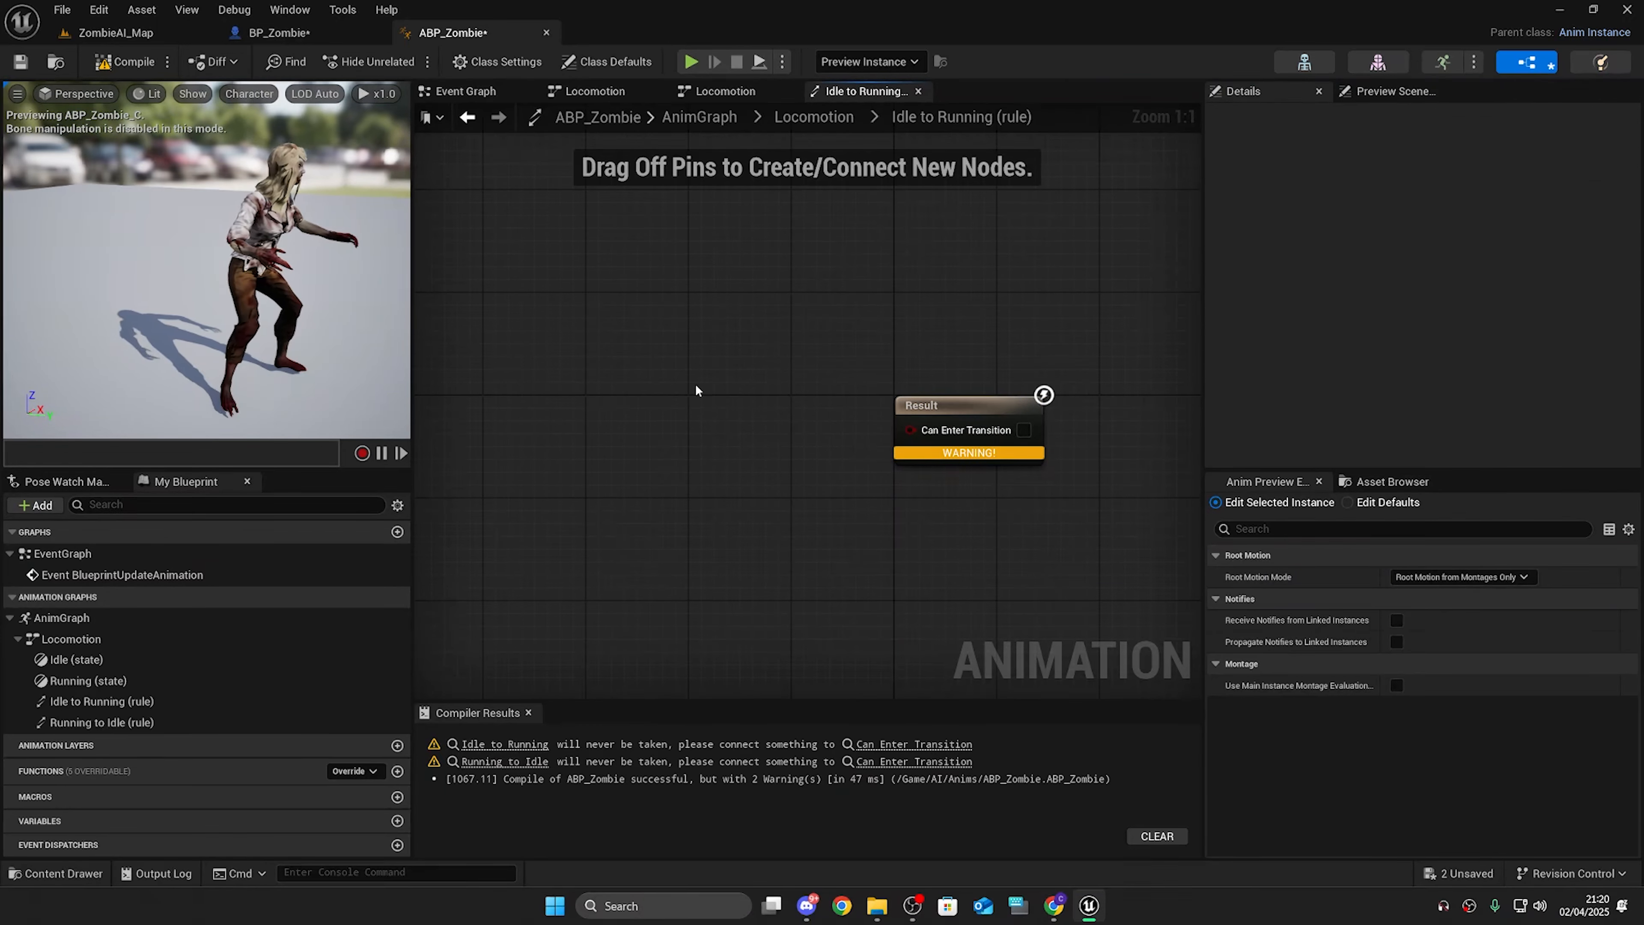
click(124, 62)
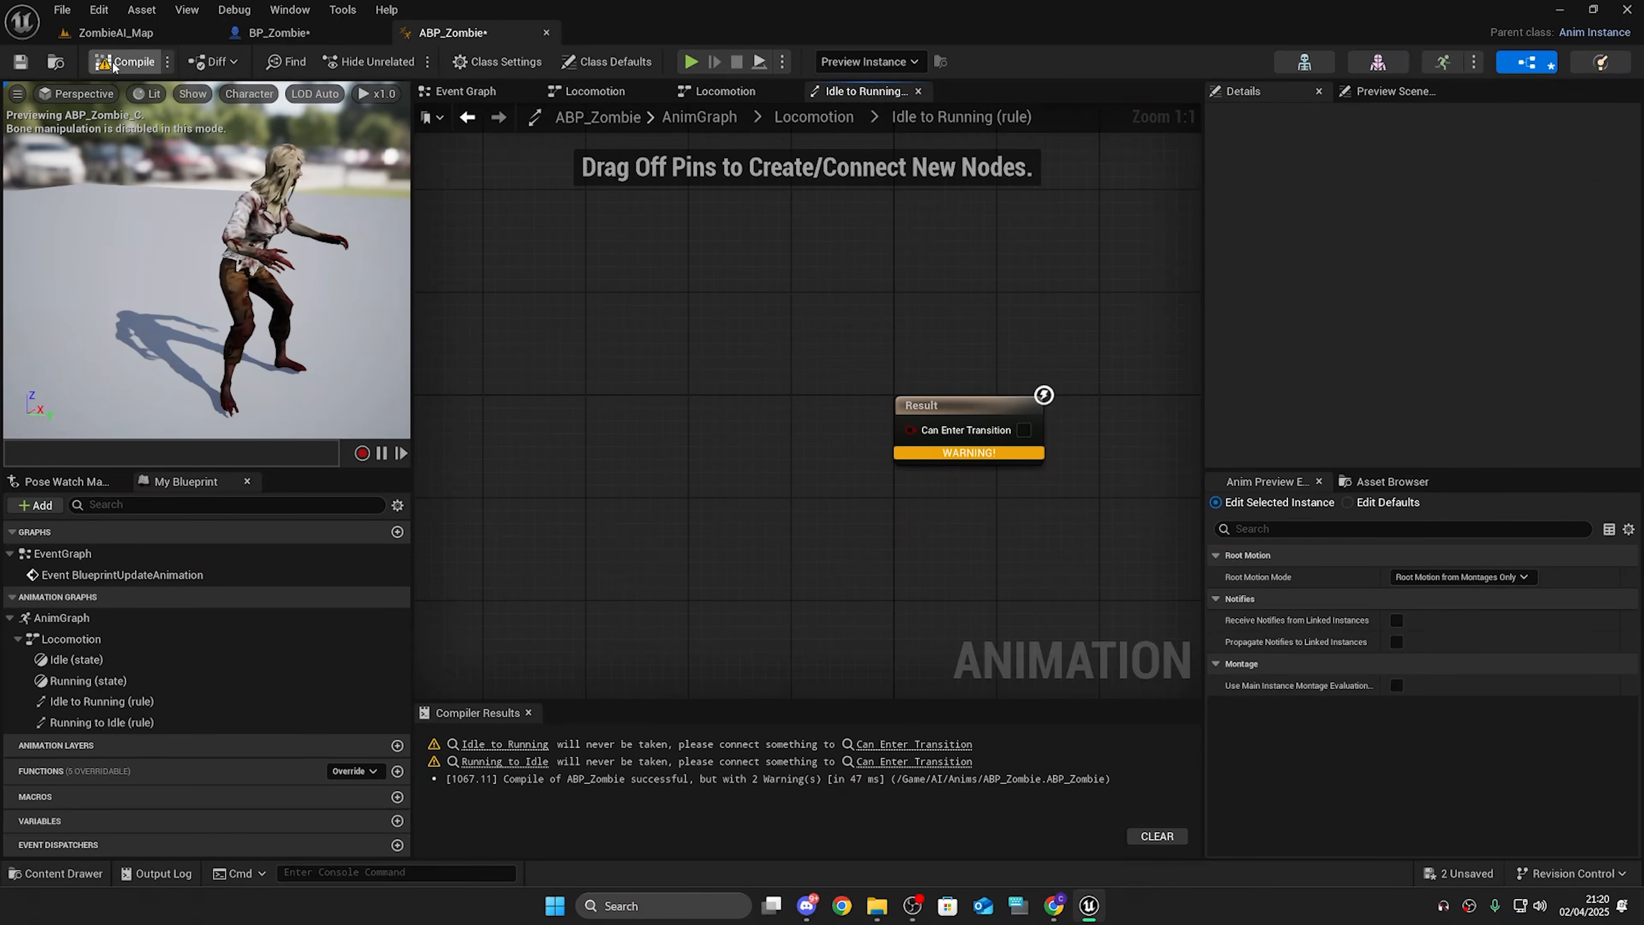
Step: In the Event Graph, add a Get Velocity node fed by the Try Get Pawn Owner return value
click(467, 91)
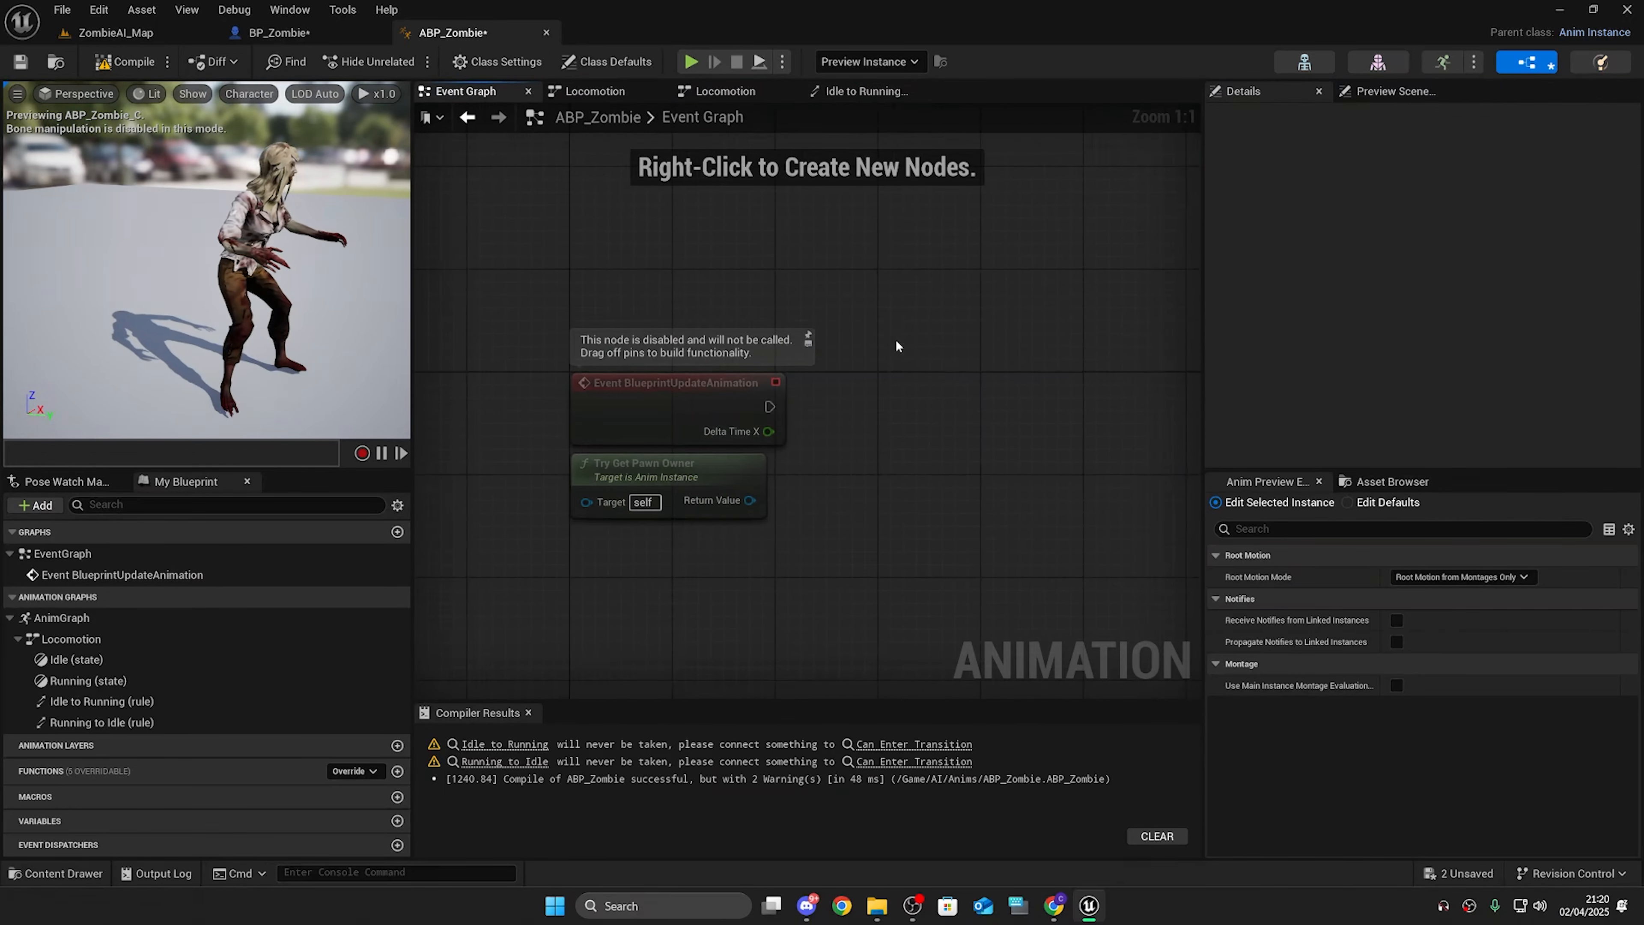
drag(655, 538, 780, 532)
text(get)
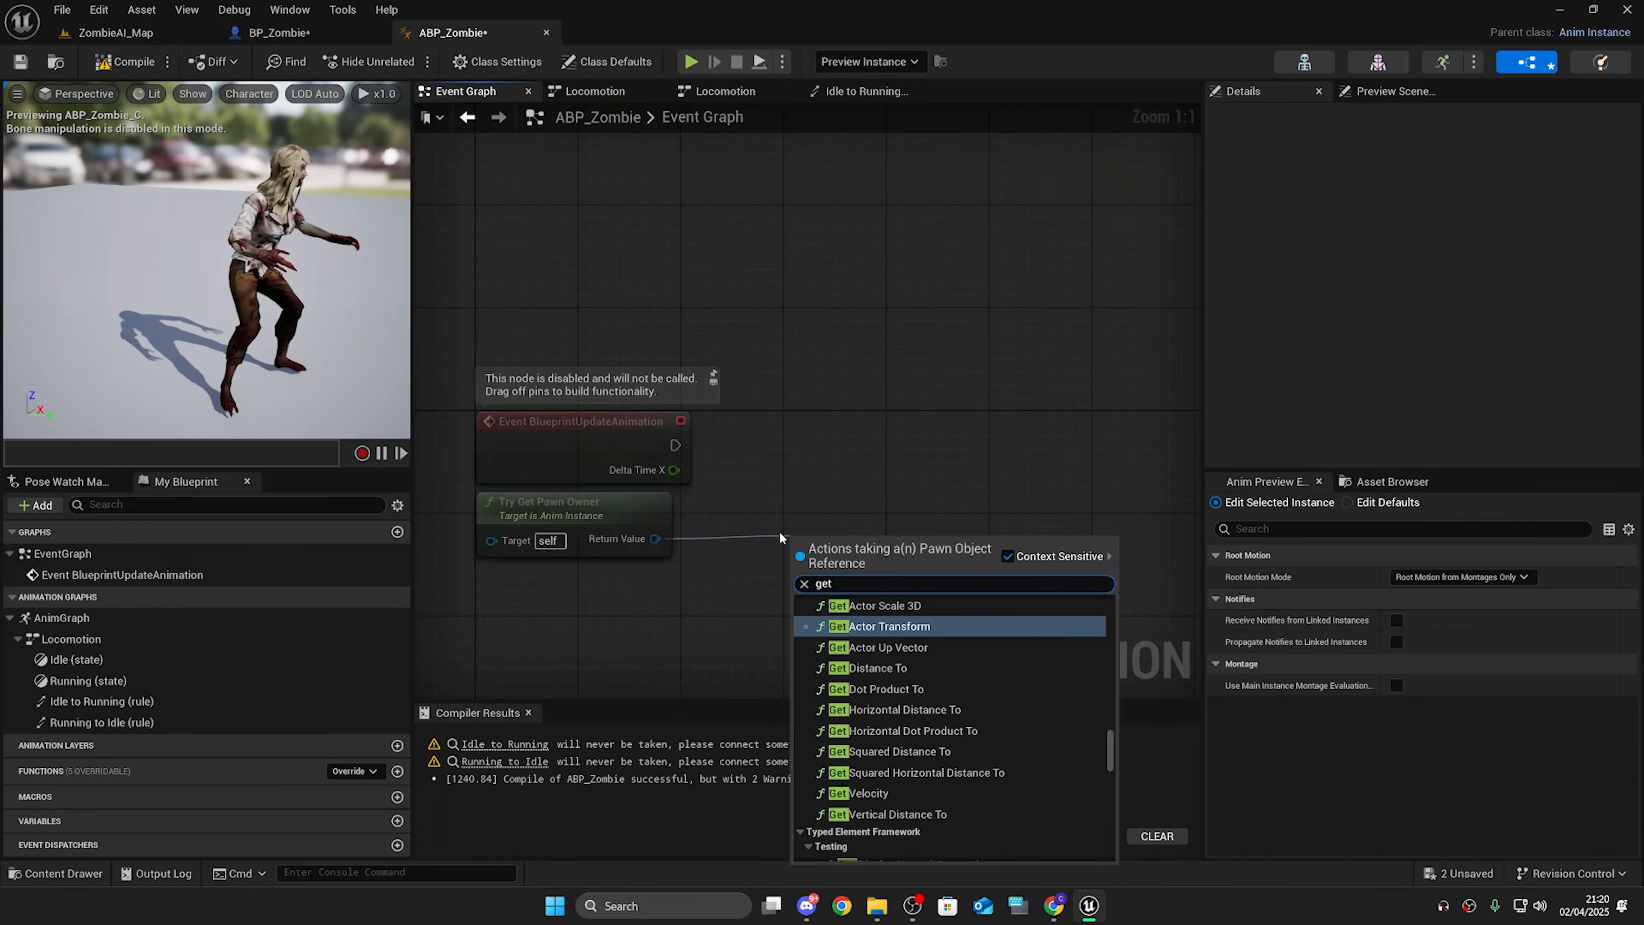
text(velocity)
key(Return)
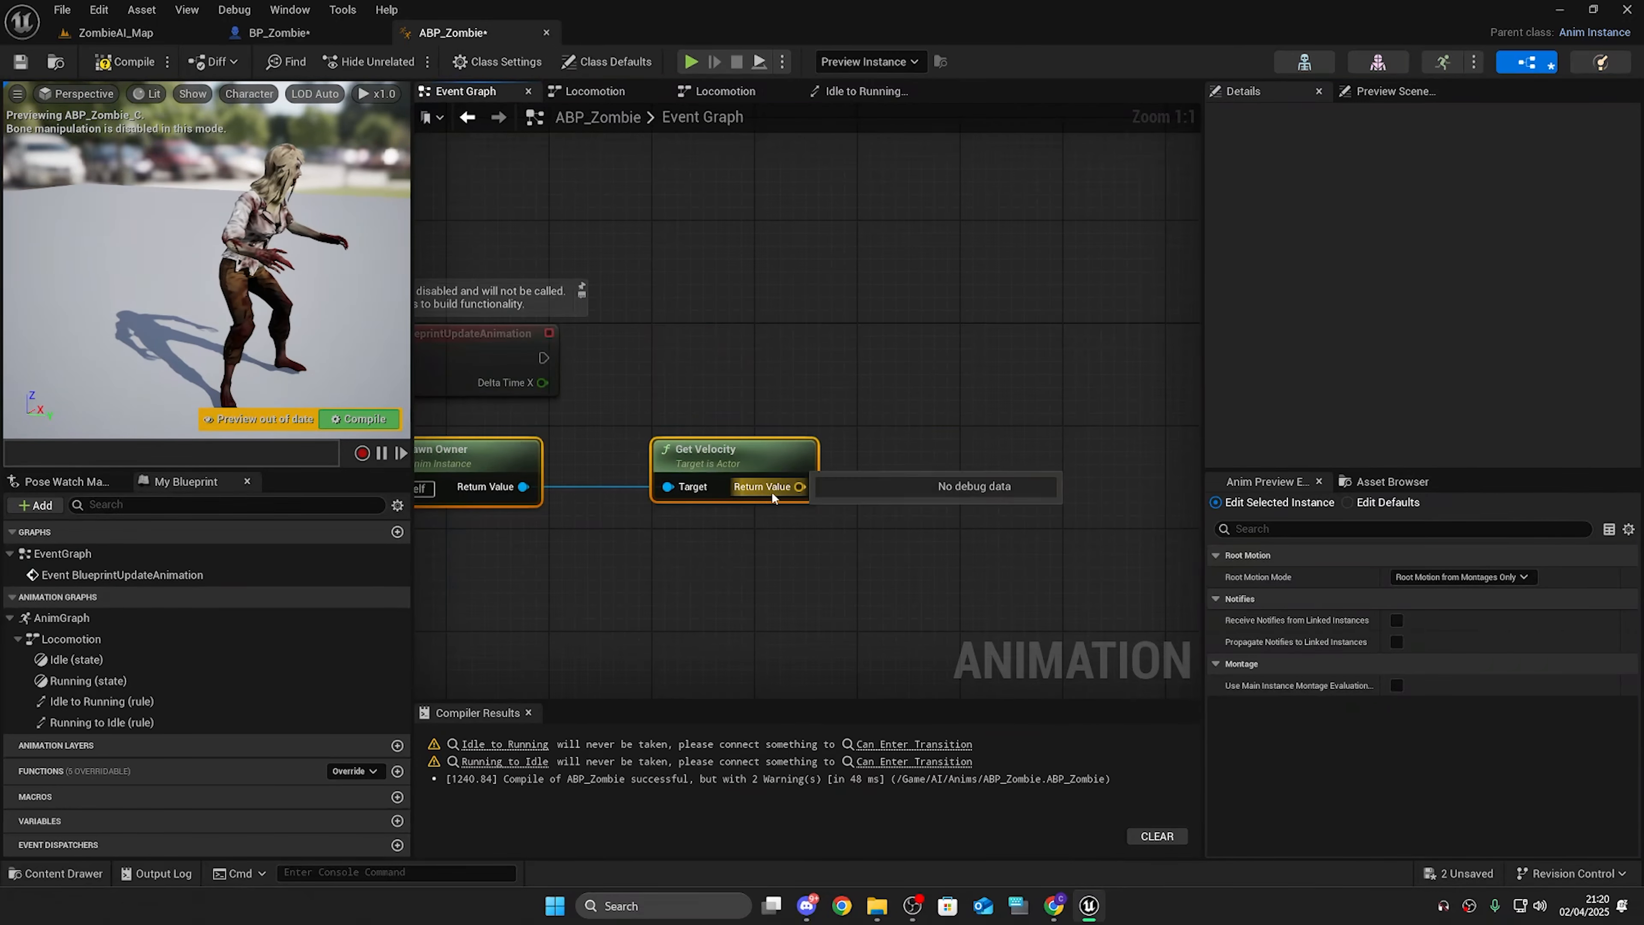
Step: Add a Vector Length node that takes the velocity from Get Velocity
drag(772, 494, 906, 508)
text(vecot)
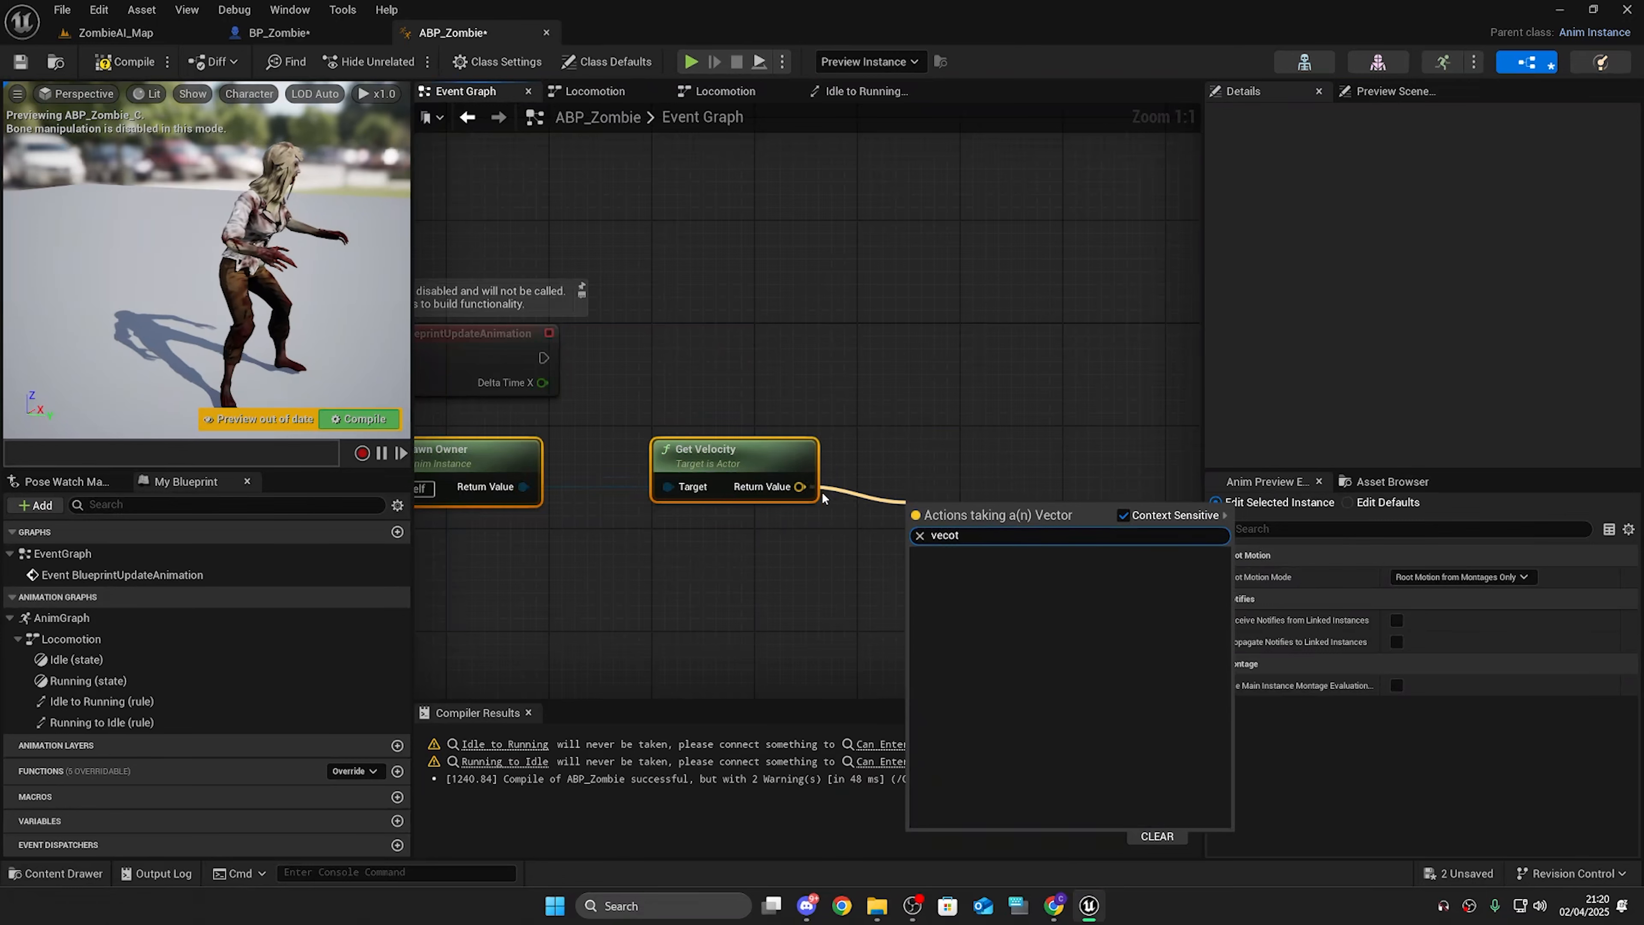
key(BackSpace)
key(BackSpace)
text(tor length)
key(Return)
drag(1009, 593, 505, 453)
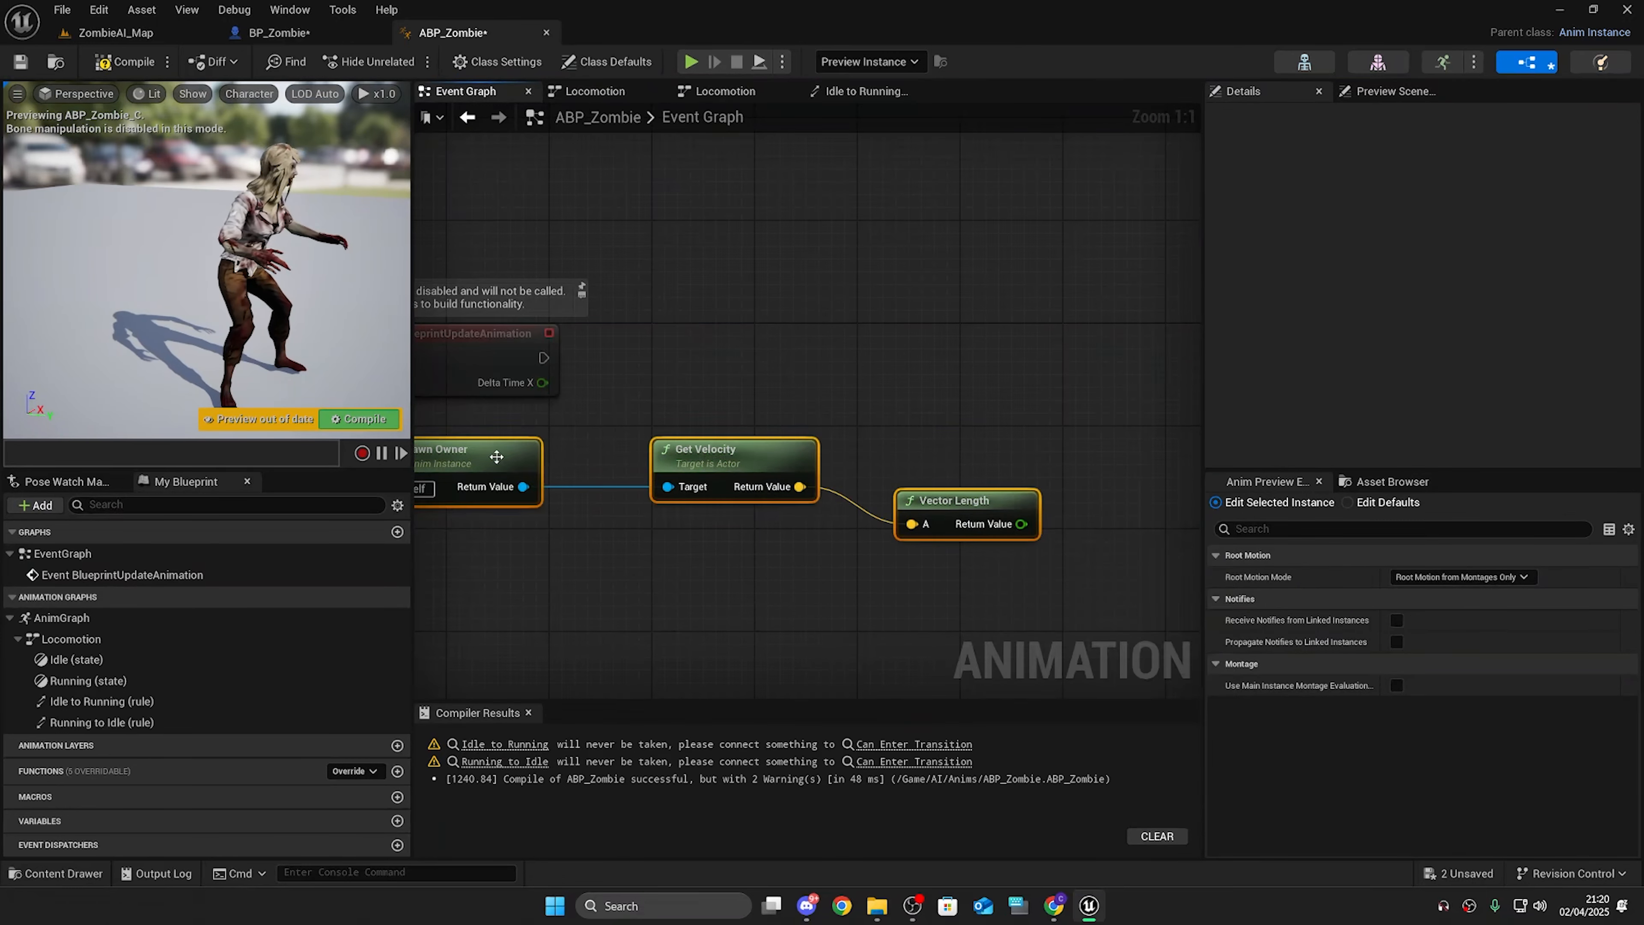
key(q)
Step: Promote the Vector Length result to a new float variable named Character Speed
drag(1022, 485, 1095, 427)
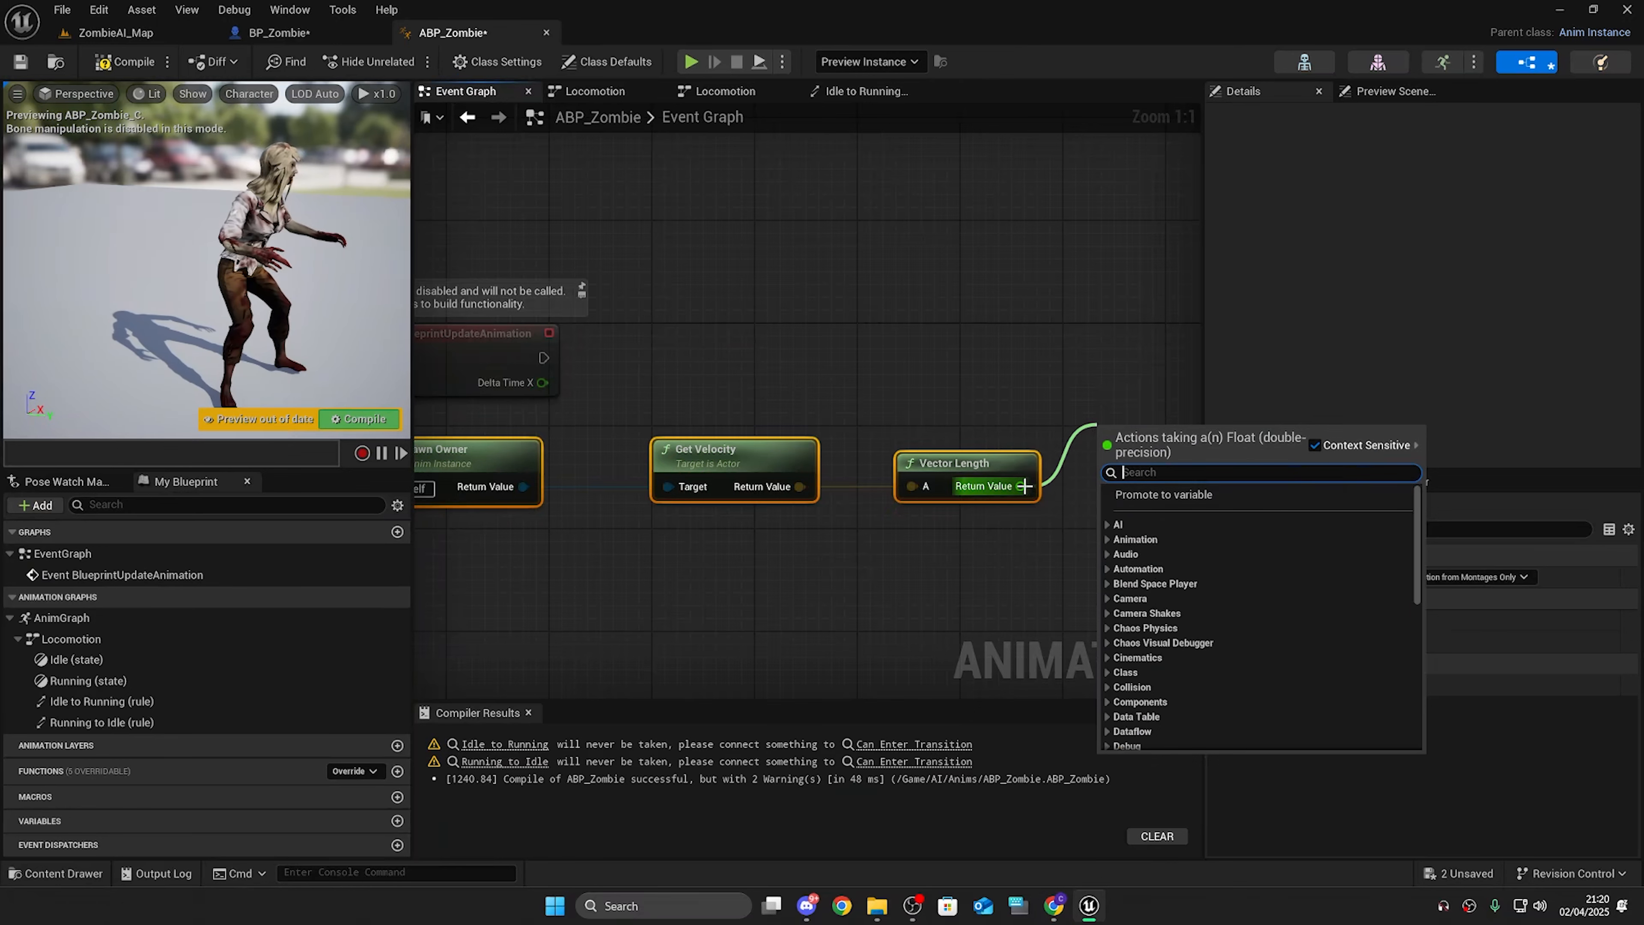
click(1139, 494)
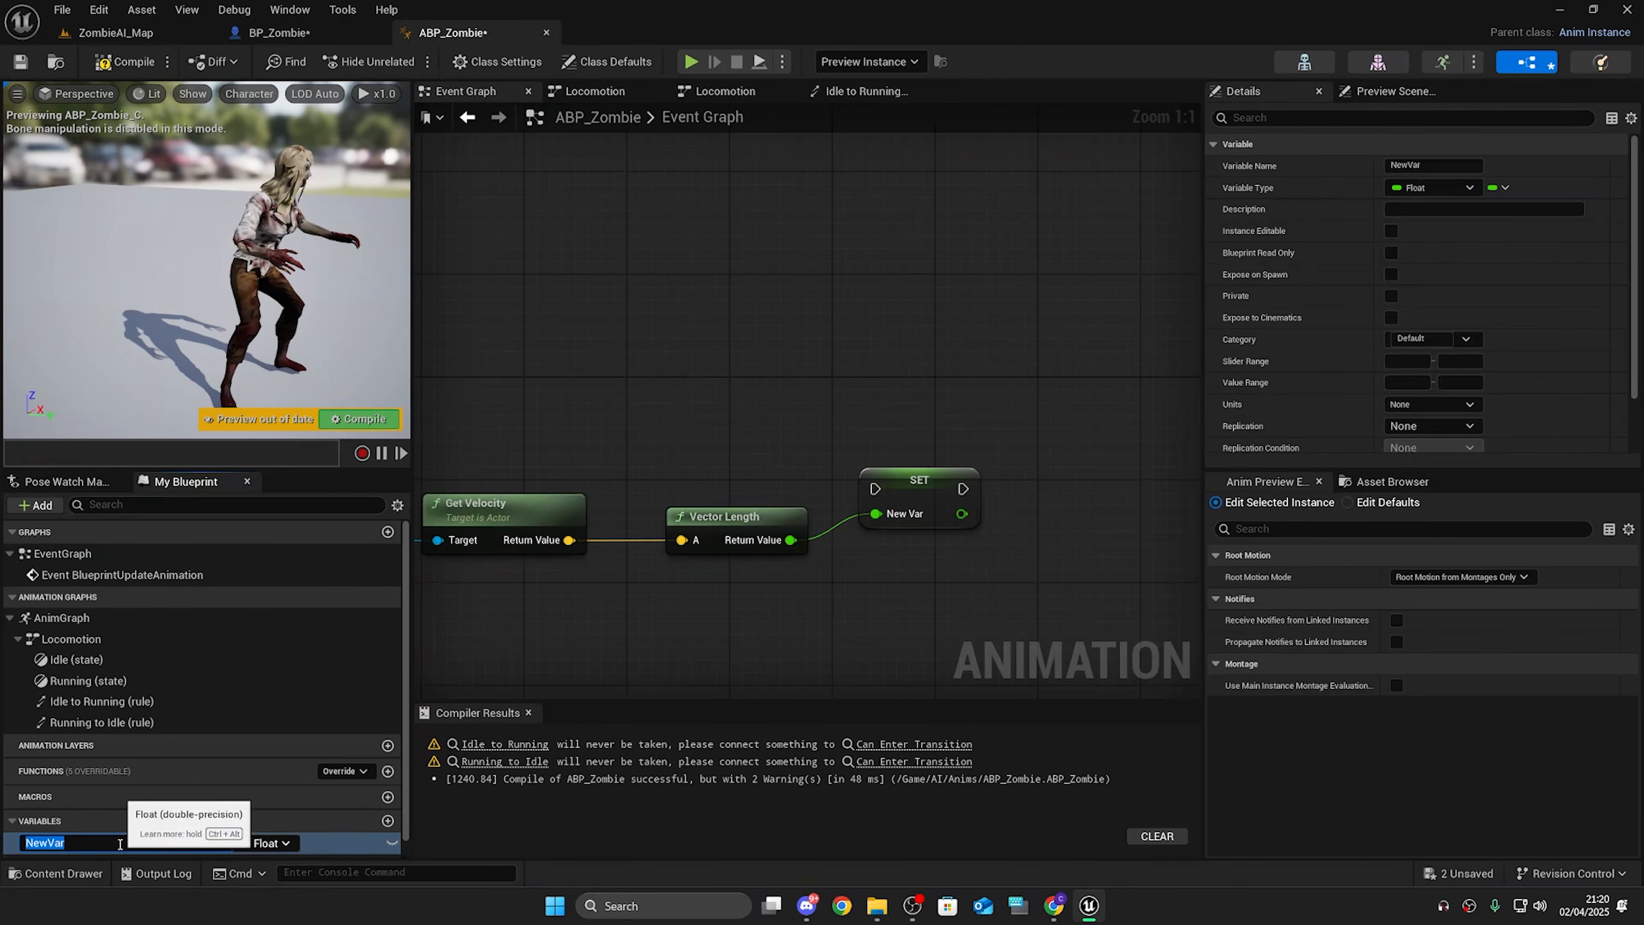
text(Character Speed)
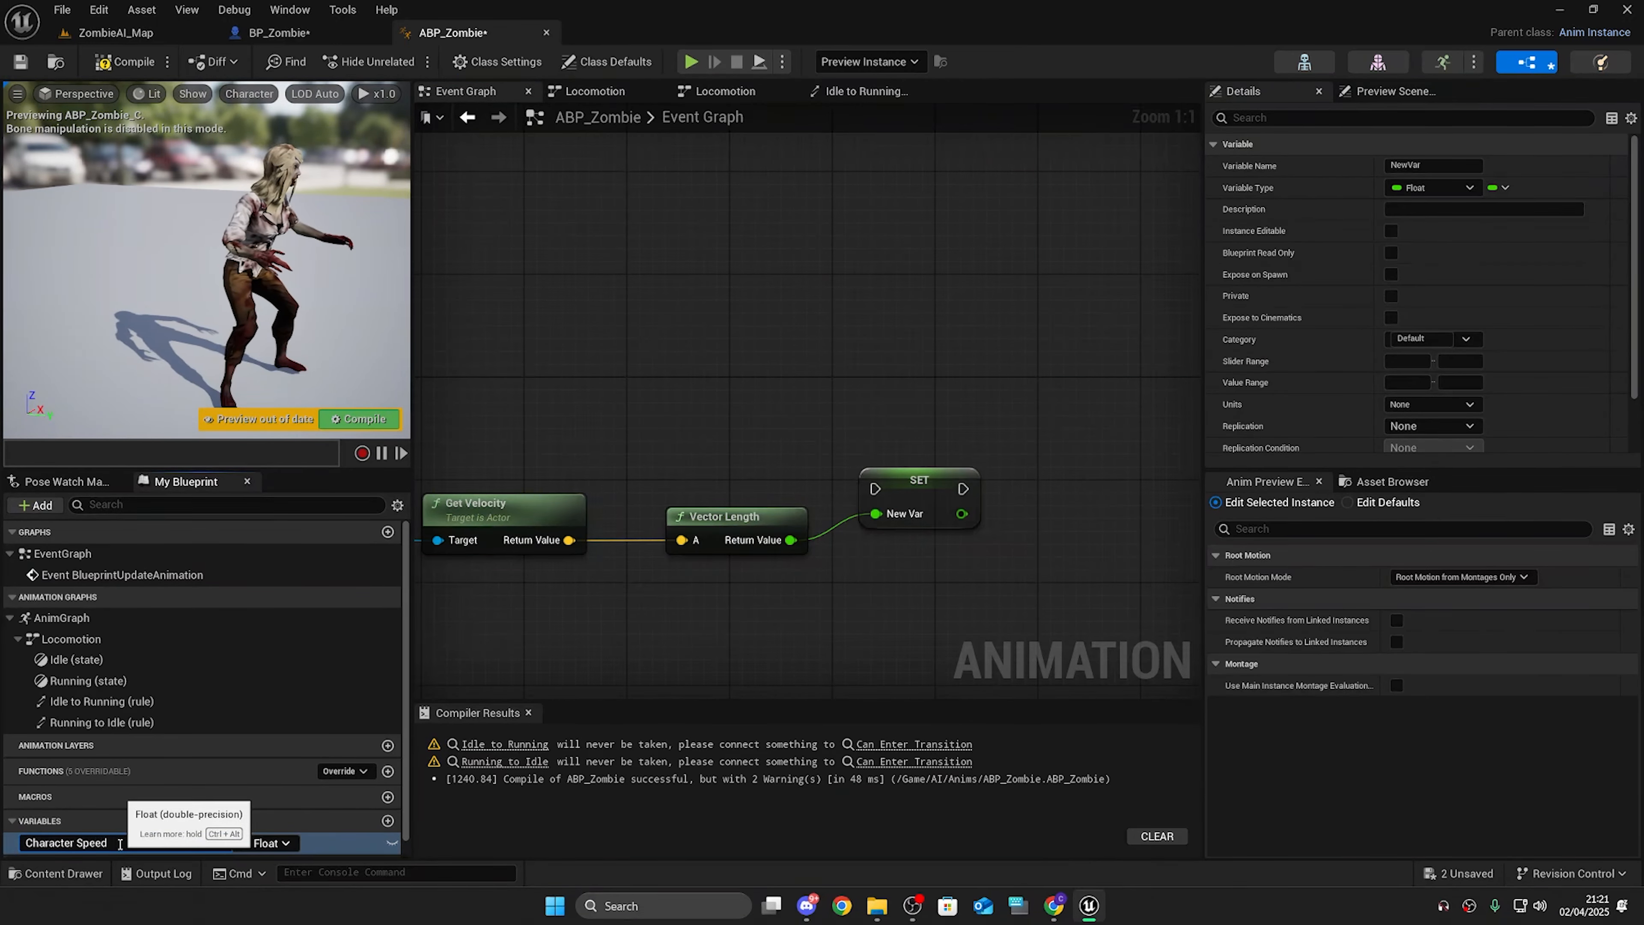
key(Return)
Step: Connect Event BlueprintUpdateAnimation's execution to the Character Speed setter and compile
scroll(722, 356, down, 1)
right_drag(719, 353, 829, 404)
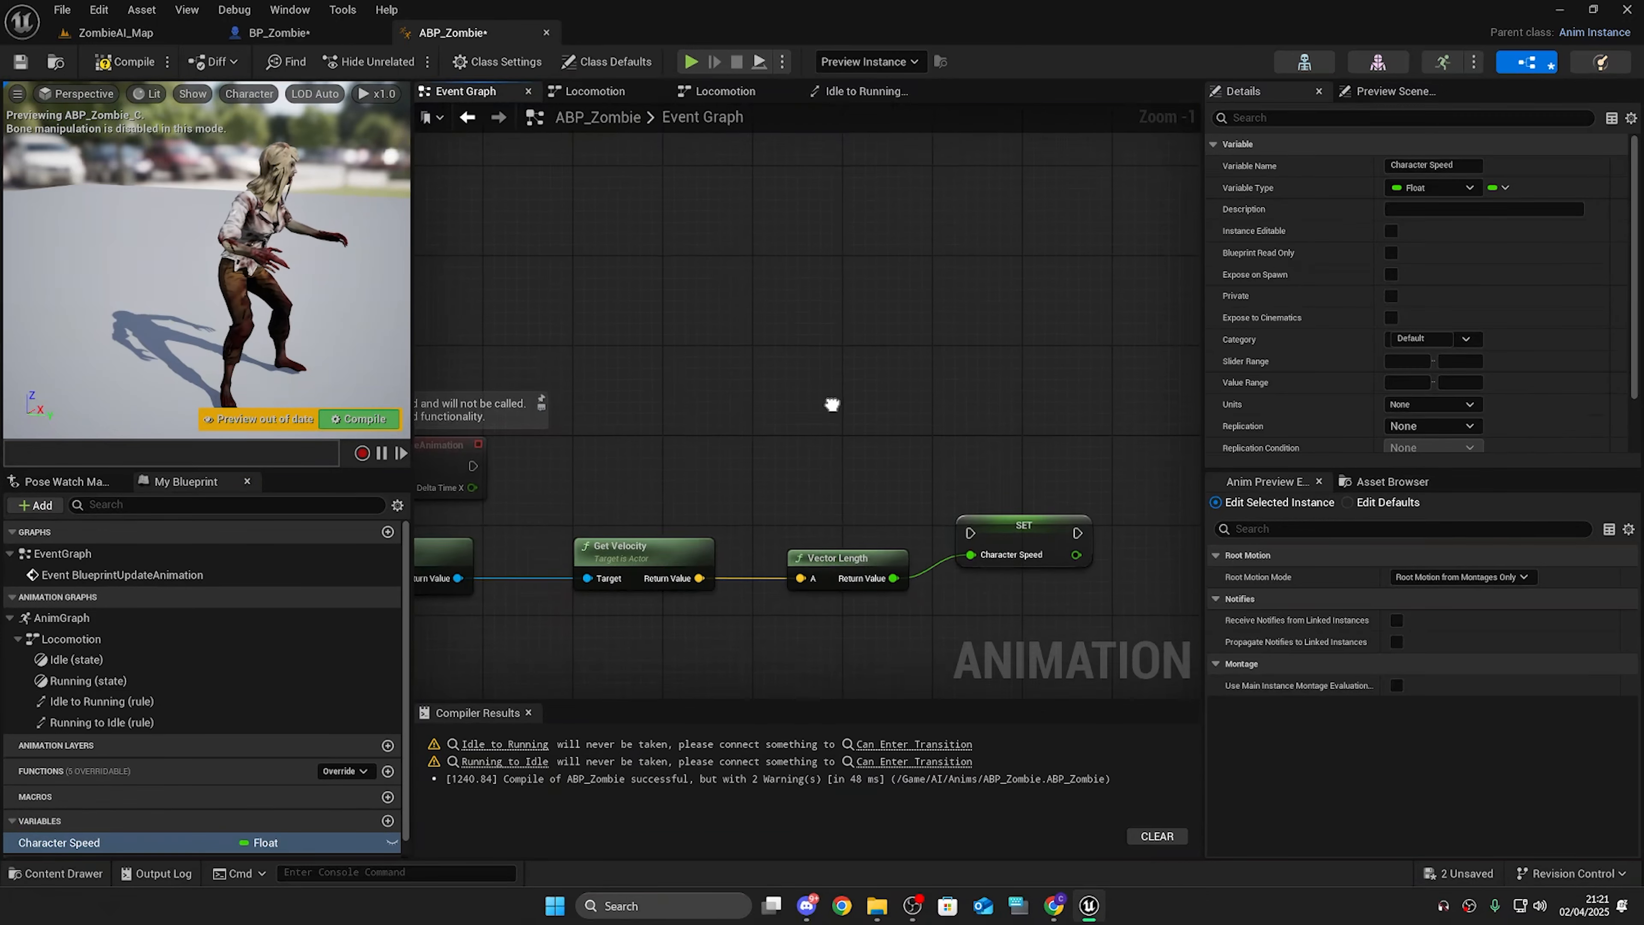
right_drag(607, 444, 707, 443)
drag(574, 467, 1072, 543)
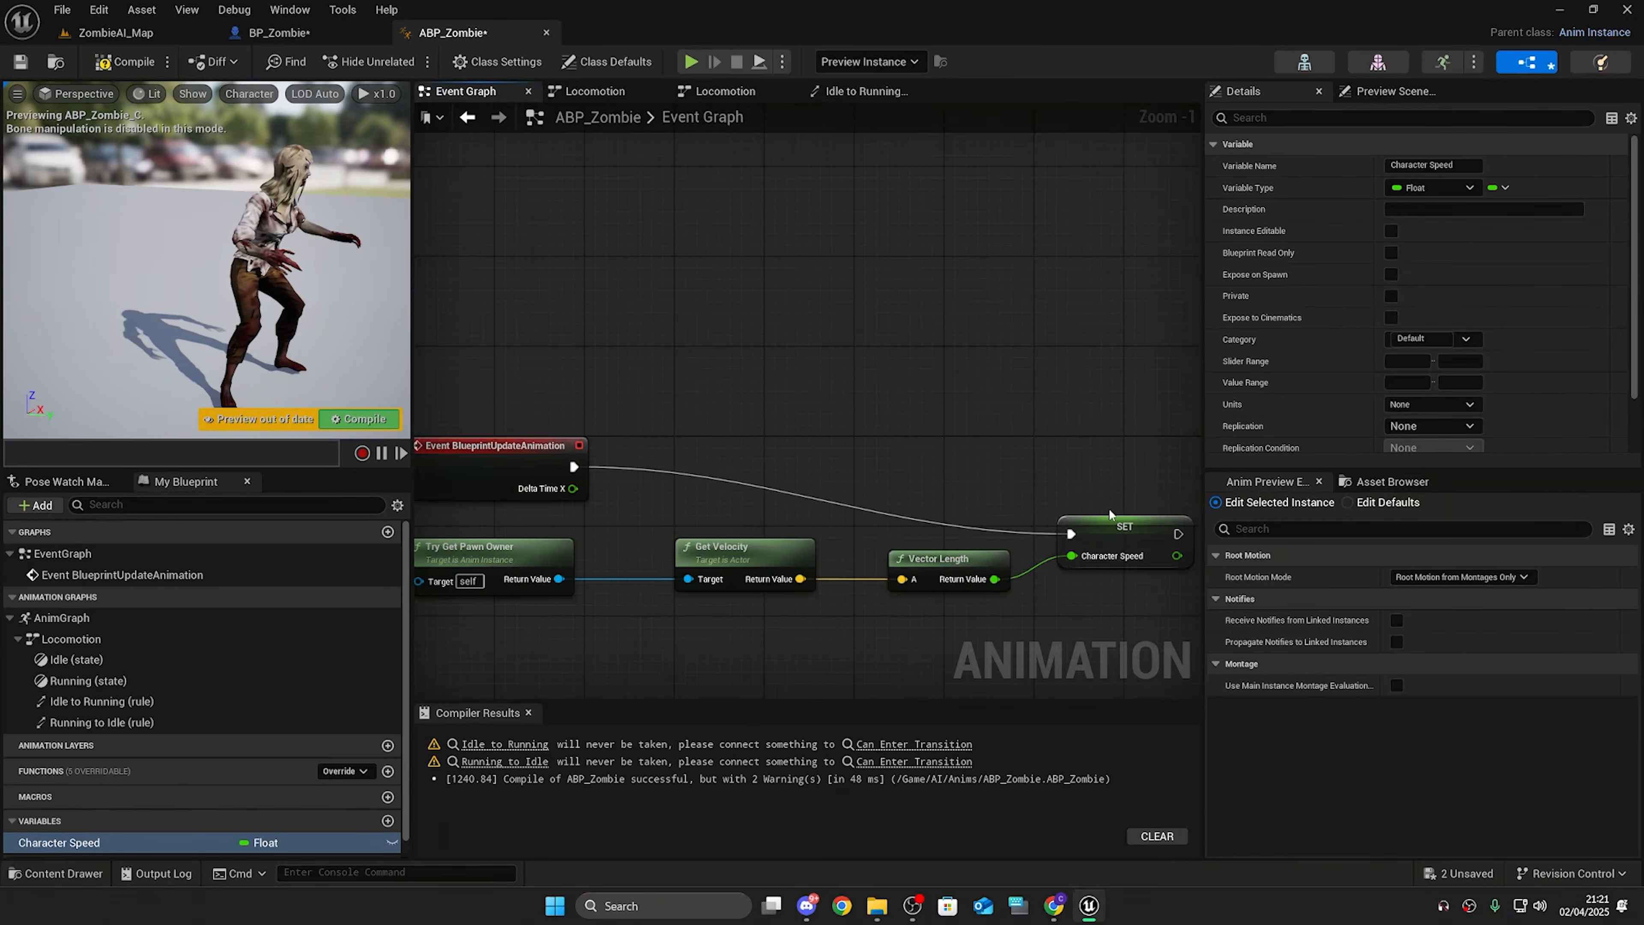
key(F7)
Step: Return to the Locomotion state machine and open the Idle to Running transition rule
click(861, 91)
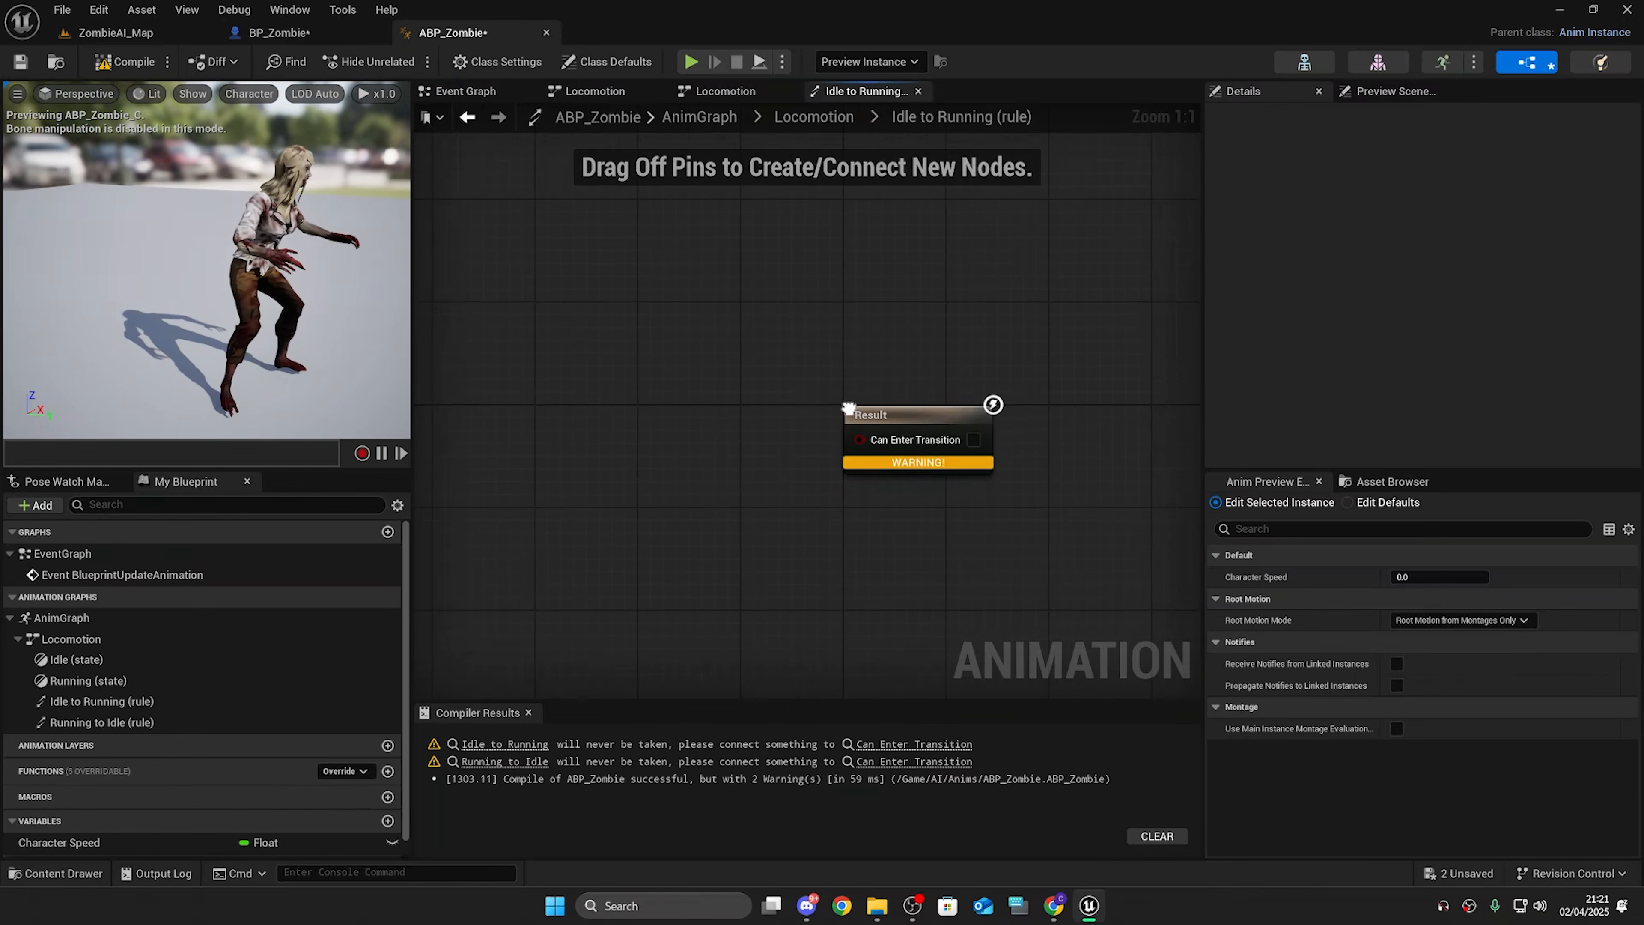
click(841, 116)
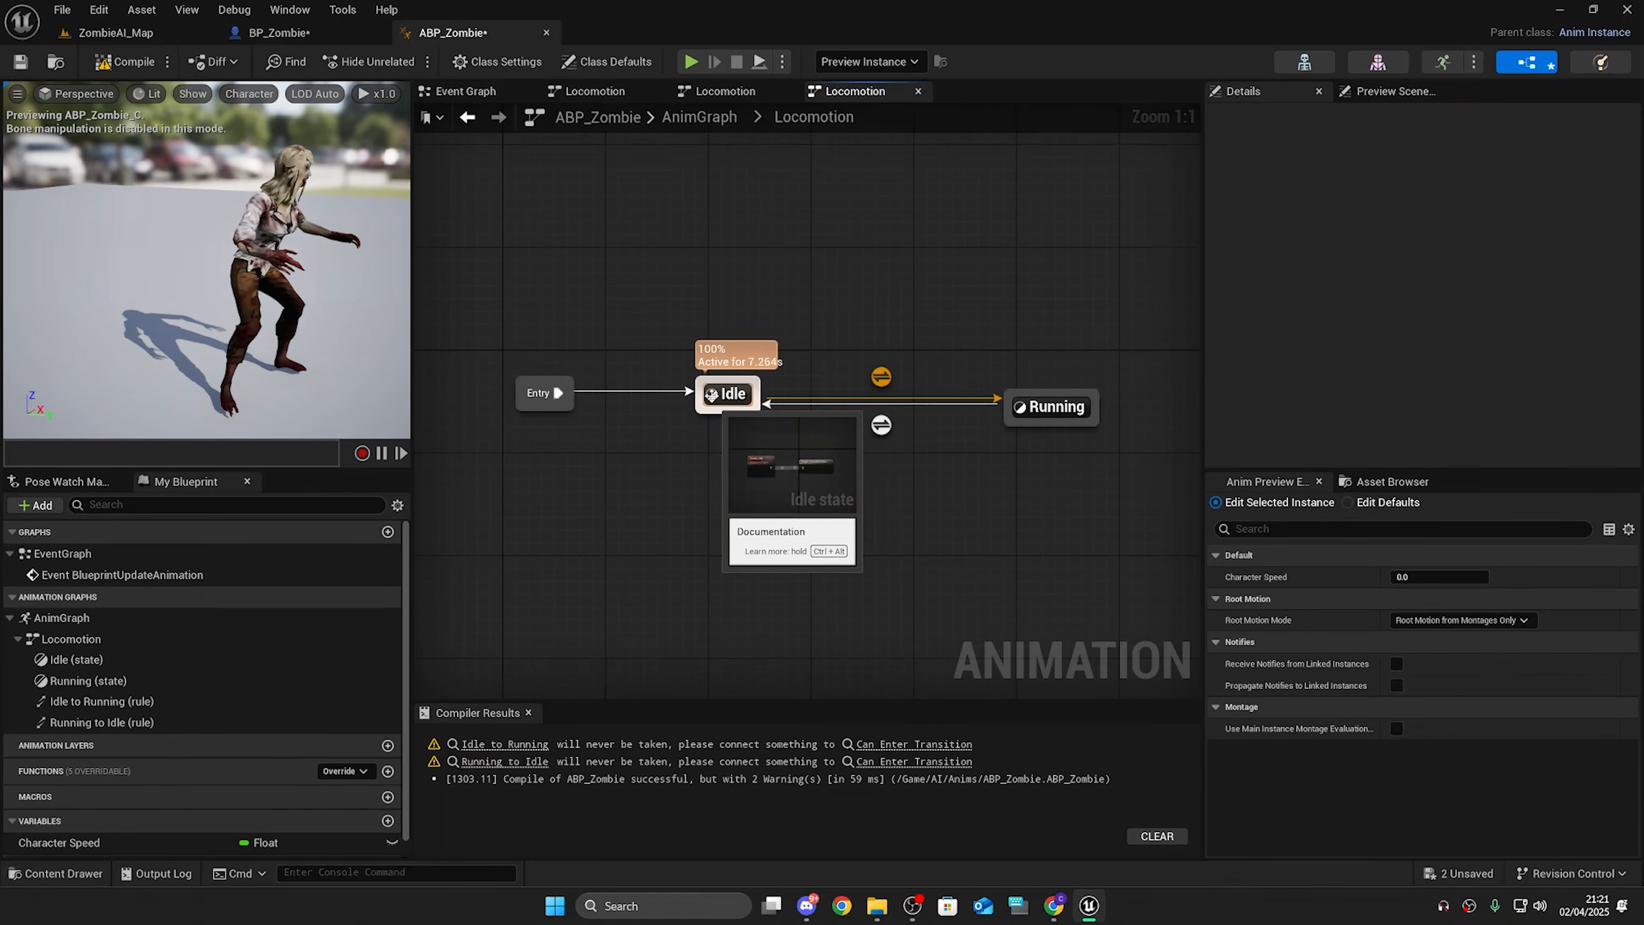
mouse_move(658, 253)
mouse_down()
mouse_move(678, 367)
mouse_move(774, 460)
mouse_move(760, 499)
mouse_up()
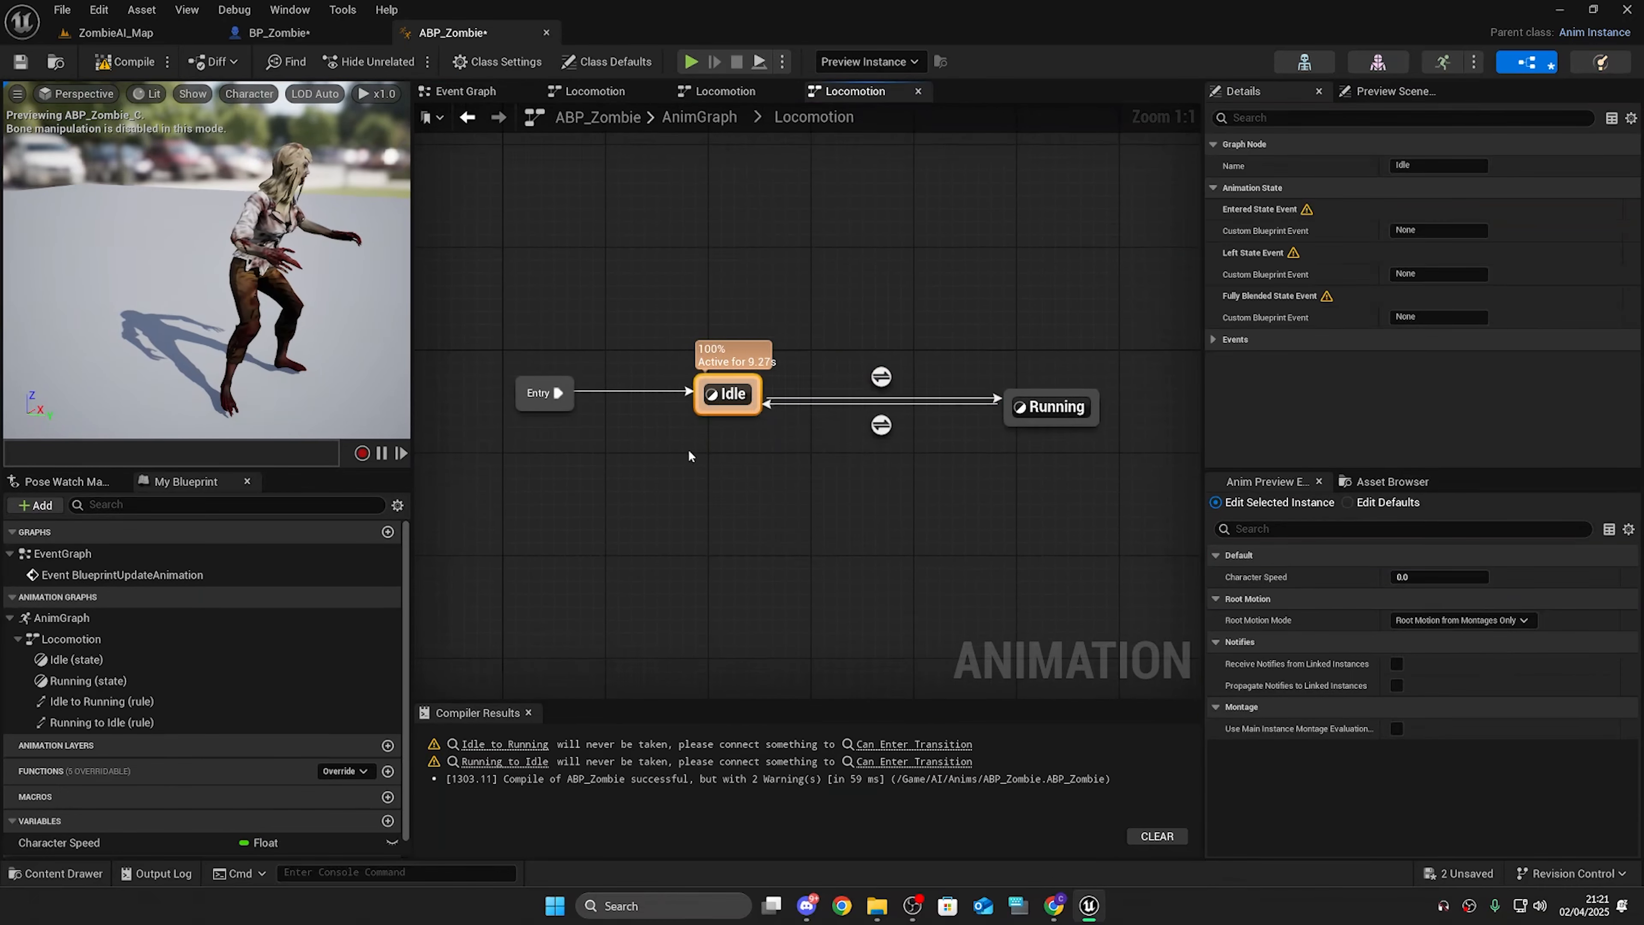
drag(691, 250, 745, 508)
drag(837, 312, 939, 395)
drag(990, 275, 1043, 557)
click(1044, 564)
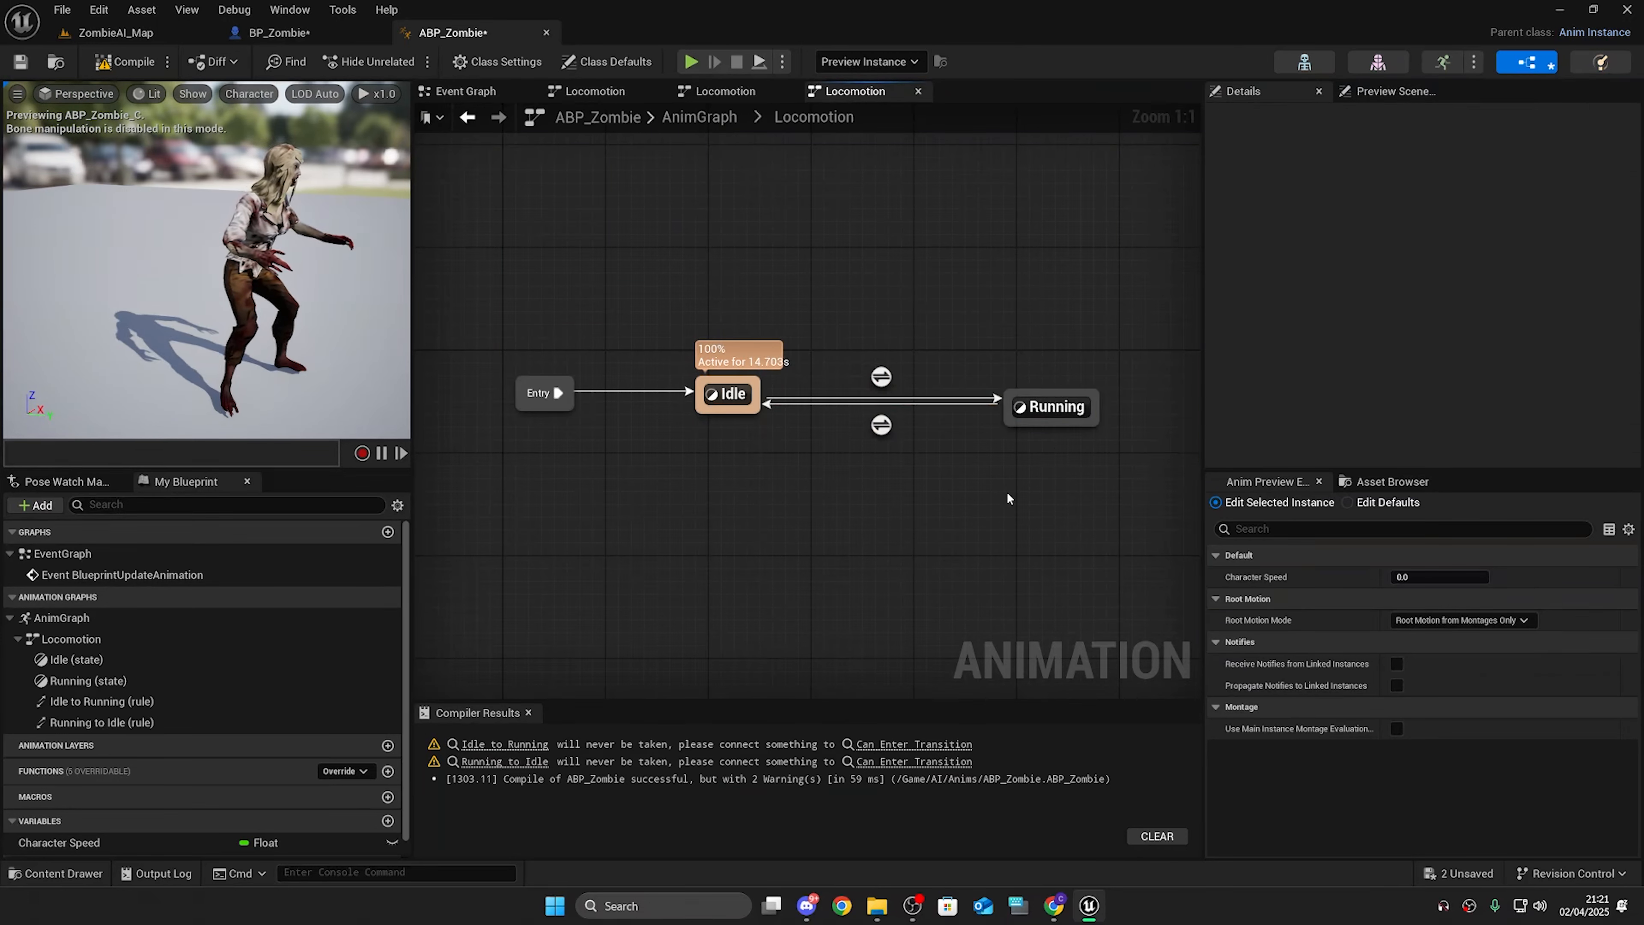
drag(75, 841, 735, 317)
double_click(881, 376)
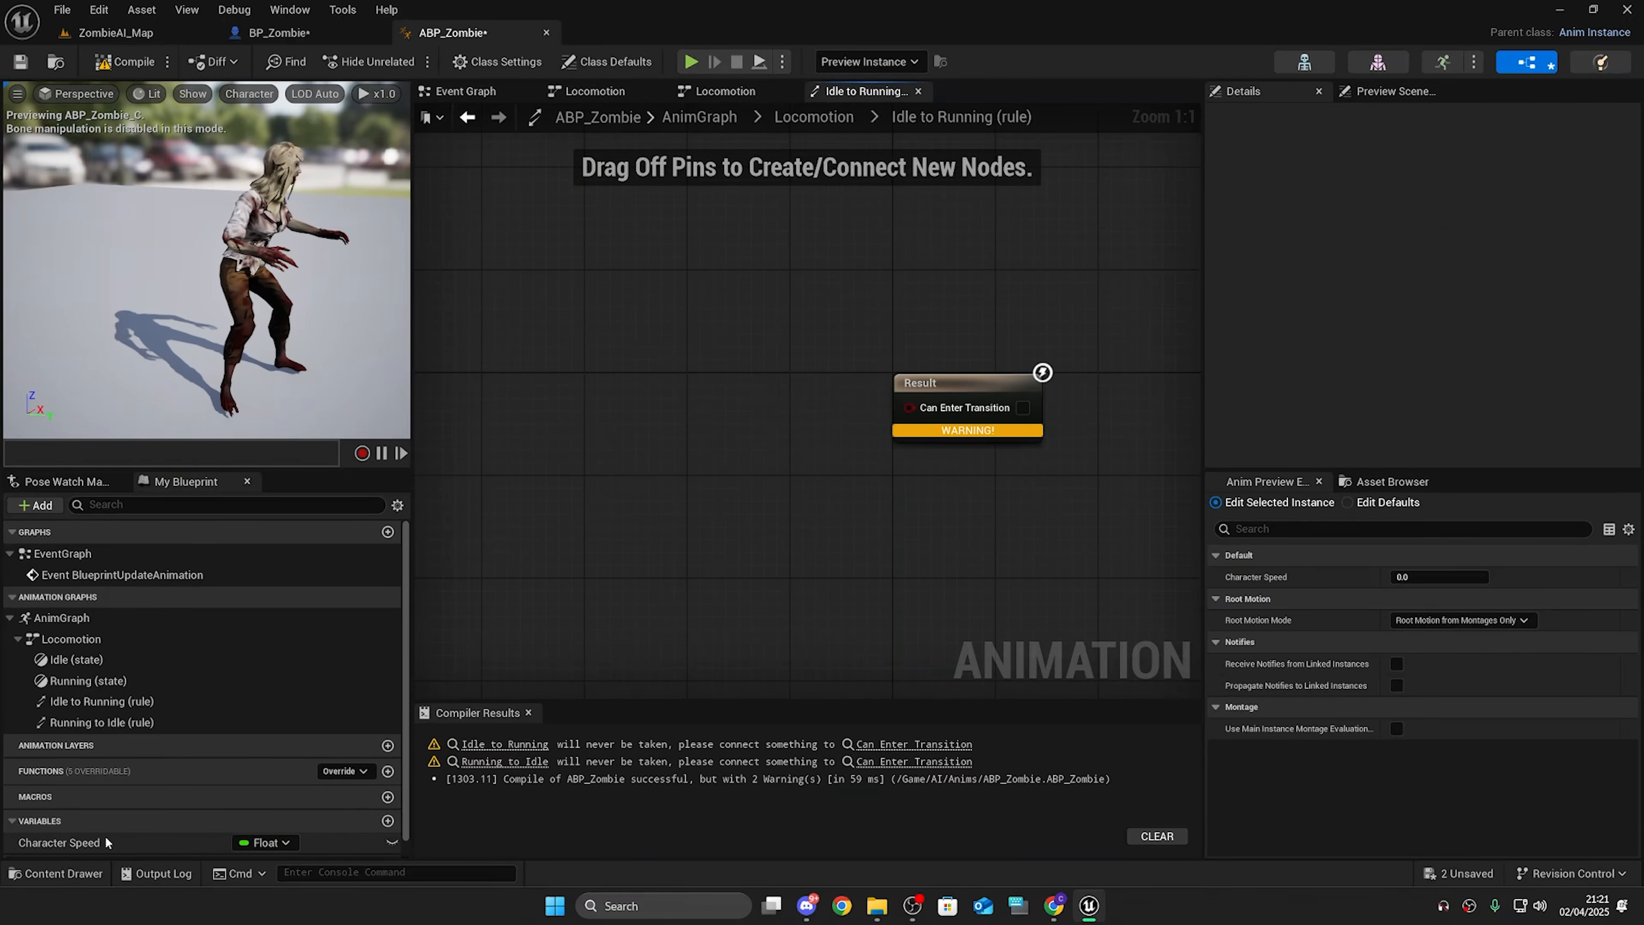
Step: Make the Idle to Running rule feed Character Speed greater than 0.0 into Can Enter Transition, then compile
drag(59, 842, 713, 364)
click(664, 463)
text(gr)
key(Return)
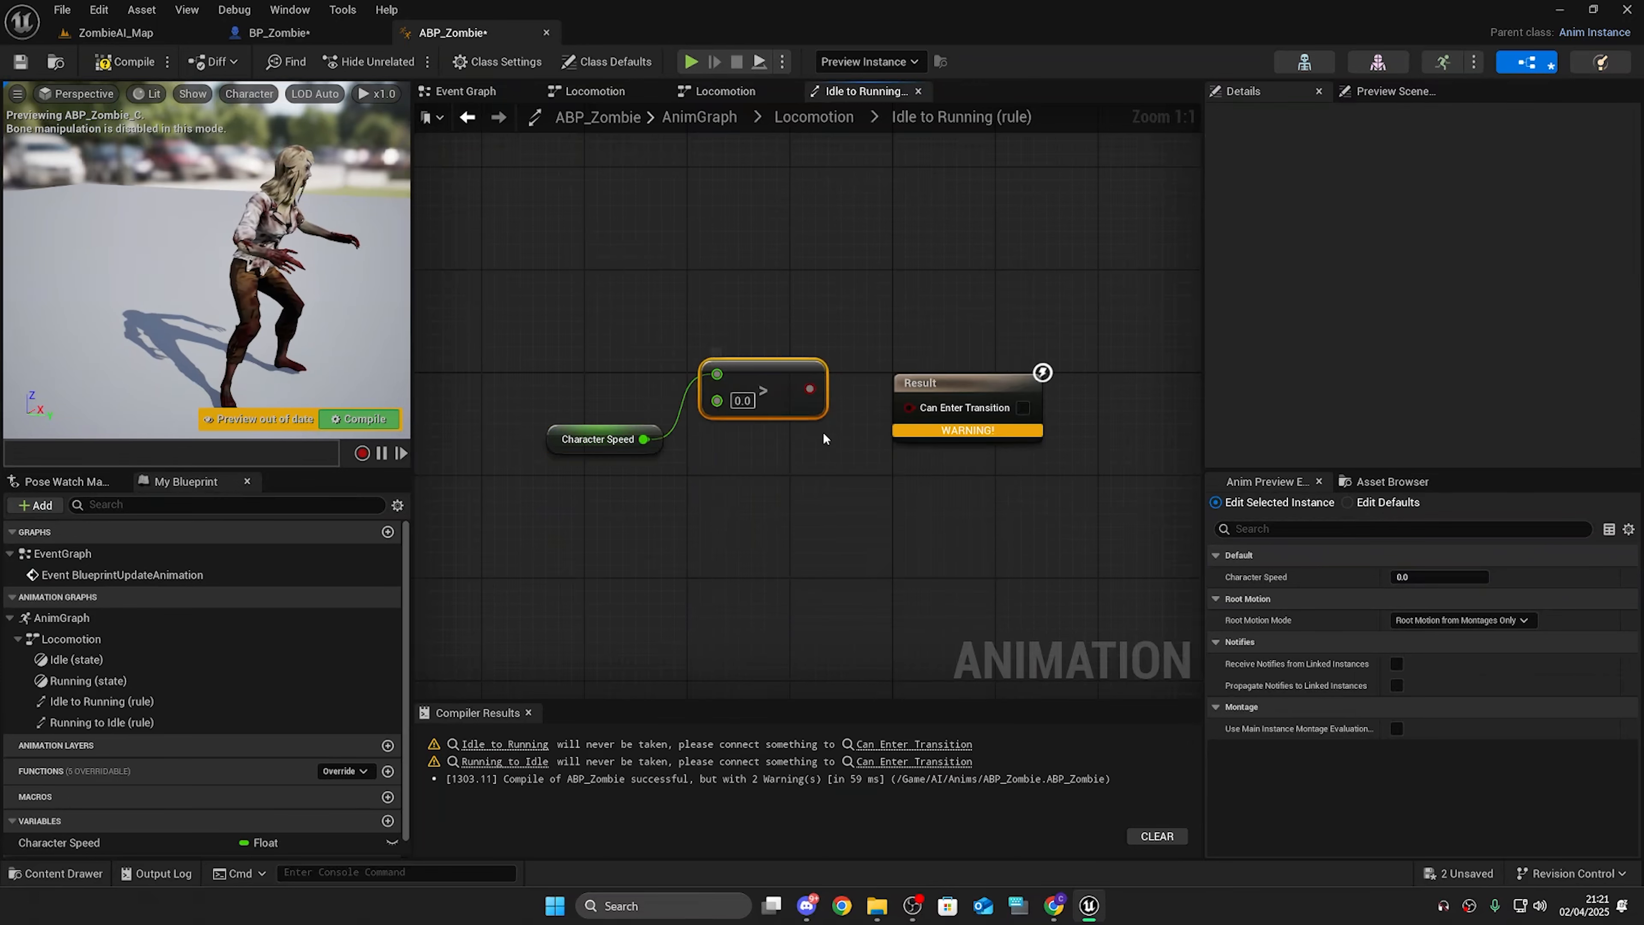
drag(809, 389, 909, 406)
drag(539, 221, 1115, 571)
key(q)
click(1100, 557)
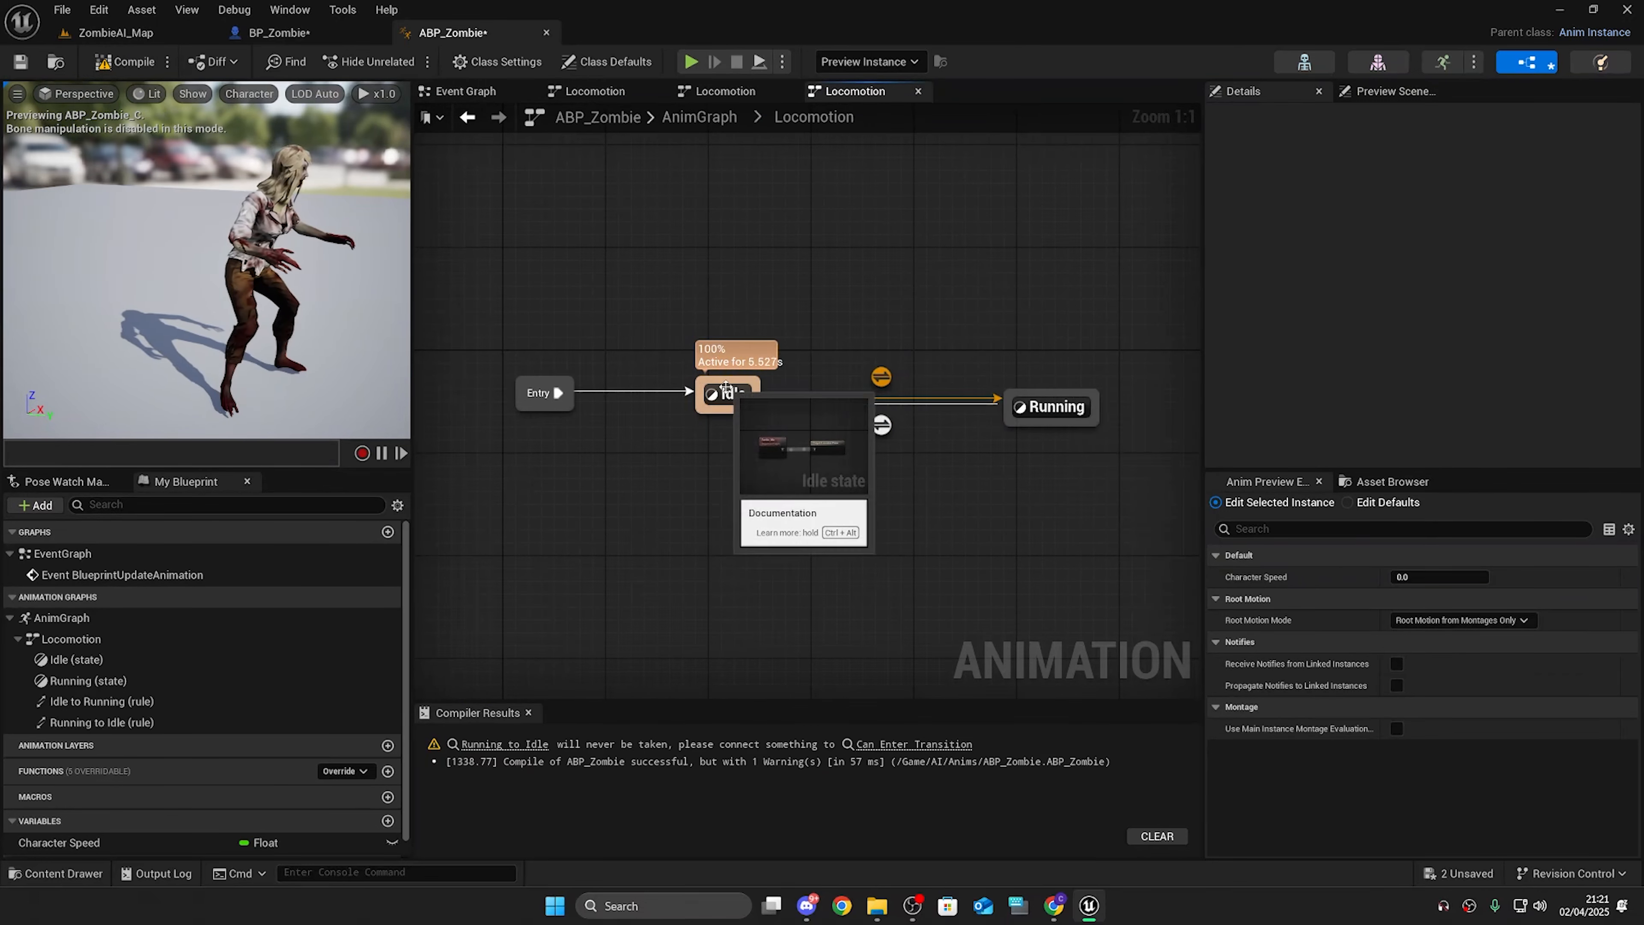
Step: Copy the Character Speed comparison nodes from the Idle to Running rule into the Running to Idle rule
drag(676, 237, 775, 479)
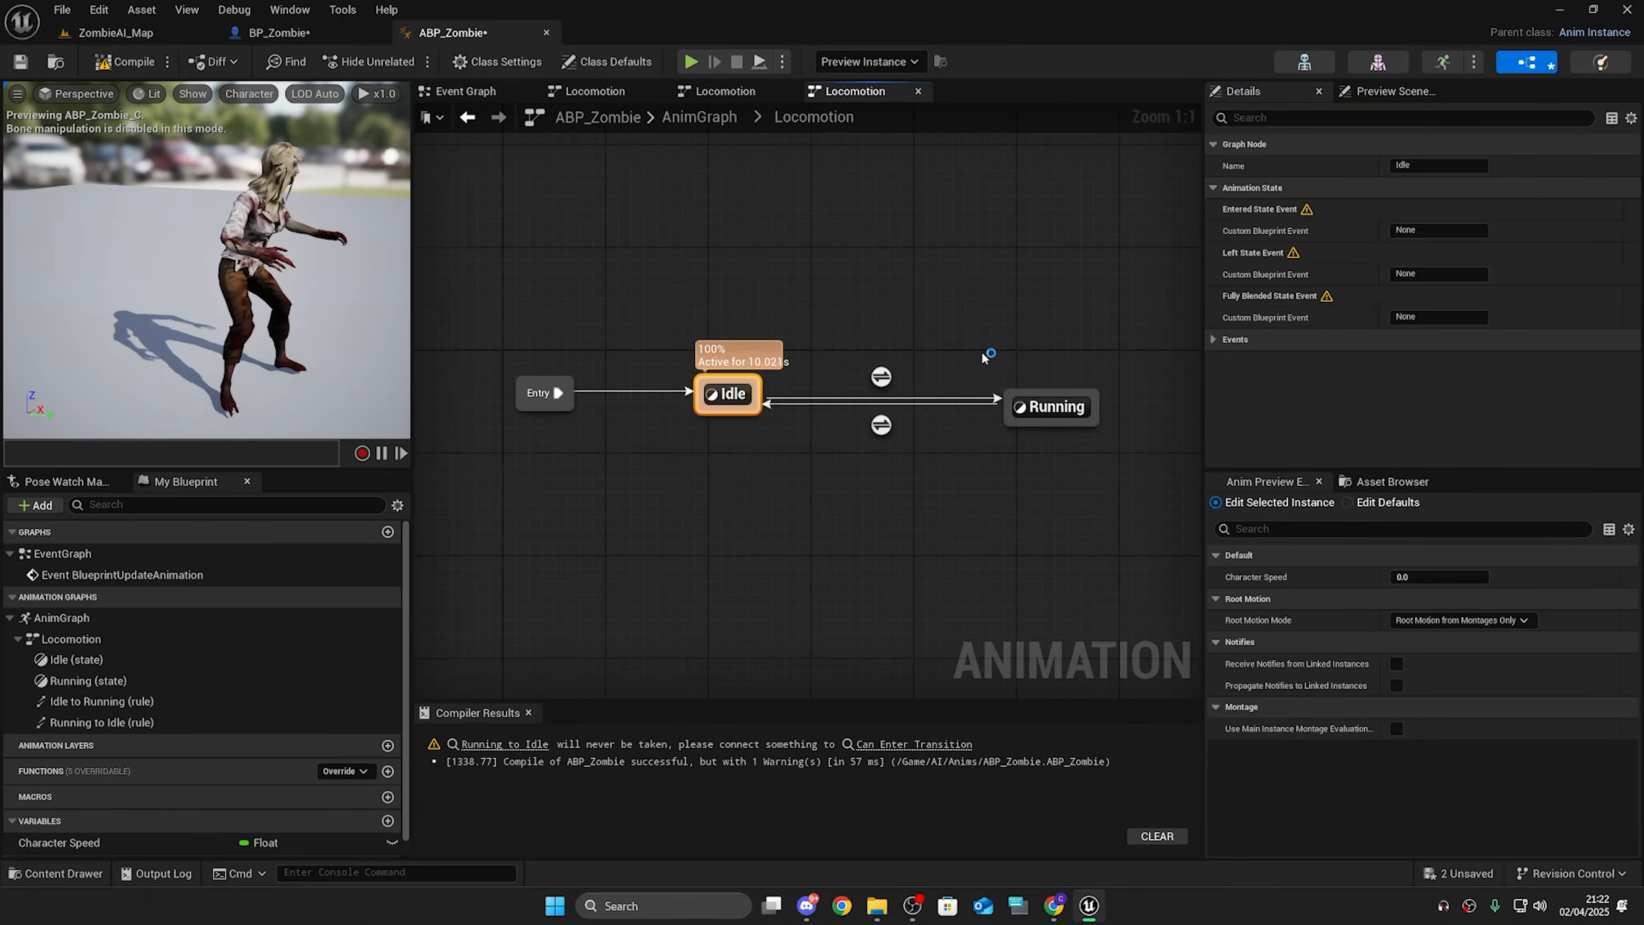
click(1145, 470)
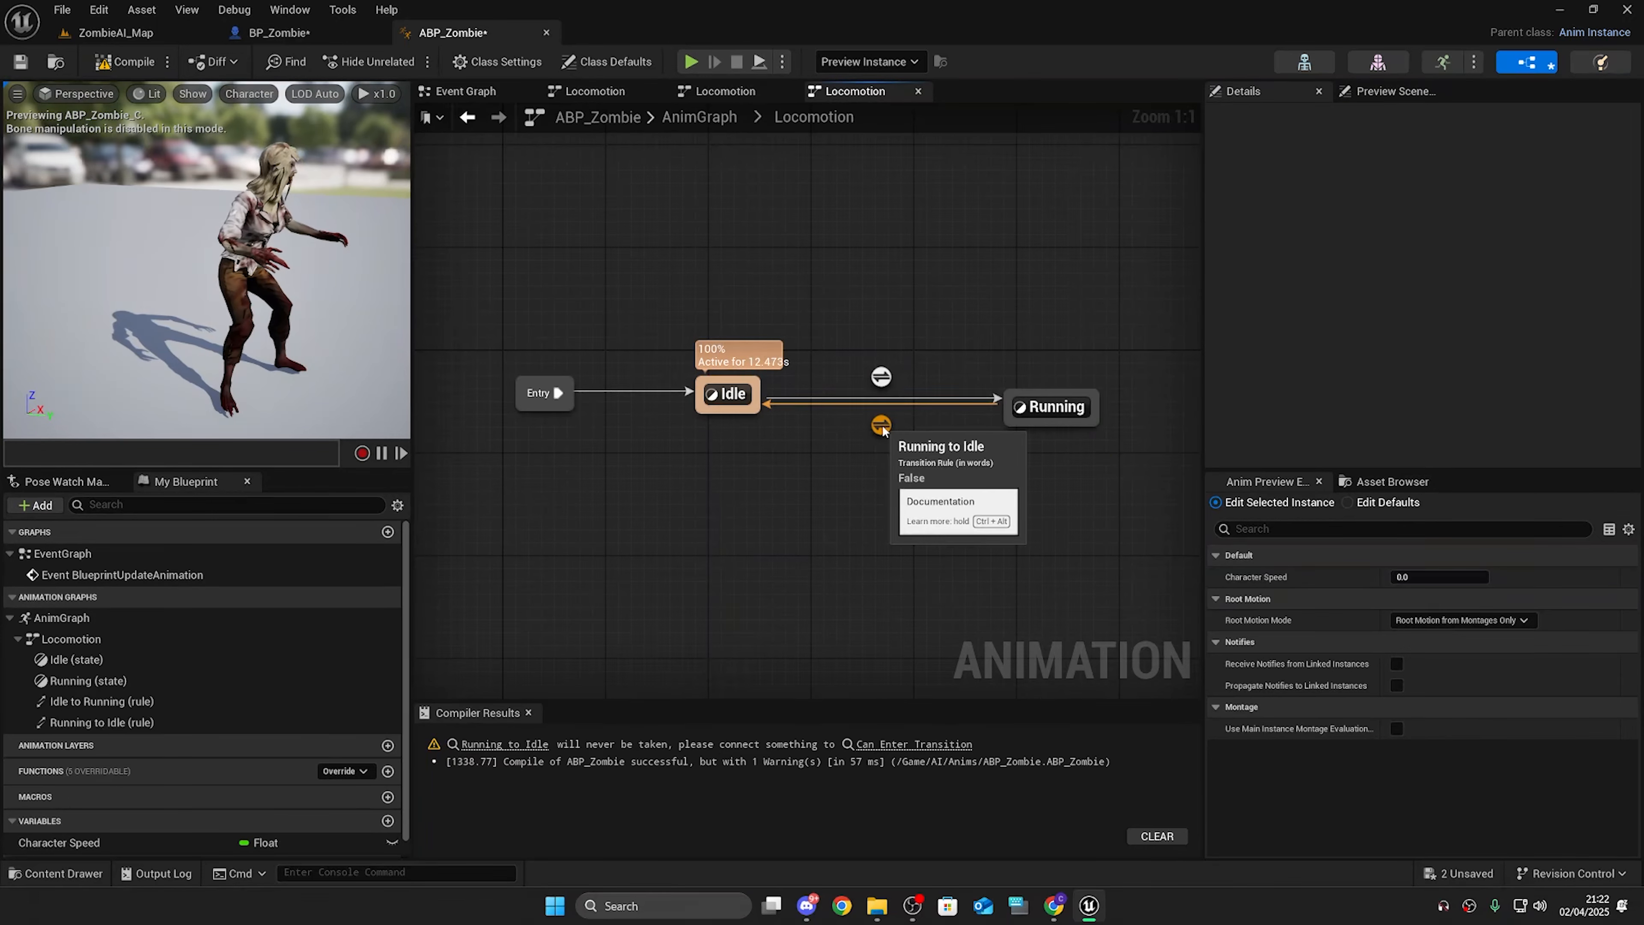
double_click(881, 376)
drag(535, 241, 813, 506)
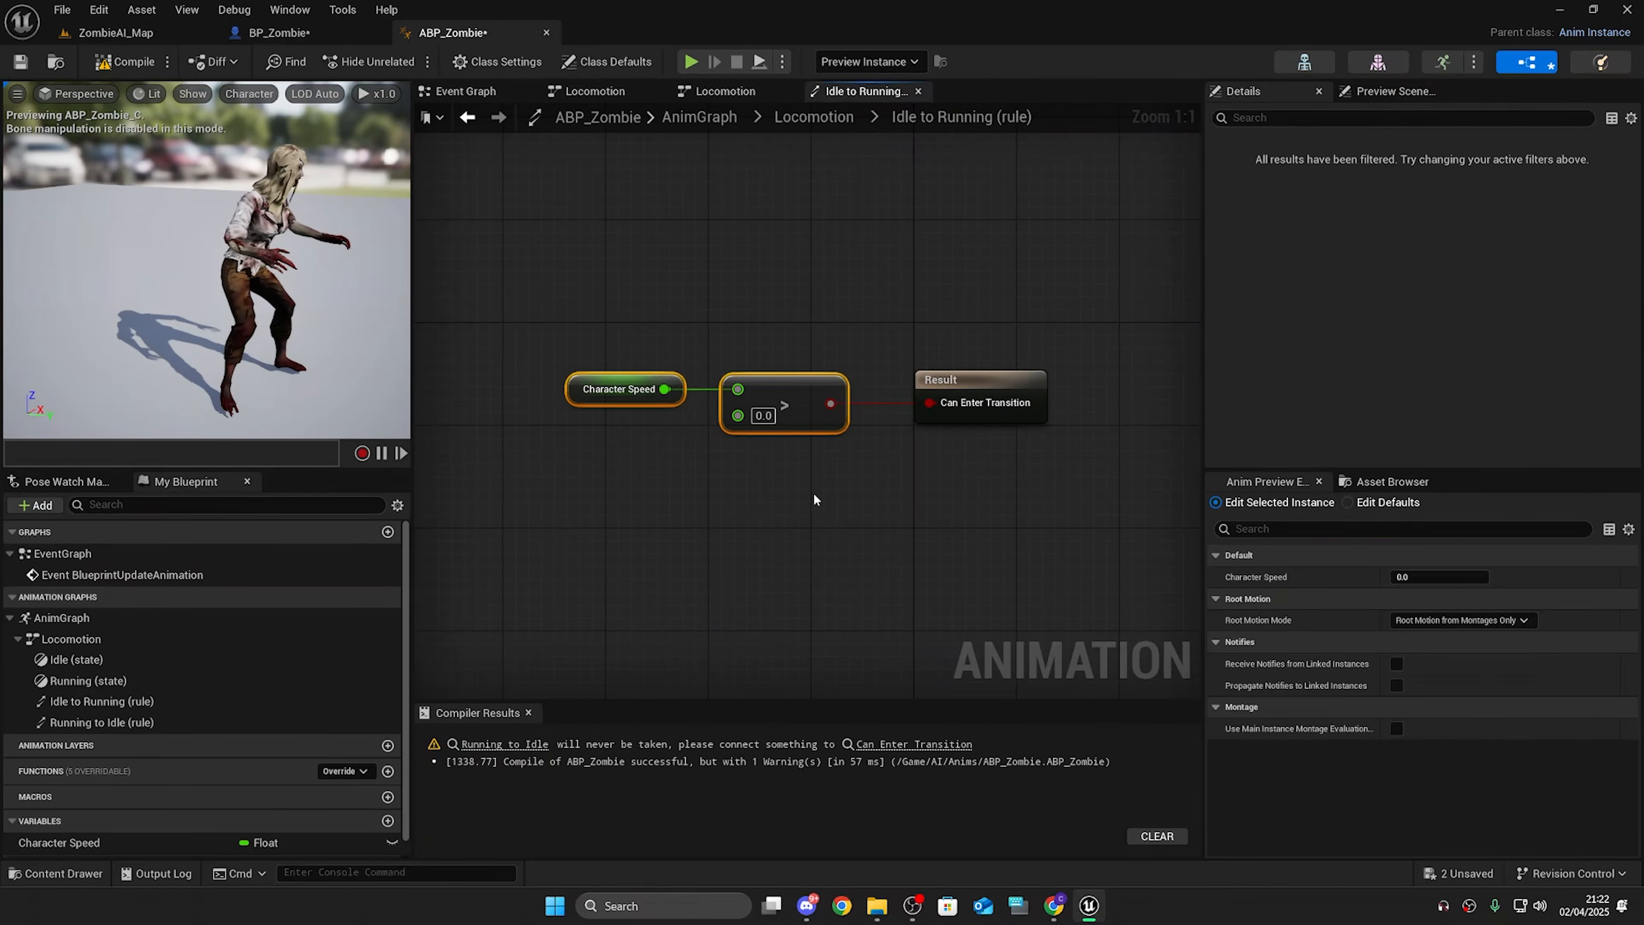
click(814, 117)
double_click(881, 426)
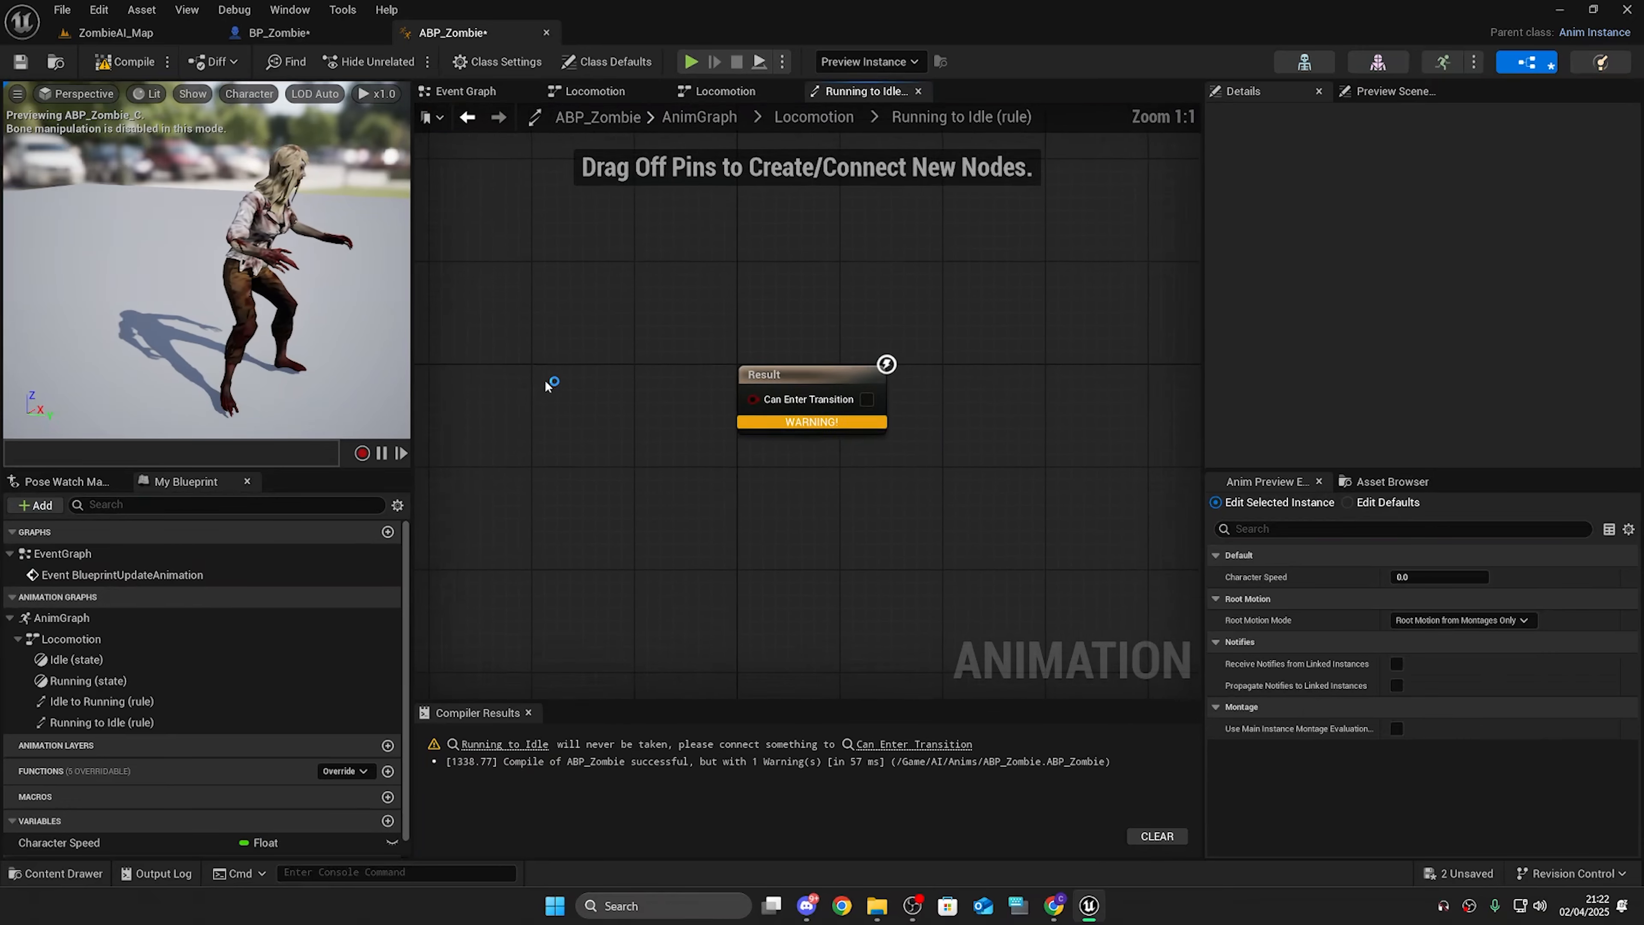
key(ctrl+v)
Step: Connect the pasted comparison output to Can Enter Transition in the Running to Idle rule
right_drag(561, 448, 644, 458)
drag(913, 391, 974, 386)
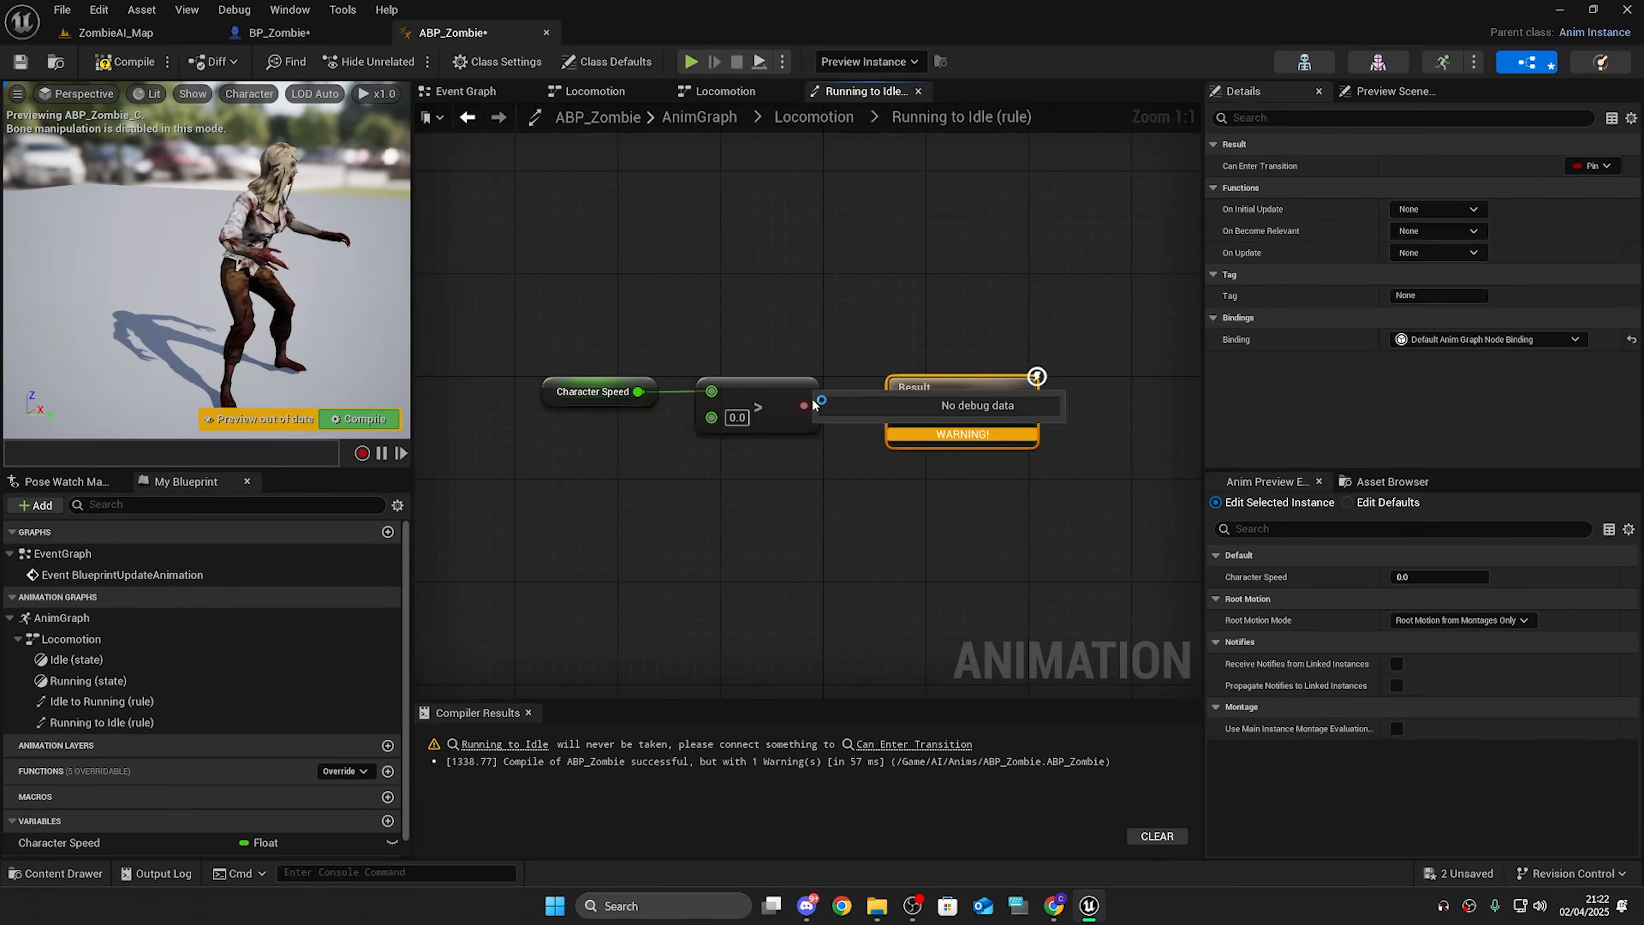
drag(804, 406, 903, 406)
click(996, 541)
click(995, 541)
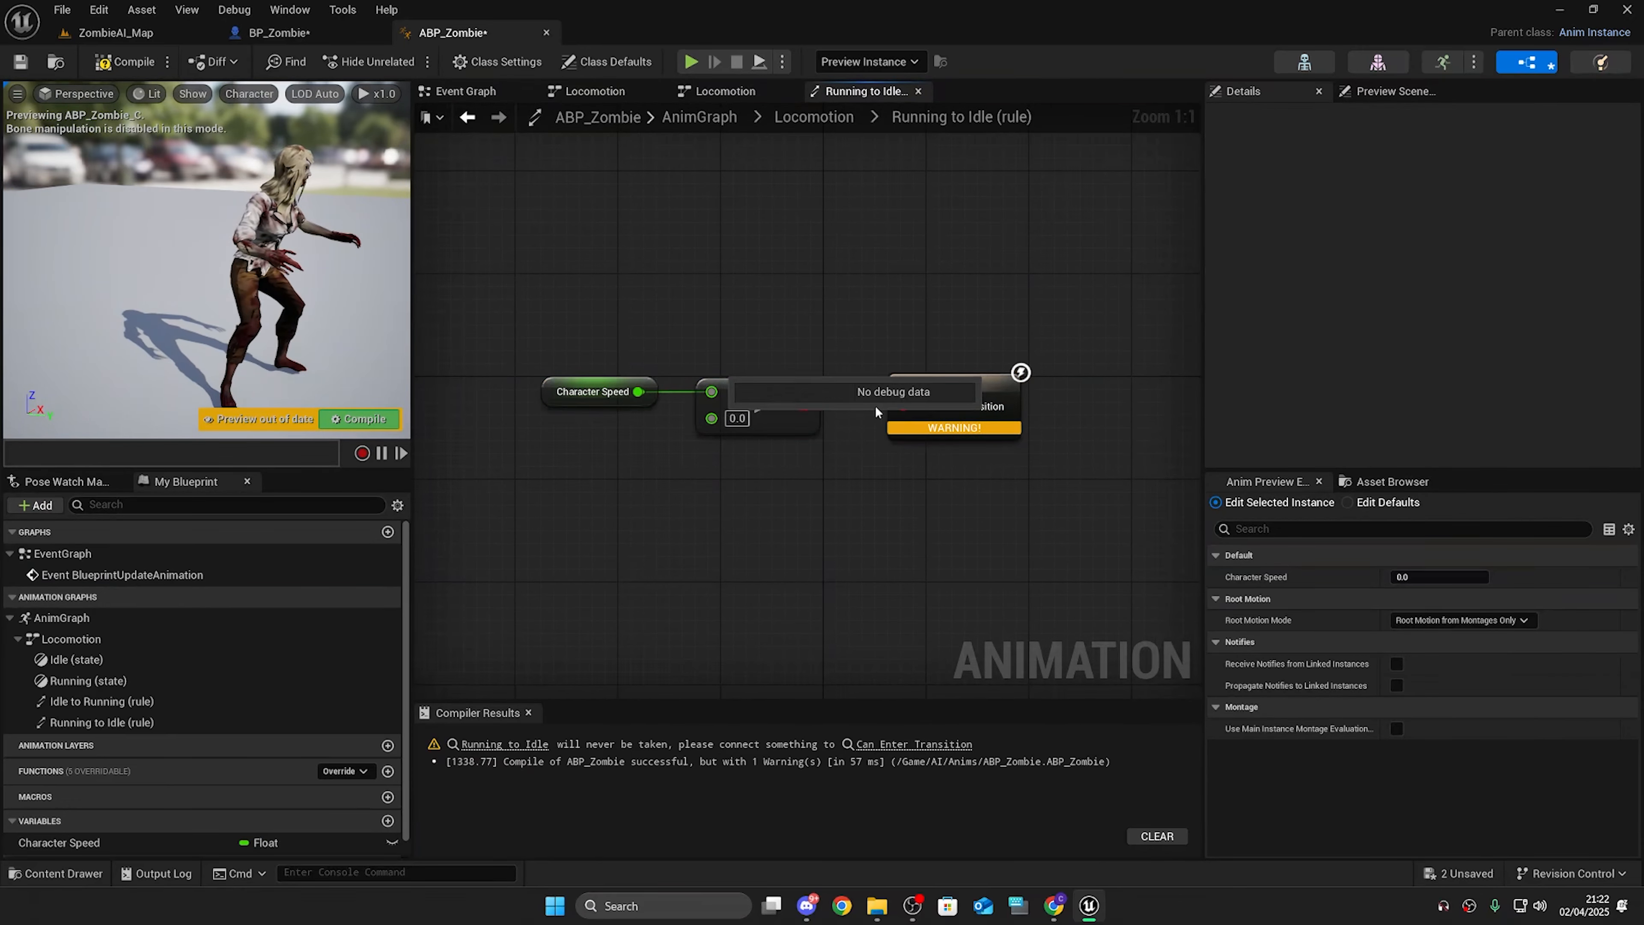
click(814, 117)
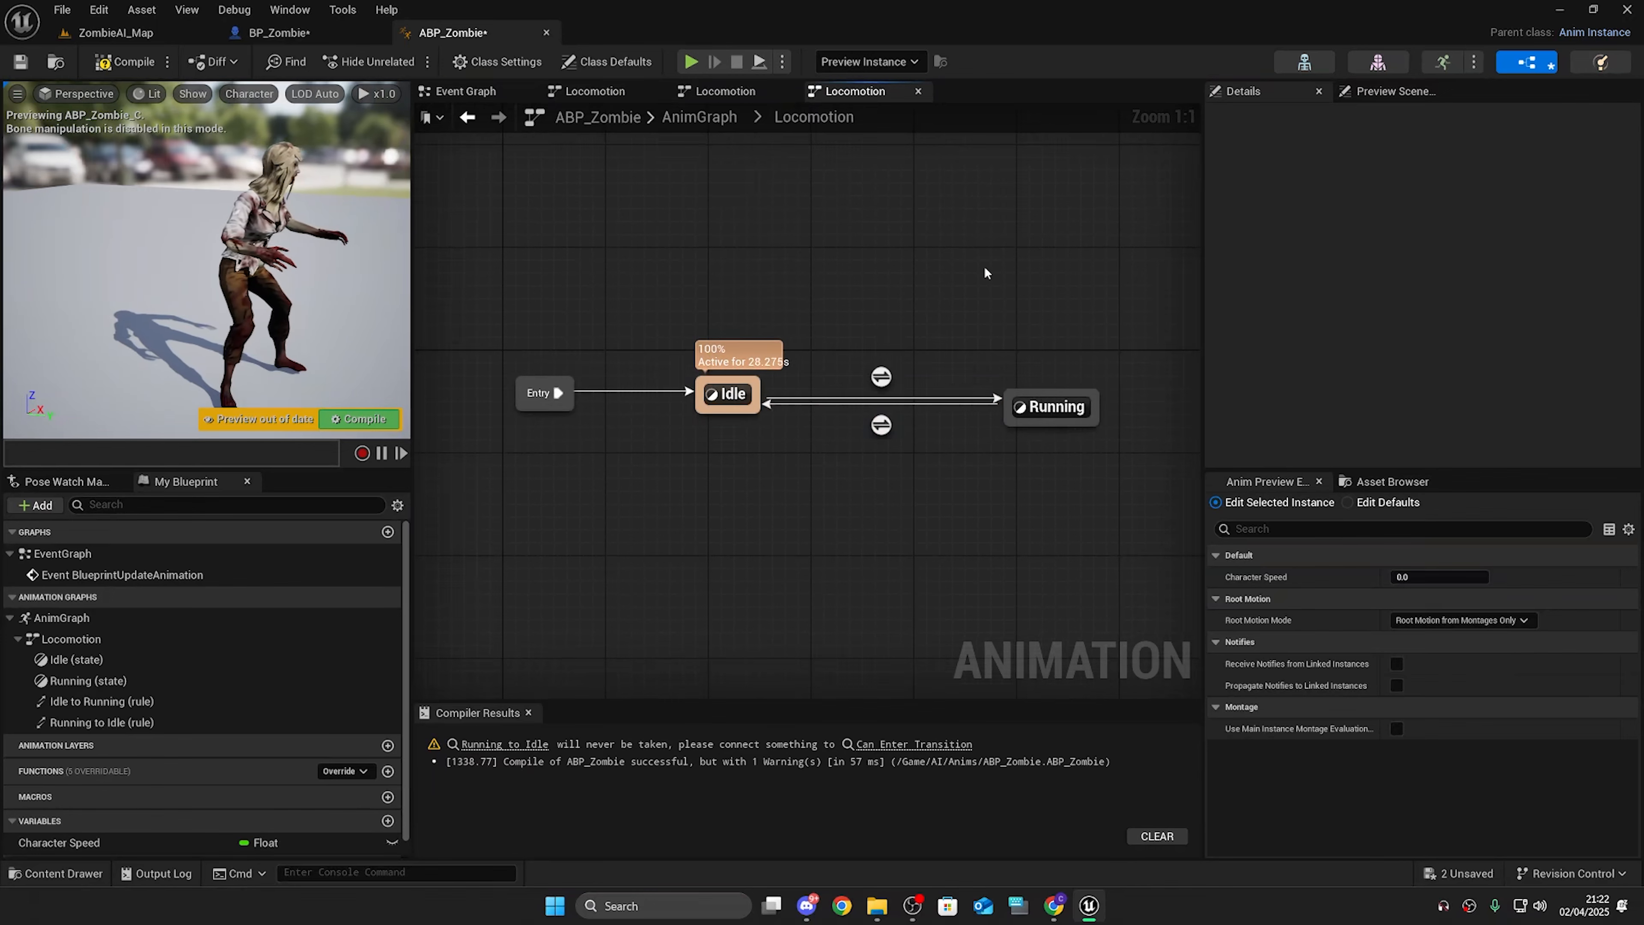
double_click(881, 424)
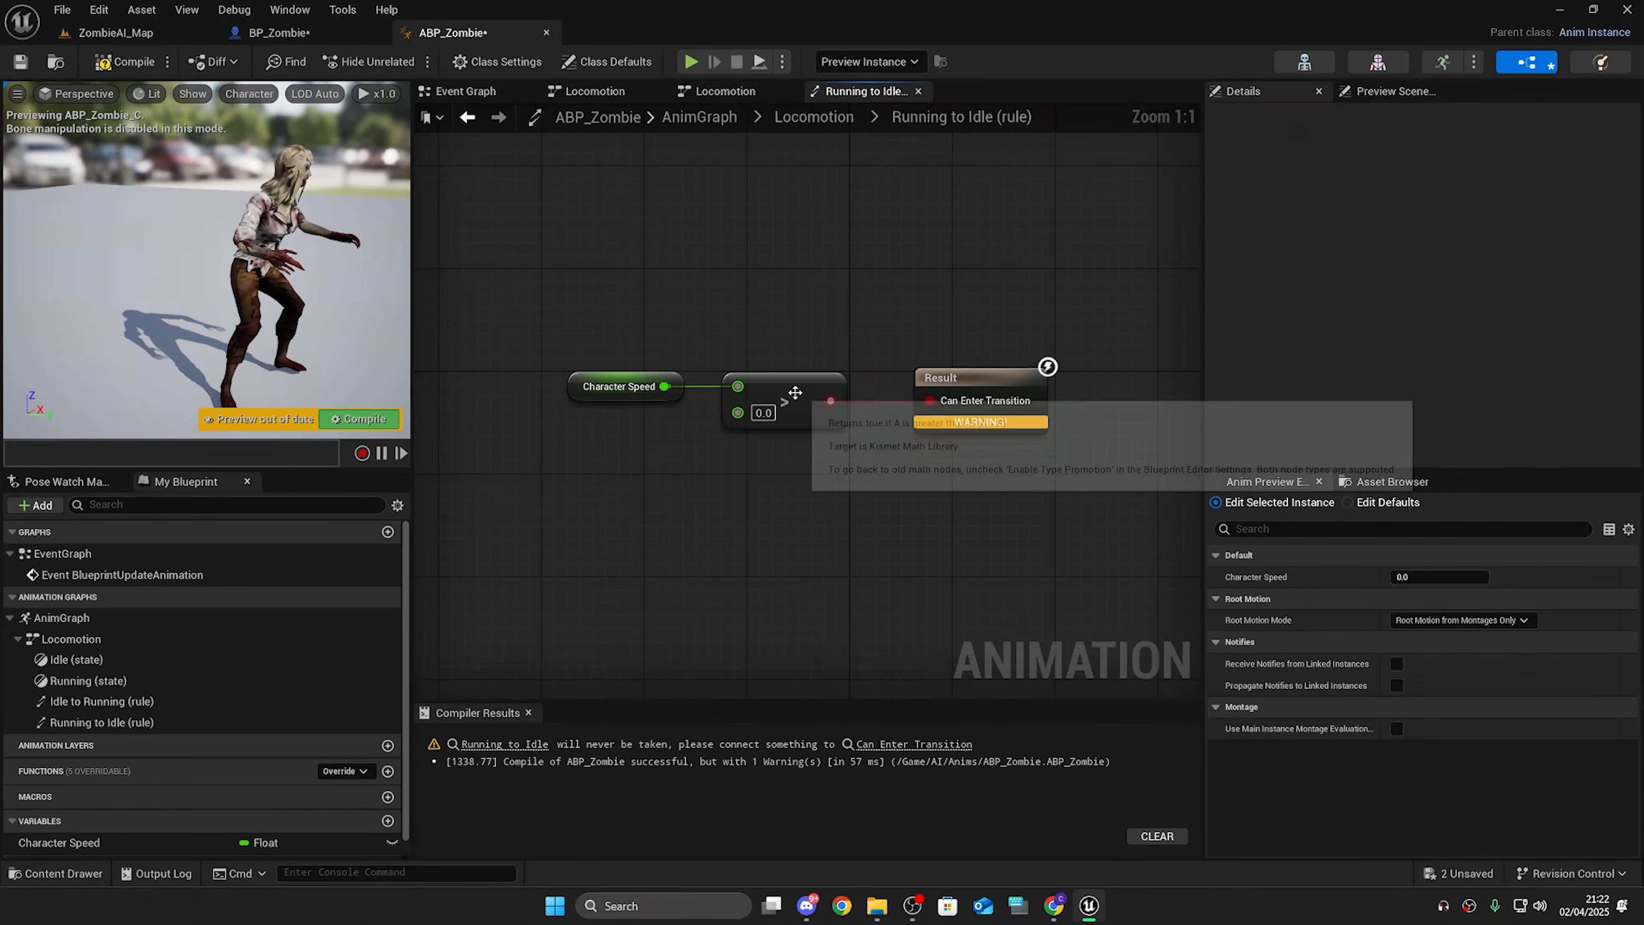
Step: Convert the Running to Idle comparison to Less, set its threshold to 1.0, and compile
right_click(797, 380)
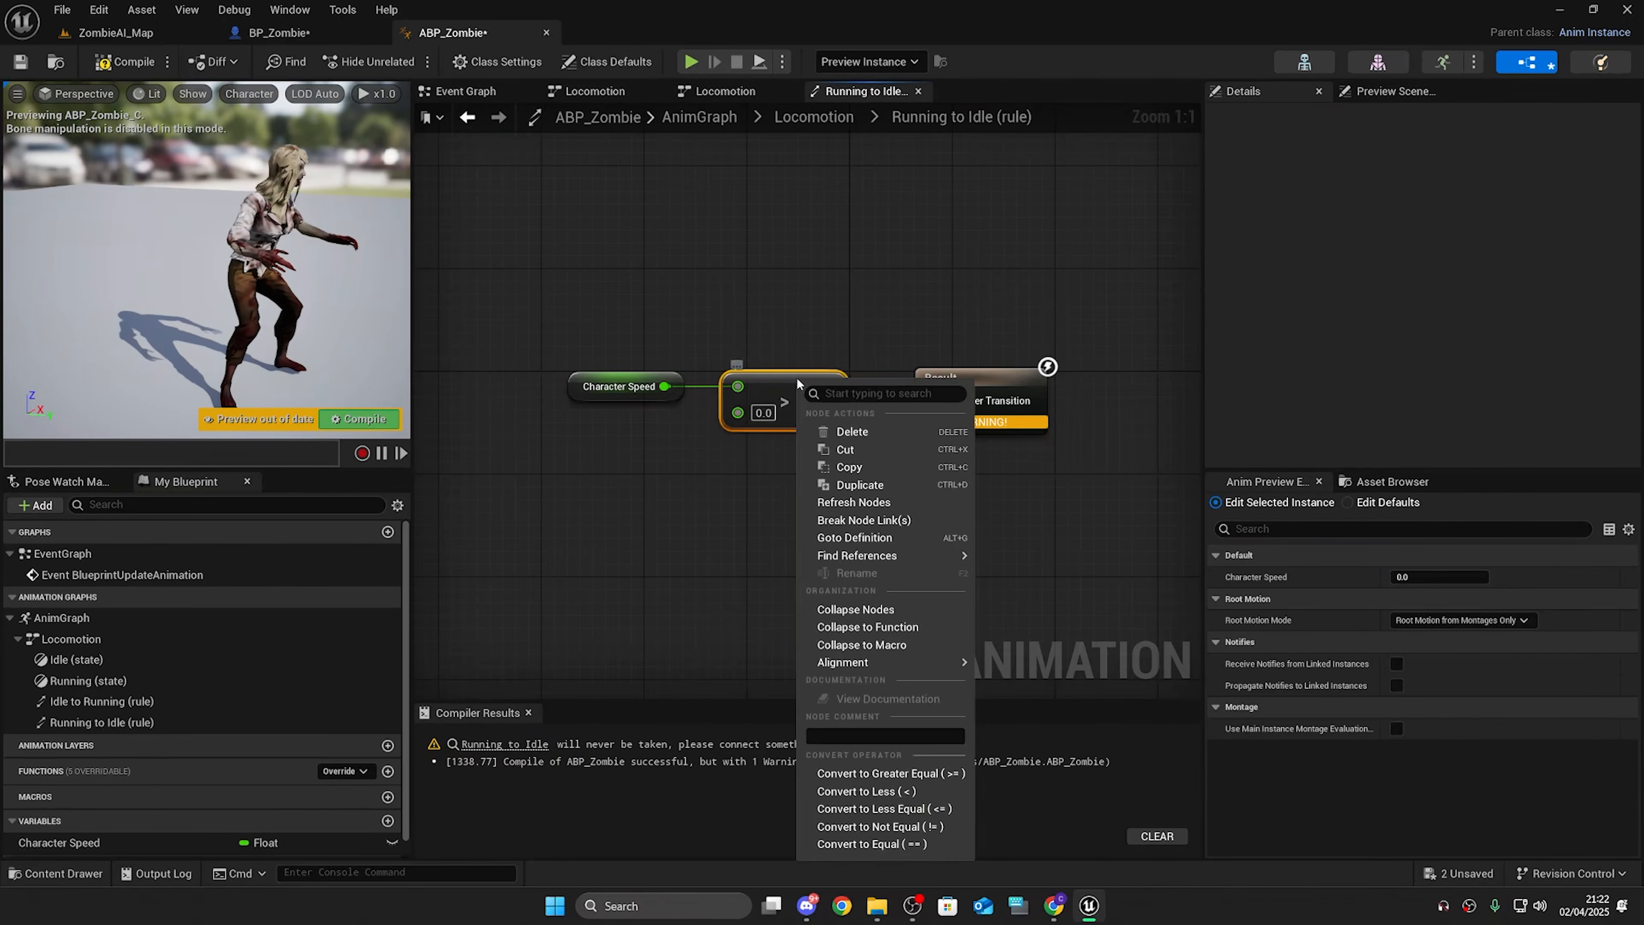
click(900, 792)
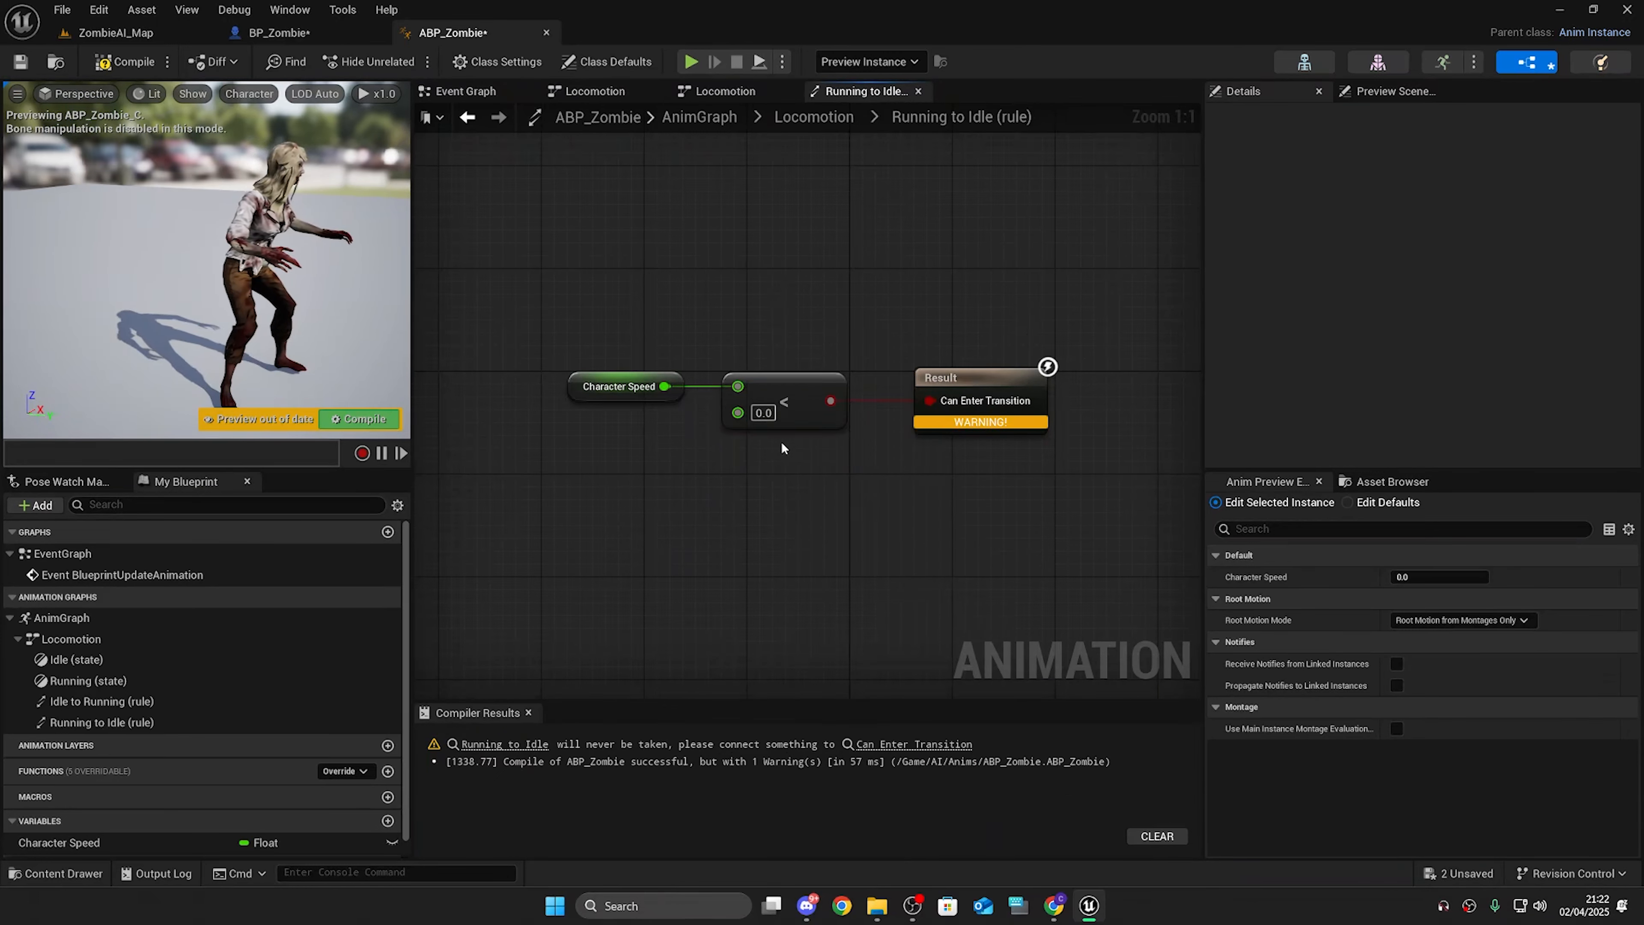
drag(515, 209, 994, 545)
click(984, 537)
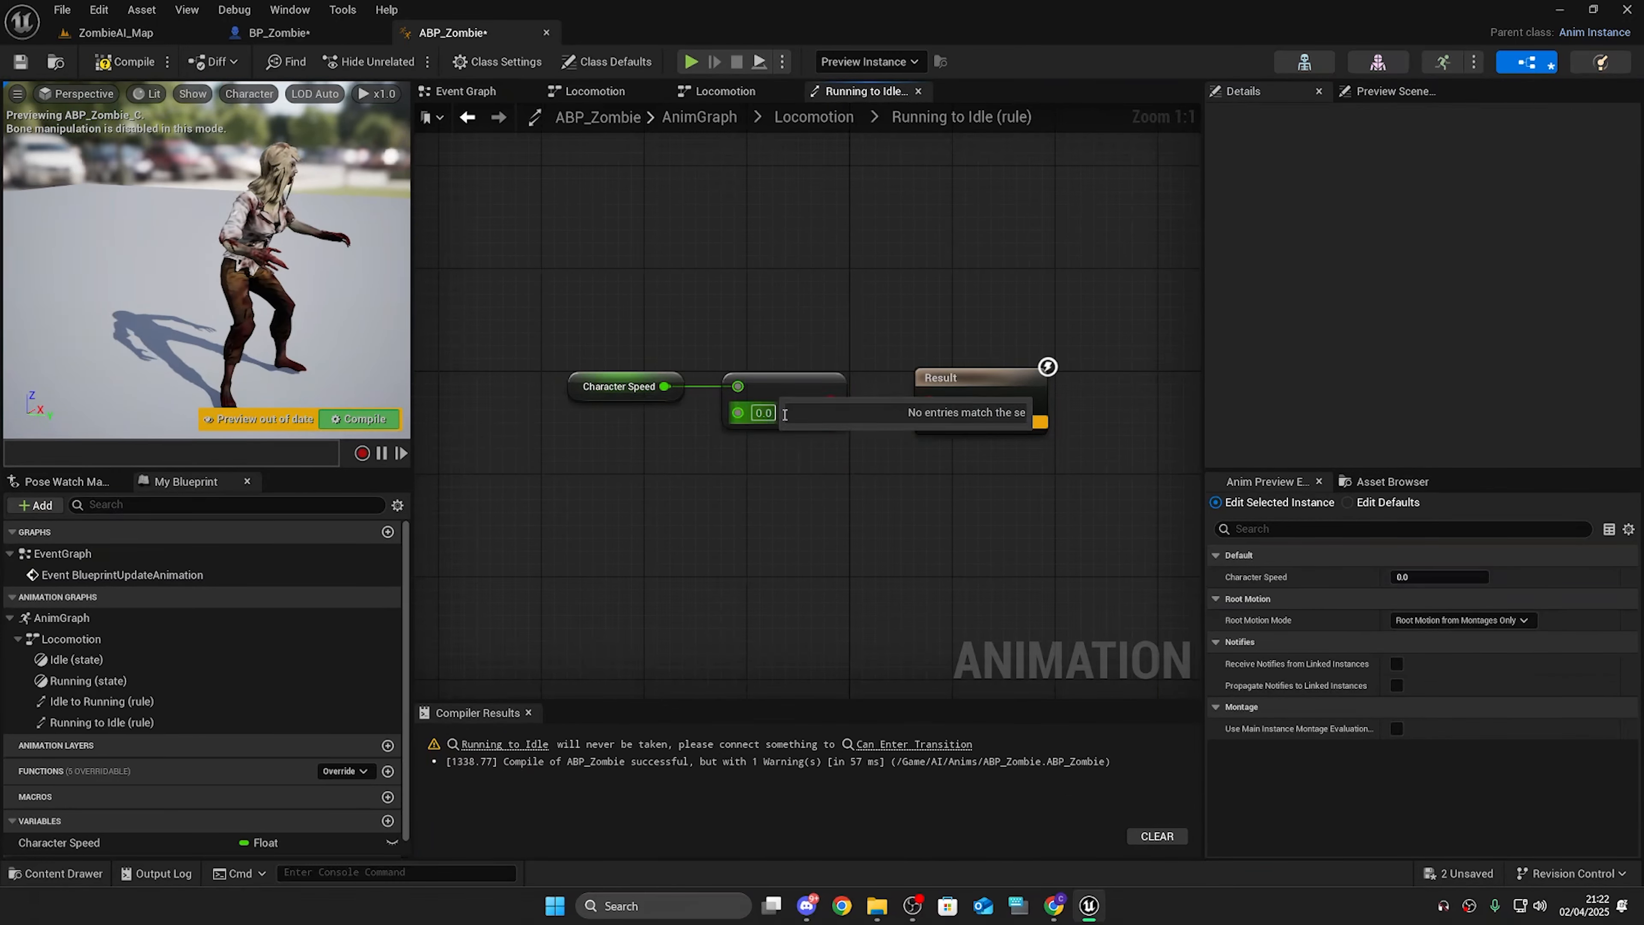
click(763, 412)
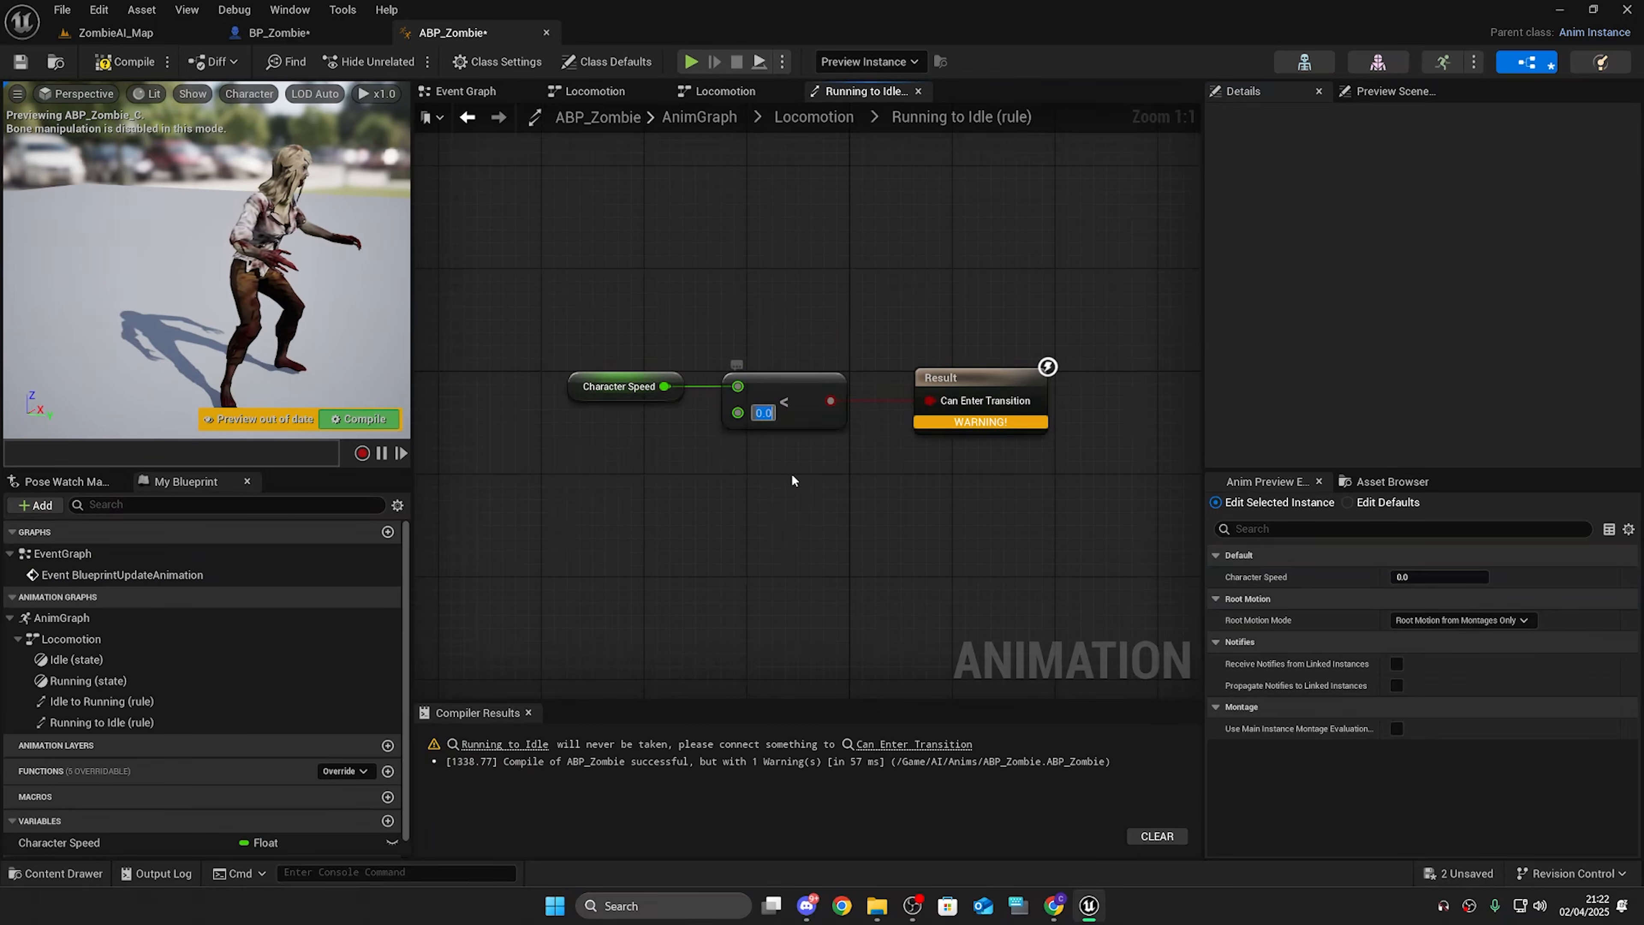
text(1)
key(Return)
click(124, 61)
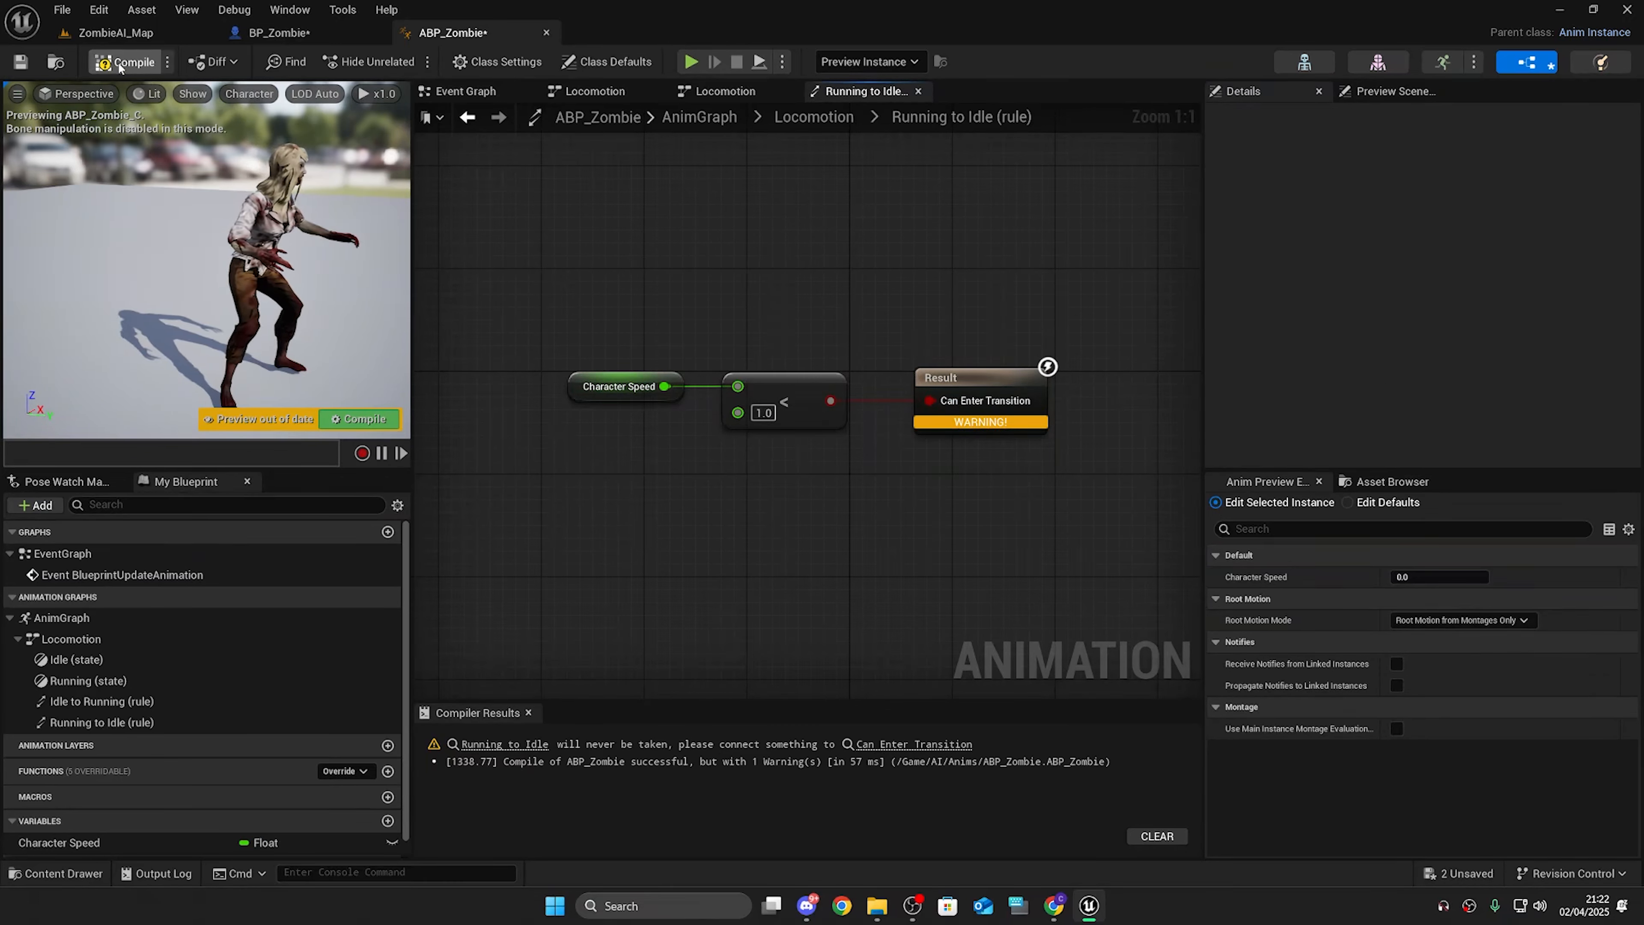
Step: Save the modified assets and return to the ZombieAI_Map level viewport
click(115, 33)
right_drag(583, 389, 606, 357)
click(456, 33)
drag(560, 244, 1109, 551)
drag(1109, 551, 588, 216)
click(791, 191)
click(277, 33)
click(120, 32)
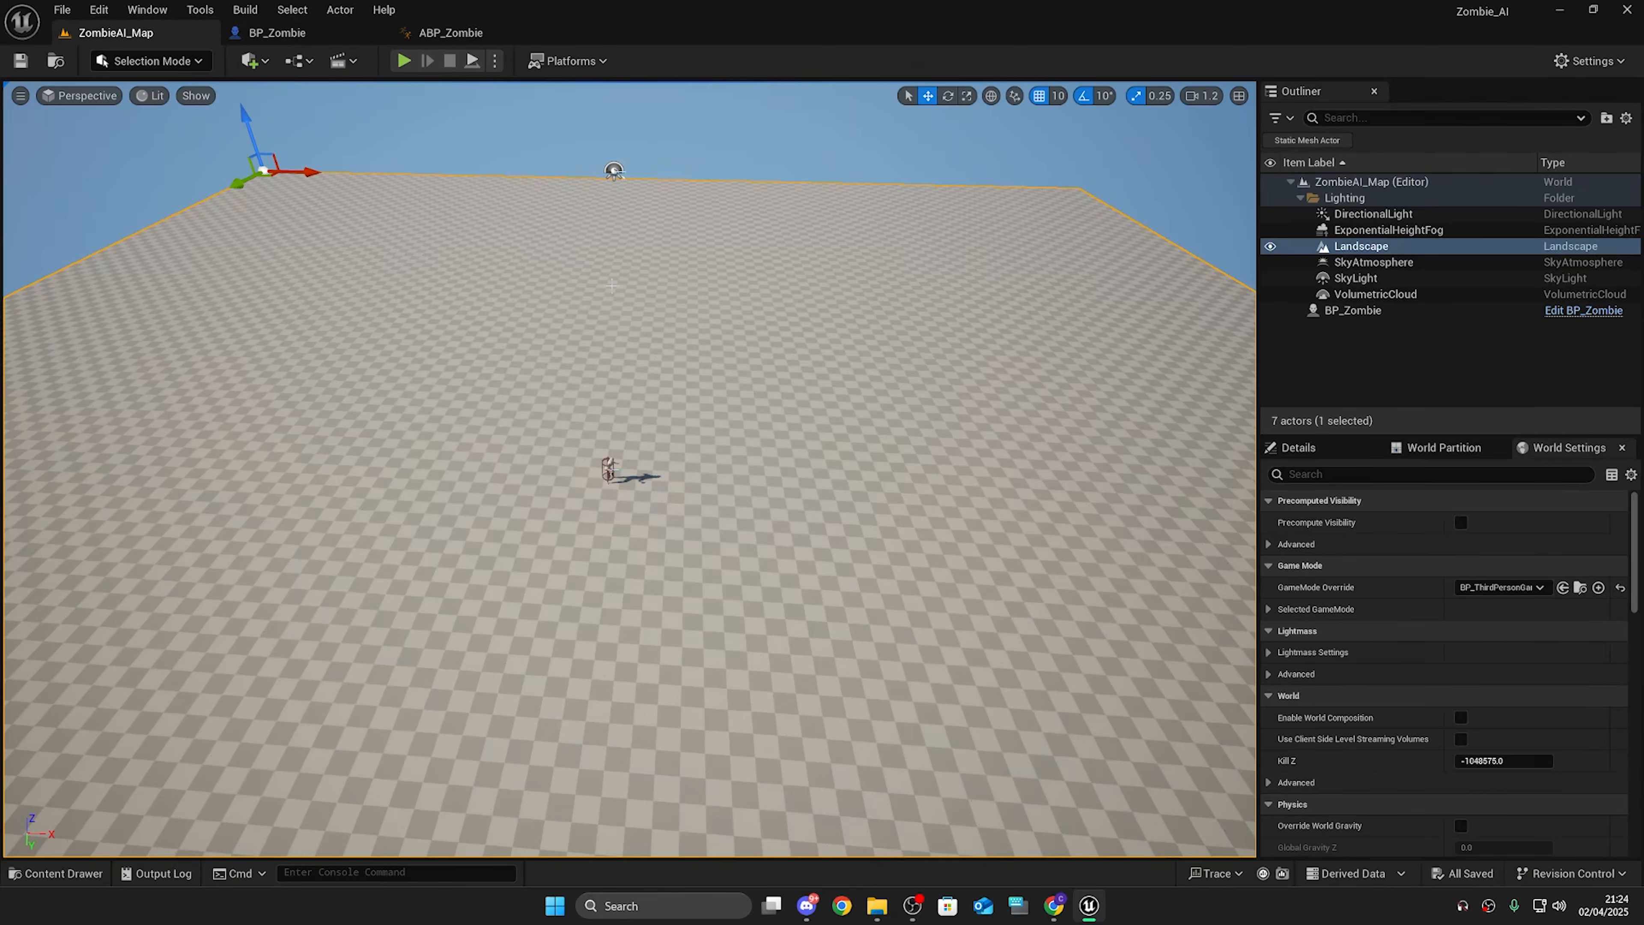
mouse_move(383, 420)
right_down()
mouse_move(381, 461)
mouse_move(380, 401)
right_up()
scroll(381, 461, up, 5)
key(w)
click(255, 63)
text(nav)
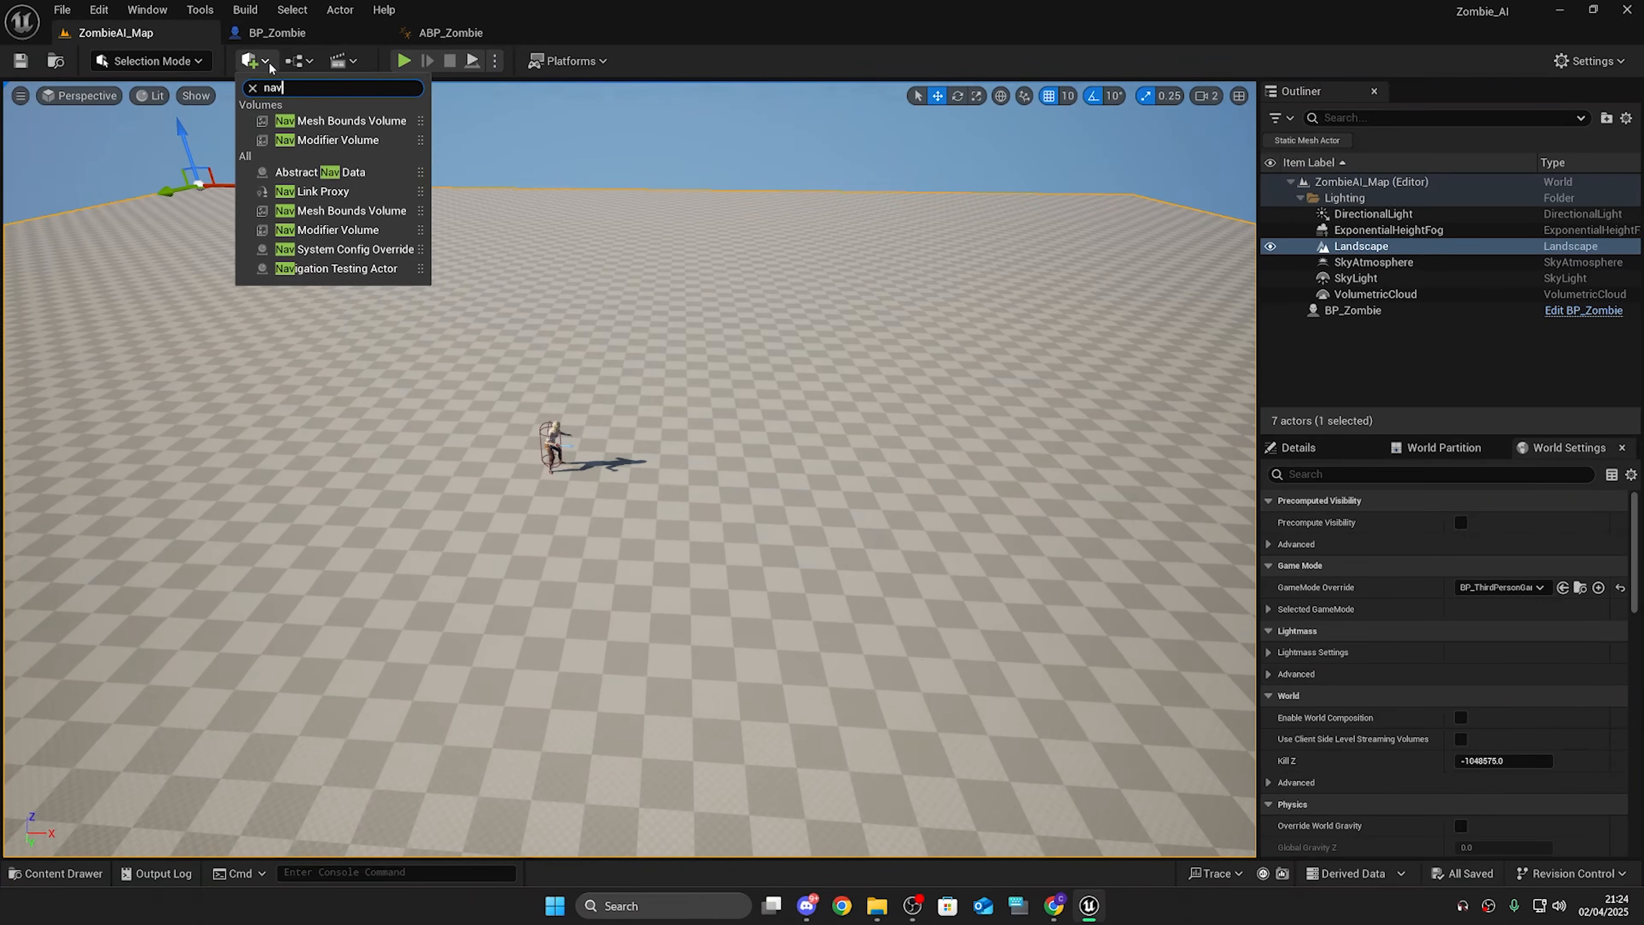
click(261, 59)
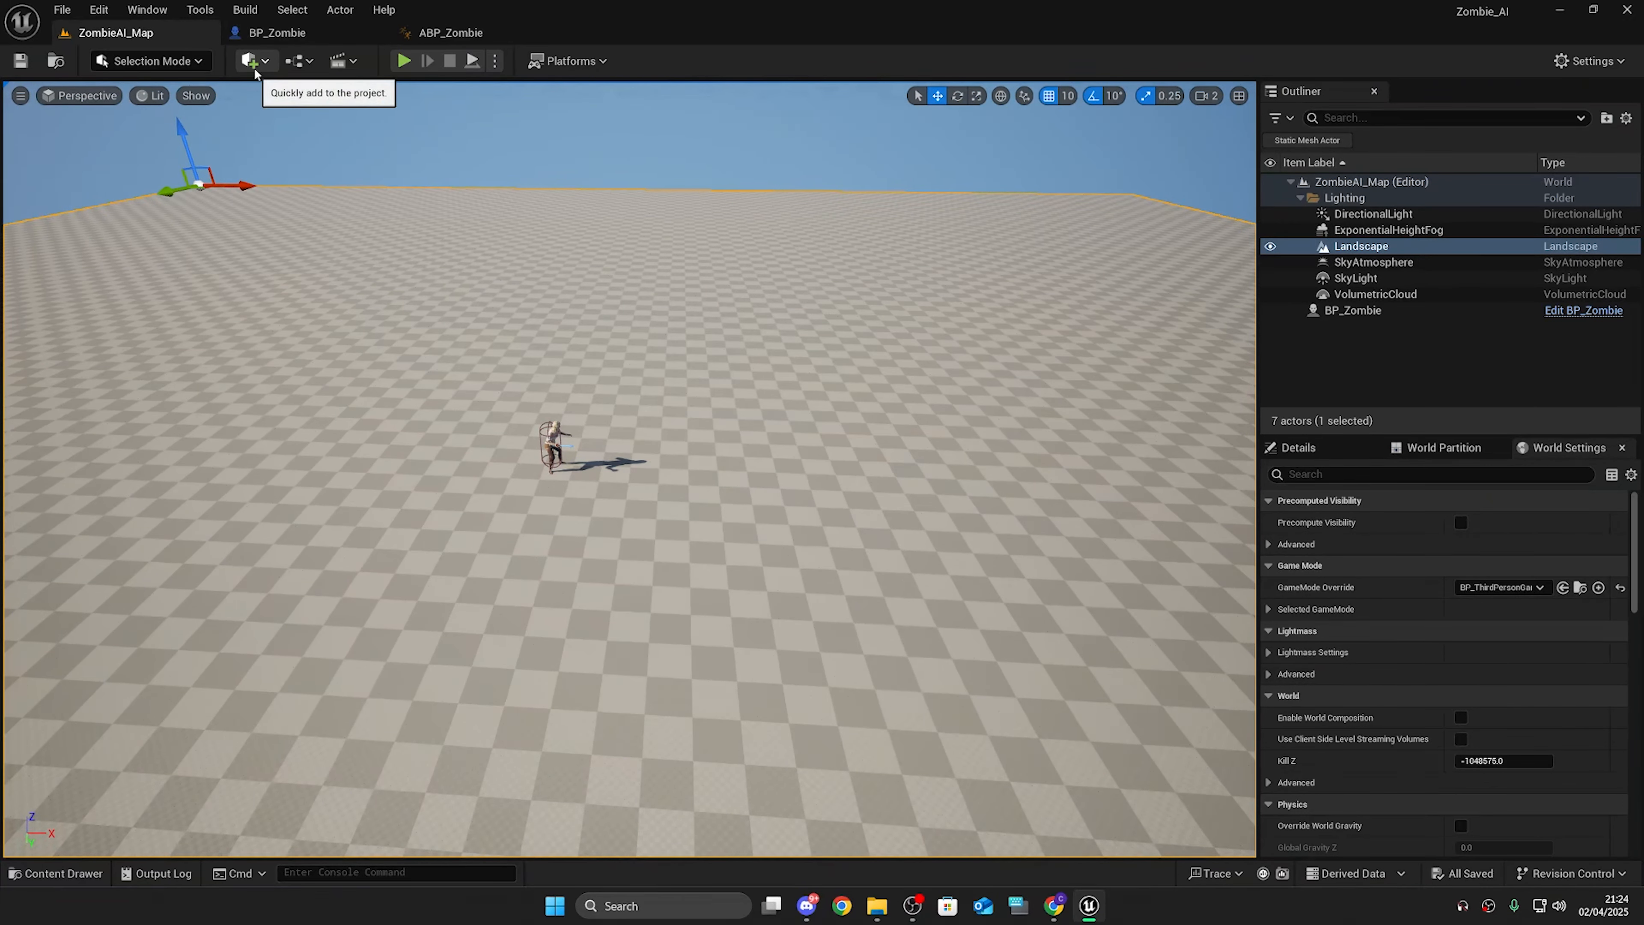
Step: Add a Nav Mesh Bounds Volume to the level from the quick add search for nav
click(254, 62)
text(v)
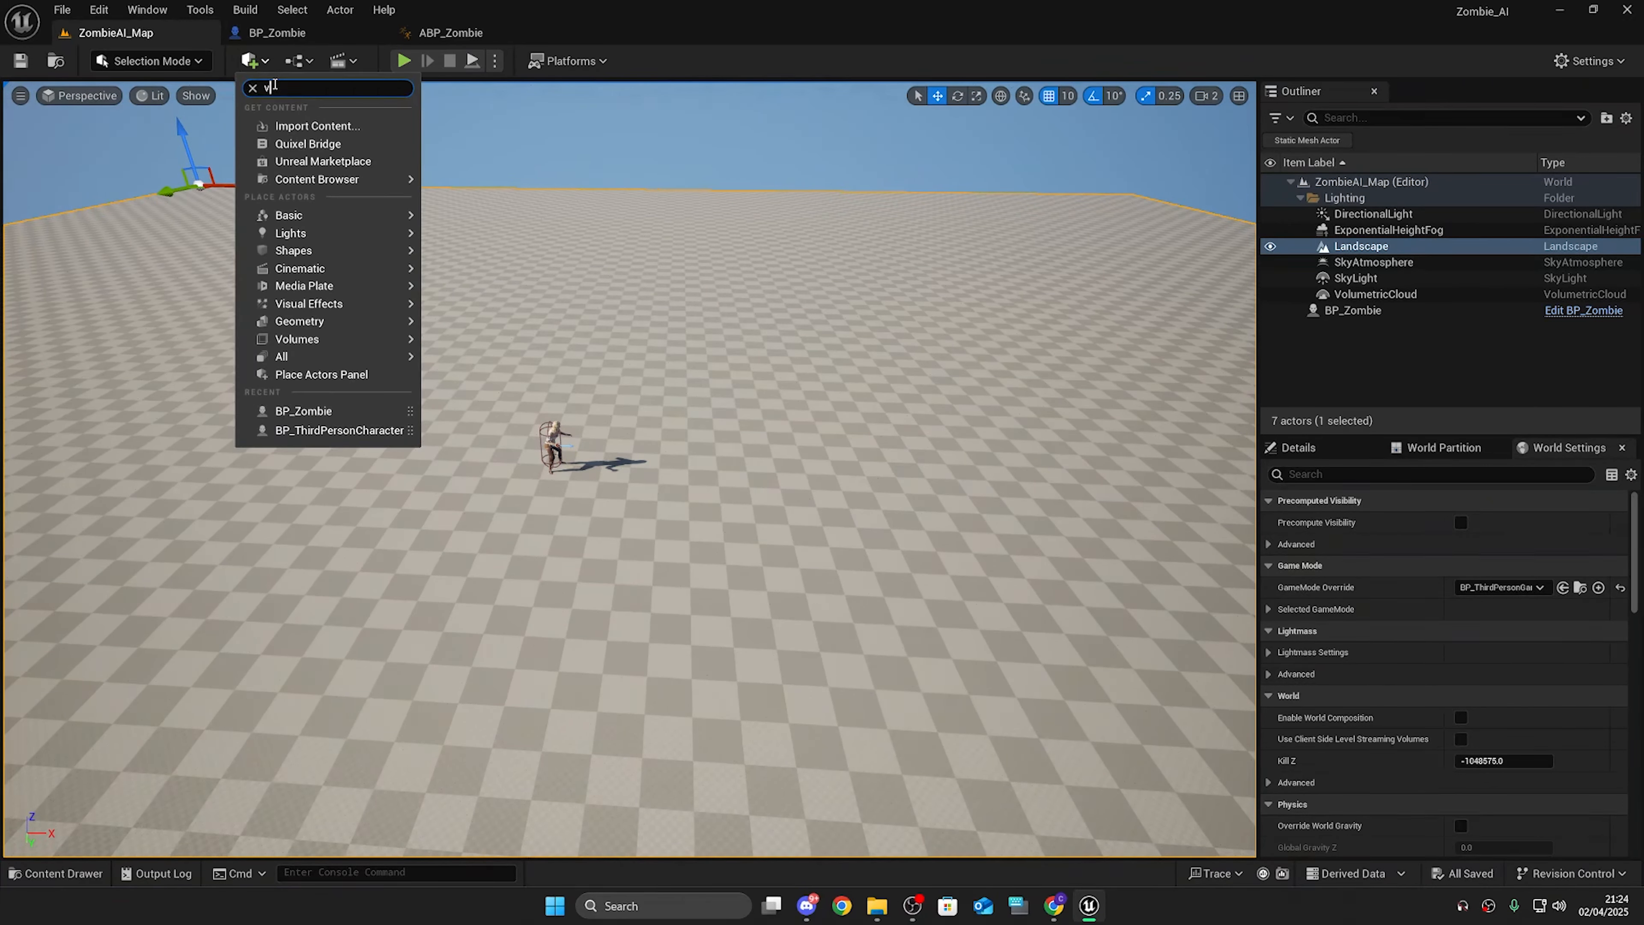
key(BackSpace)
text(nav)
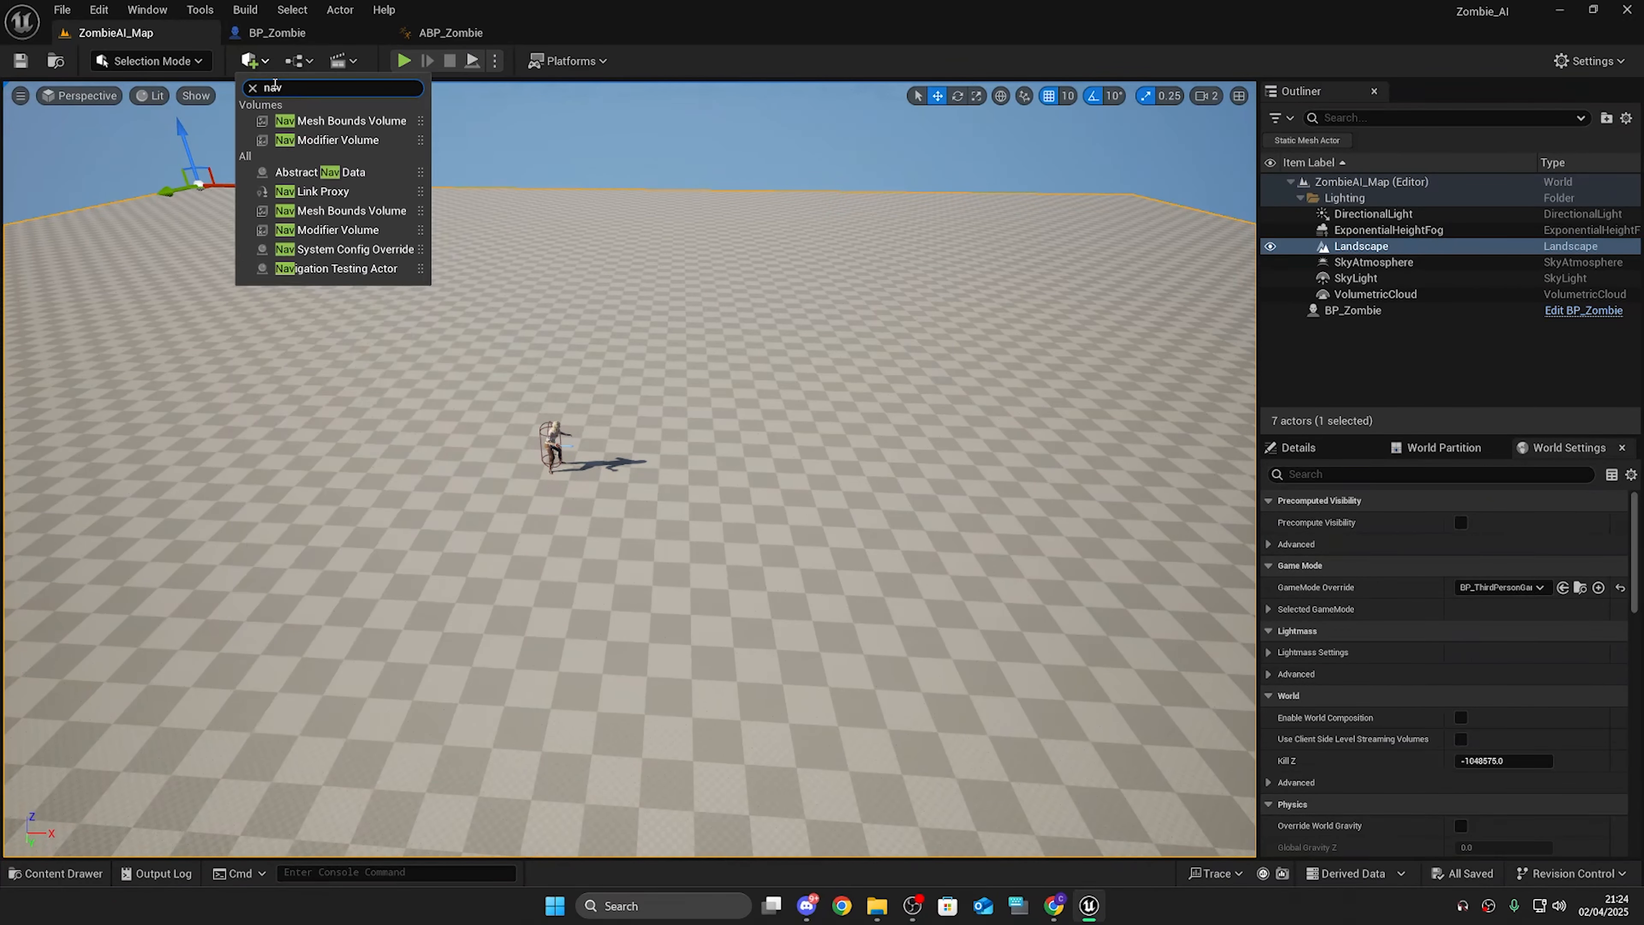
click(322, 121)
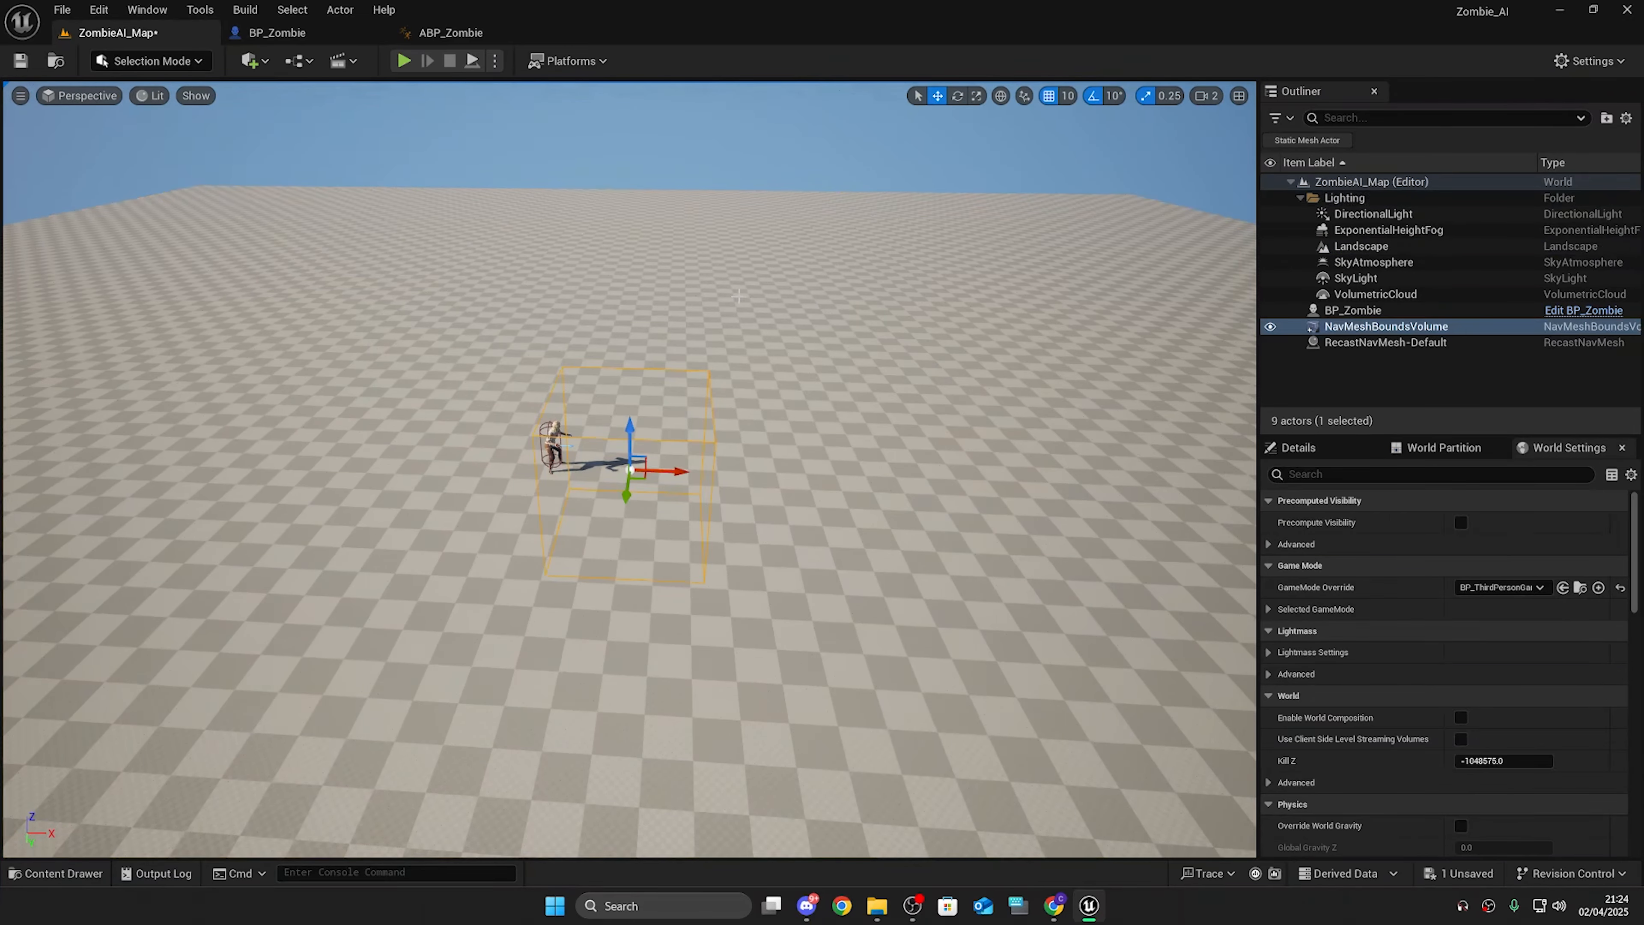
scroll(624, 479, down, 10)
mouse_move(672, 415)
right_down()
mouse_move(669, 492)
mouse_move(672, 414)
right_up()
scroll(672, 415, up, 3)
key(w)
key(e)
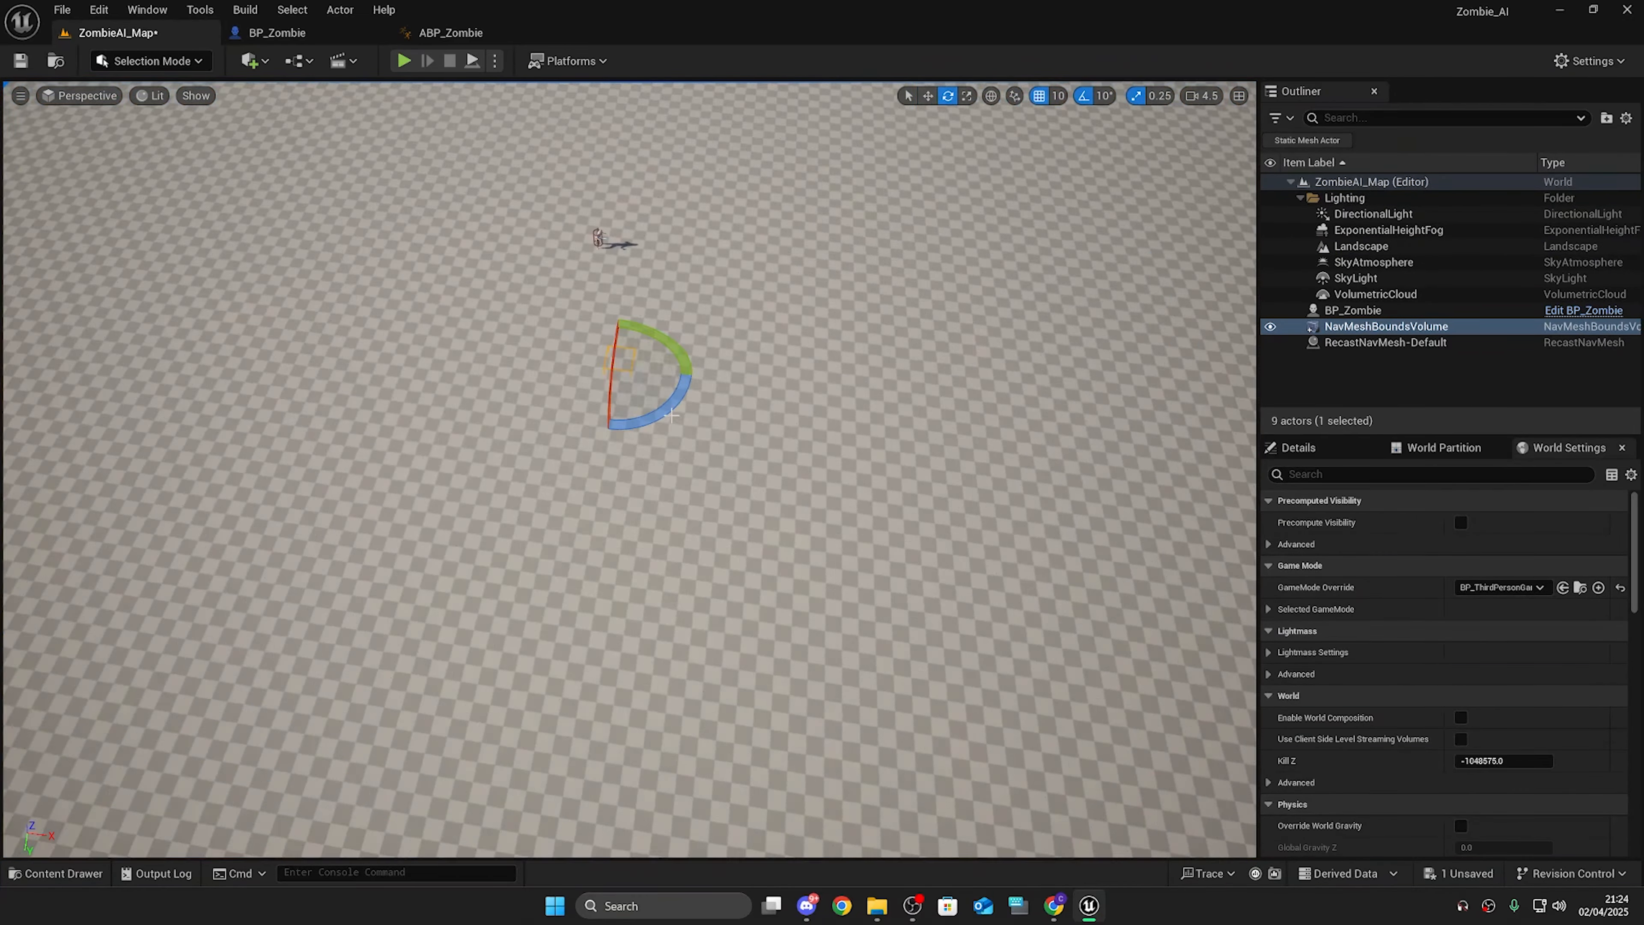
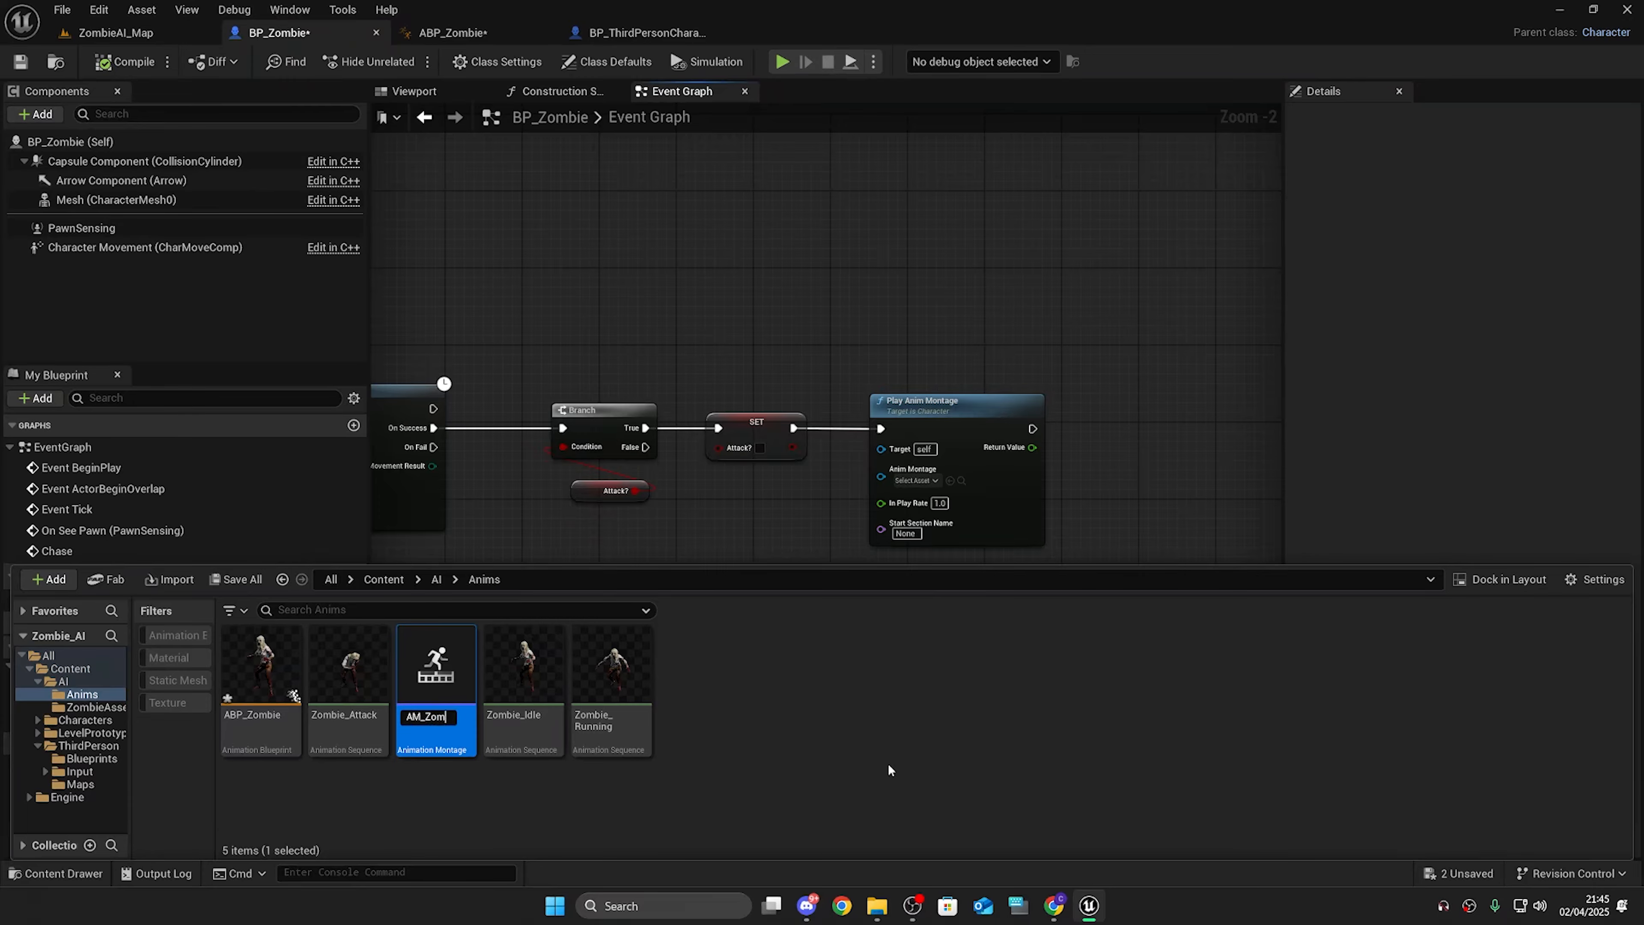
Step: Name the new animation montage AM_ZombieAttack and open it
text(bieAttack)
key(Return)
double_click(348, 667)
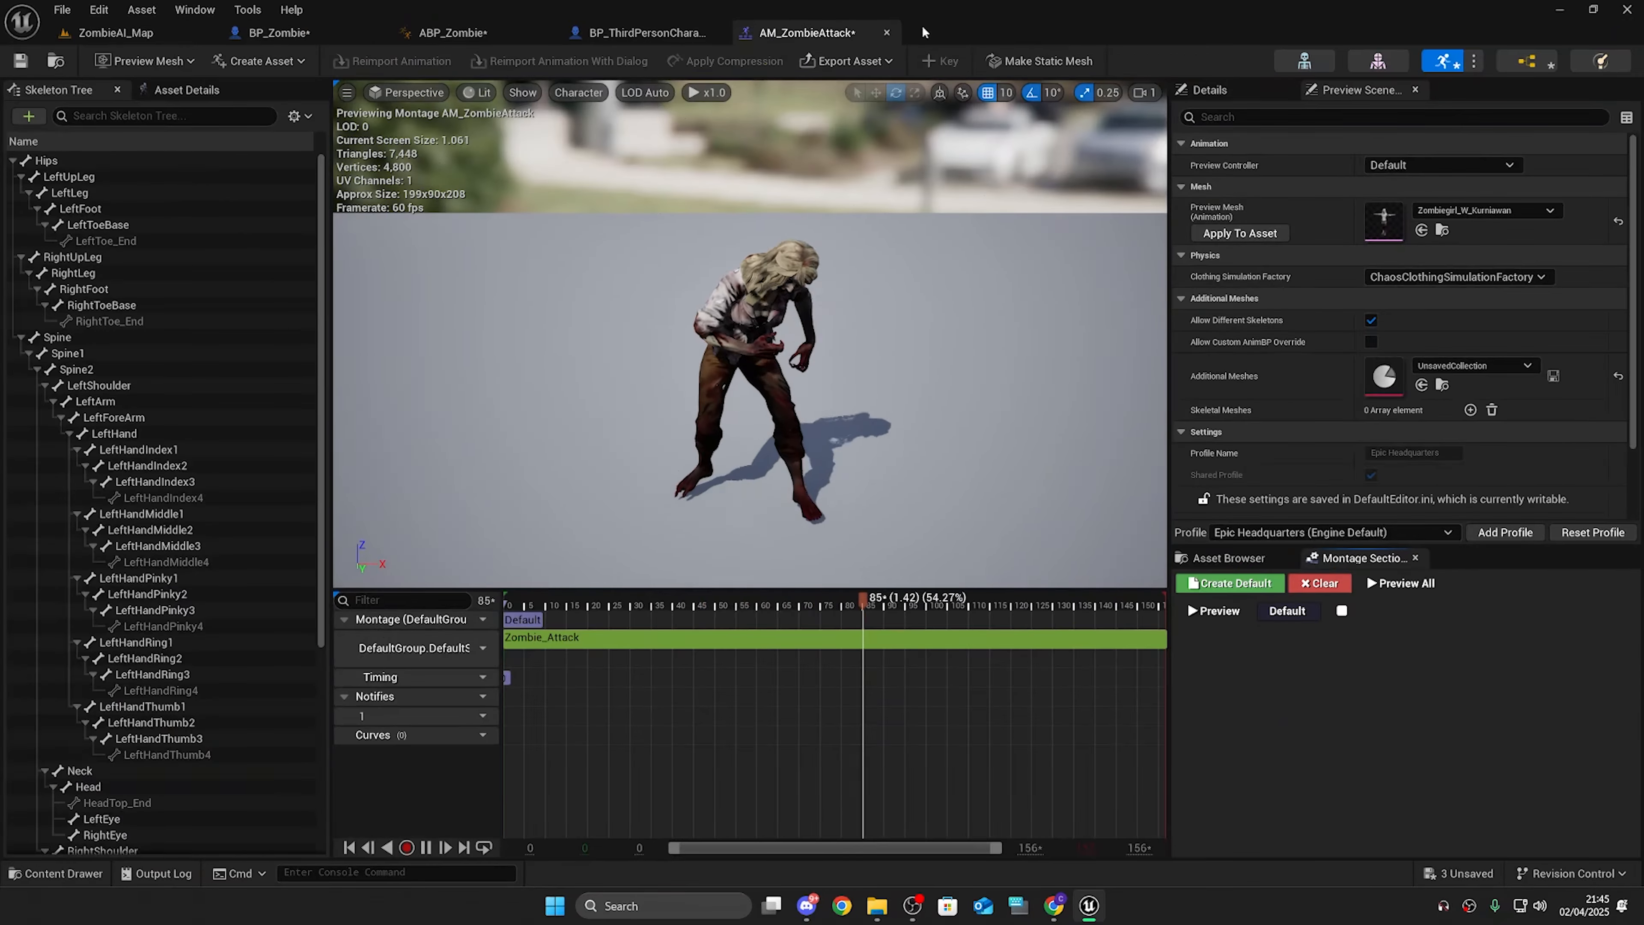
Step: Return to BP_Zombie, assign AM_ZombieAttack as the Play Anim Montage node's montage, and compile
click(886, 32)
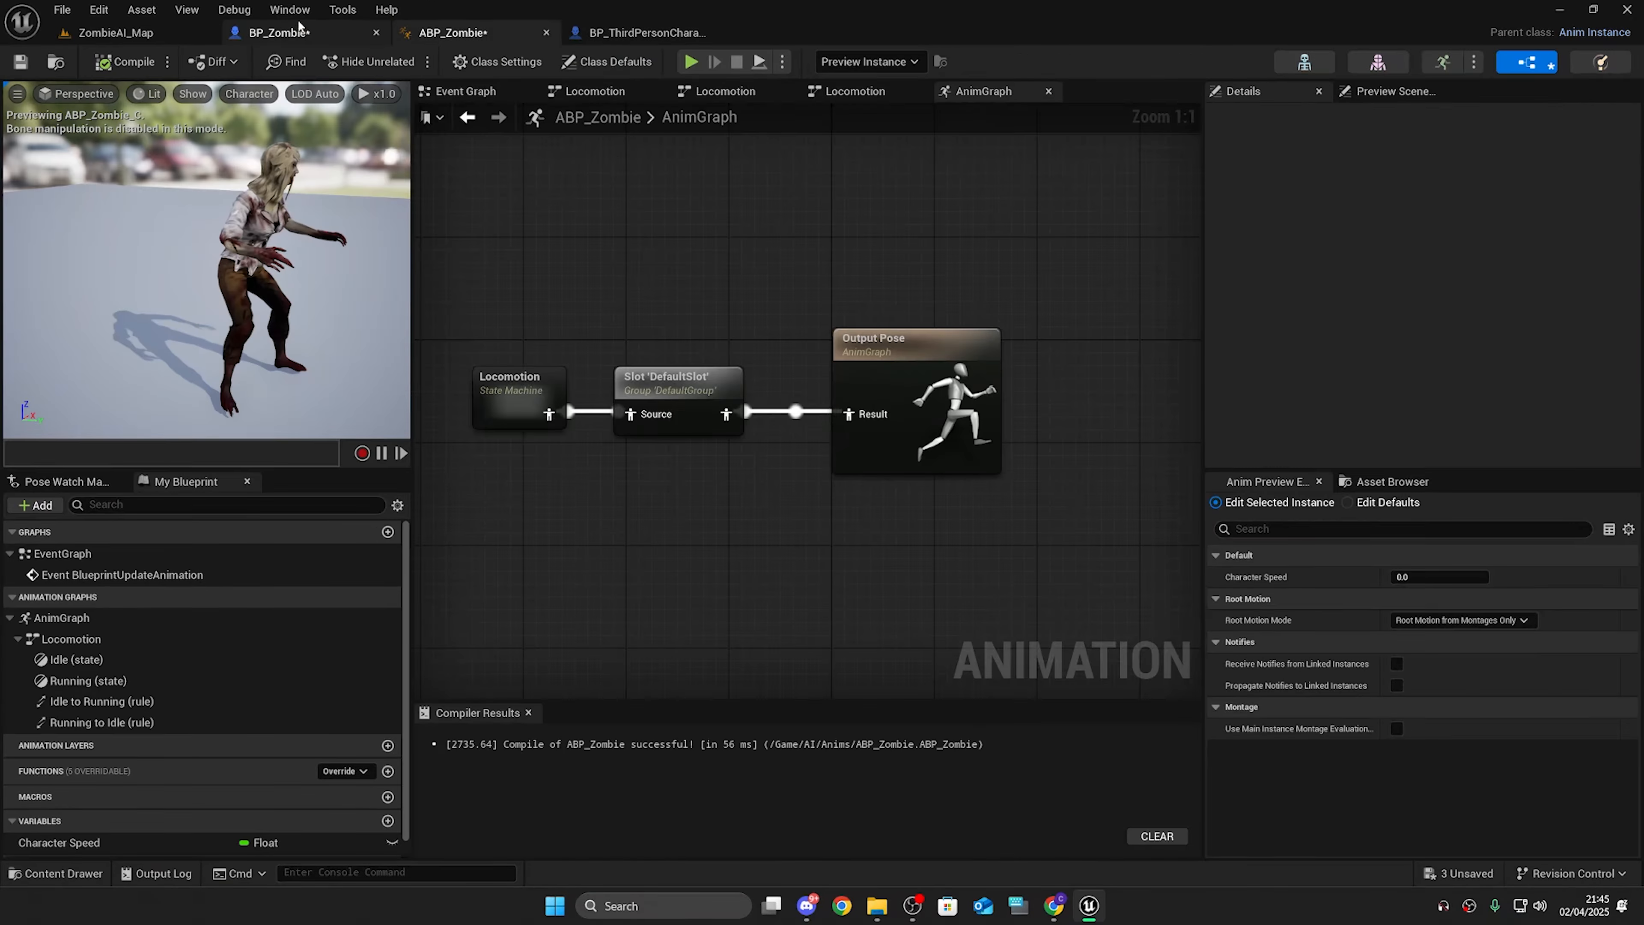
click(279, 32)
click(916, 480)
click(1005, 582)
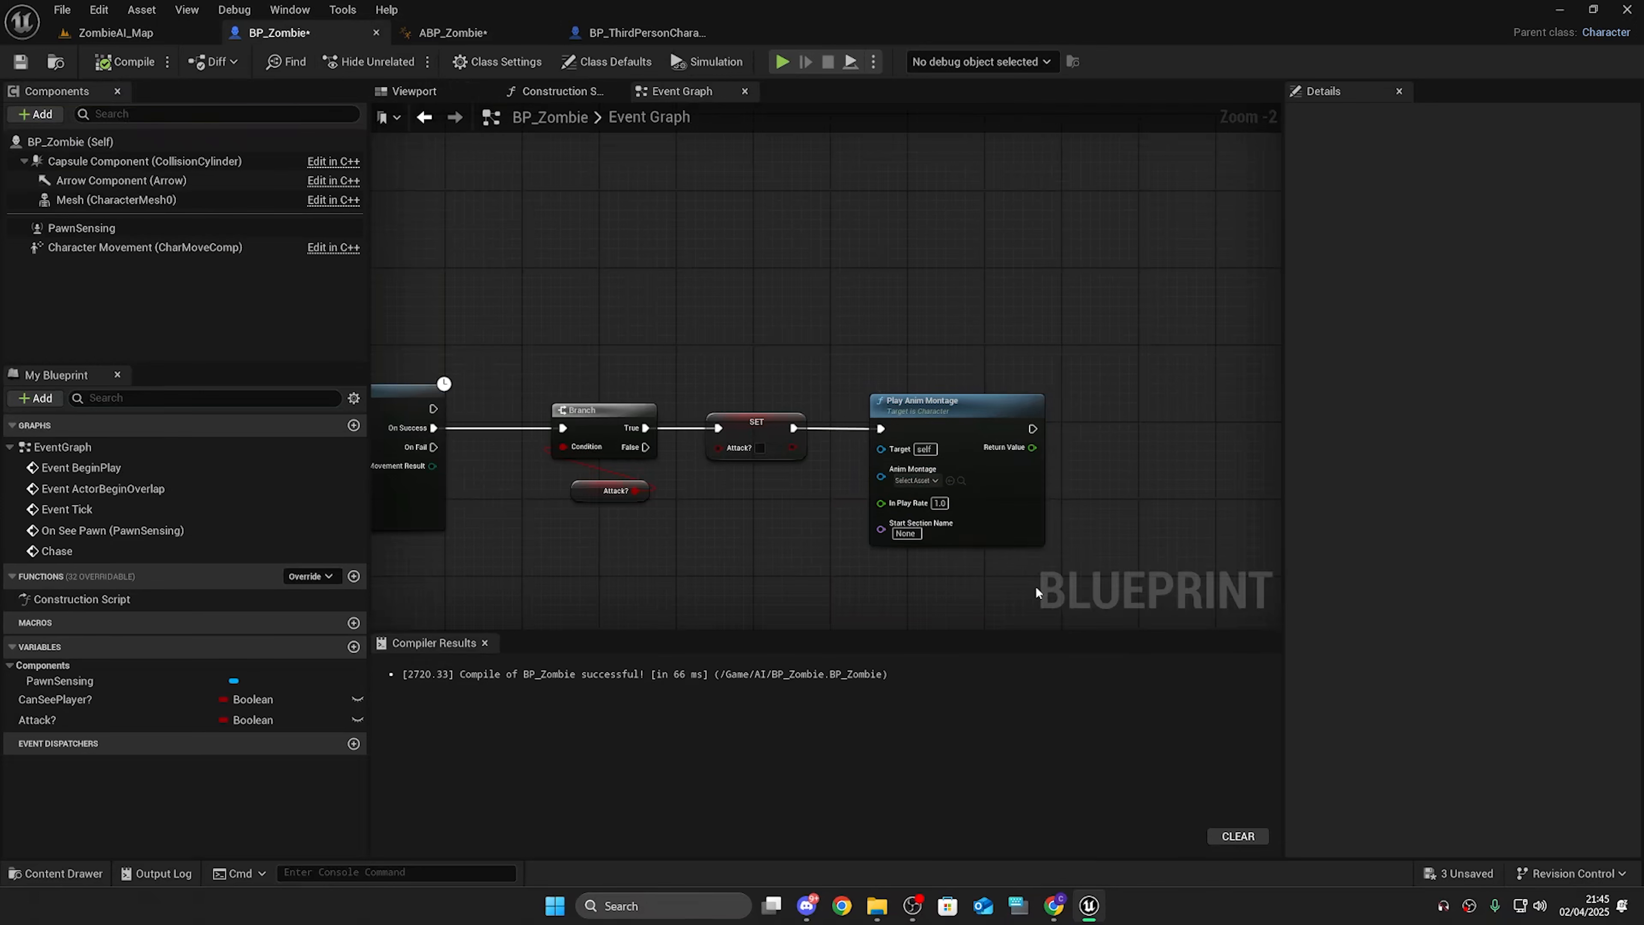
click(117, 65)
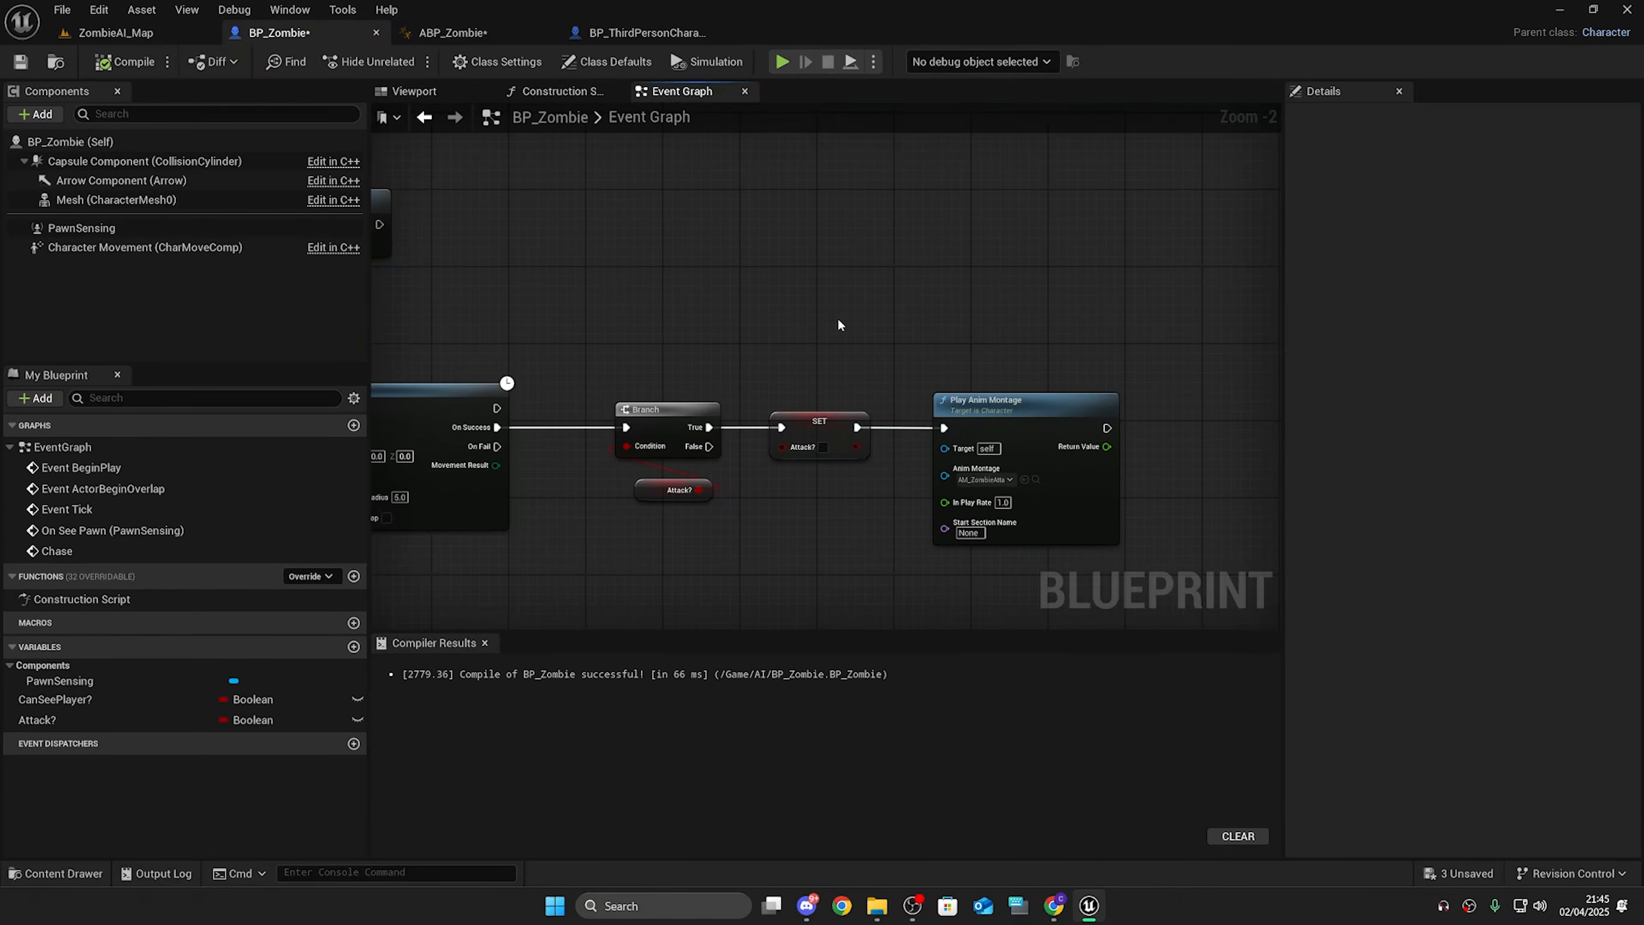
drag(657, 273, 819, 534)
drag(820, 534, 771, 390)
drag(809, 551, 800, 528)
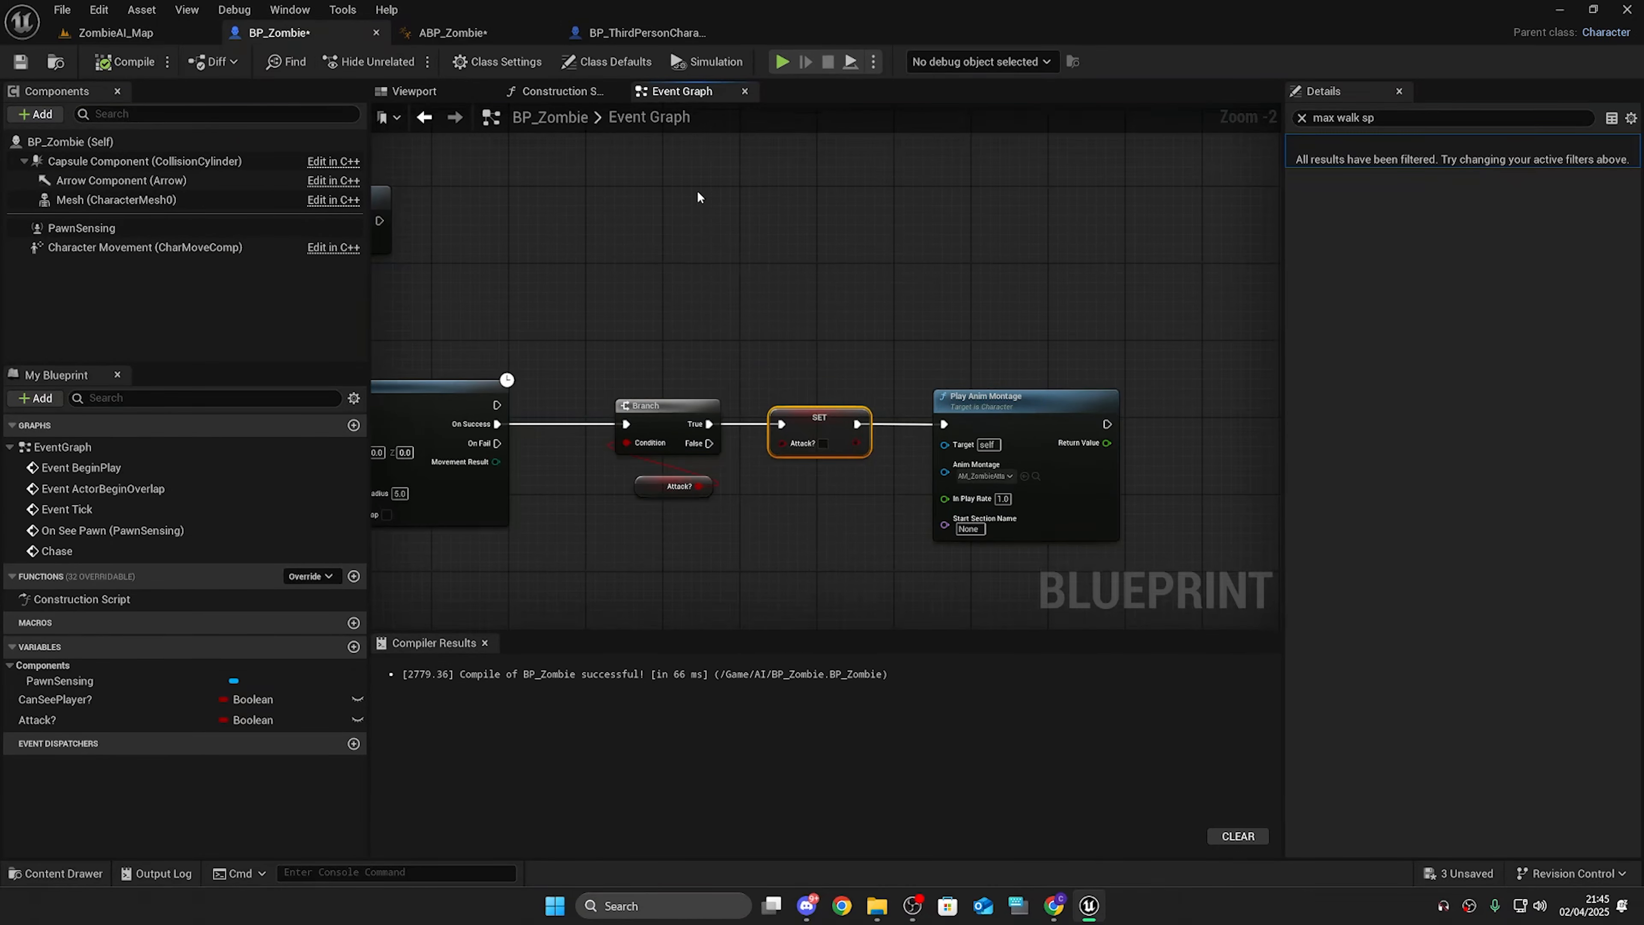
click(697, 259)
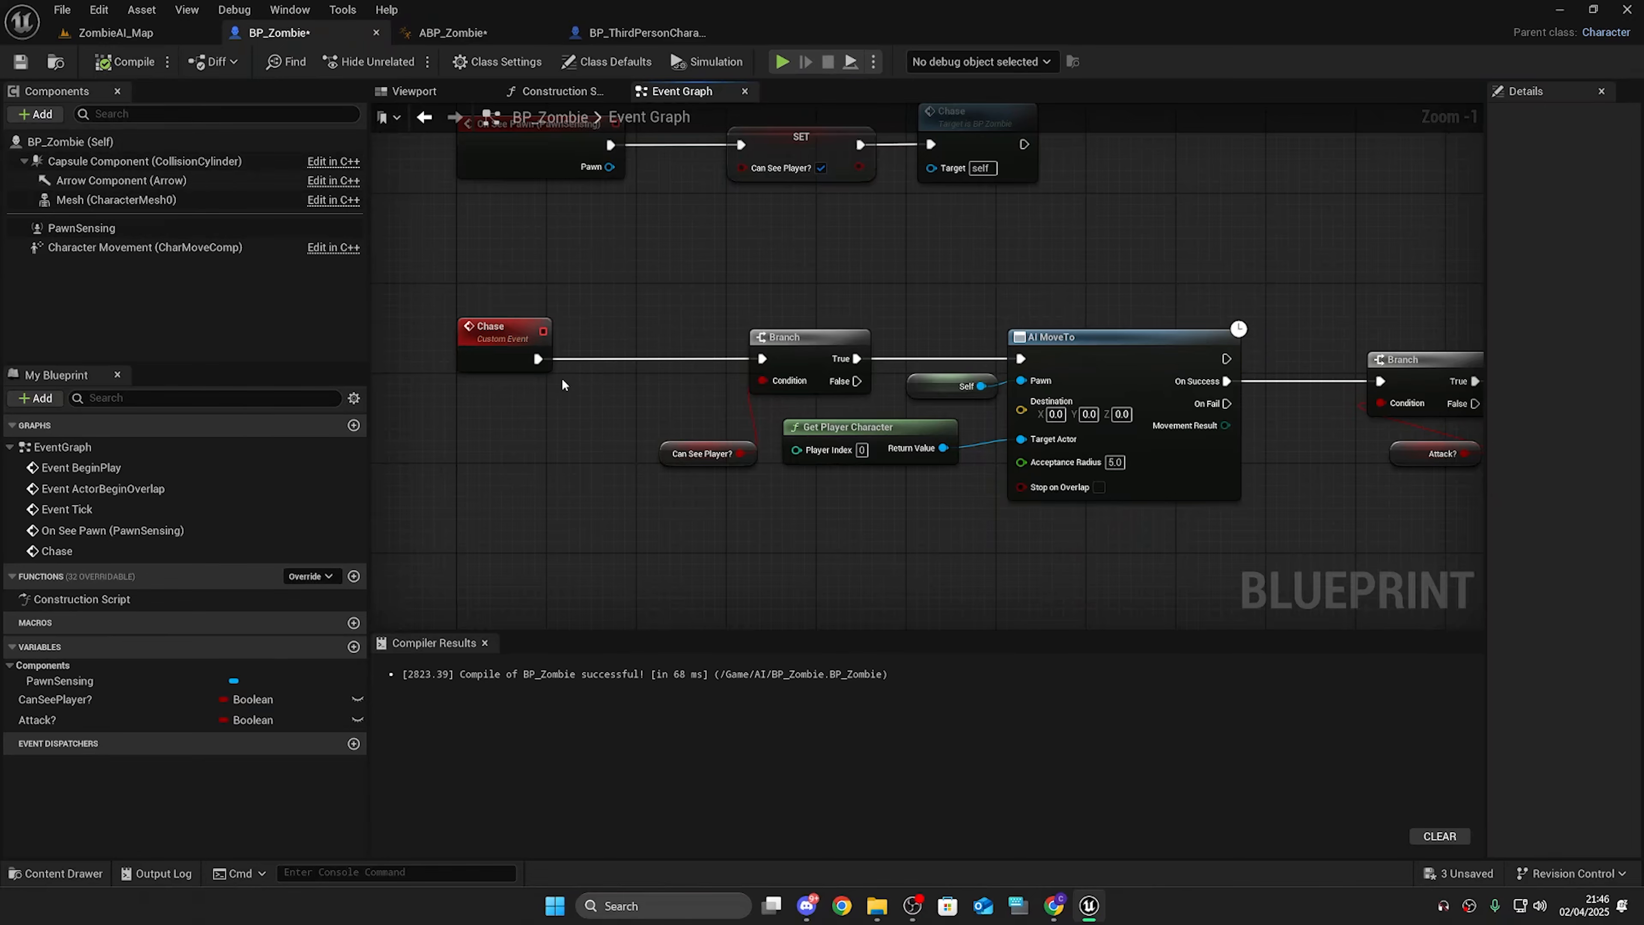
Step: Review the Chase event's node chain from AI MoveTo to Play Anim Montage
right_drag(1310, 478, 721, 503)
drag(641, 585, 553, 451)
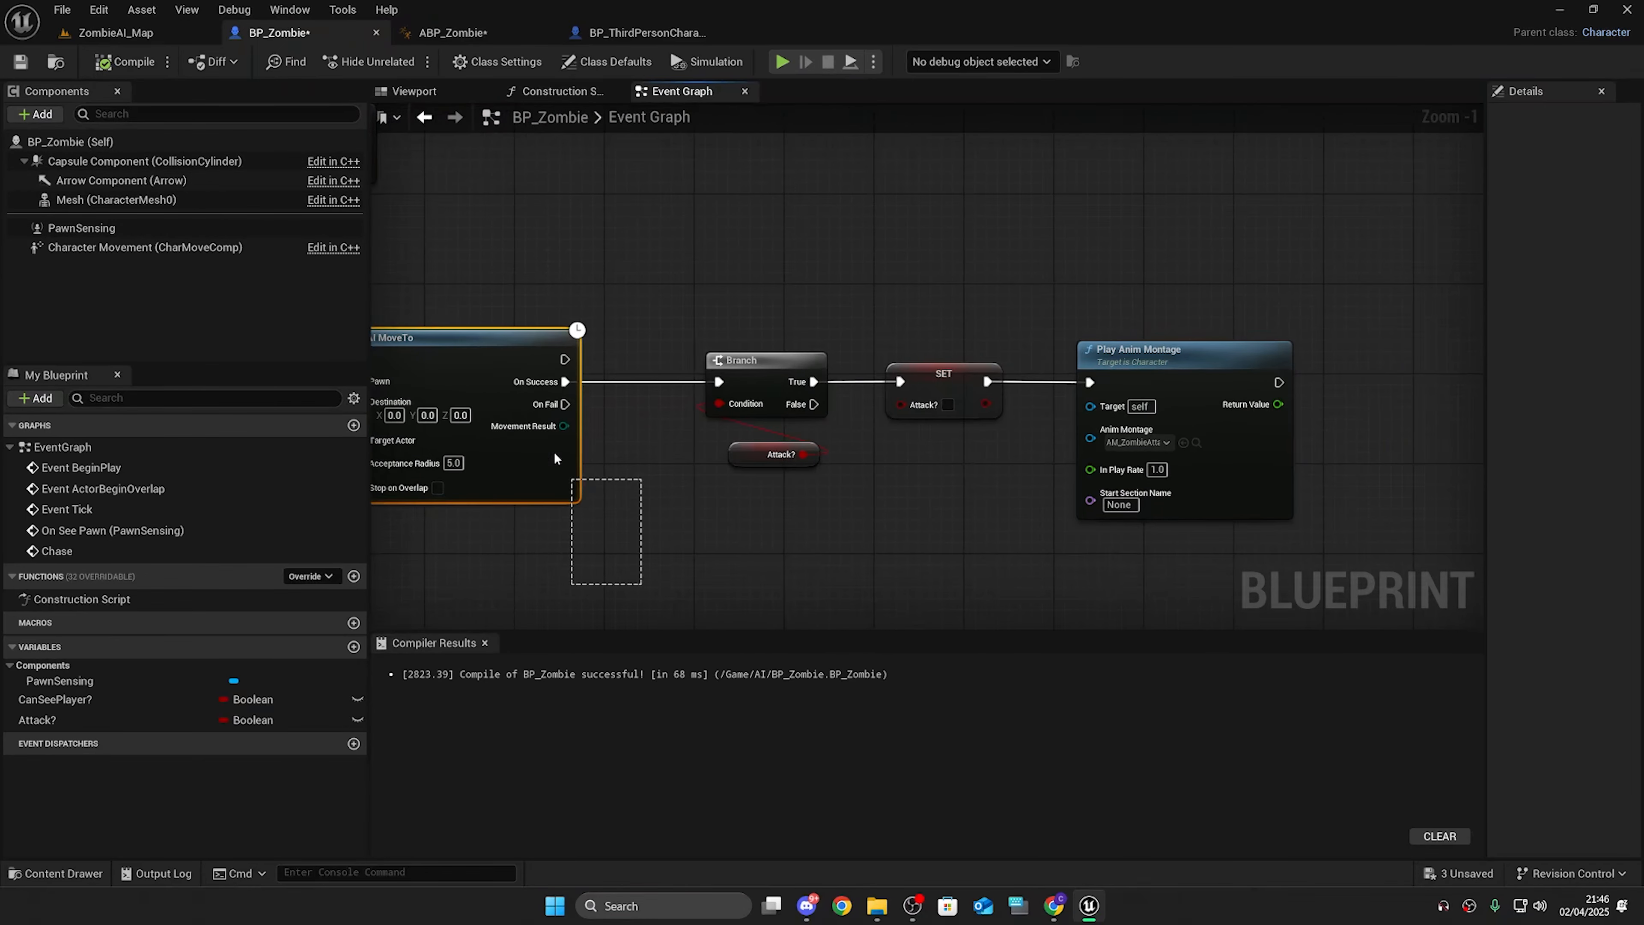
drag(1131, 226, 1261, 606)
click(1222, 540)
right_drag(868, 499, 1066, 461)
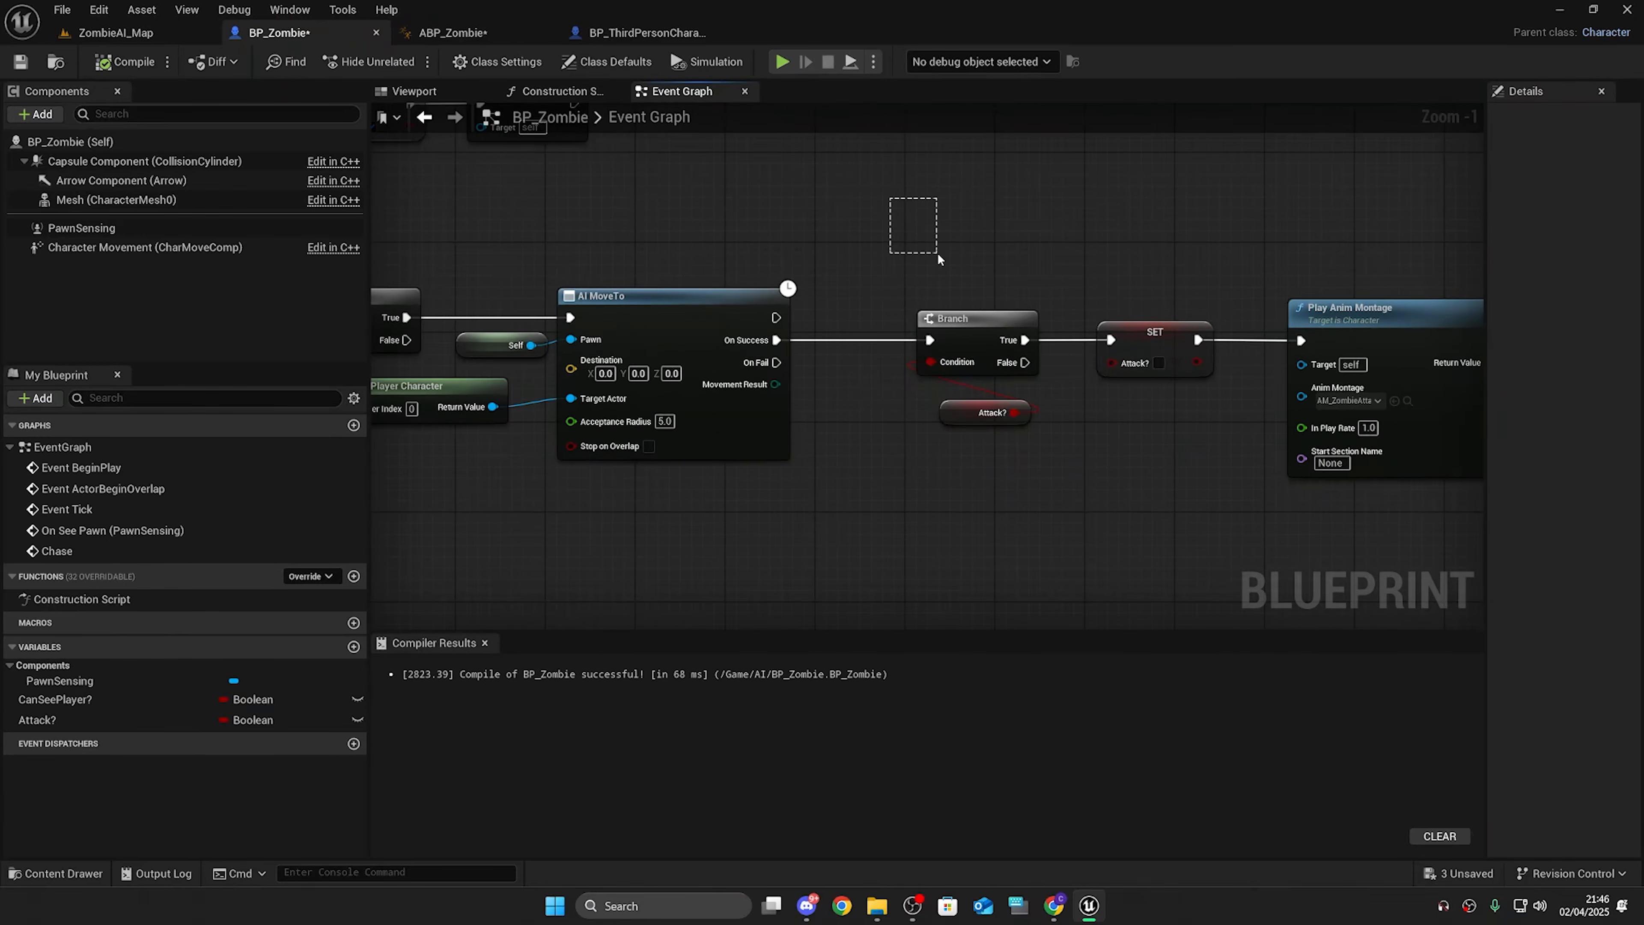
drag(937, 252, 1179, 452)
drag(668, 206, 1429, 519)
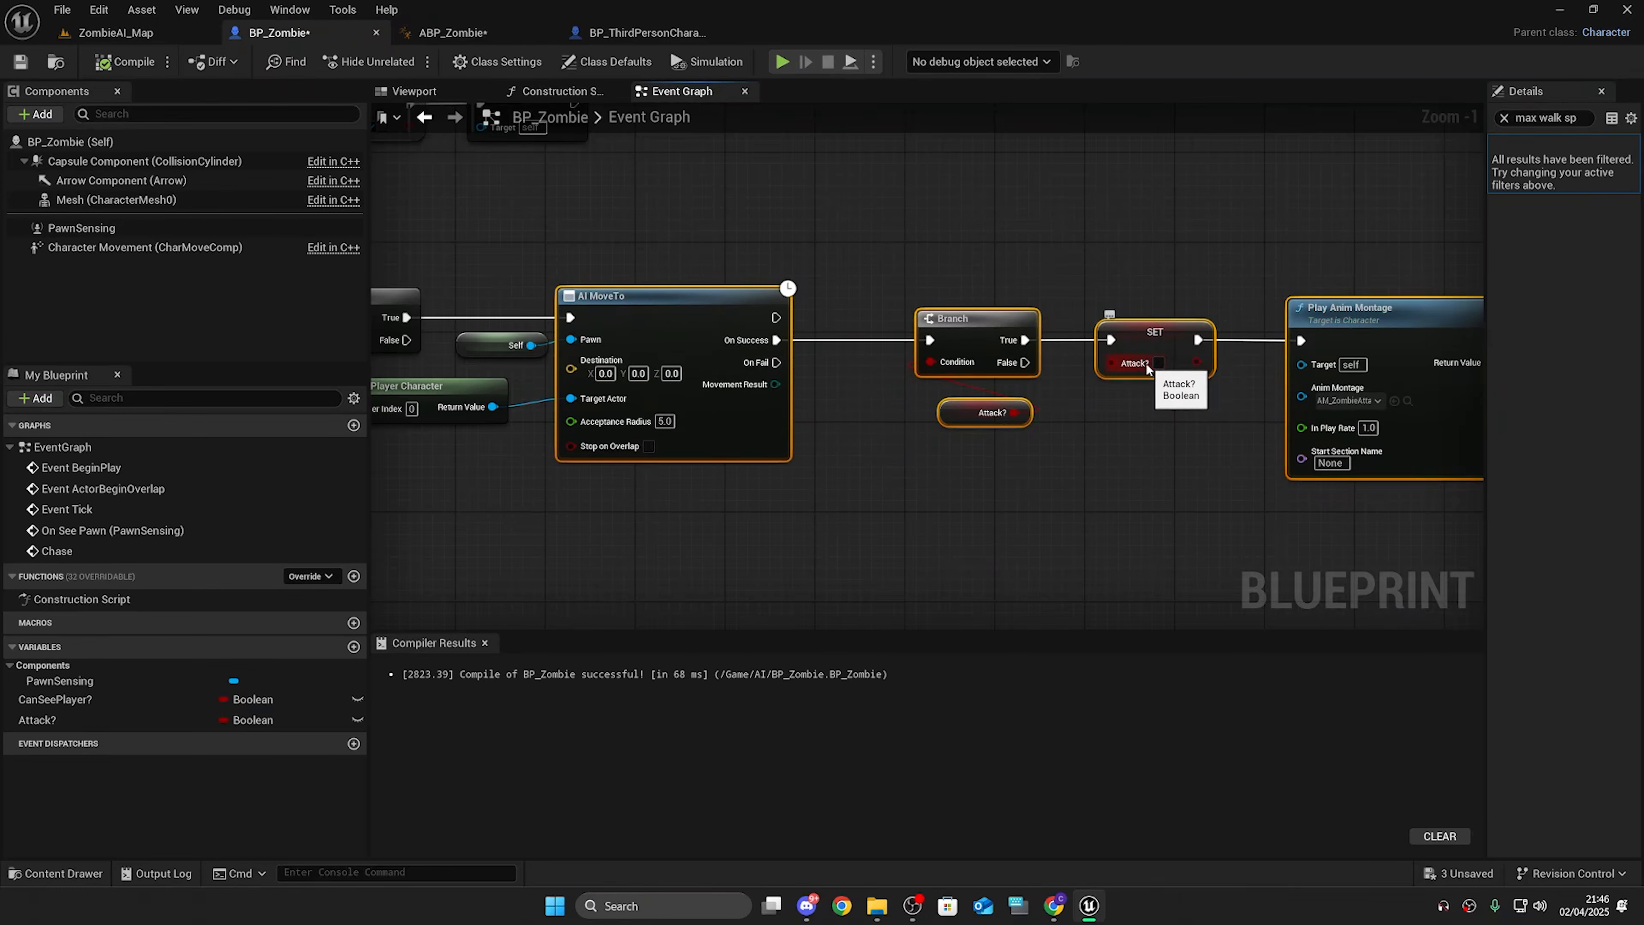
Step: Rename the Attack? variable to CanAttack?
click(24, 725)
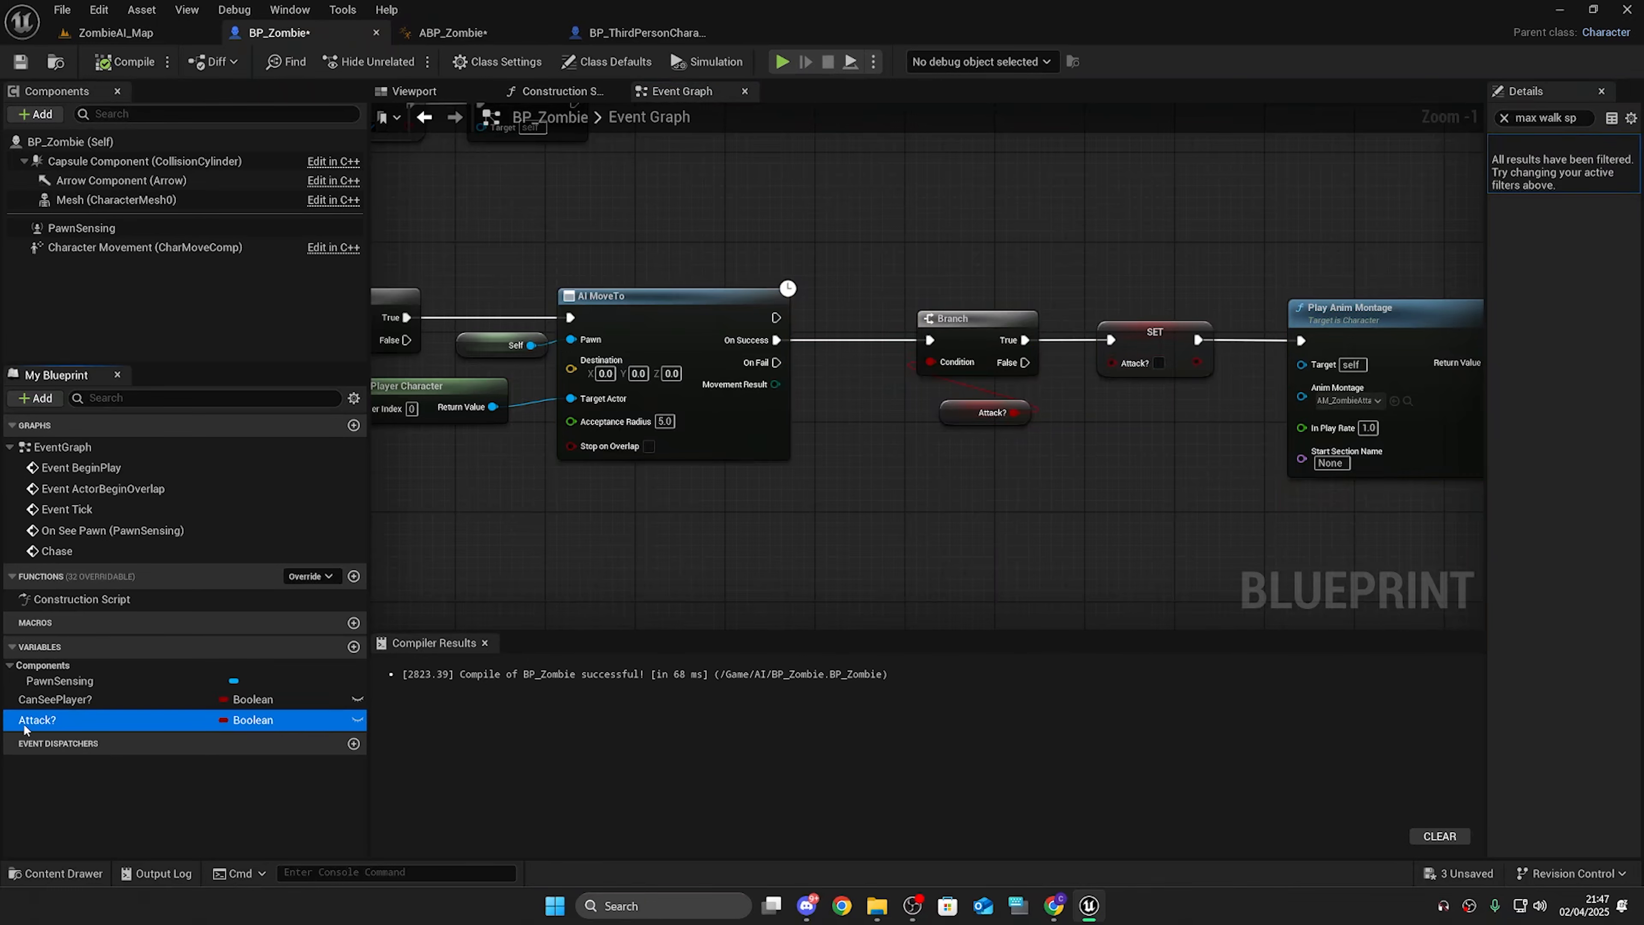
key(F2)
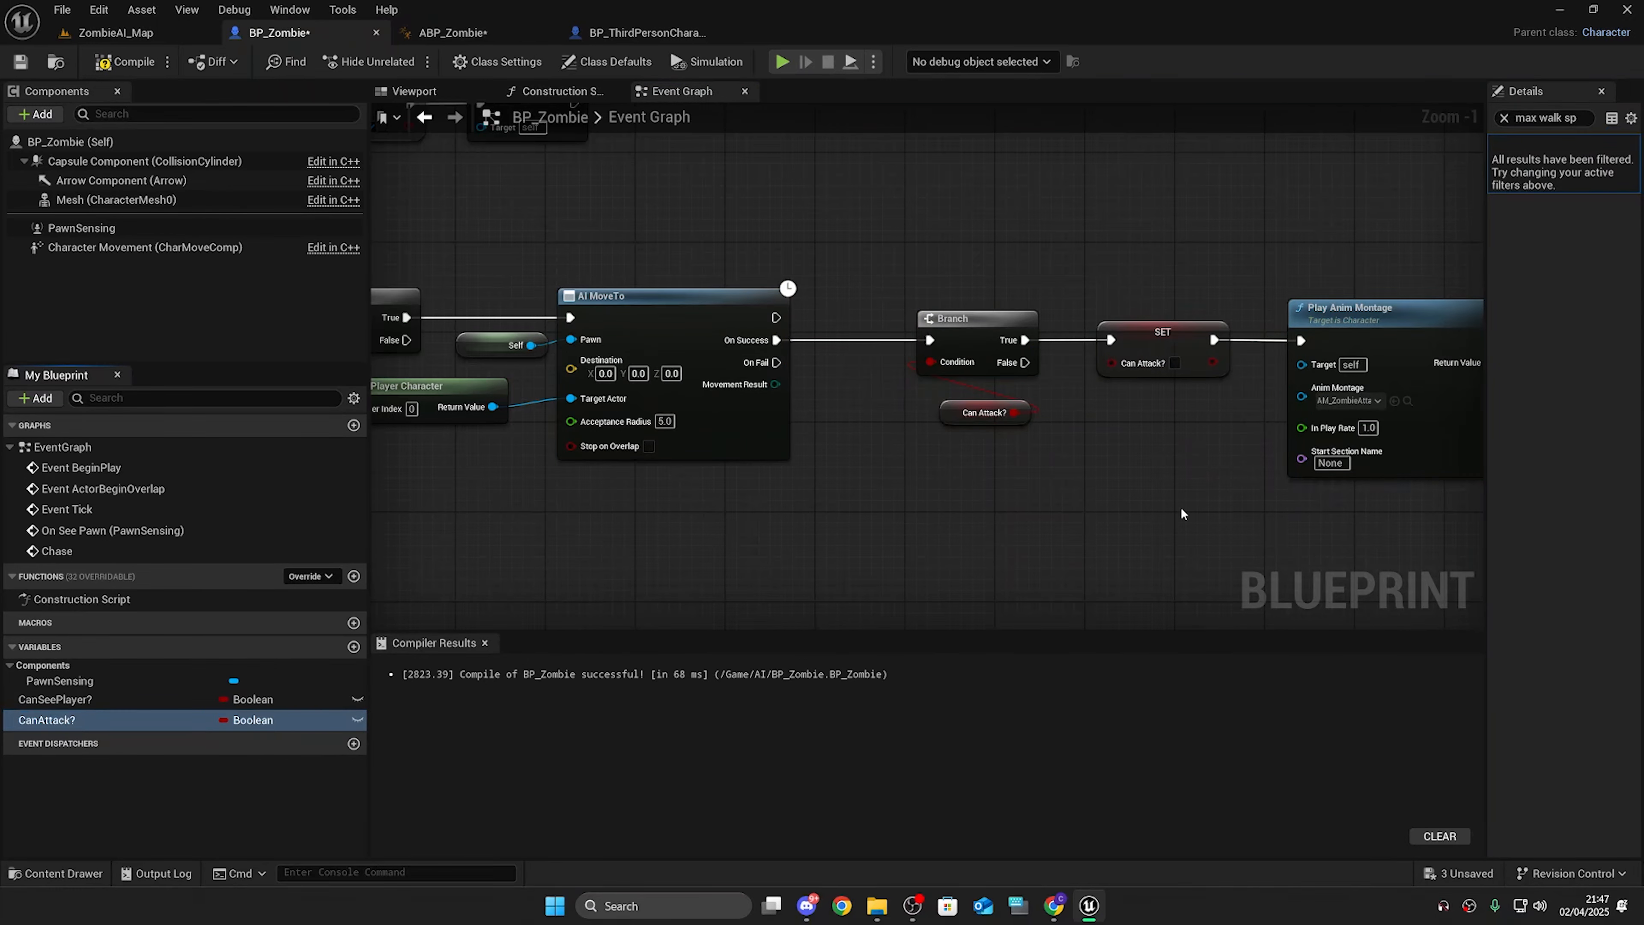
right_drag(1181, 508, 1069, 493)
drag(955, 323, 1127, 455)
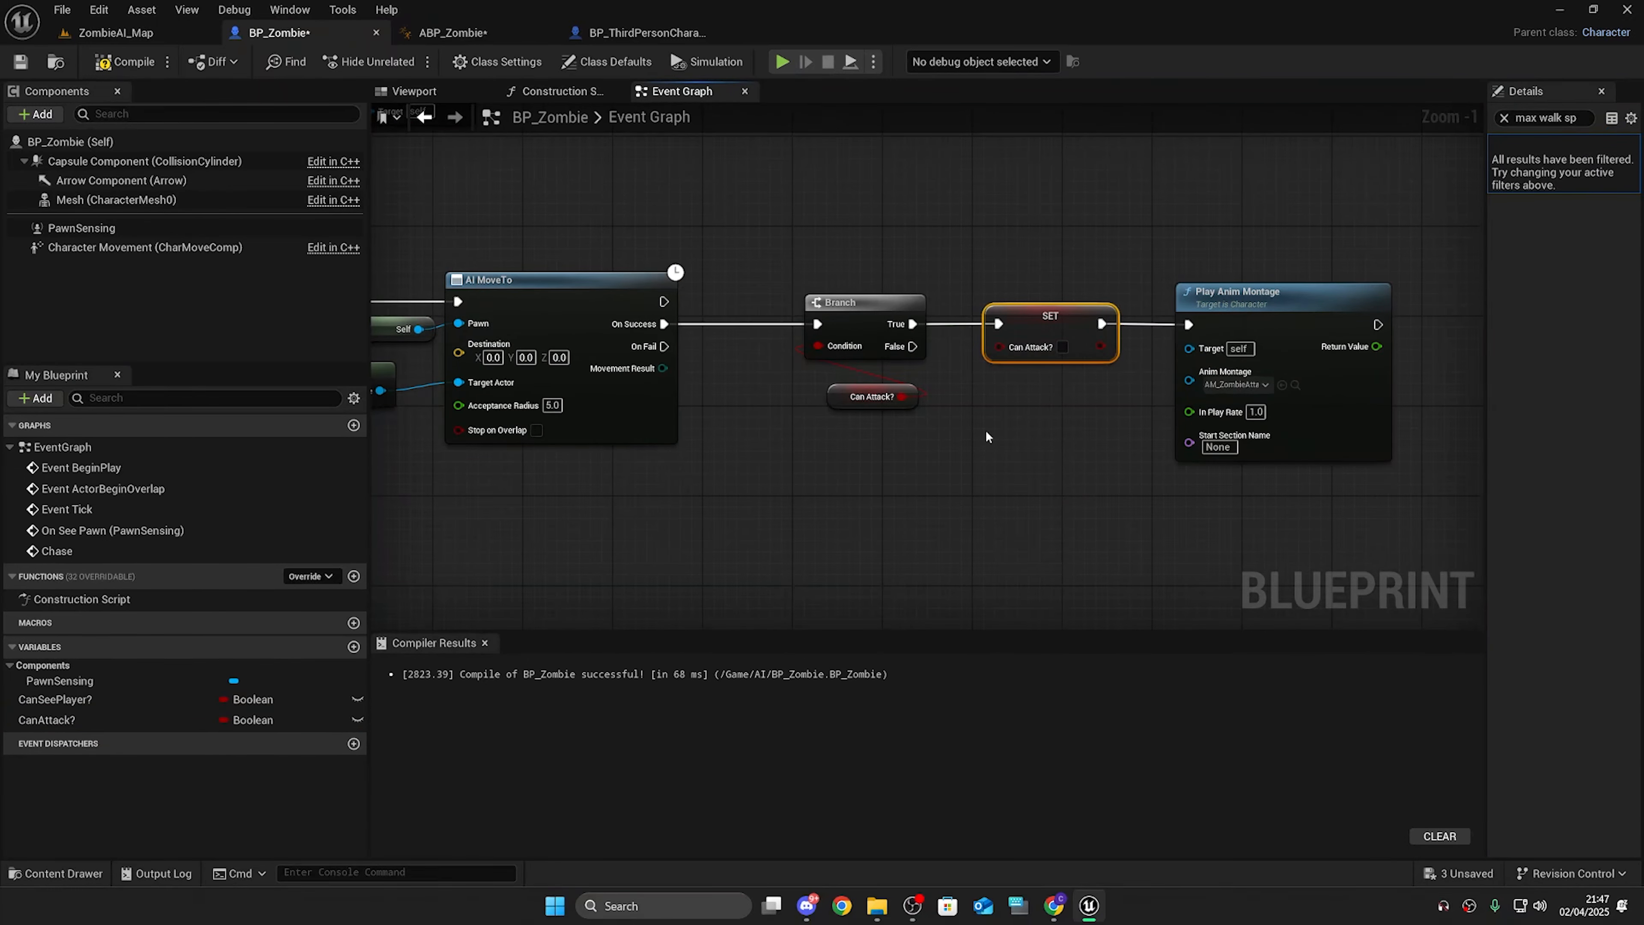
Step: Insert a SET CanAttack? node, checked to true, between the Chase event and its Branch
right_drag(731, 504, 1477, 478)
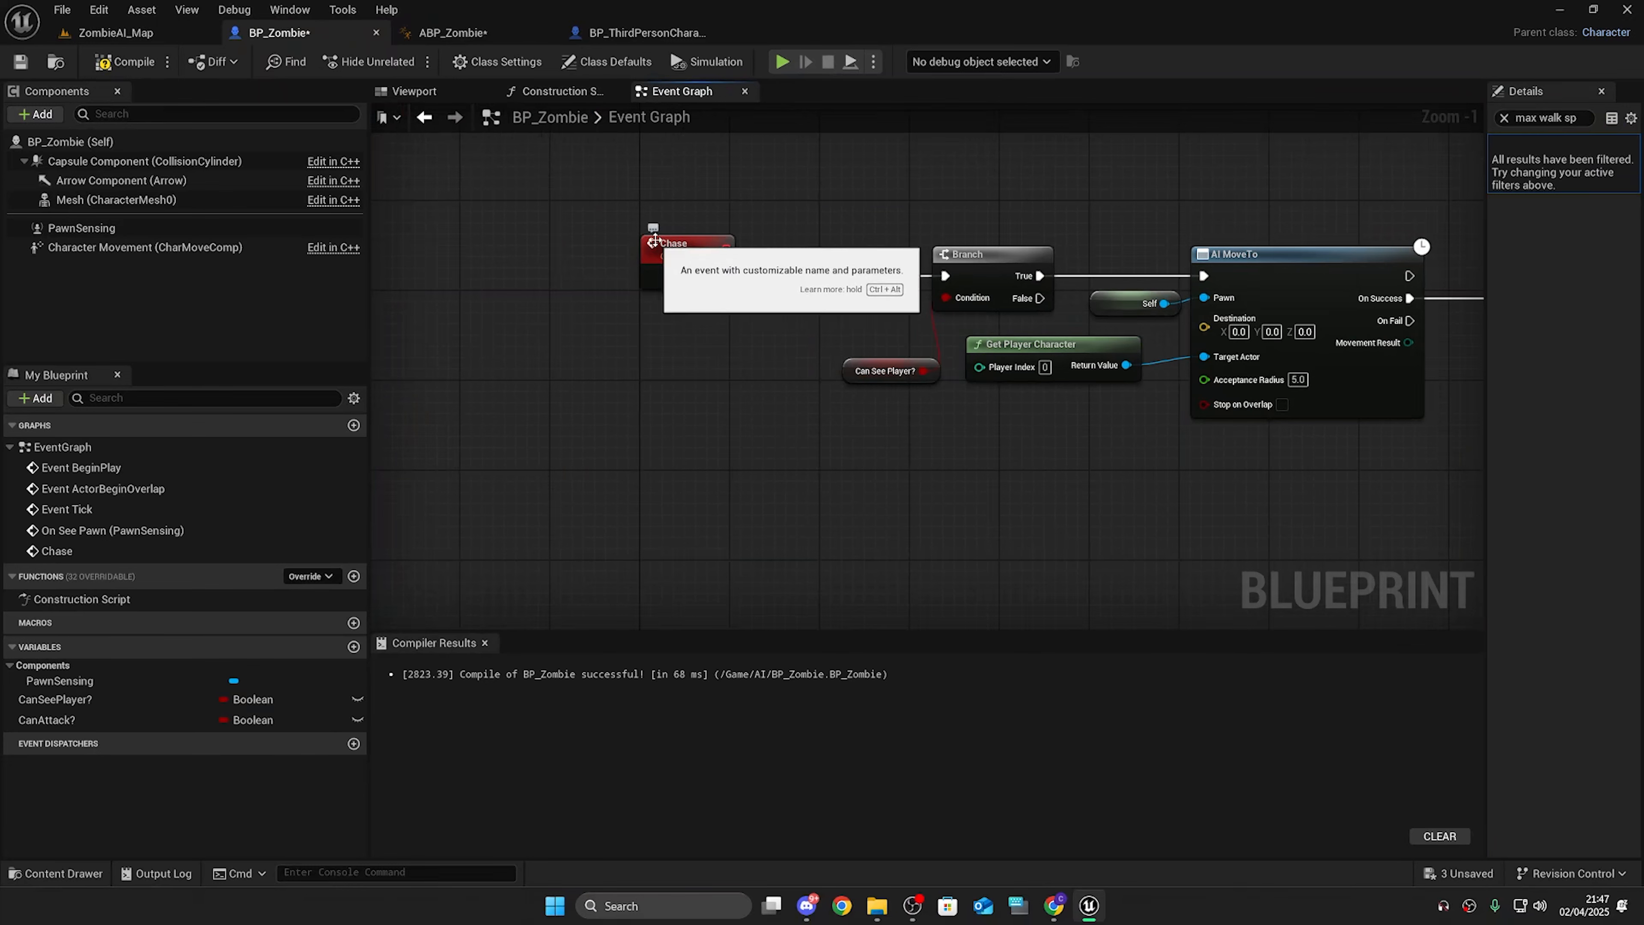
drag(47, 719, 387, 594)
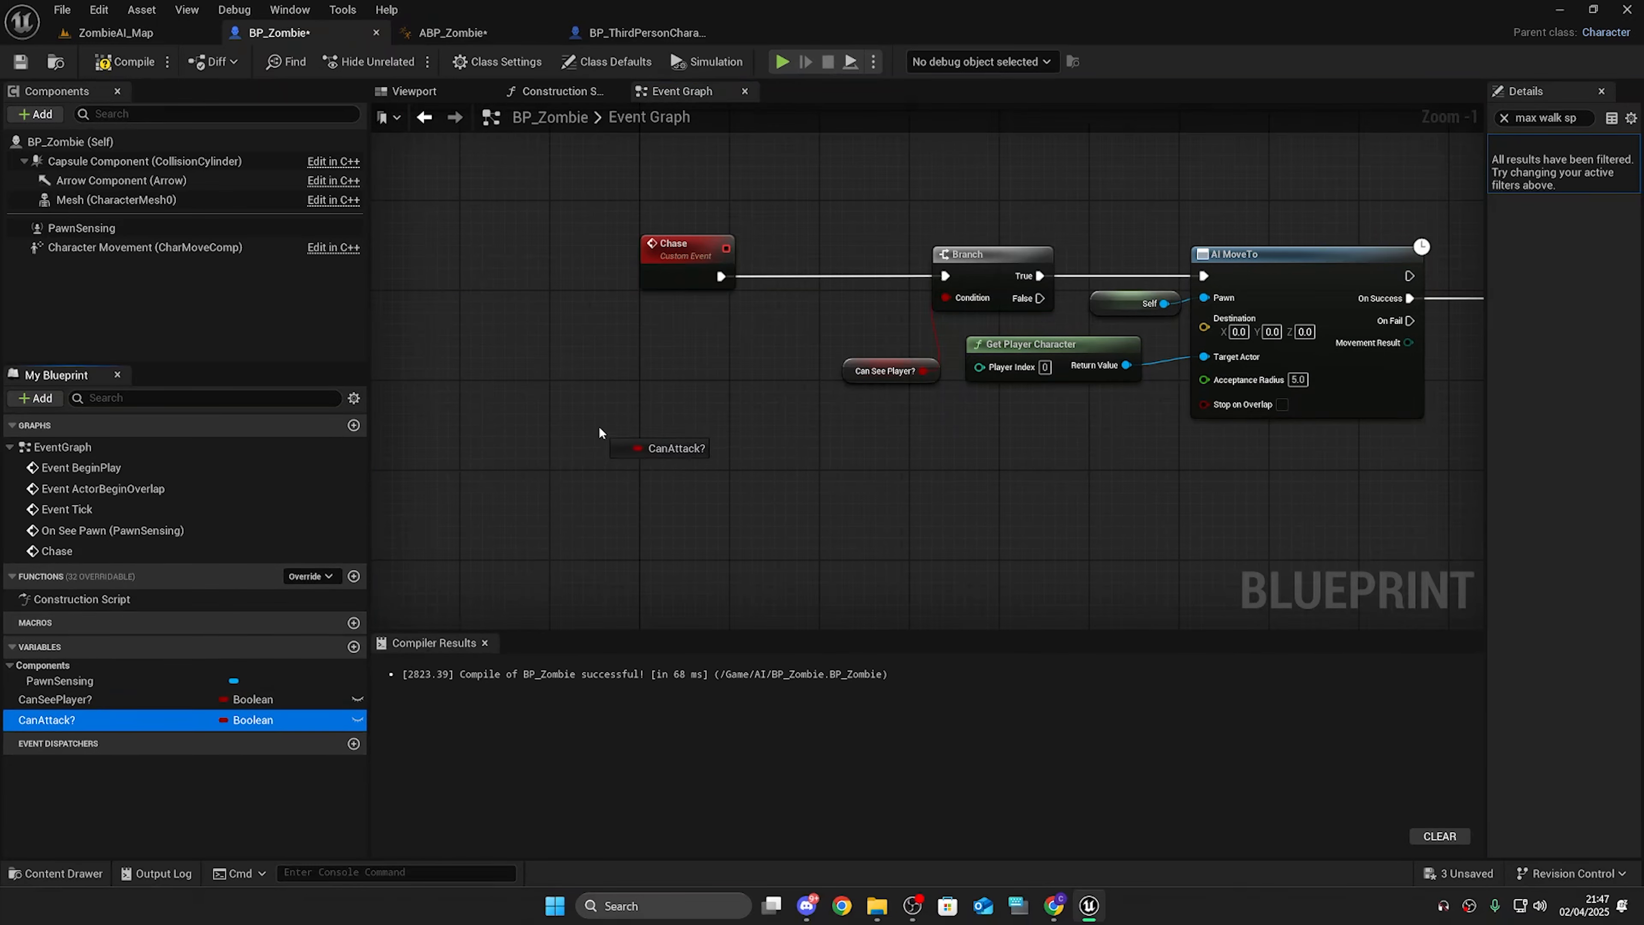
drag(599, 428, 777, 288)
drag(724, 399, 947, 276)
drag(620, 398, 724, 277)
drag(681, 259, 545, 250)
drag(660, 391, 739, 258)
drag(502, 219, 965, 317)
key(q)
click(761, 350)
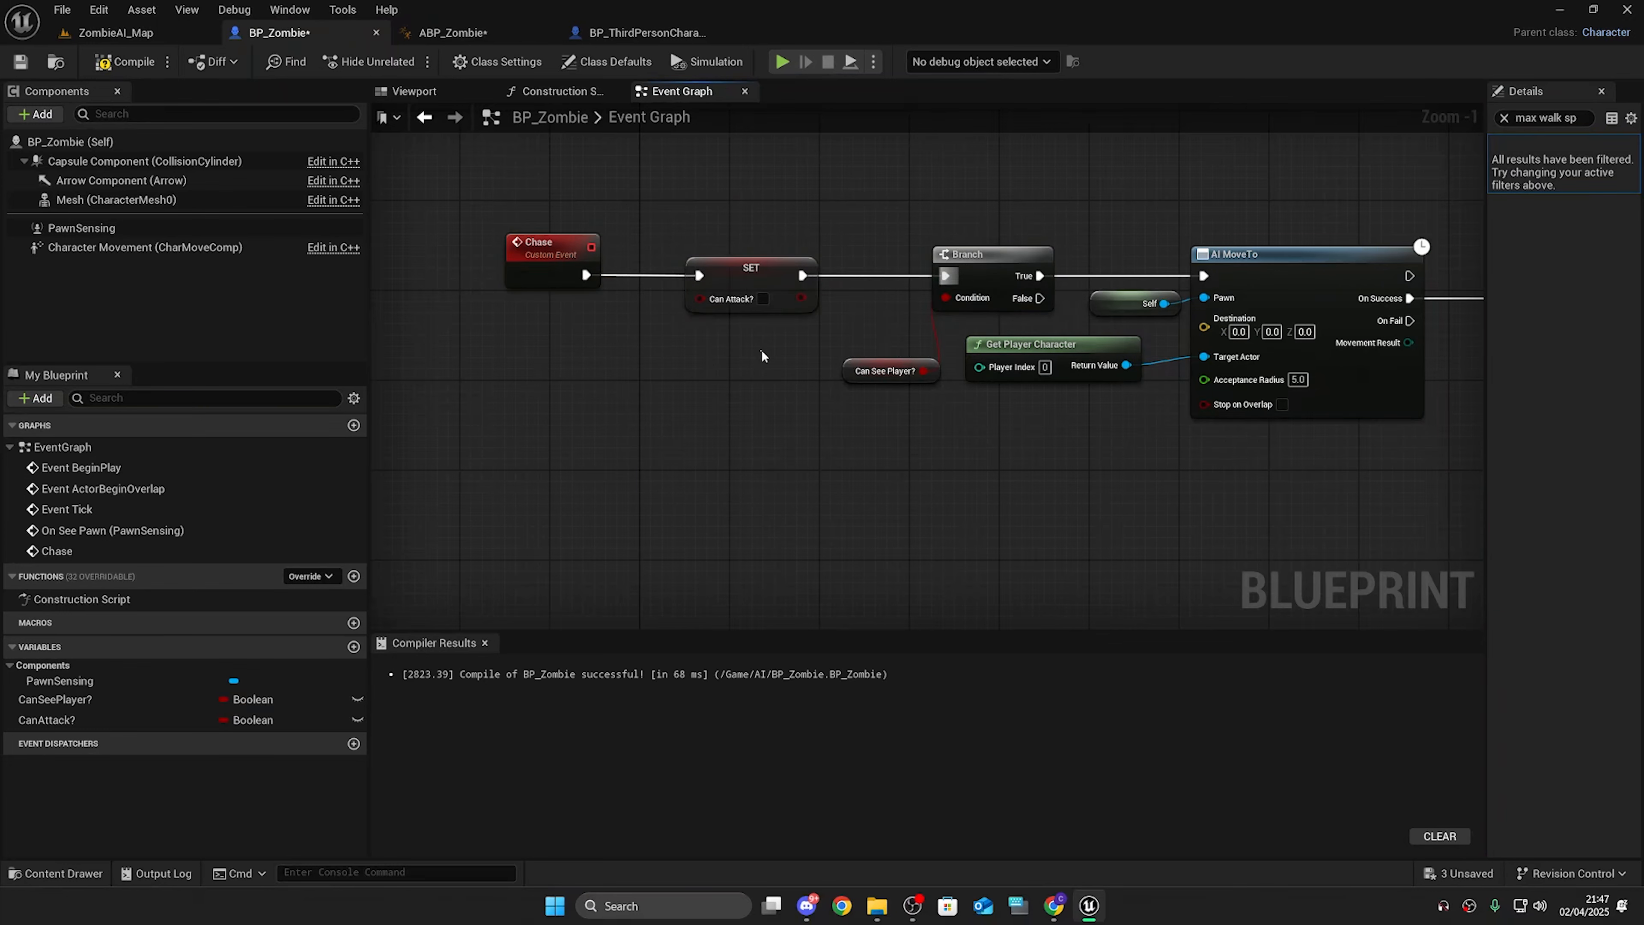
click(763, 298)
right_drag(661, 347, 602, 471)
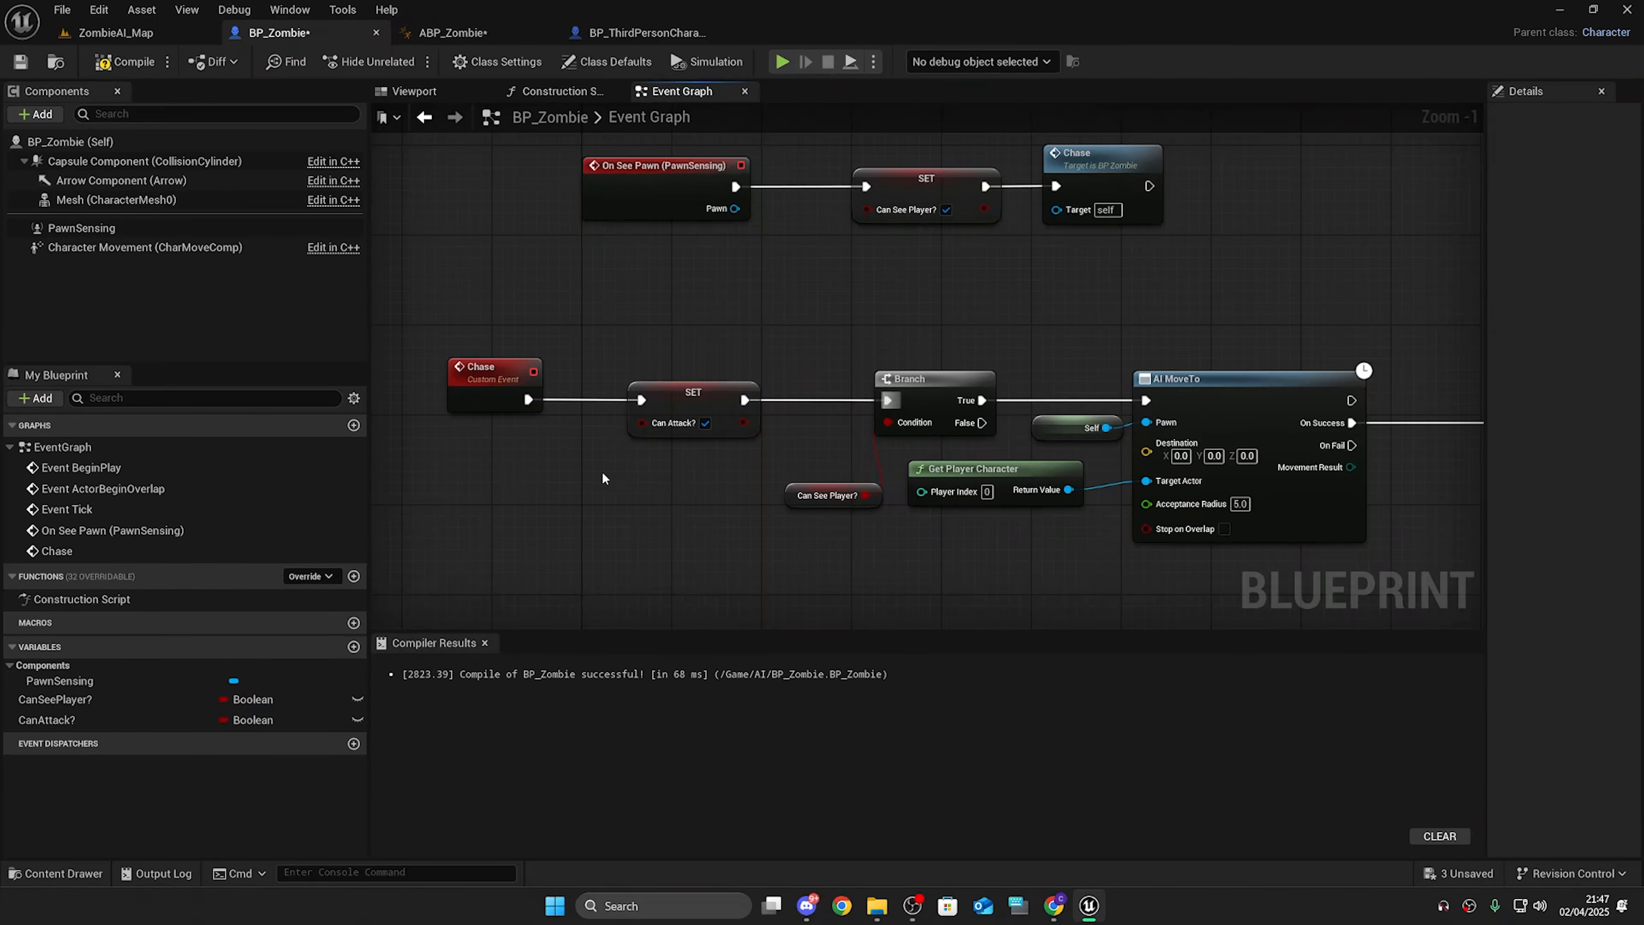
Step: Inspect the Play Anim Montage node and browse to its montage asset in the content browser
scroll(602, 471, down, 2)
drag(417, 325, 1032, 579)
right_drag(1213, 569, 927, 586)
click(927, 586)
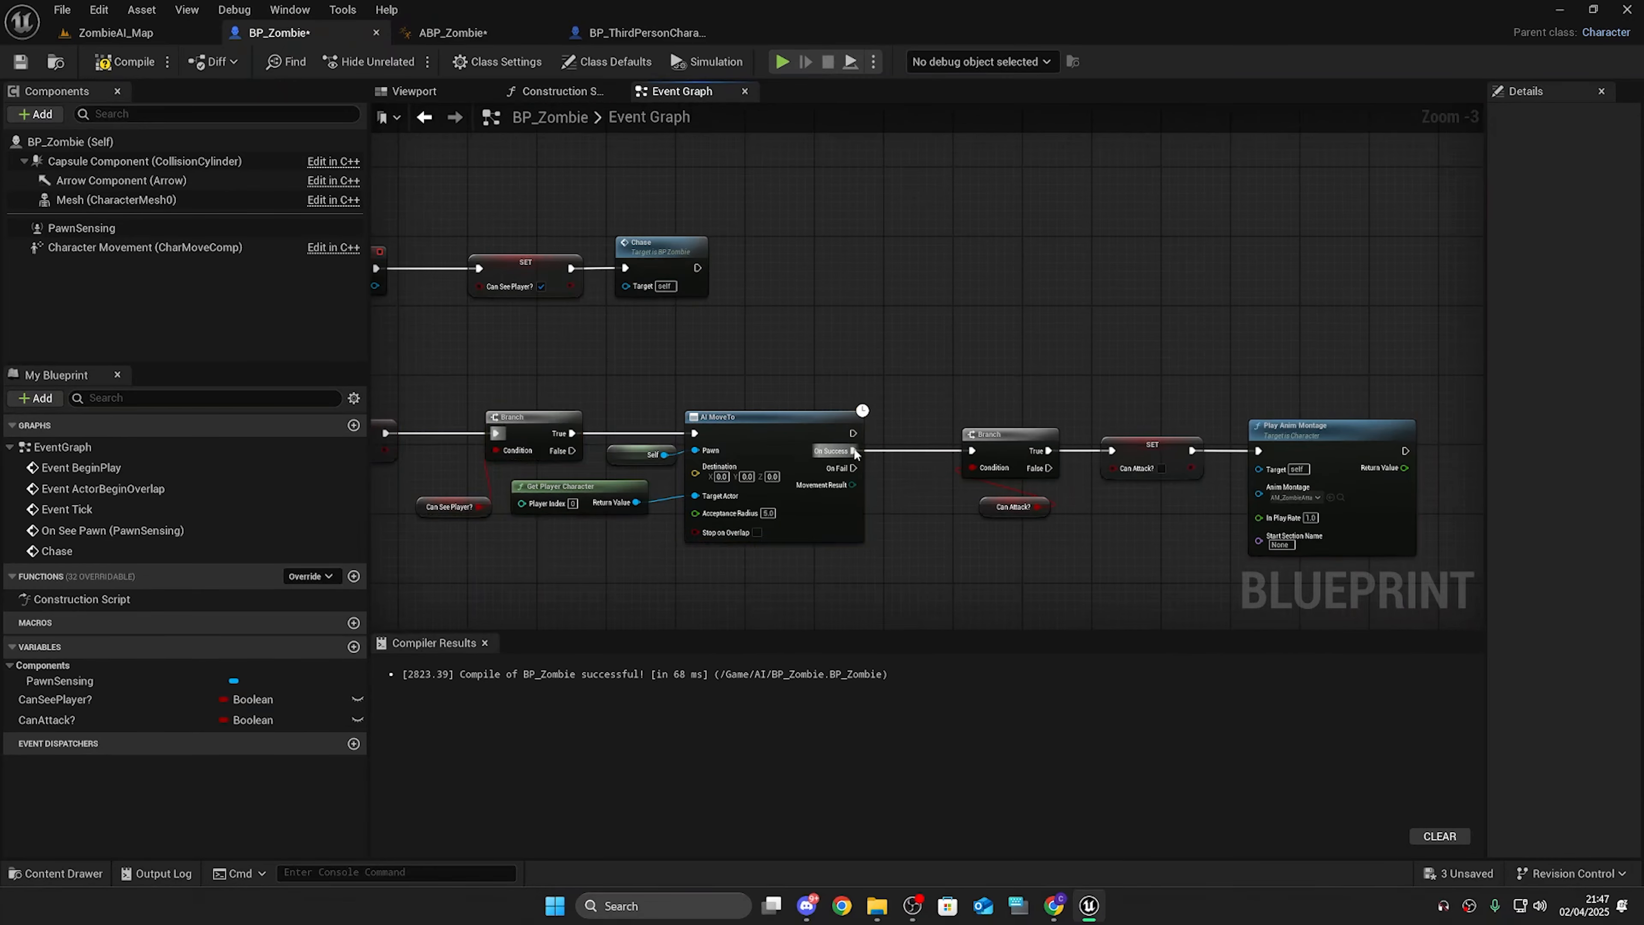
drag(775, 289, 1364, 611)
right_drag(1365, 612, 1178, 602)
click(1143, 597)
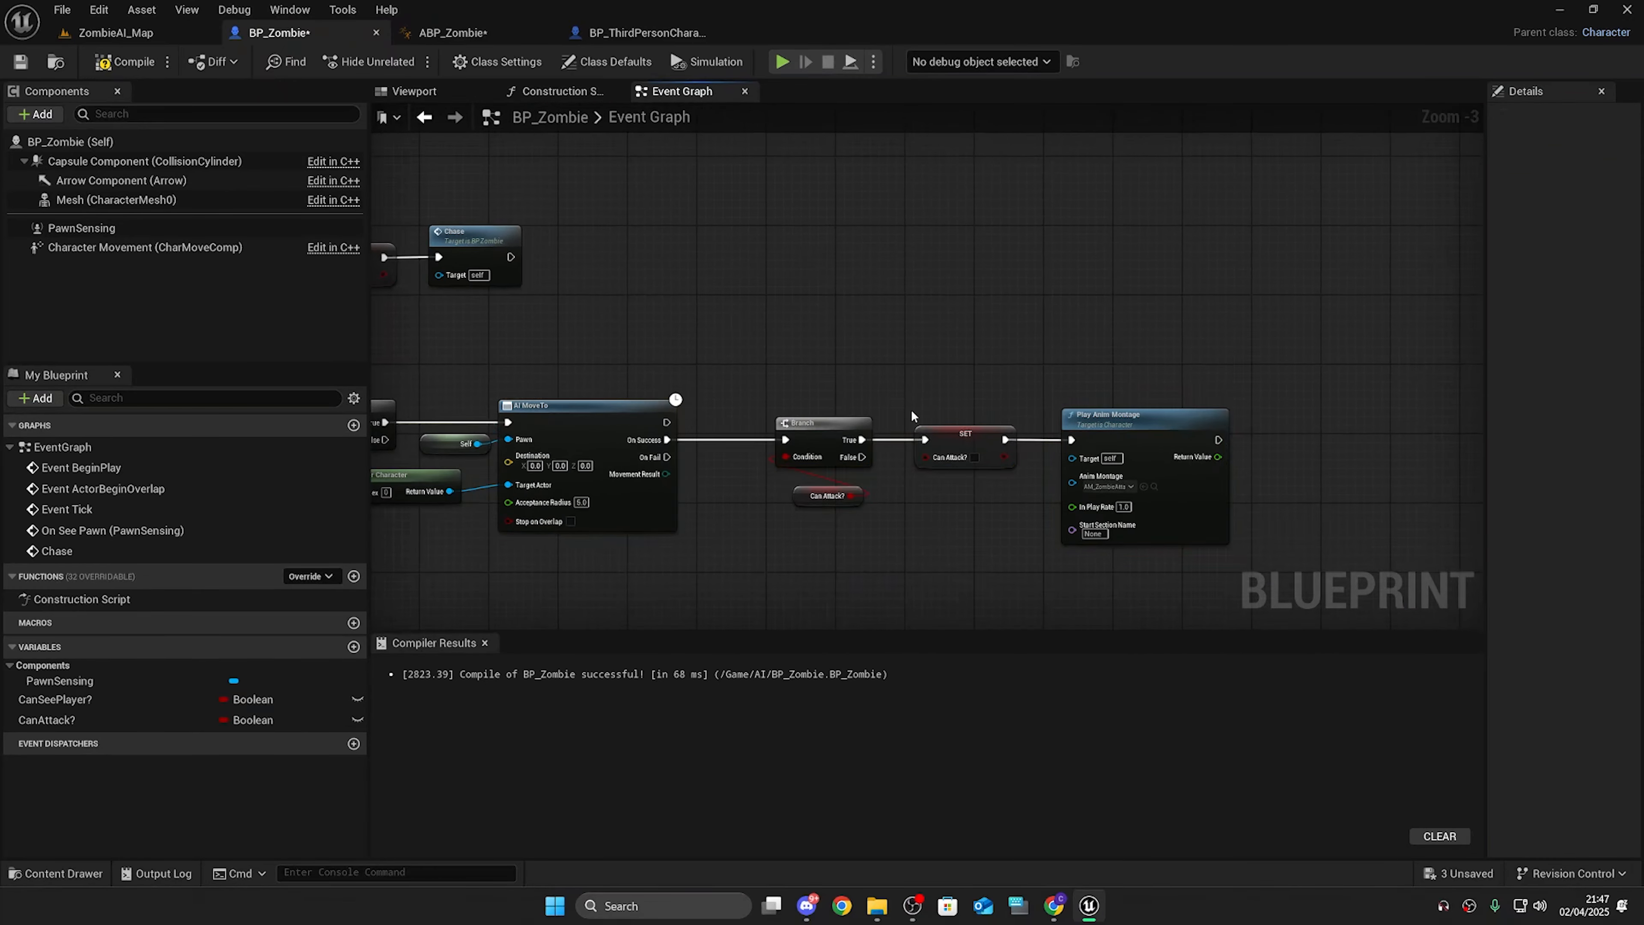
drag(905, 337, 981, 536)
click(978, 500)
click(972, 328)
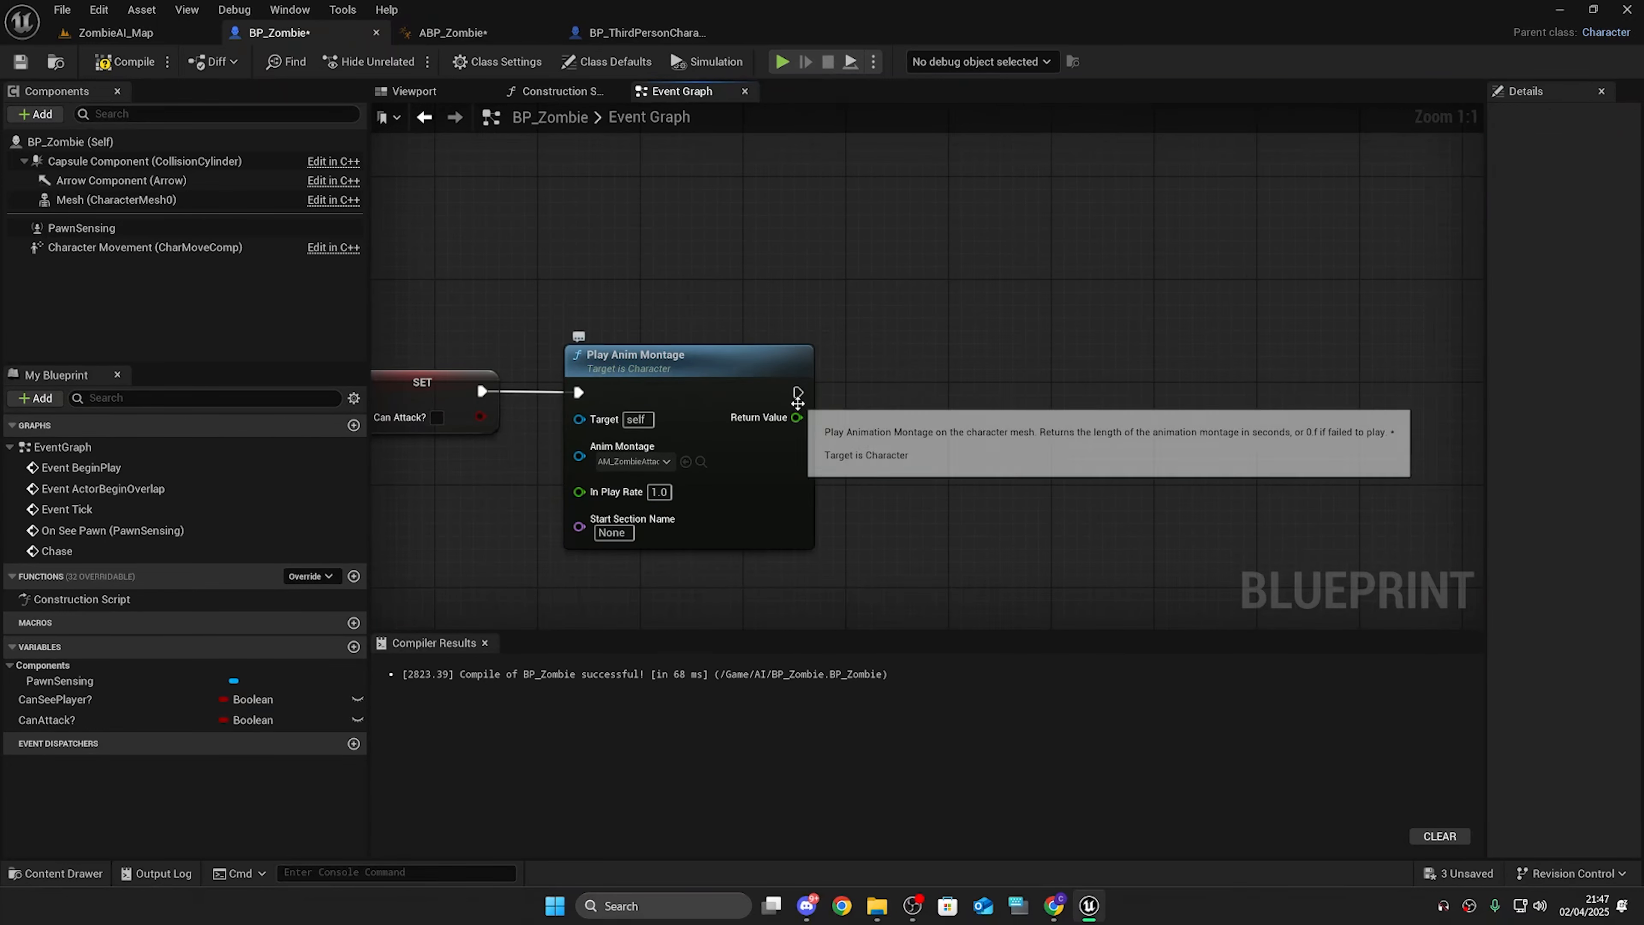
mouse_move(972, 406)
right_down()
mouse_move(932, 330)
mouse_move(996, 419)
right_up()
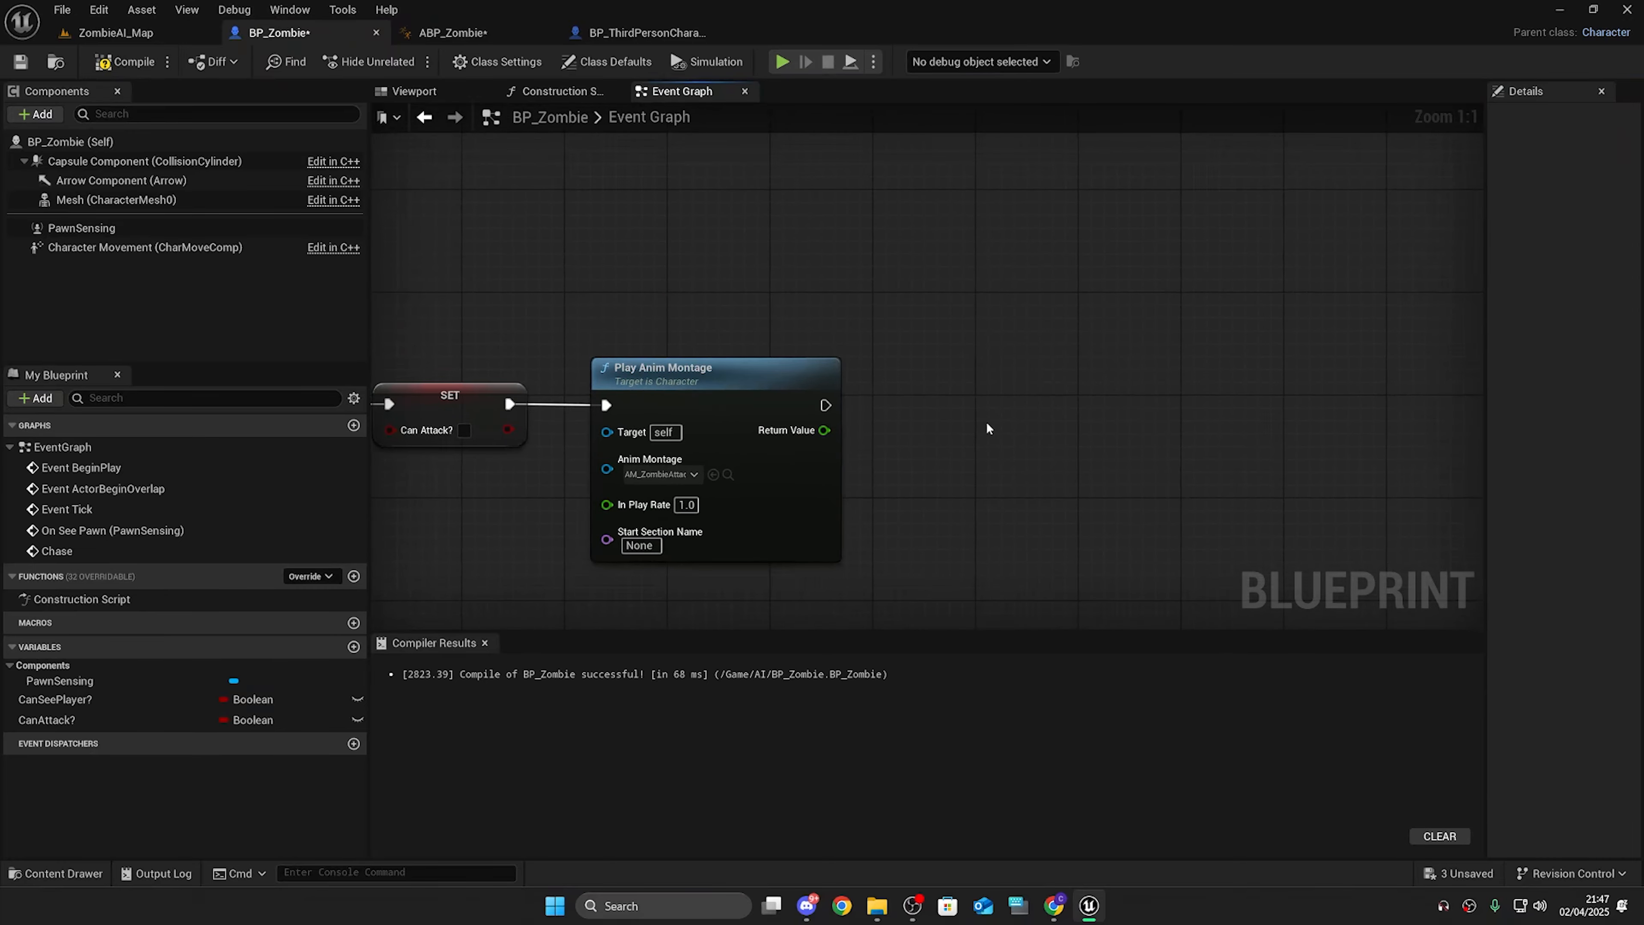
click(727, 474)
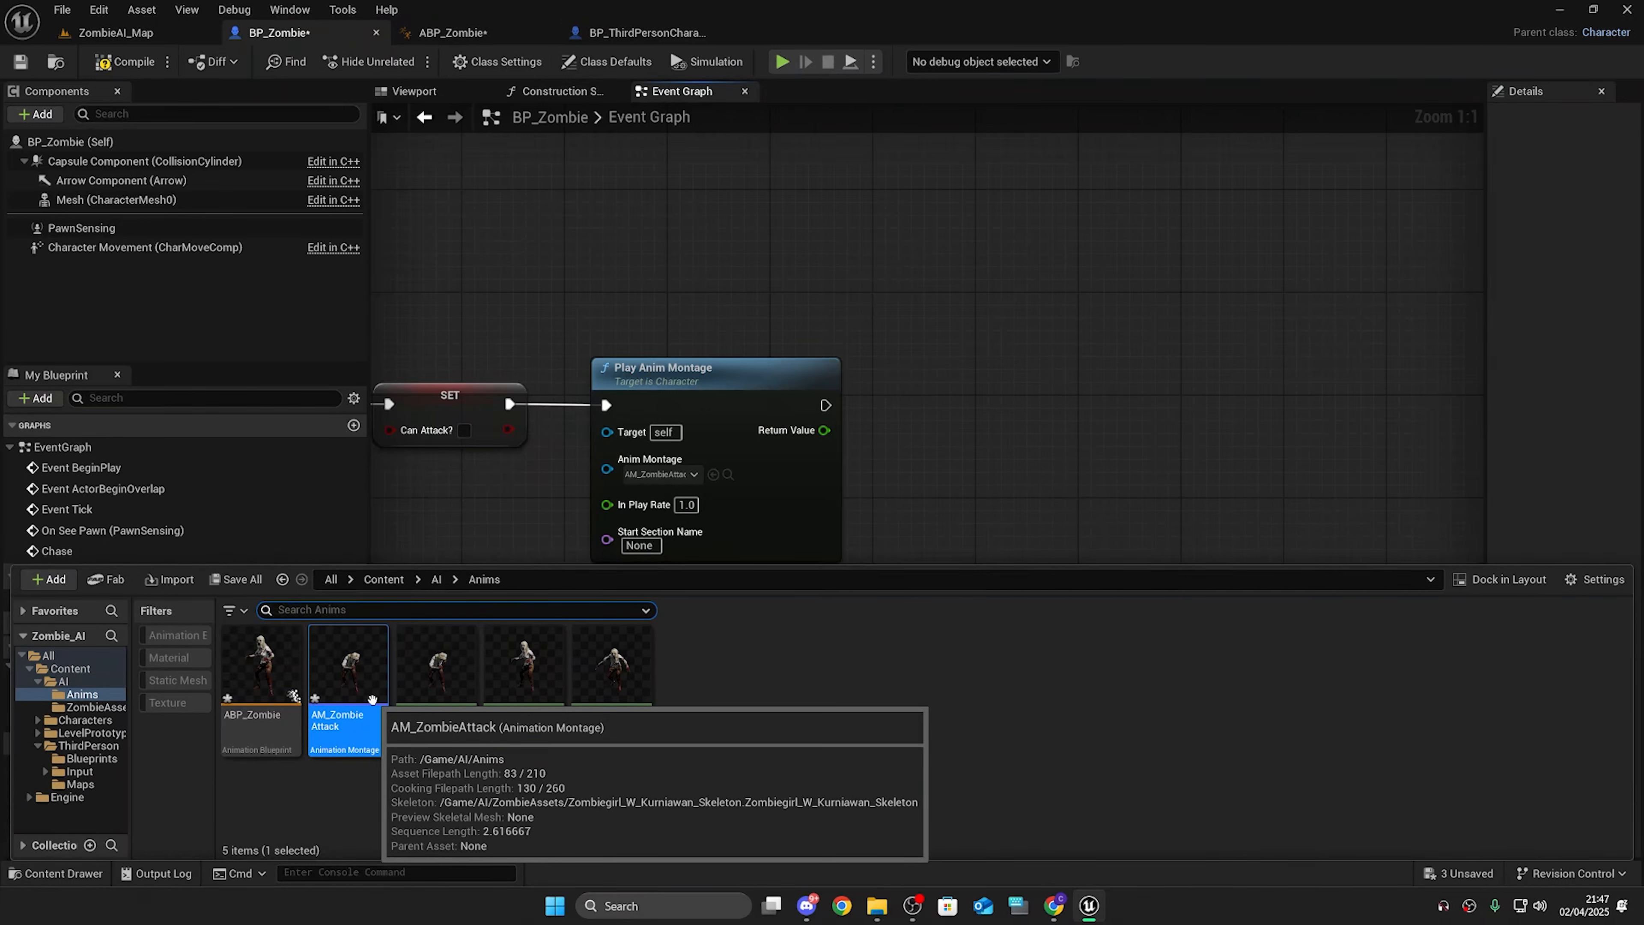
right_drag(1037, 430, 998, 389)
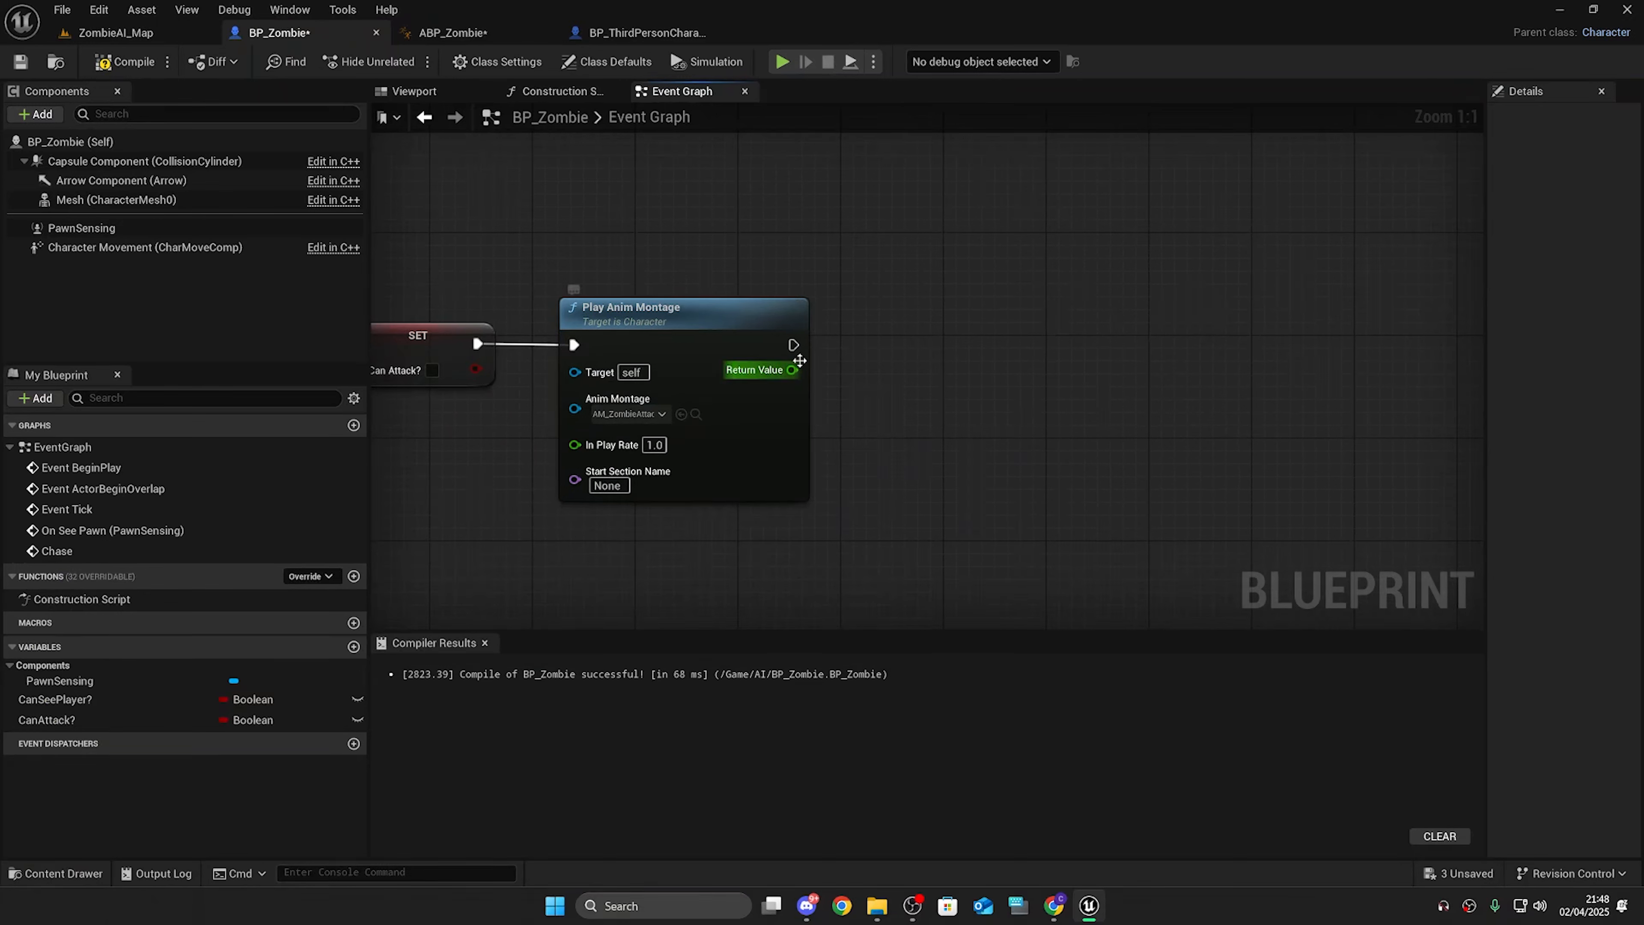
Step: Add a Delay after Play Anim Montage and wire the montage's Return Value into the Delay's Duration
drag(791, 344, 1004, 355)
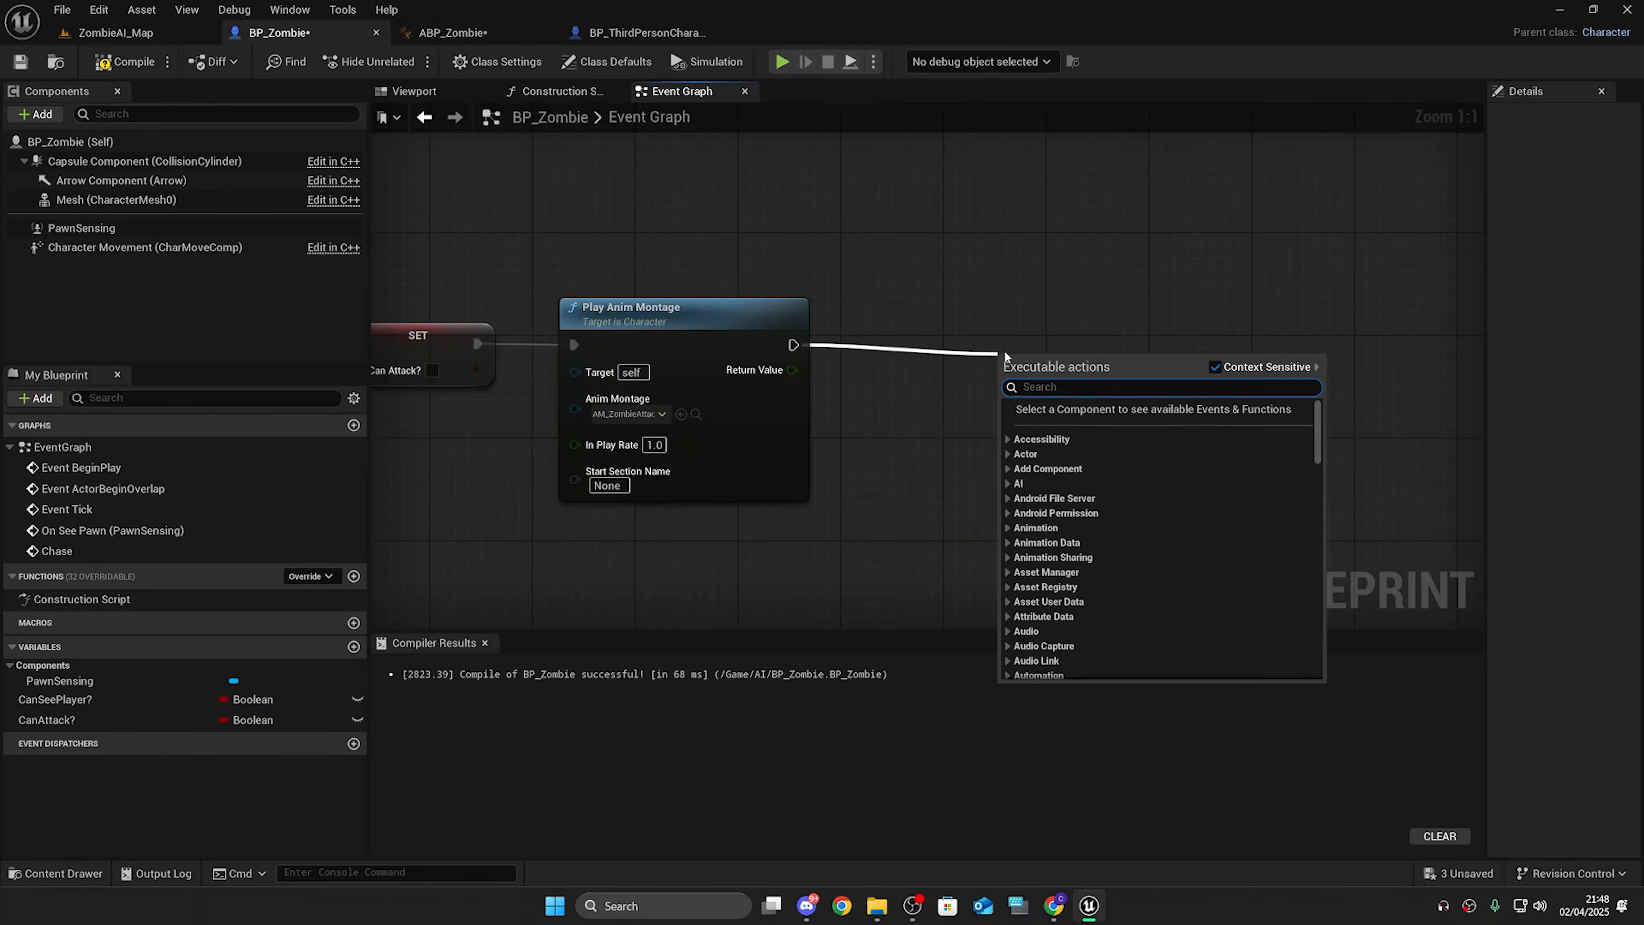
text(delay)
key(Return)
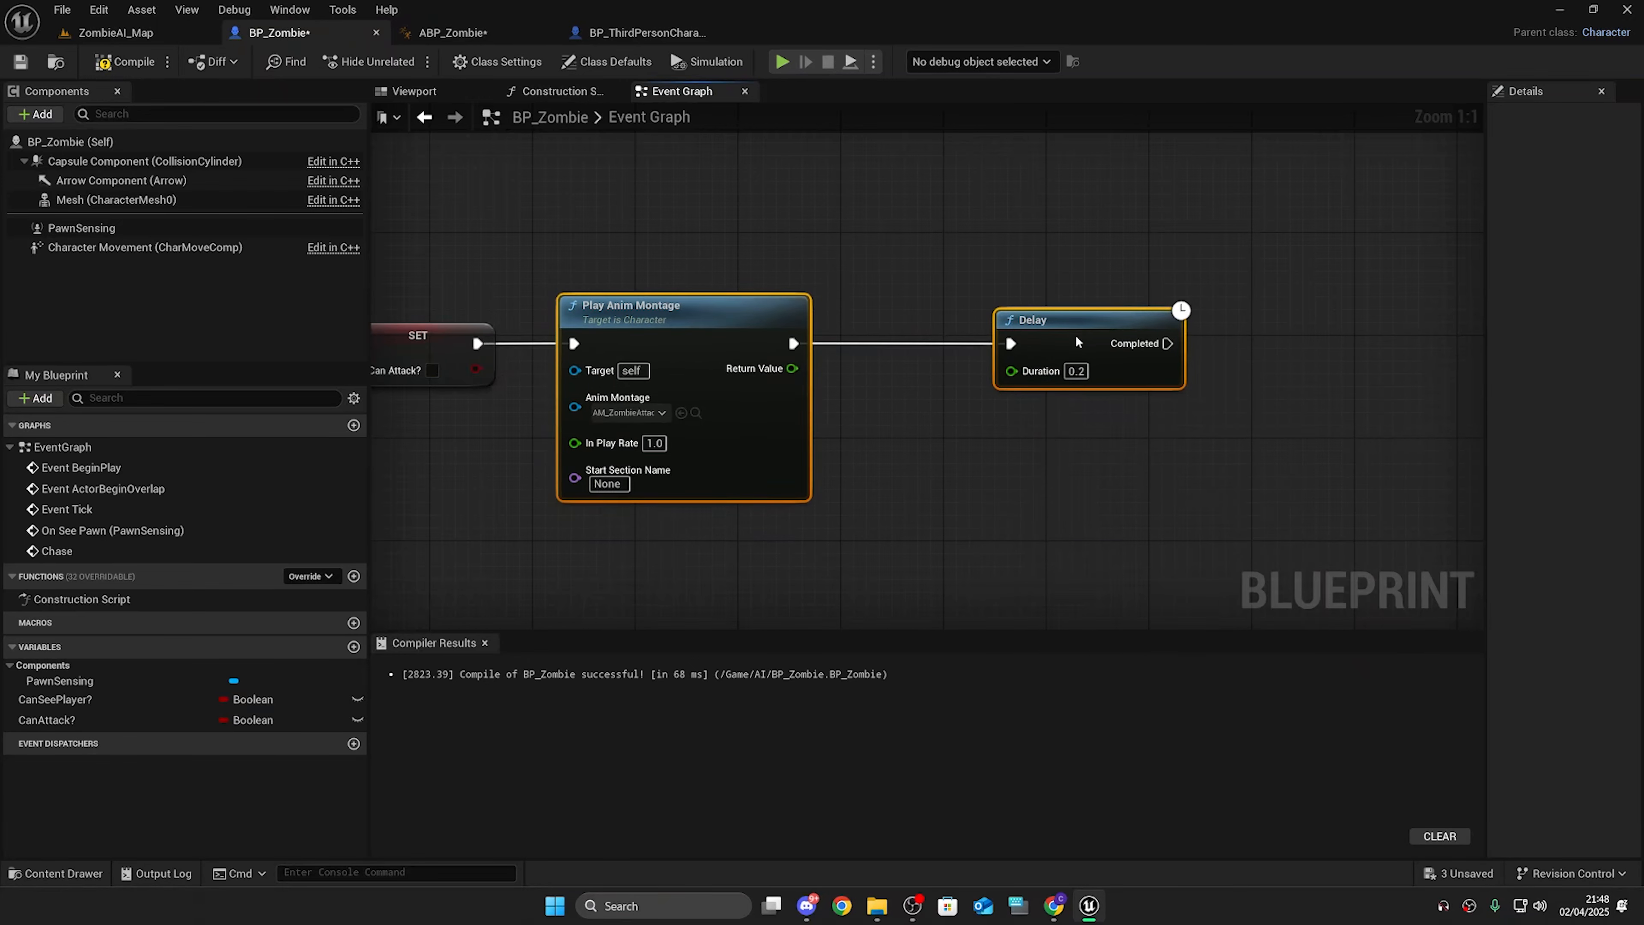
drag(791, 369, 1054, 372)
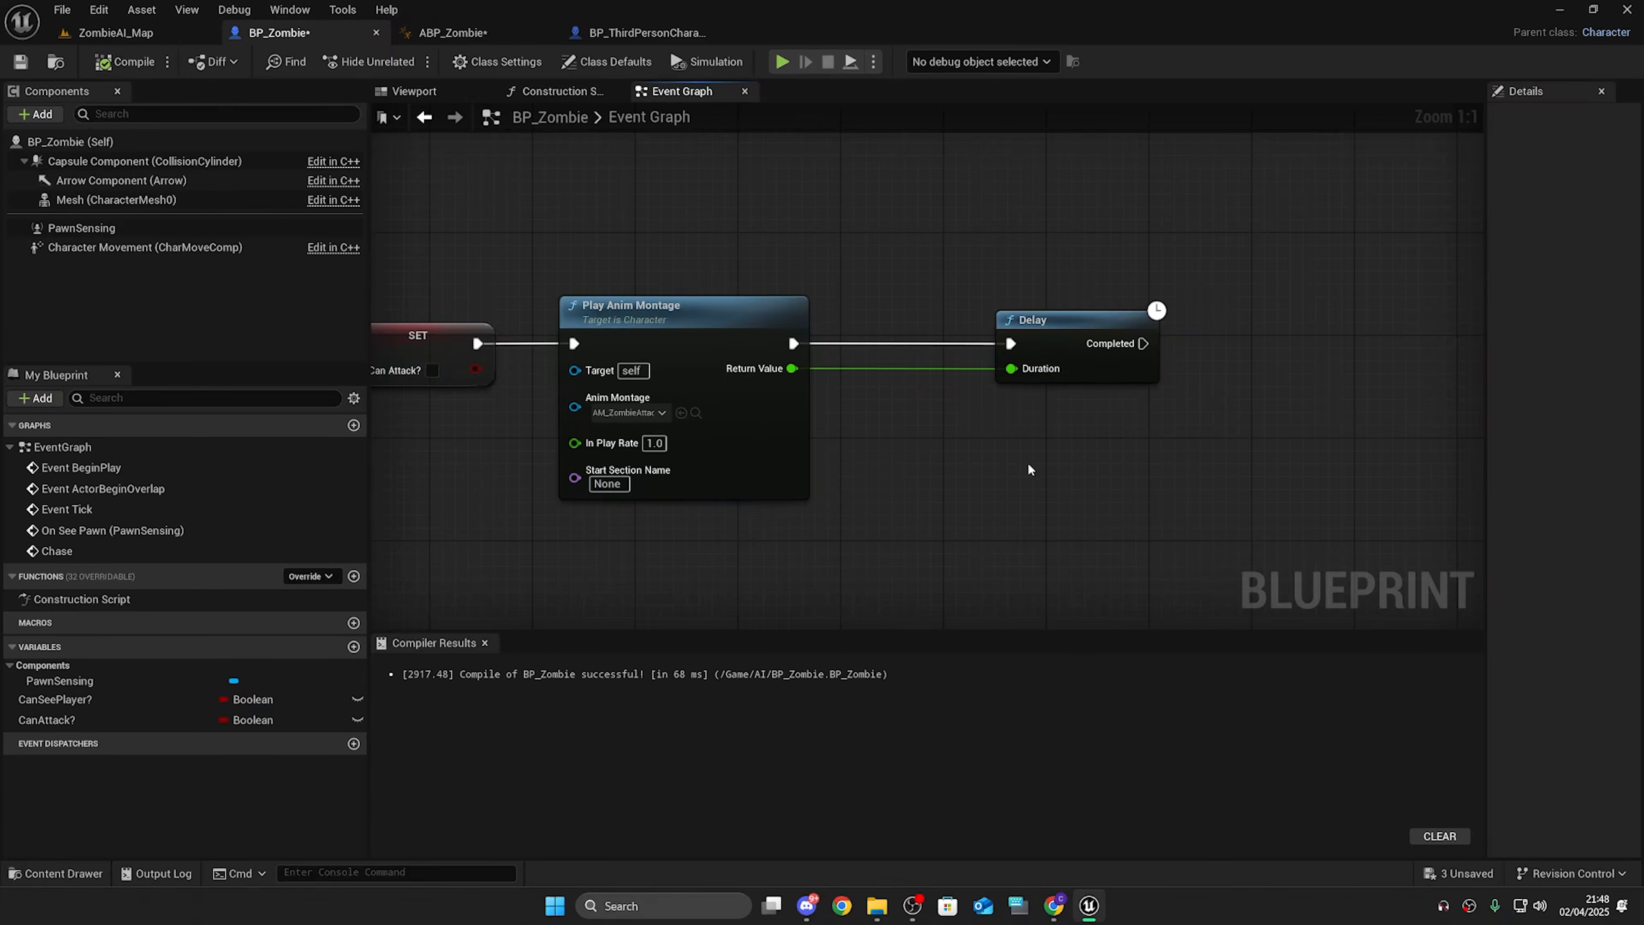
Step: Play the game to test the zombie, then exit the preview
click(783, 62)
click(981, 316)
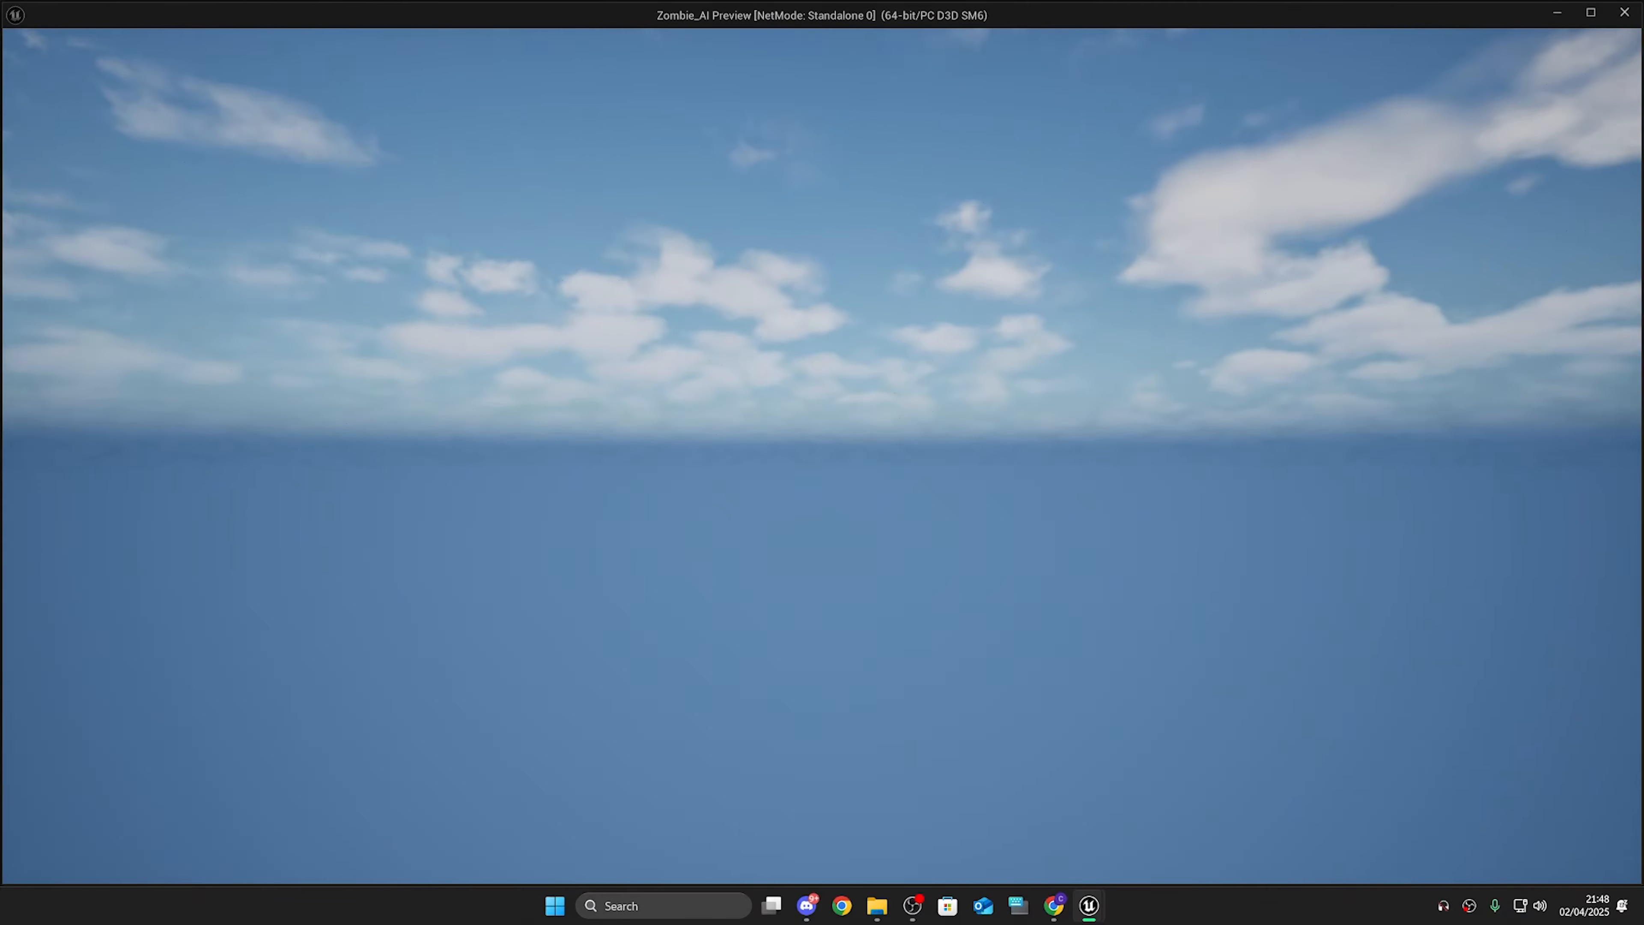
key(Escape)
Step: Place a Player Start on the nav mesh floor in ZombieAI_Map and play the level
click(156, 34)
right_drag(769, 351, 867, 414)
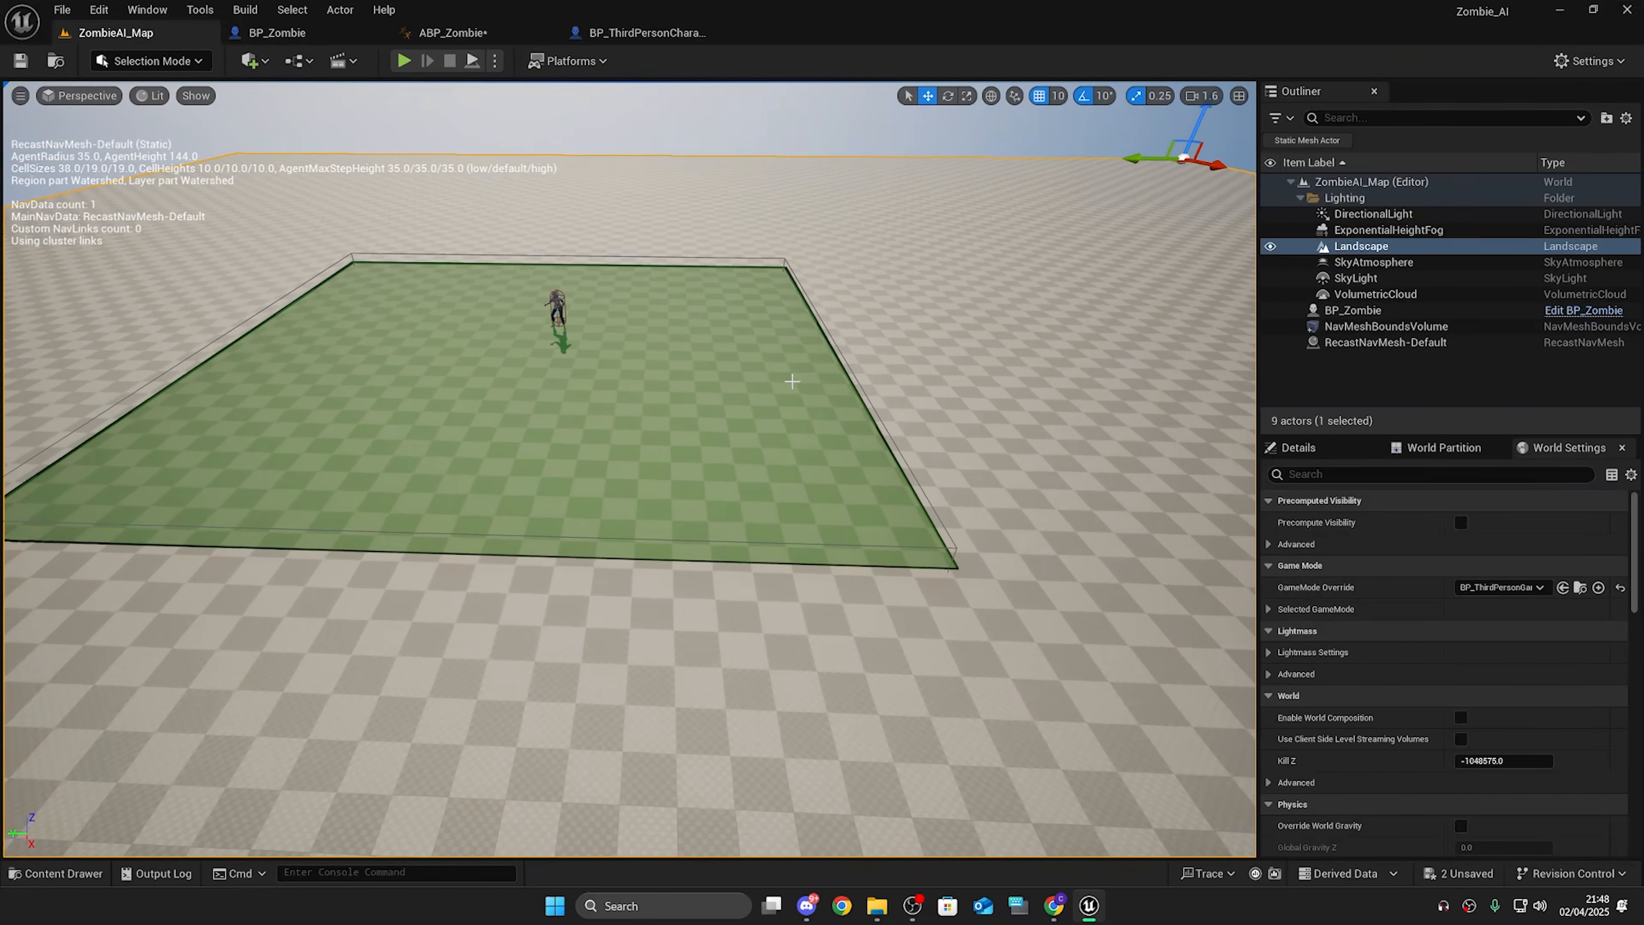
key(ctrl+space)
click(624, 459)
right_click(503, 487)
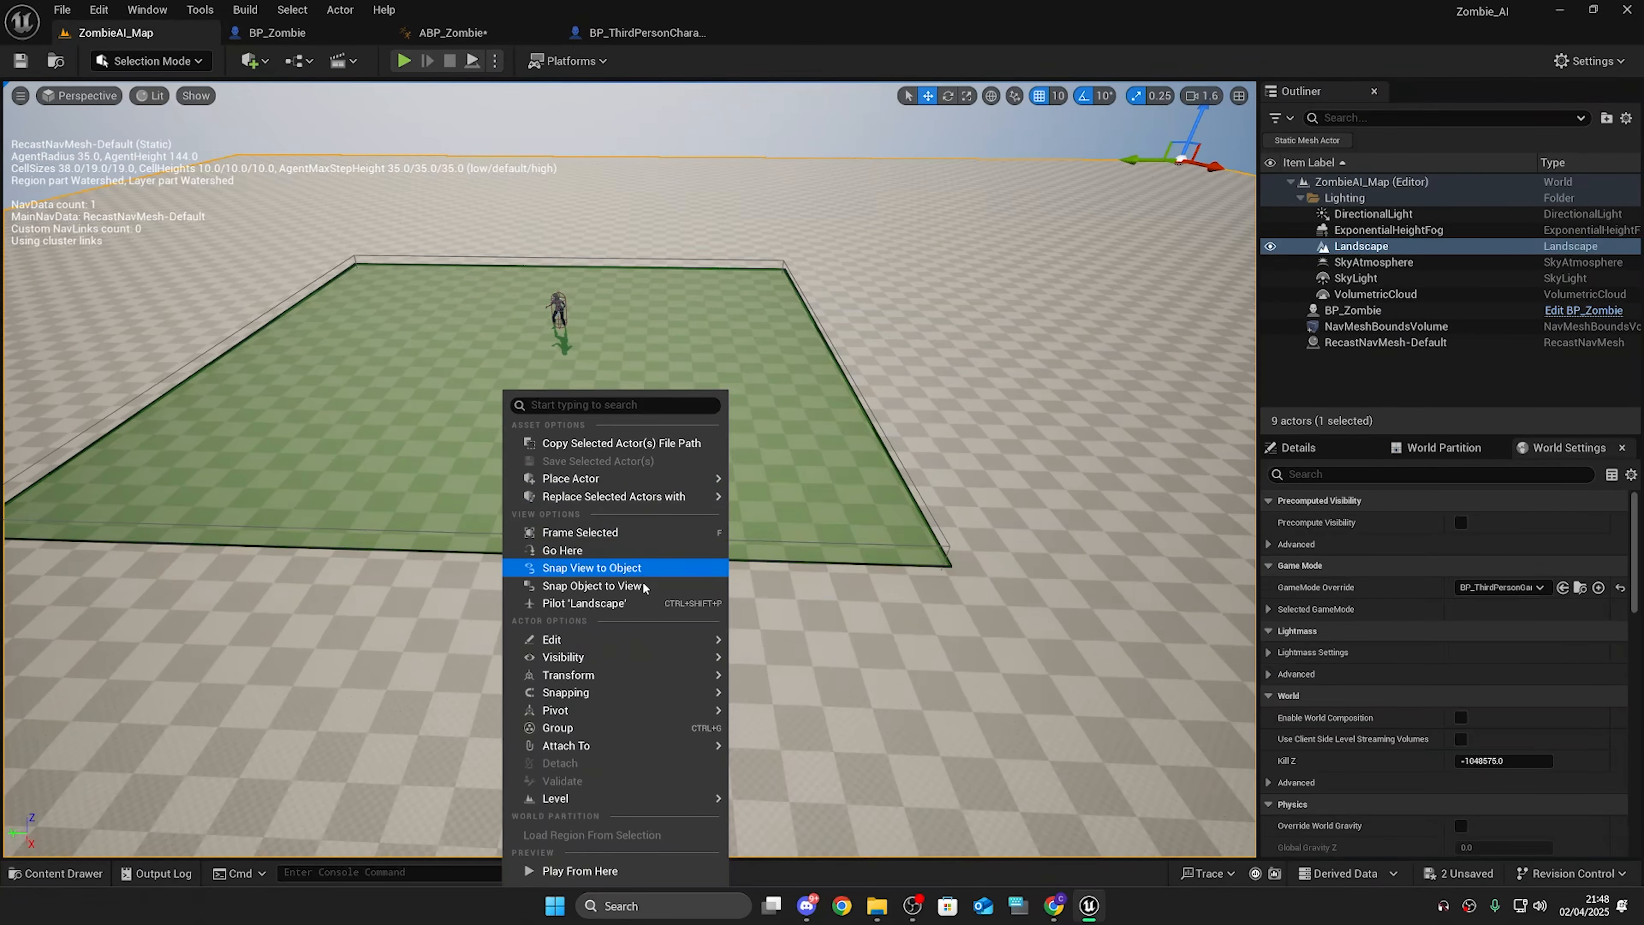
mouse_move(482, 496)
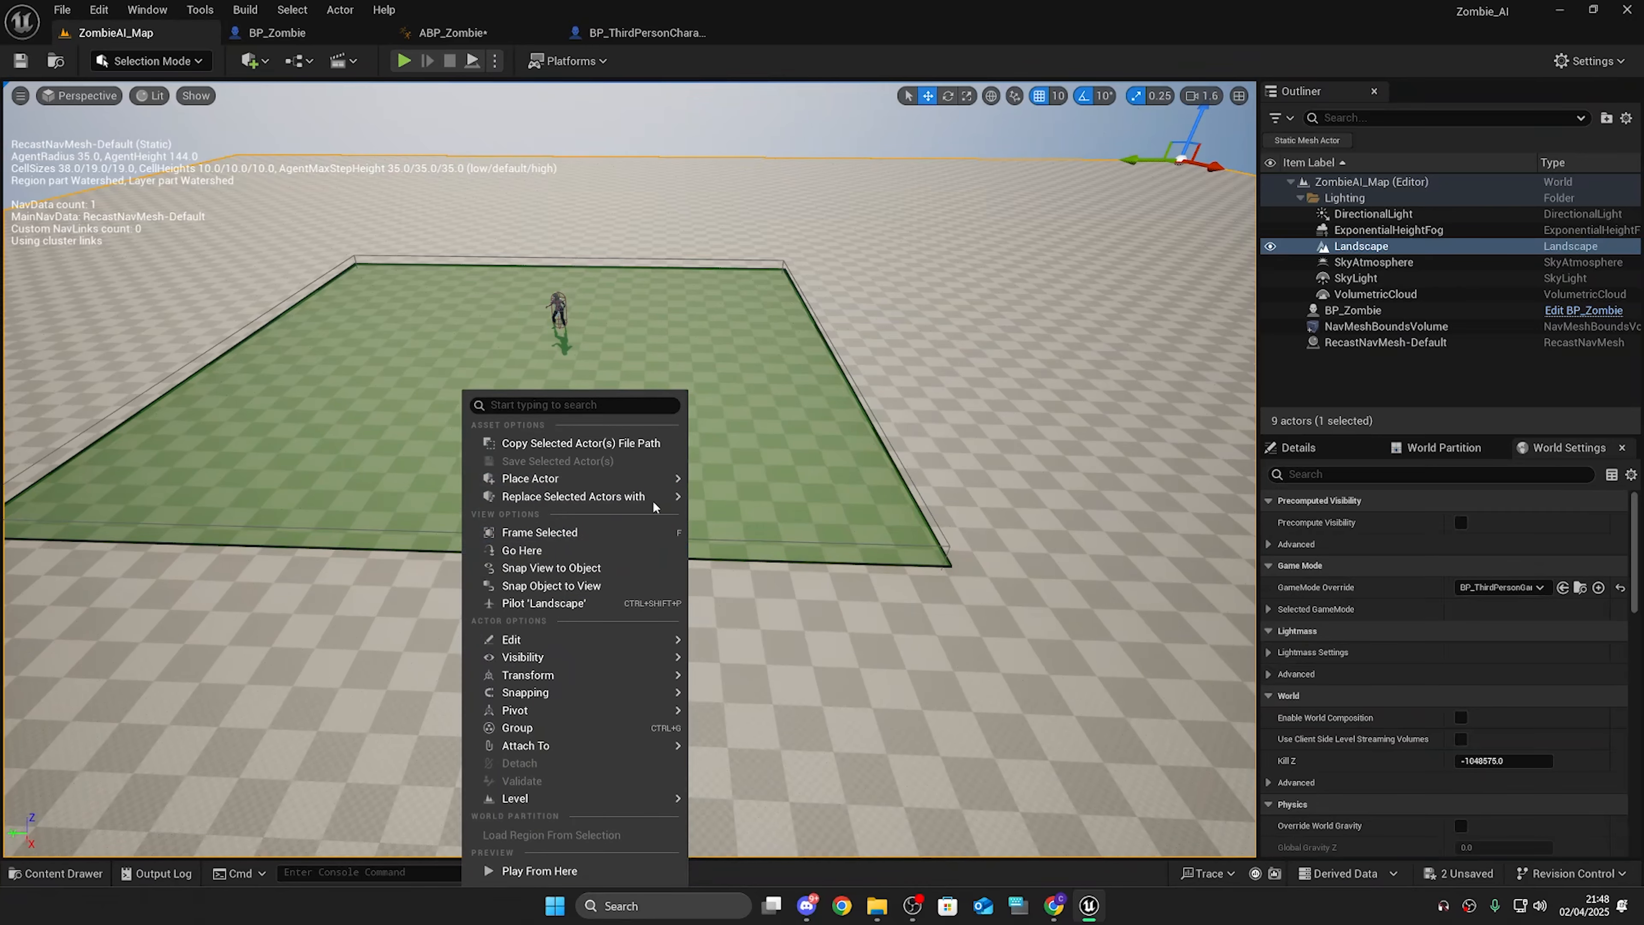
mouse_move(656, 479)
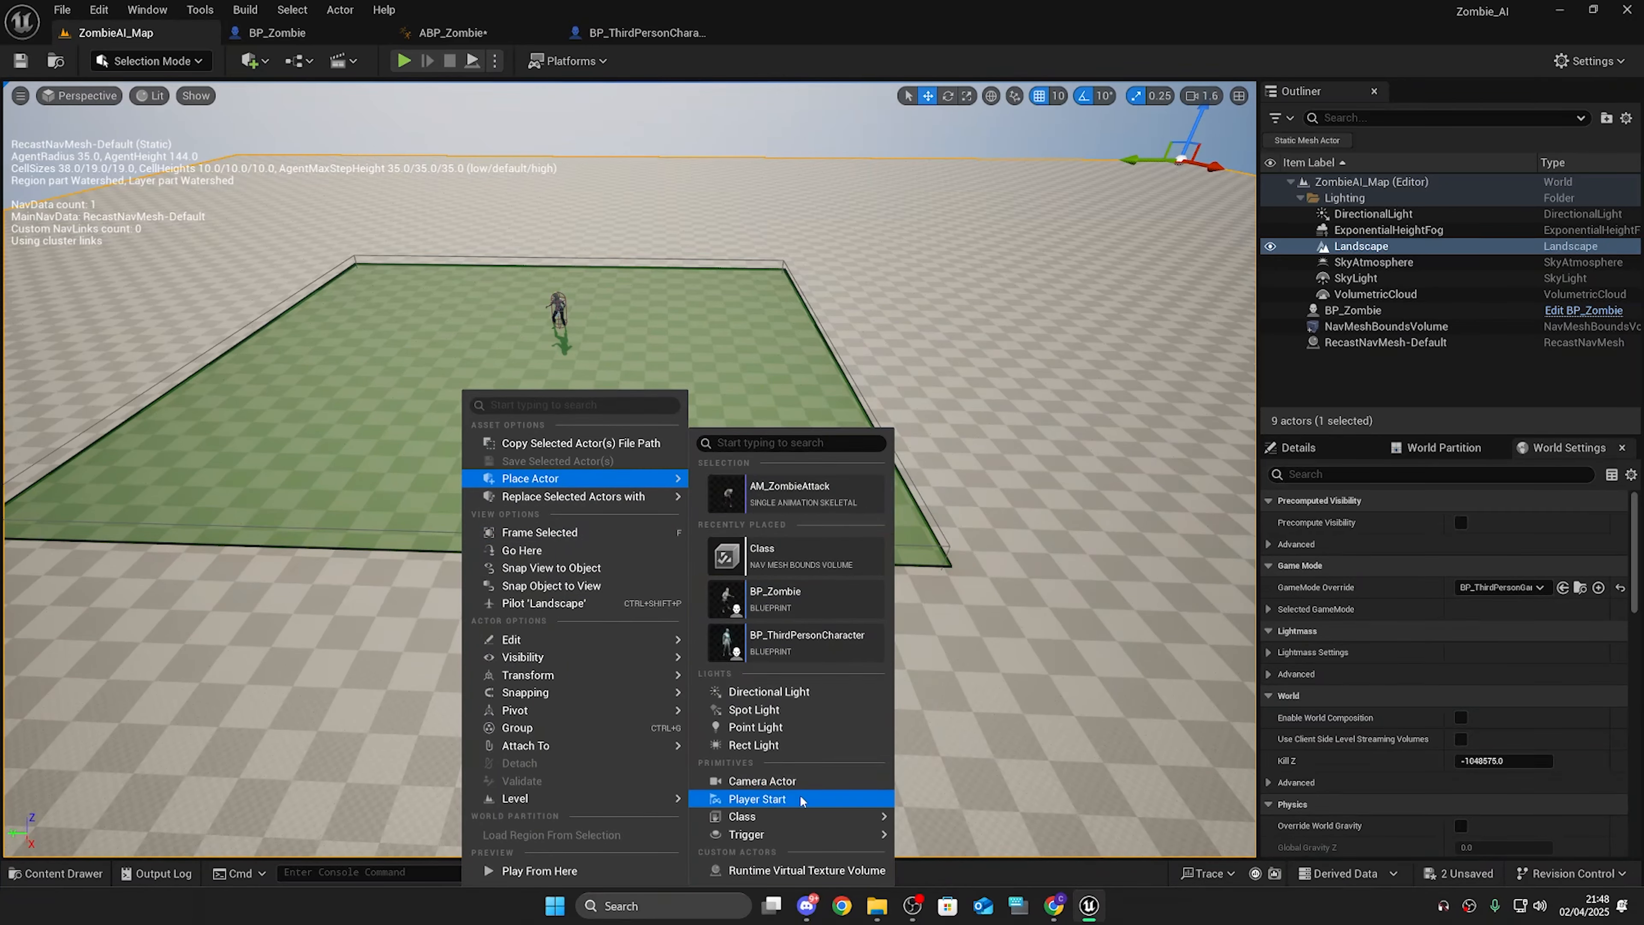
click(756, 799)
right_drag(756, 798, 796, 777)
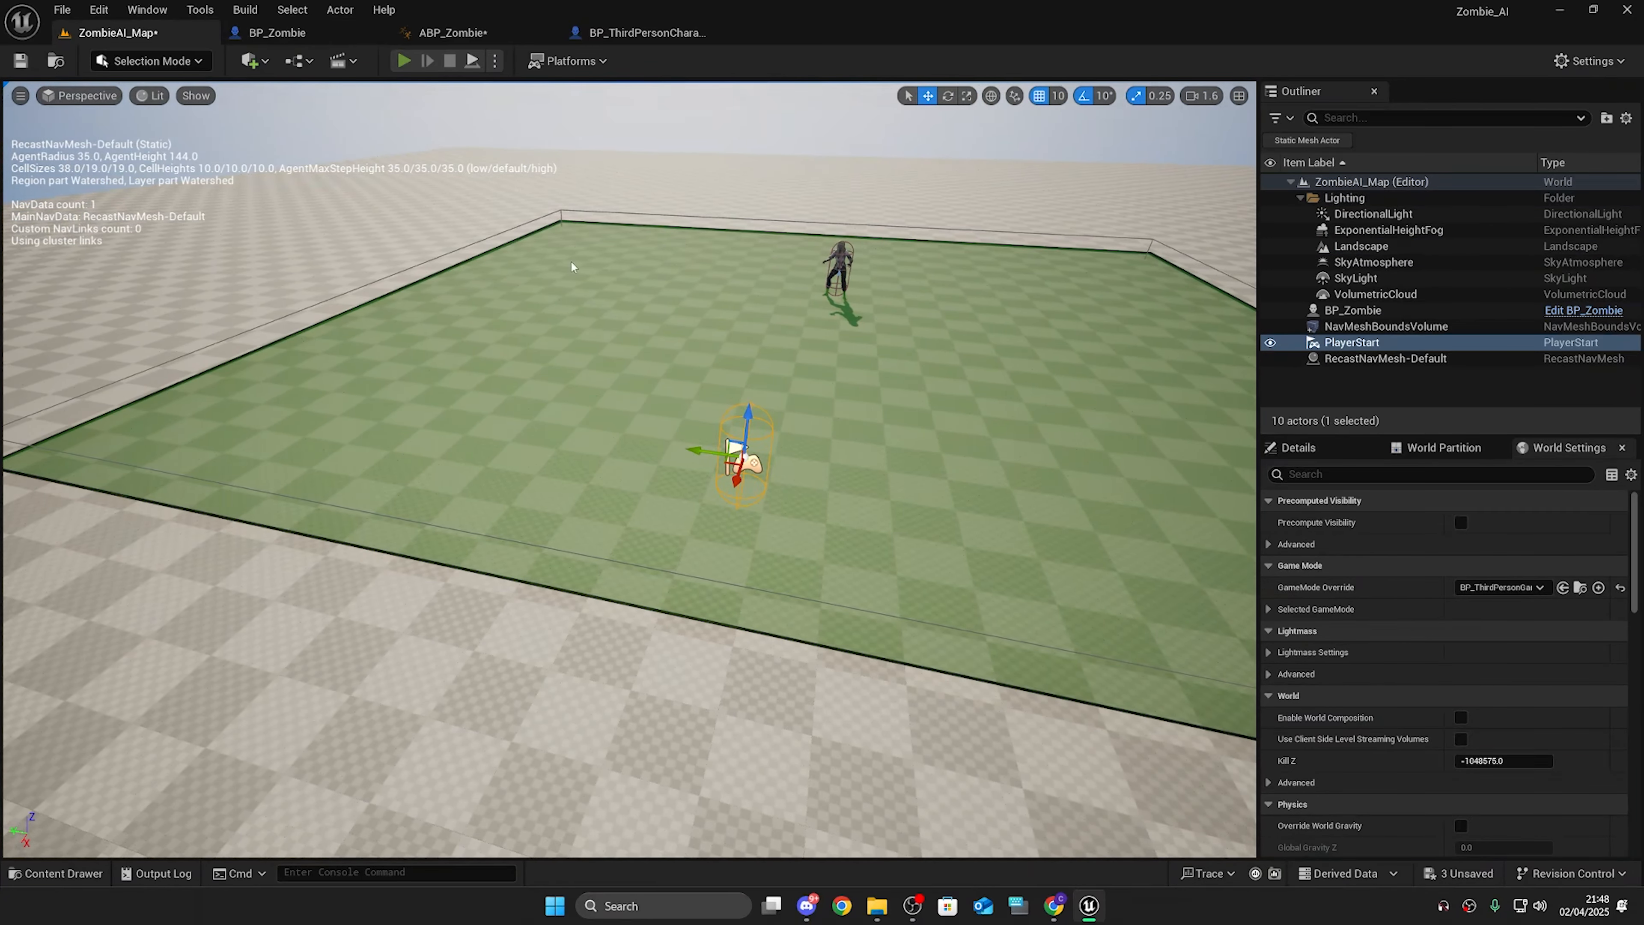
click(403, 60)
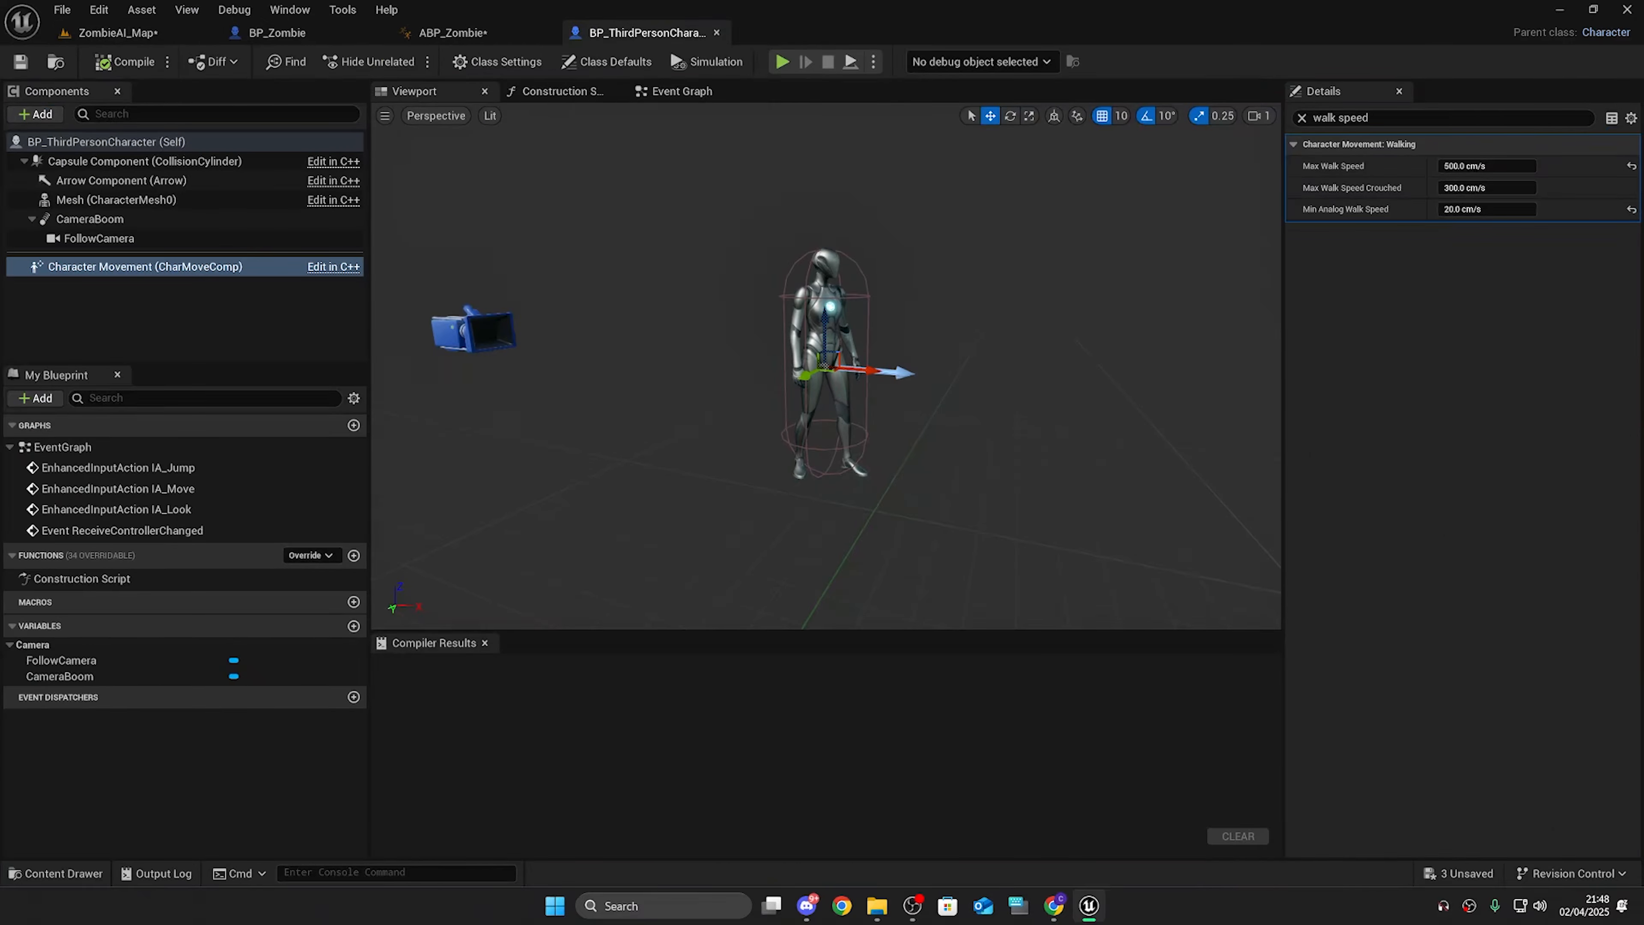
Step: After the Delay completes, set CanAttack? to false with a SET node, then play the level to test
click(245, 28)
right_drag(1303, 469, 968, 487)
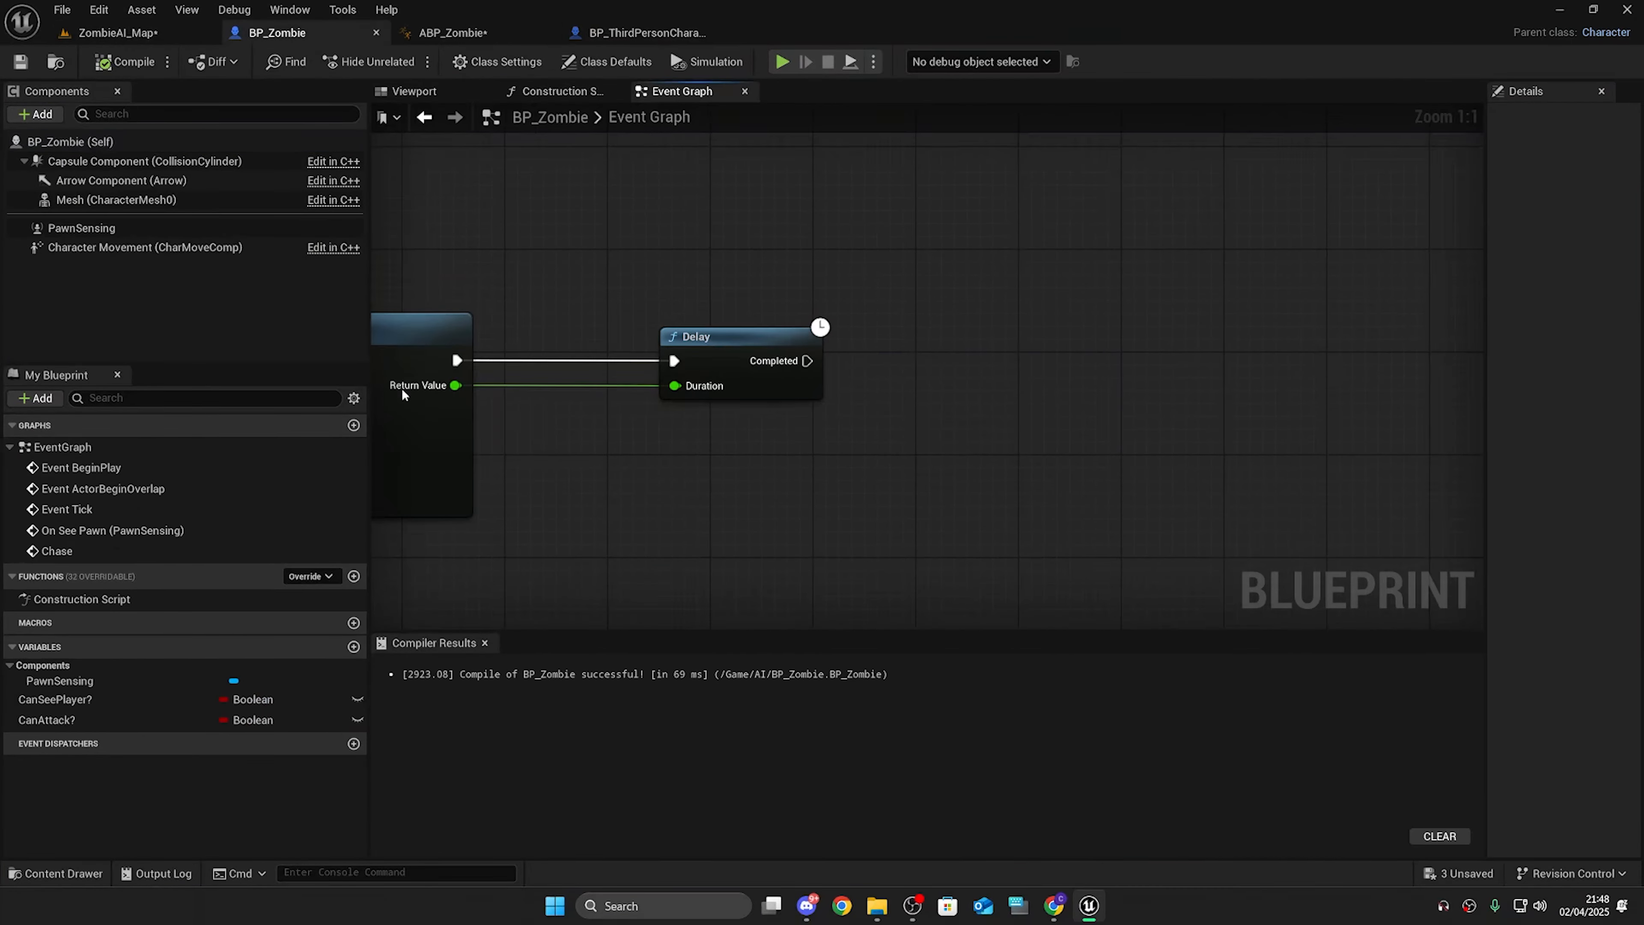
right_drag(402, 389, 473, 439)
drag(99, 720, 1005, 426)
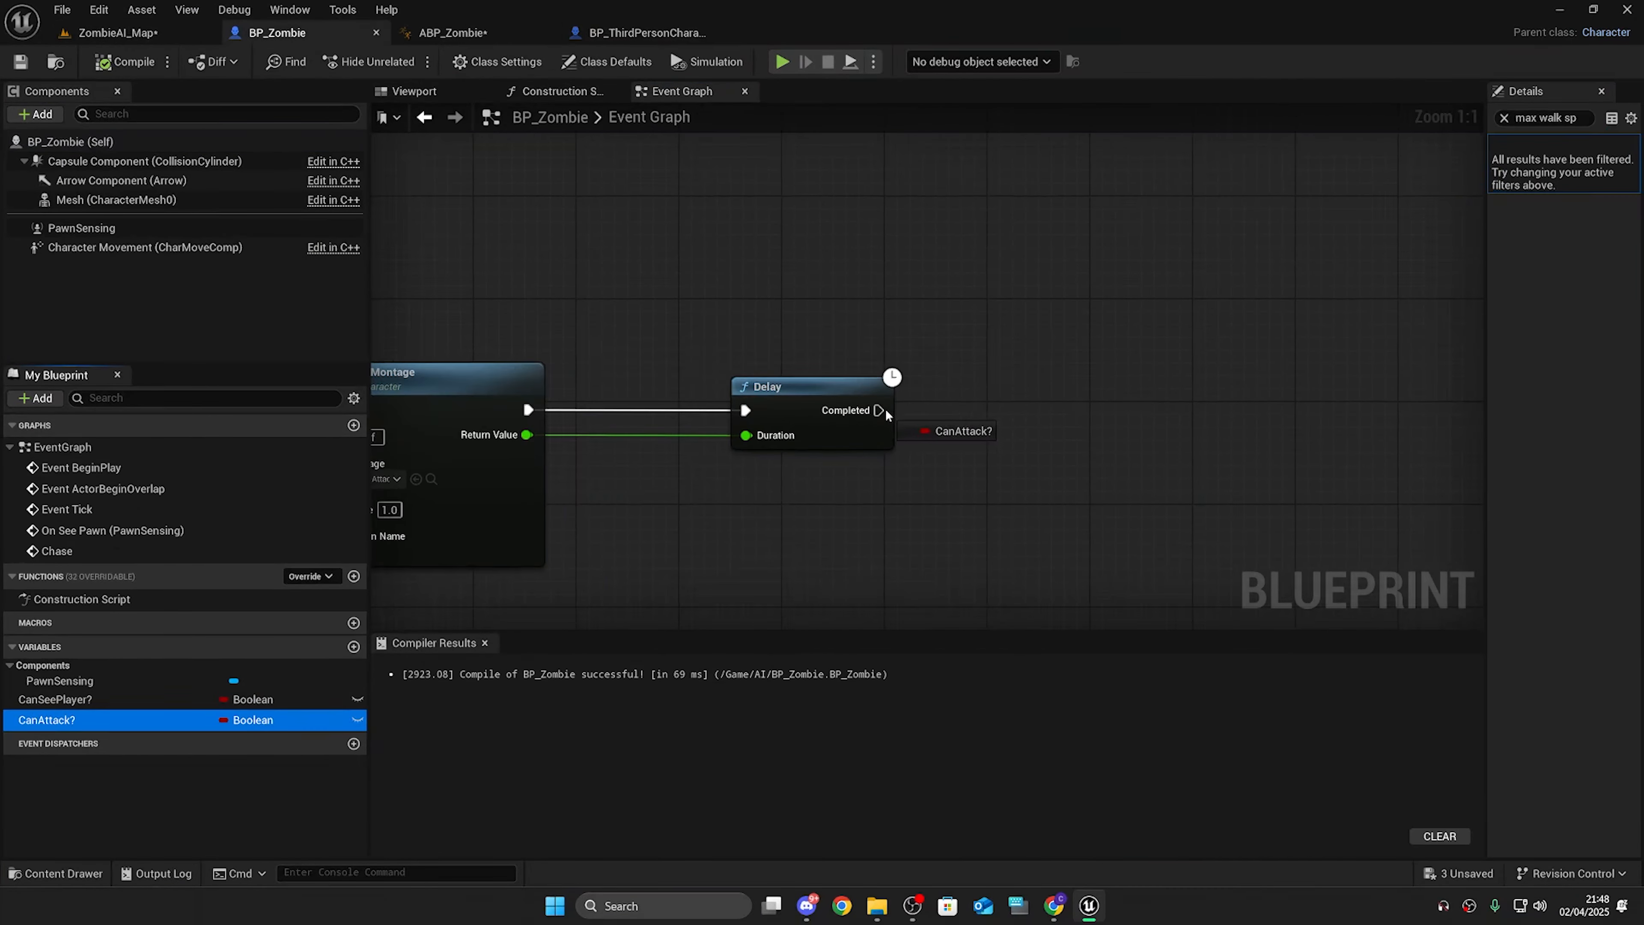
alt+drag(884, 408, 974, 398)
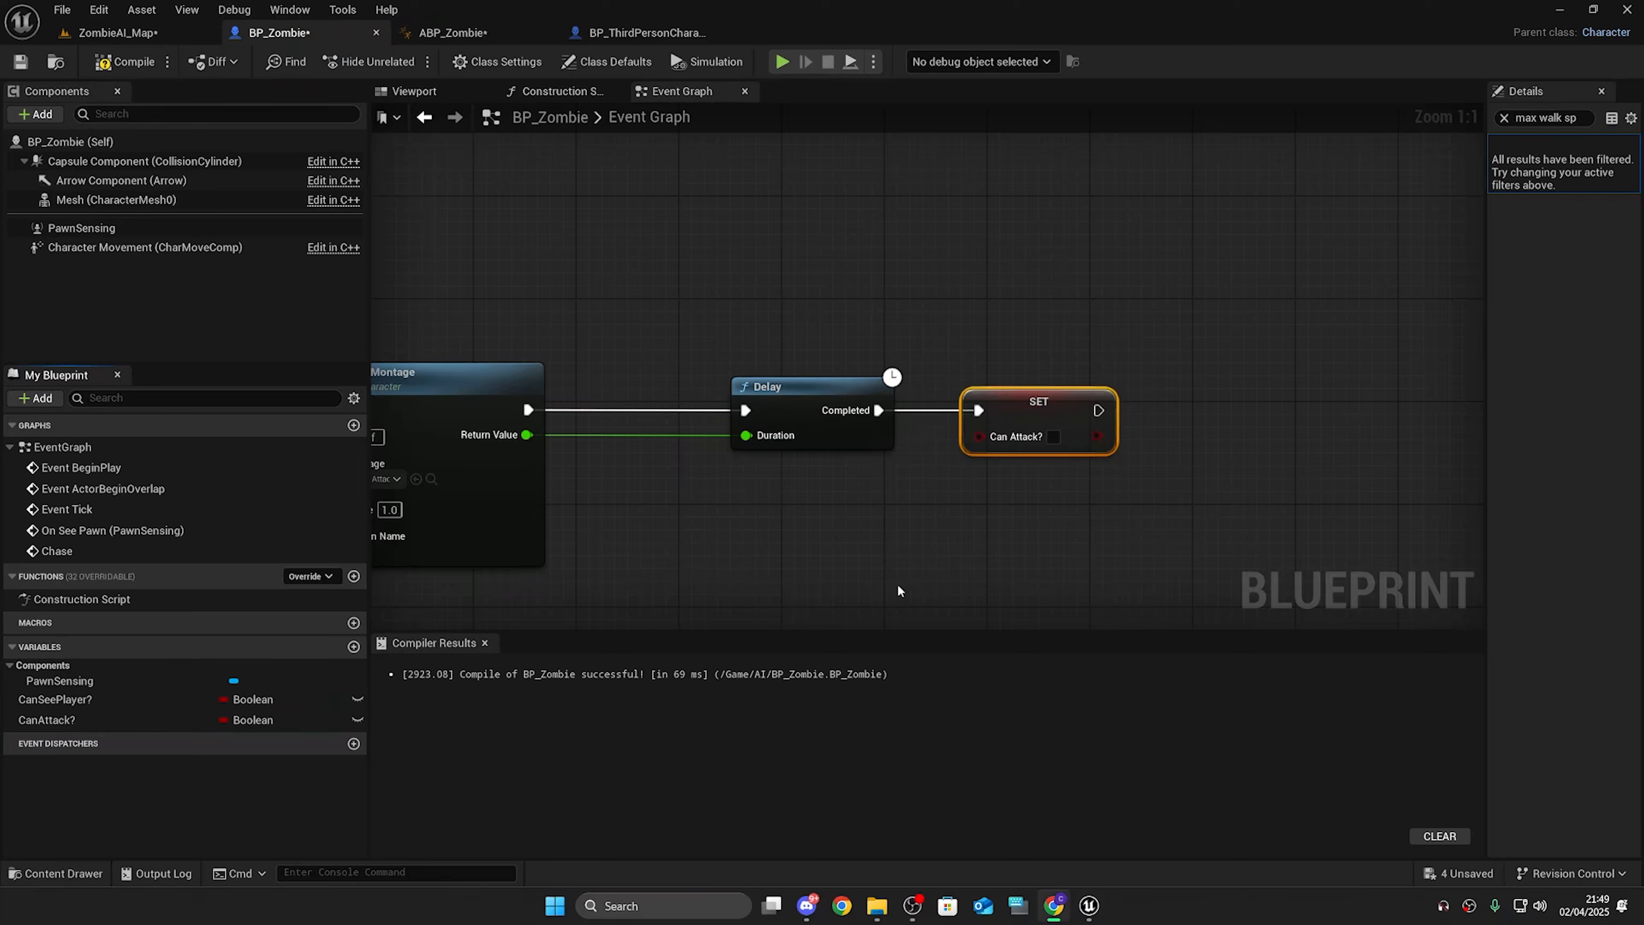
drag(743, 532, 516, 444)
drag(873, 527, 447, 421)
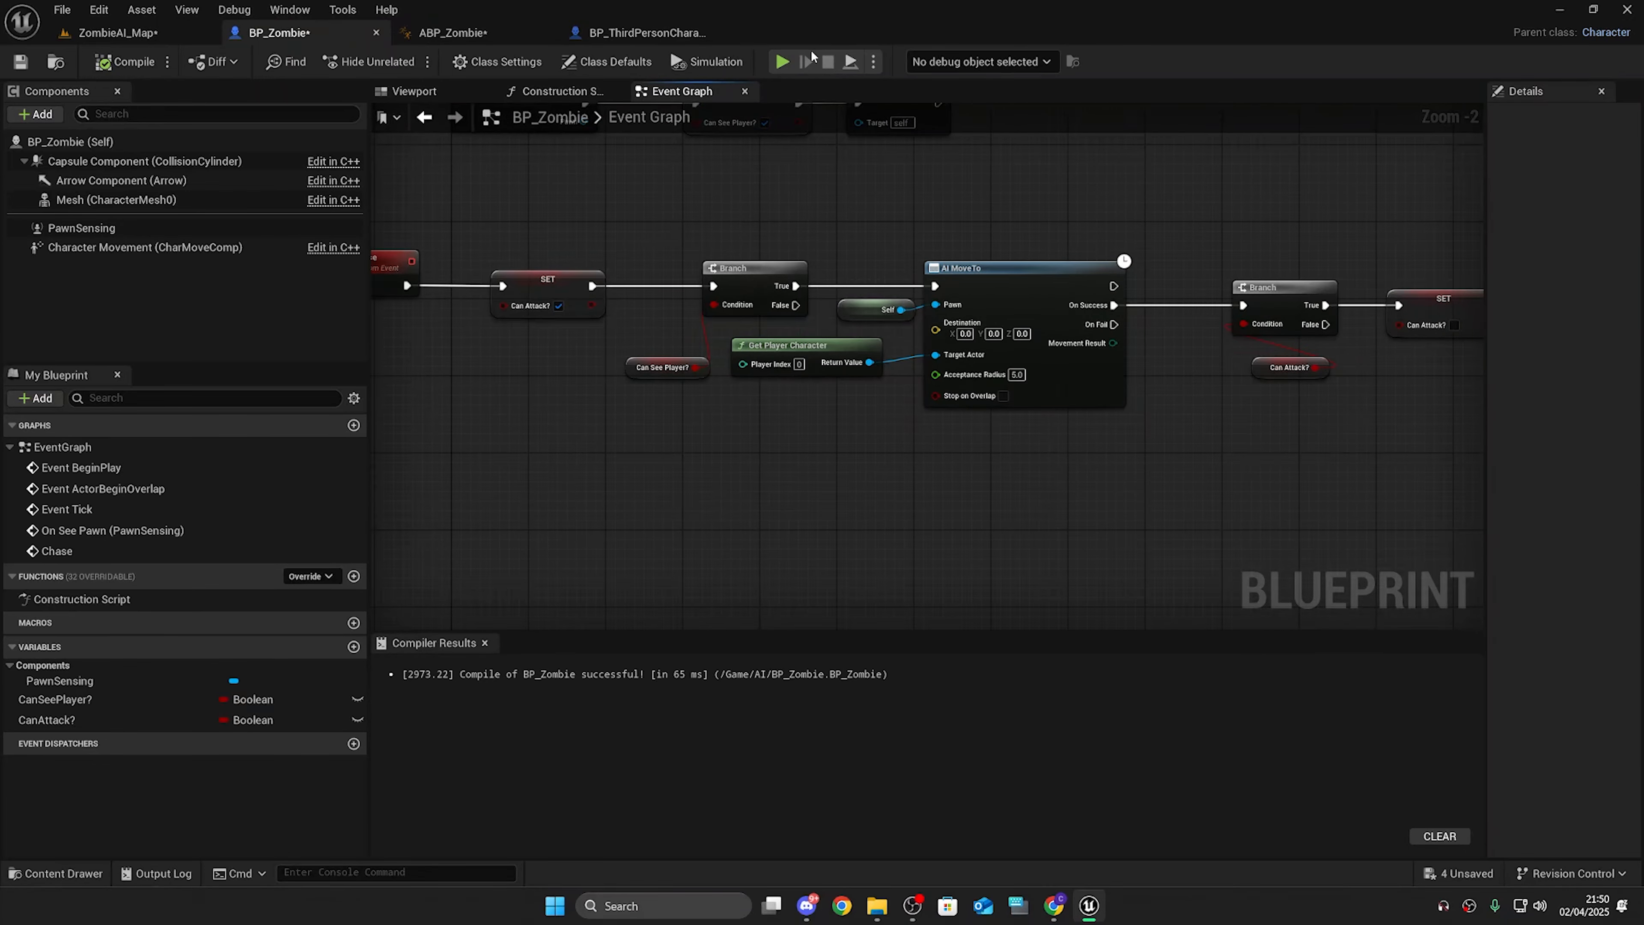
click(784, 62)
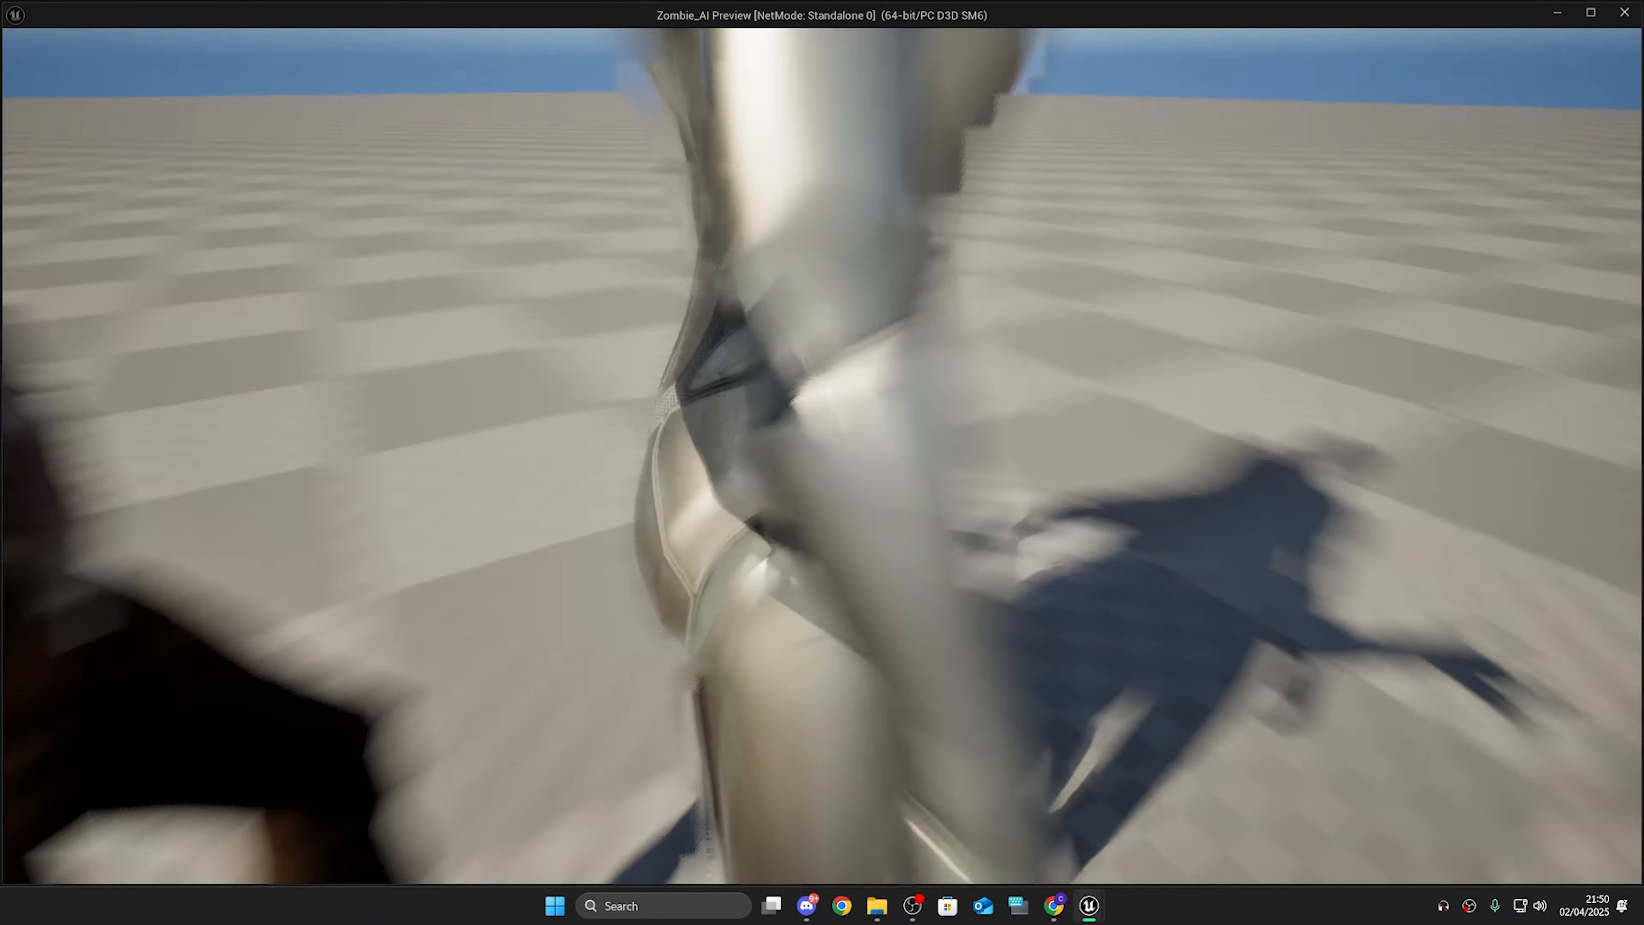
Step: Finish moving the player in the play test and exit the preview back to the Event Graph
key(d)
key(Escape)
right_drag(636, 434, 661, 545)
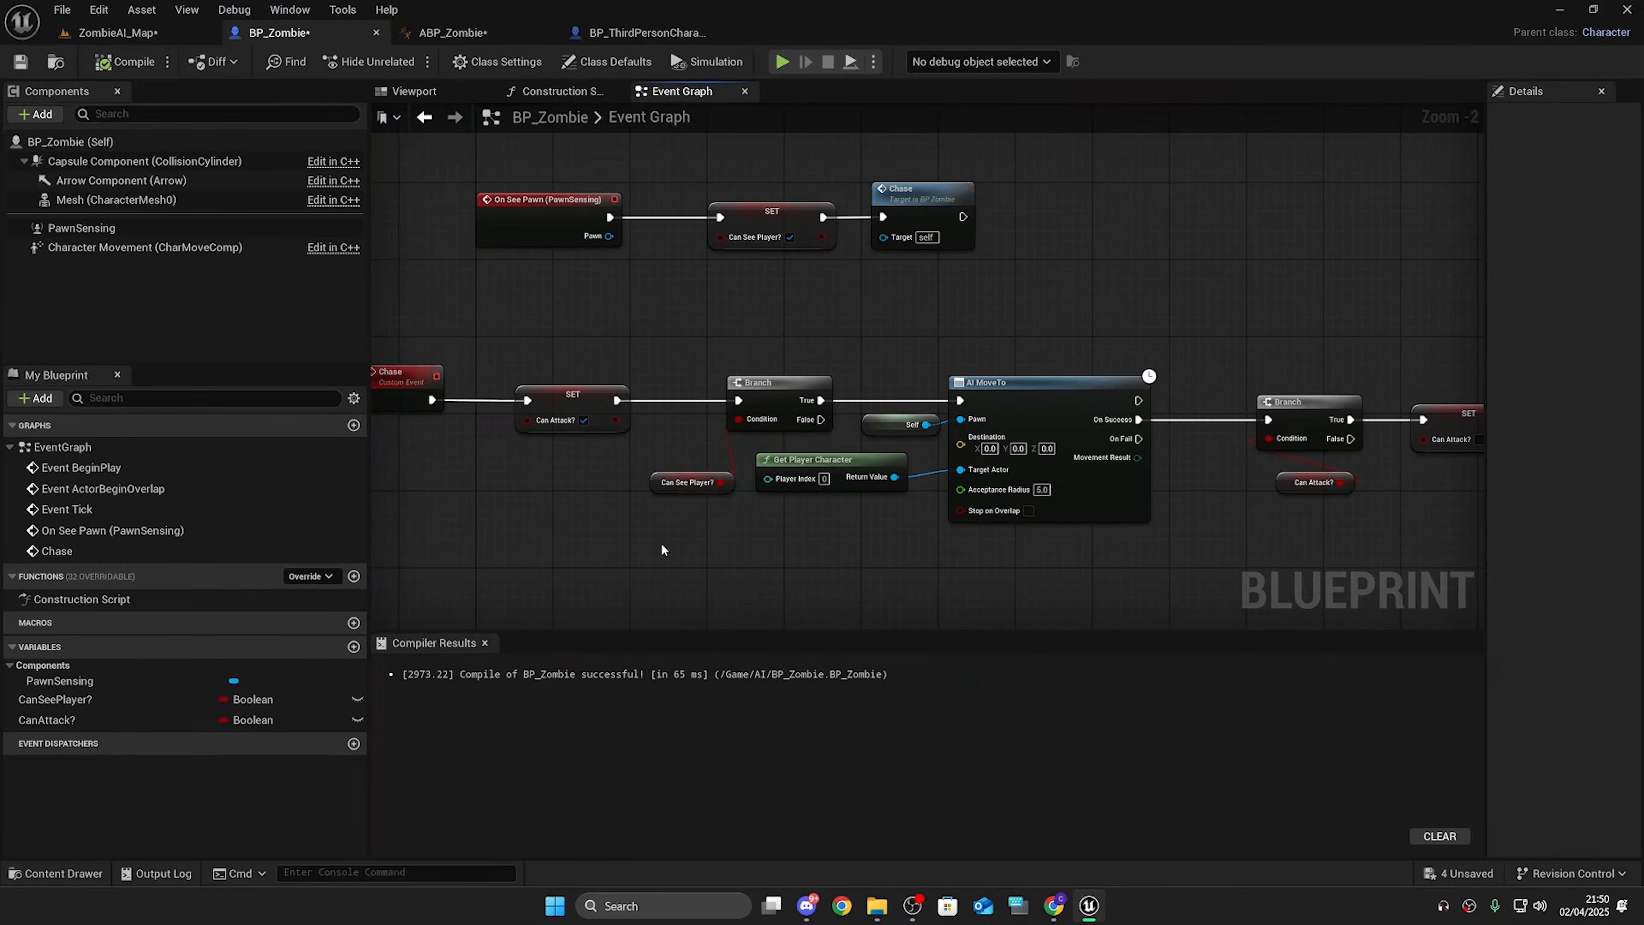
Step: Connect a Branch to Event Tick with Can See Player? as its condition
scroll(702, 515, down, 2)
scroll(727, 513, up, 1)
drag(800, 424, 791, 583)
drag(58, 700, 795, 426)
drag(861, 535, 869, 566)
click(650, 321)
right_drag(937, 299, 908, 354)
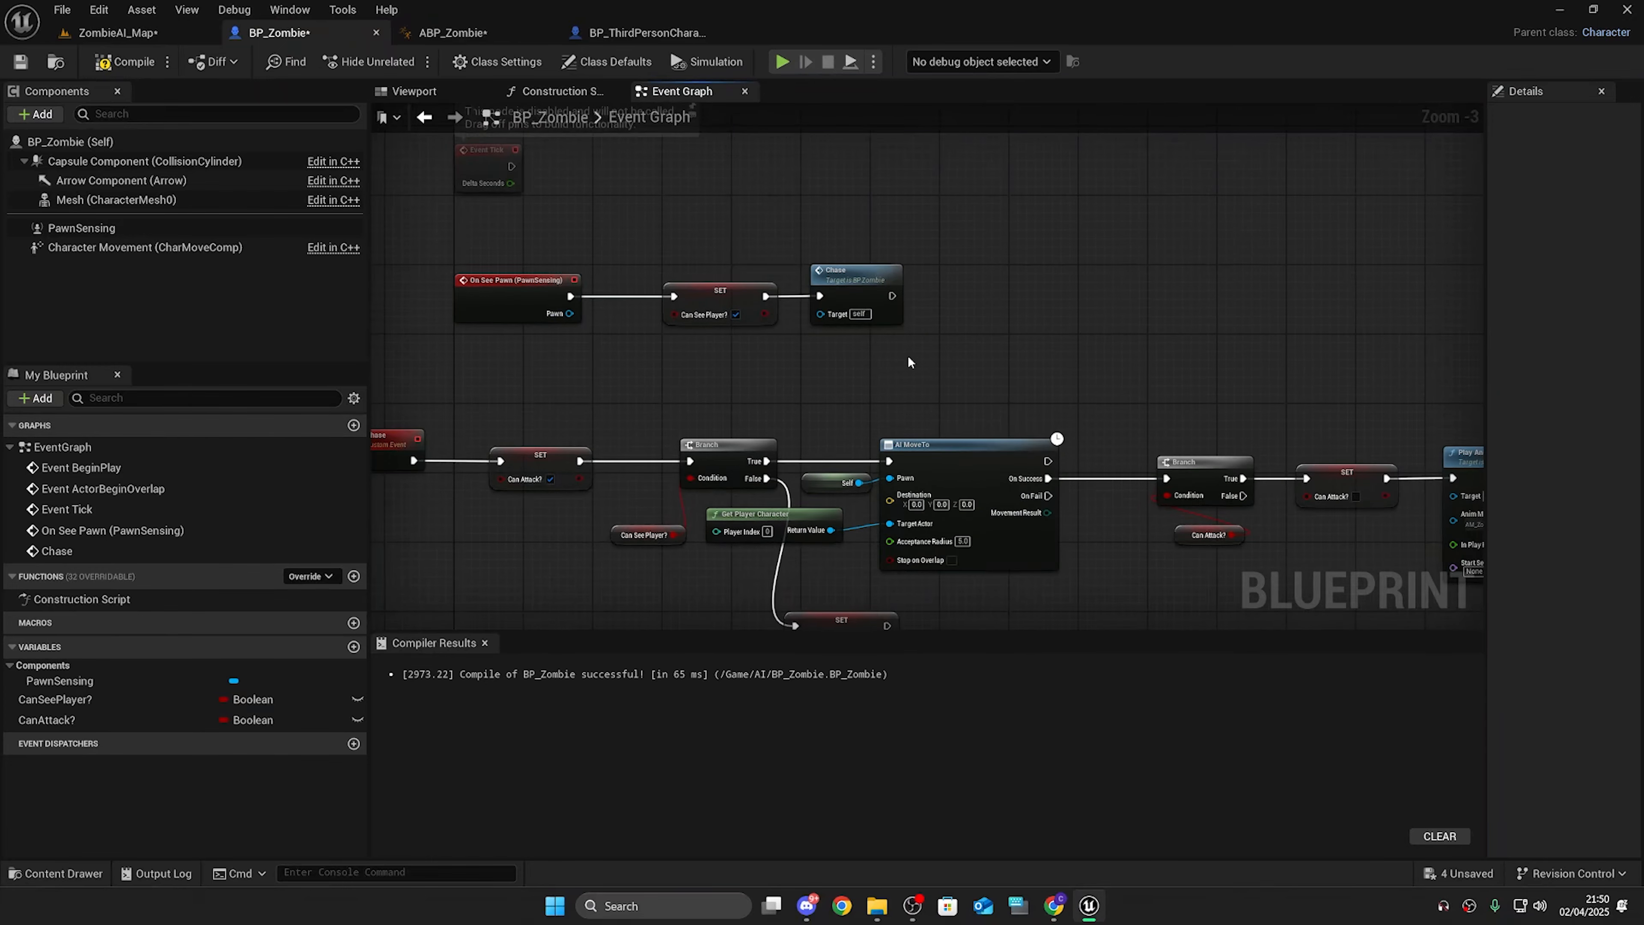
right_drag(999, 274, 1045, 397)
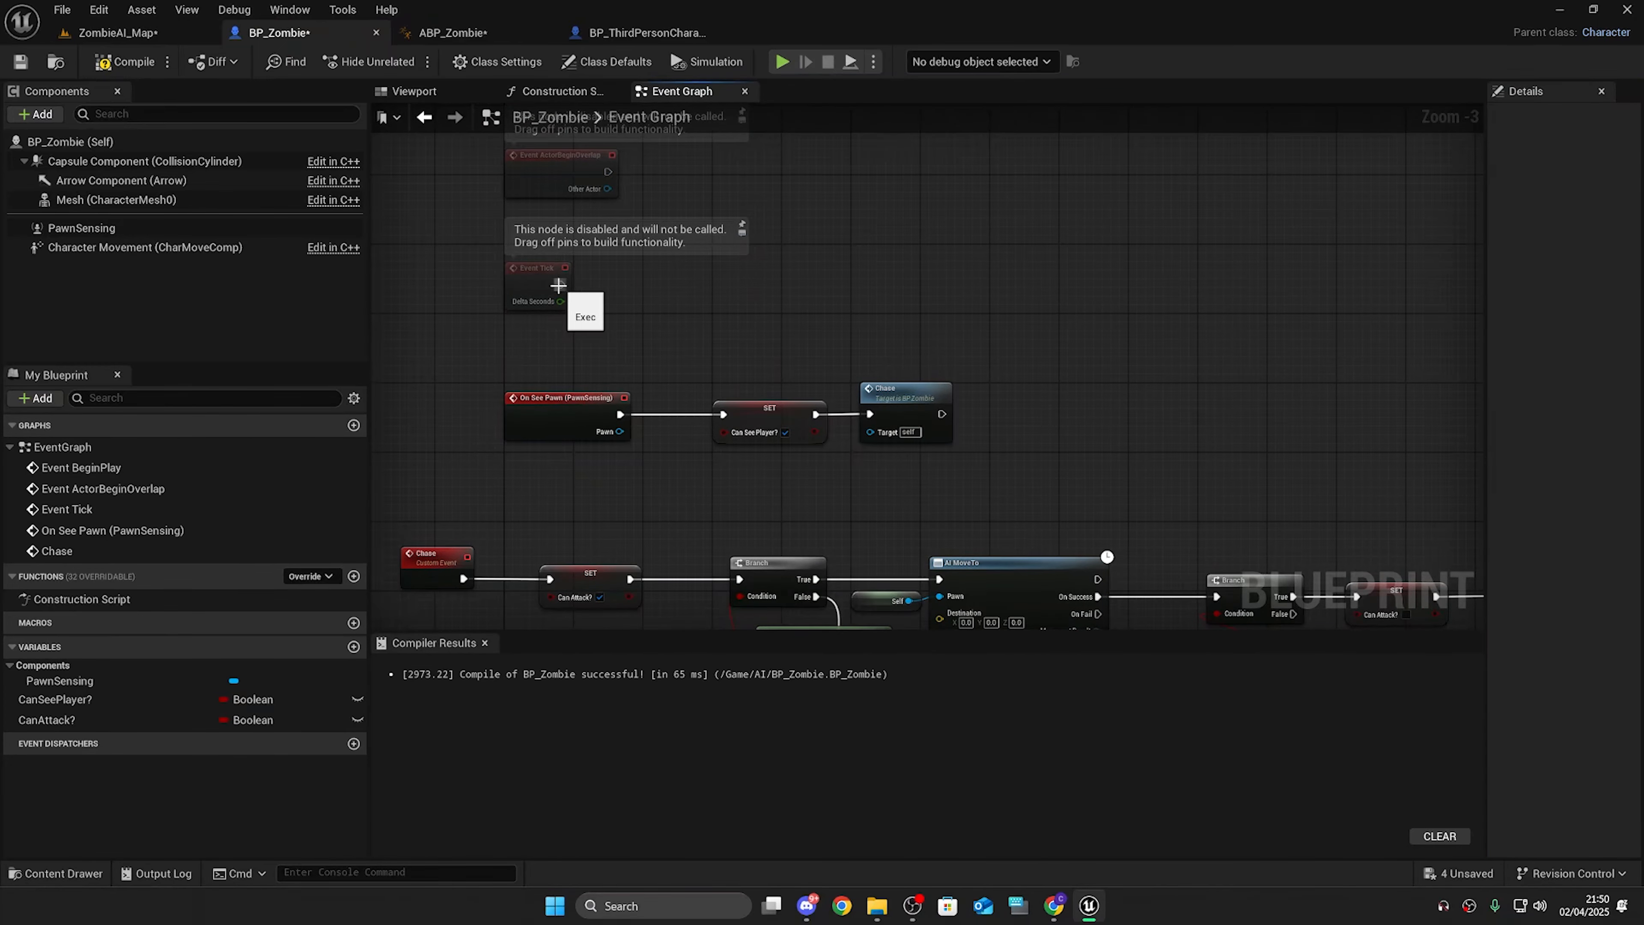
drag(559, 285, 718, 287)
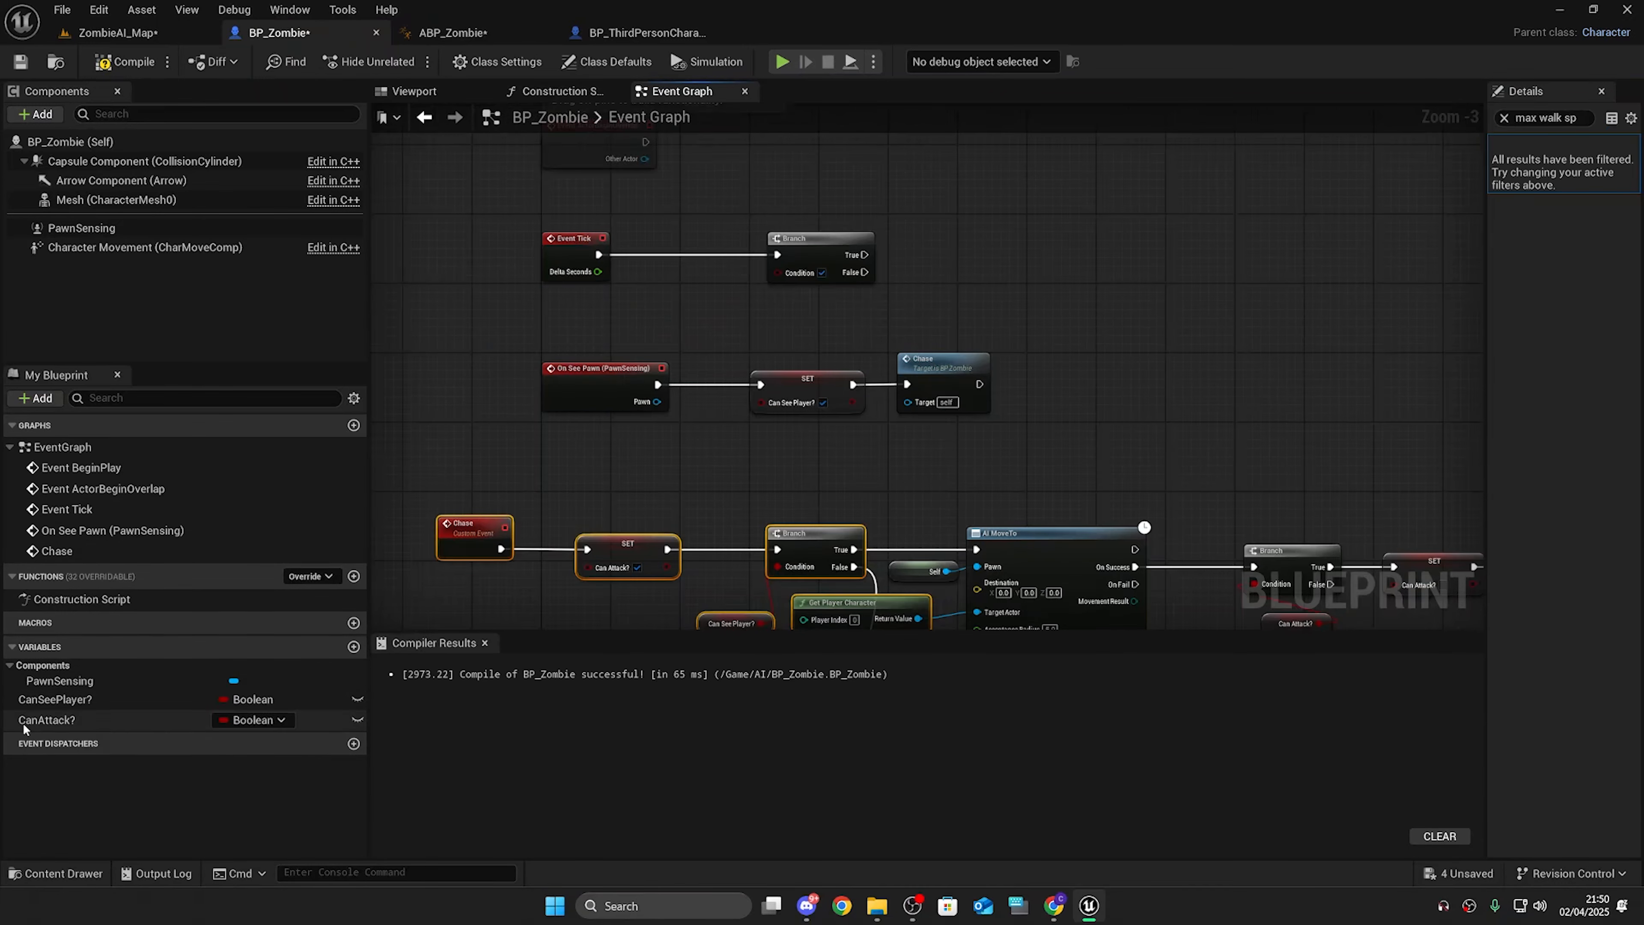
drag(55, 699, 798, 278)
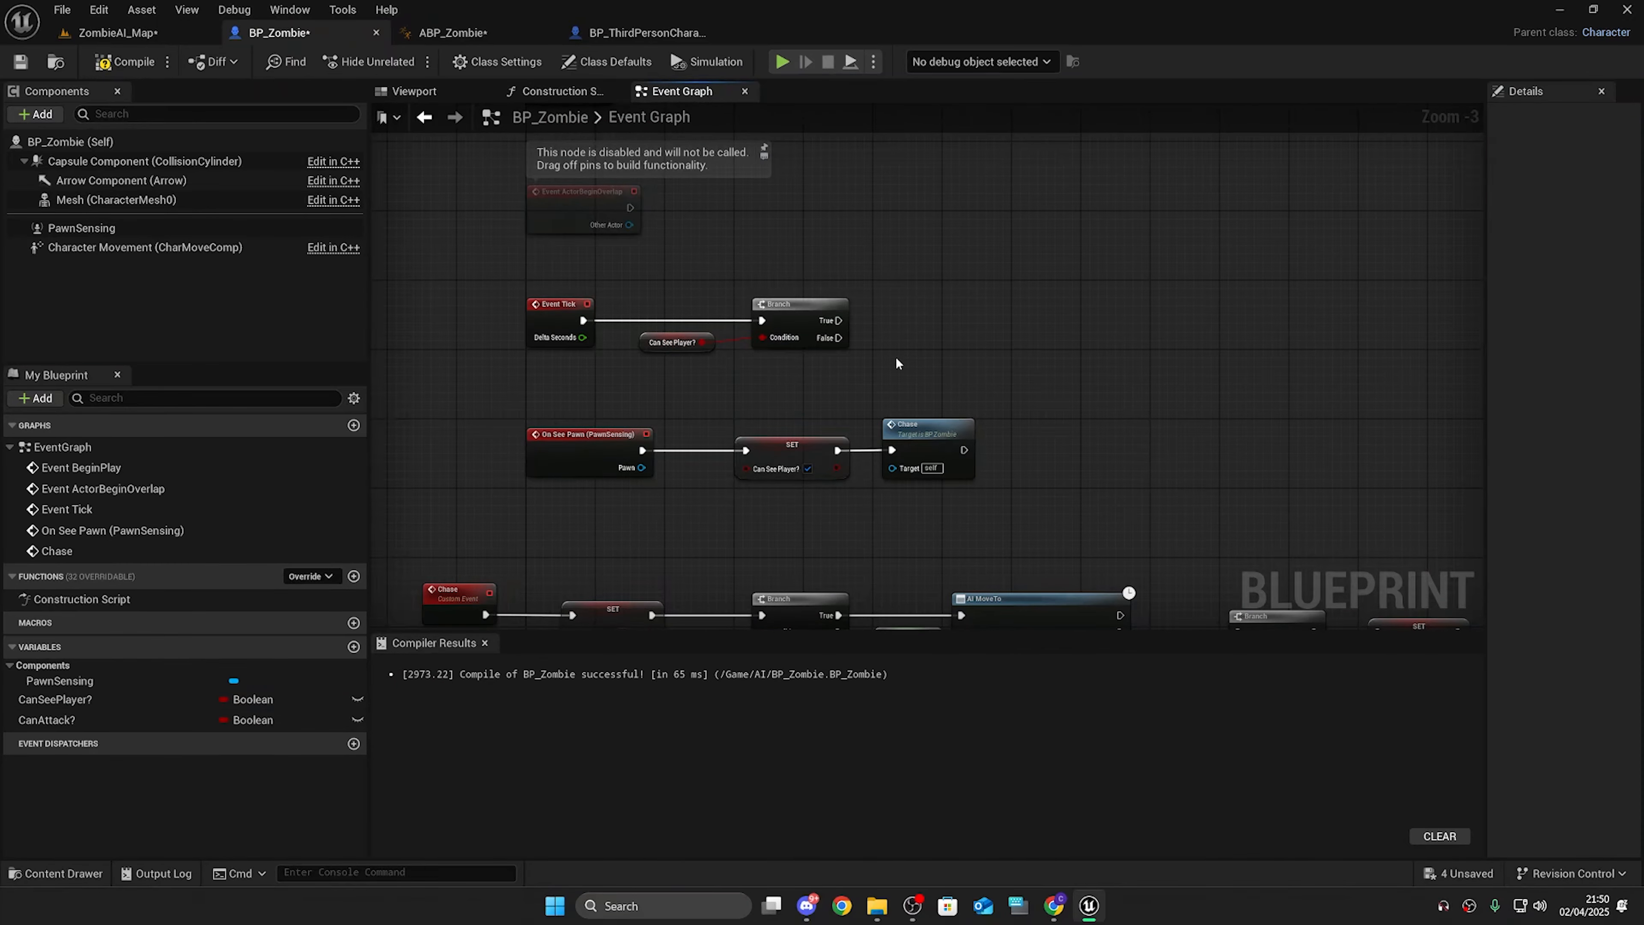
right_drag(882, 371, 714, 296)
Step: From the Branch's False output, call Stop Movement Immediately on the Character Movement component
drag(767, 262, 855, 265)
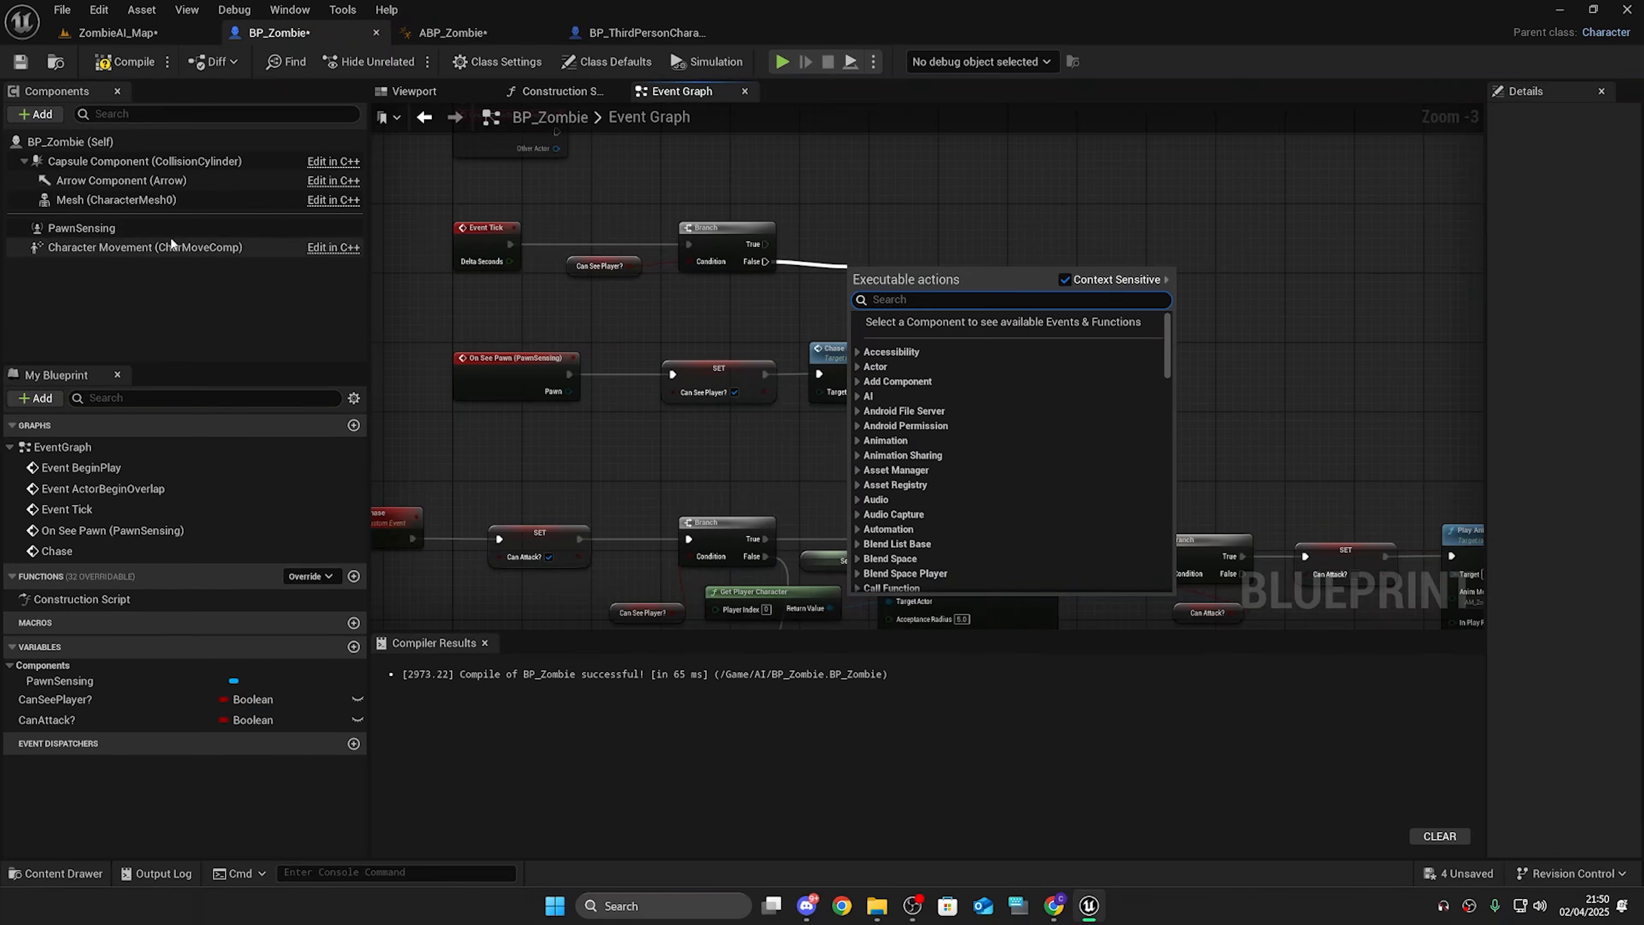
drag(169, 248, 949, 250)
text(s)
click(950, 165)
drag(879, 292, 940, 239)
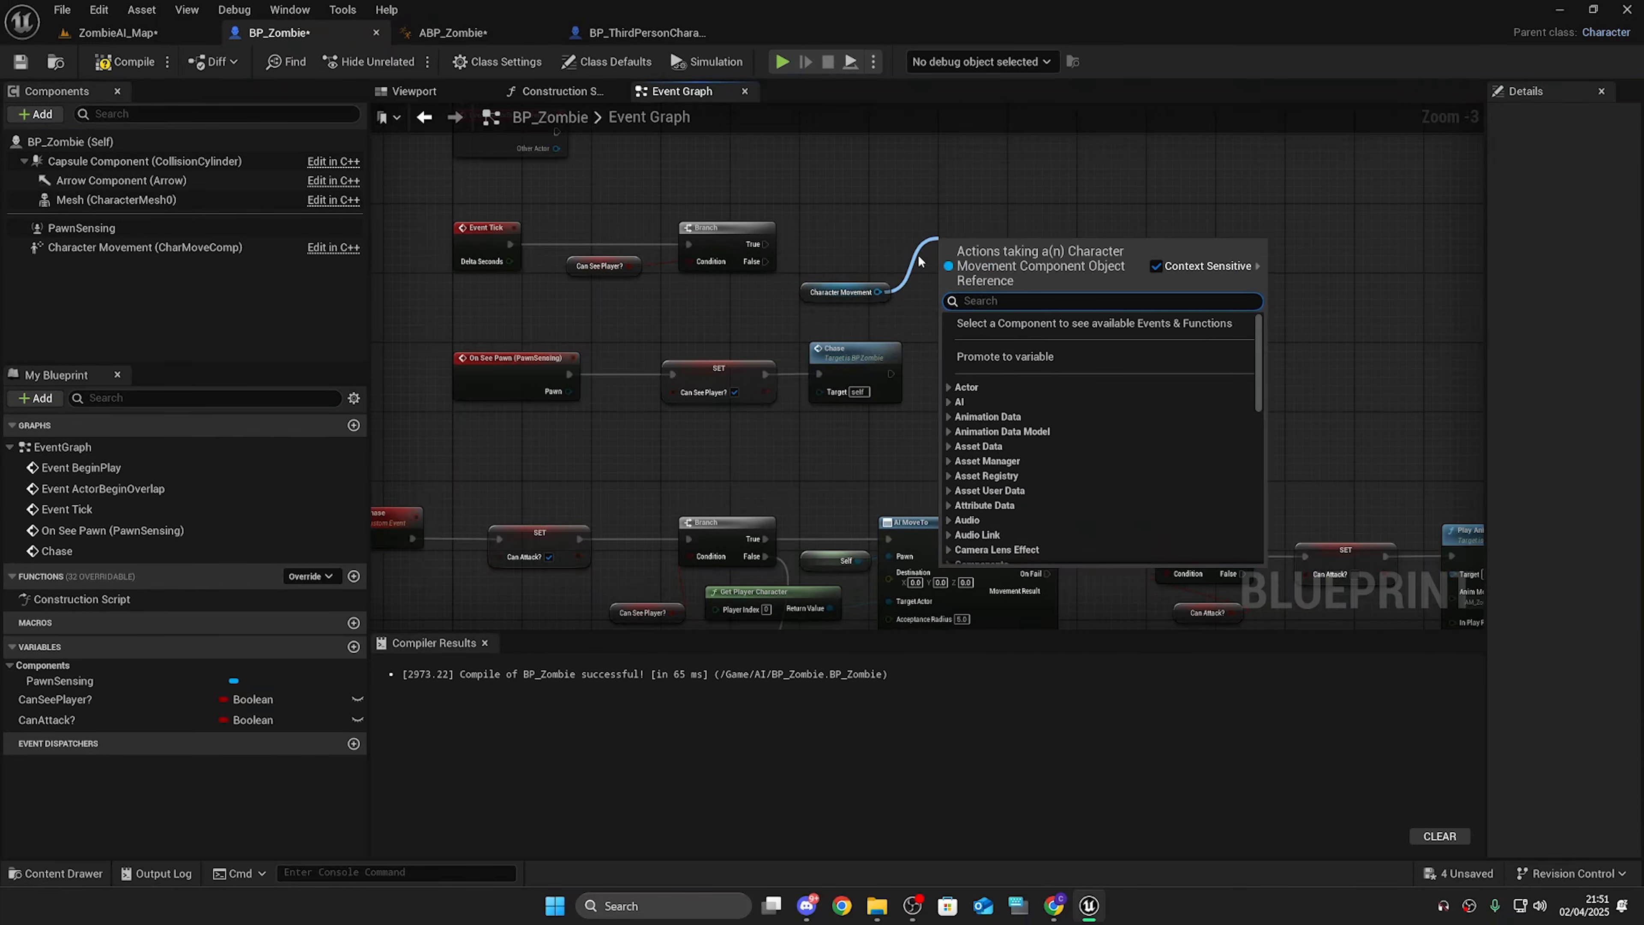
text(stop mo)
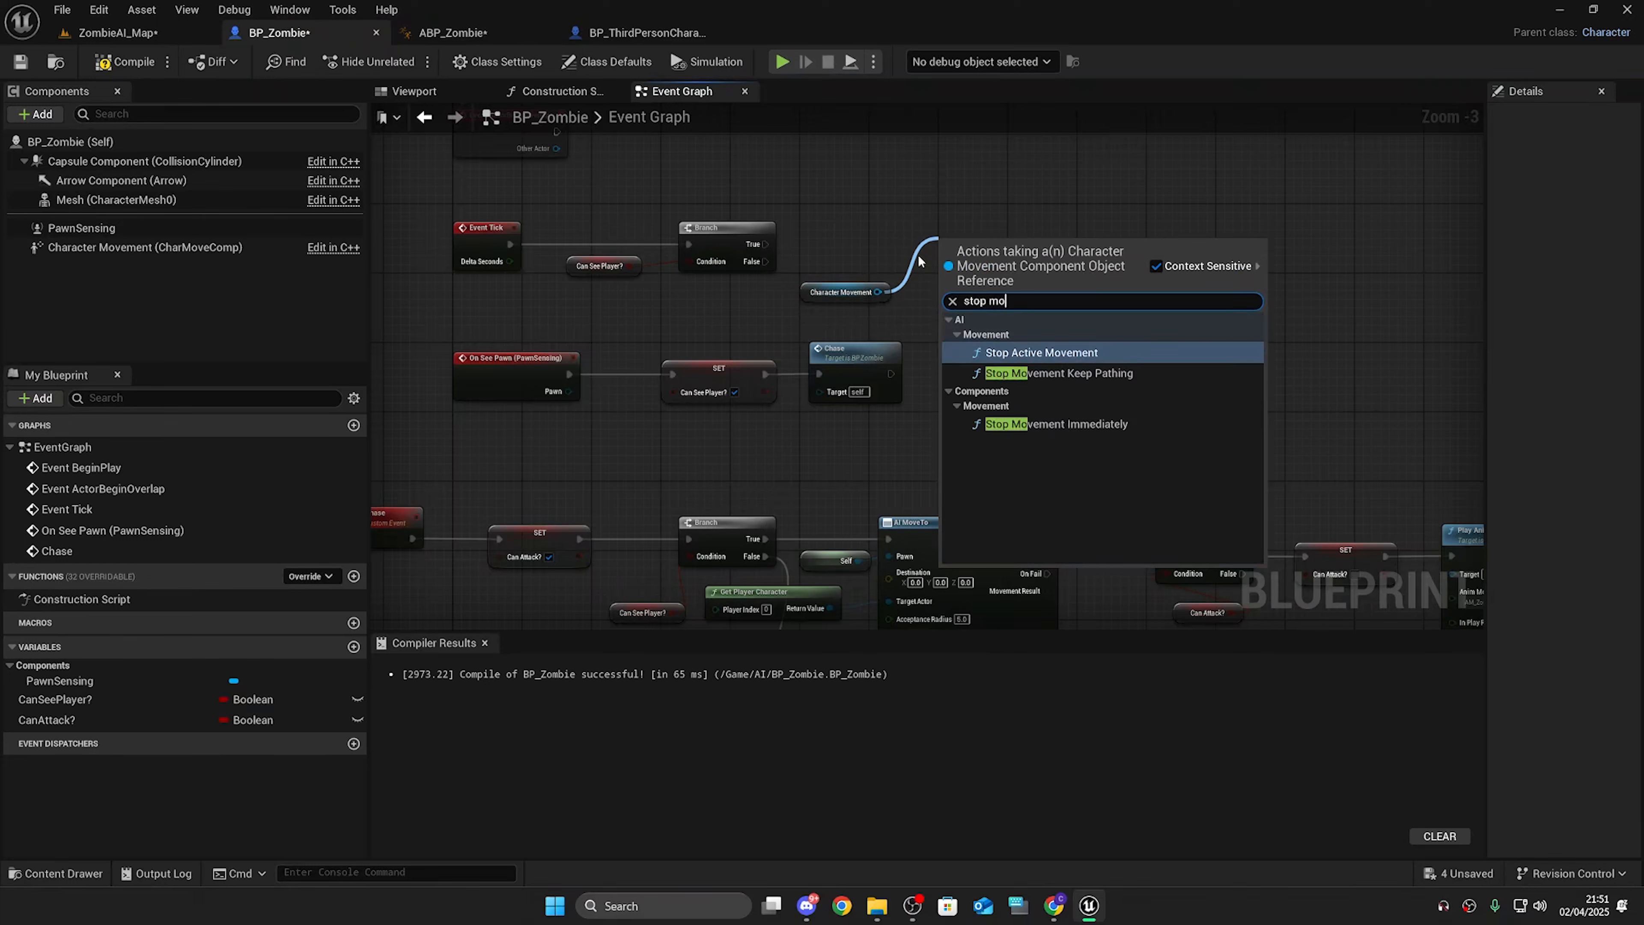
click(1056, 424)
drag(940, 261, 766, 262)
drag(1021, 248, 1004, 246)
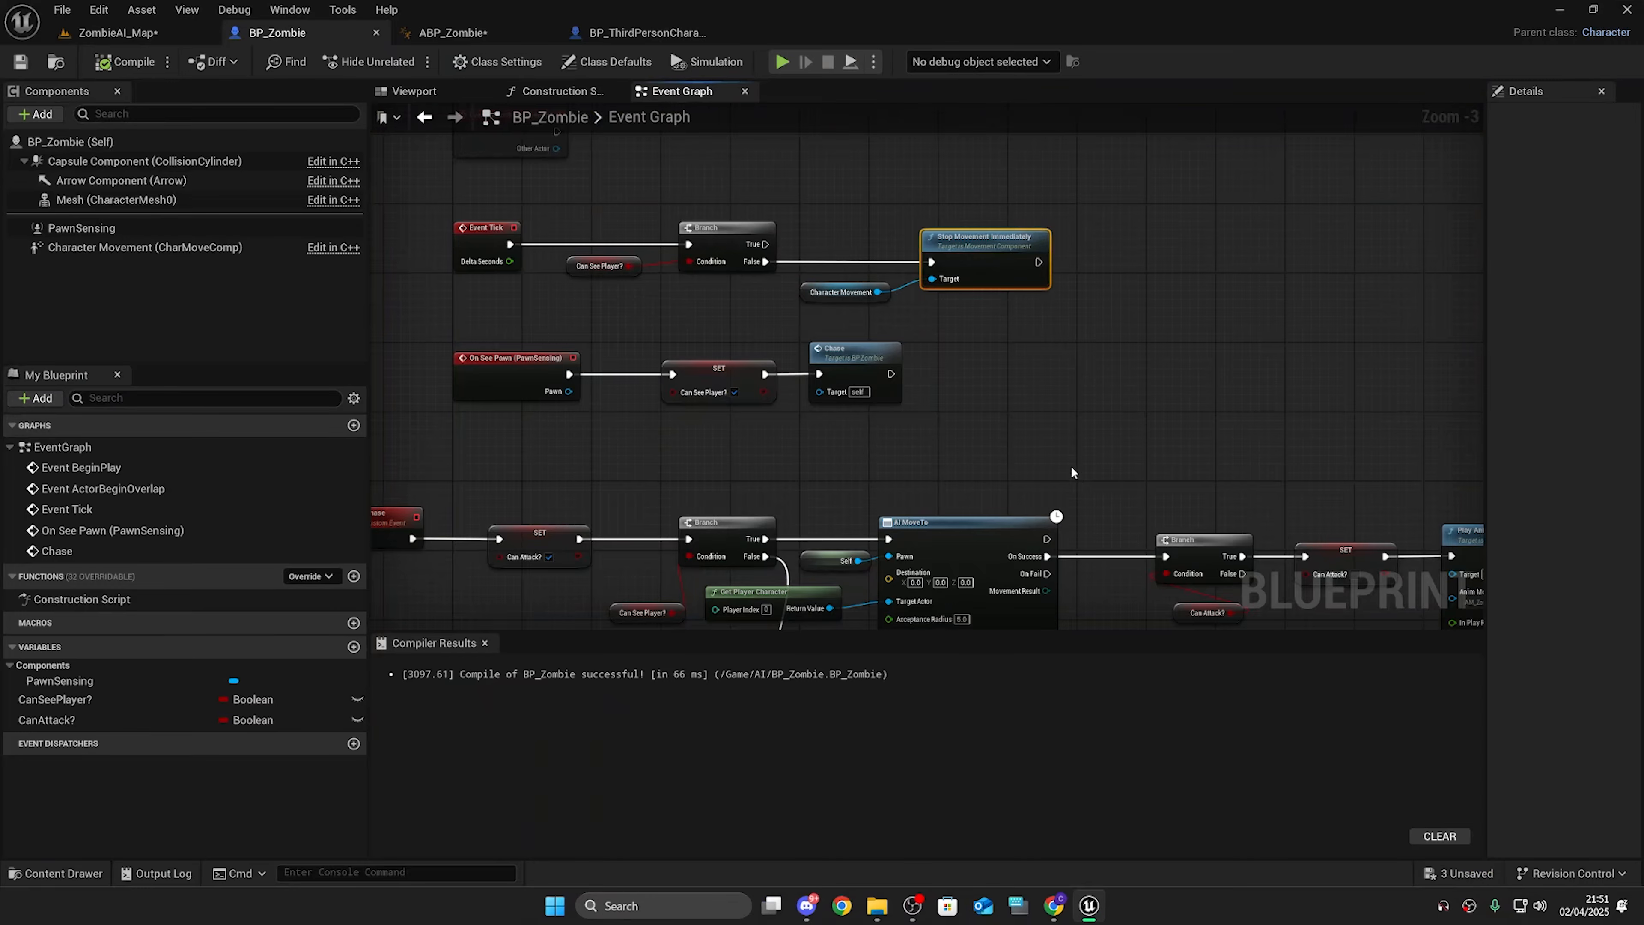
Step: Set the AI MoveTo Acceptance Radius to 500 and try it in play
scroll(1016, 438, up, 3)
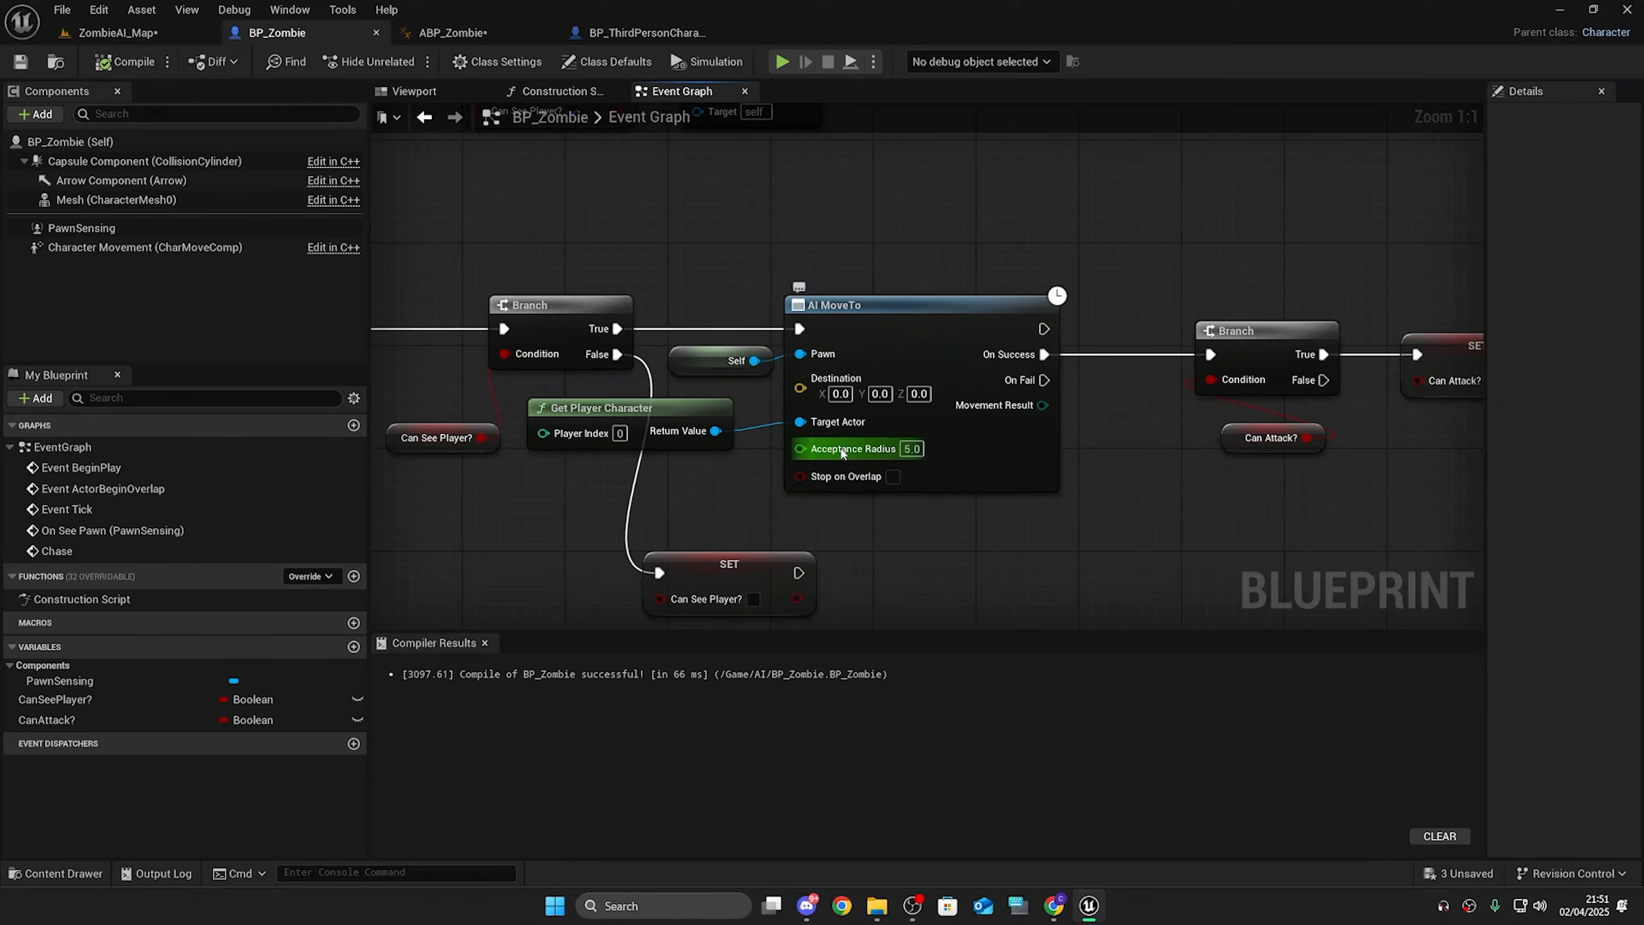
click(907, 449)
text(0)
key(Return)
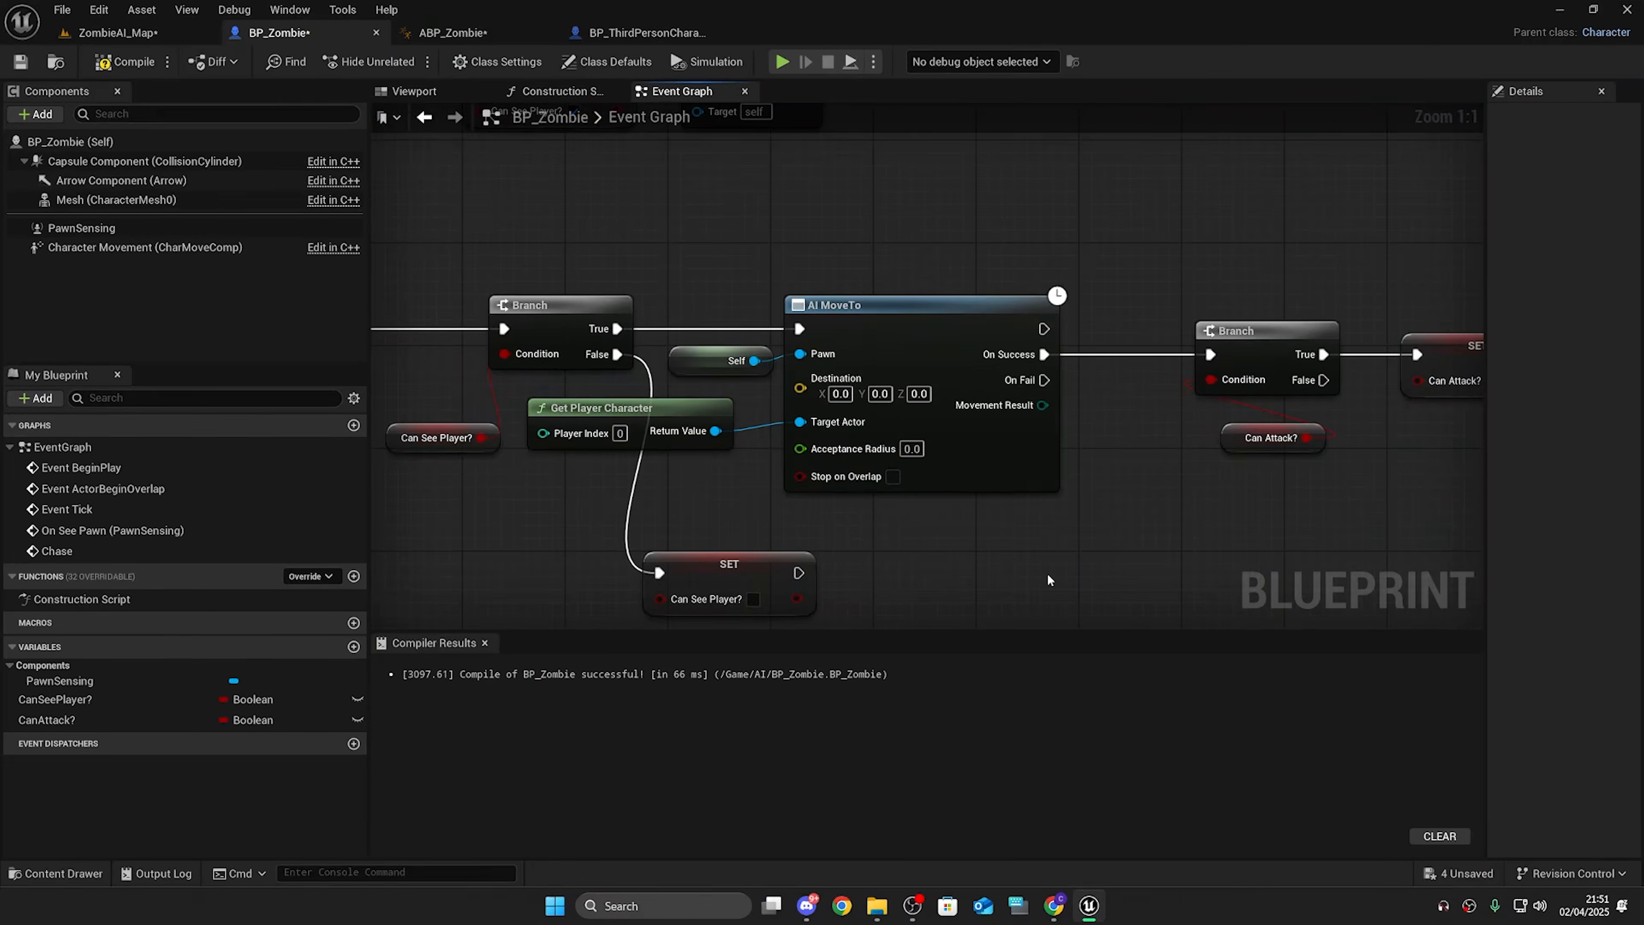
click(912, 449)
text(500)
key(Return)
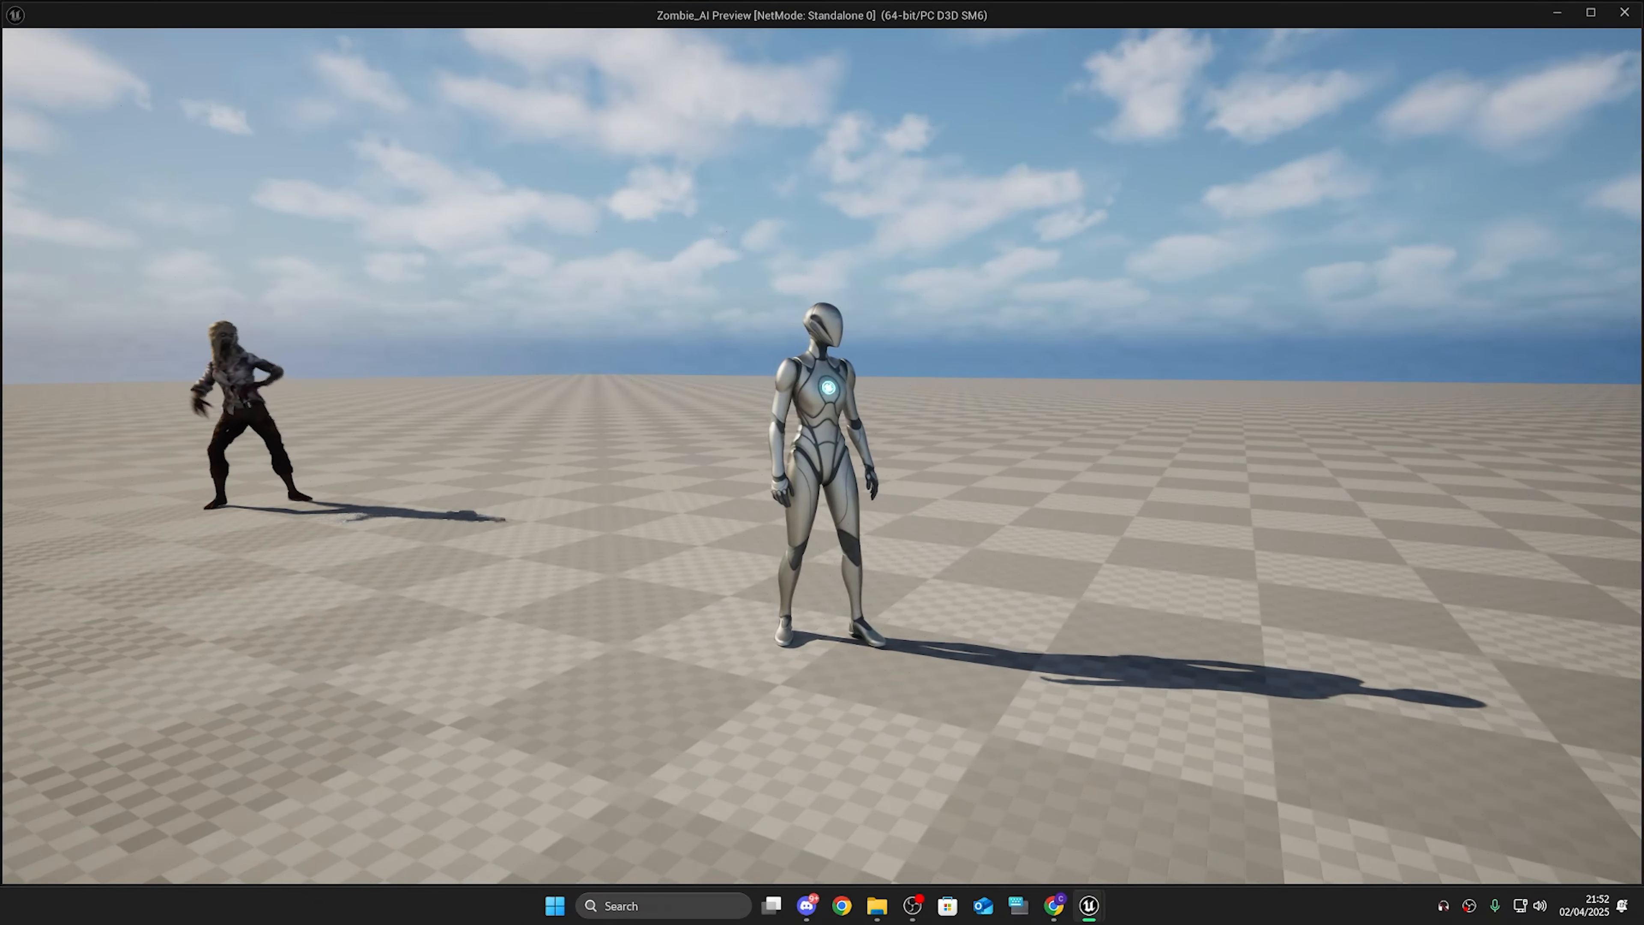
key(Escape)
Step: Set the AI MoveTo Acceptance Radius to 5
drag(1039, 537, 821, 476)
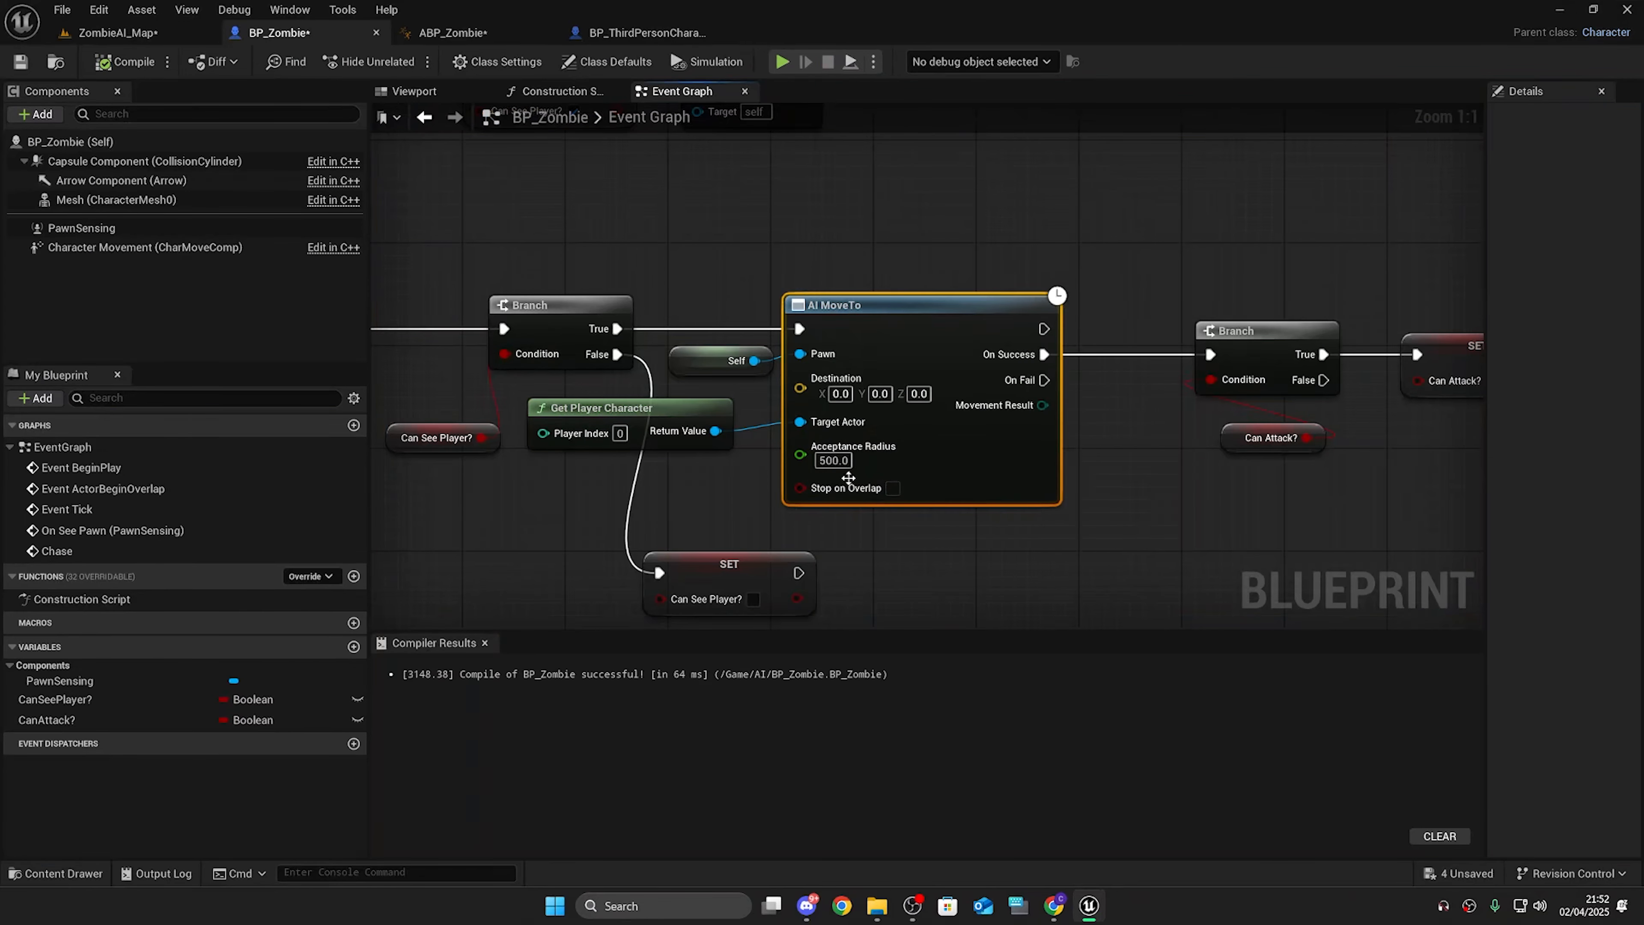
click(836, 460)
text(5)
key(Return)
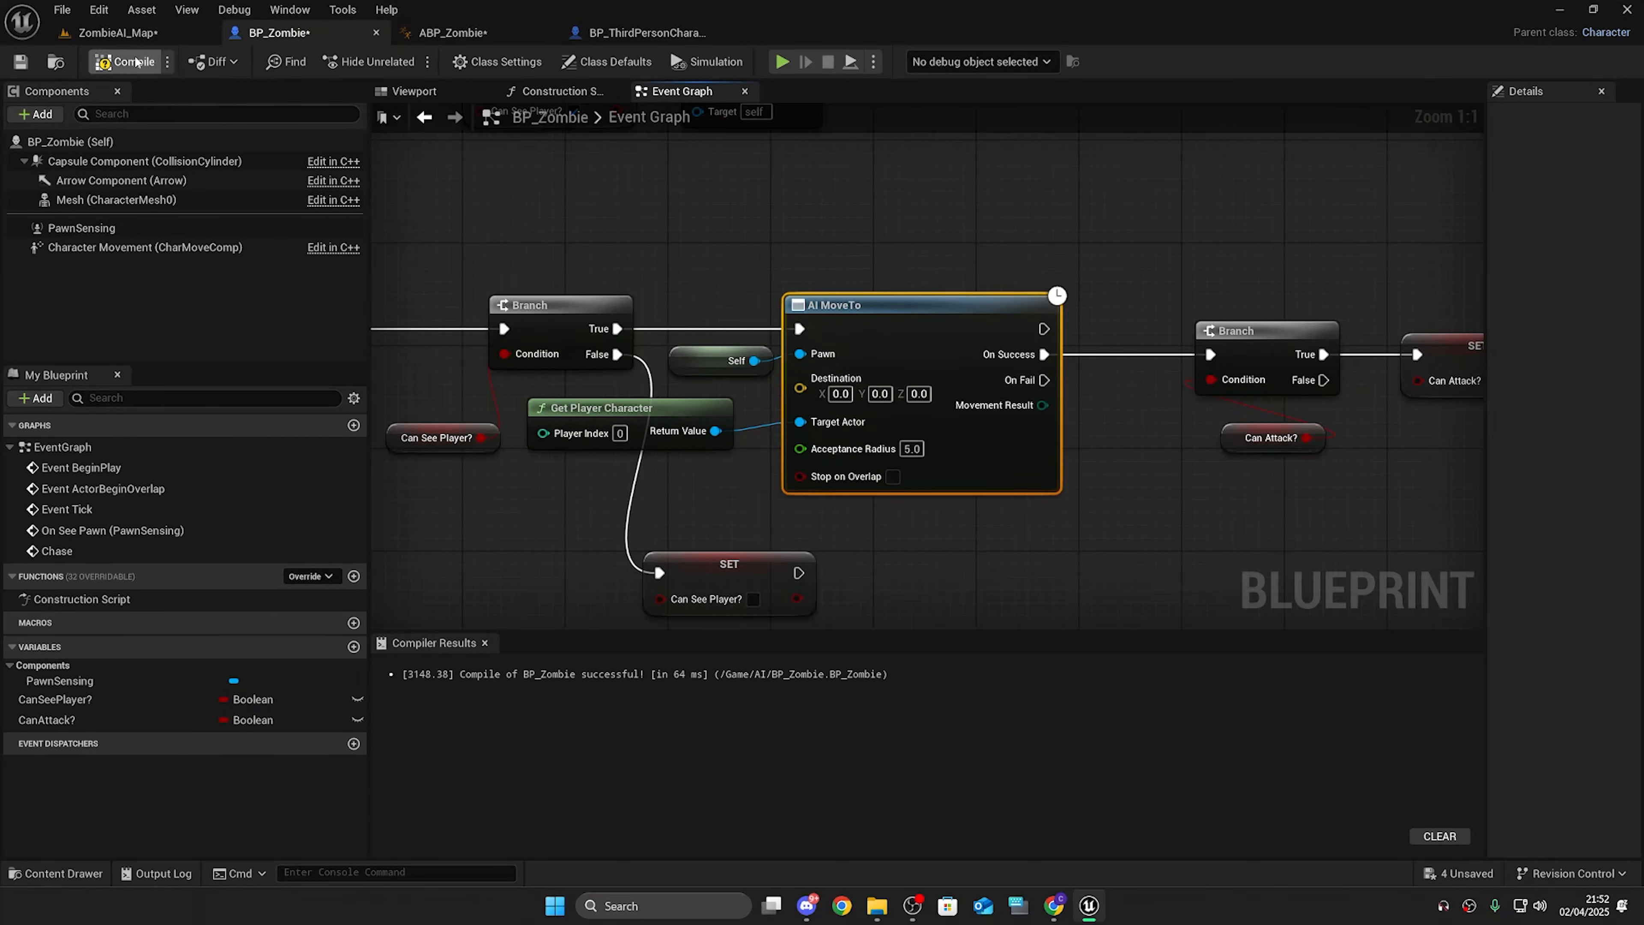
Step: Play the game to check the zombie's chase and stopping, then exit the preview
click(781, 62)
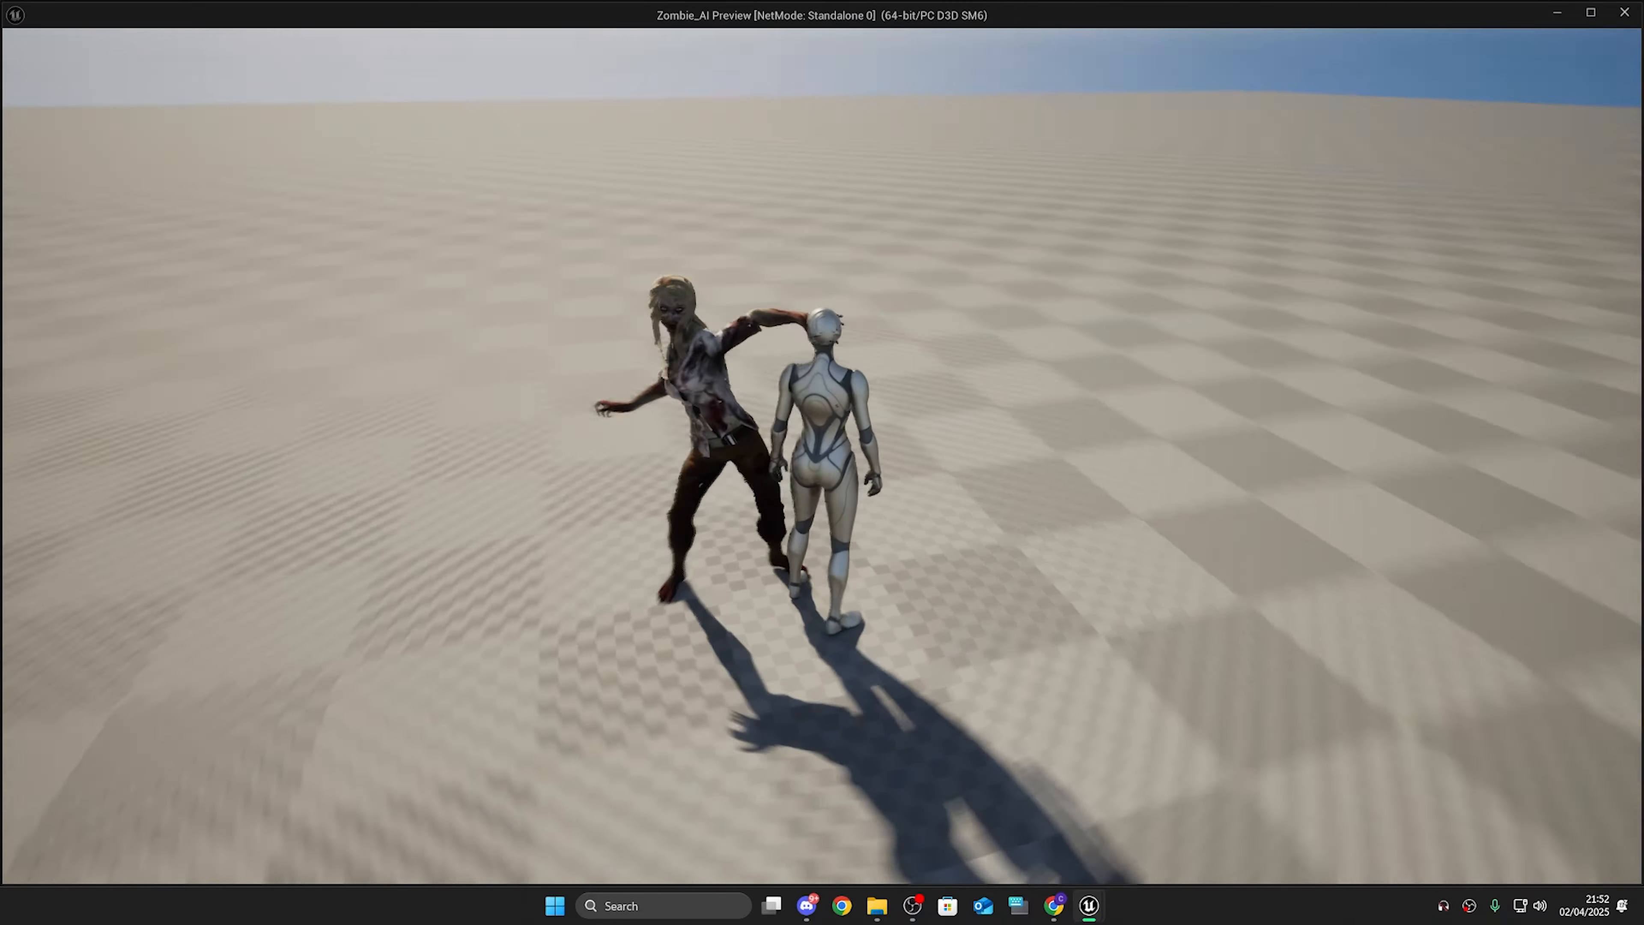
key(s)
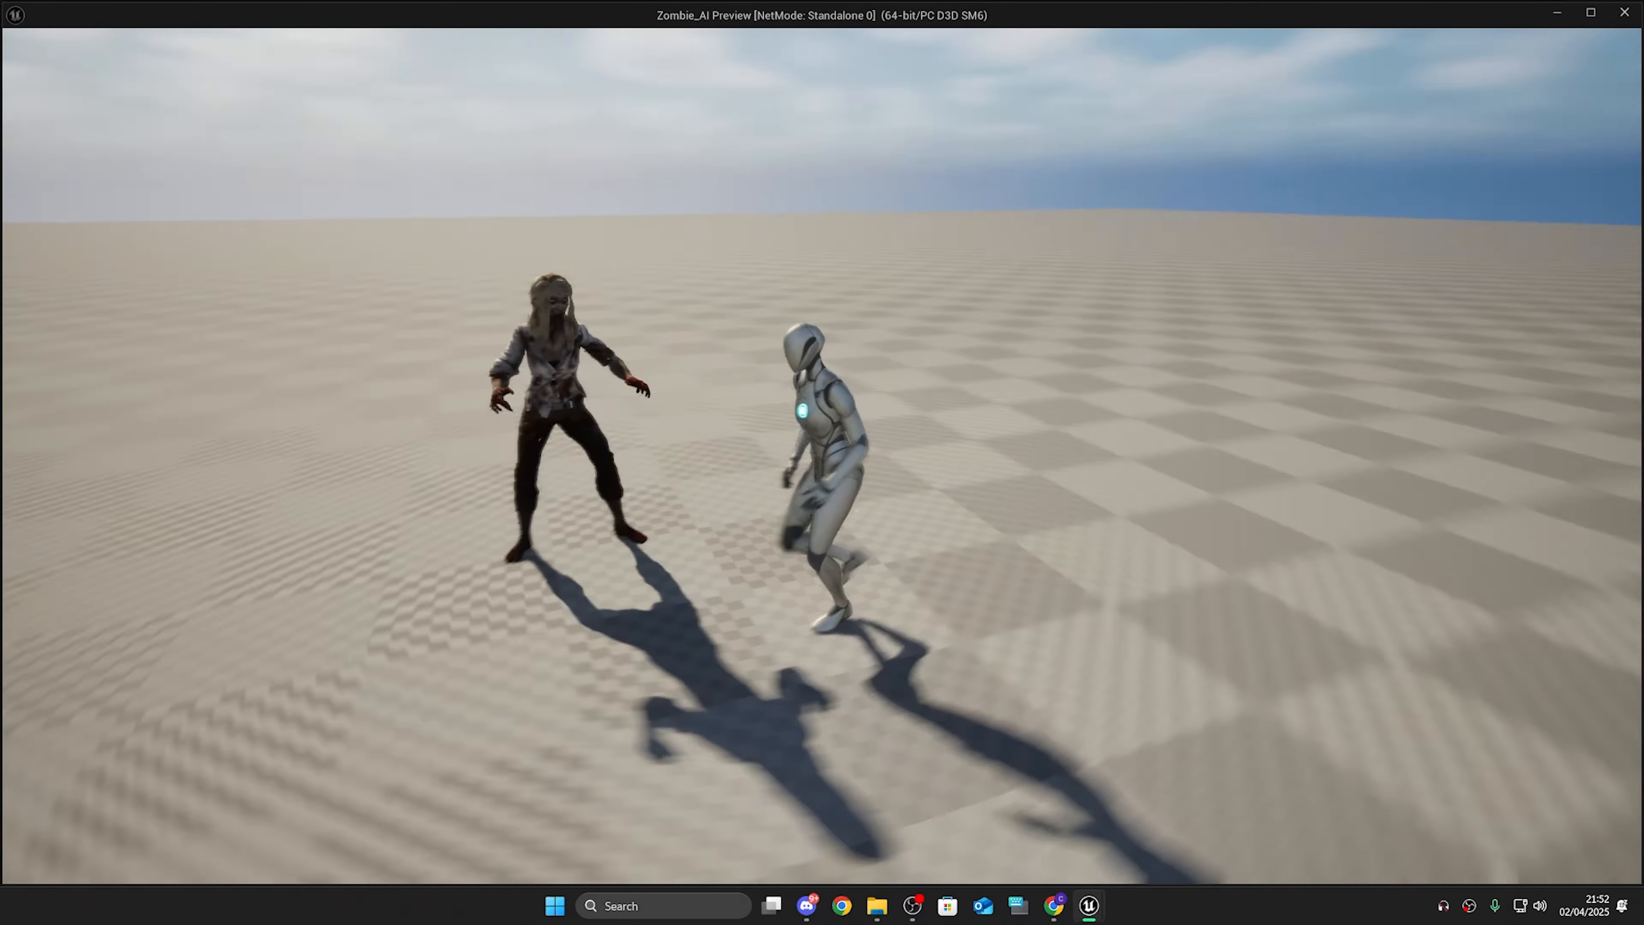
key(w)
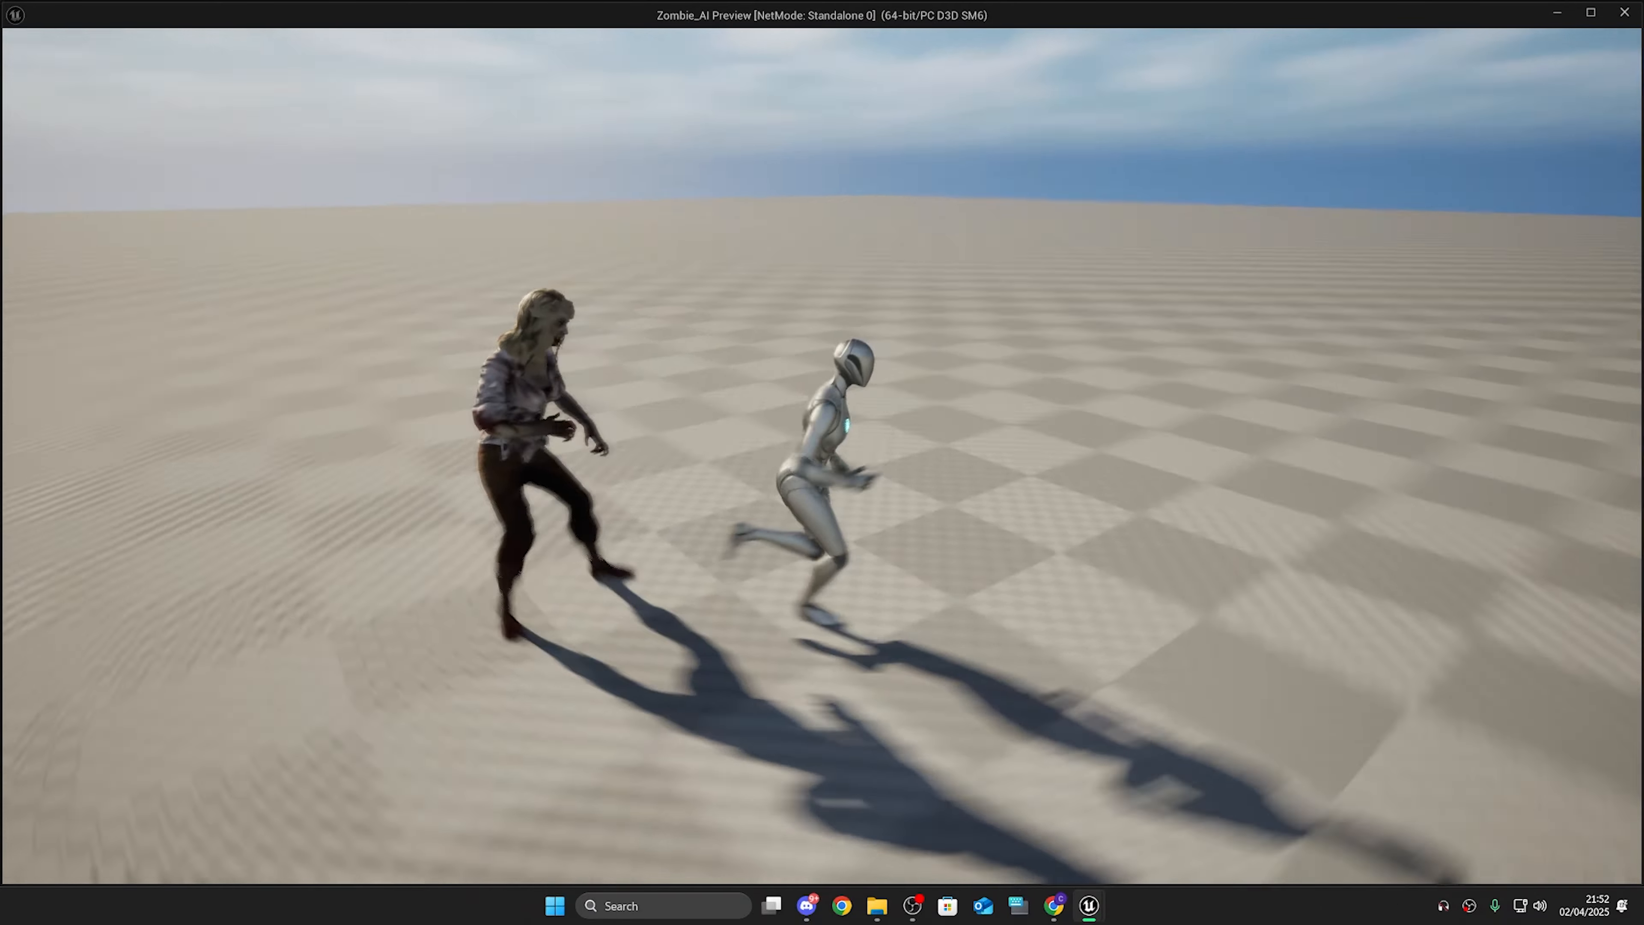
key(Escape)
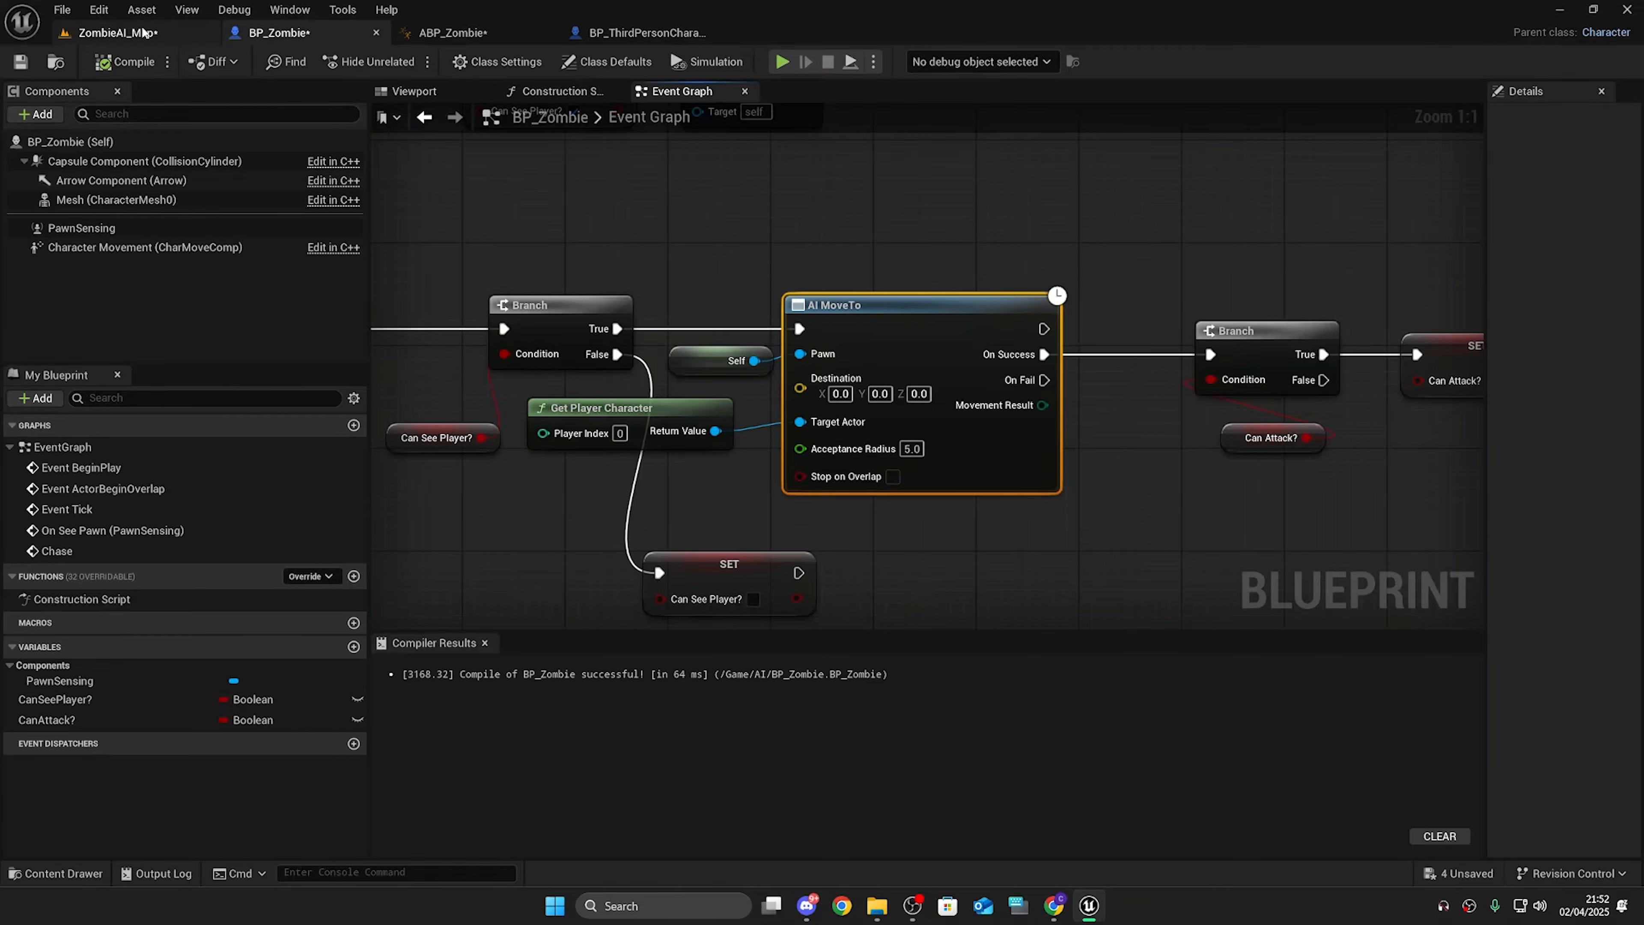
Step: Switch to ZombieAI_Map and save all modified assets
click(117, 33)
key(ctrl+space)
click(246, 519)
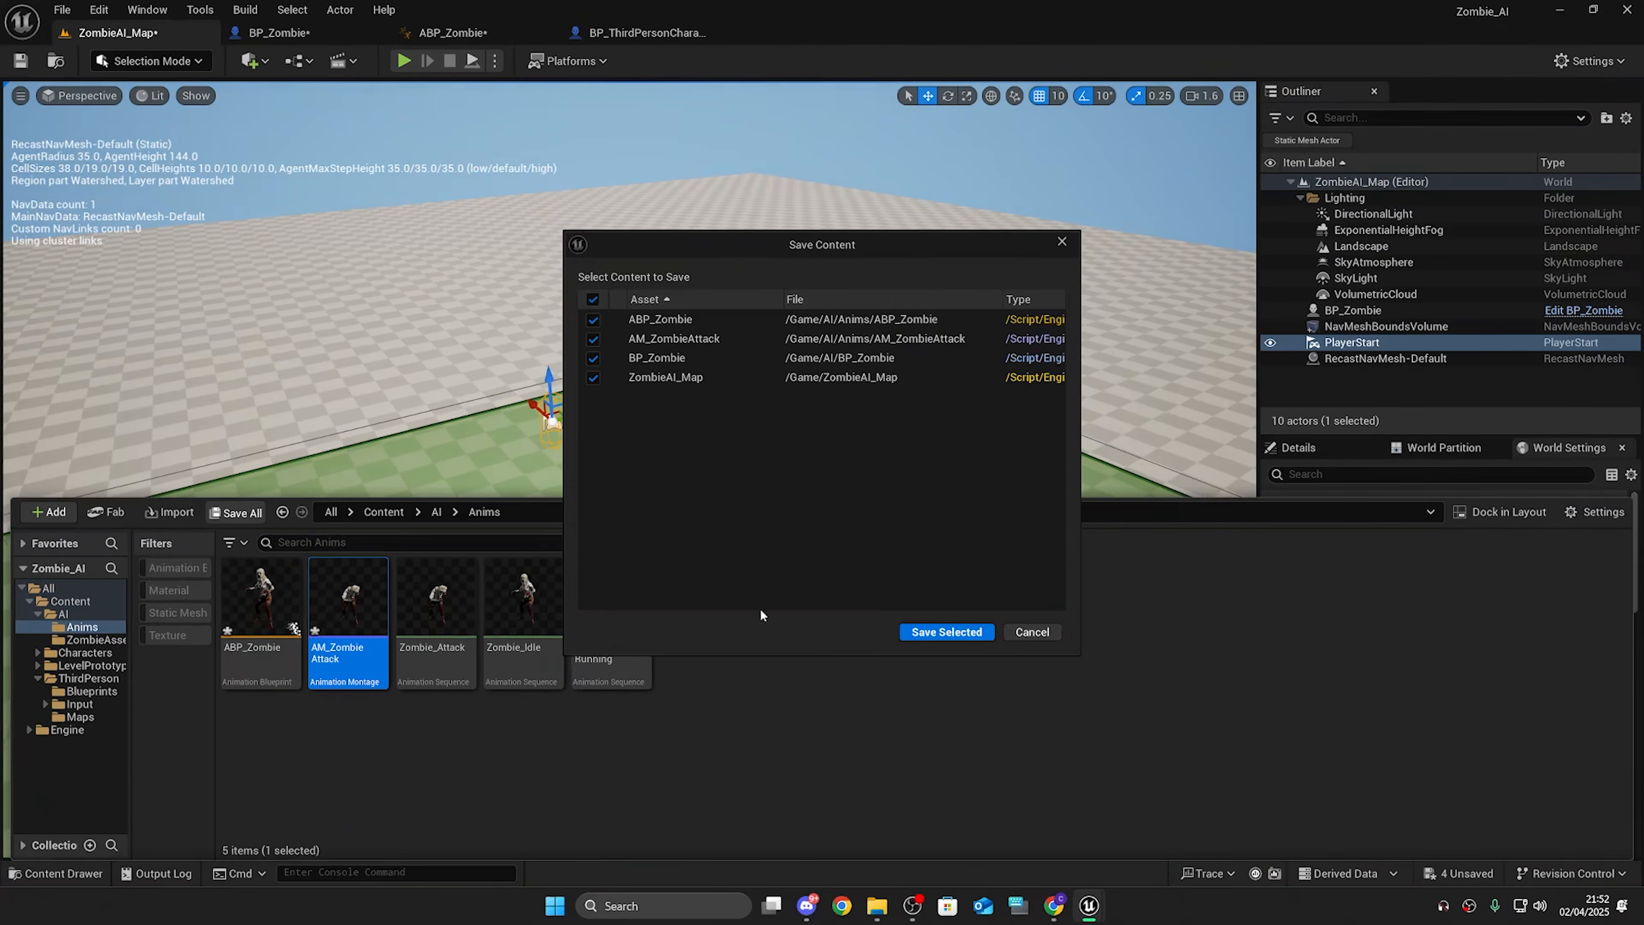
click(958, 632)
Step: Place a Cube actor on the nav mesh floor of the level
right_drag(841, 337, 673, 337)
mouse_move(997, 267)
right_down()
mouse_move(1126, 323)
mouse_move(1061, 265)
mouse_move(992, 275)
right_up()
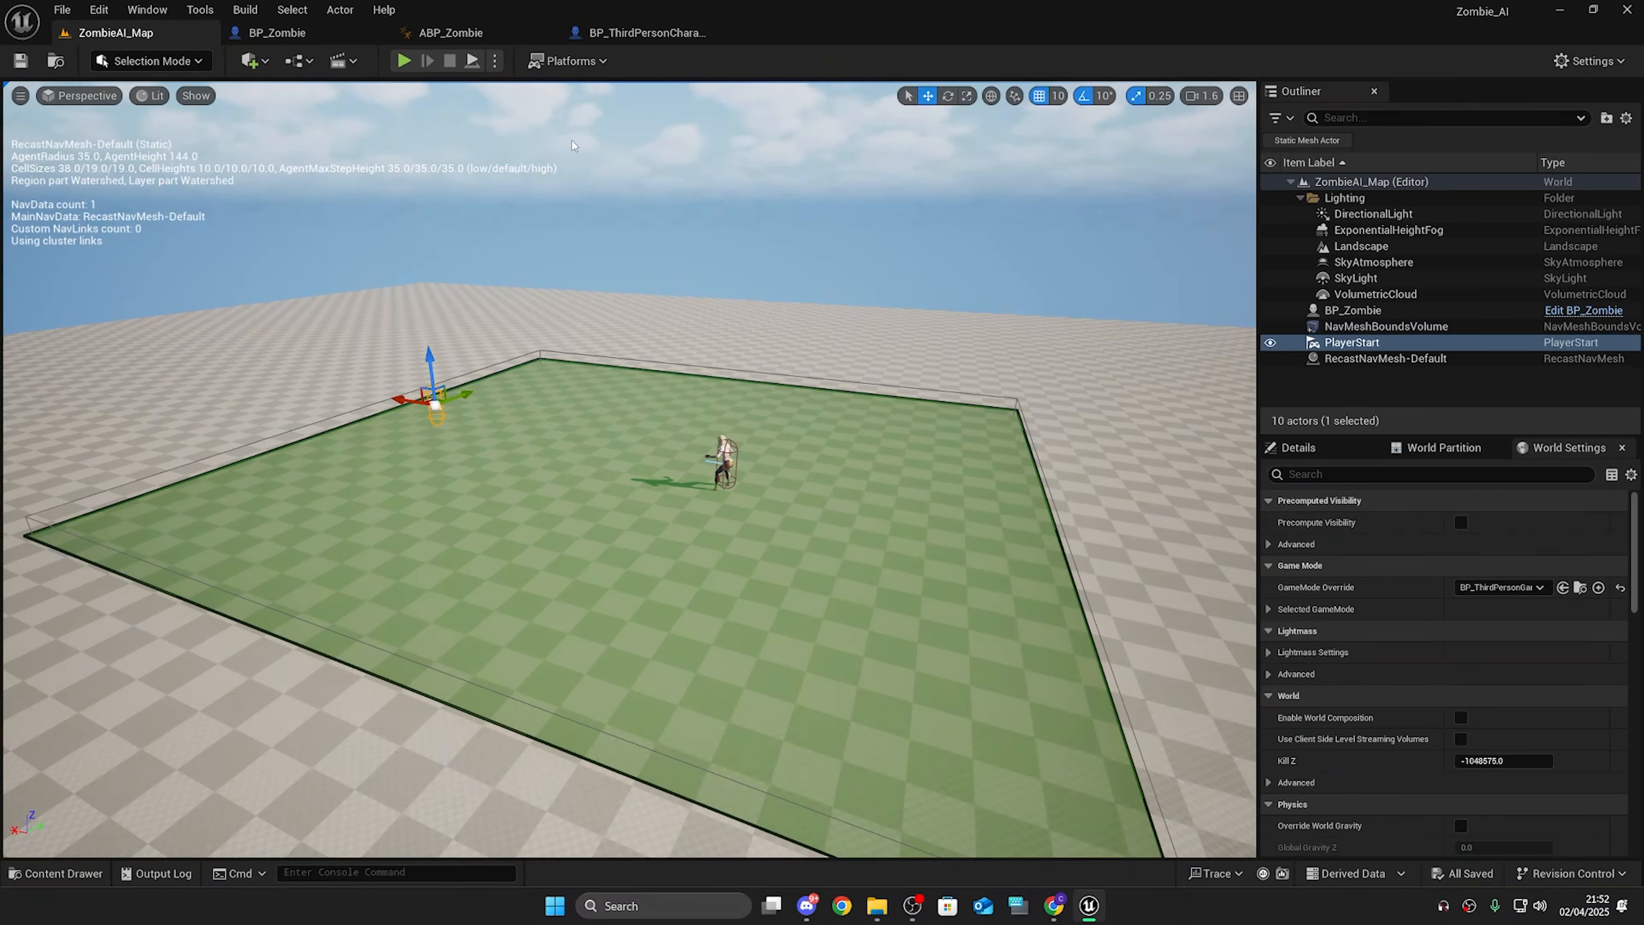
click(250, 60)
mouse_move(315, 214)
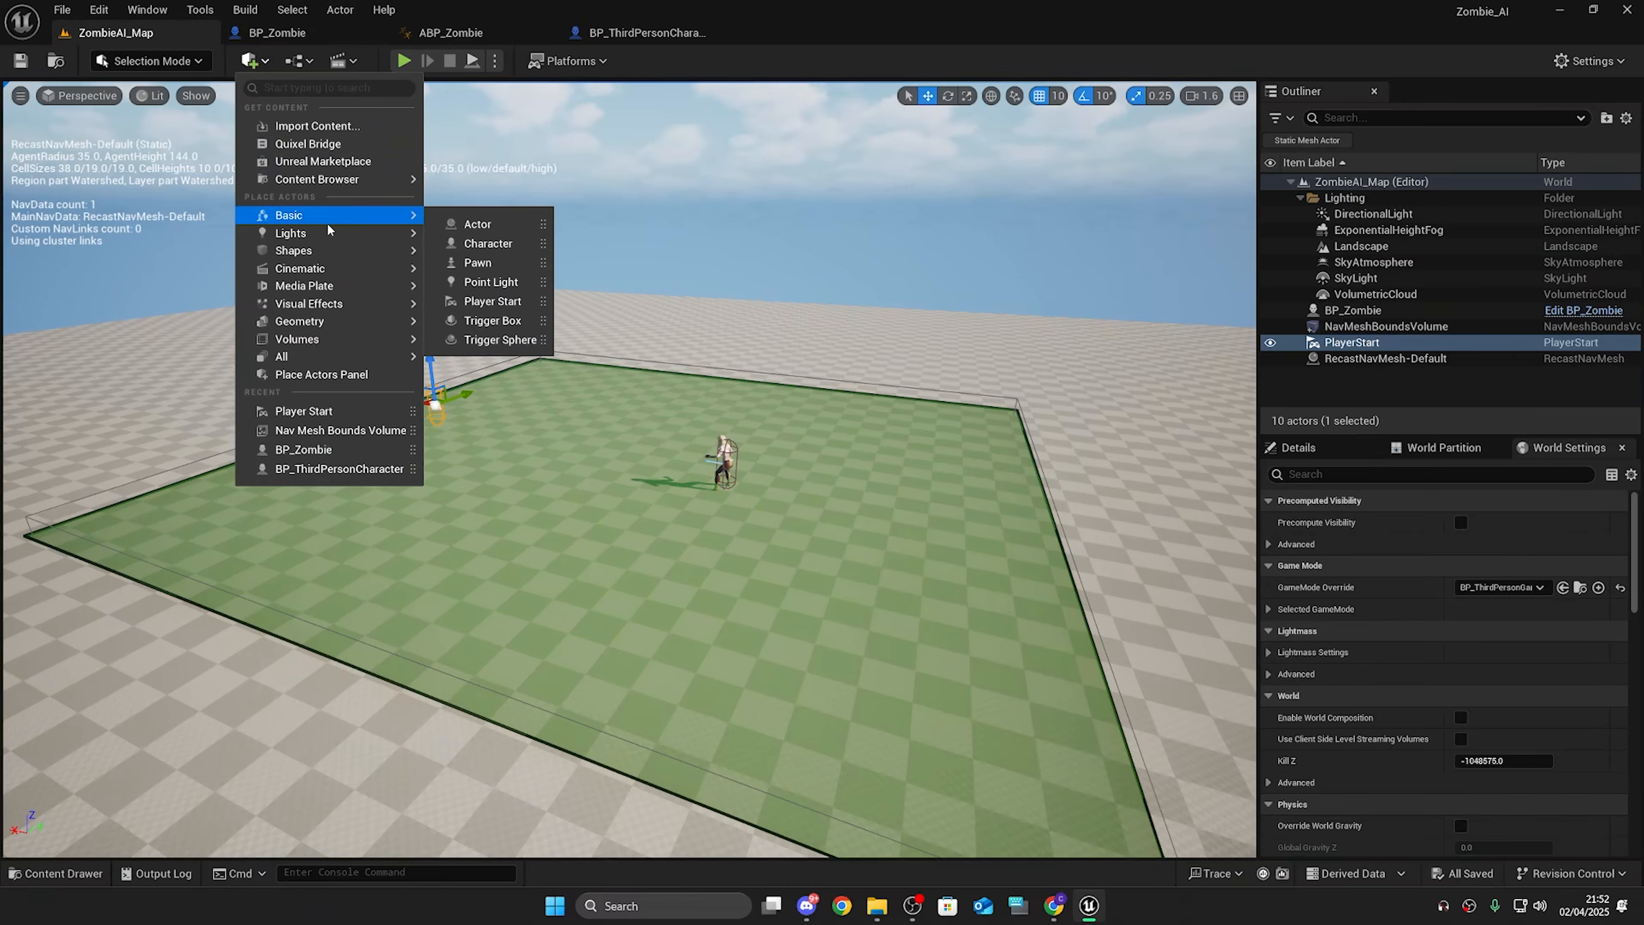
mouse_move(338, 247)
click(449, 257)
drag(599, 431, 466, 523)
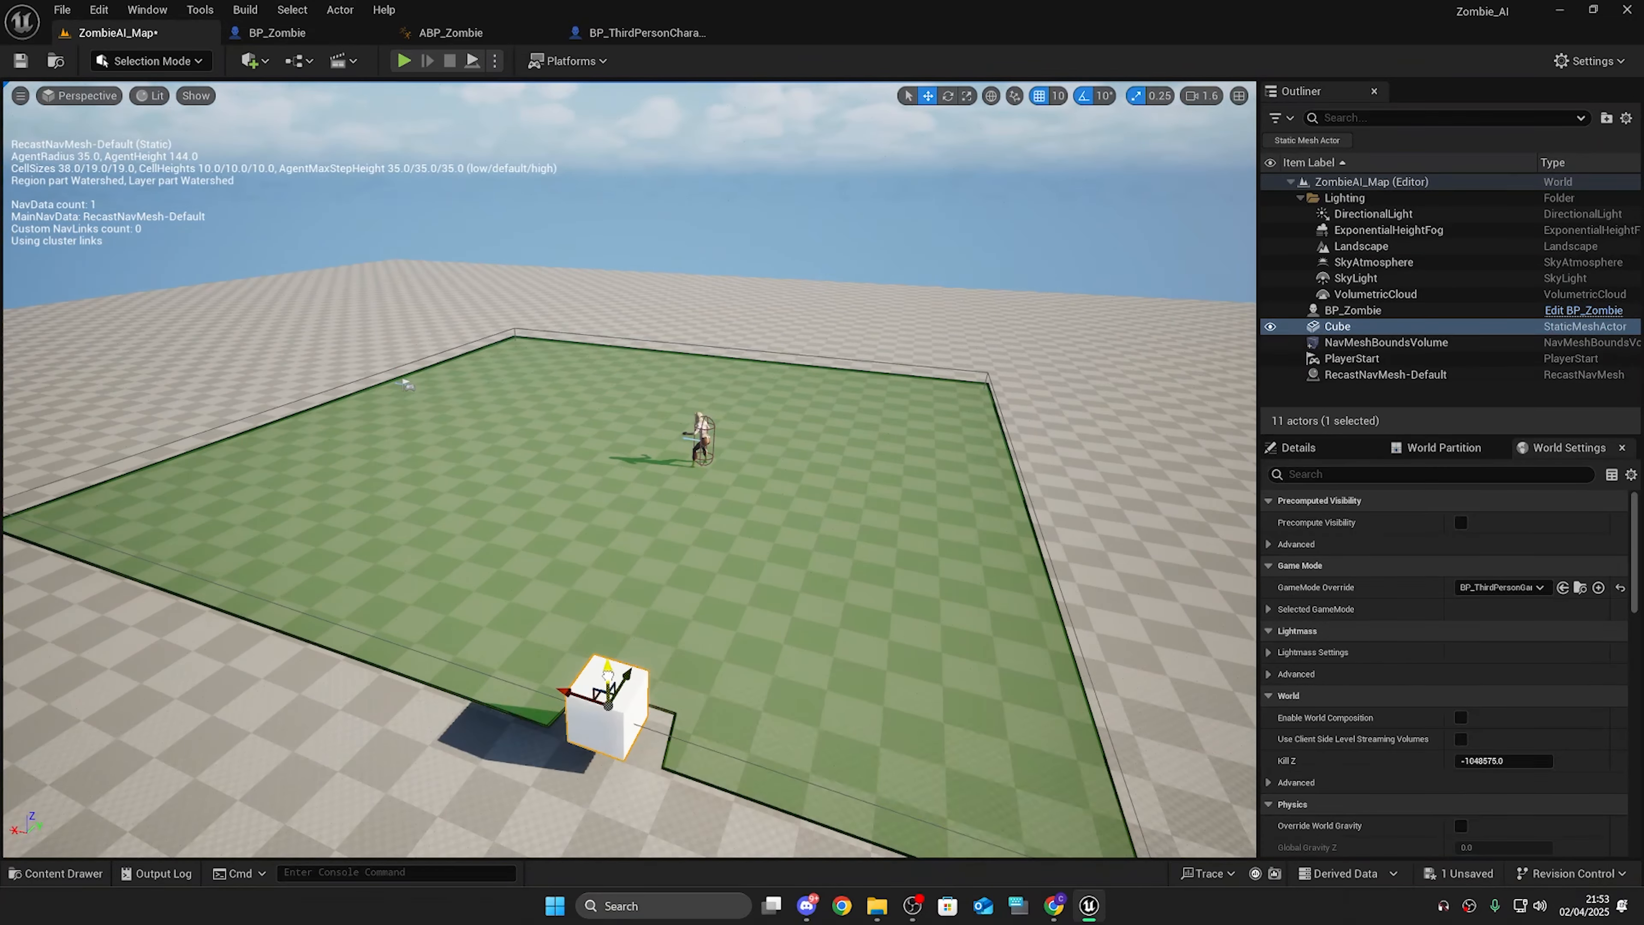
key(r)
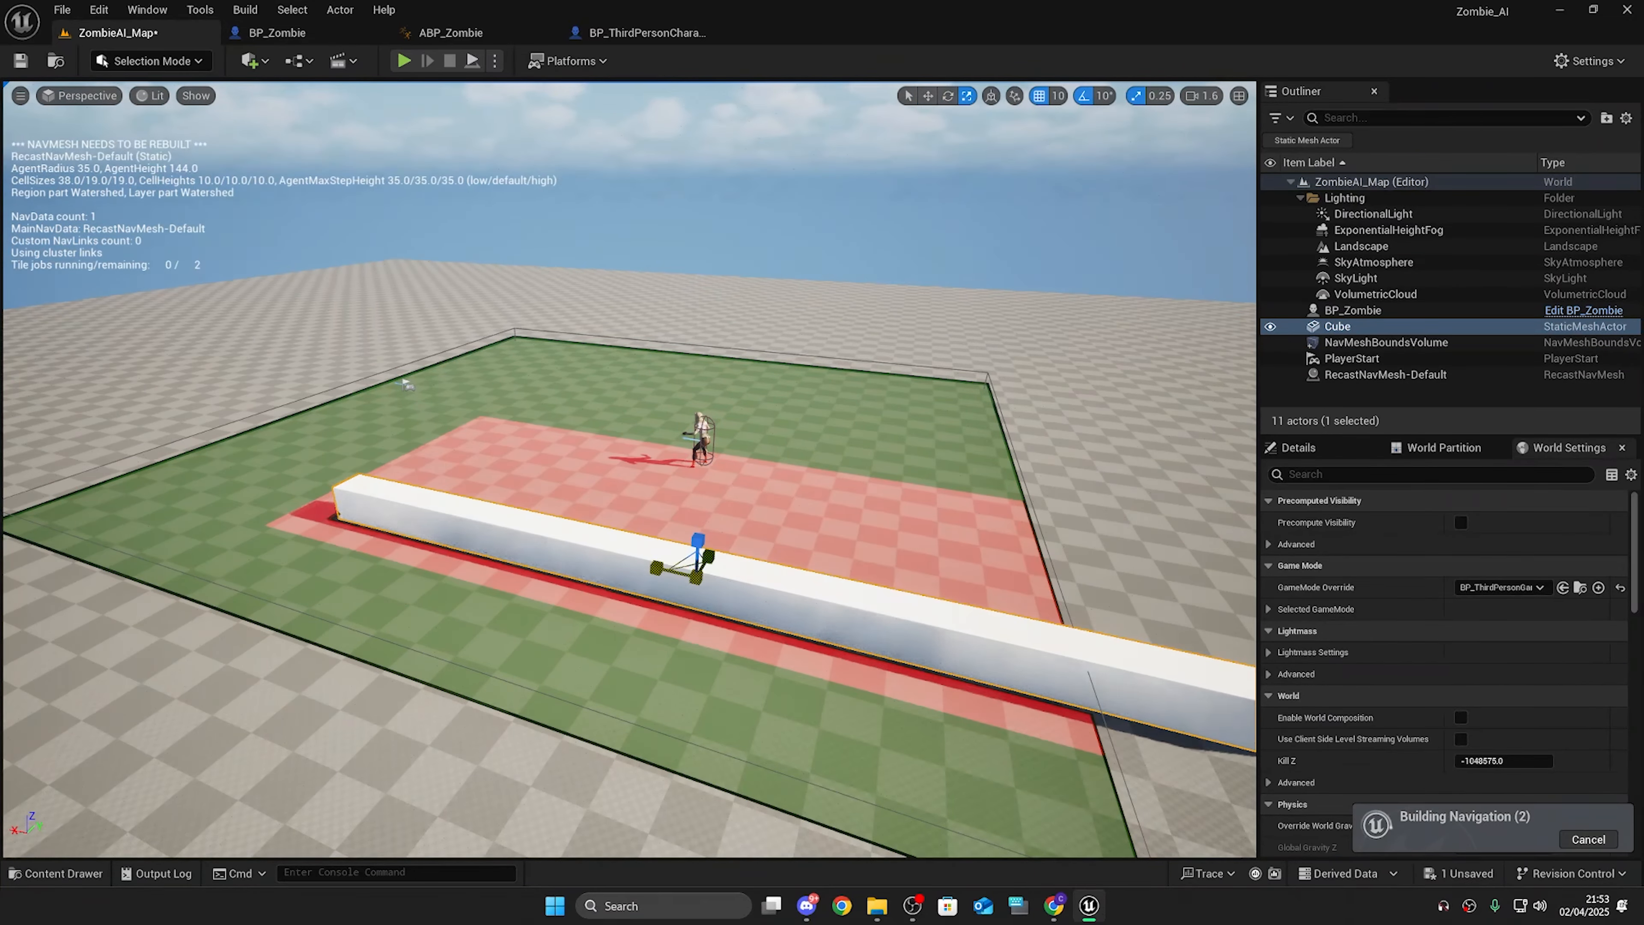
Step: Scale the cube into a long, low wall across the nav mesh floor
right_drag(631, 468, 337, 382)
scroll(323, 447, down, 3)
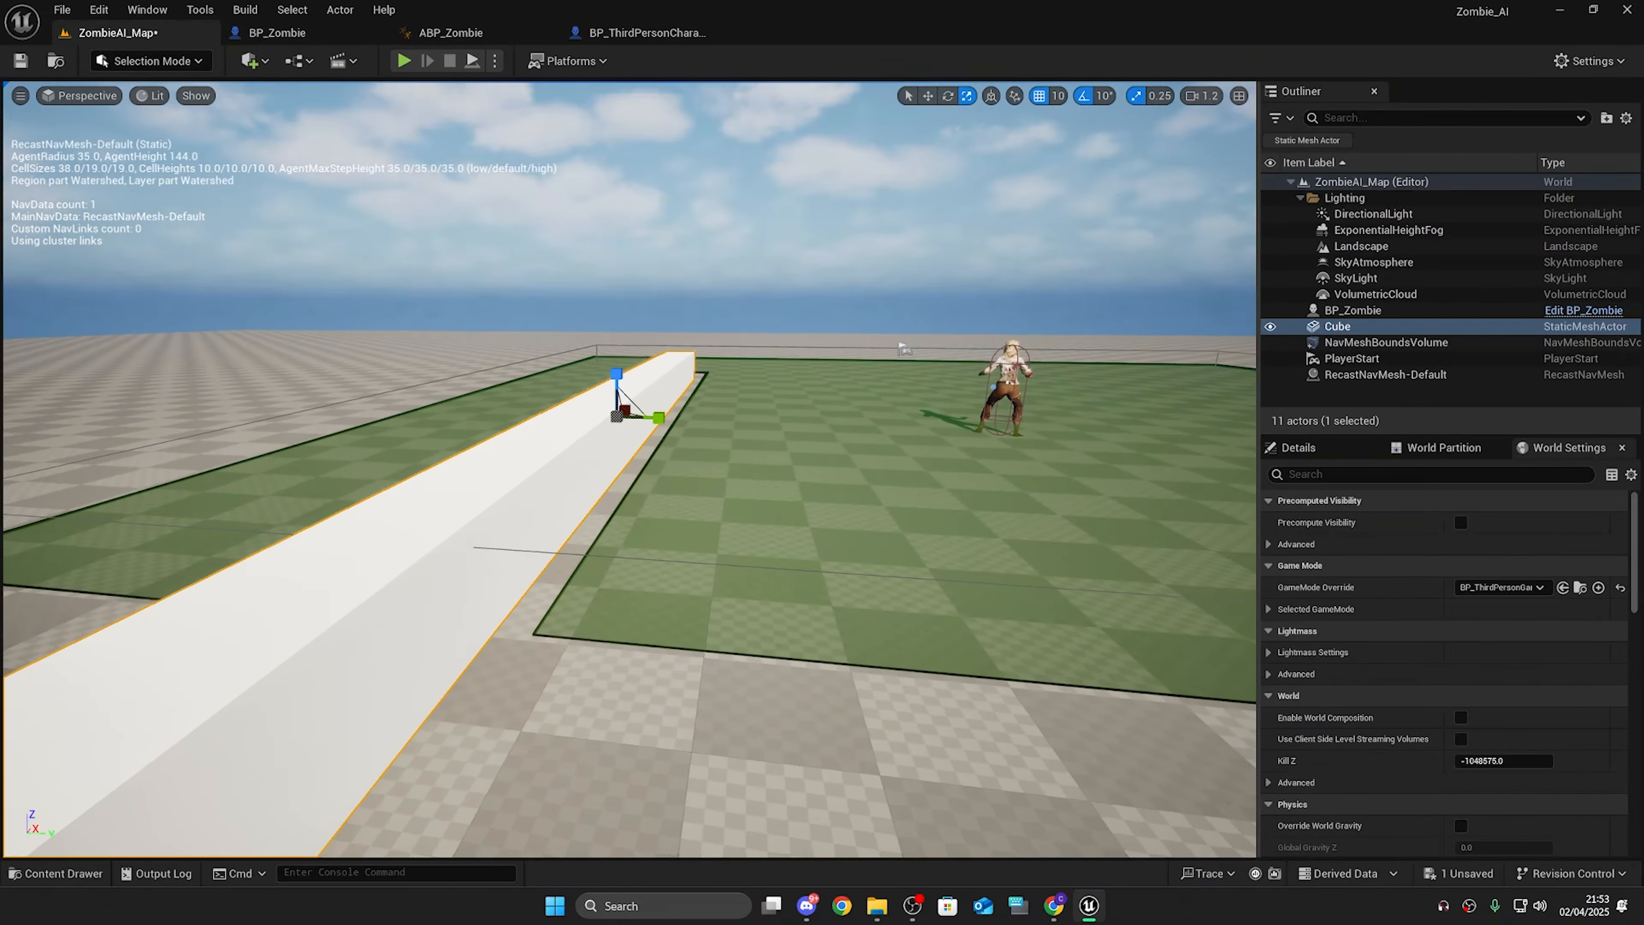
right_drag(686, 467, 992, 500)
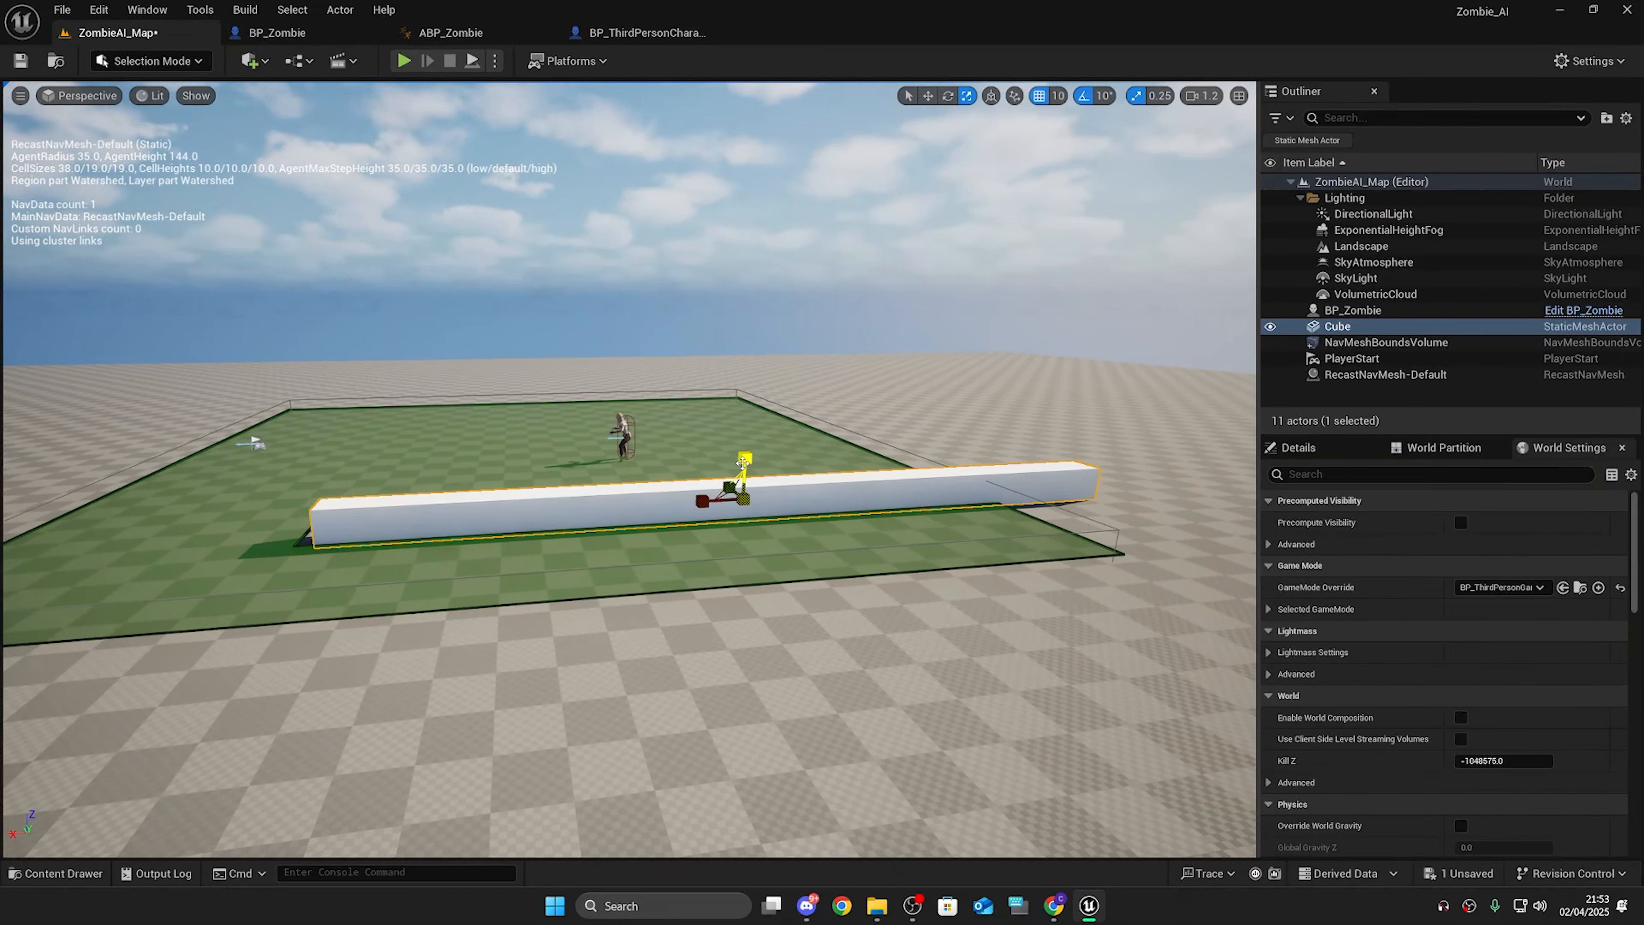
right_drag(743, 461, 766, 288)
key(e)
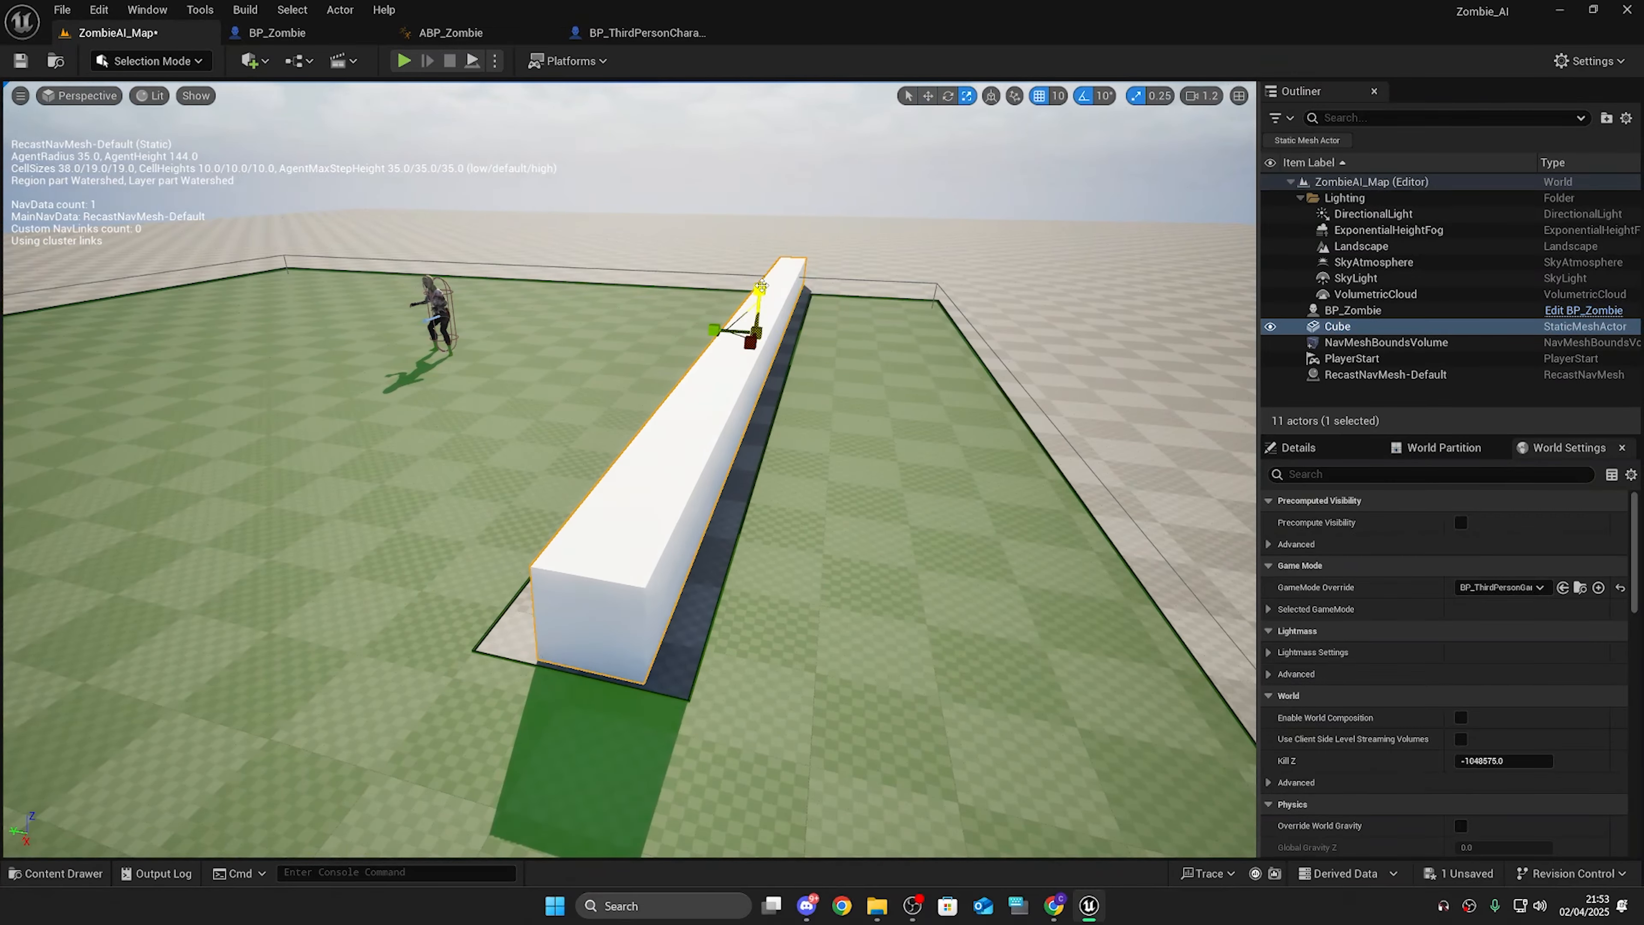
drag(761, 286, 763, 356)
right_drag(782, 536, 531, 560)
Step: Reposition the wall and stretch it further across the floor
key(w)
drag(926, 316, 932, 323)
right_drag(932, 336, 1074, 343)
scroll(1074, 344, down, 4)
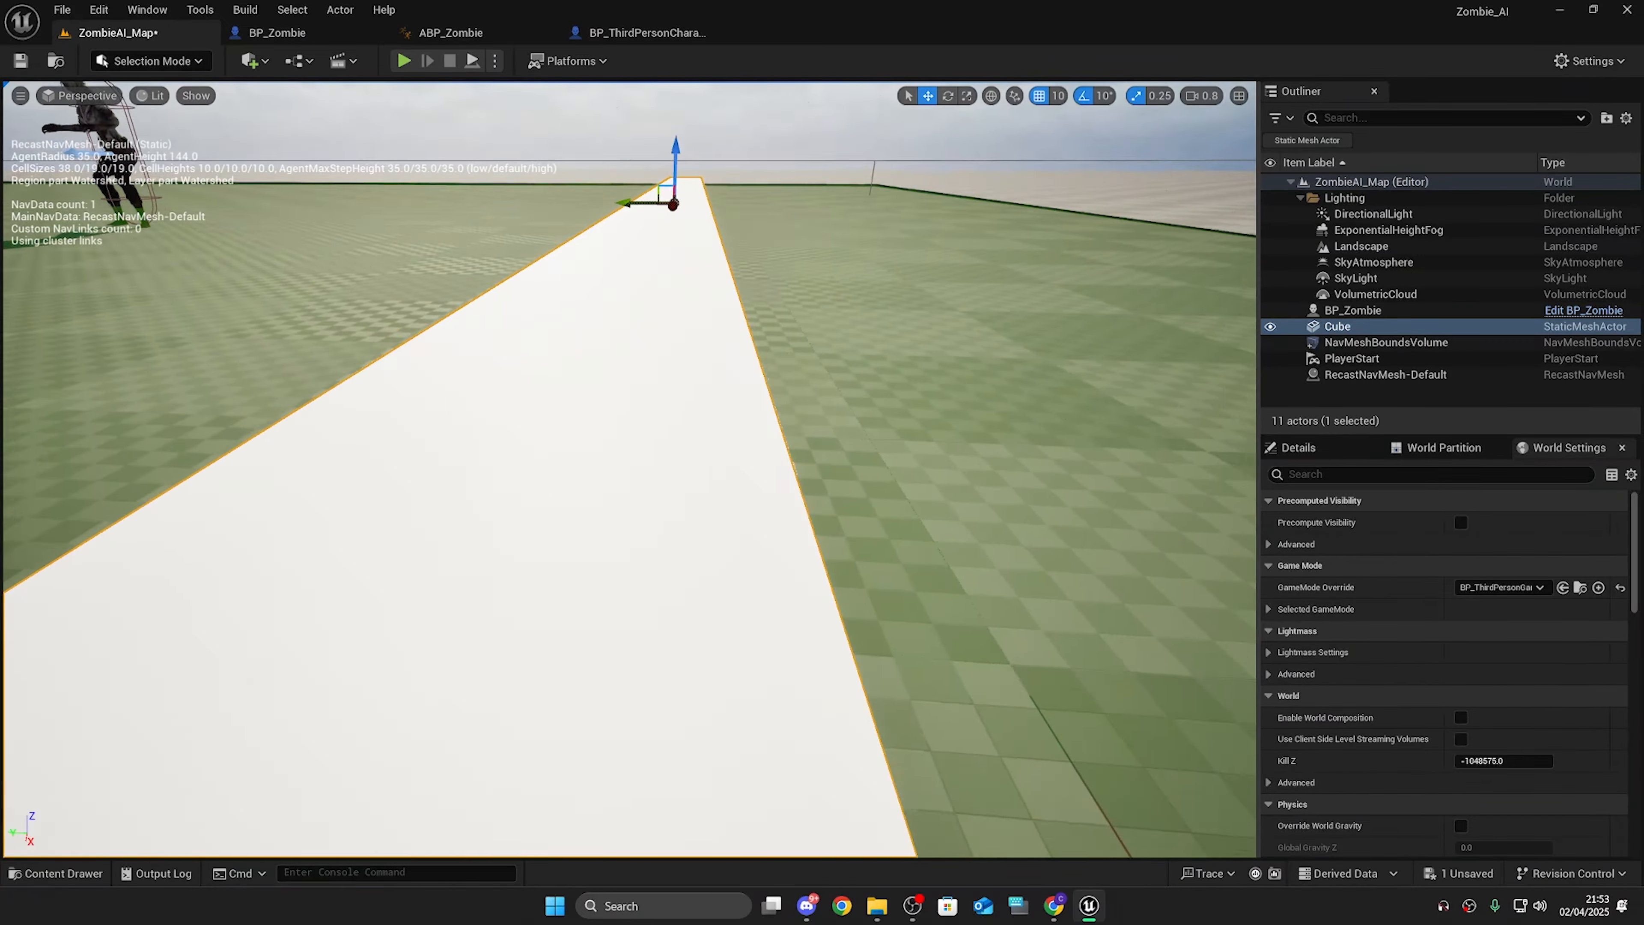
key(f)
key(r)
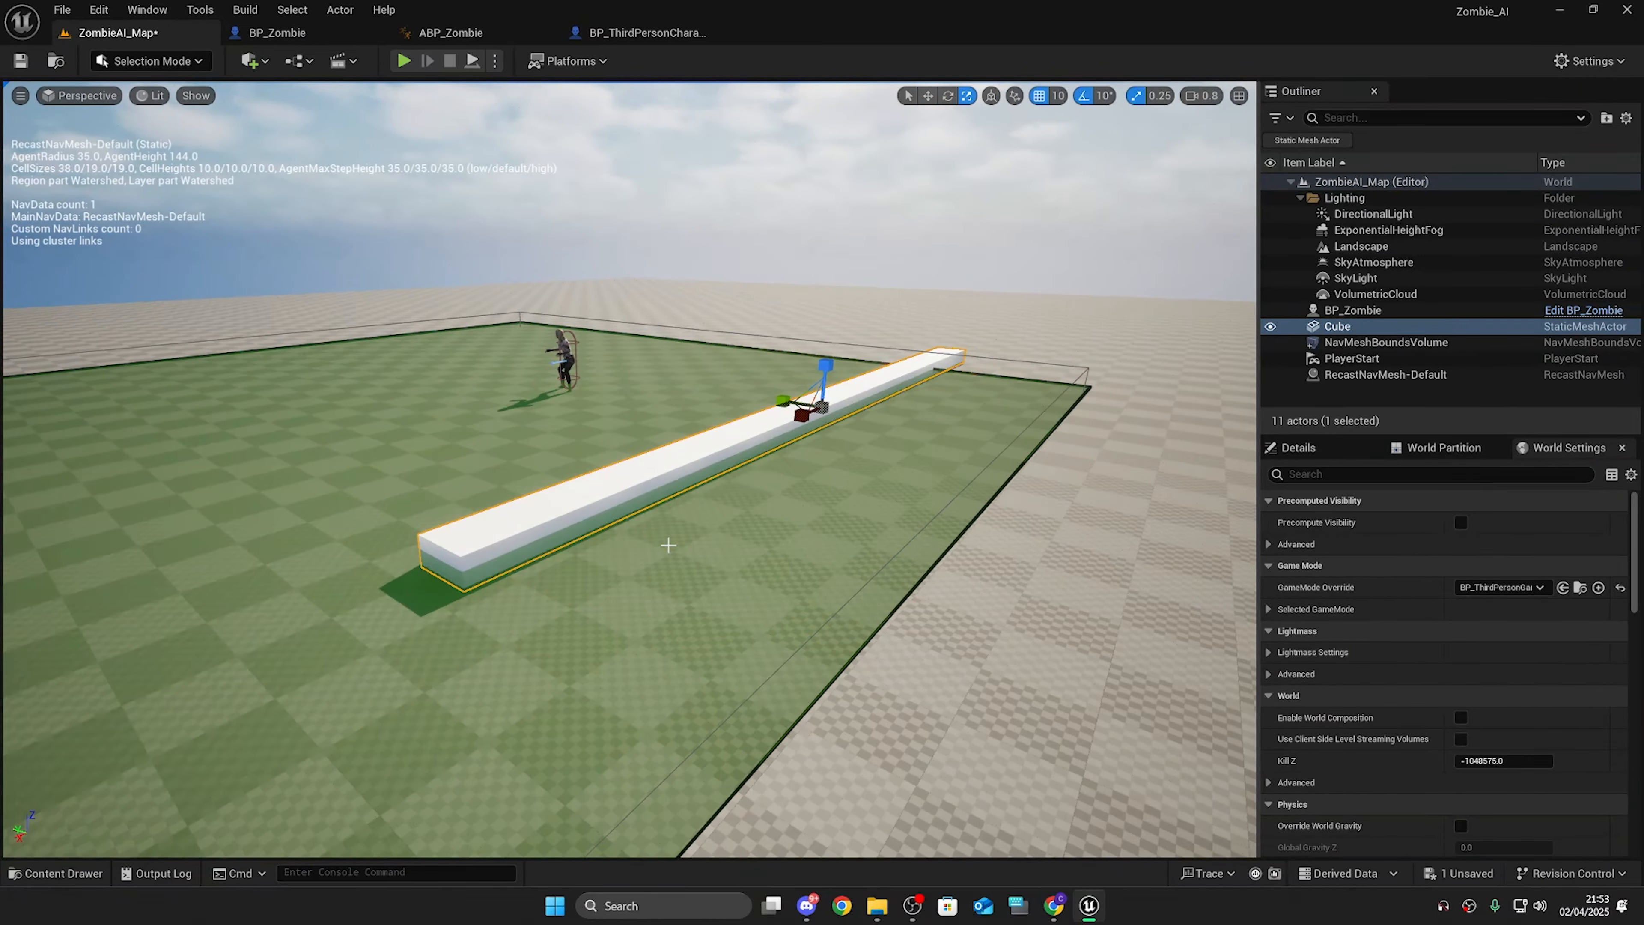
right_drag(668, 546, 1094, 265)
Step: Rotate the wall and move it between the zombie and the player start
key(w)
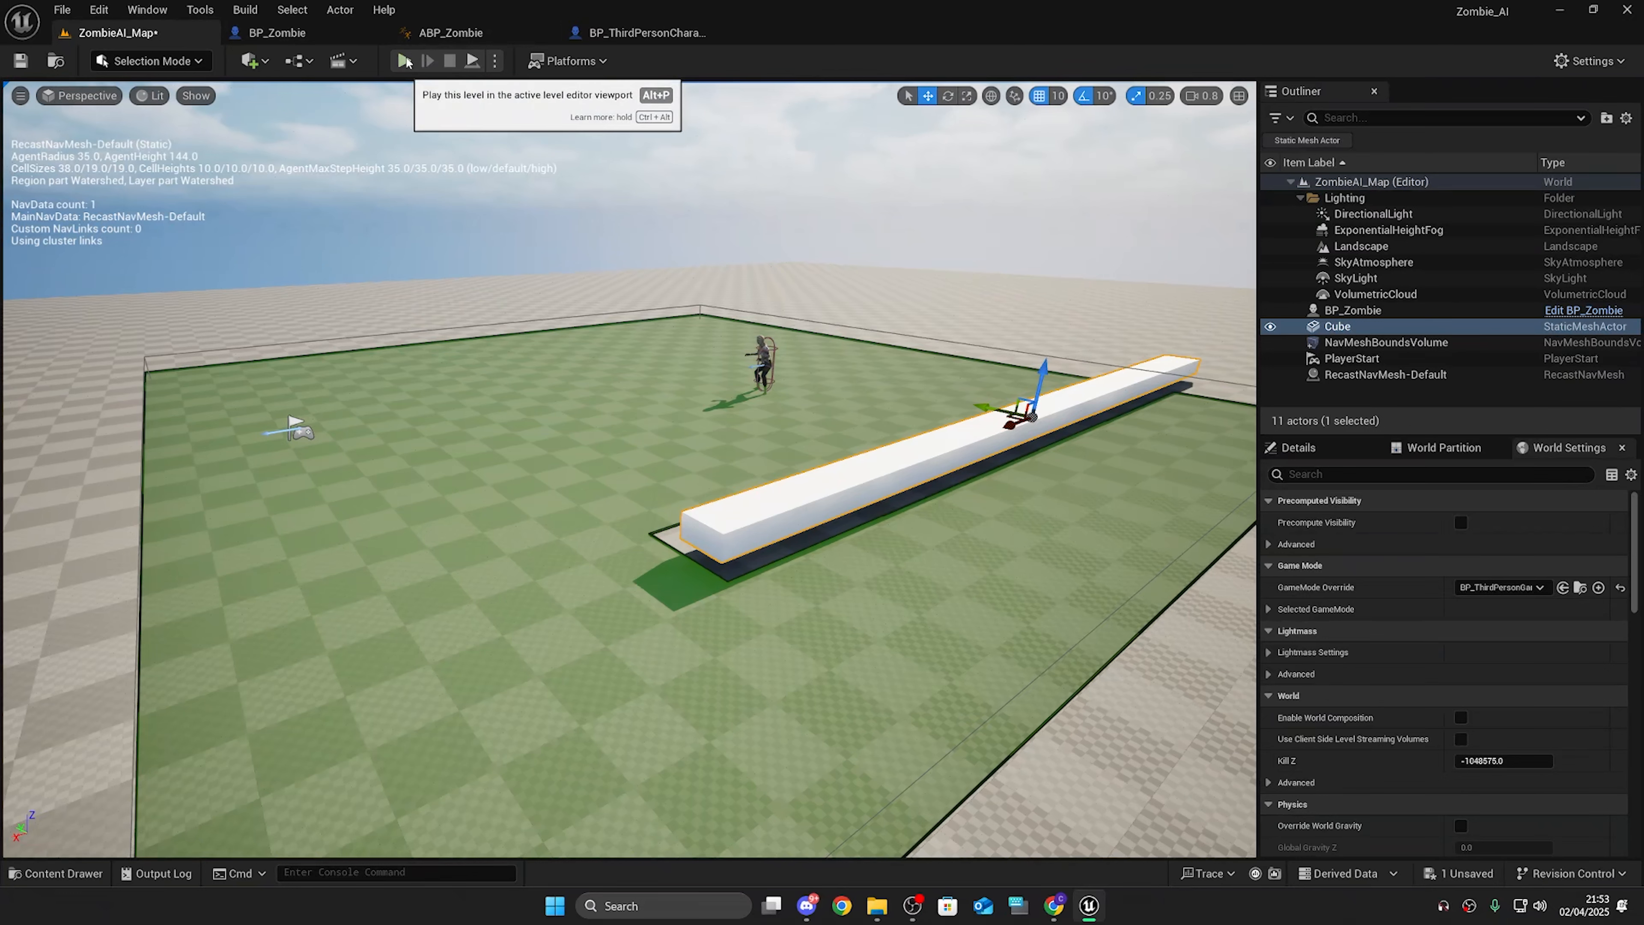
key(e)
drag(1013, 428, 893, 522)
key(w)
drag(782, 500, 570, 412)
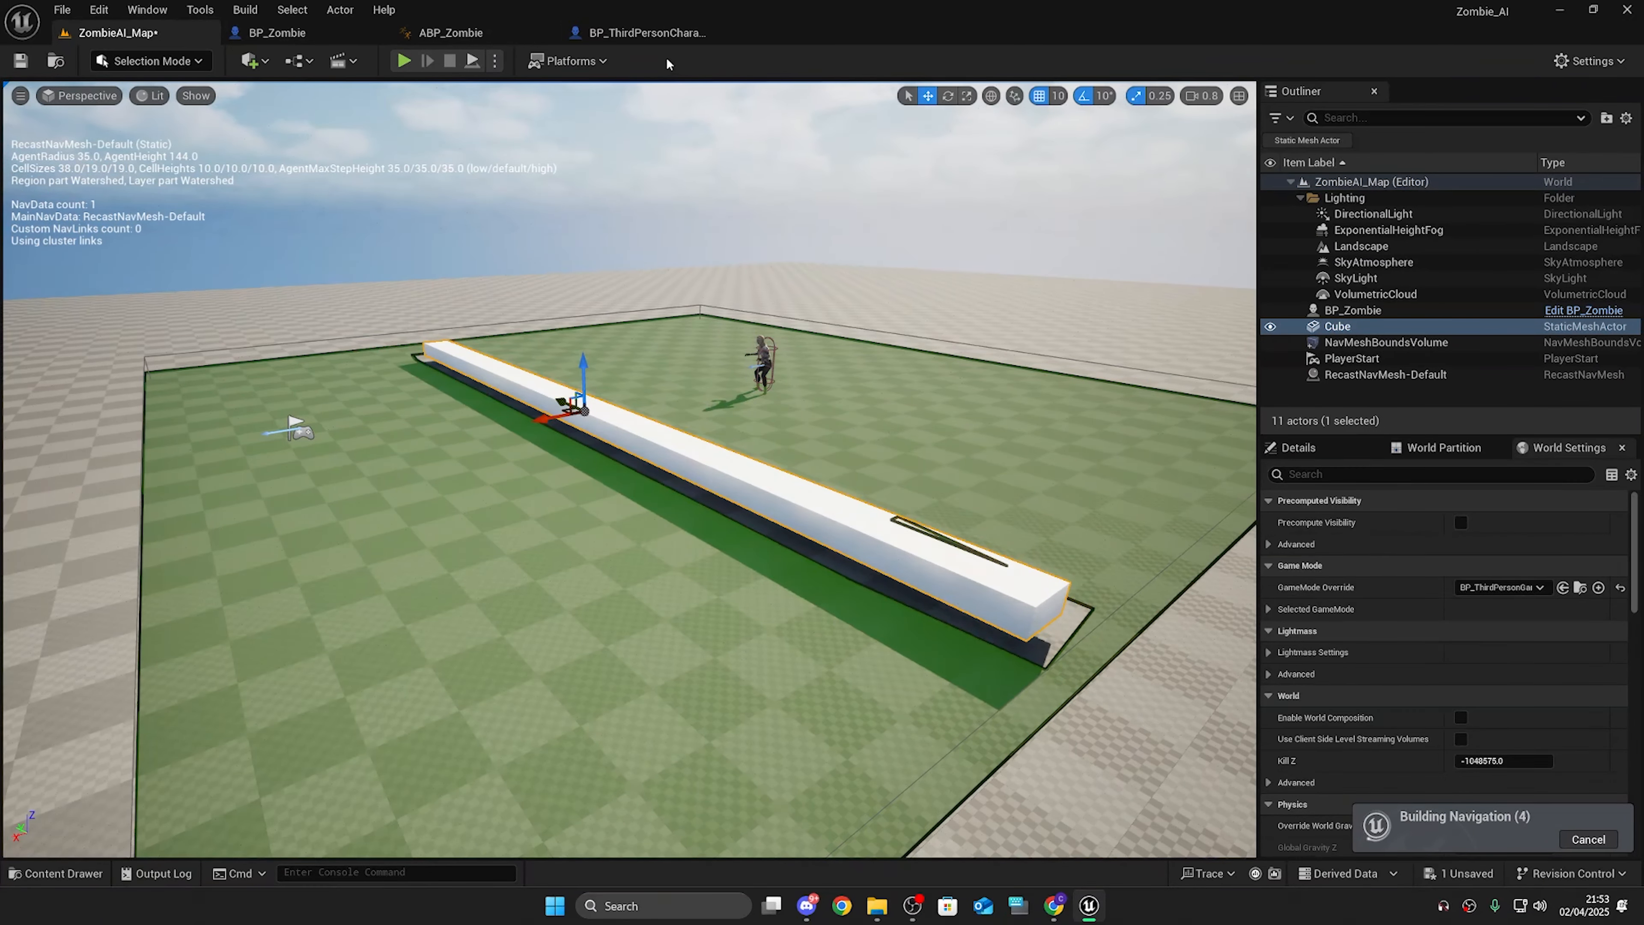
Step: Play the level to test the zombie pathing around the wall, then stop play
click(403, 61)
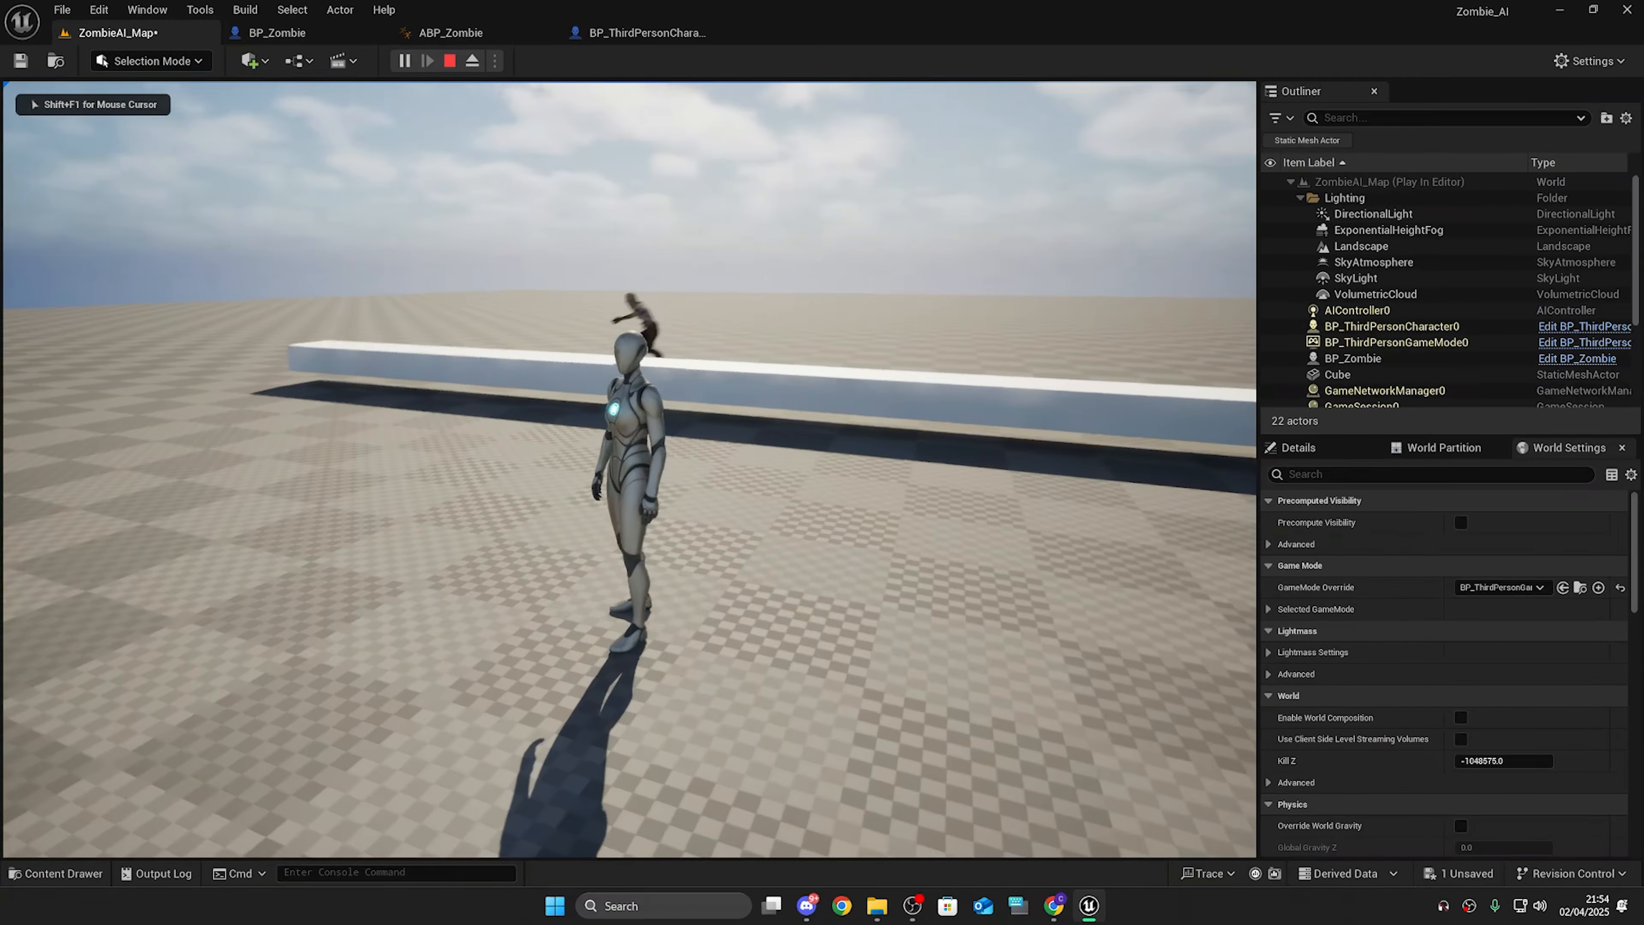
key(w)
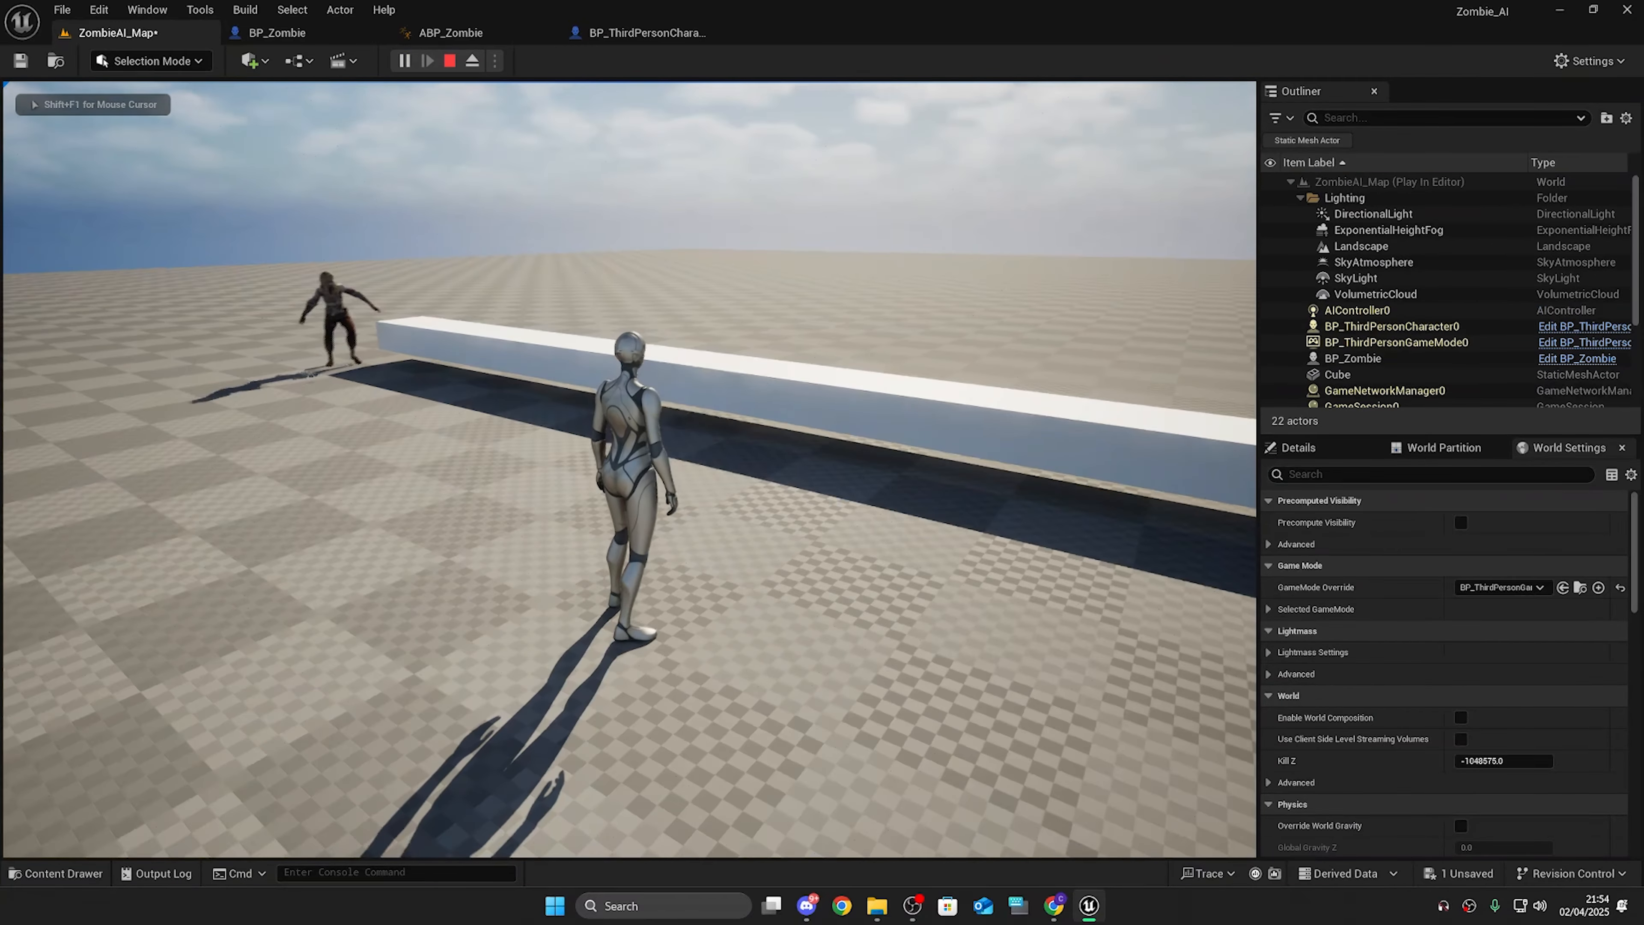
key(s)
key(d)
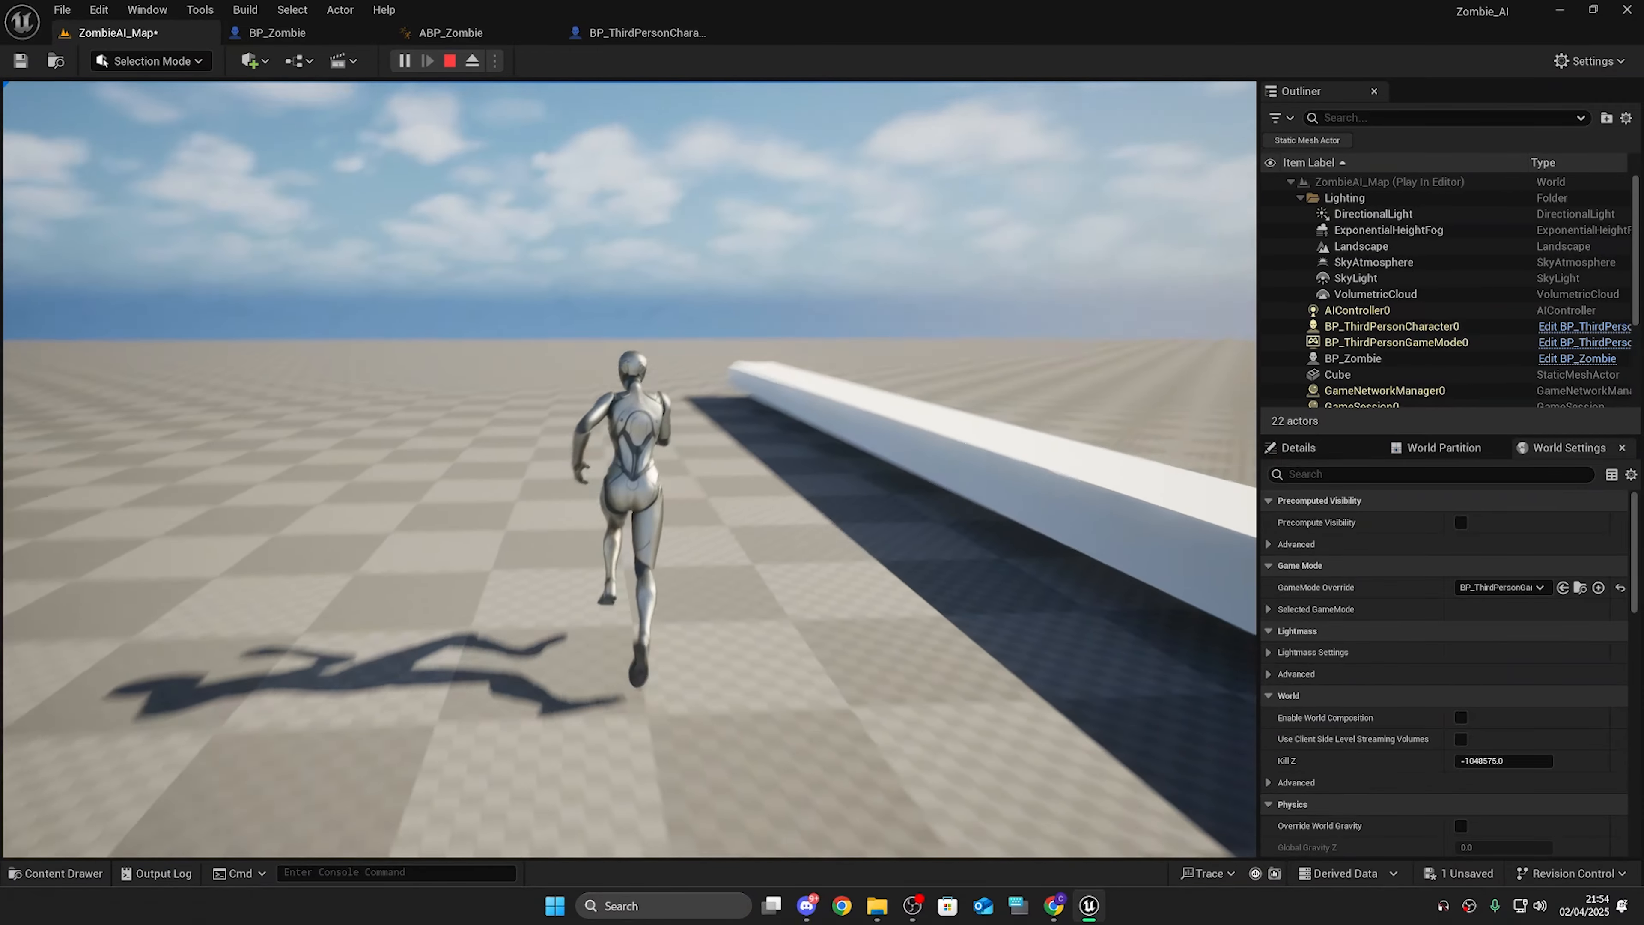
key(Escape)
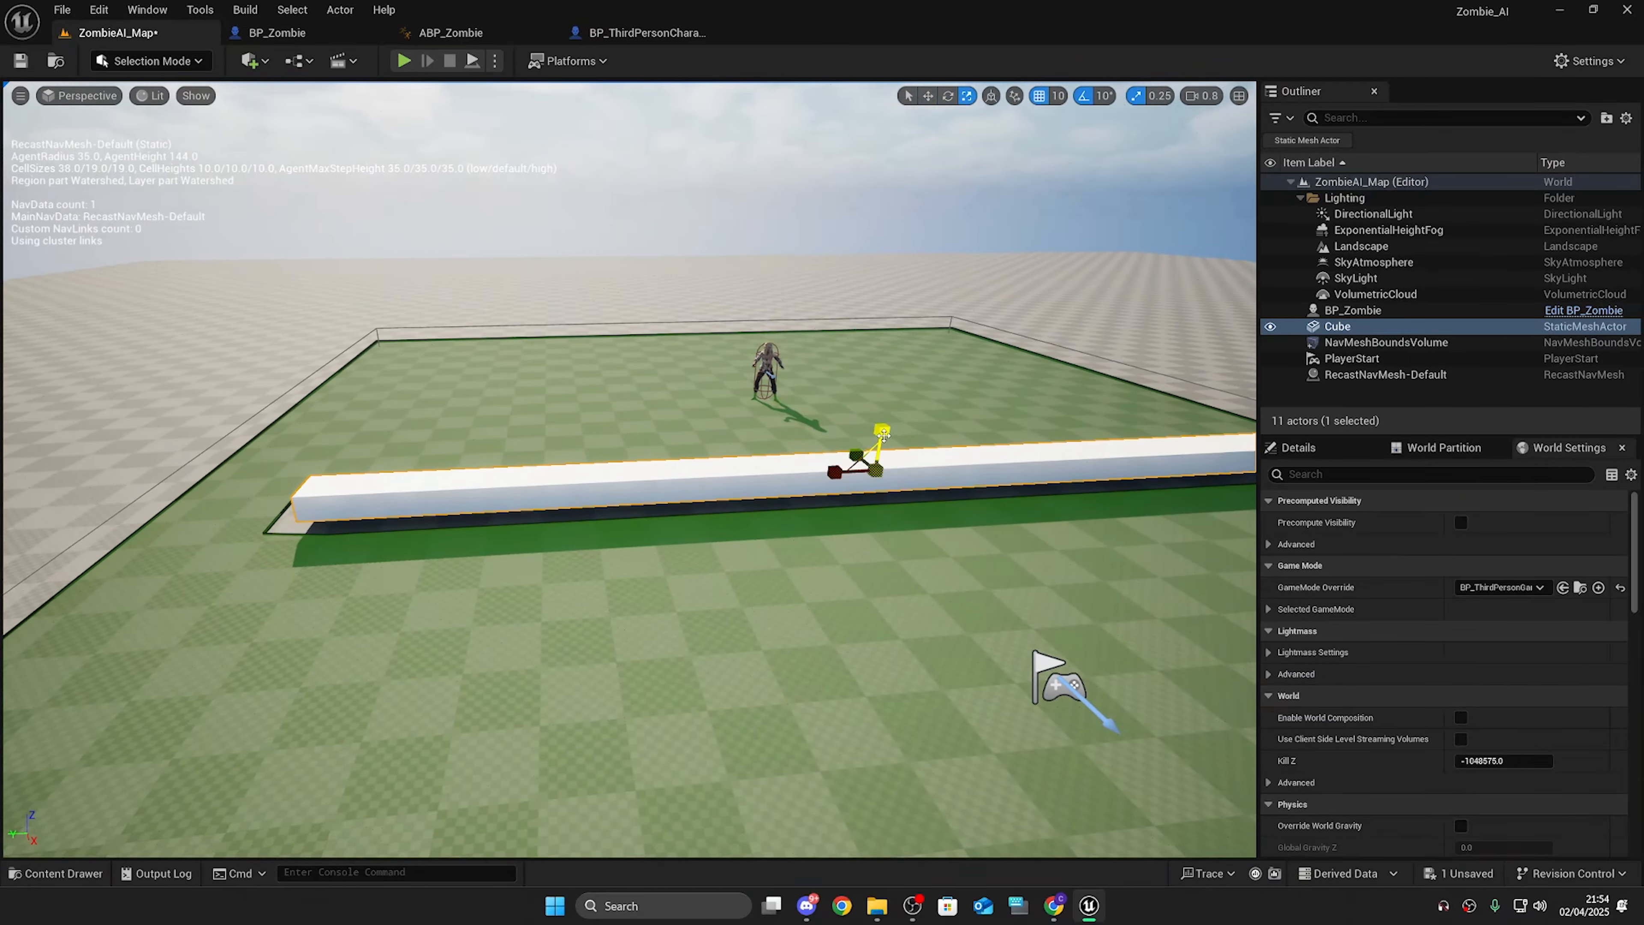
Step: Scale the wall up to a tall height
drag(881, 430, 881, 363)
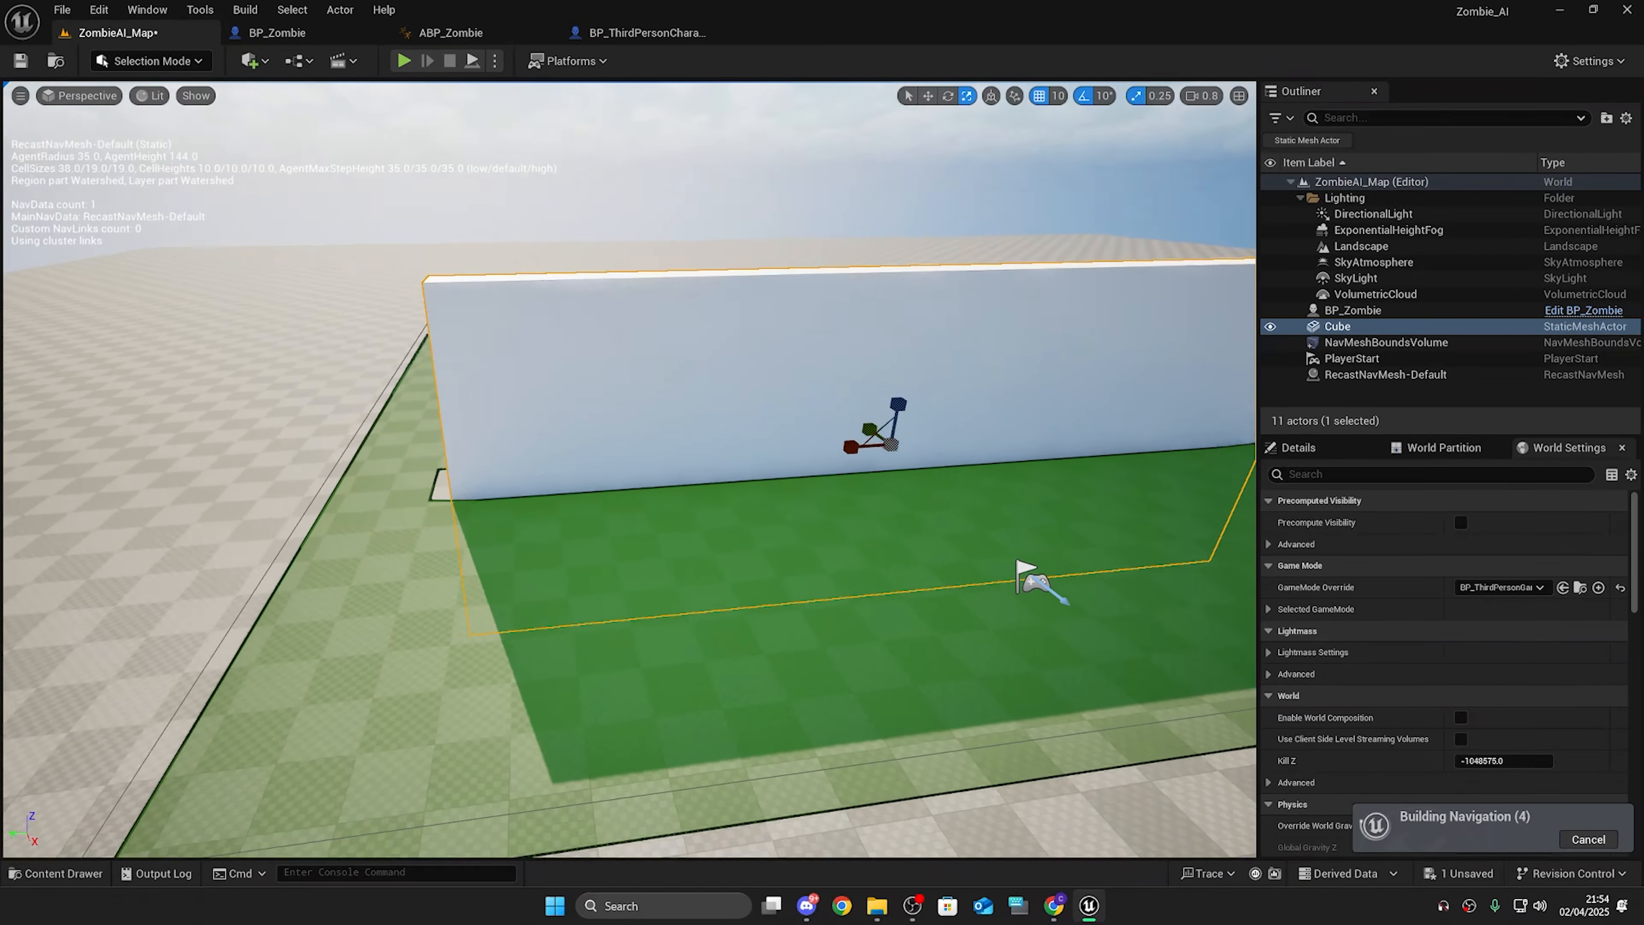
right_drag(628, 454, 570, 453)
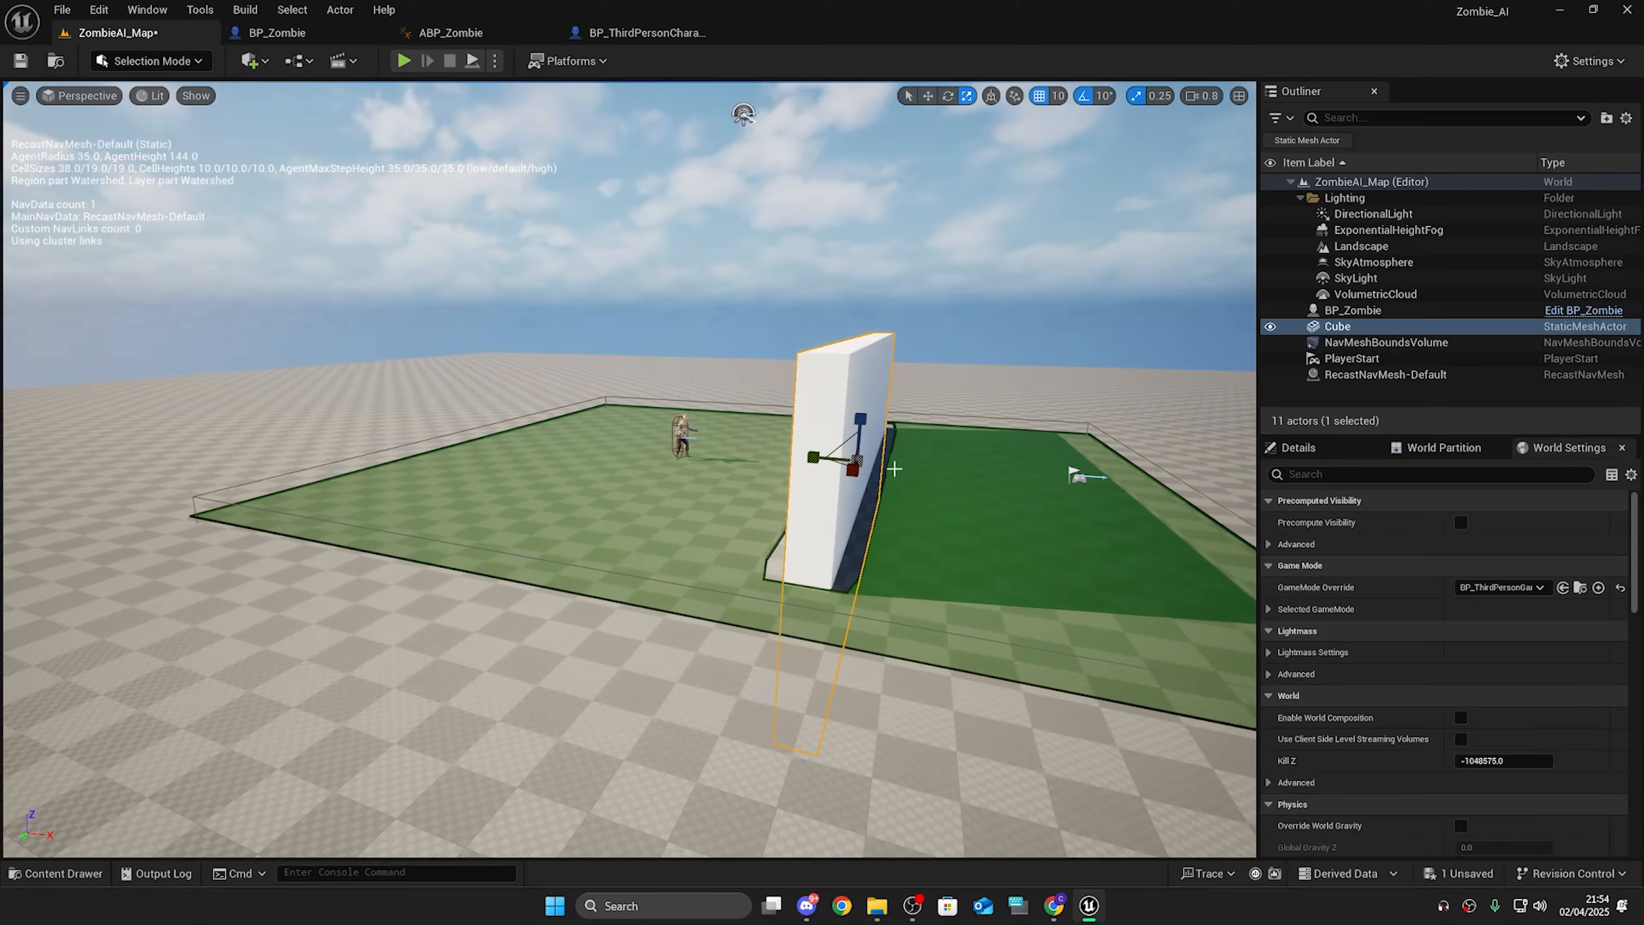
Step: Play the level twice to test the zombie pathing around the taller wall, stopping play each time
key(alt+p)
key(Escape)
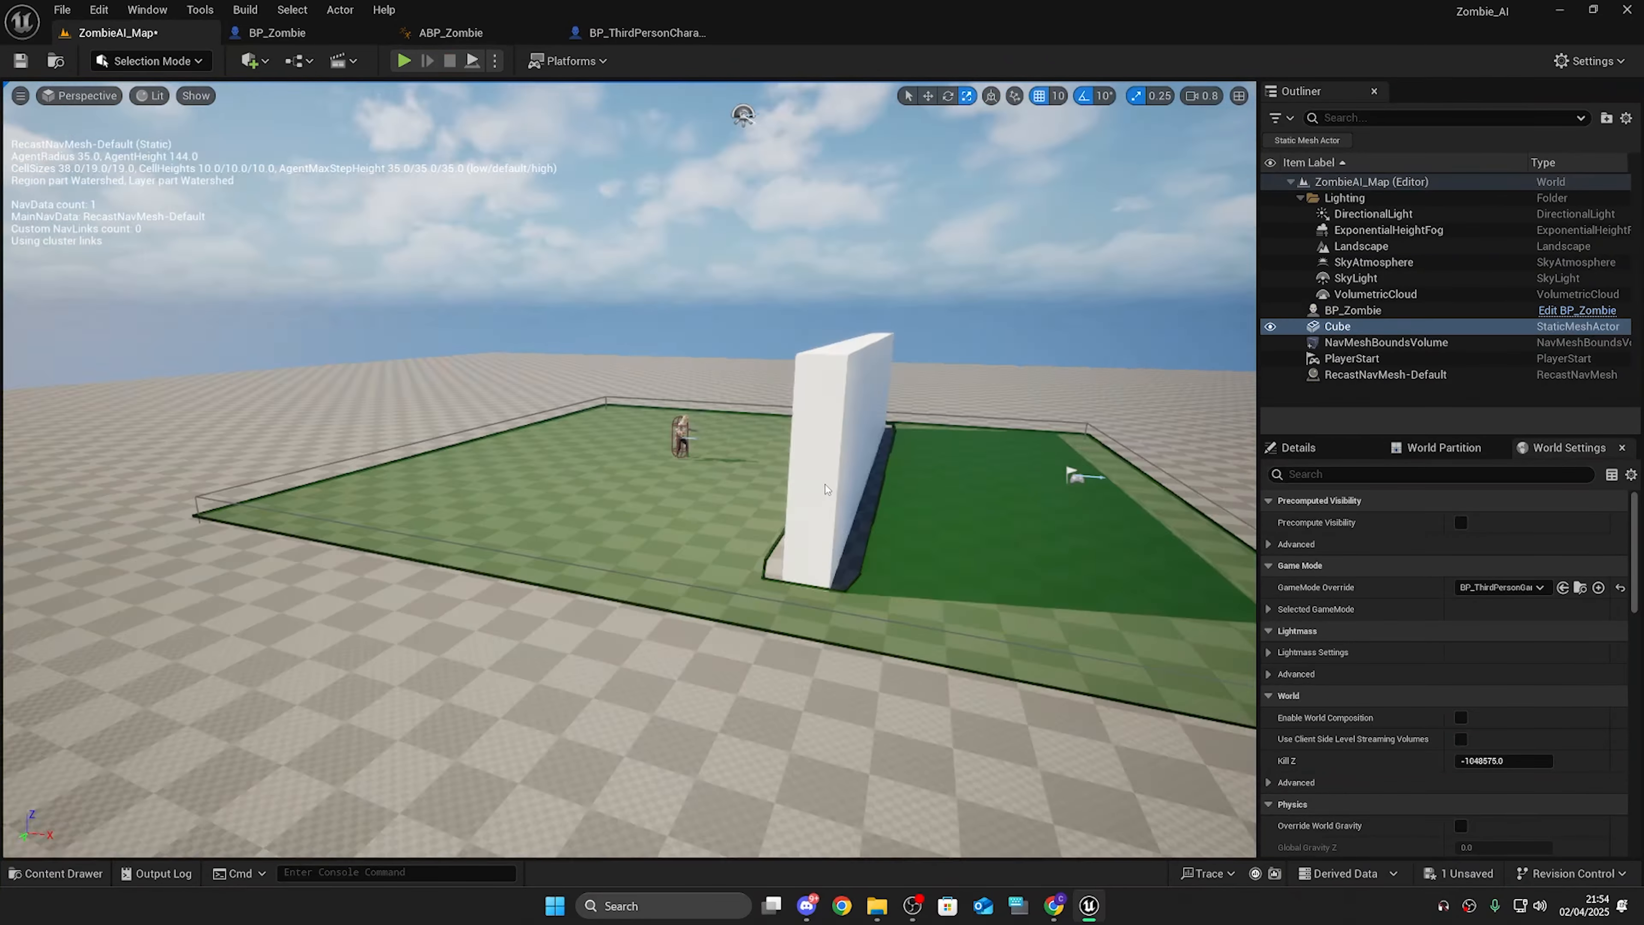
right_drag(741, 114, 816, 91)
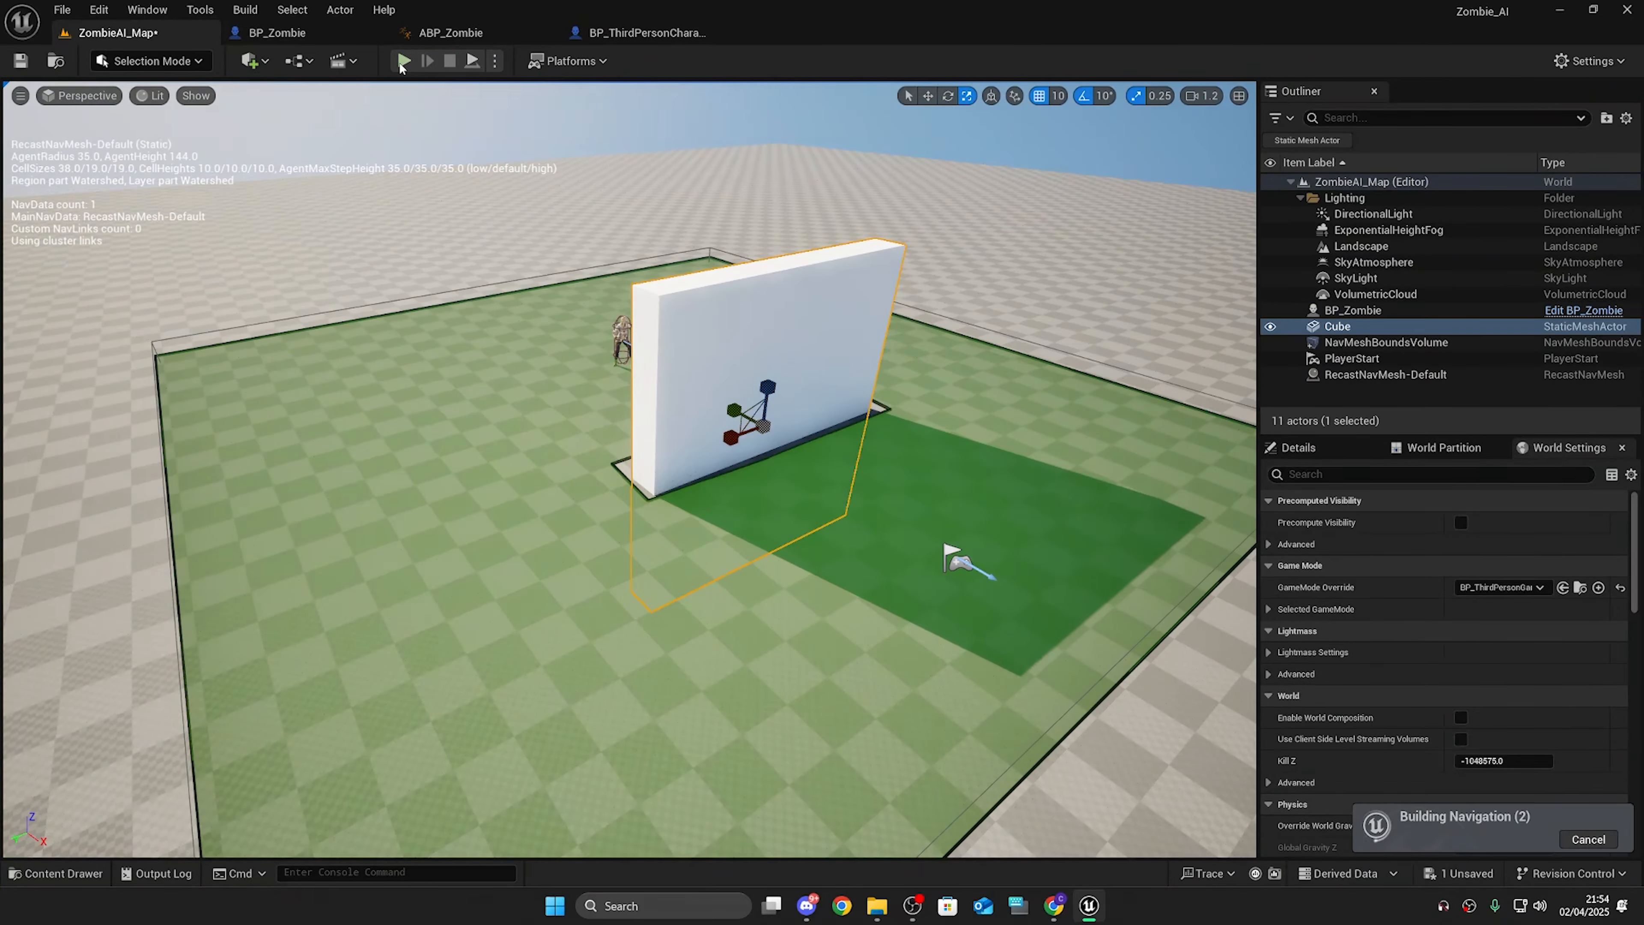
click(402, 61)
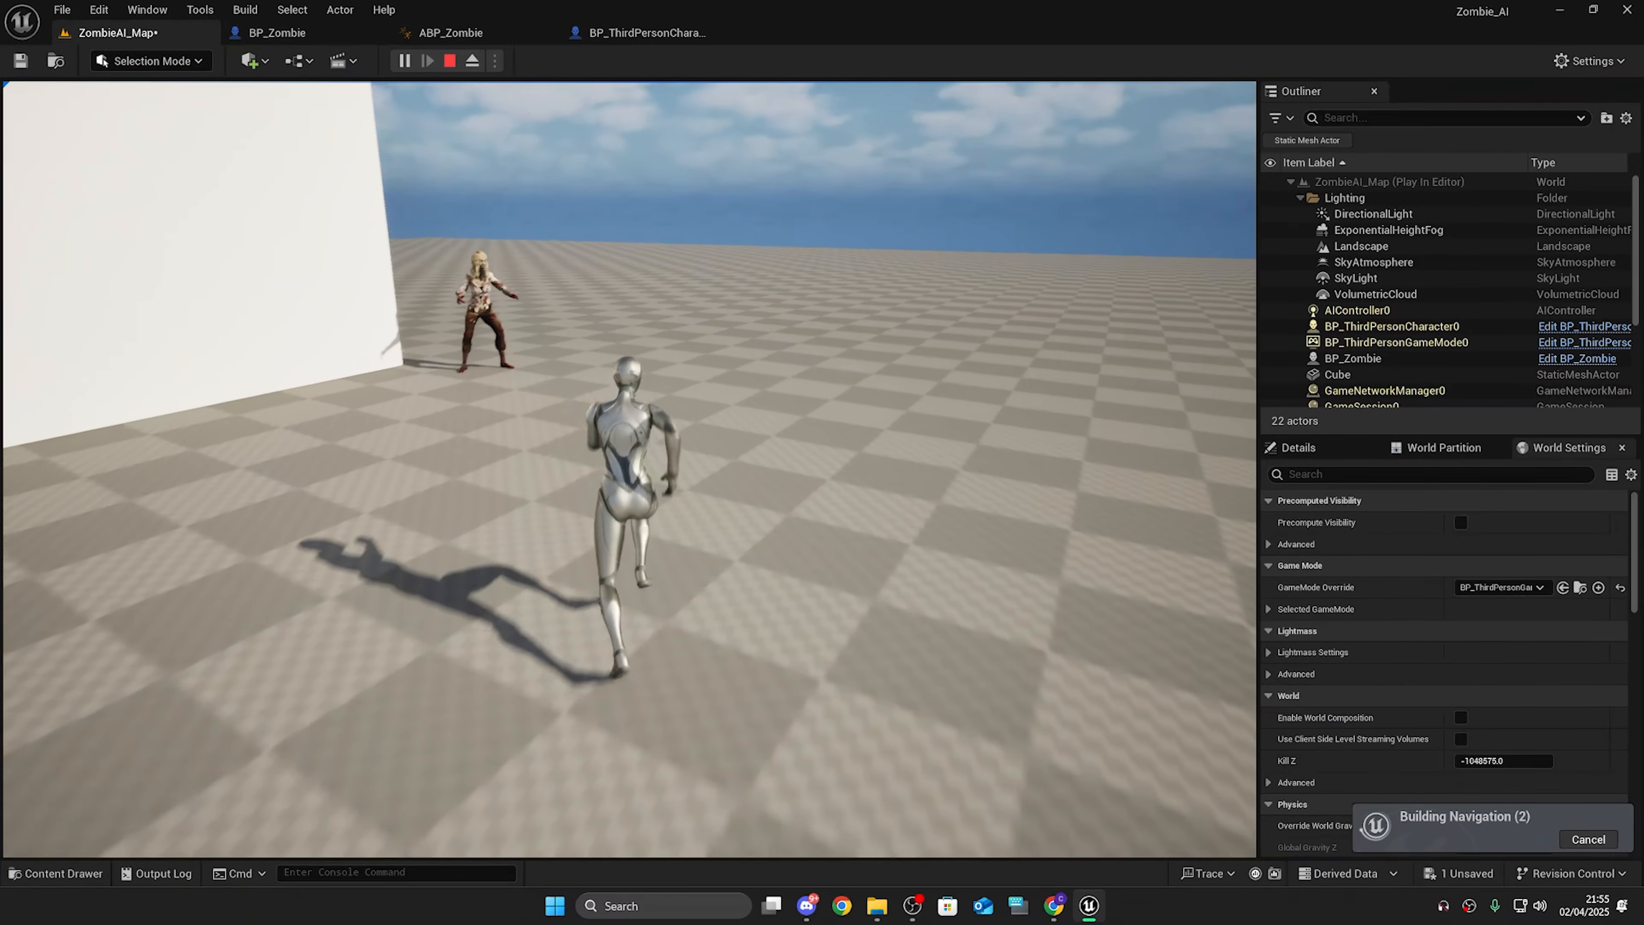
key(Escape)
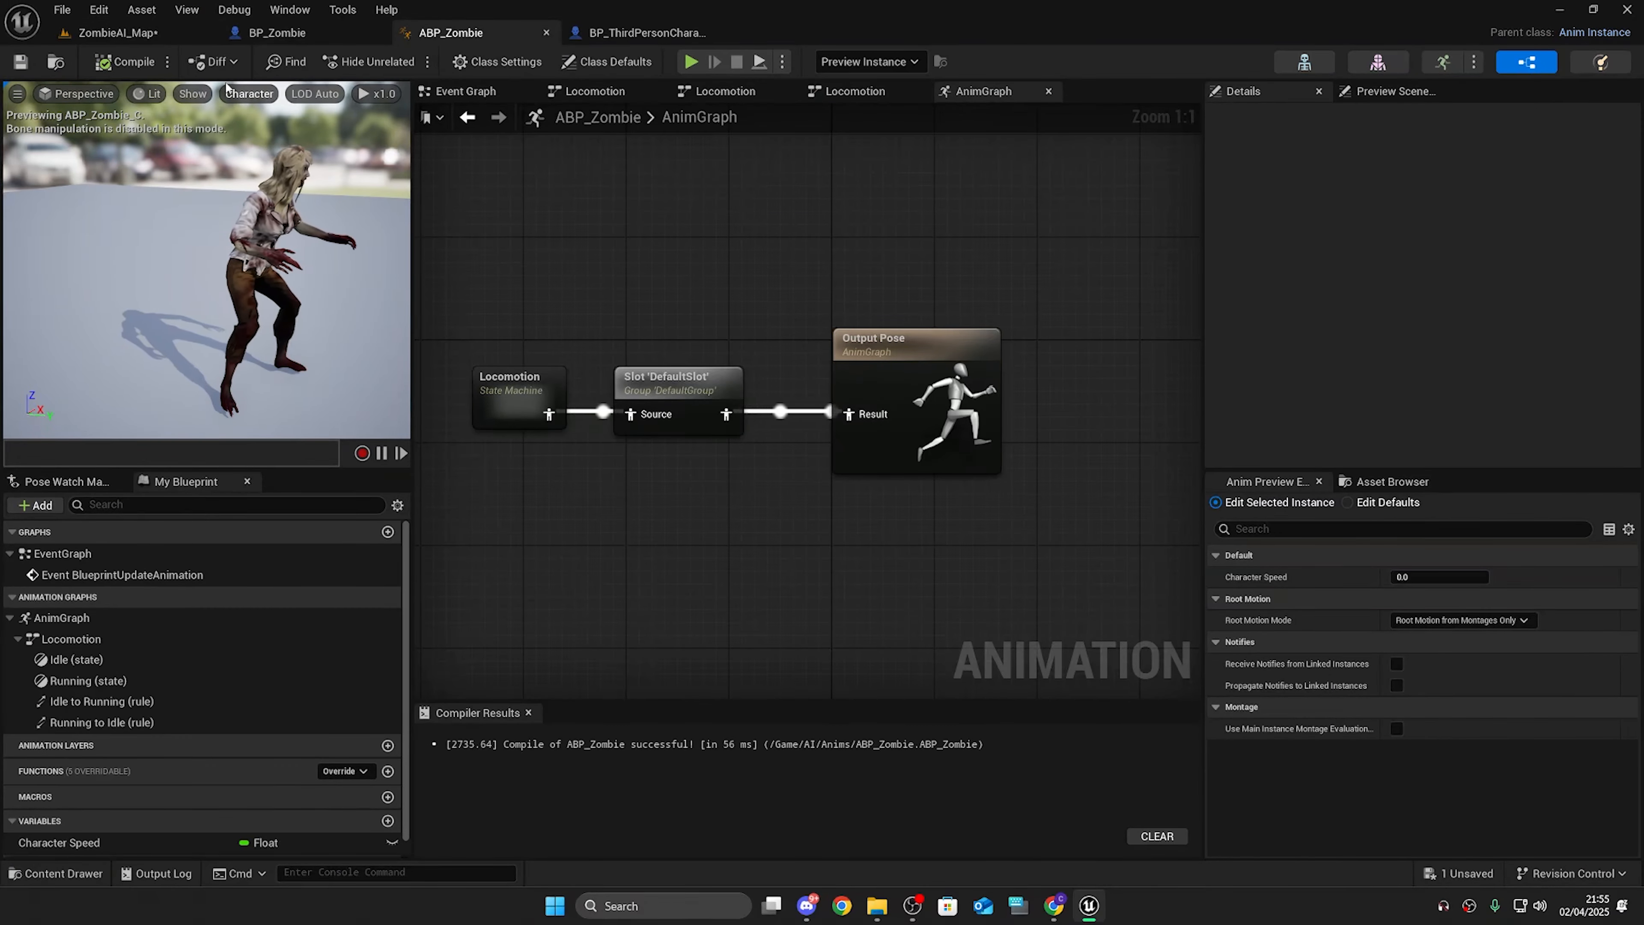
Step: Run a standalone preview and move the player against the wall to test the zombie's attack, then return to the map
click(280, 31)
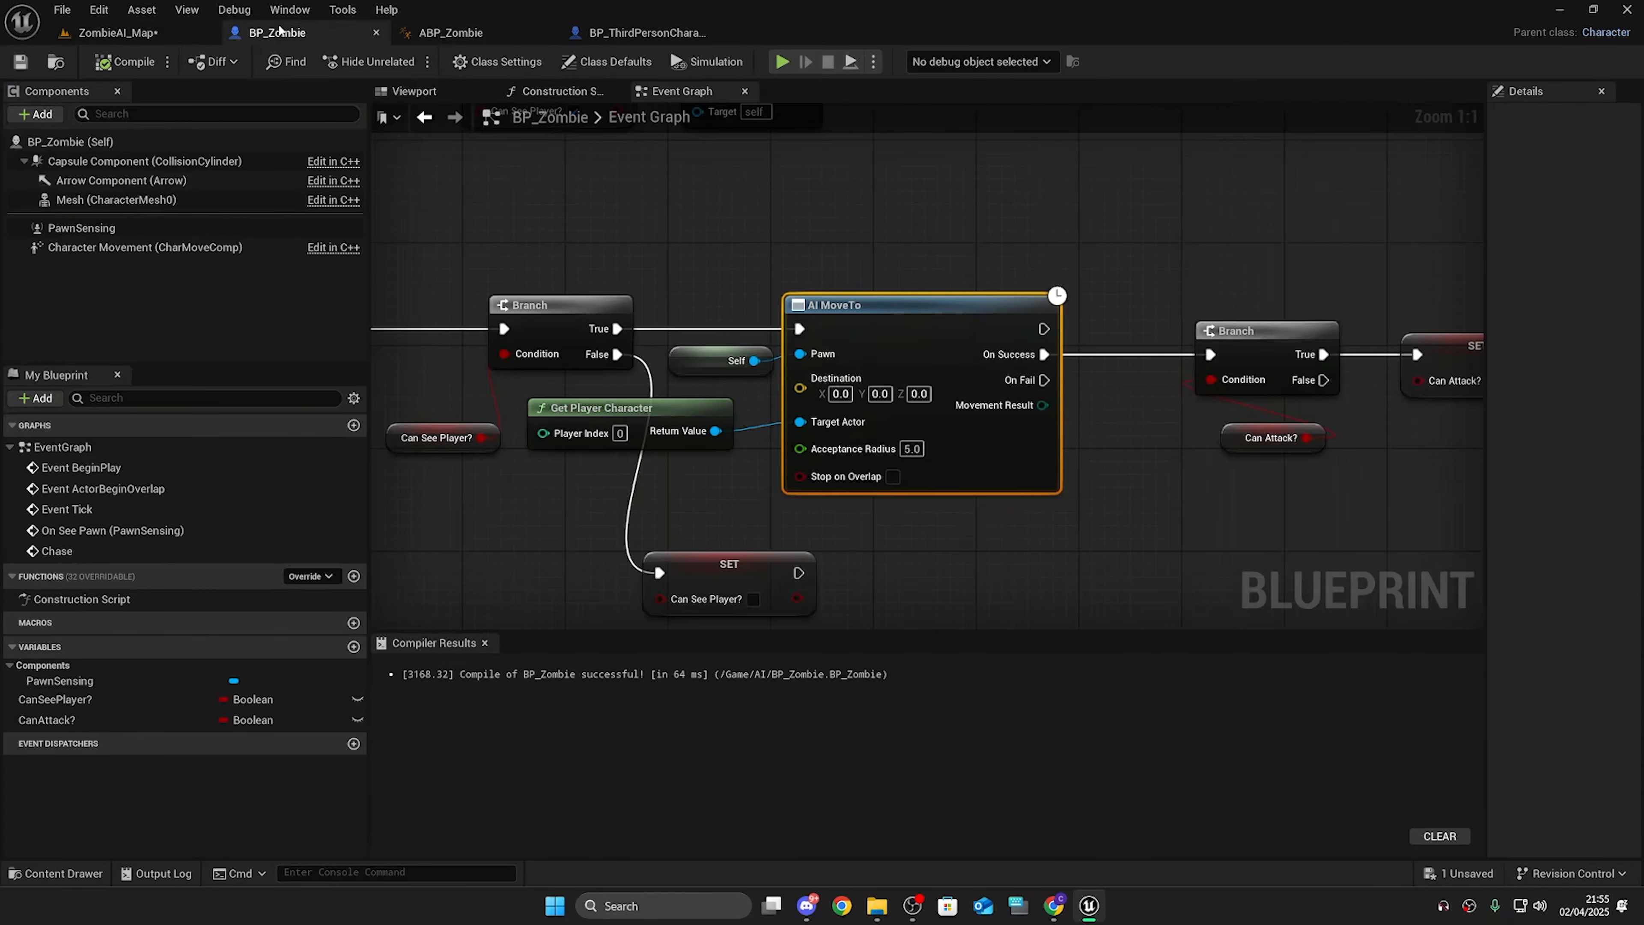
click(136, 249)
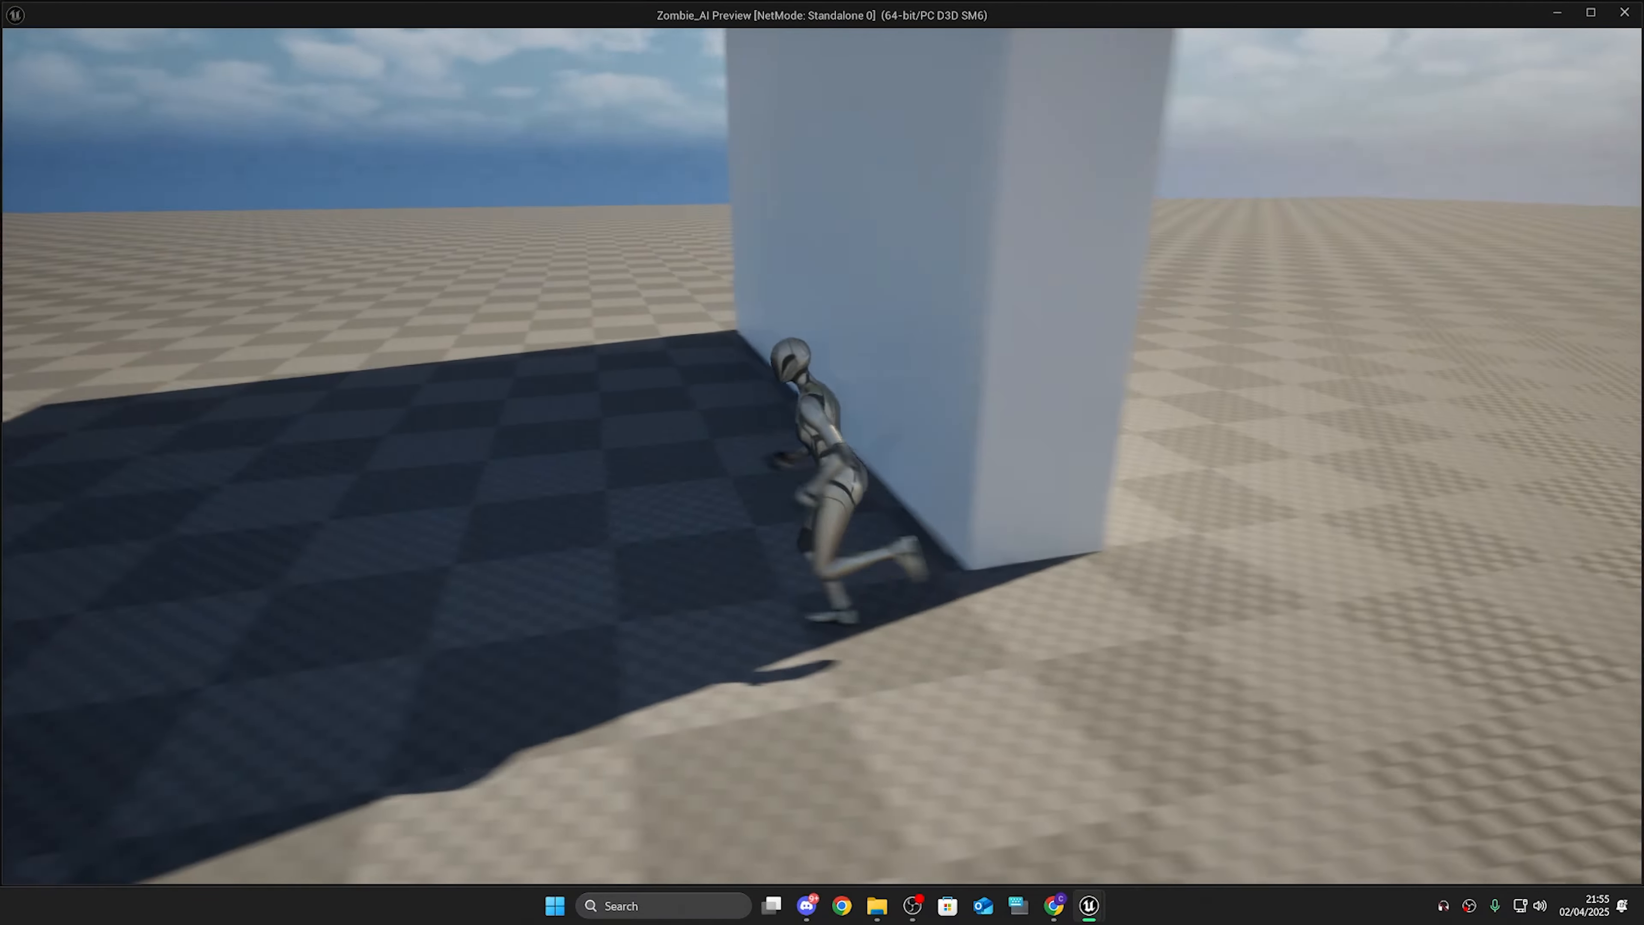
key(w)
key(d)
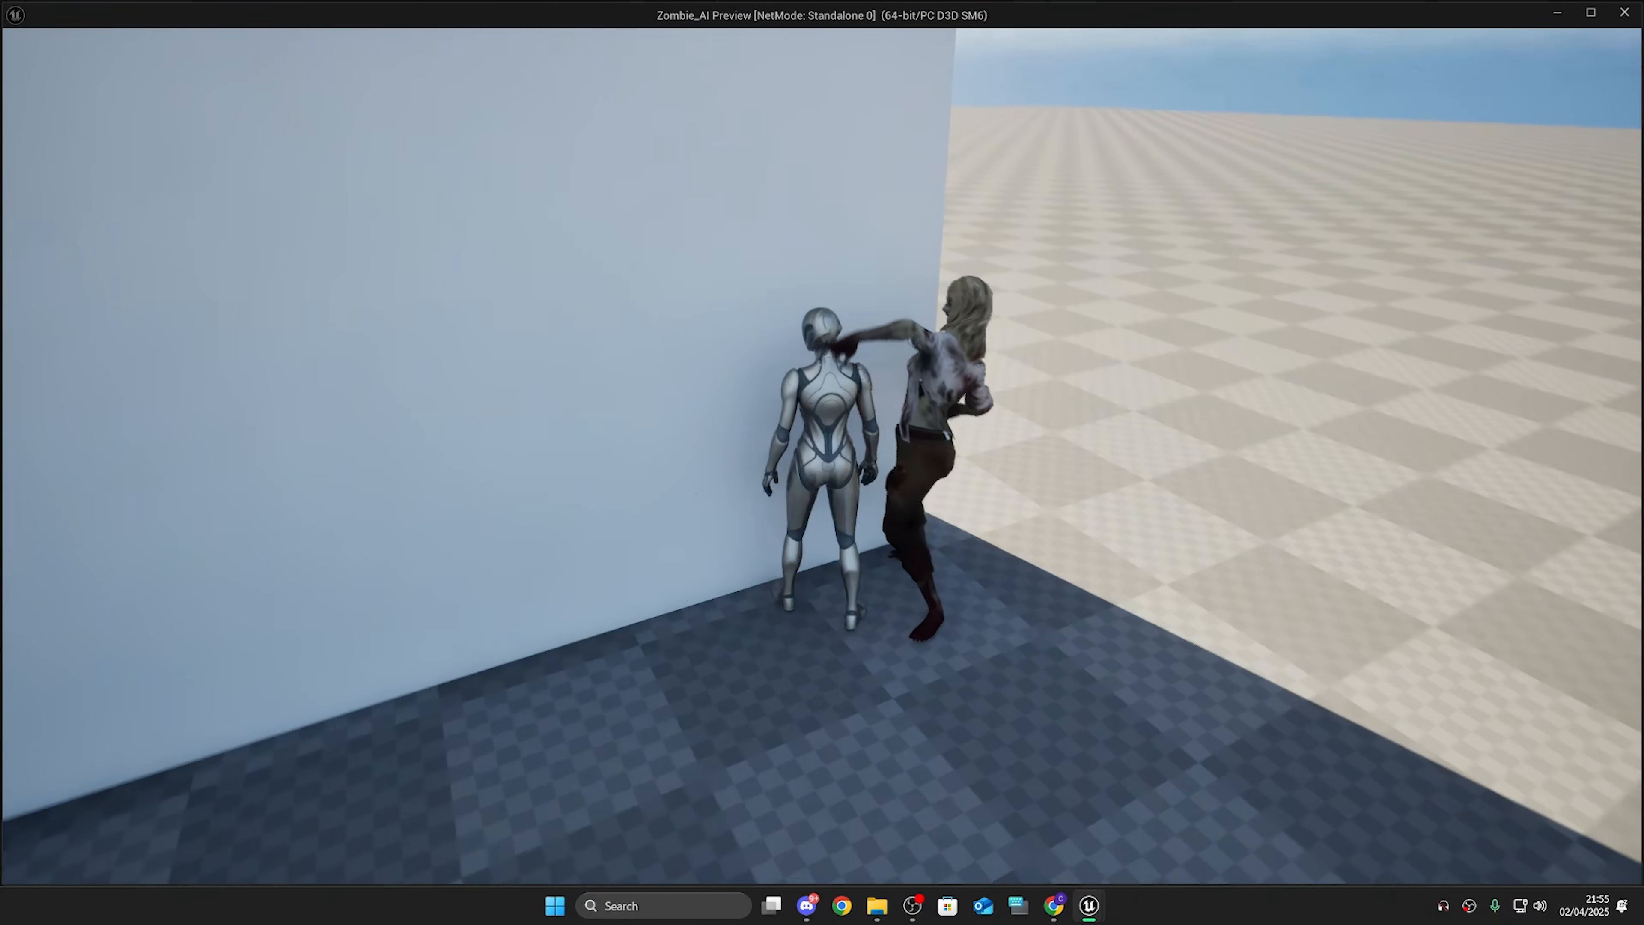
key(Escape)
scroll(647, 241, down, 3)
right_drag(648, 241, 718, 332)
click(163, 32)
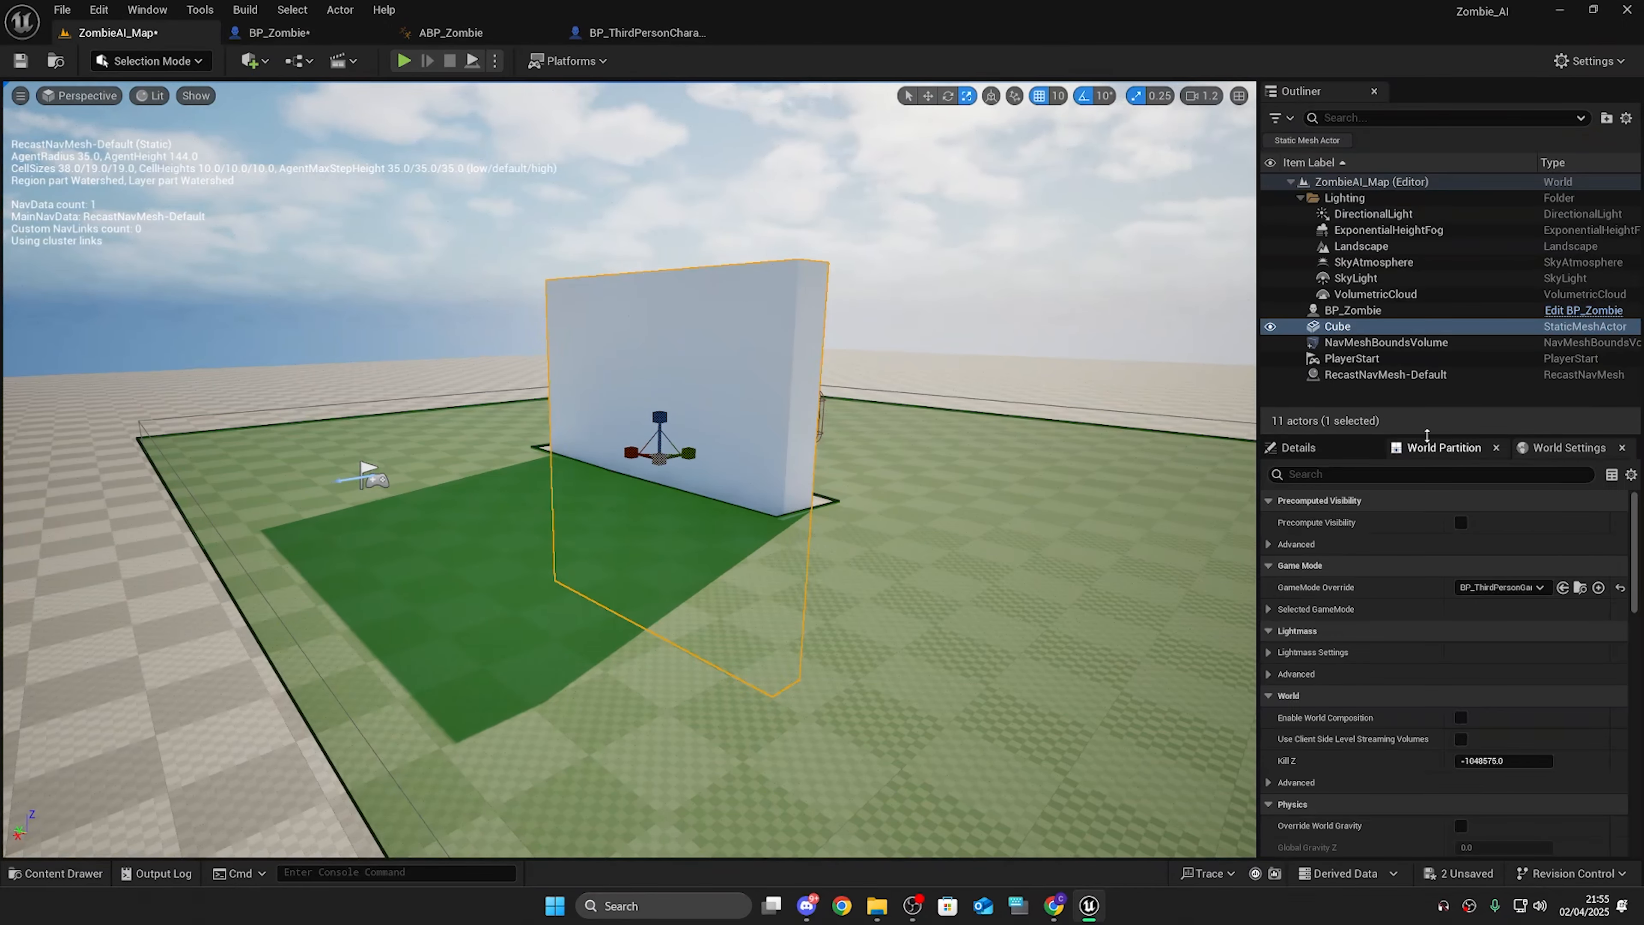
Step: Add the Starter Content pack to the project
click(1348, 448)
scroll(1446, 713, down, 2)
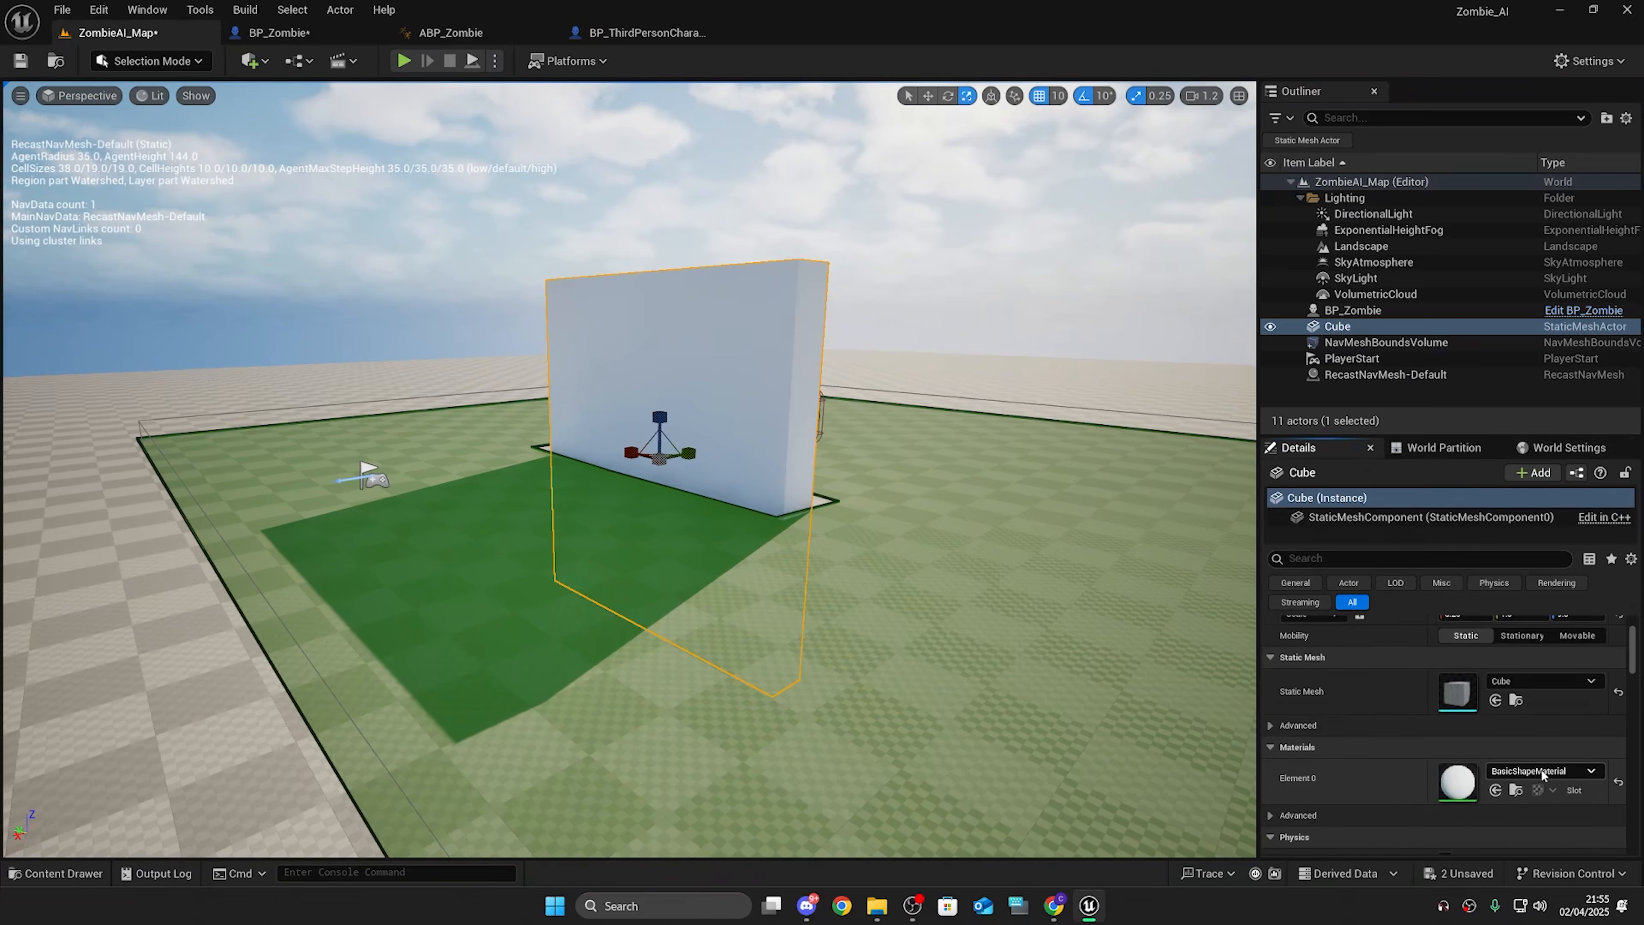
click(1541, 769)
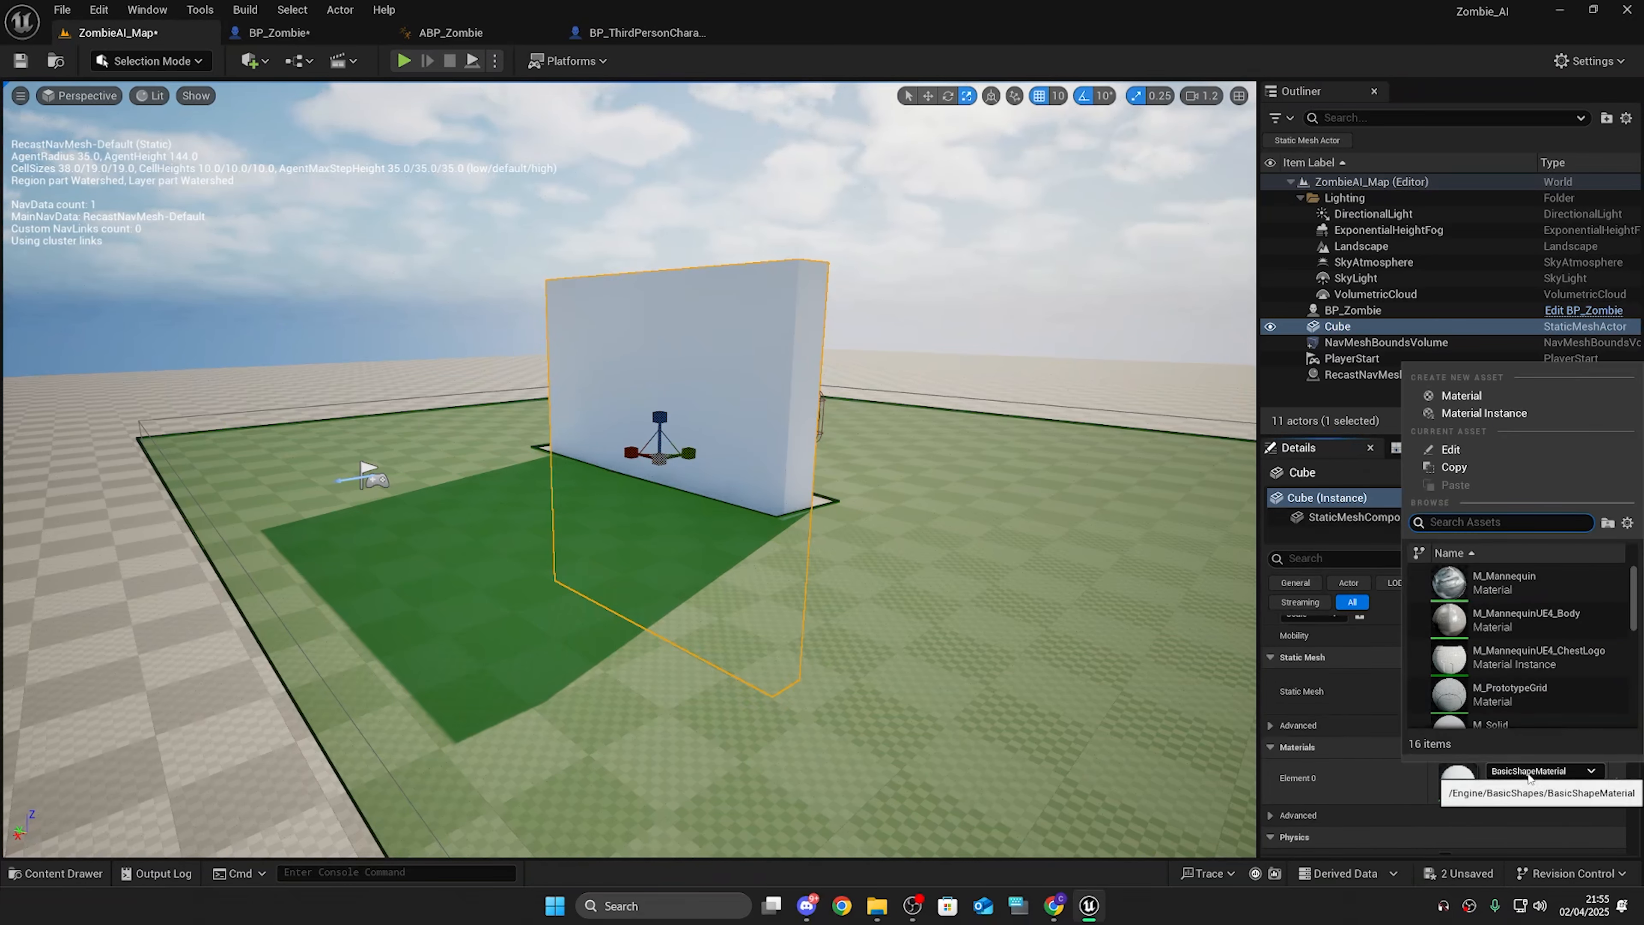
click(860, 12)
key(ctrl+space)
click(622, 681)
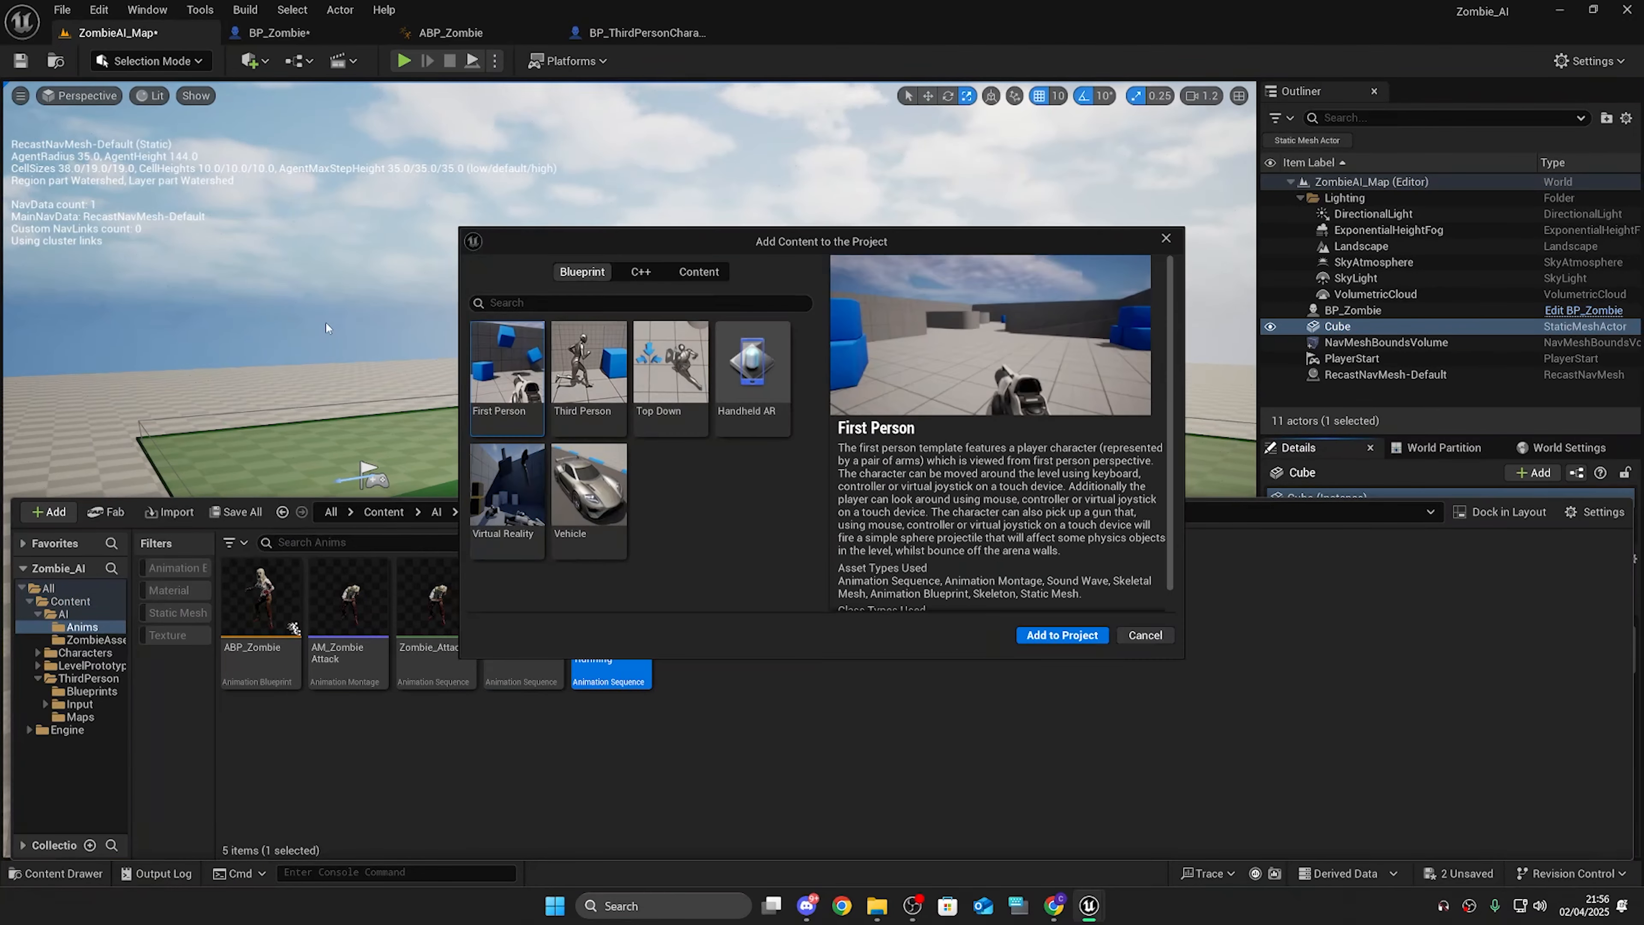
click(703, 277)
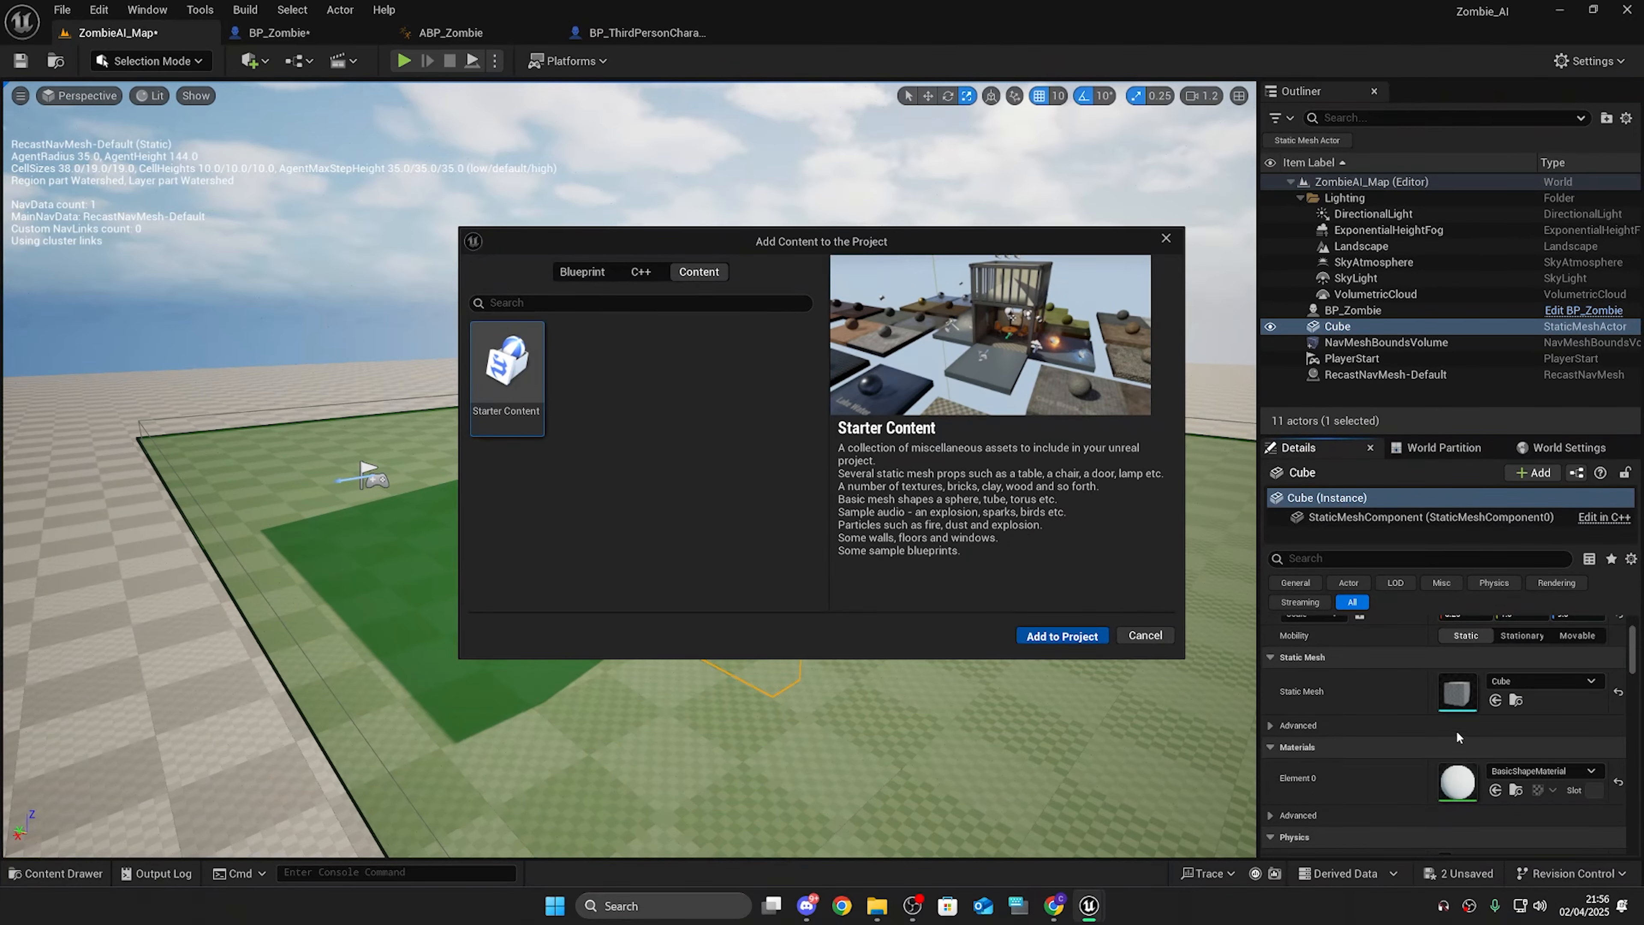
Step: Search the wall's material slot for glass and assign M_Glass
click(1532, 772)
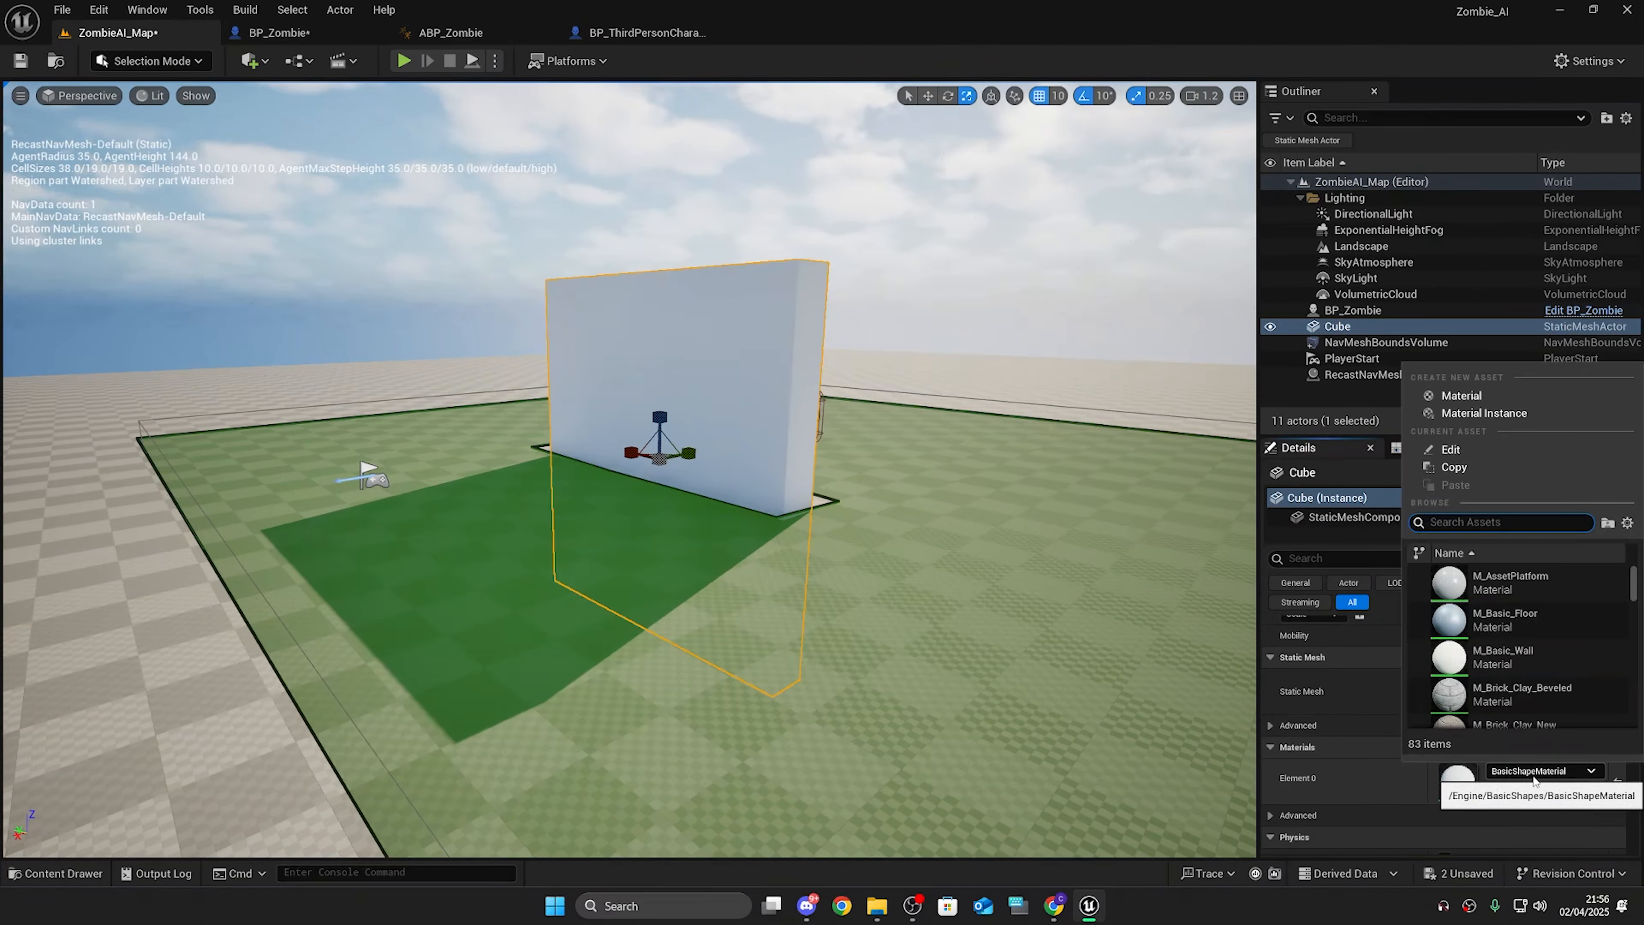
text(glass)
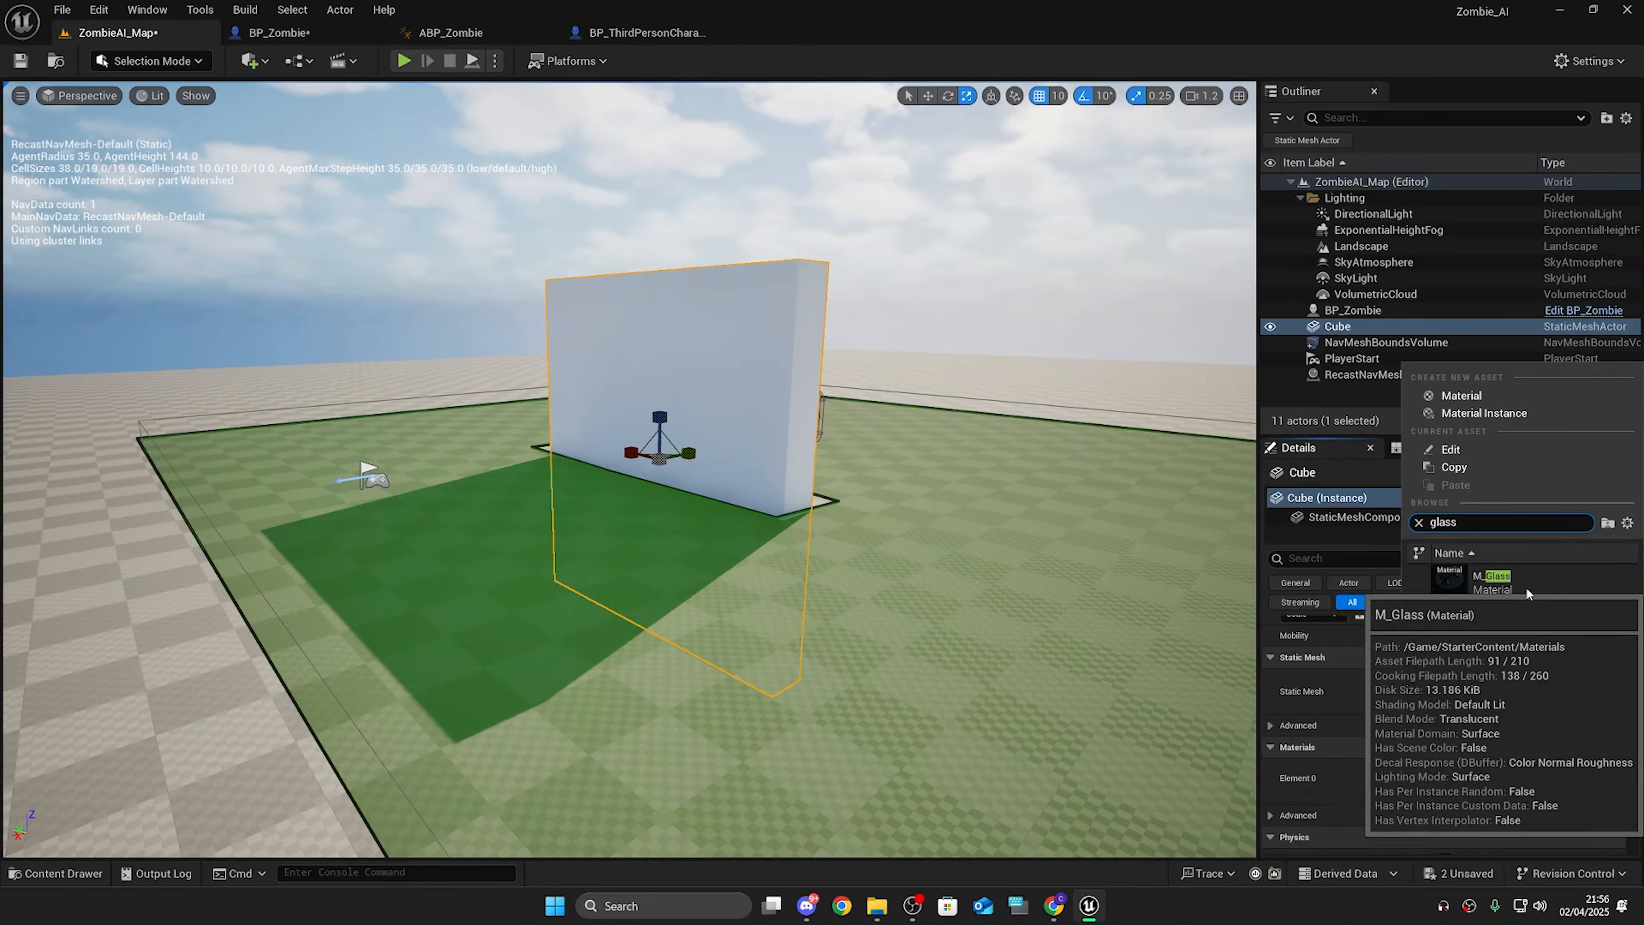
click(1525, 583)
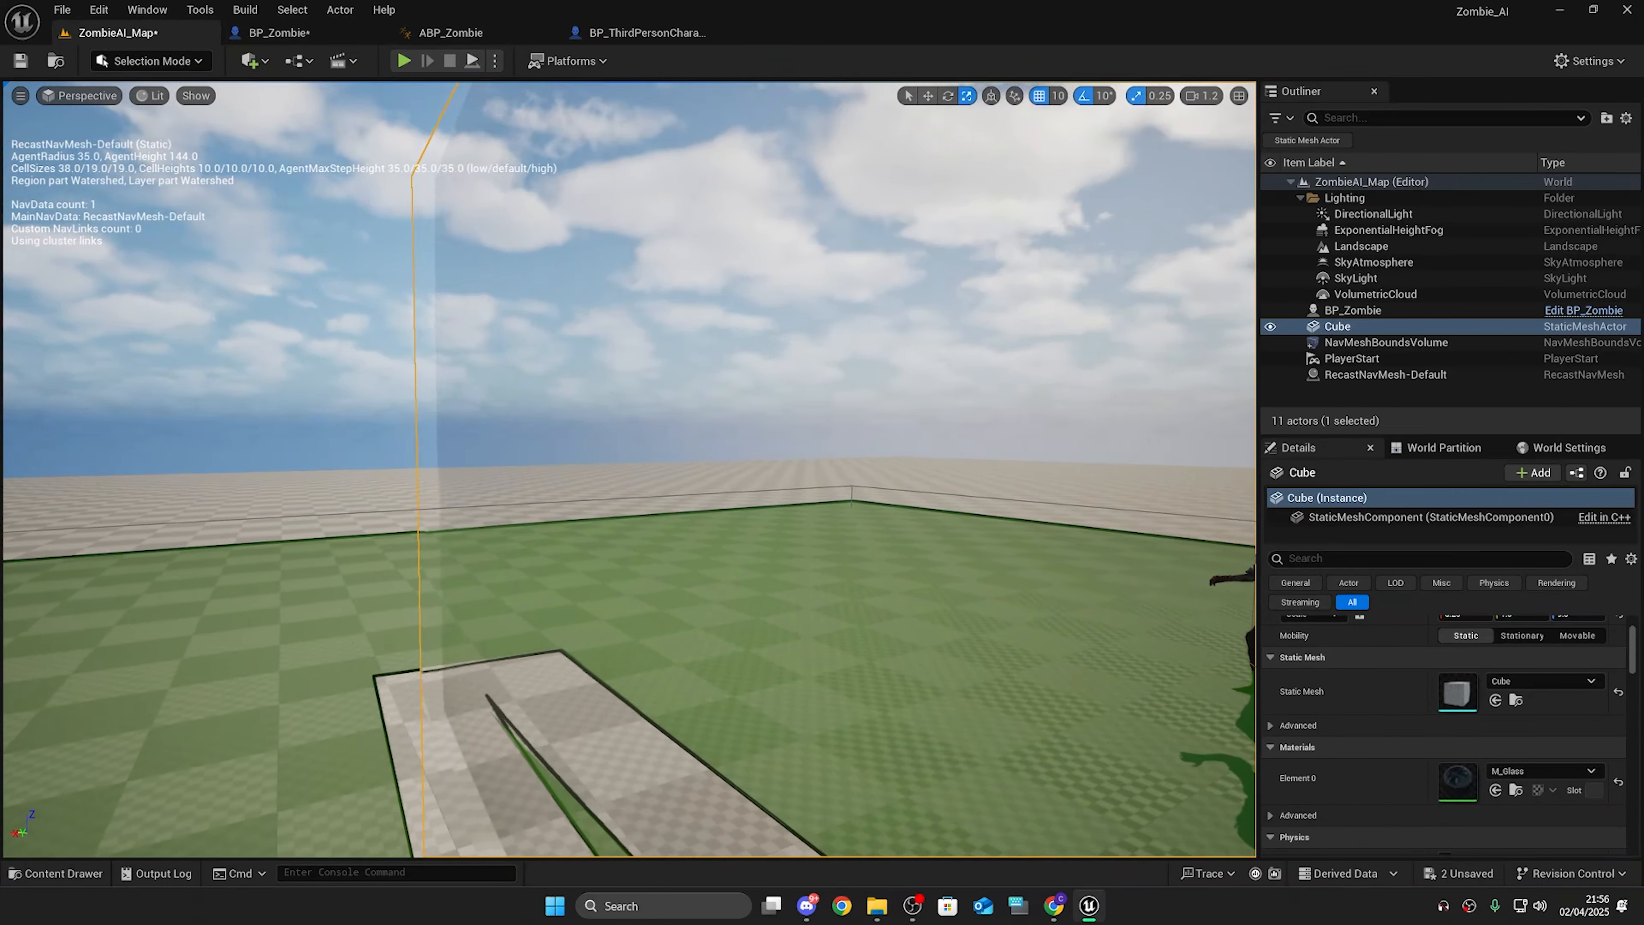
Step: Replace the wall's material with M_StatueGlass
right_drag(628, 470, 627, 483)
key(s)
click(1520, 770)
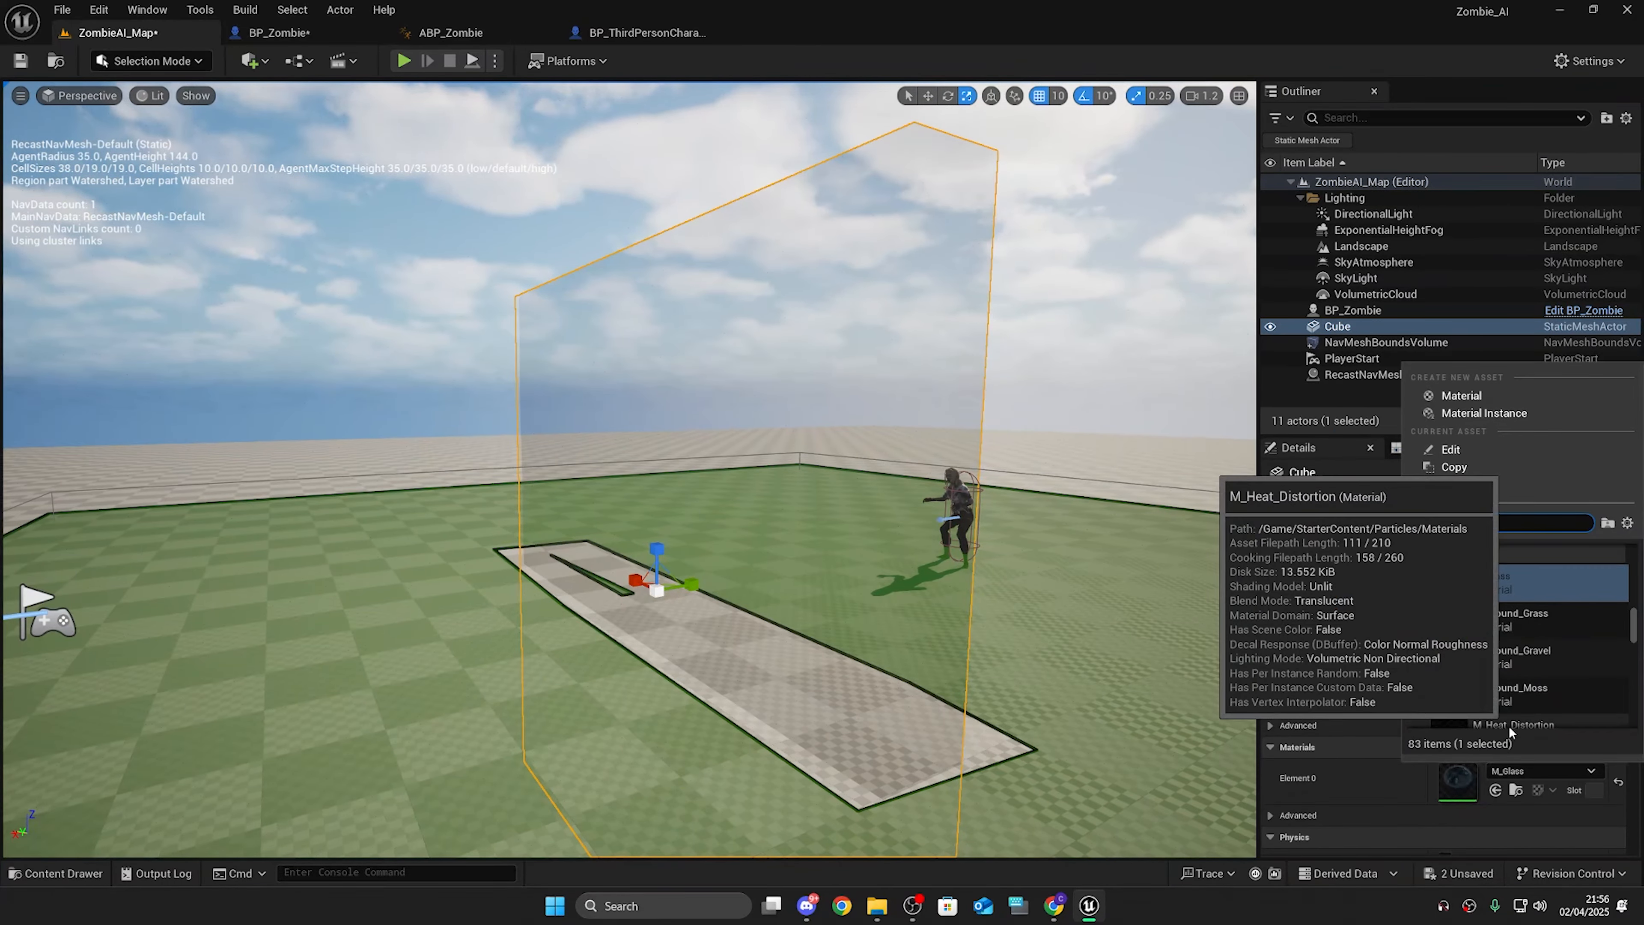
text(glass)
click(1520, 622)
Step: Play the level and run the player around to test the zombies chasing around the glass wall
key(w)
right_drag(711, 469, 582, 470)
scroll(628, 470, down, 4)
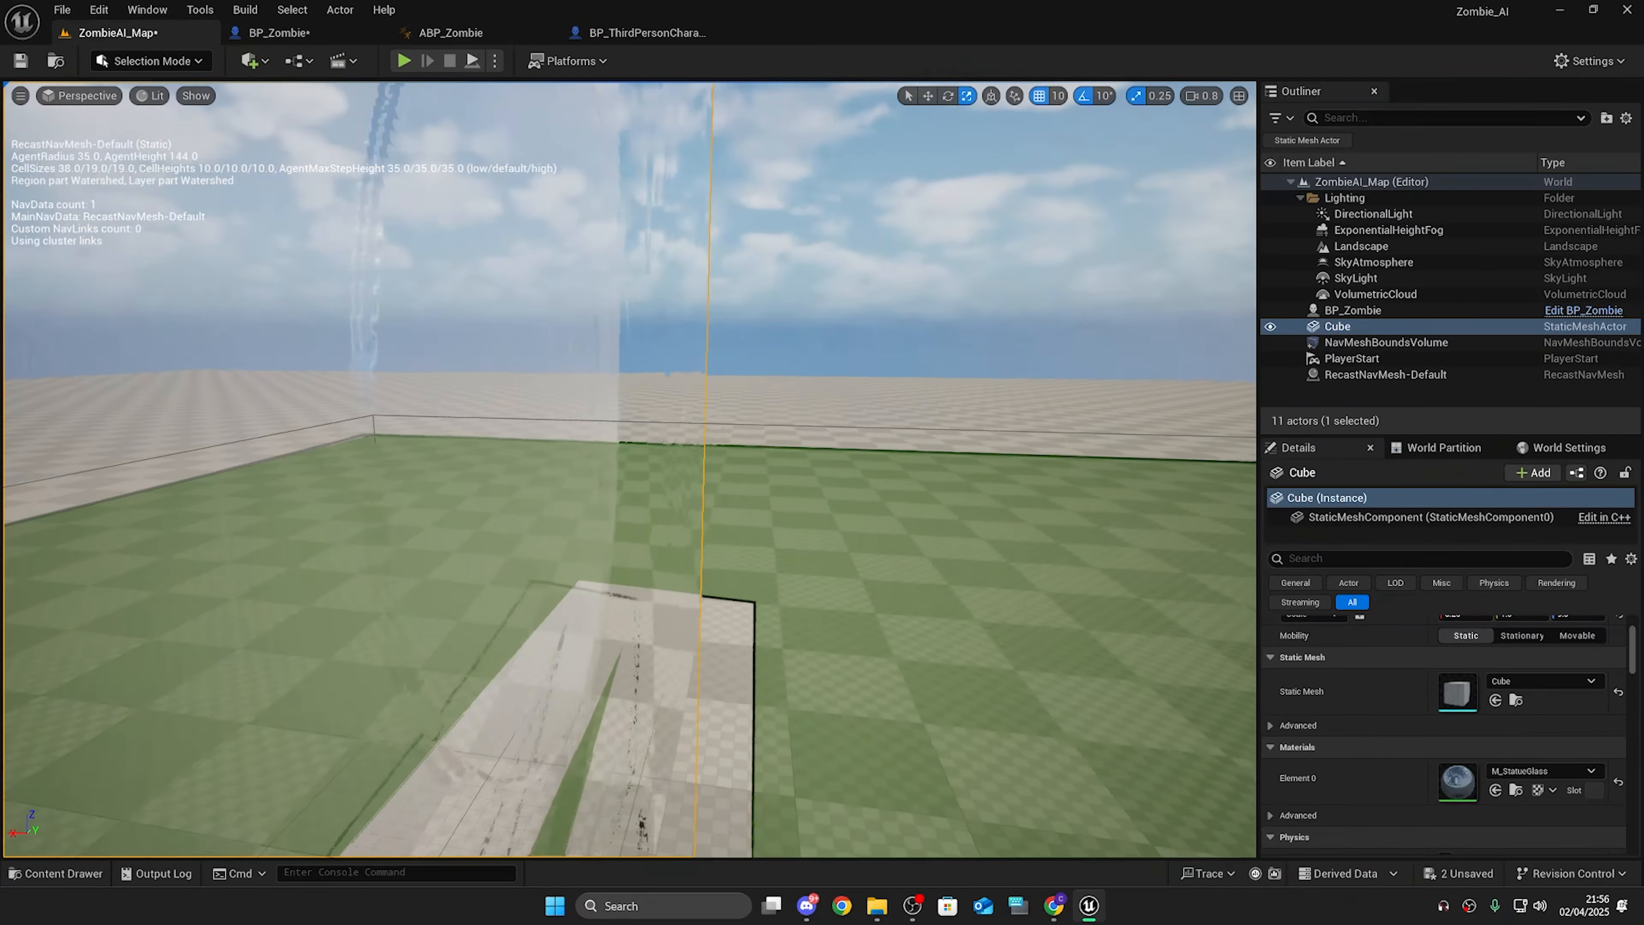
key(a)
right_drag(831, 143, 1049, 169)
key(s)
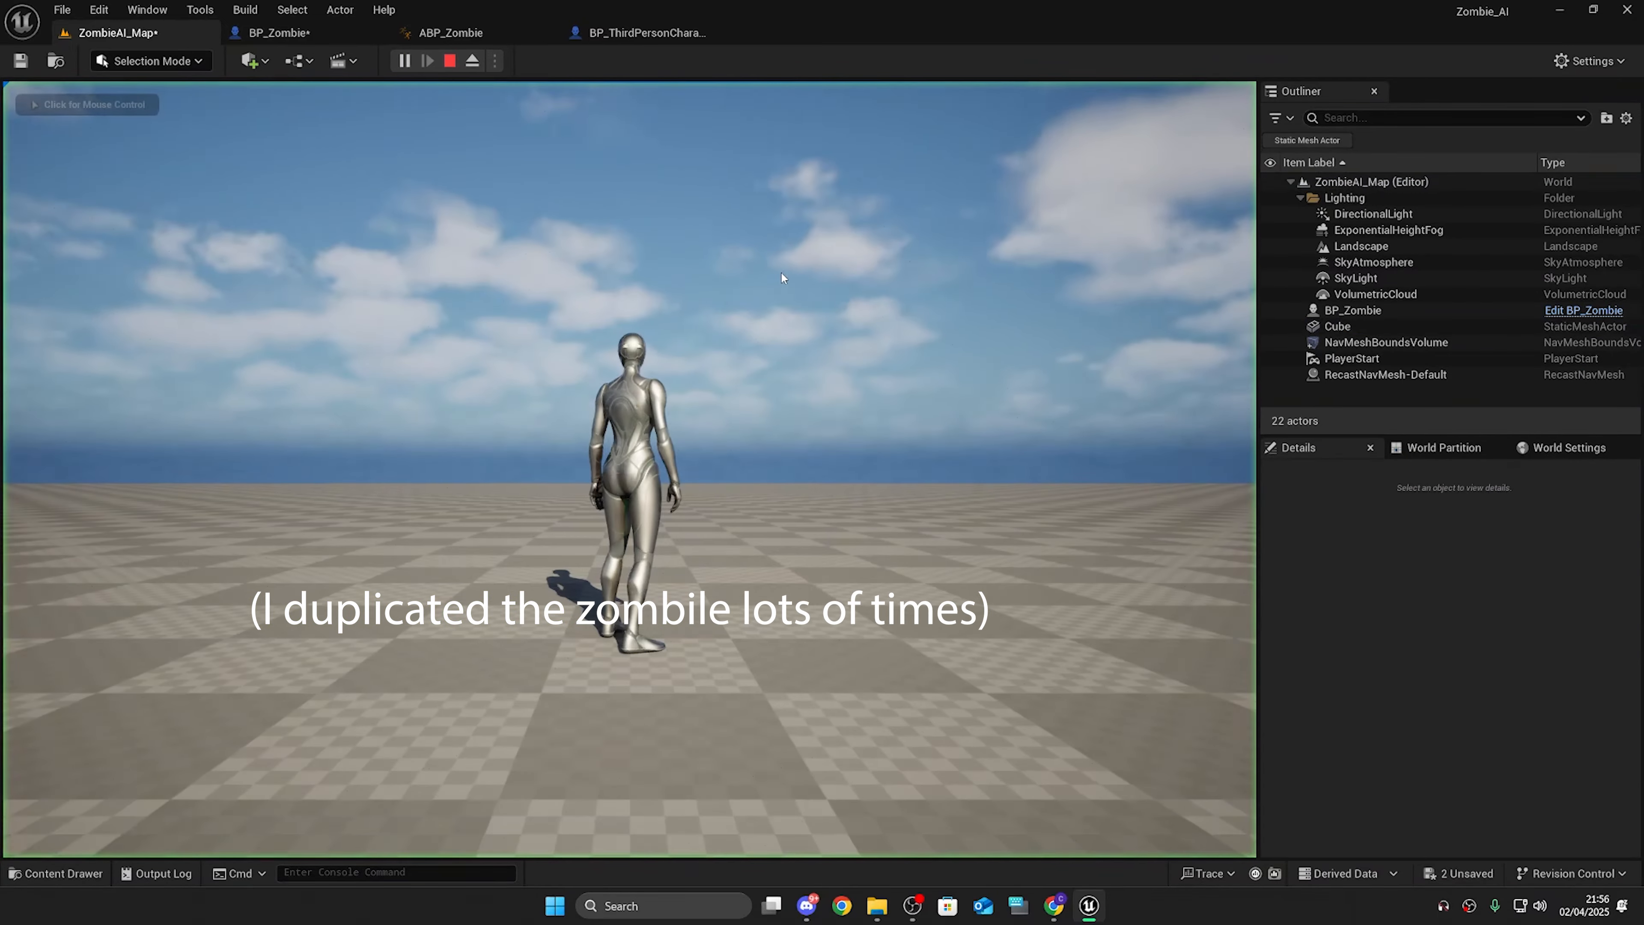
click(403, 61)
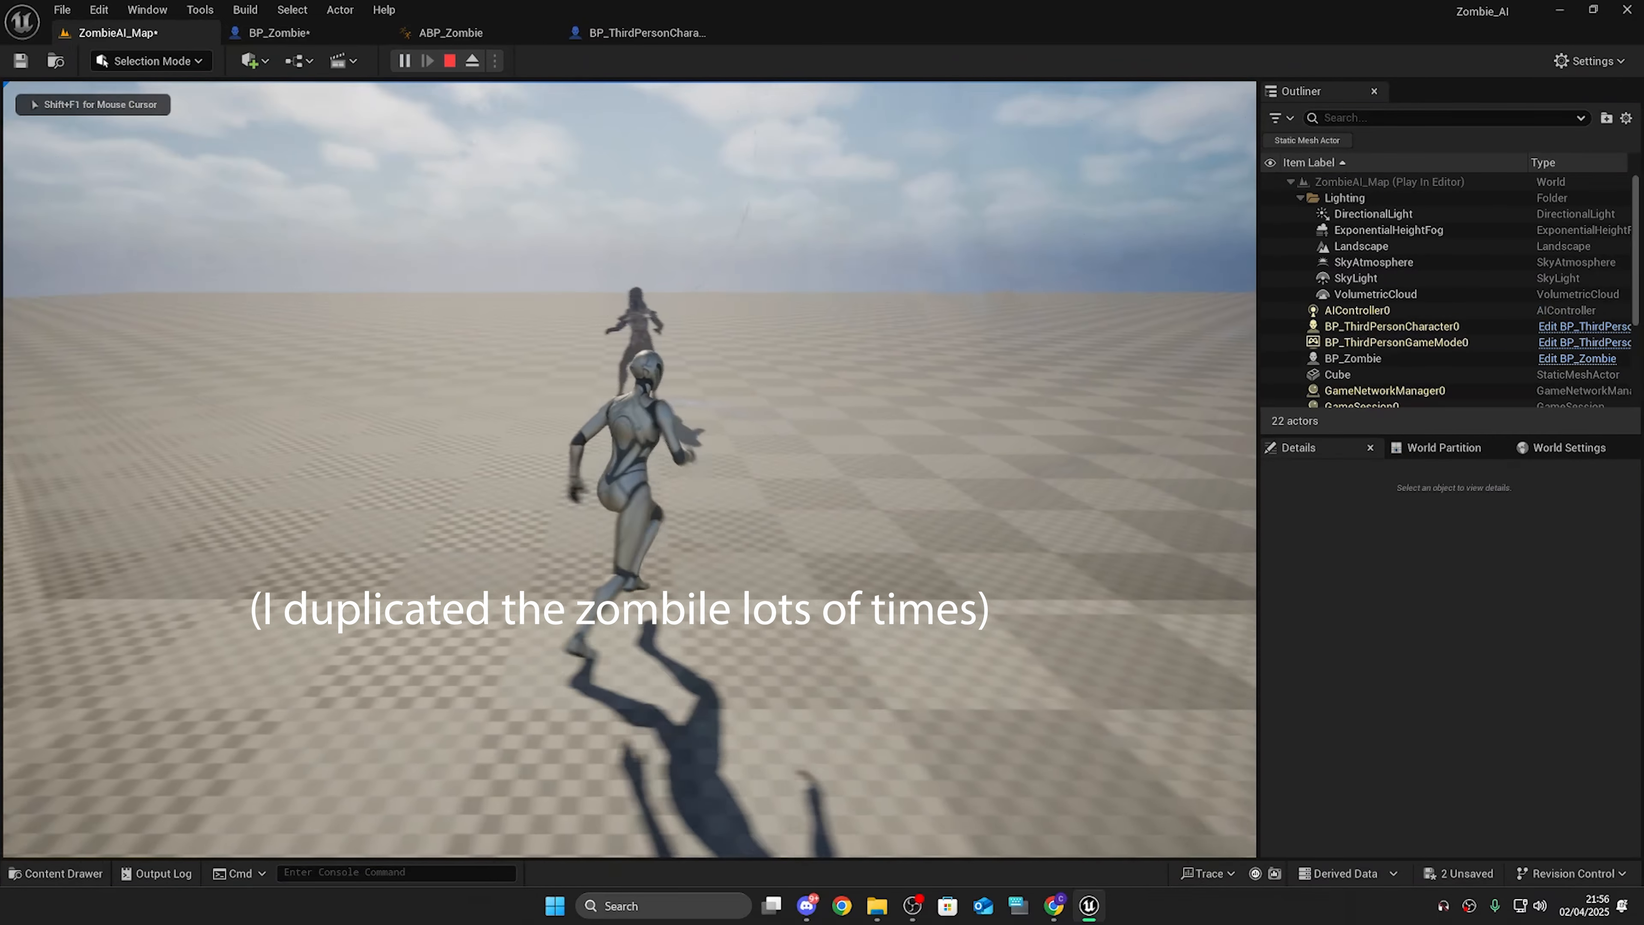
key(s)
key(w)
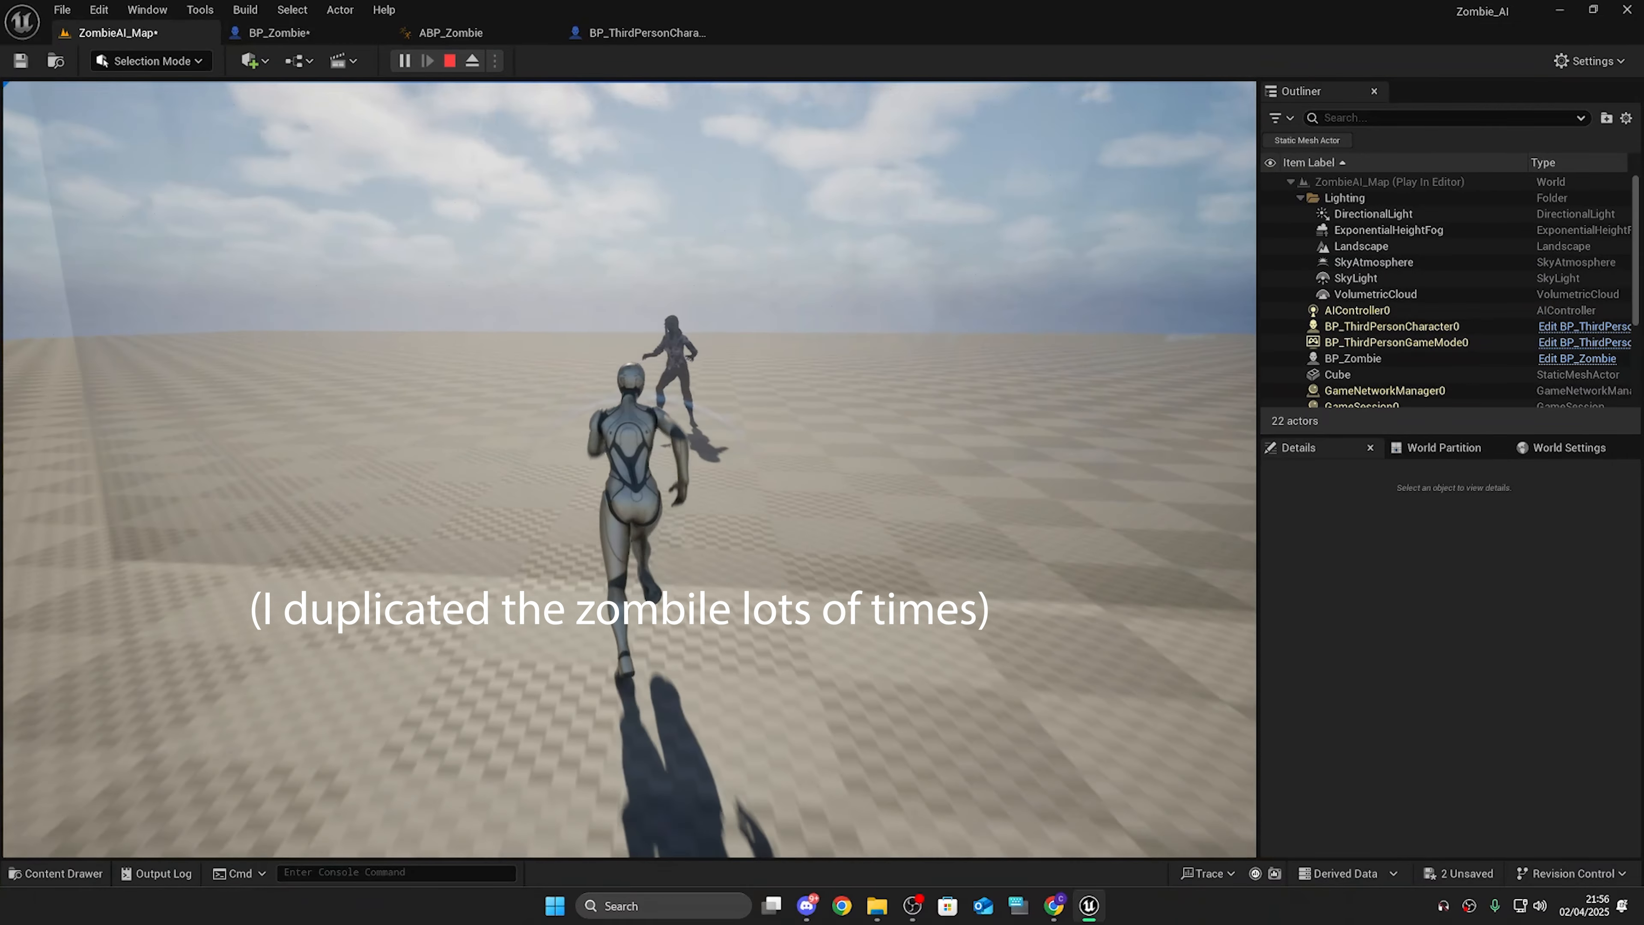
key(s)
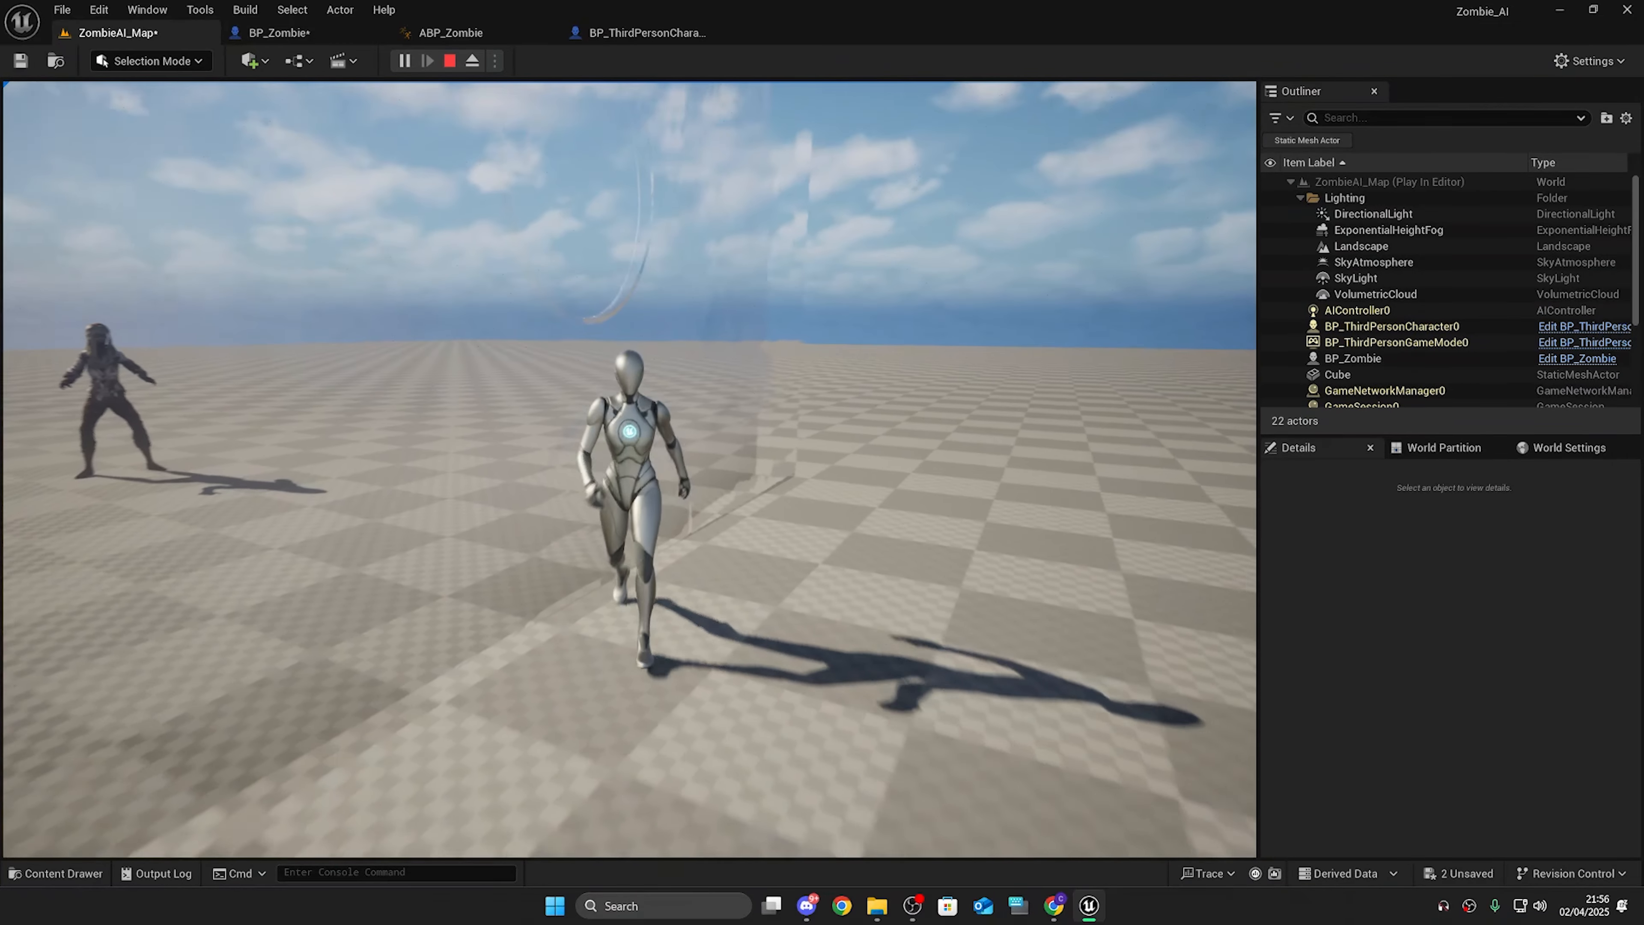
key(w)
key(w)
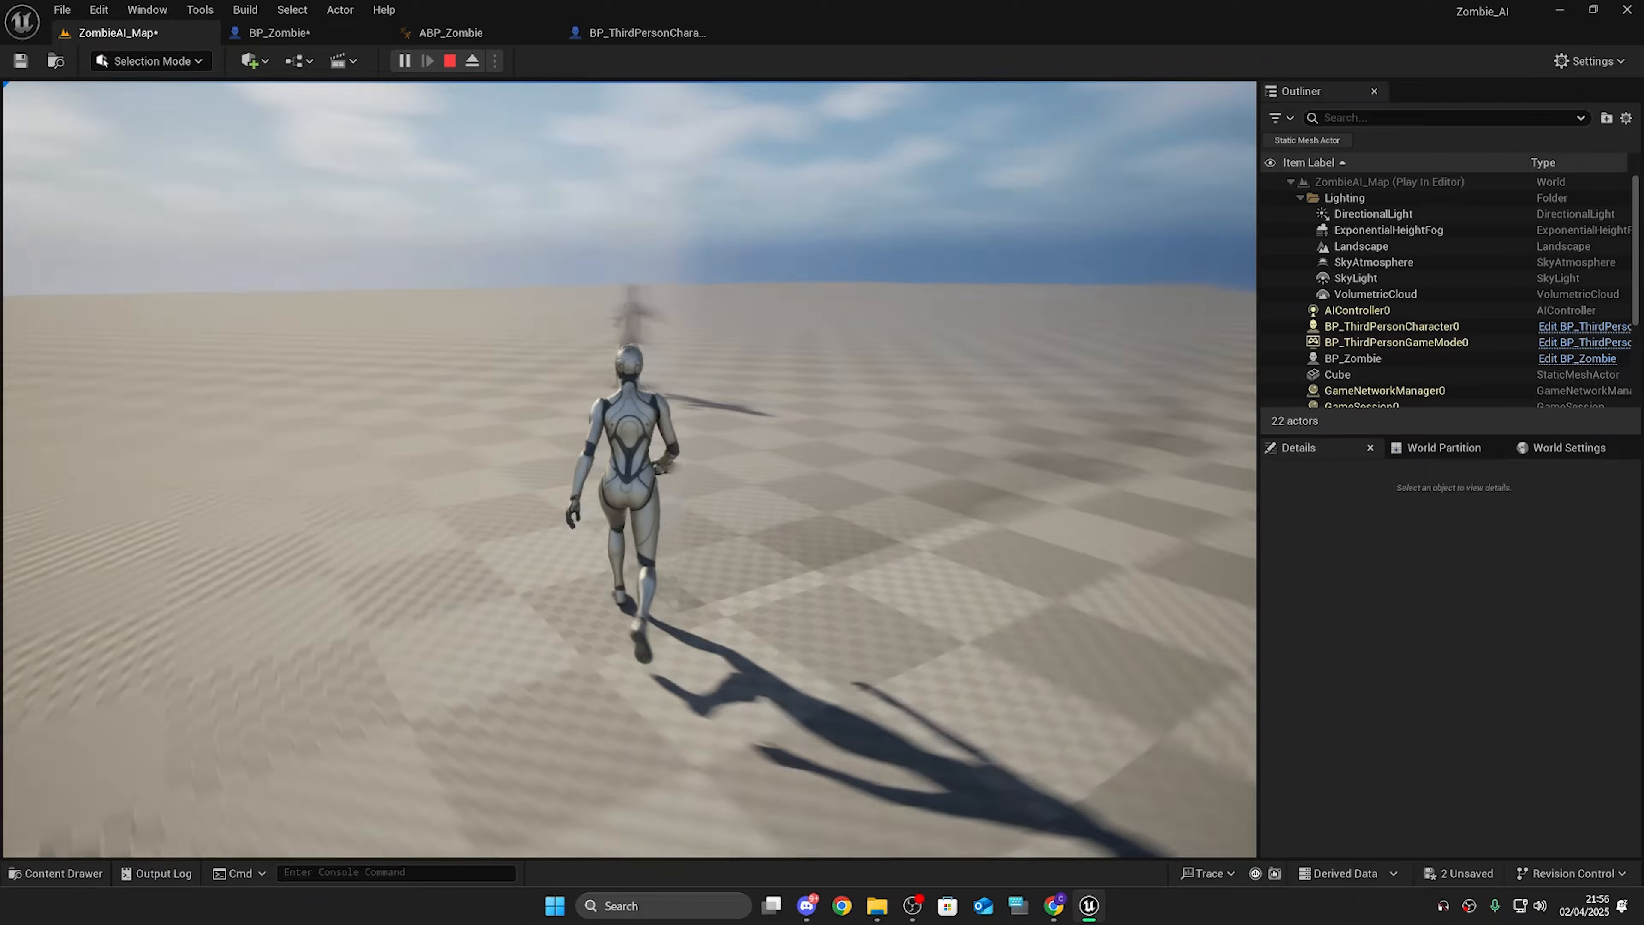
key(s)
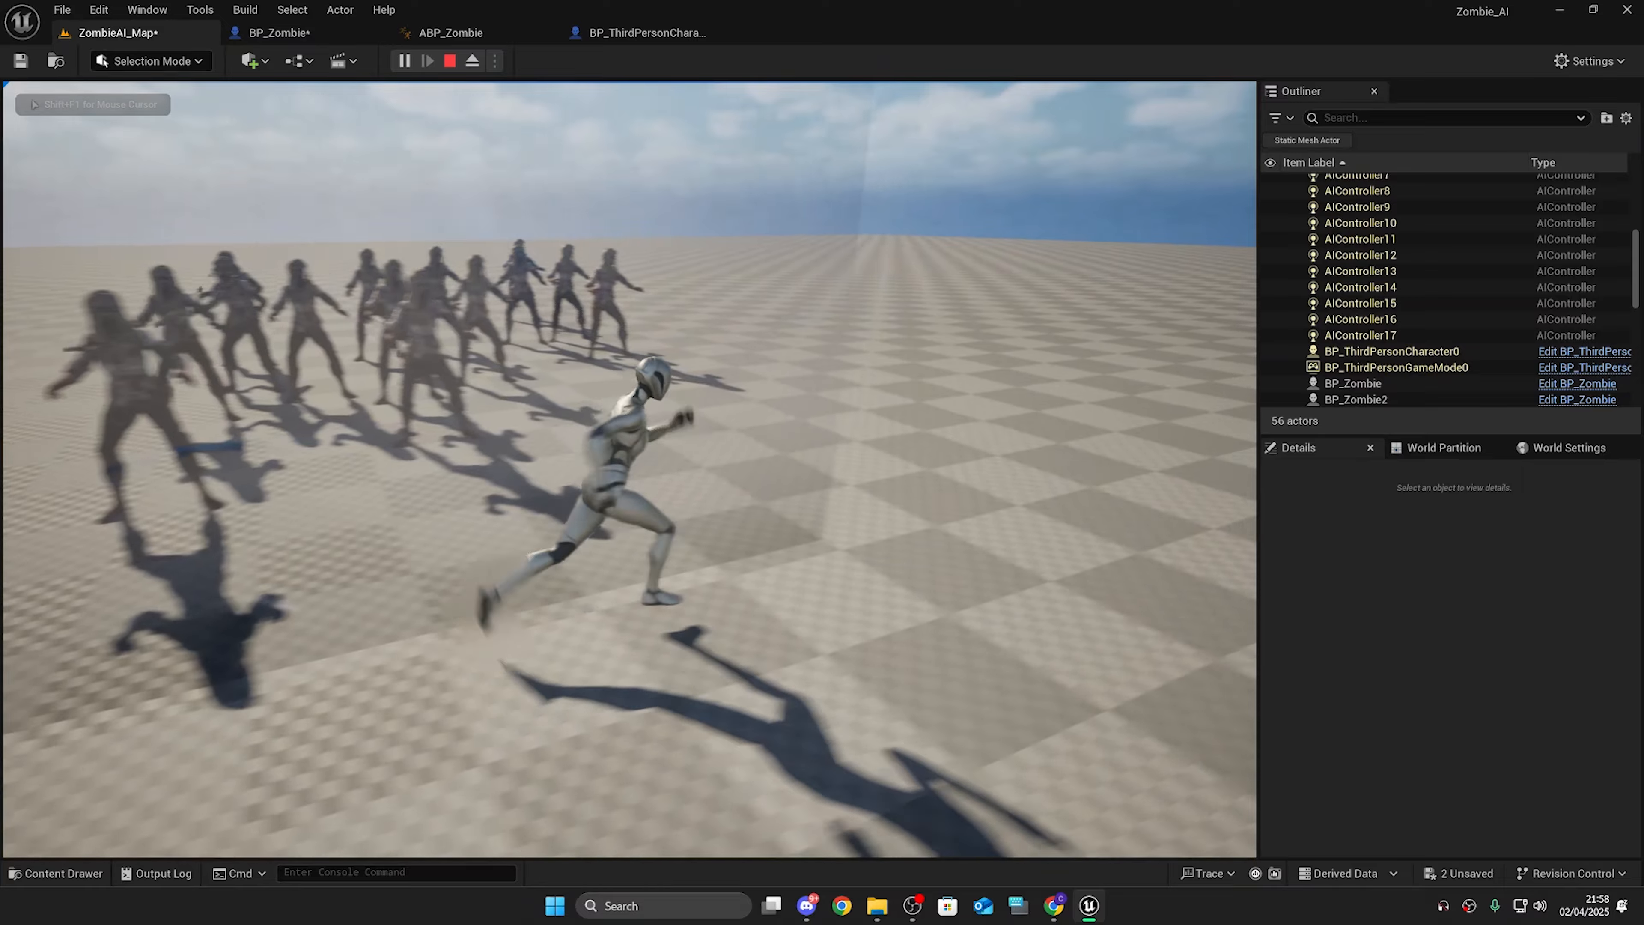
key(s)
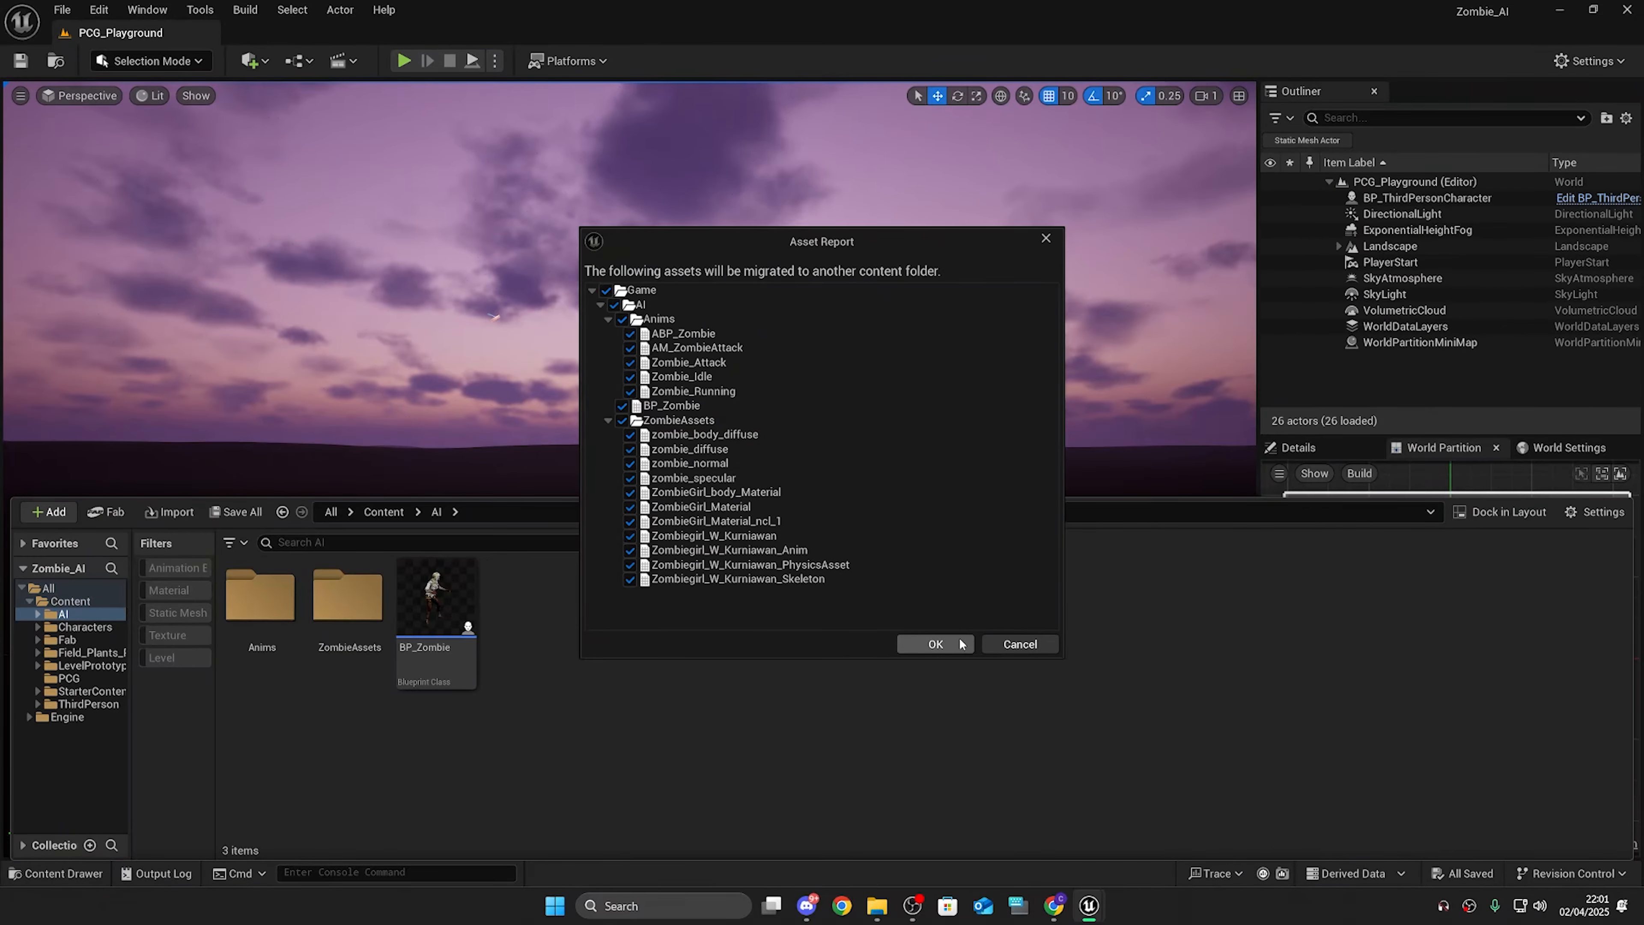
Step: Migrate the AI assets into the PCG_Playground project's Content folder
click(936, 644)
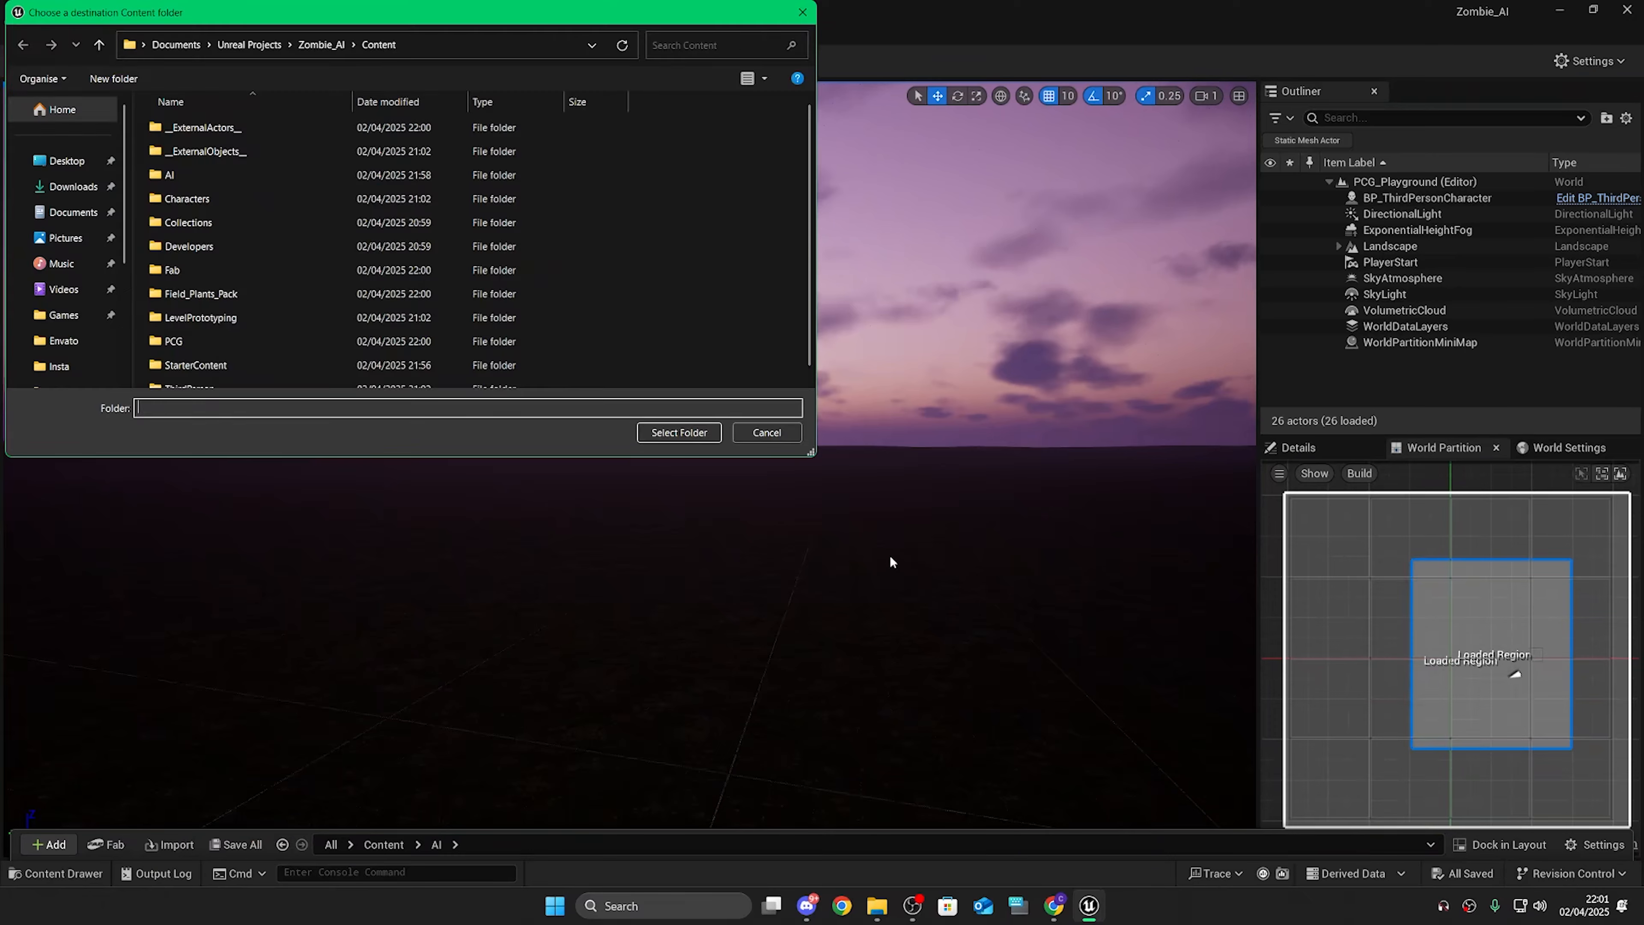
click(249, 44)
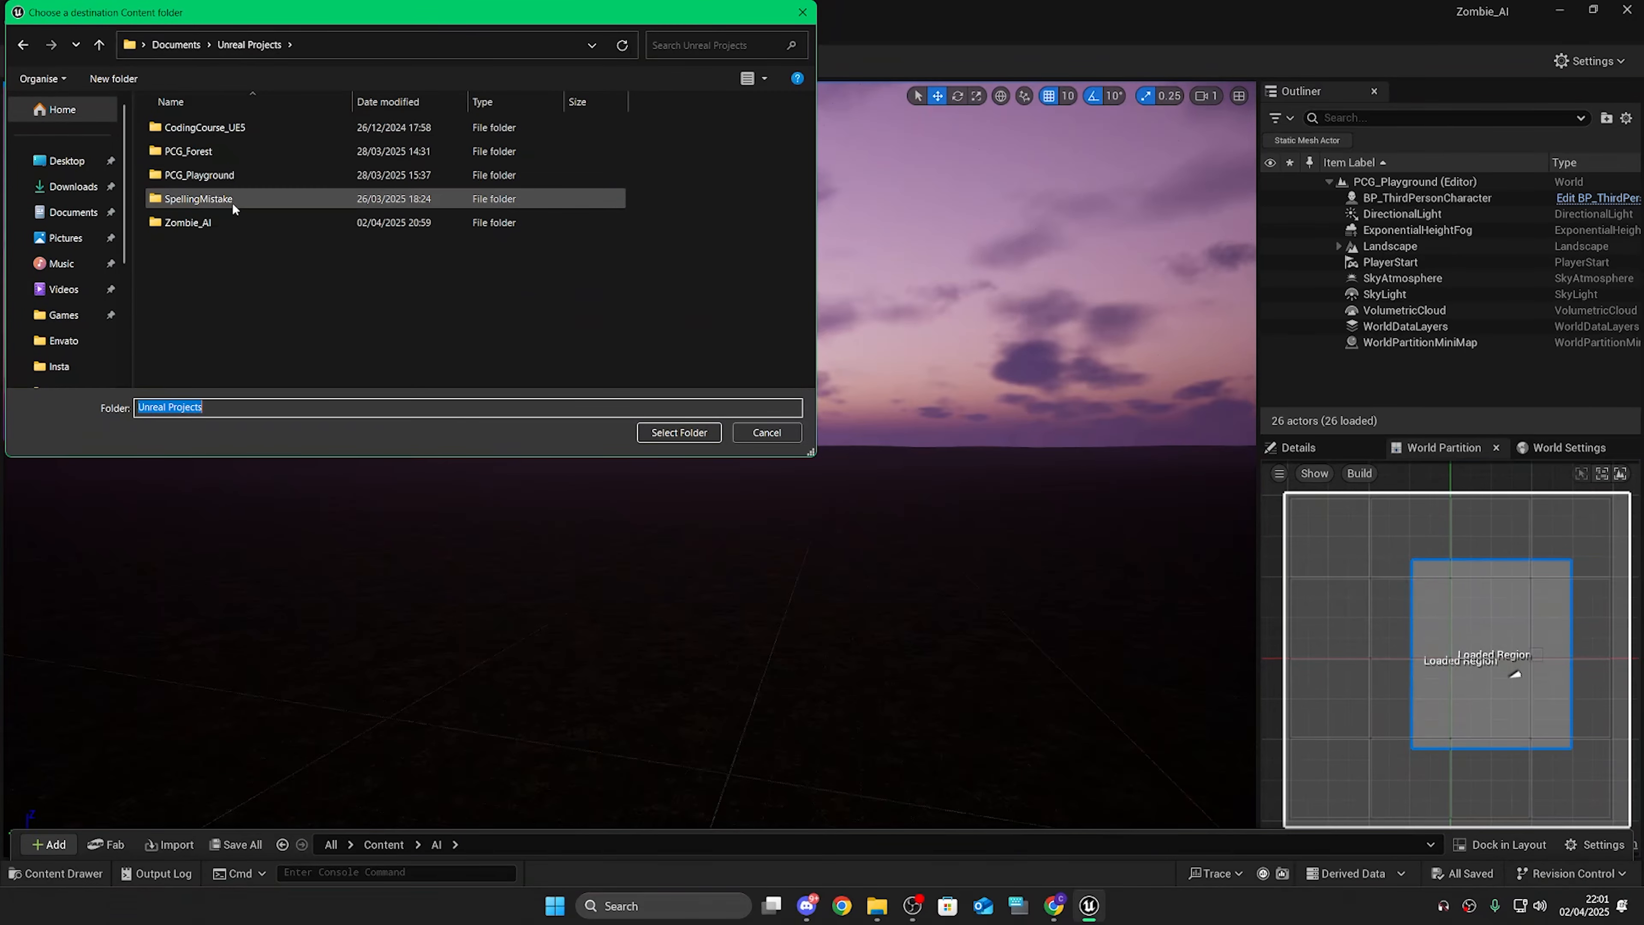
double_click(220, 174)
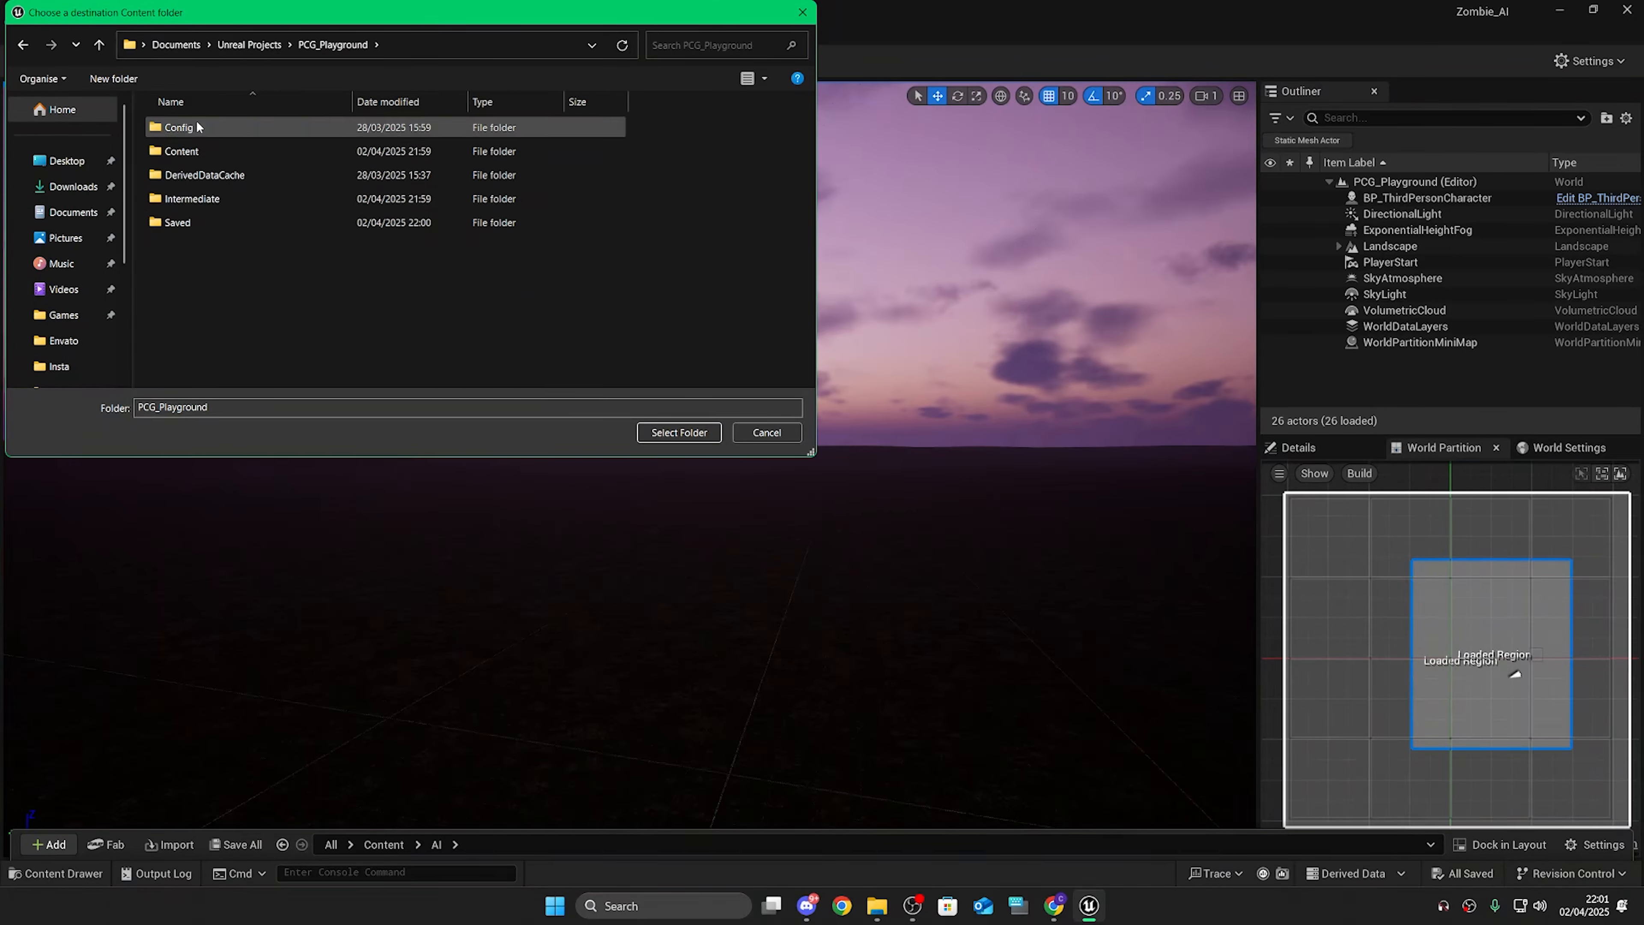
click(201, 152)
double_click(202, 151)
click(333, 44)
click(194, 150)
click(678, 432)
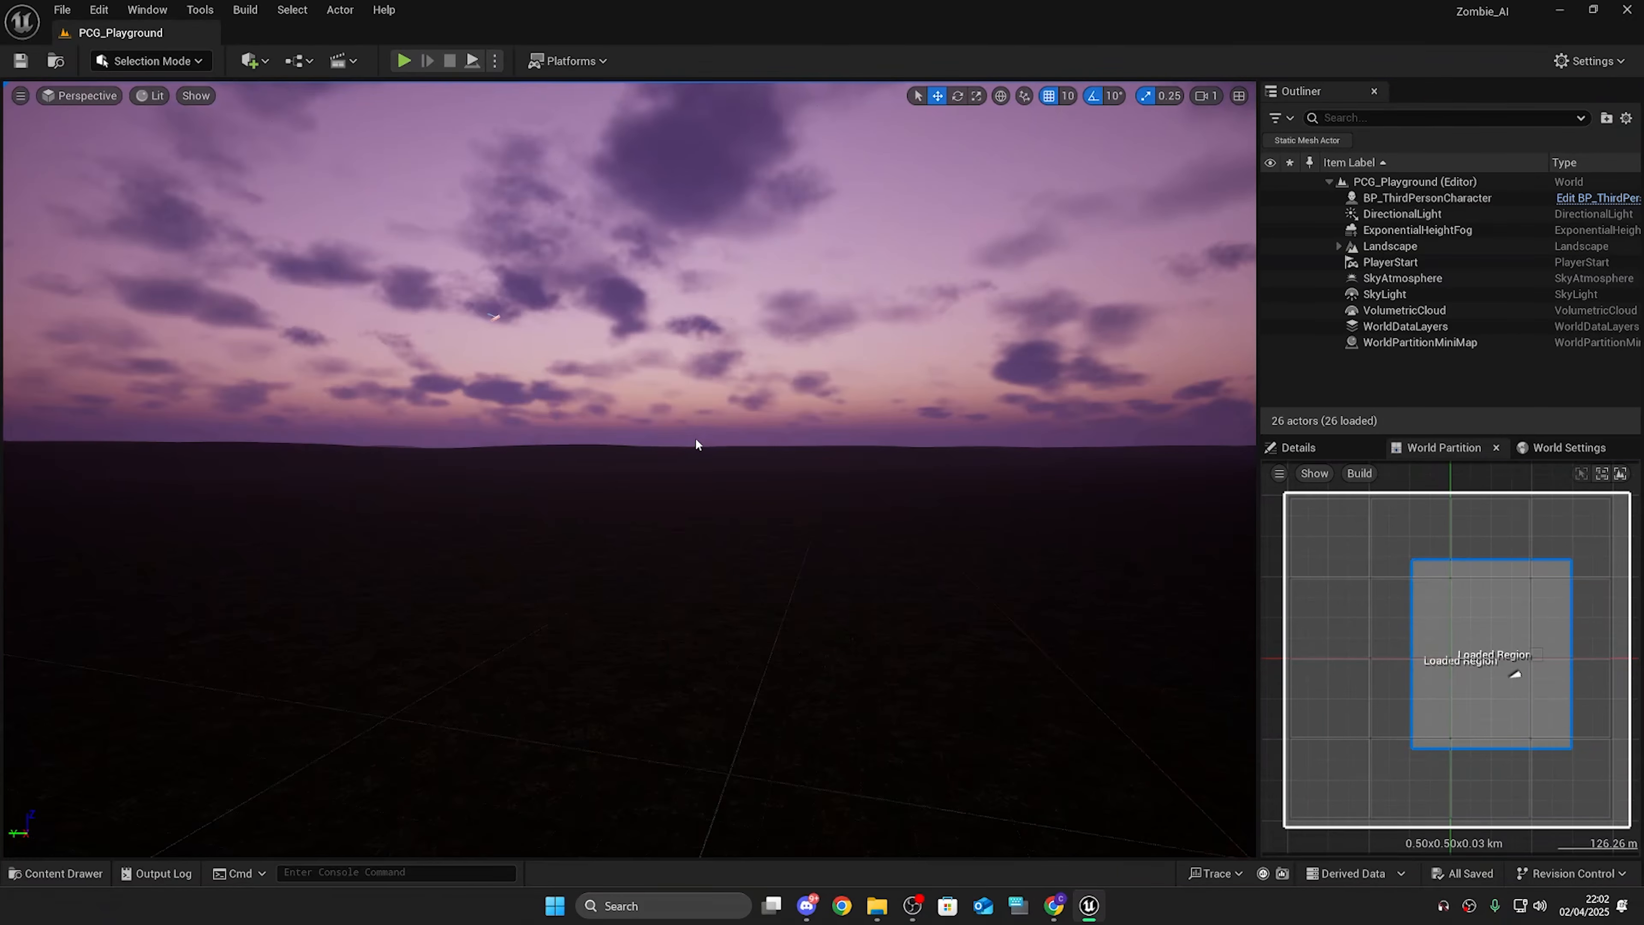
Step: Open the PCG_Playground project
click(62, 10)
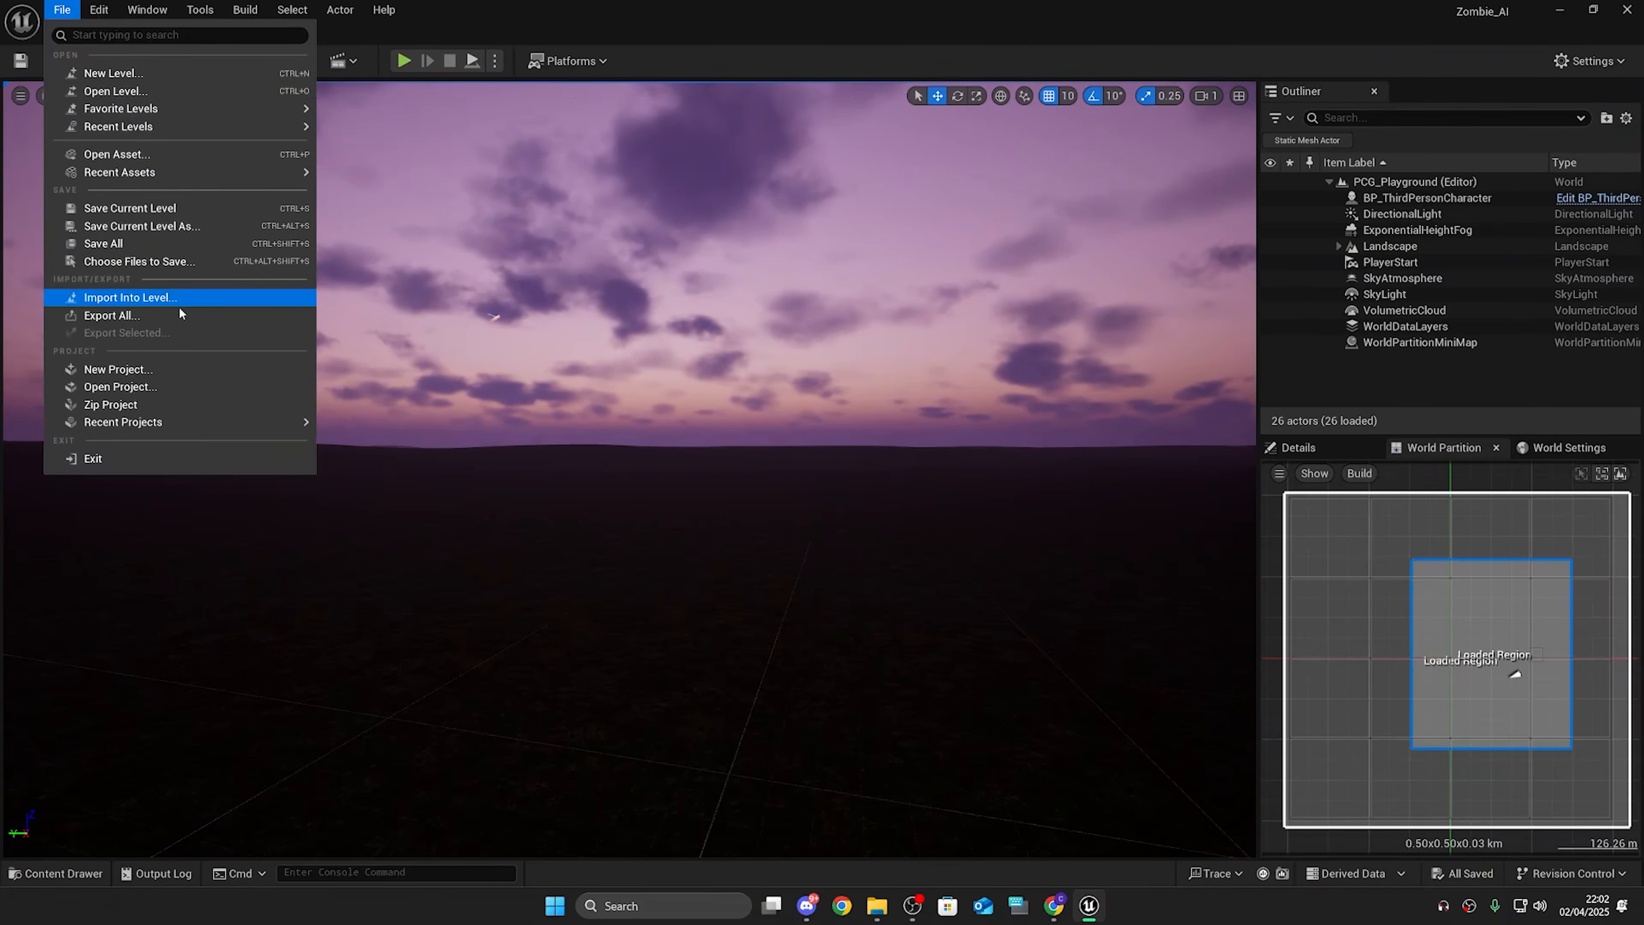
click(184, 387)
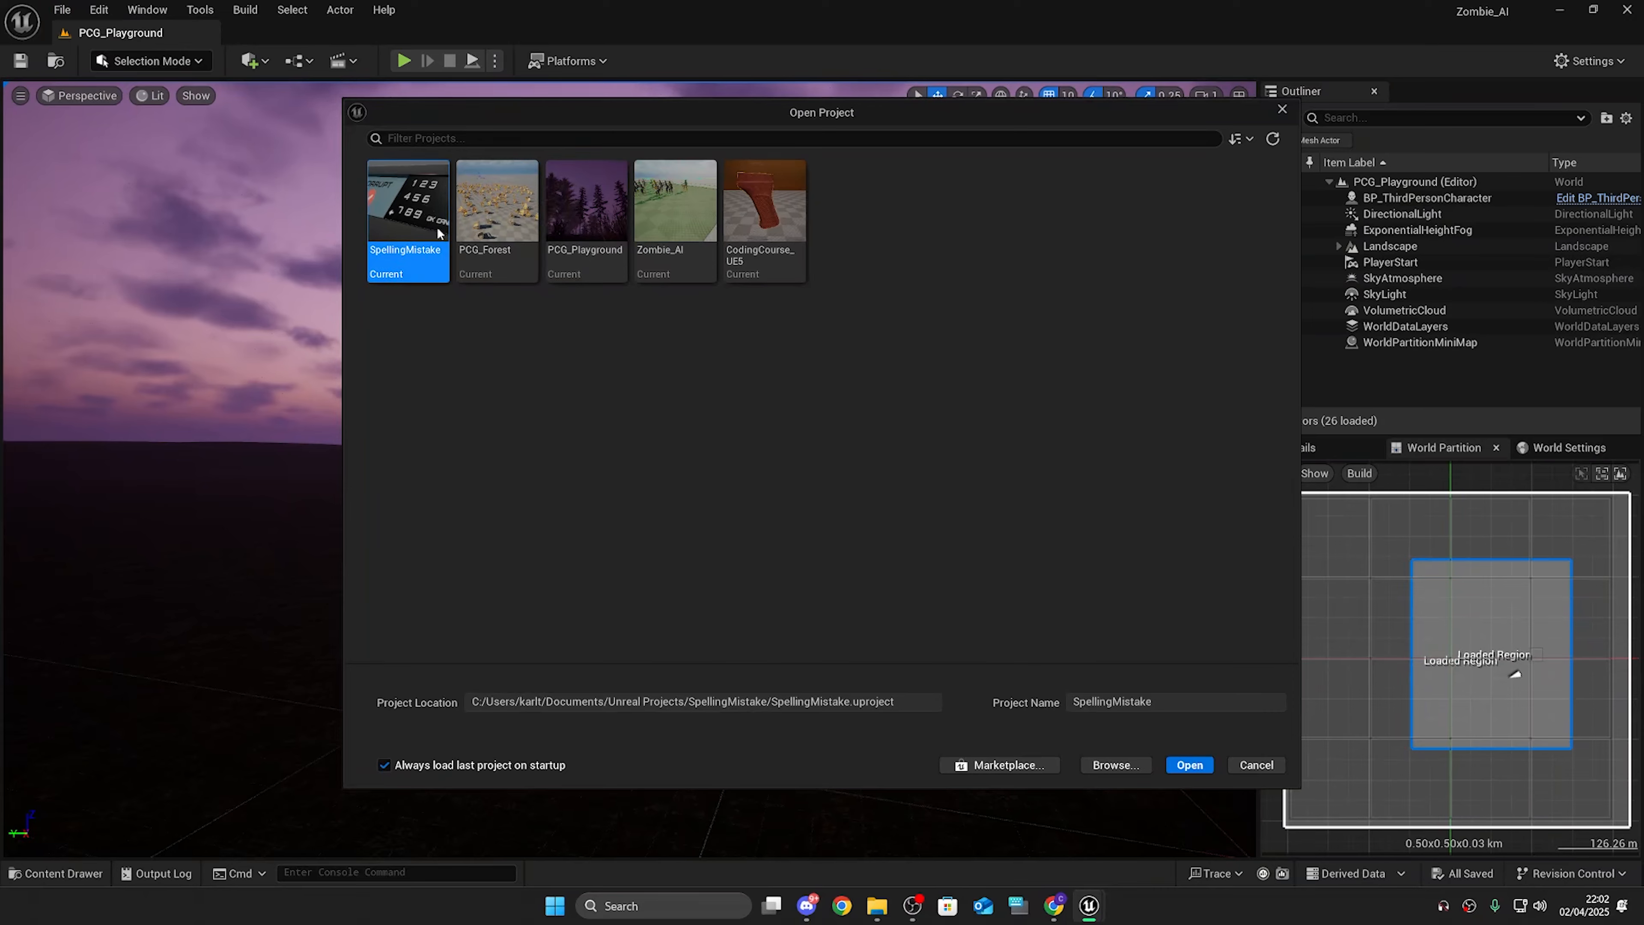
click(590, 225)
double_click(591, 225)
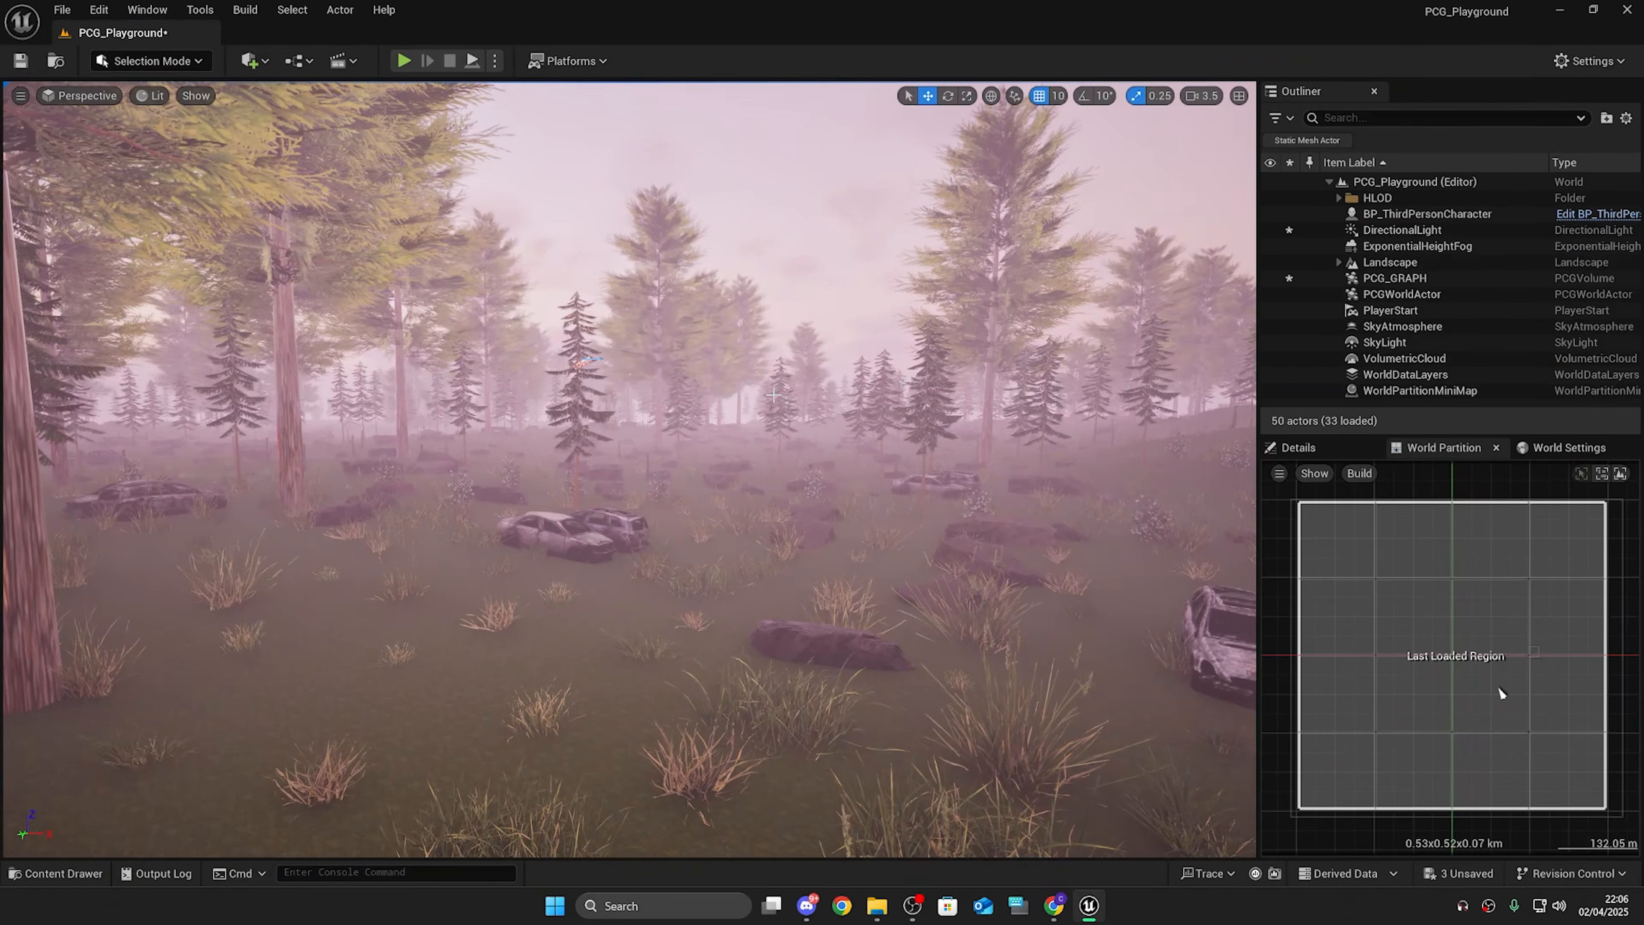
Step: Place BP_Zombie from the AI folder into the forest level
key(ctrl+space)
double_click(261, 599)
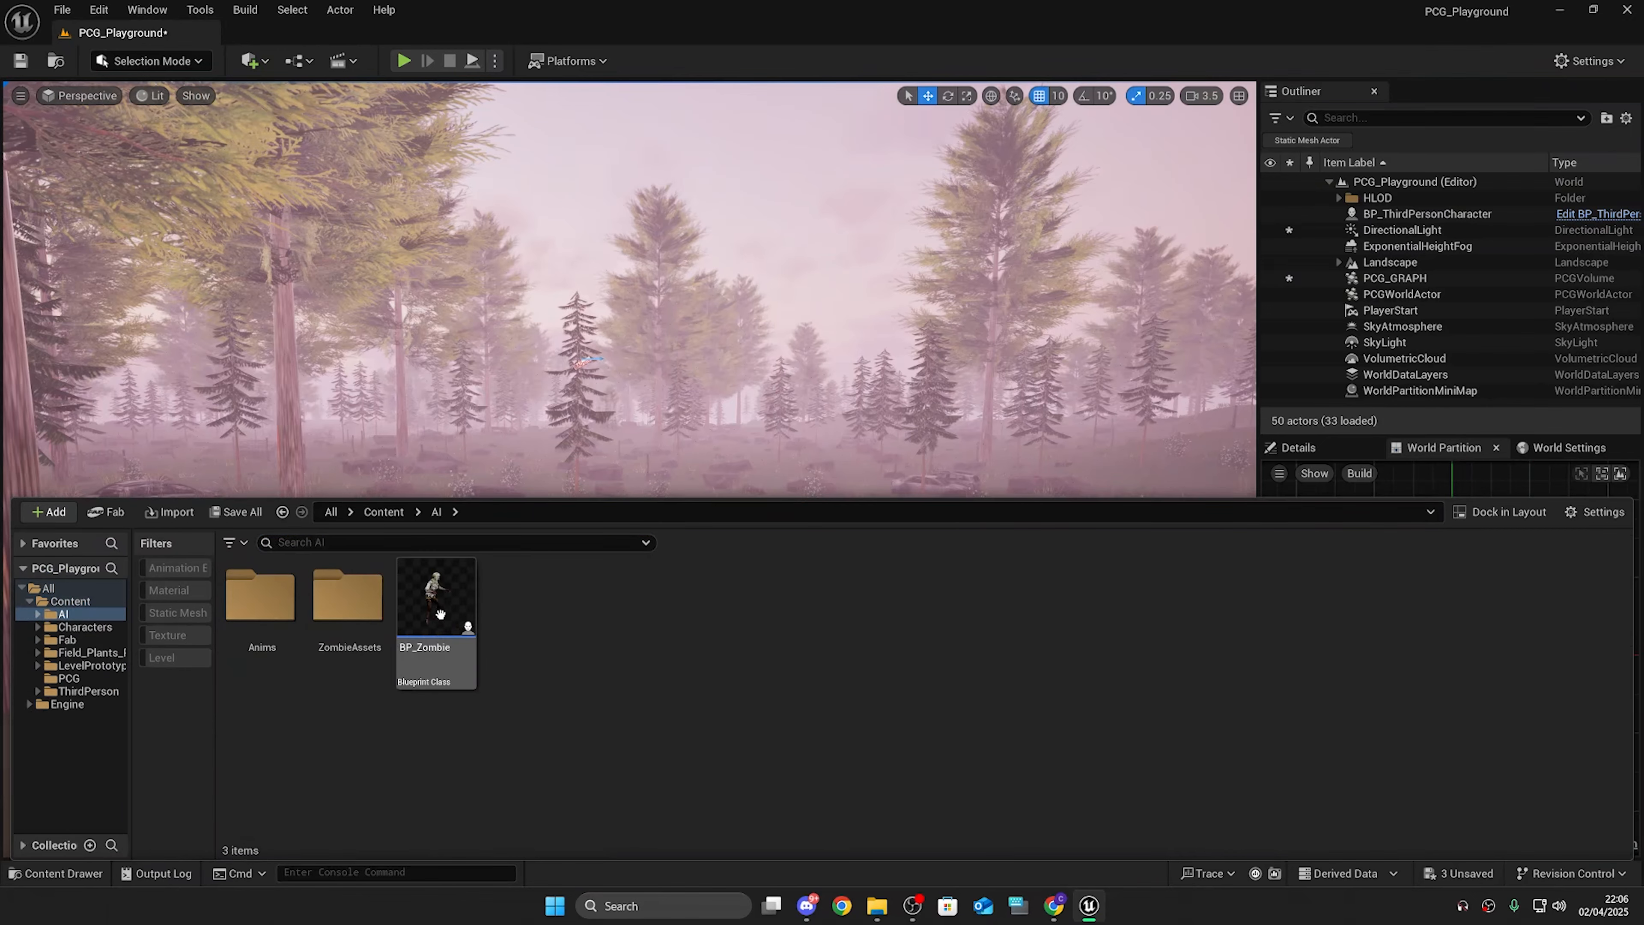
mouse_move(440, 616)
mouse_down()
mouse_move(569, 286)
mouse_move(441, 570)
mouse_move(445, 611)
mouse_up()
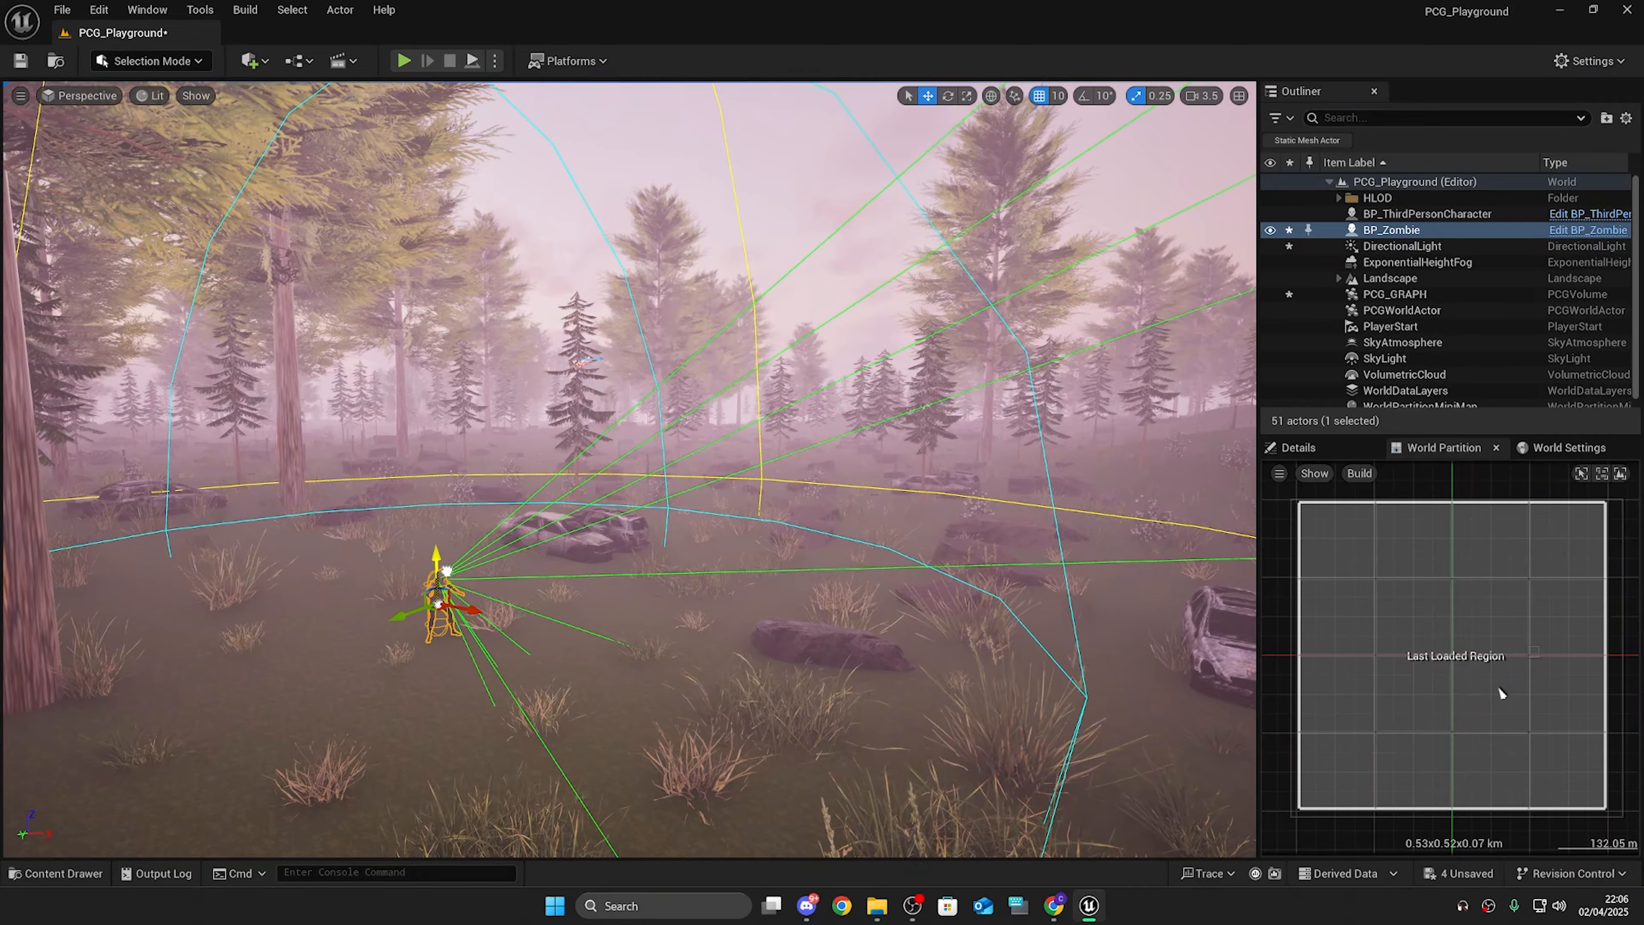
Step: Play the level from a chosen spot in the forest and run toward the zombie to test it
key(w)
right_drag(775, 588, 780, 673)
key(s)
key(w)
key(s)
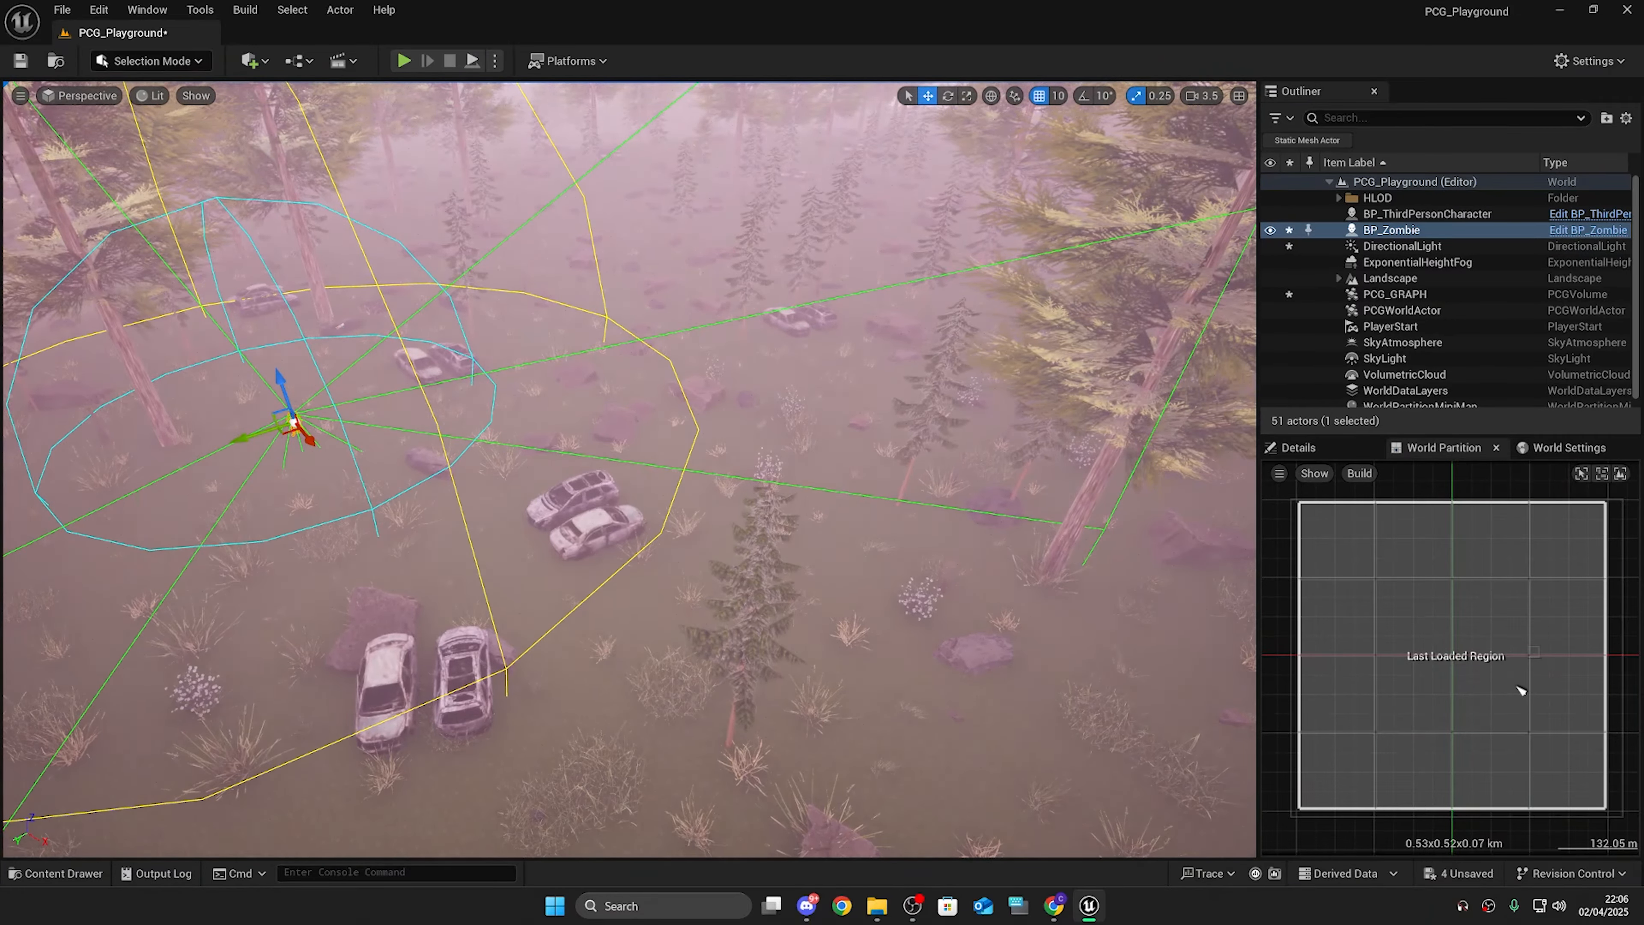
key(w)
right_drag(634, 460, 539, 450)
right_click(539, 450)
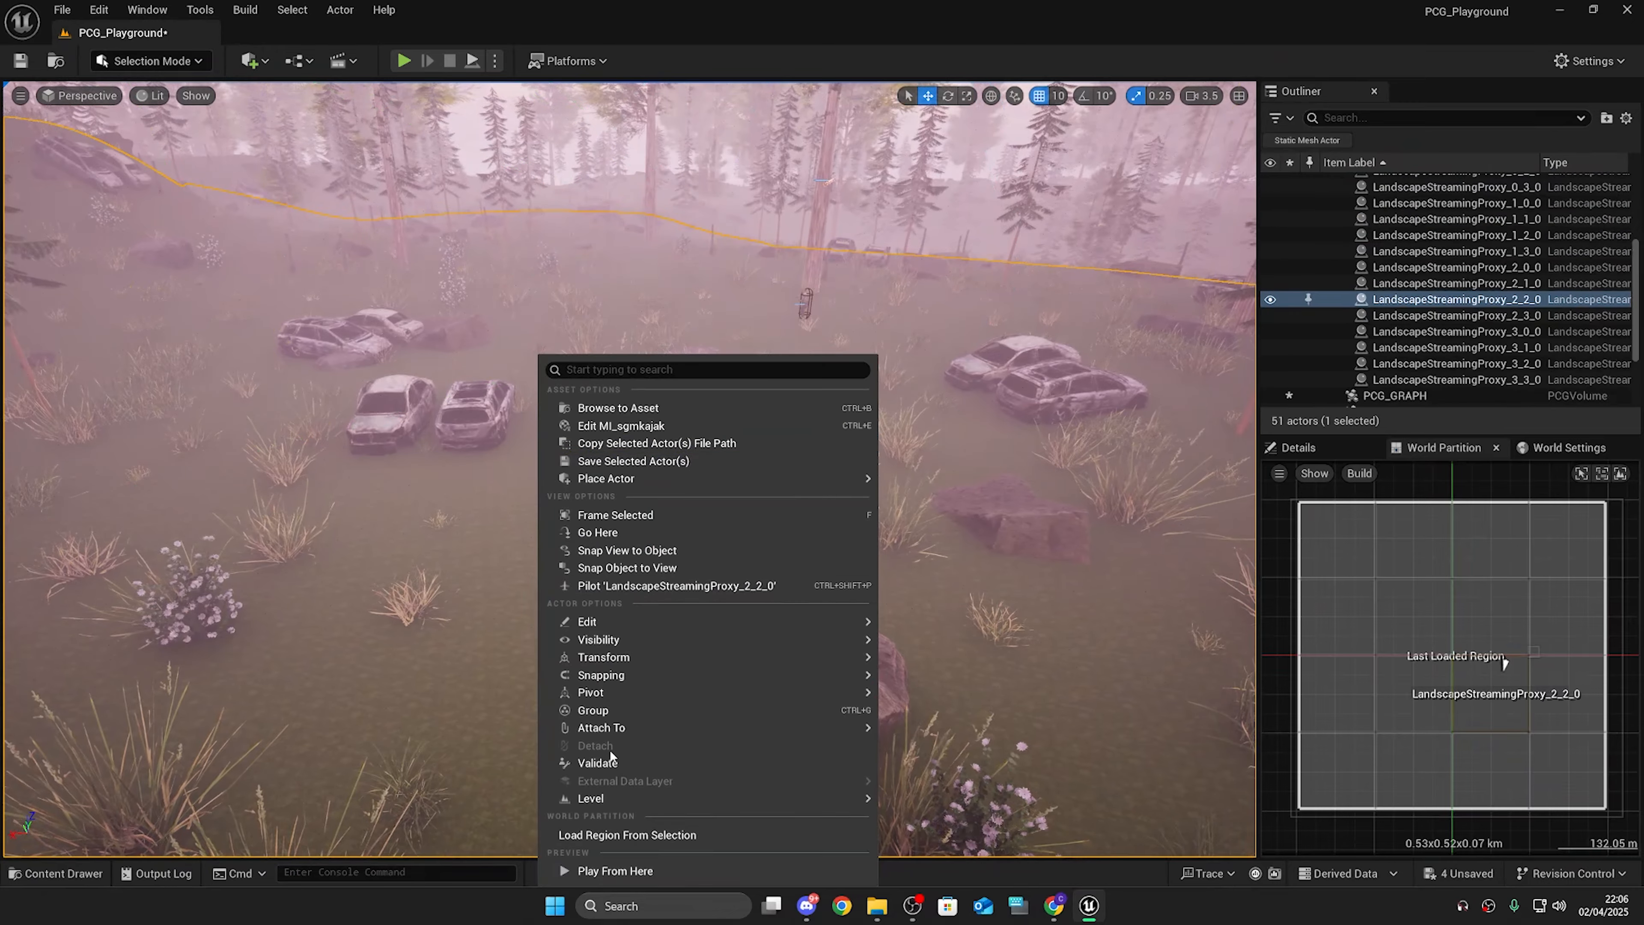
click(615, 870)
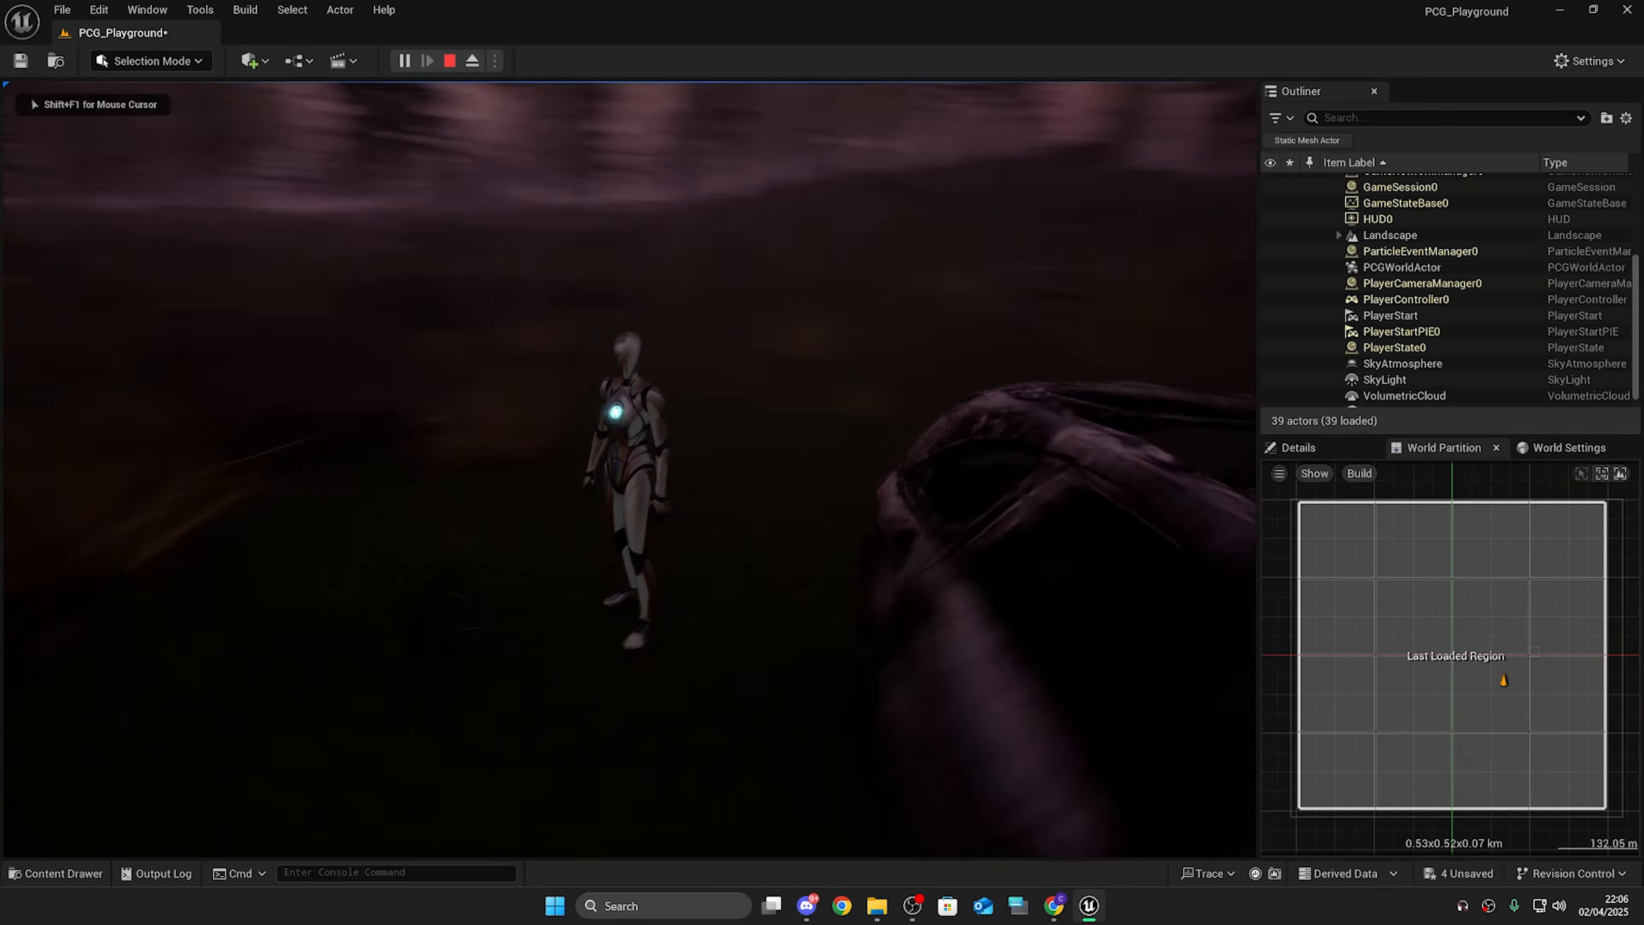
key(w)
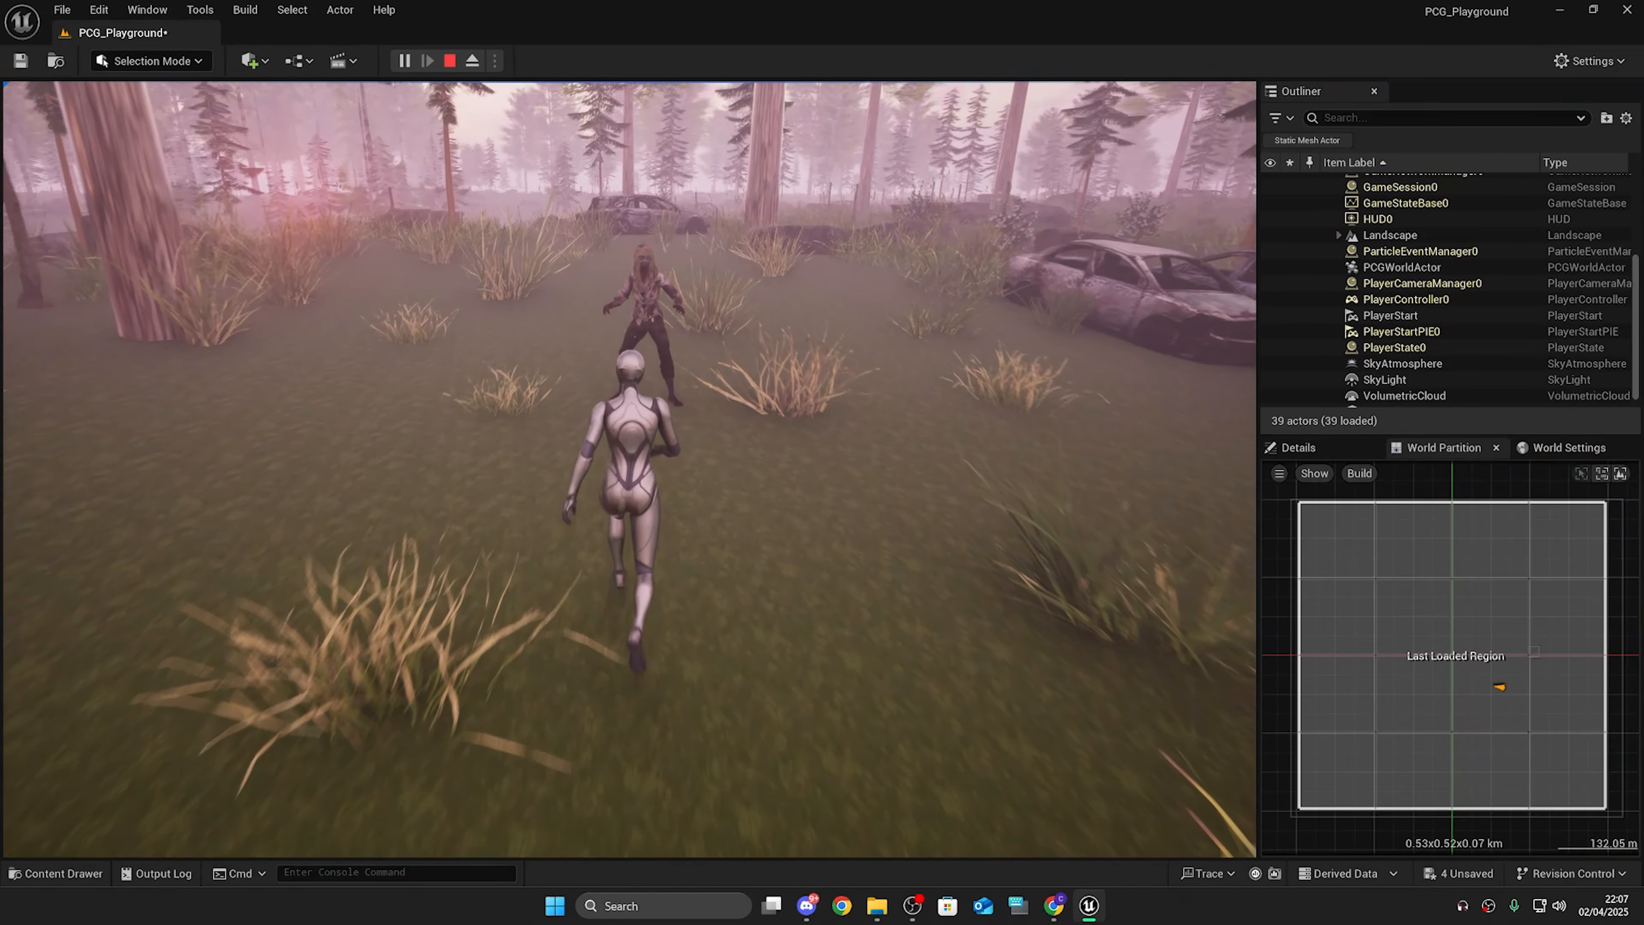
key(Escape)
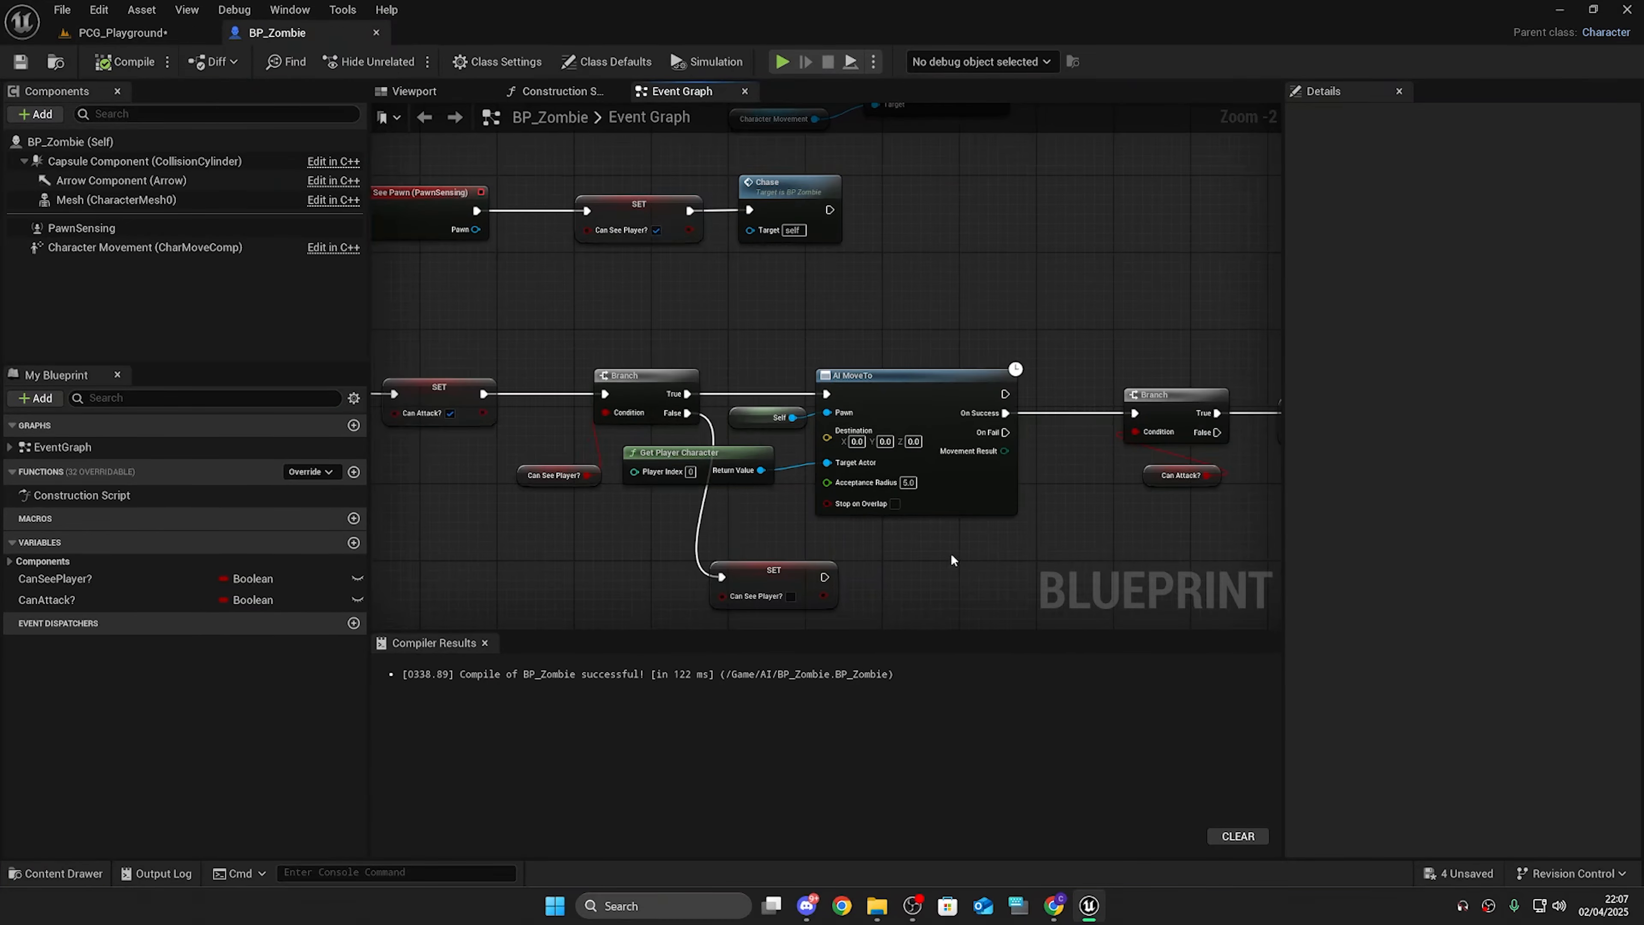
Step: Add a Nav Mesh Bounds Volume to the forest level
click(124, 33)
scroll(383, 194, up, 3)
key(s)
right_drag(382, 193, 436, 282)
key(w)
click(254, 61)
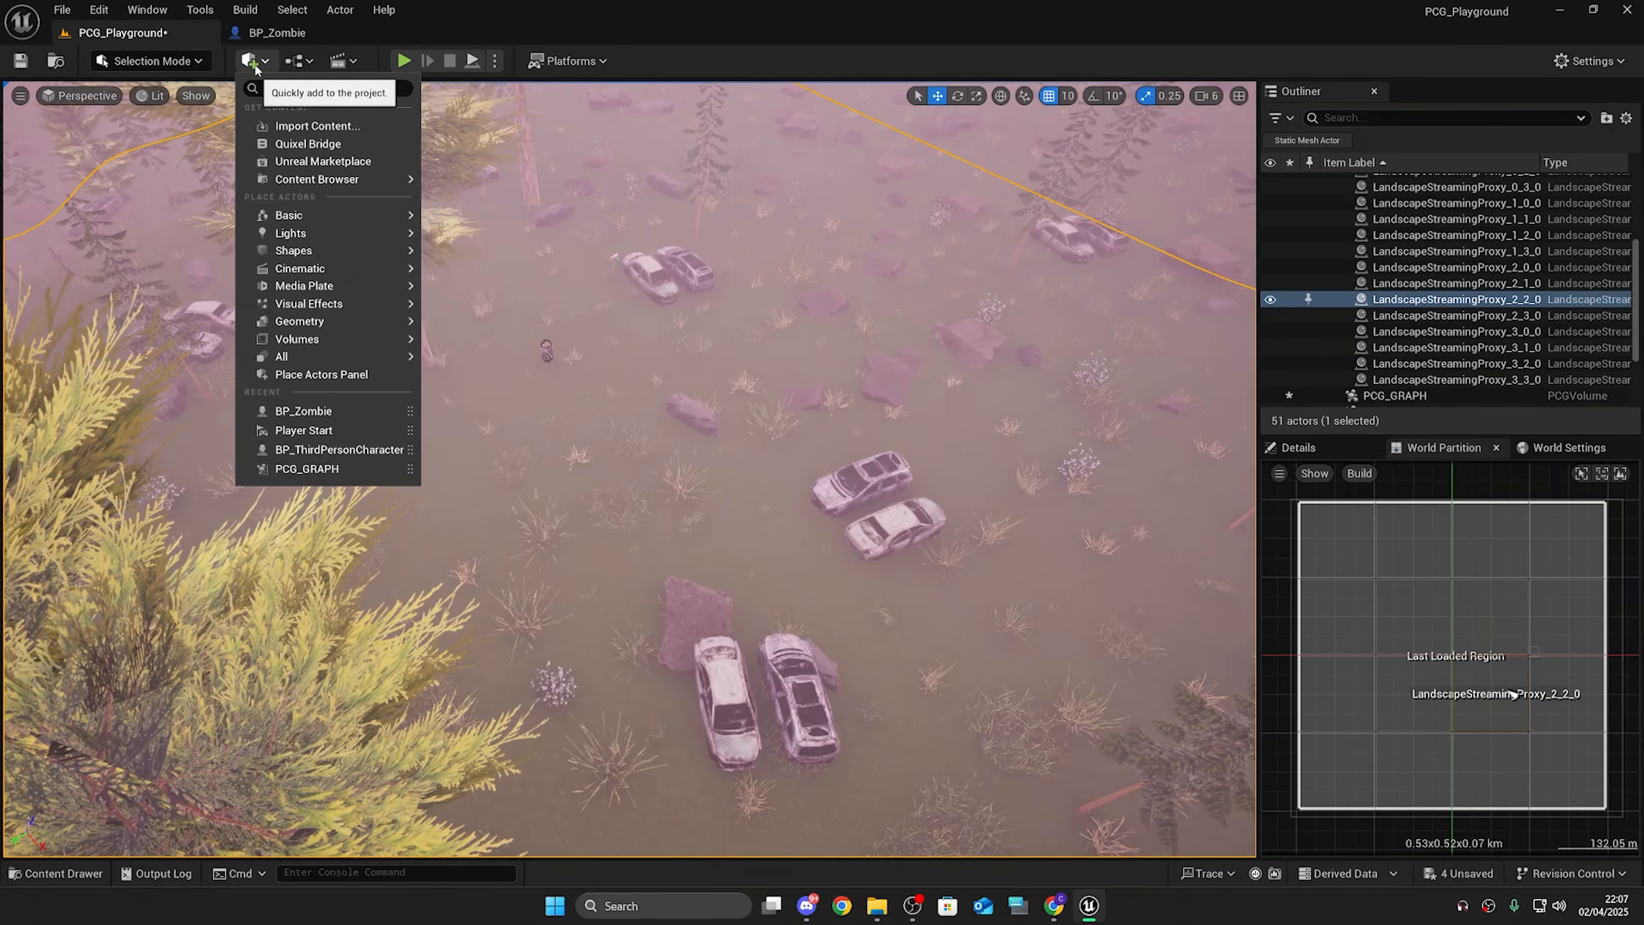
text(na)
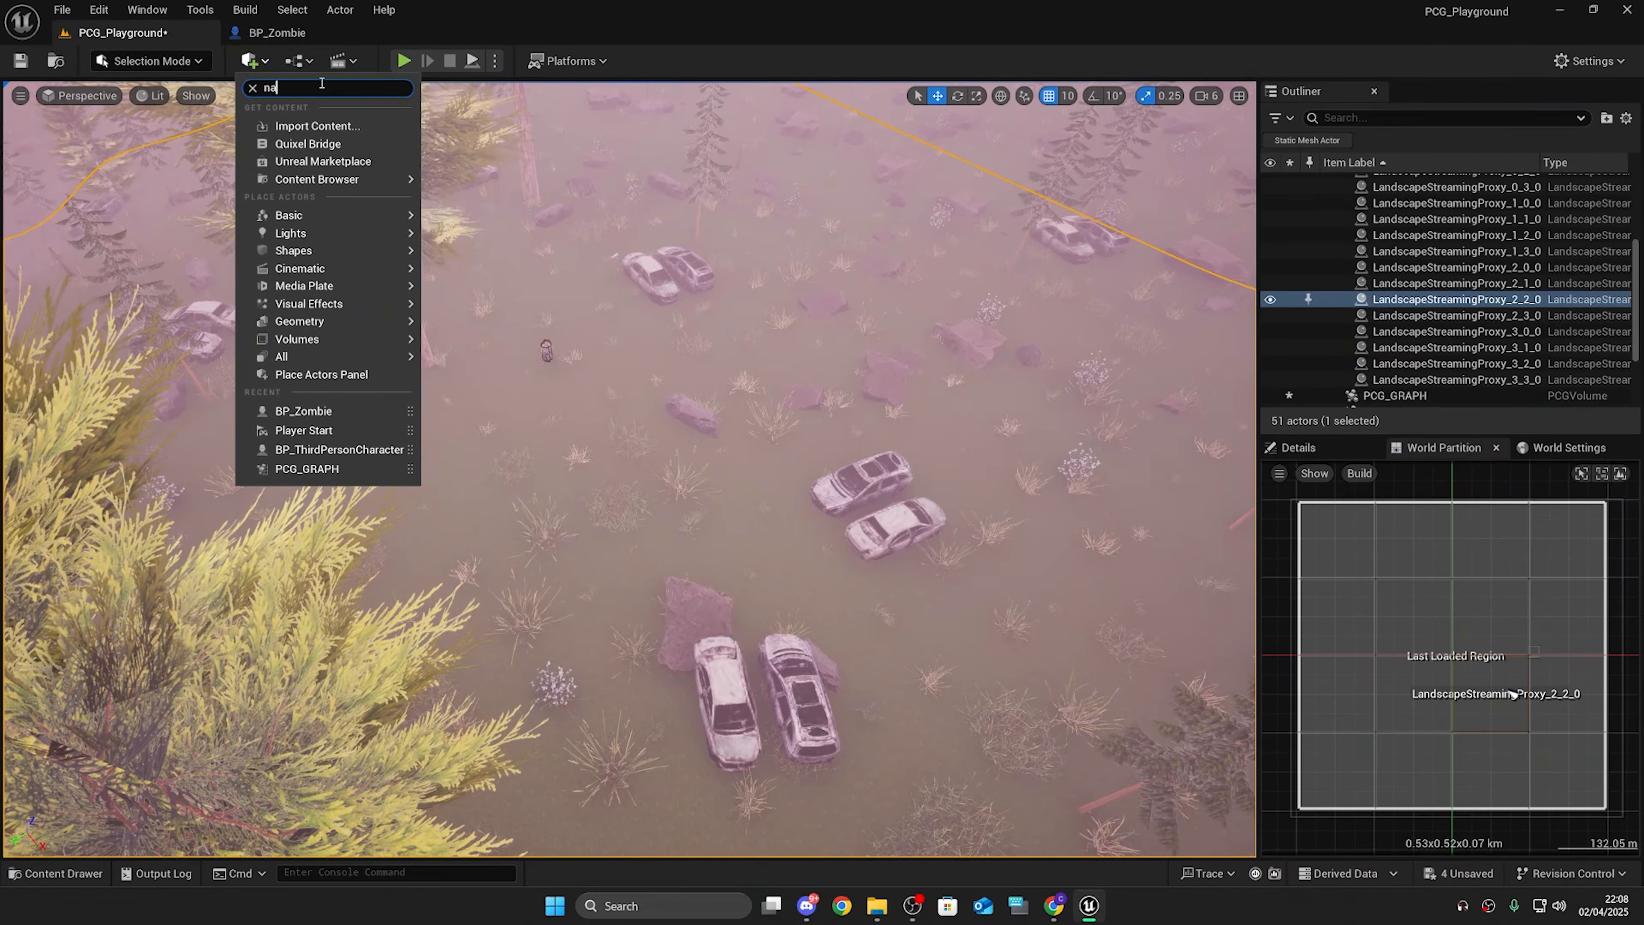
text(v mesh)
click(335, 124)
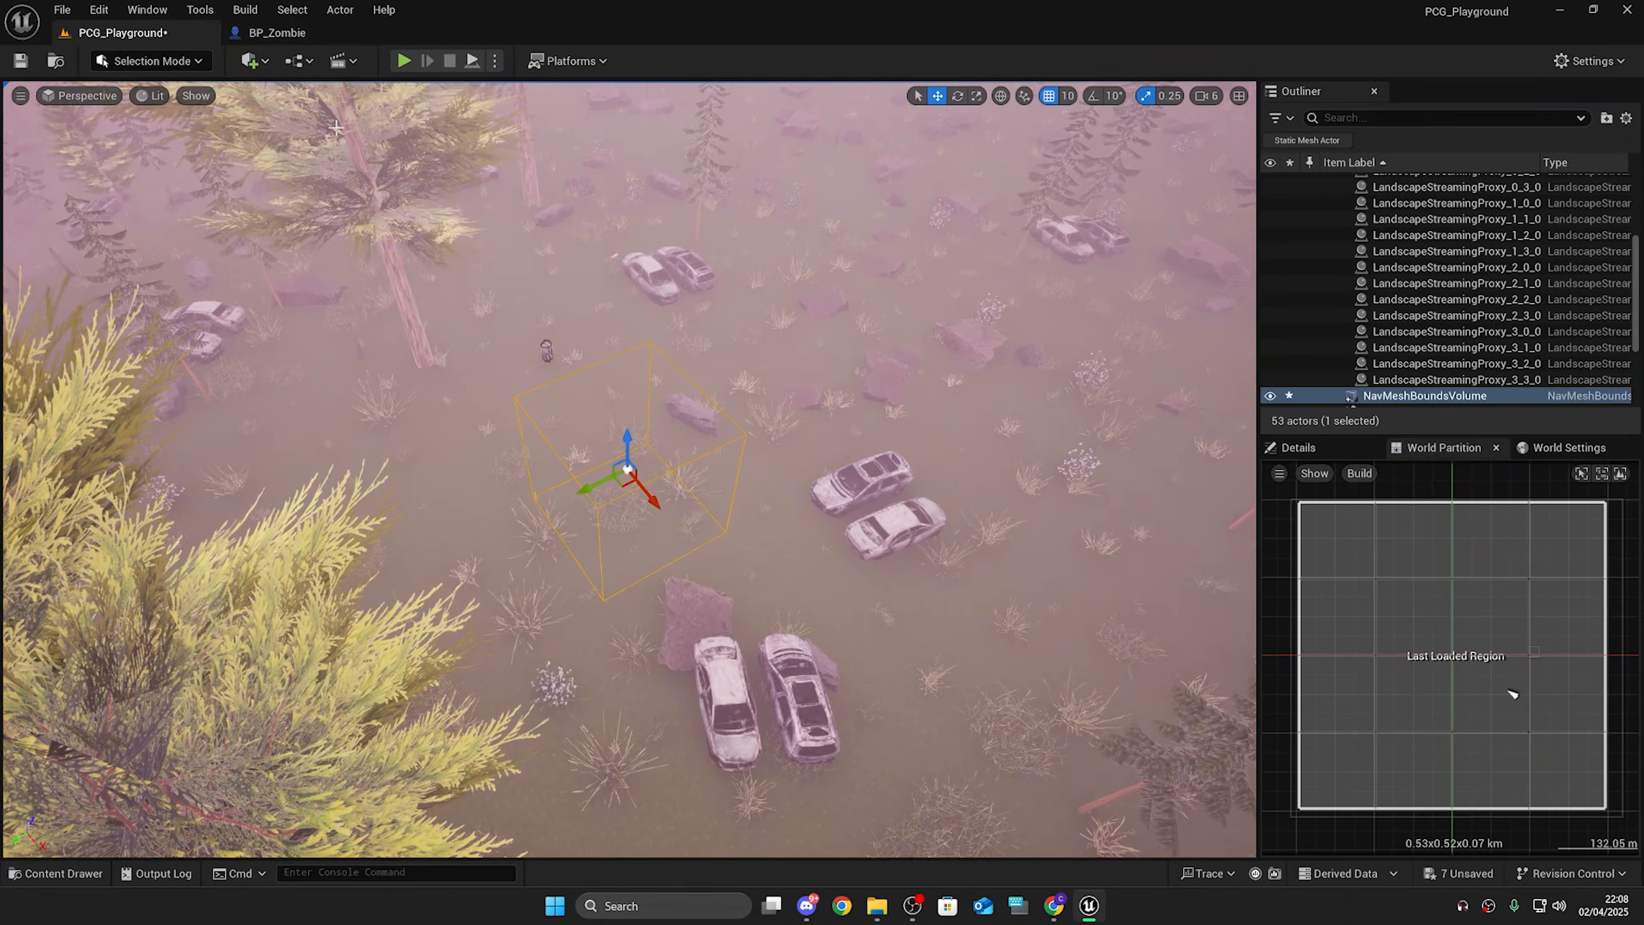
Step: Scale the Nav Mesh Bounds Volume to cover the forest clearing and display the navigation mesh
right_drag(383, 167, 428, 139)
key(d)
key(a)
key(s)
scroll(382, 166, down, 3)
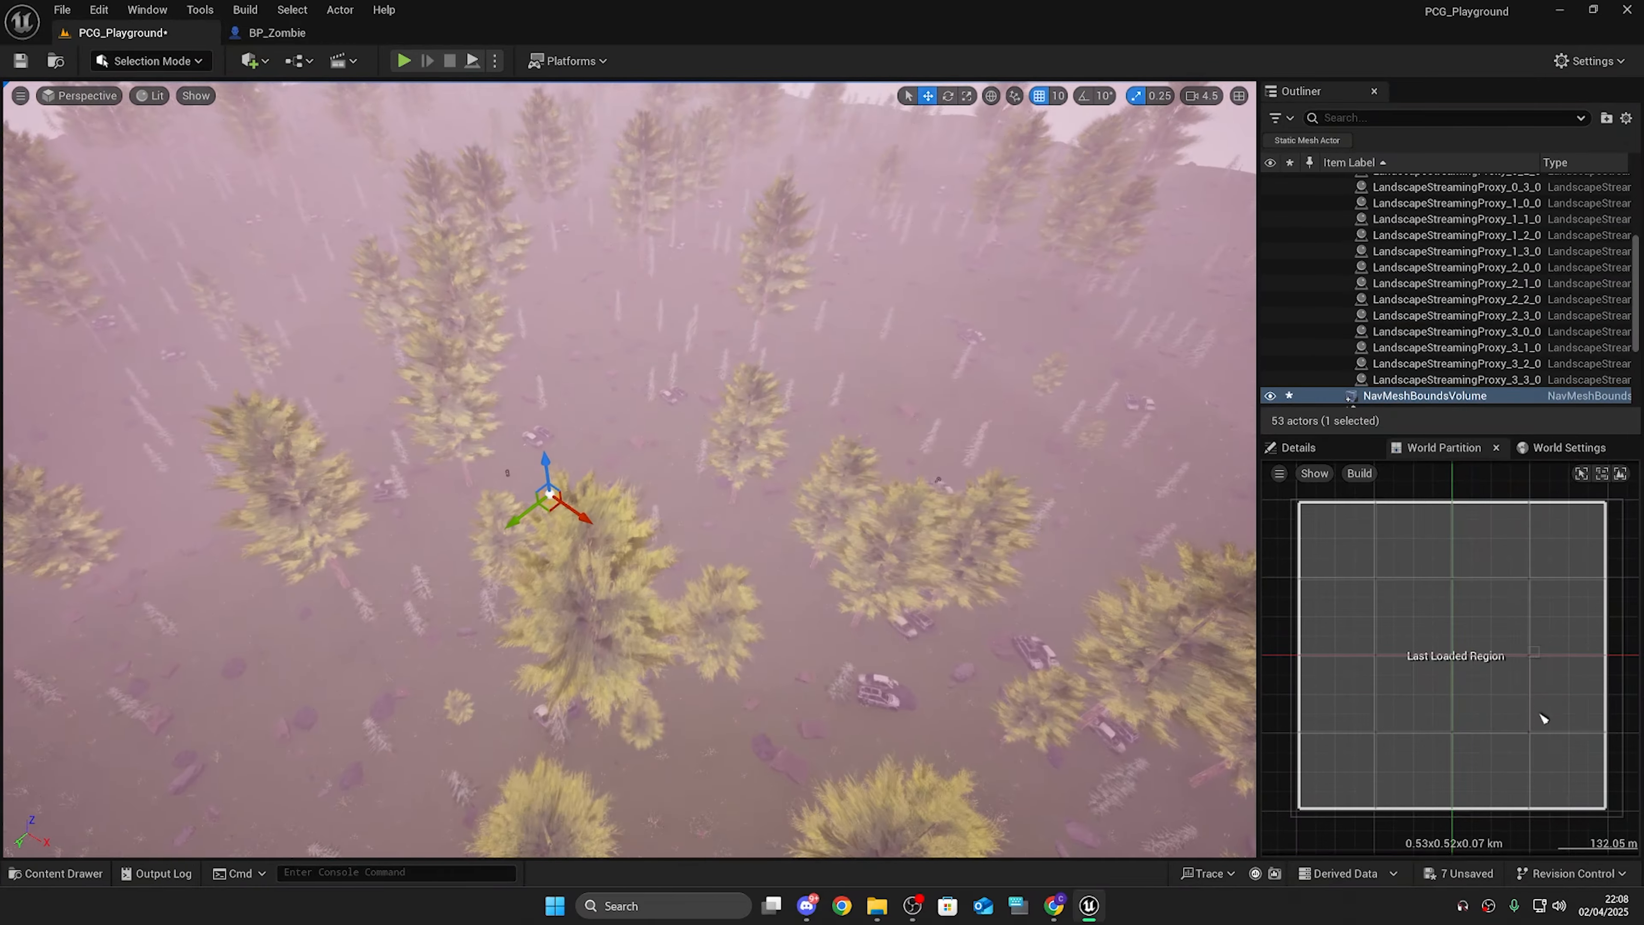
key(w)
mouse_move(621, 399)
right_down()
mouse_move(637, 447)
mouse_move(621, 399)
right_up()
key(d)
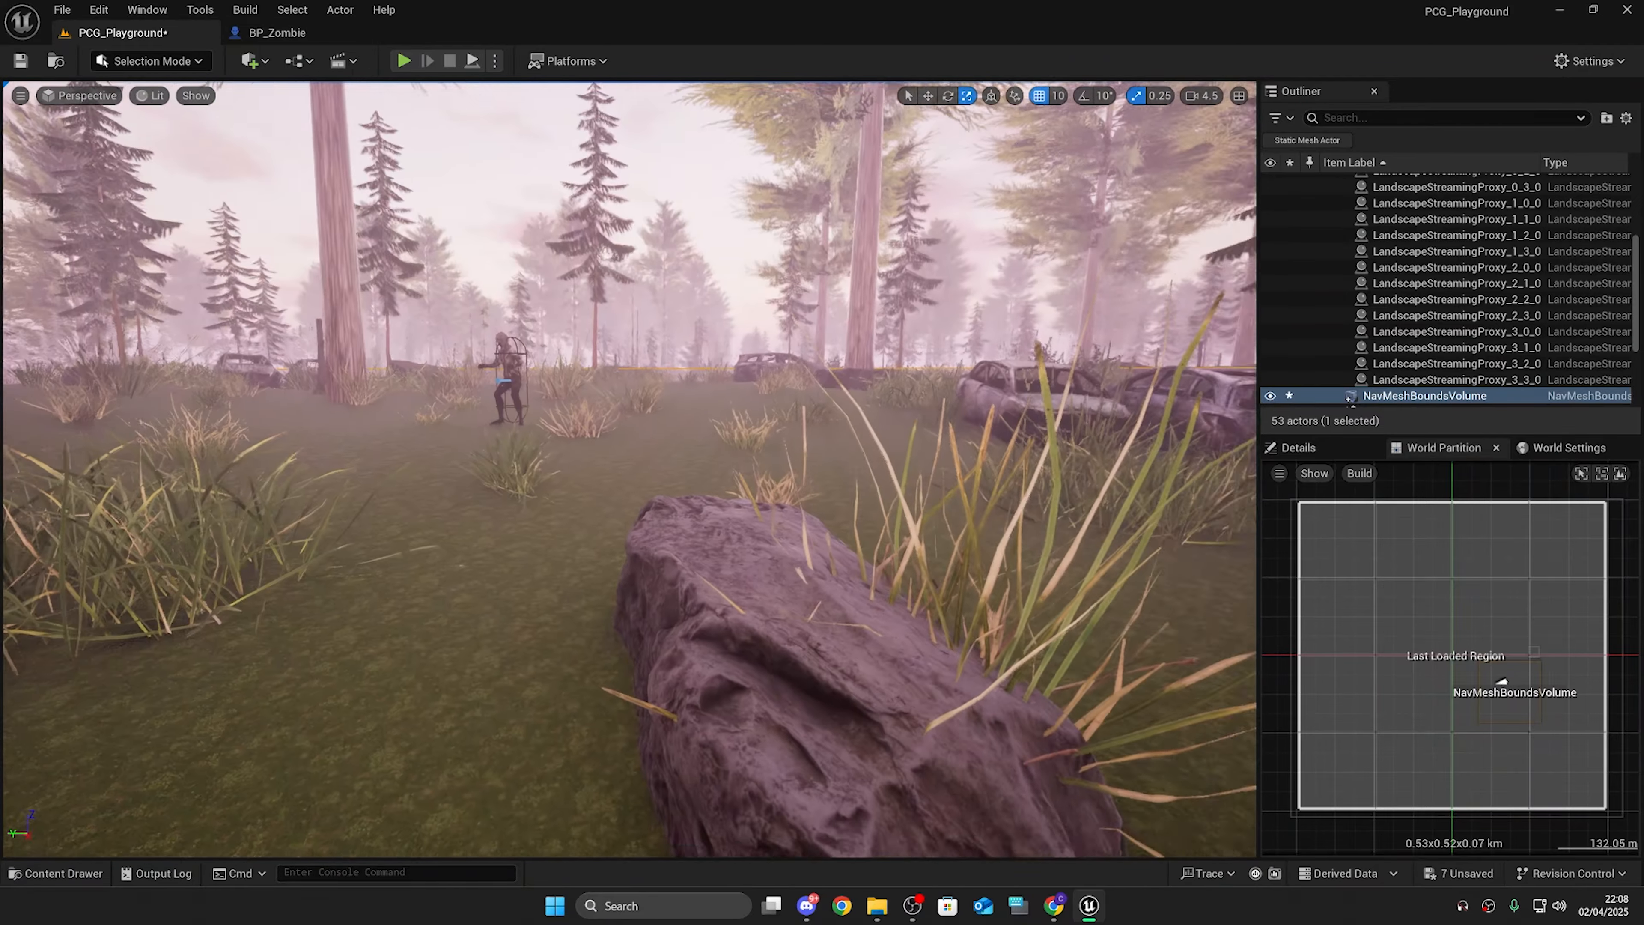
right_drag(629, 469, 815, 479)
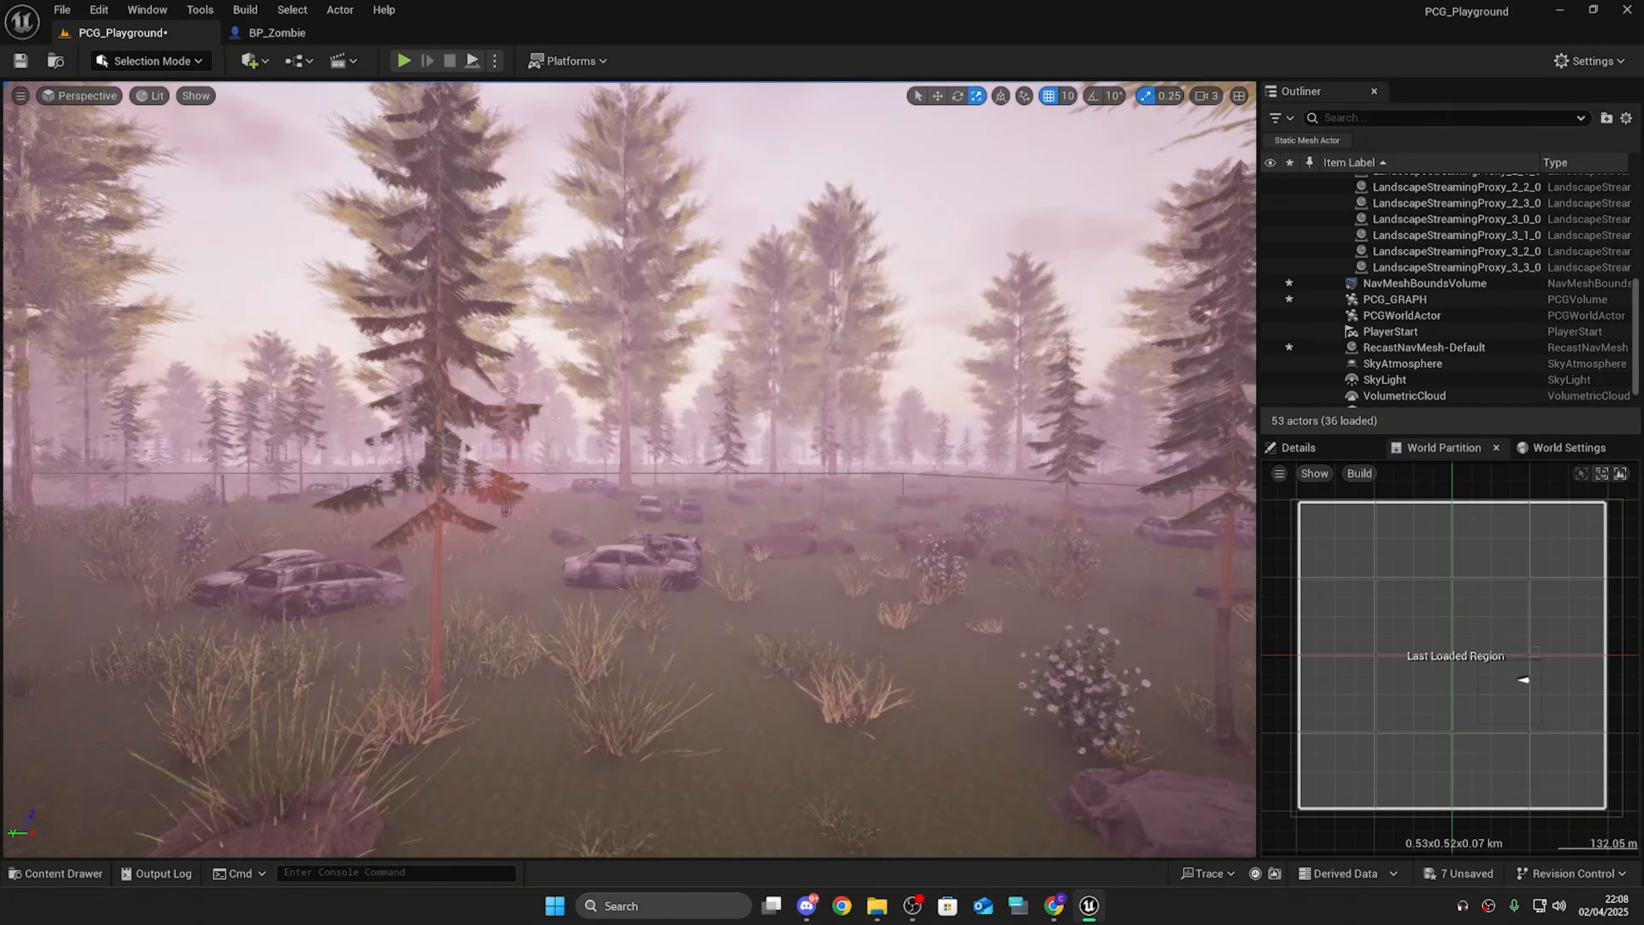
right_drag(628, 470, 635, 537)
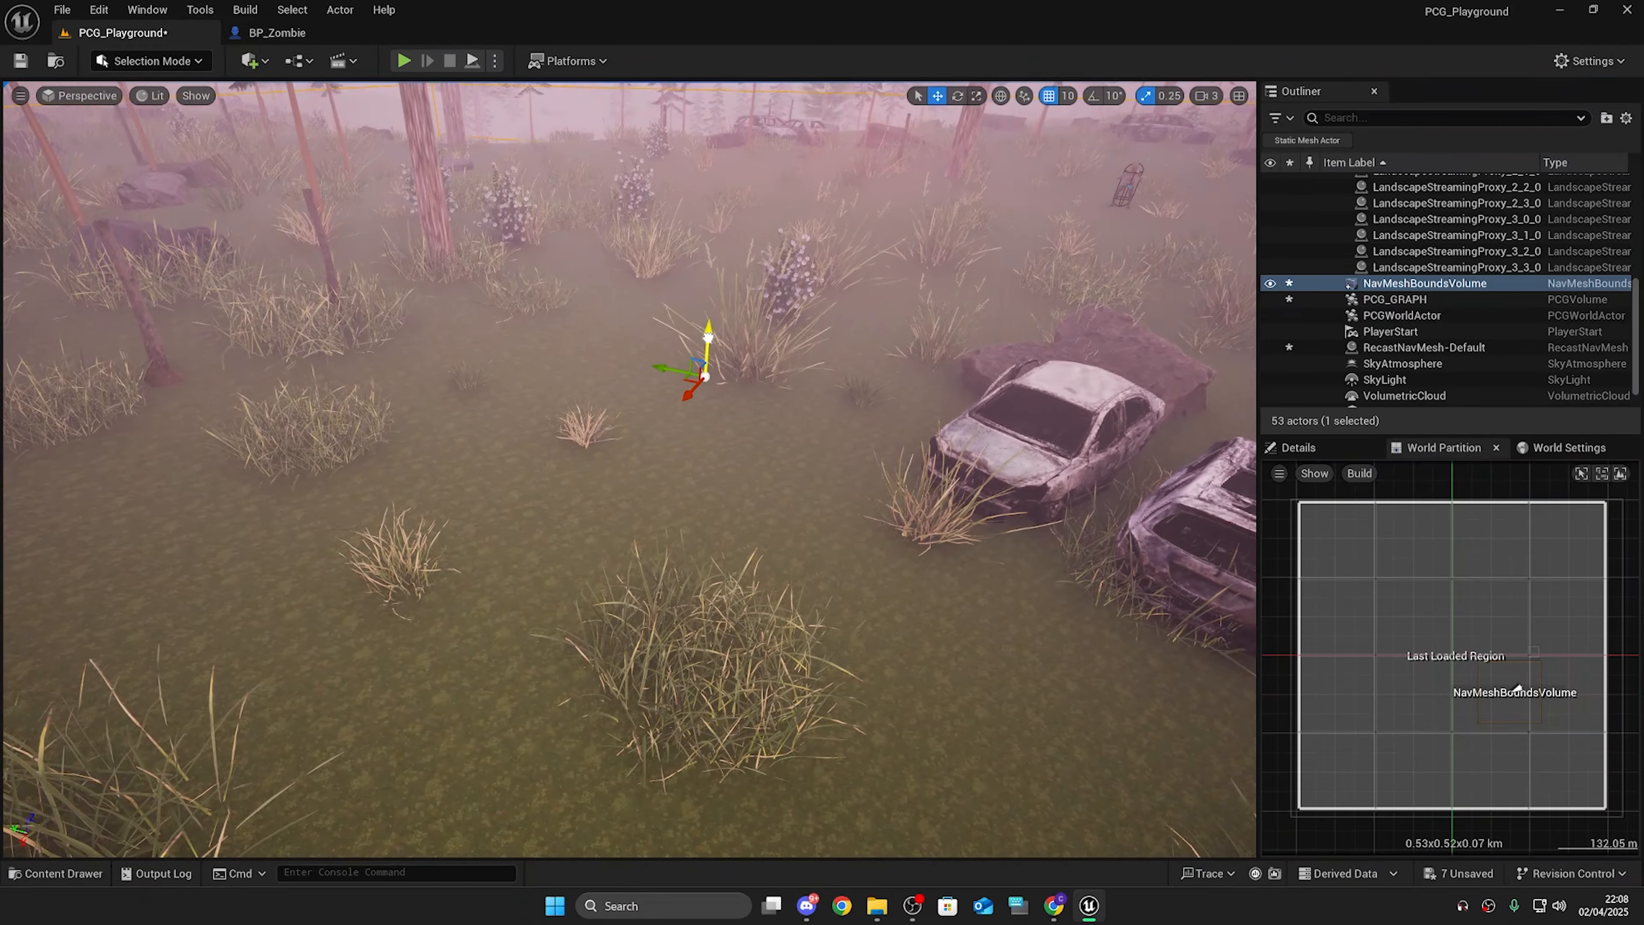
key(p)
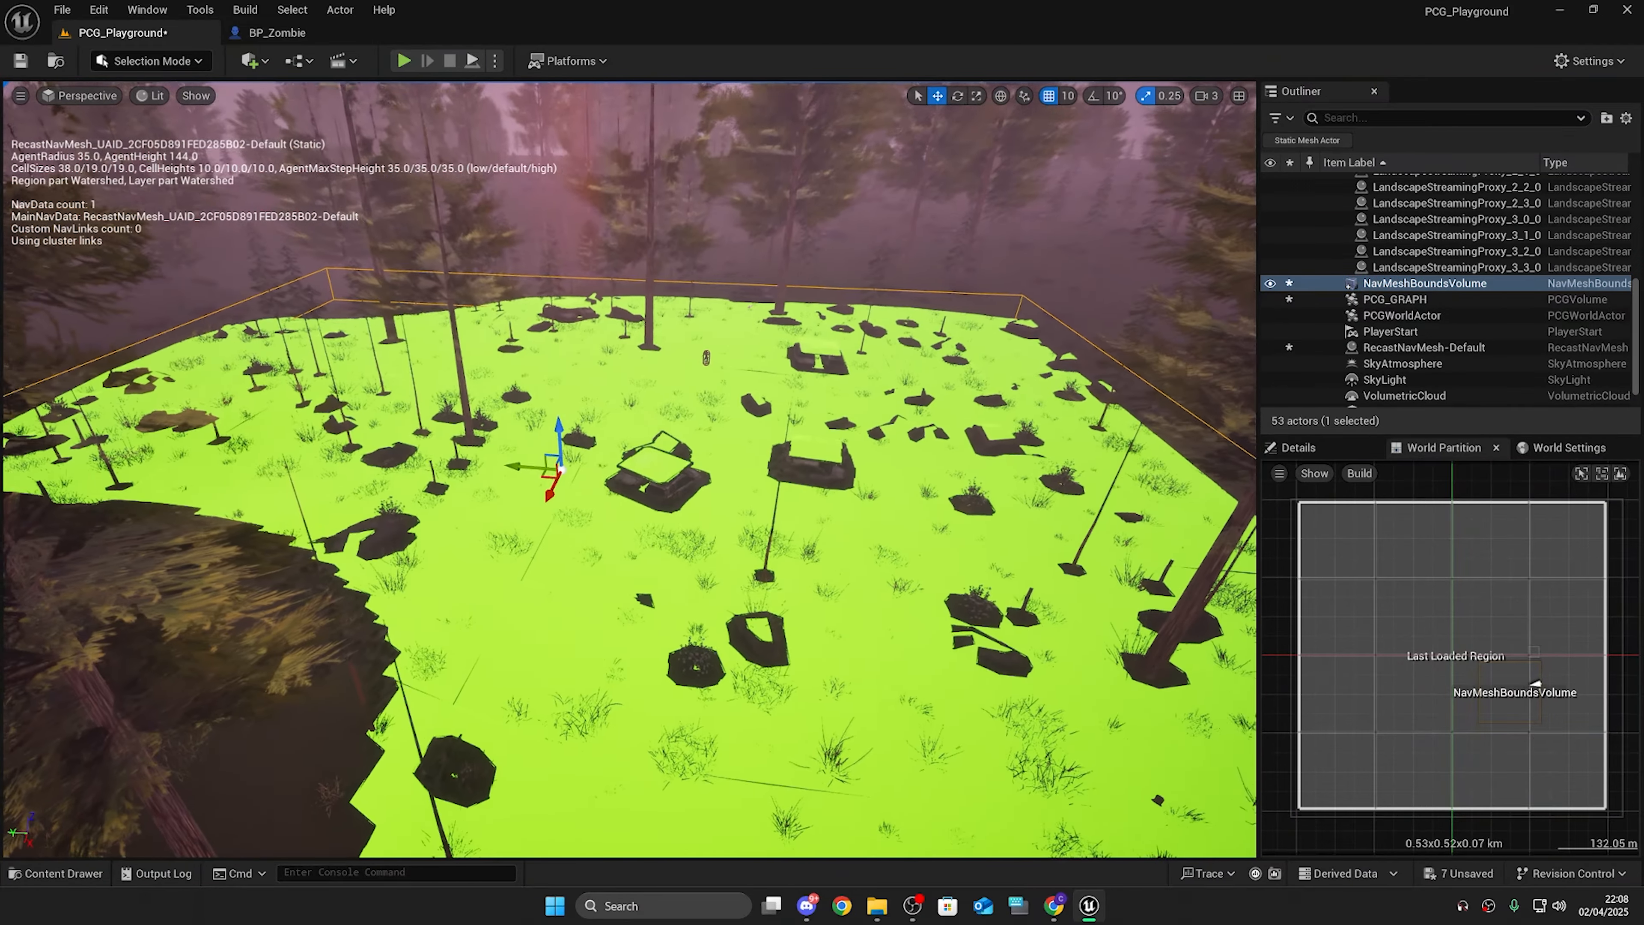
right_drag(629, 470, 686, 472)
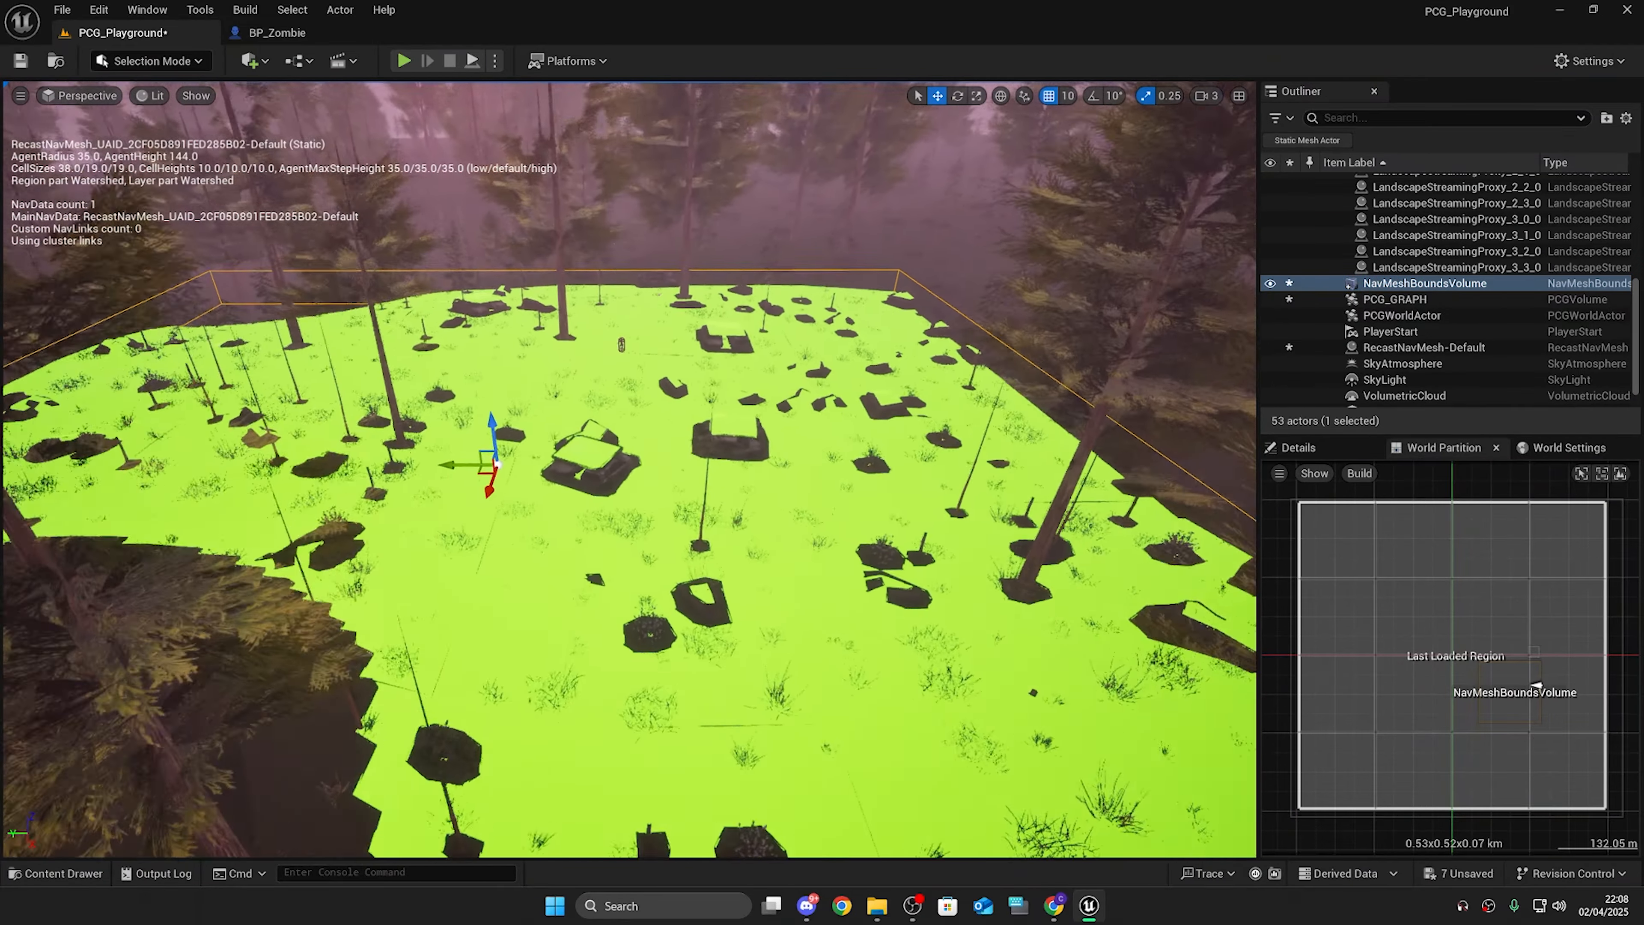
Step: Play the level and run and jump around the cars to test the zombie chasing in the forest
key(alt+p)
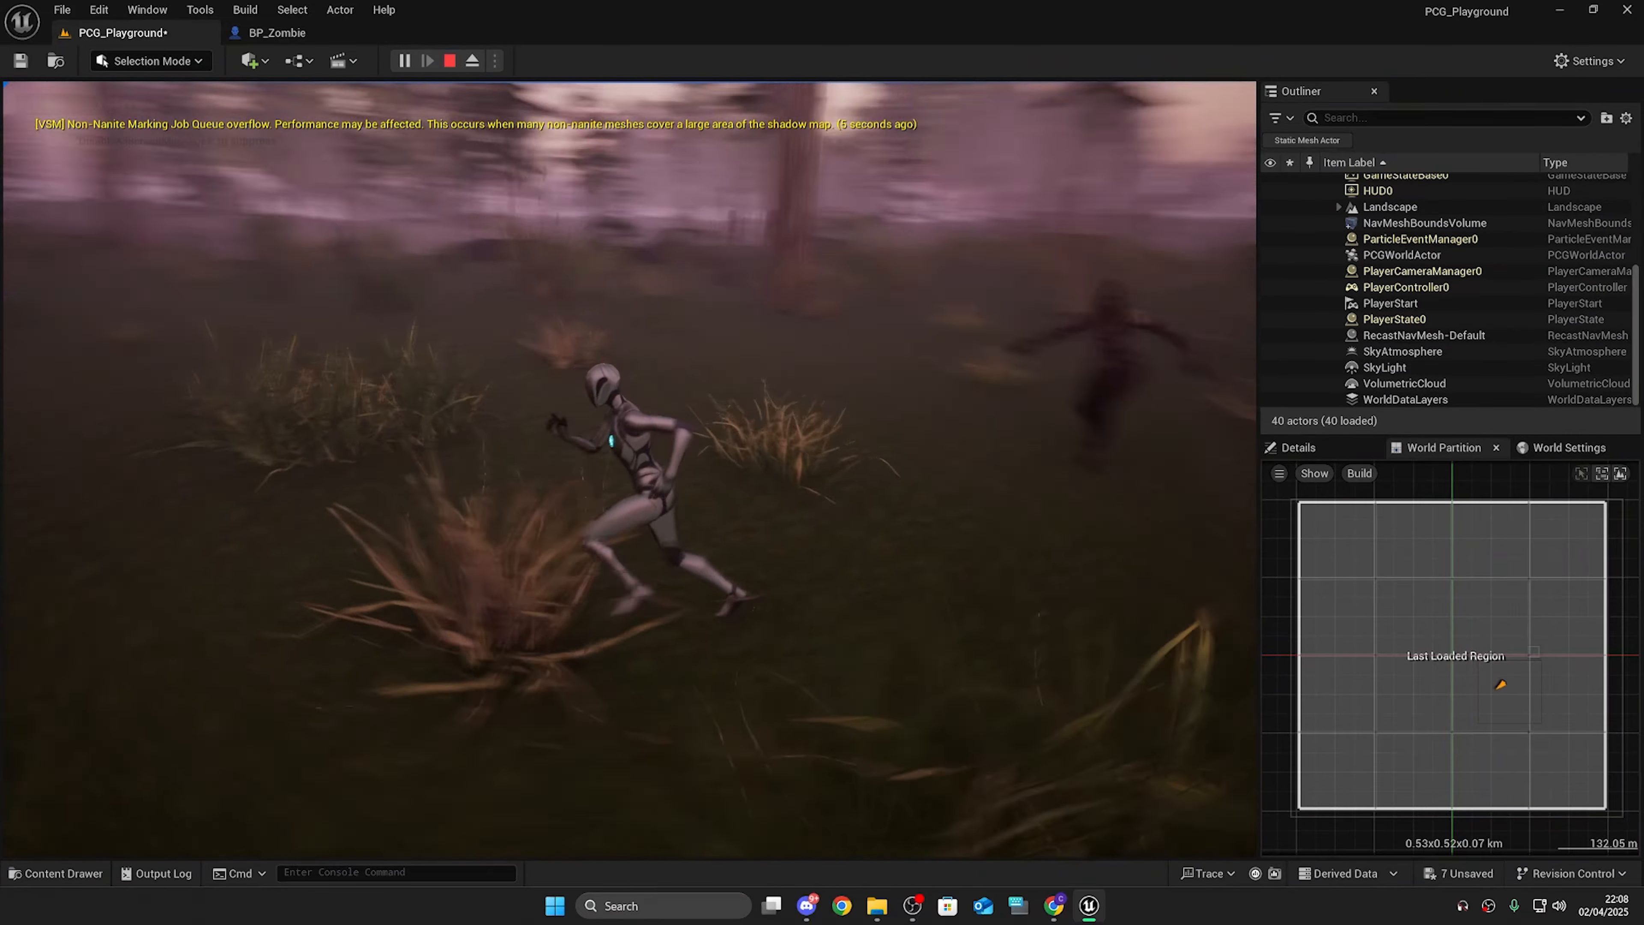
key(w)
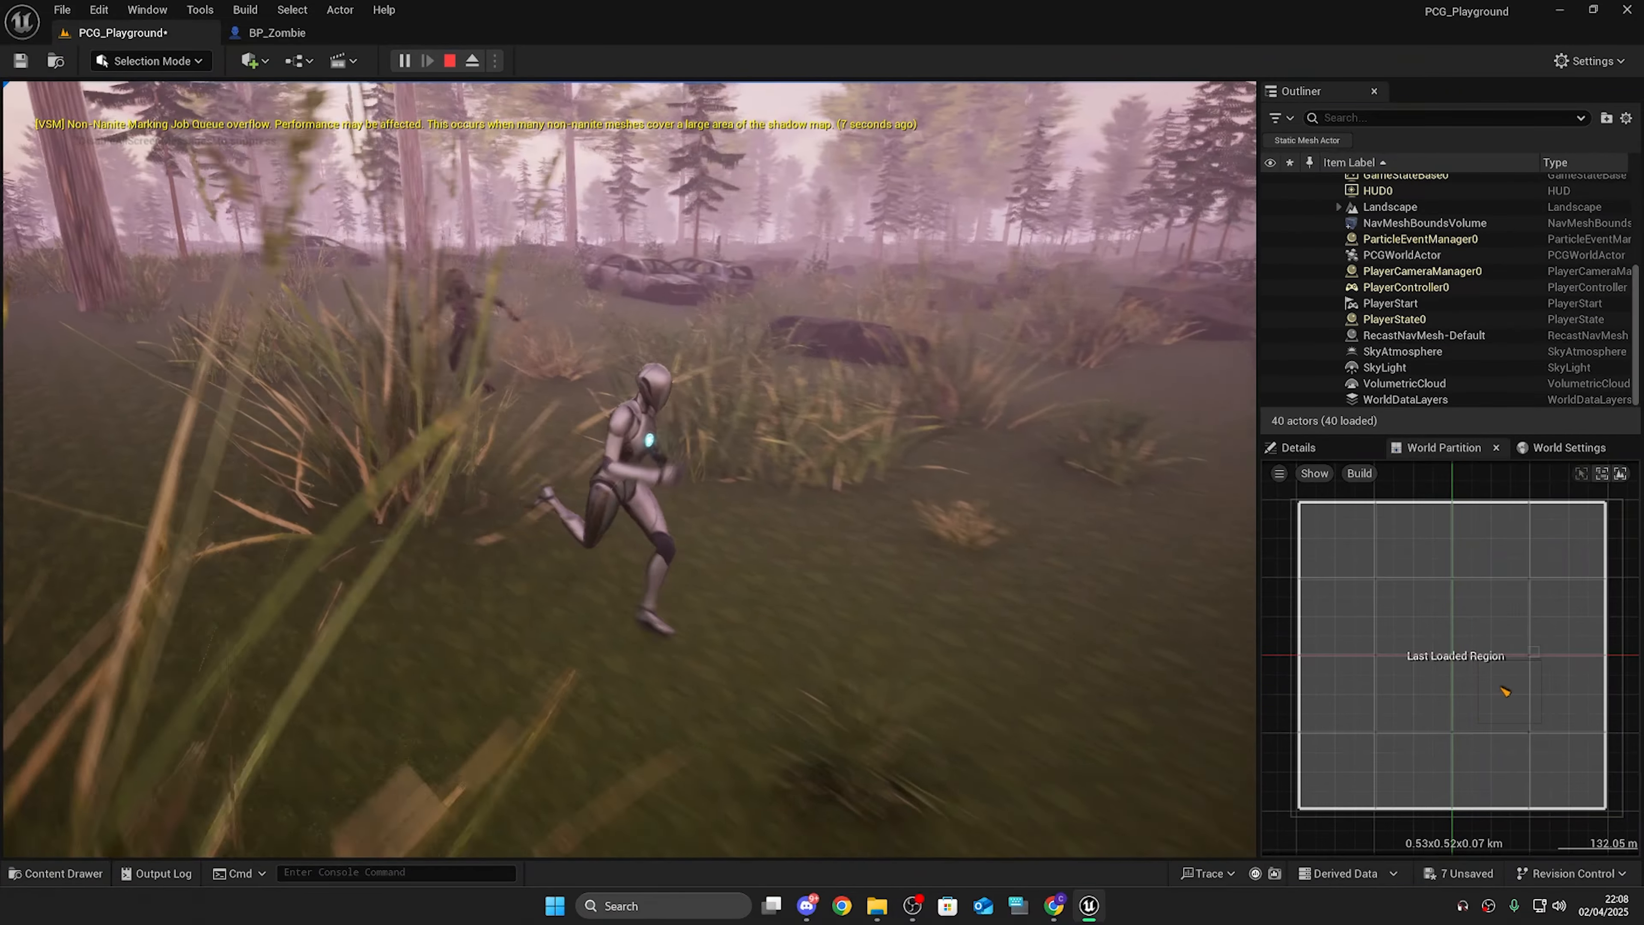
key(w)
key(space)
key(s)
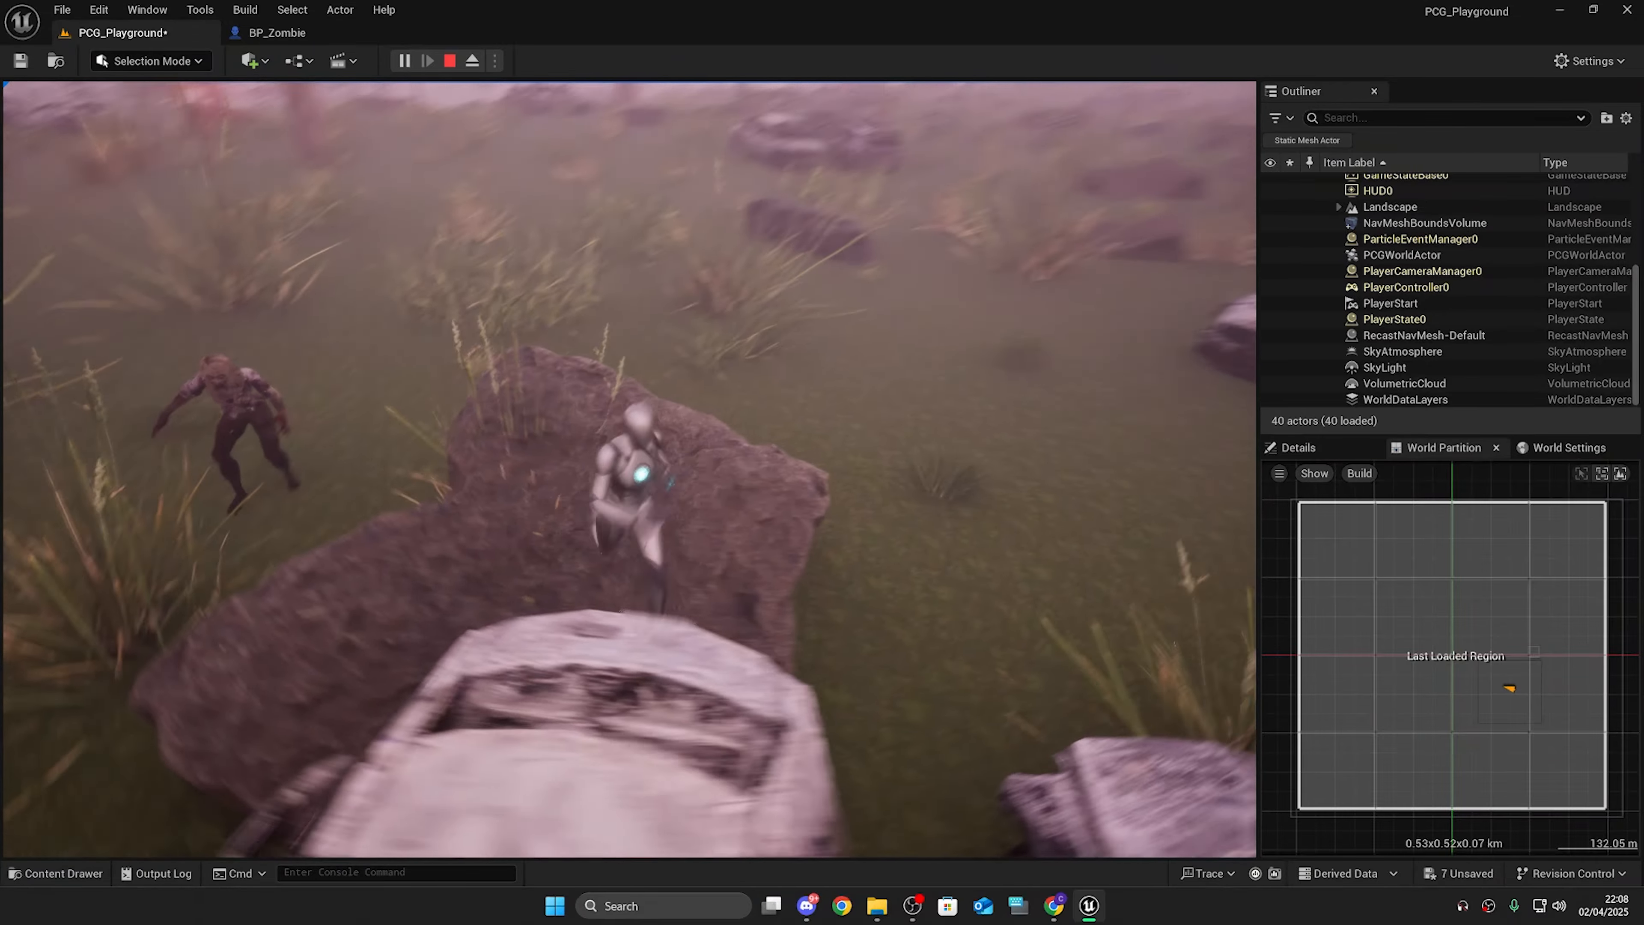
key(space)
key(w)
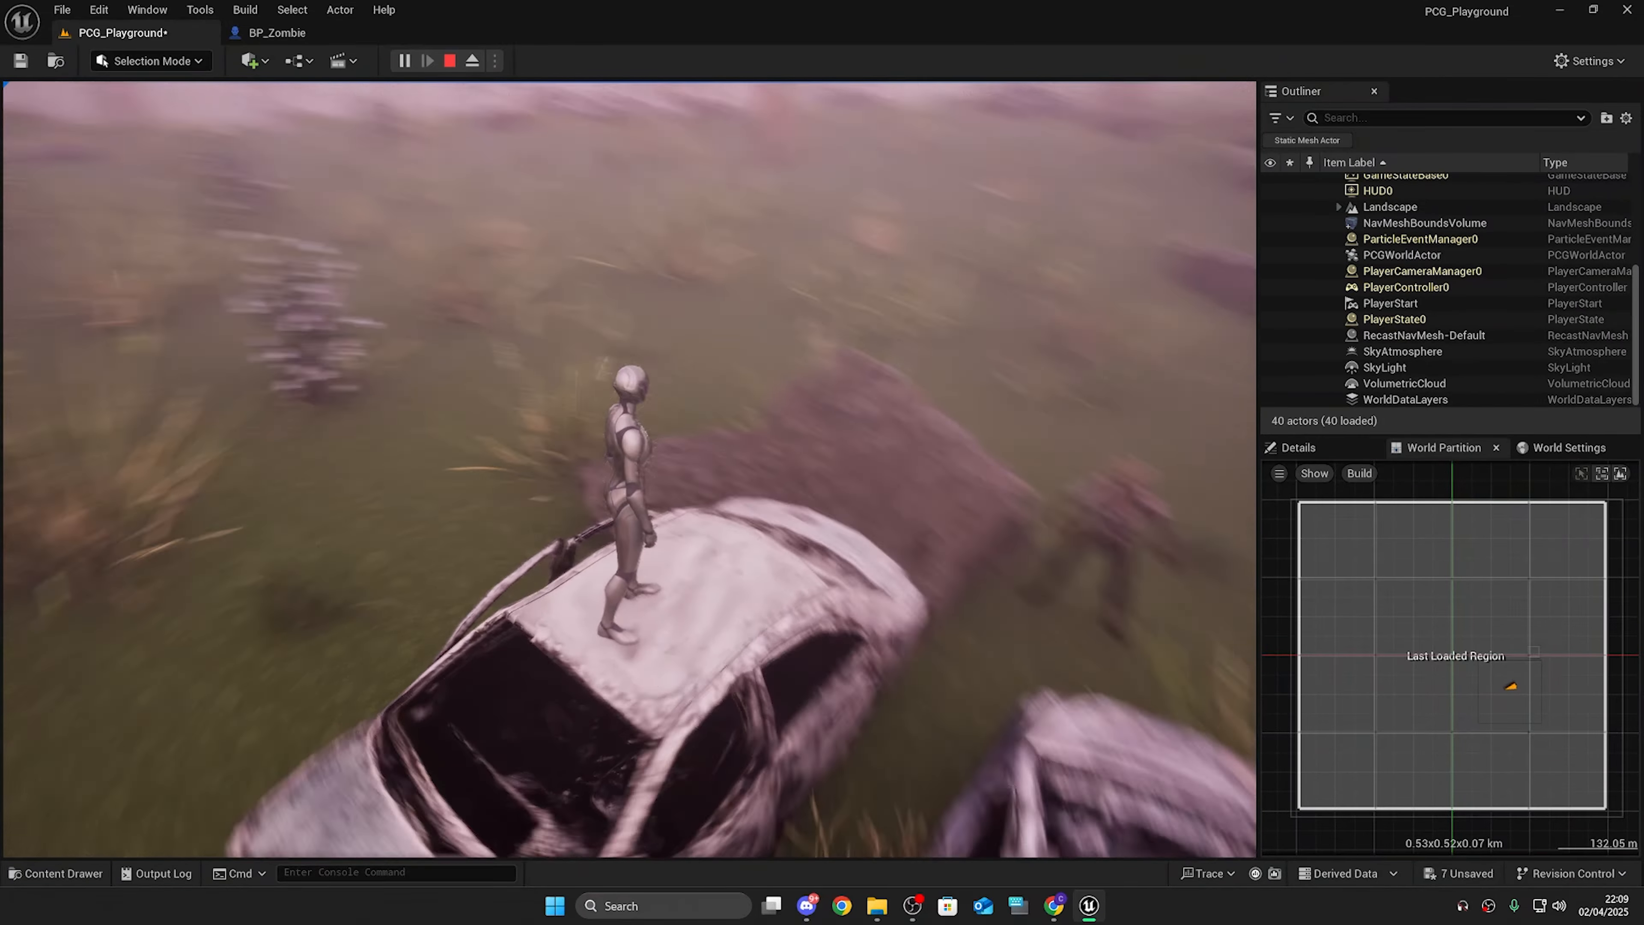
key(Escape)
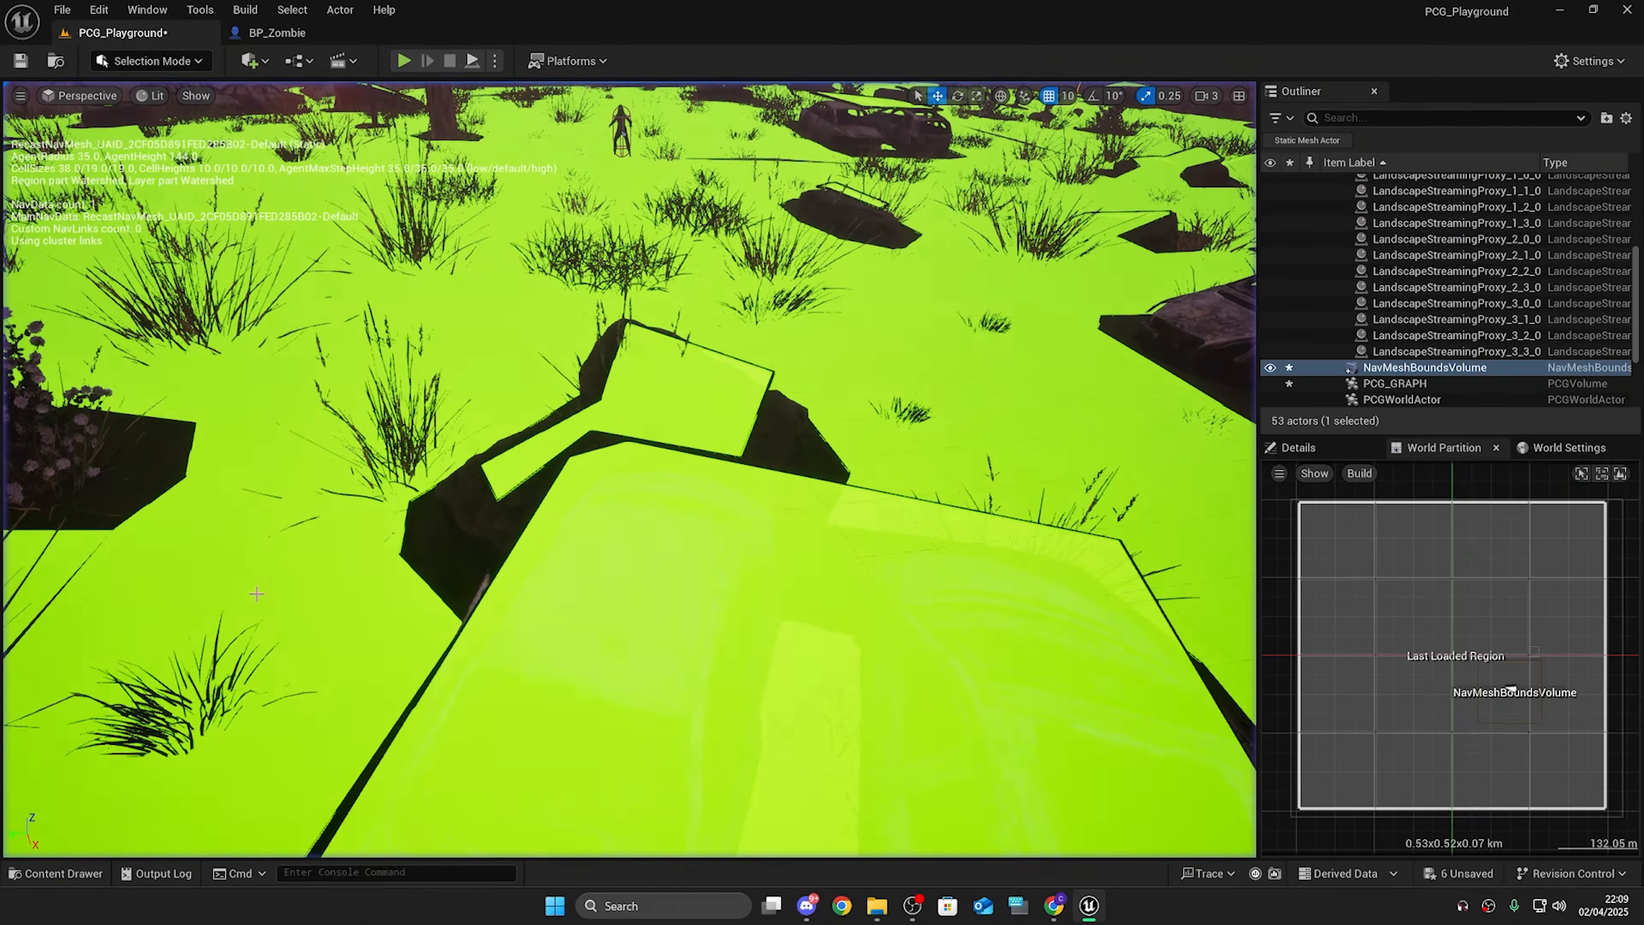
Step: Duplicate BP_Zombie repeatedly to fill the clearing with about 40 zombies
key(s)
right_drag(352, 517, 388, 486)
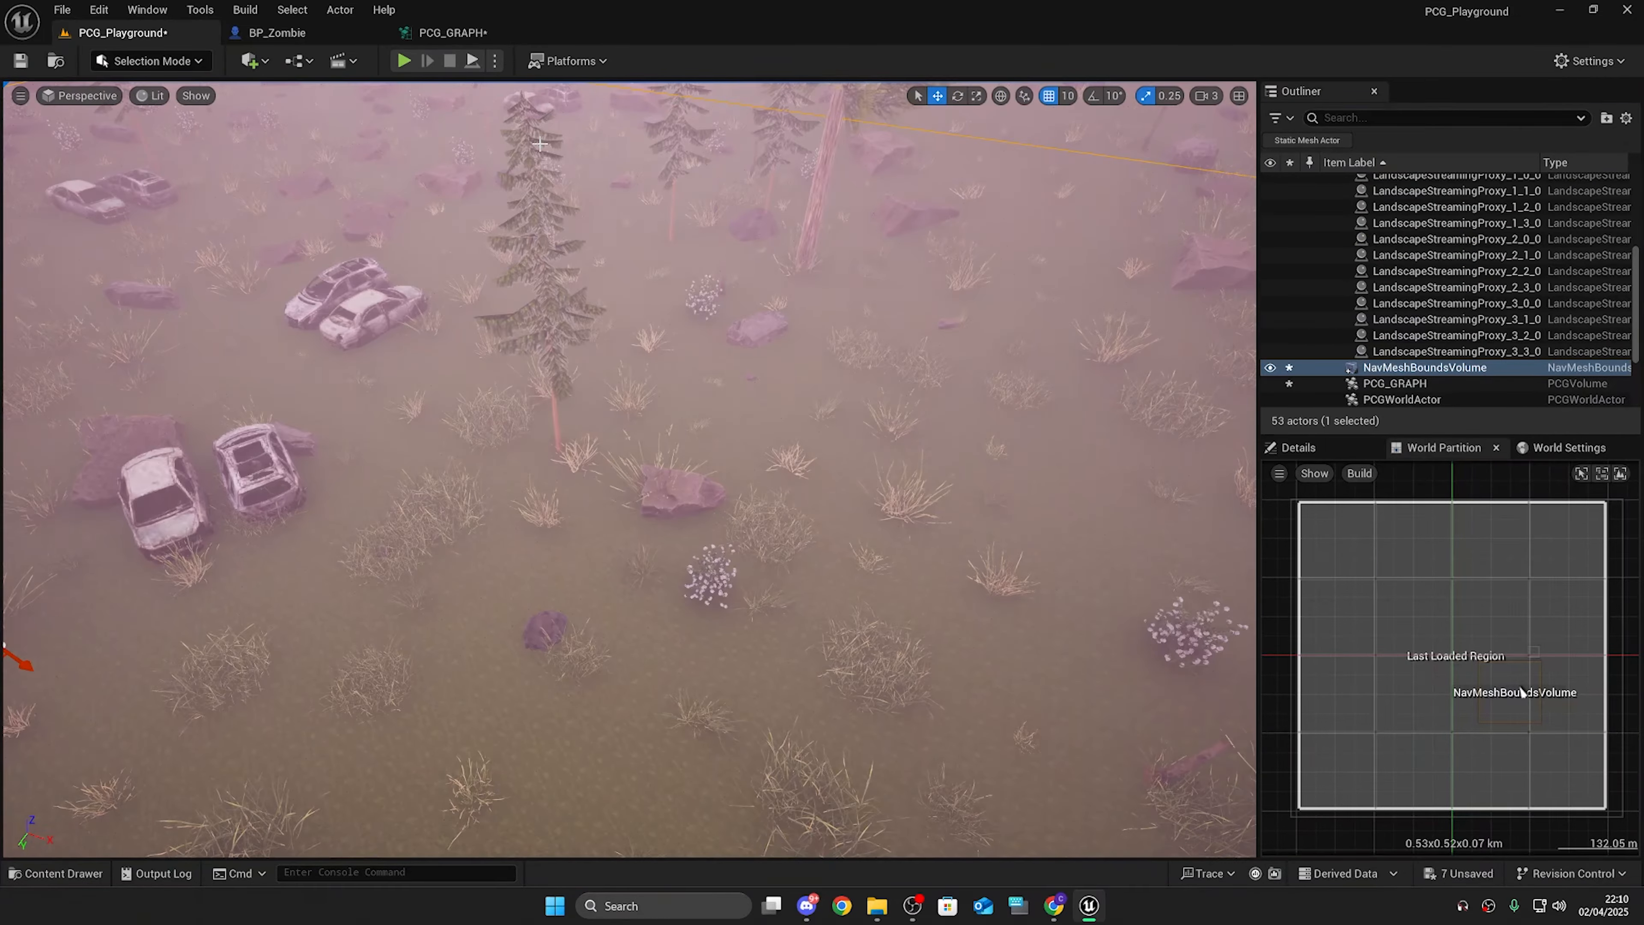
key(s)
right_drag(389, 486, 499, 482)
key(w)
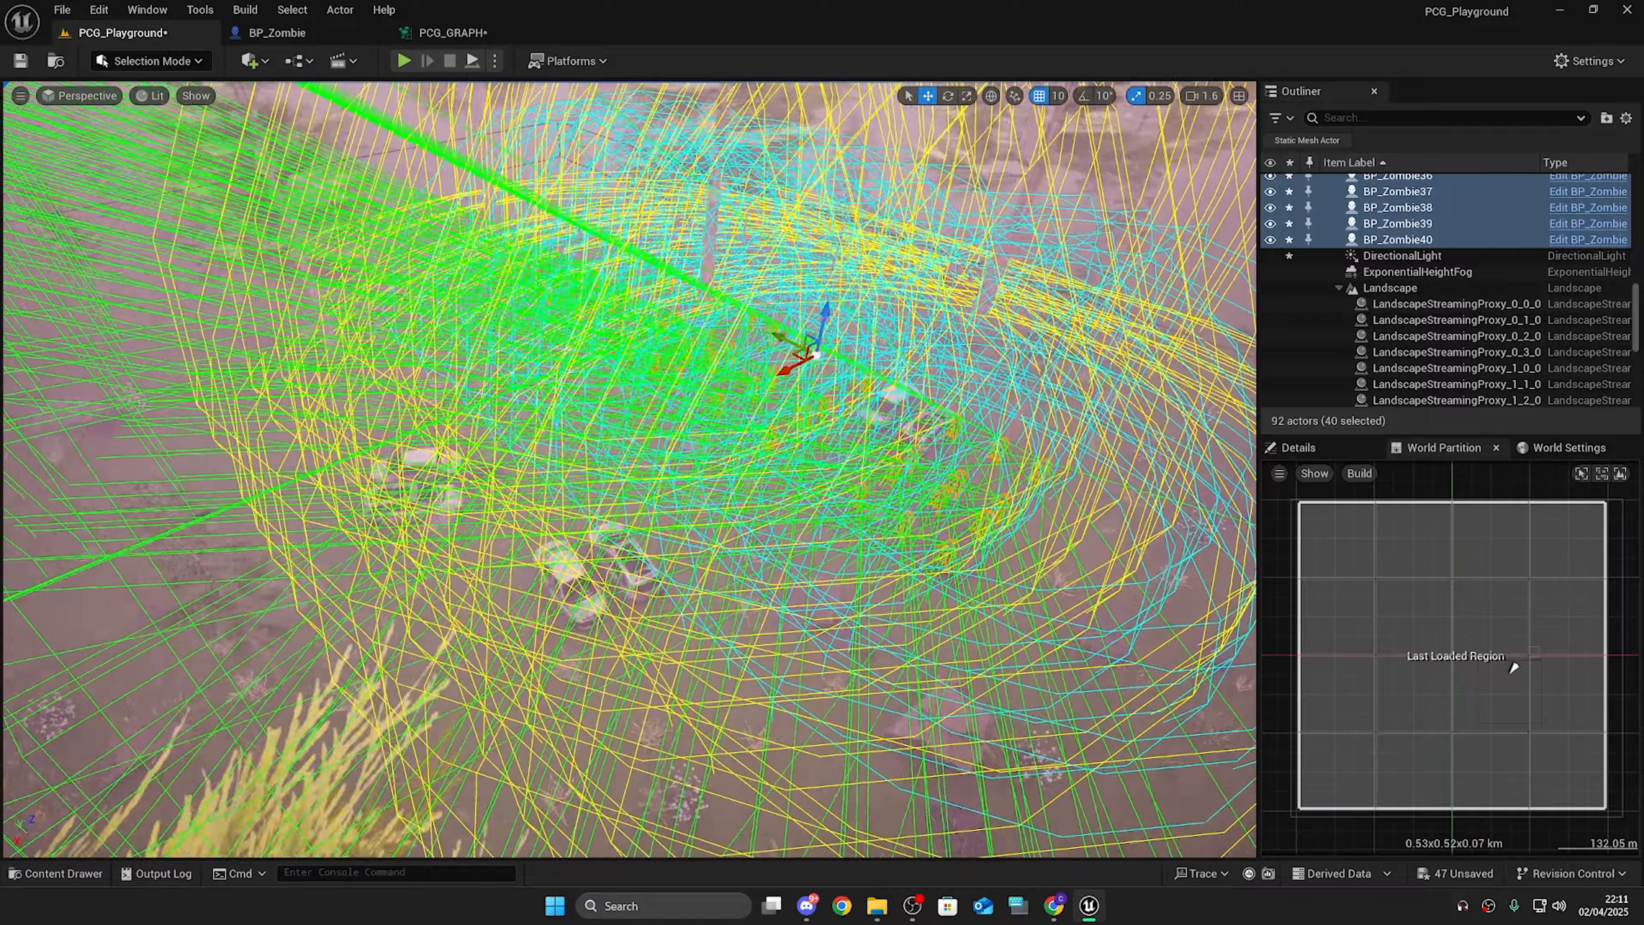
right_drag(615, 421, 656, 382)
Step: Play the level and run from the zombie horde to test their chasing
key(alt+p)
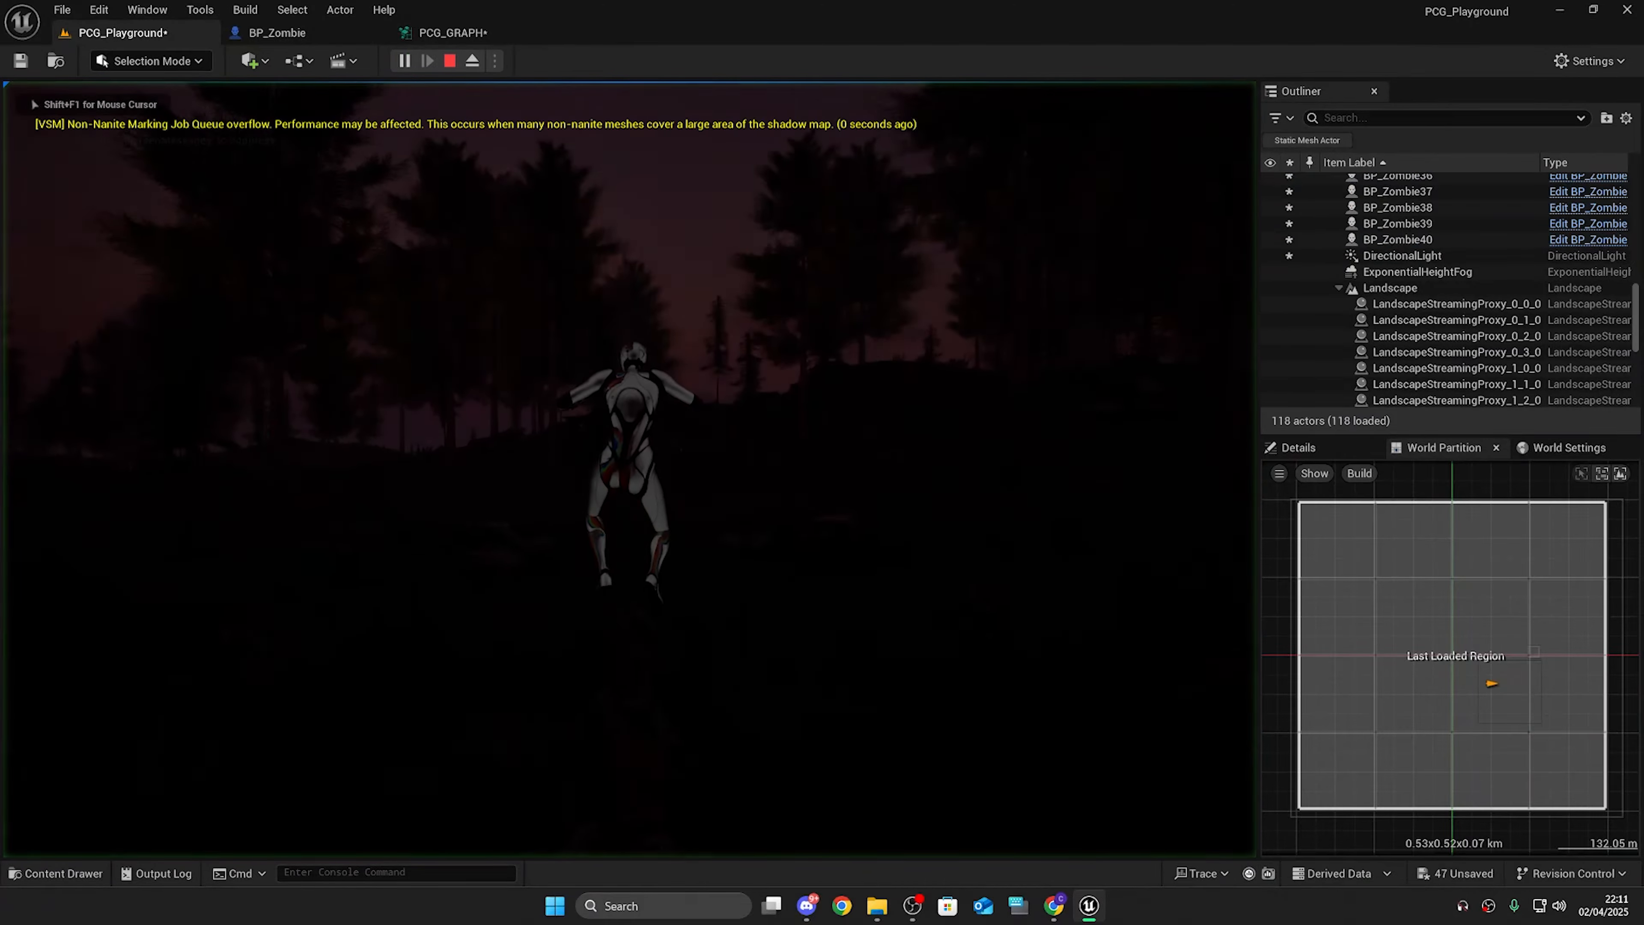
key(s)
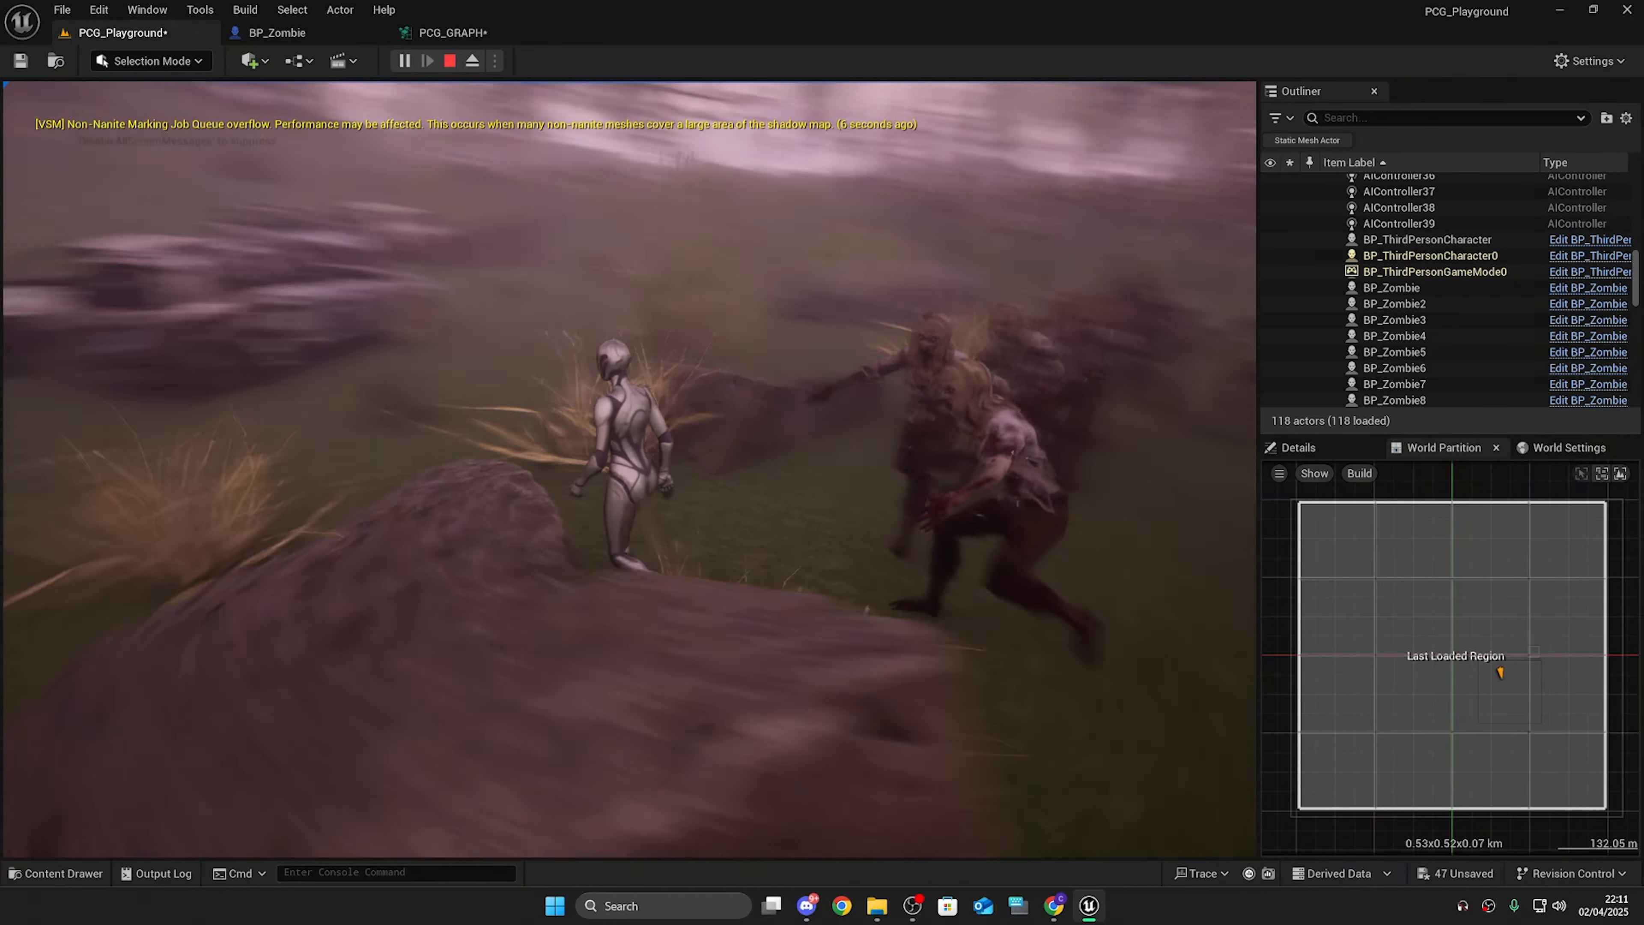
key(space)
key(w)
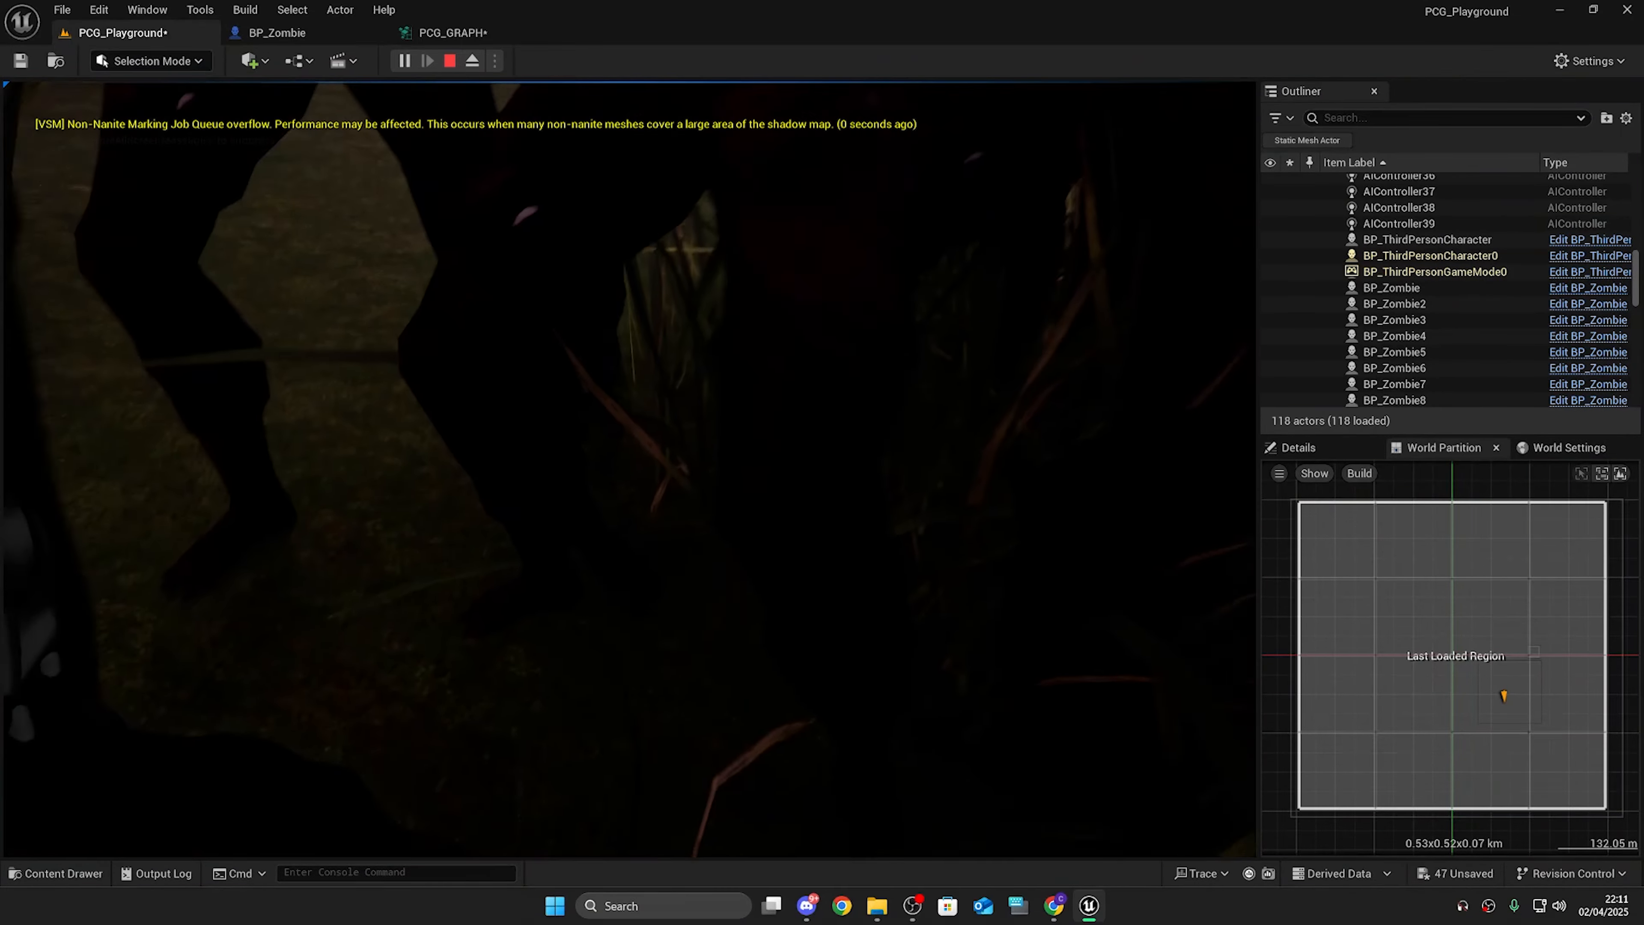
key(Escape)
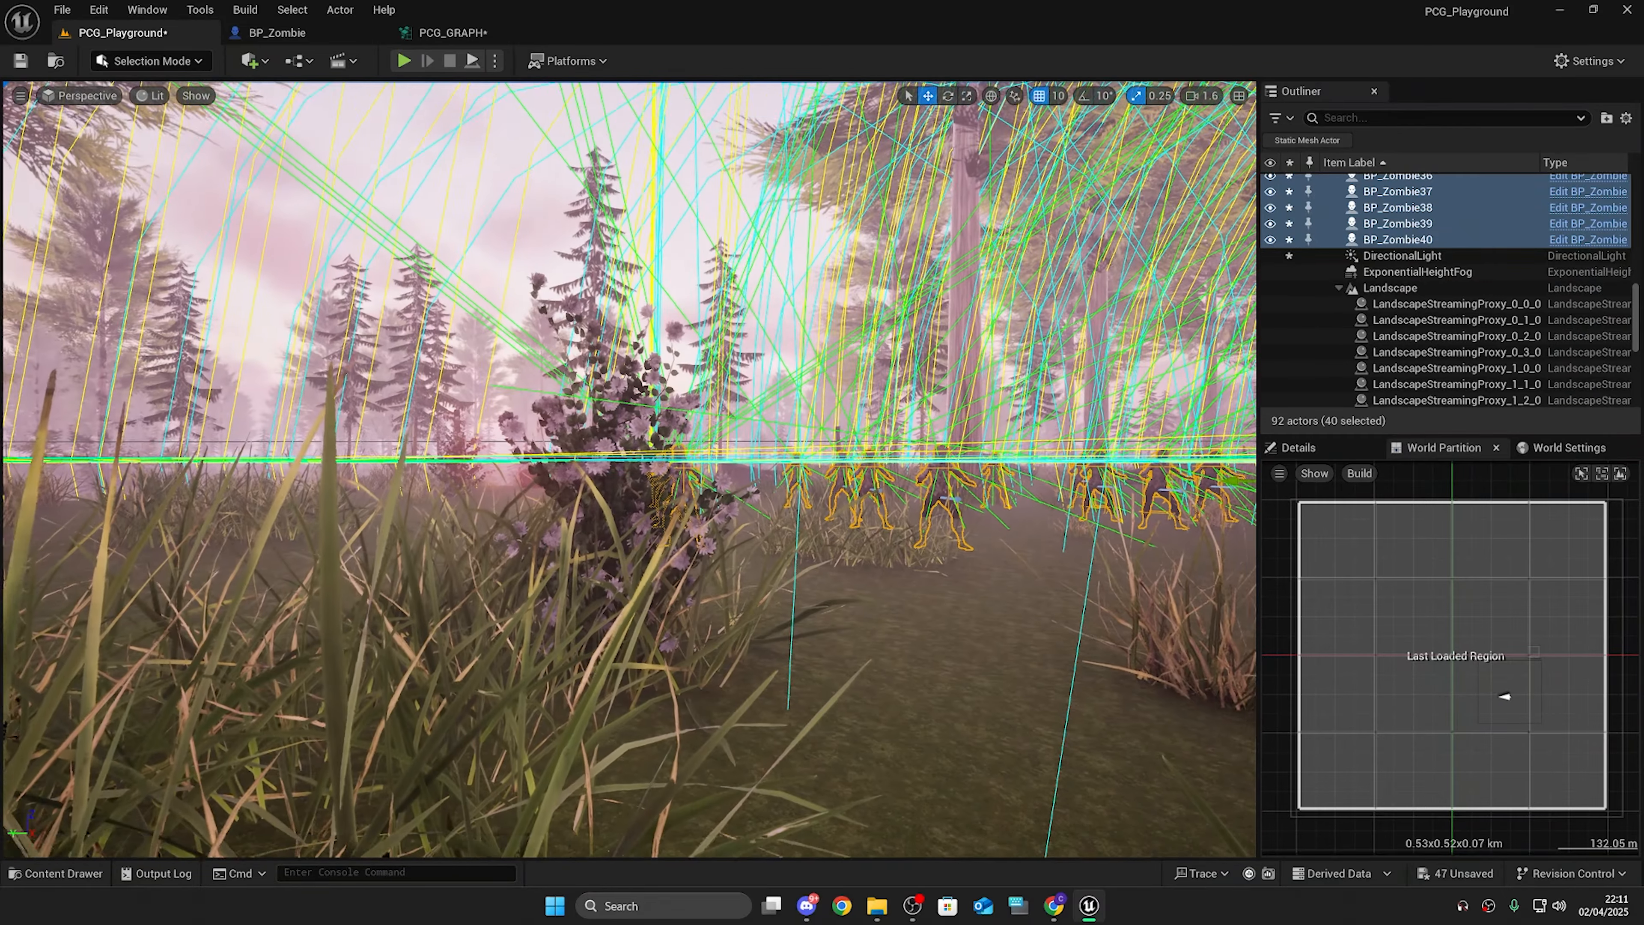
Step: Move the 40 selected zombies within the forest clearing
right_drag(1194, 412, 1184, 437)
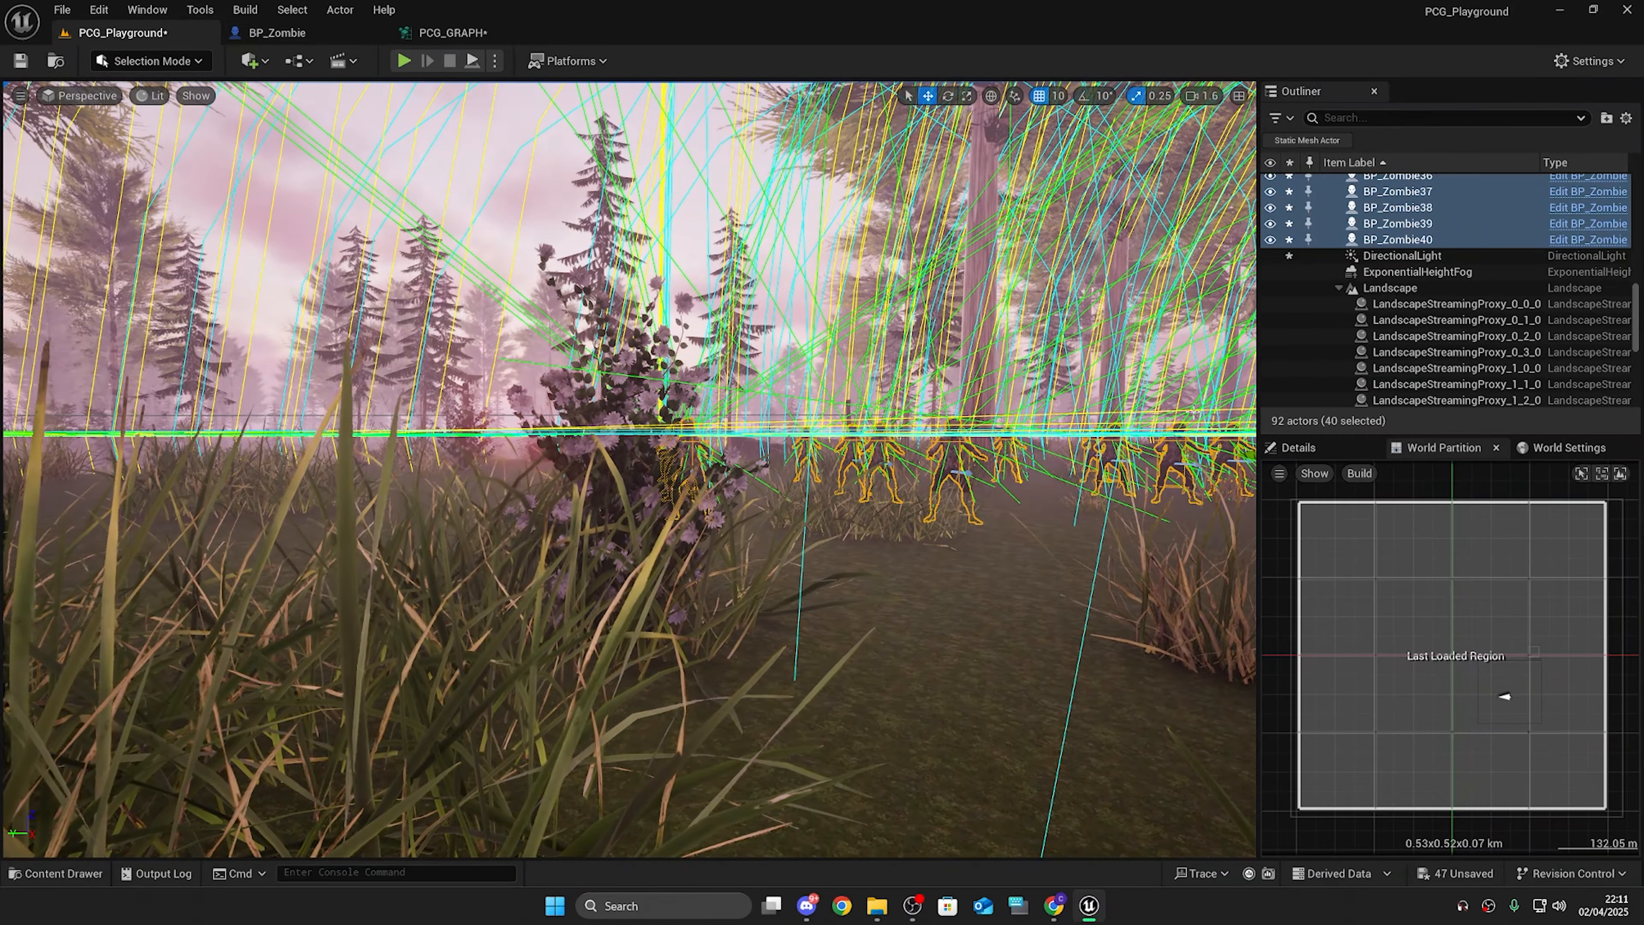